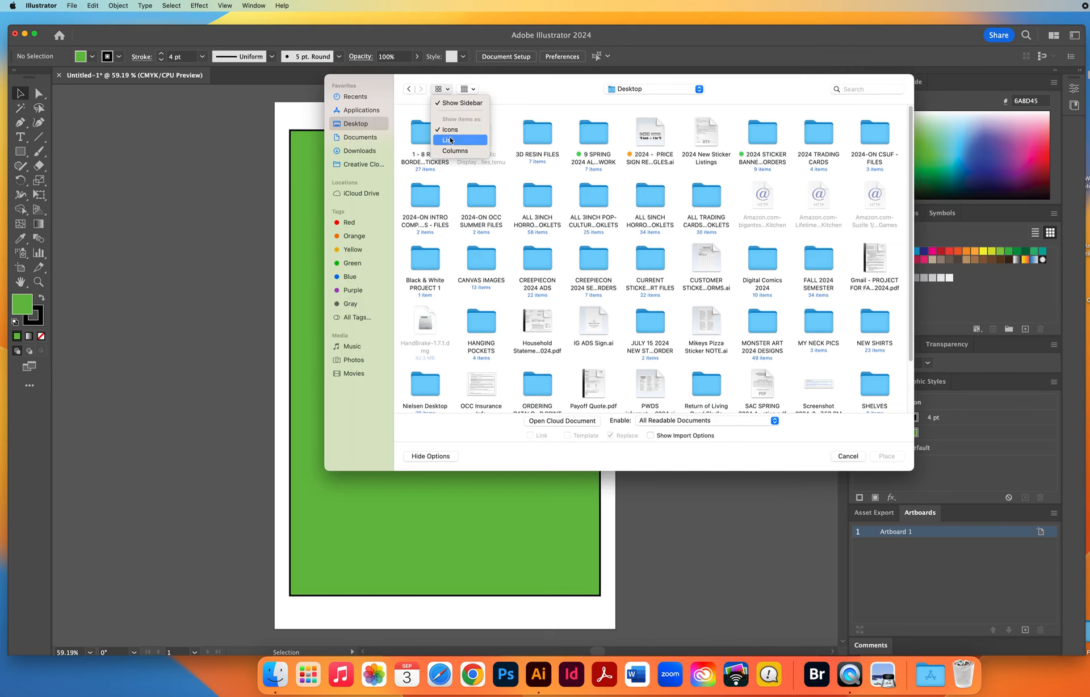
Show the files as a list and choose the JPEG sketch in the Desktop folder Black & White PROJECT 1 for placing.
click(451, 142)
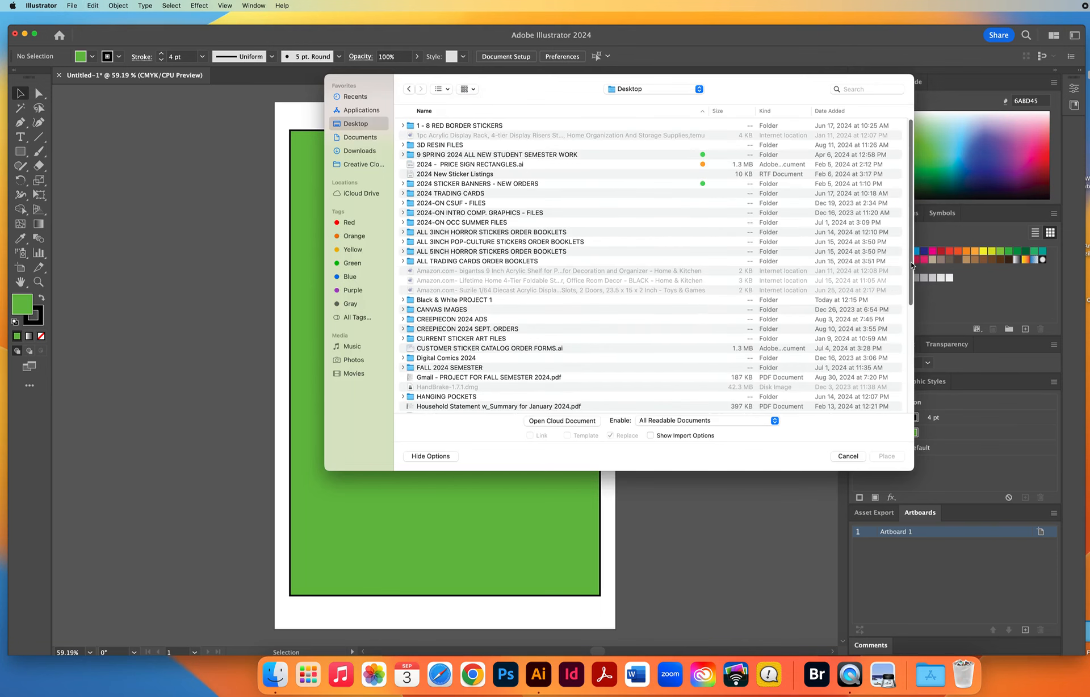
drag(911, 265, 889, 378)
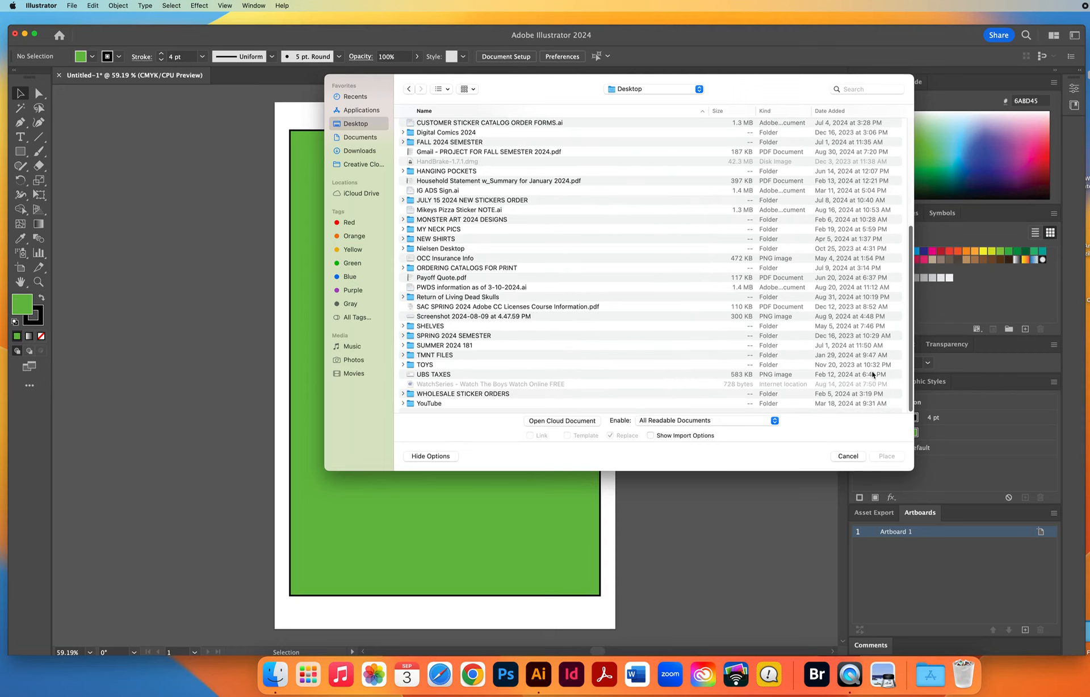
scroll(872, 375, up, 8)
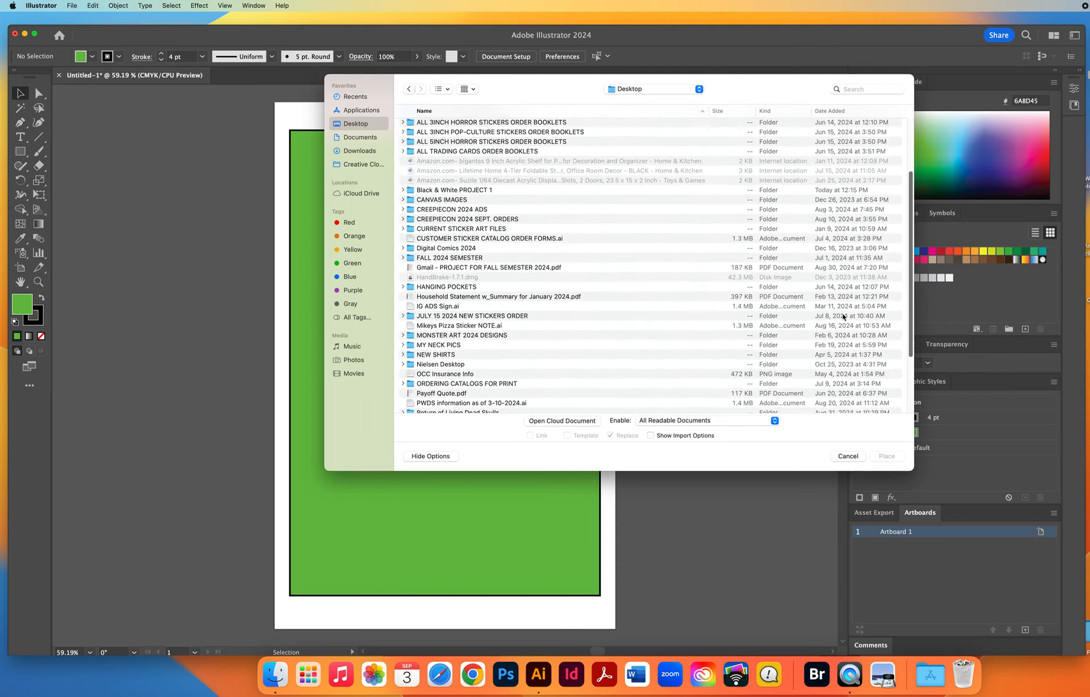
scroll(843, 317, up, 5)
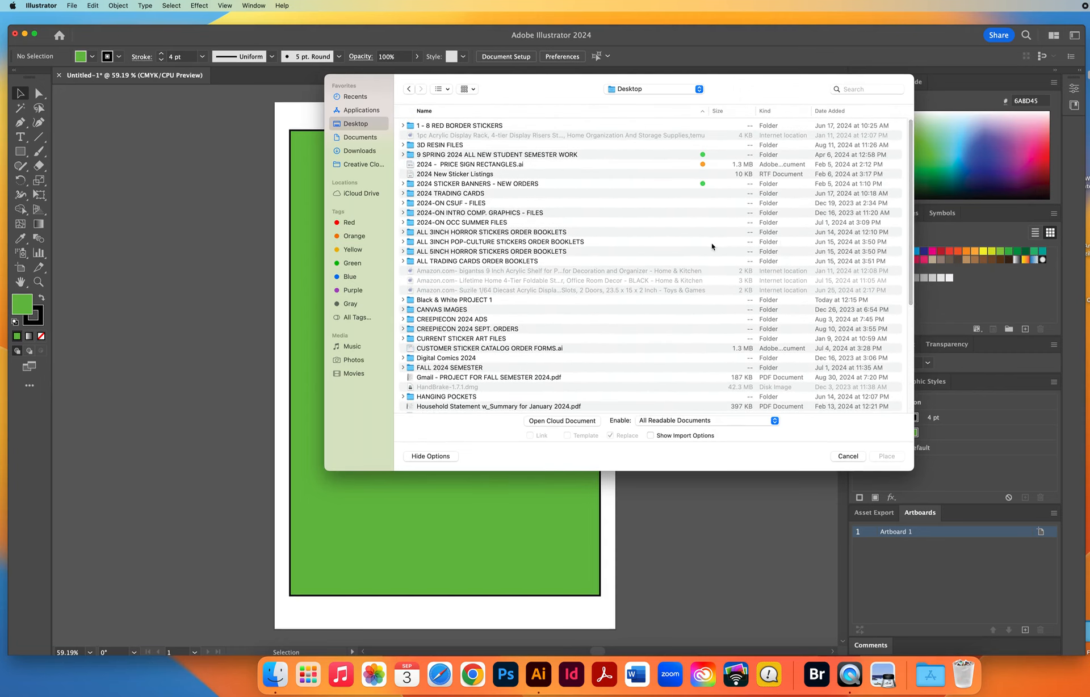
click(508, 301)
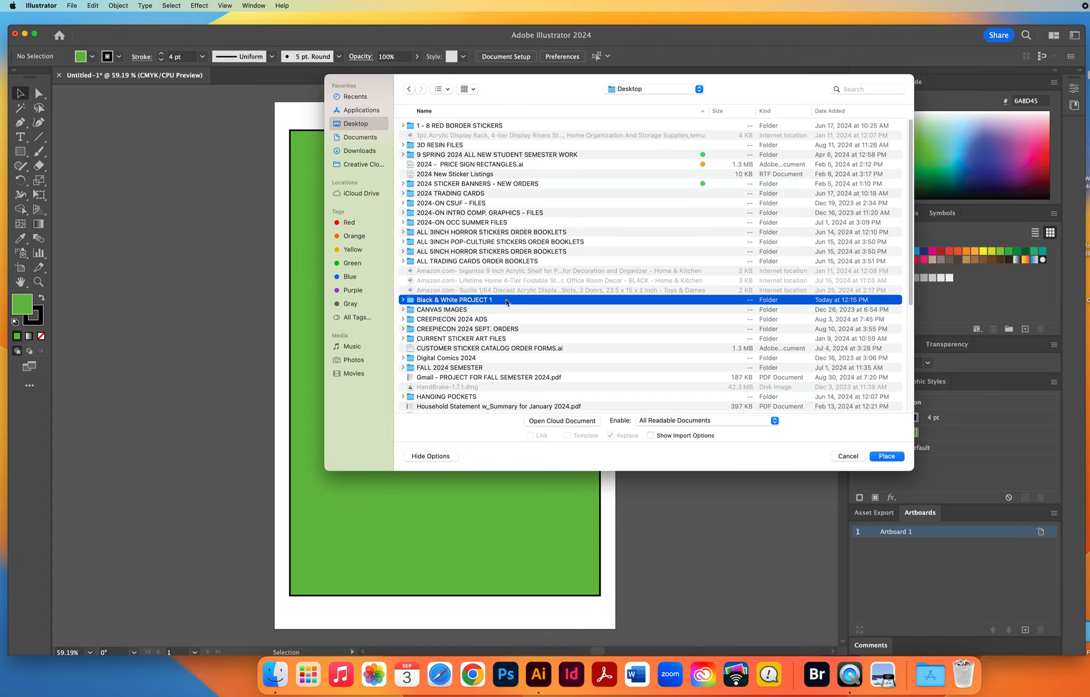
double_click(507, 301)
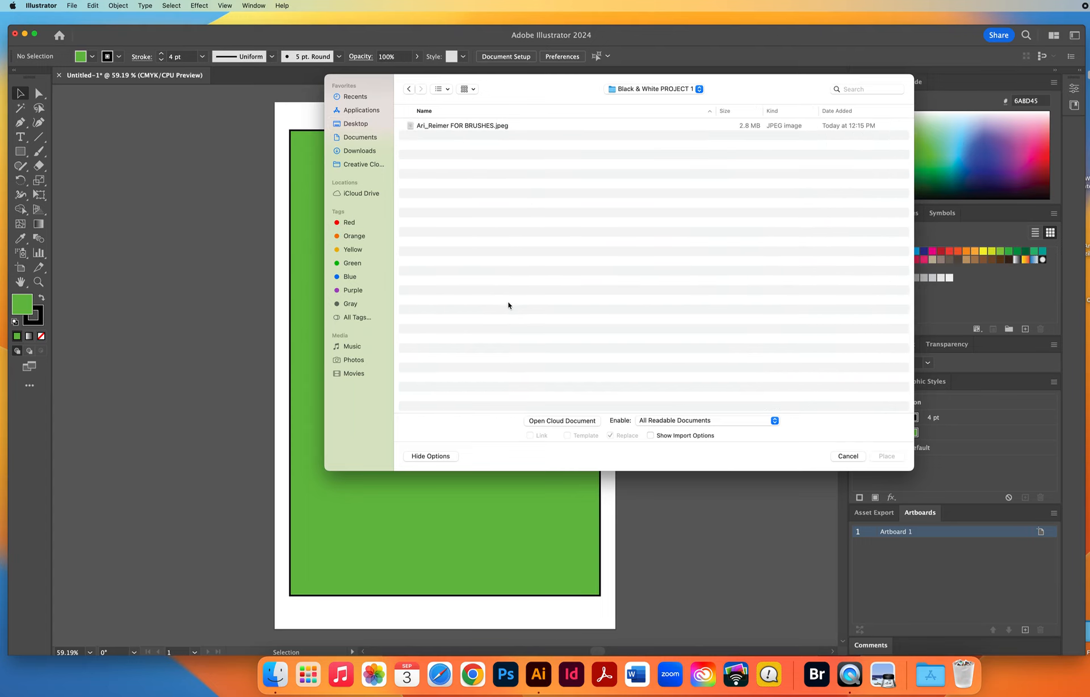
click(469, 126)
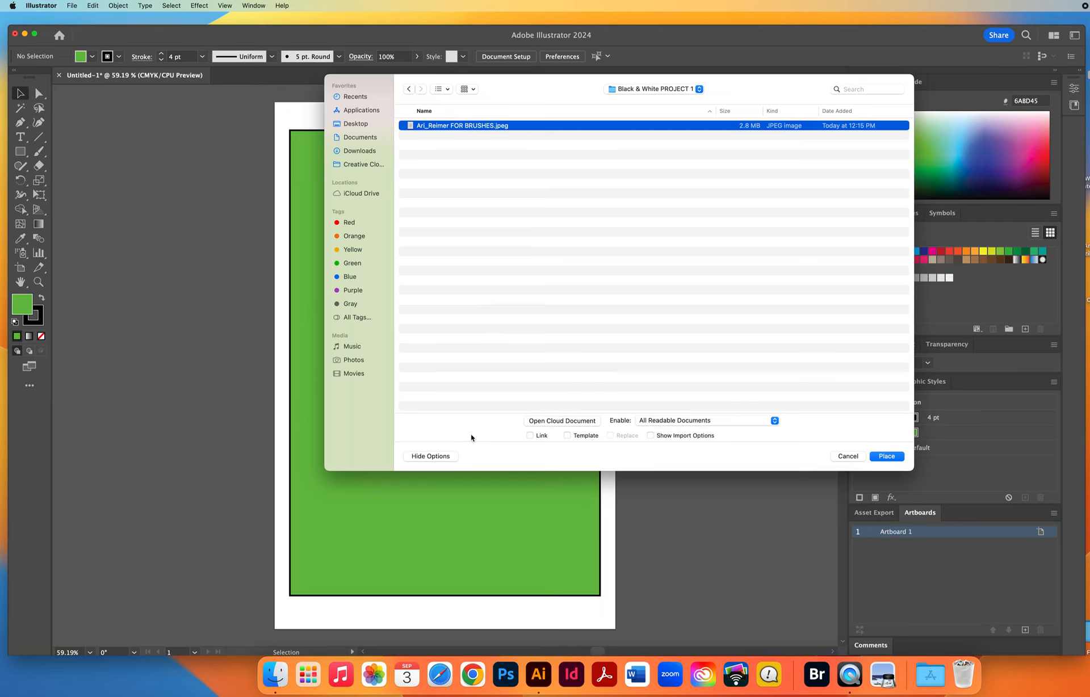
click(850, 455)
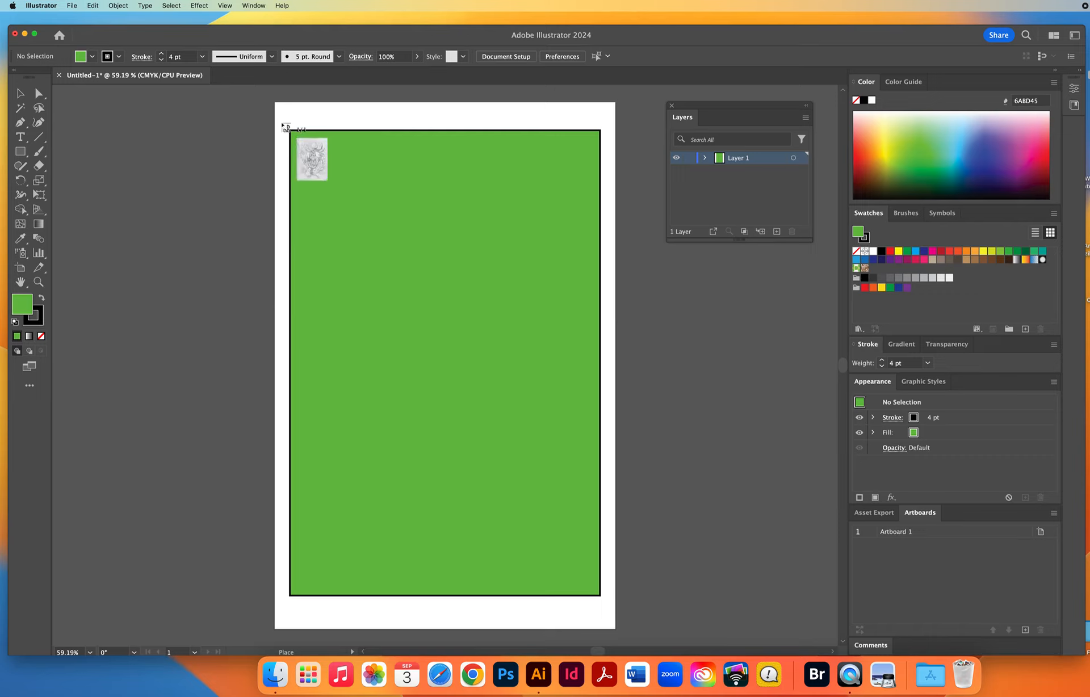
Place the sketch large enough to cover the whole green rectangle, and send it to the back.
drag(282, 124, 644, 608)
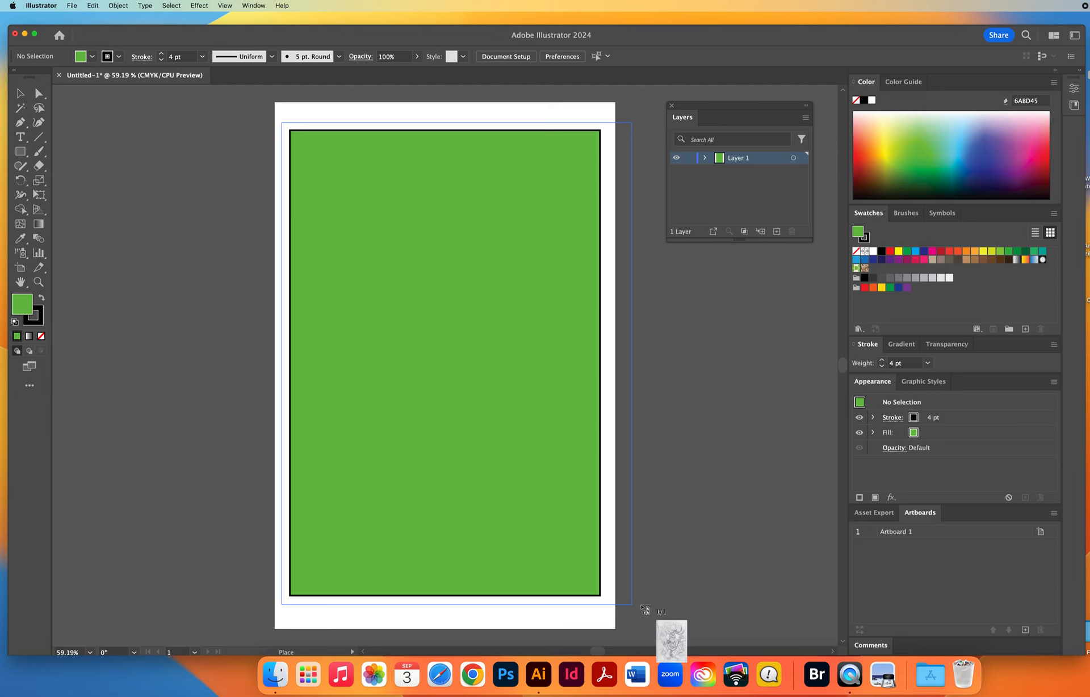
drag(645, 609, 640, 607)
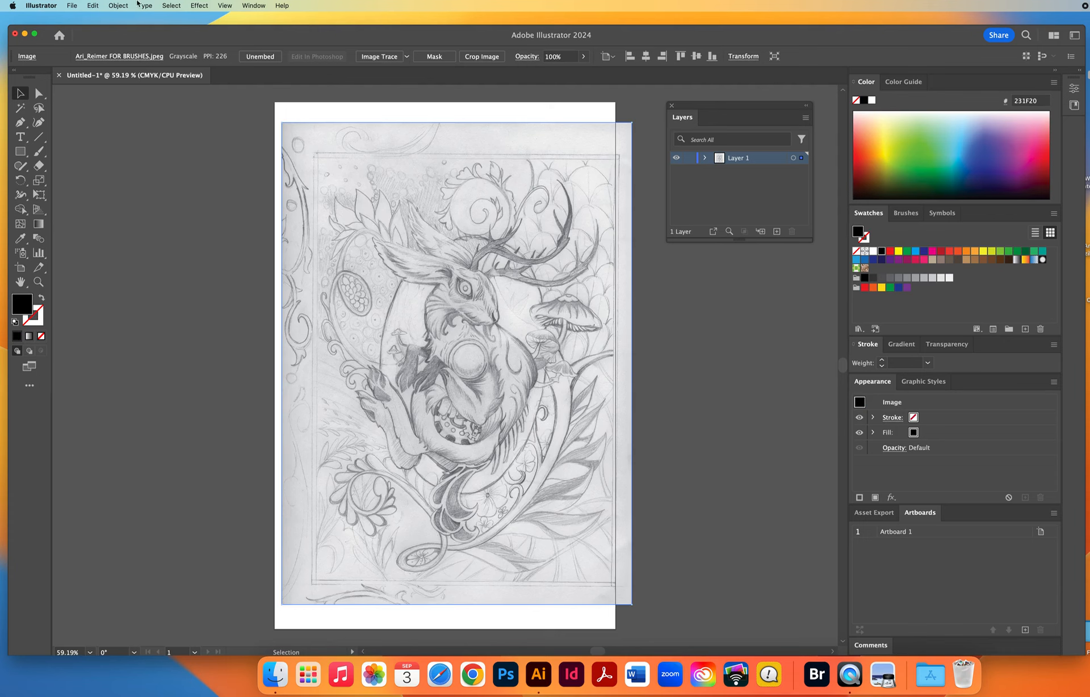
click(120, 6)
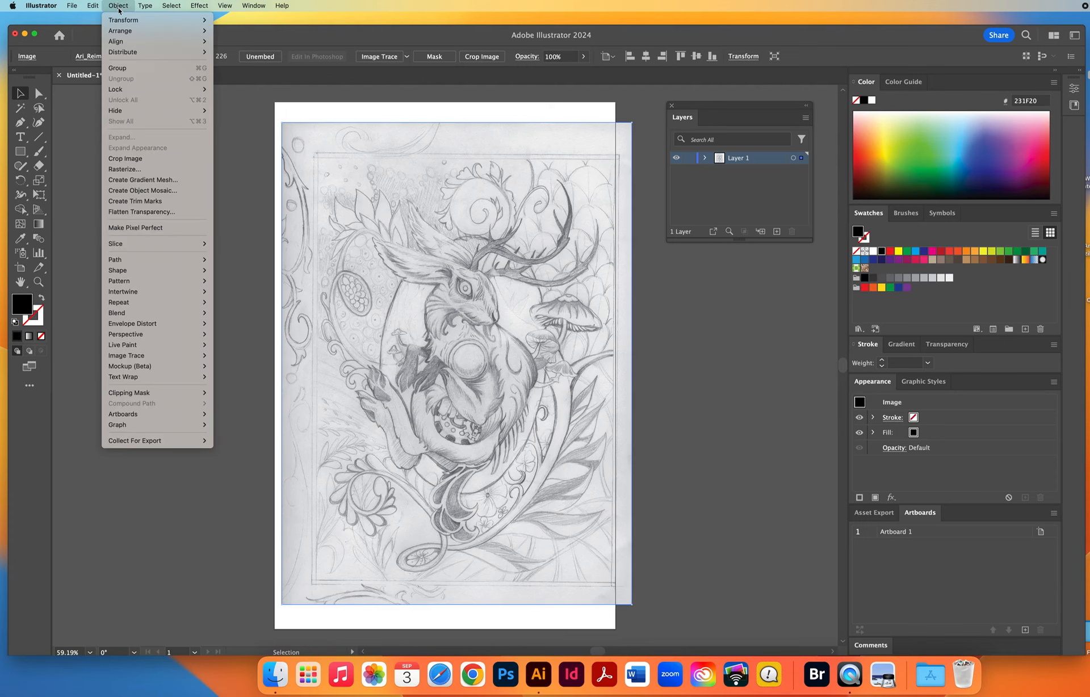
mouse_move(118, 32)
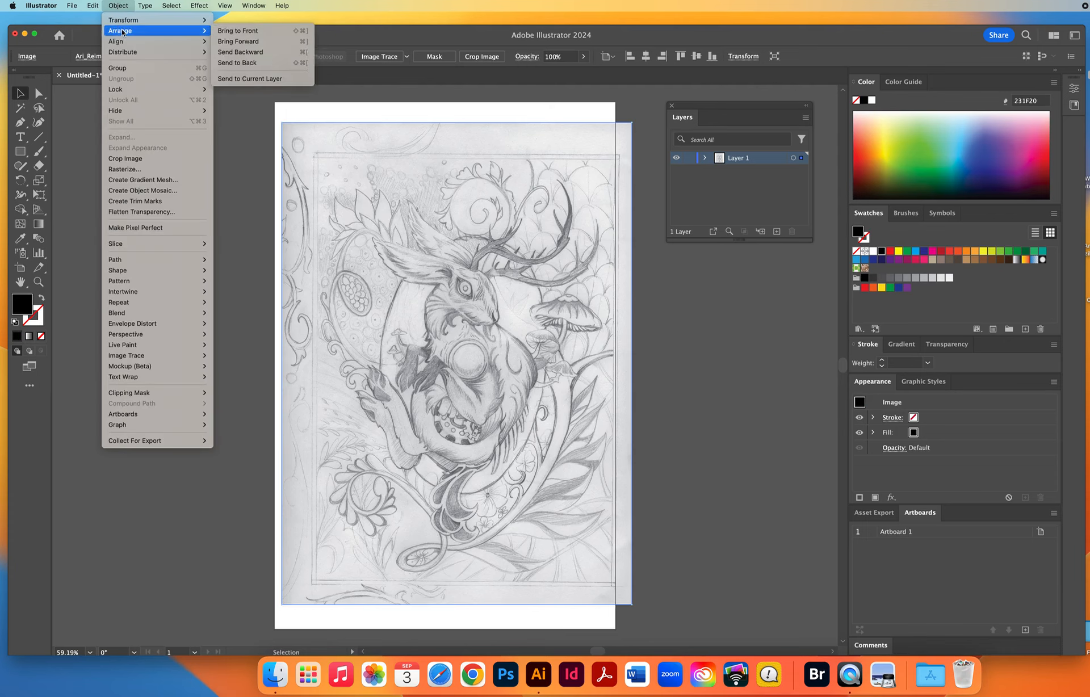
click(237, 63)
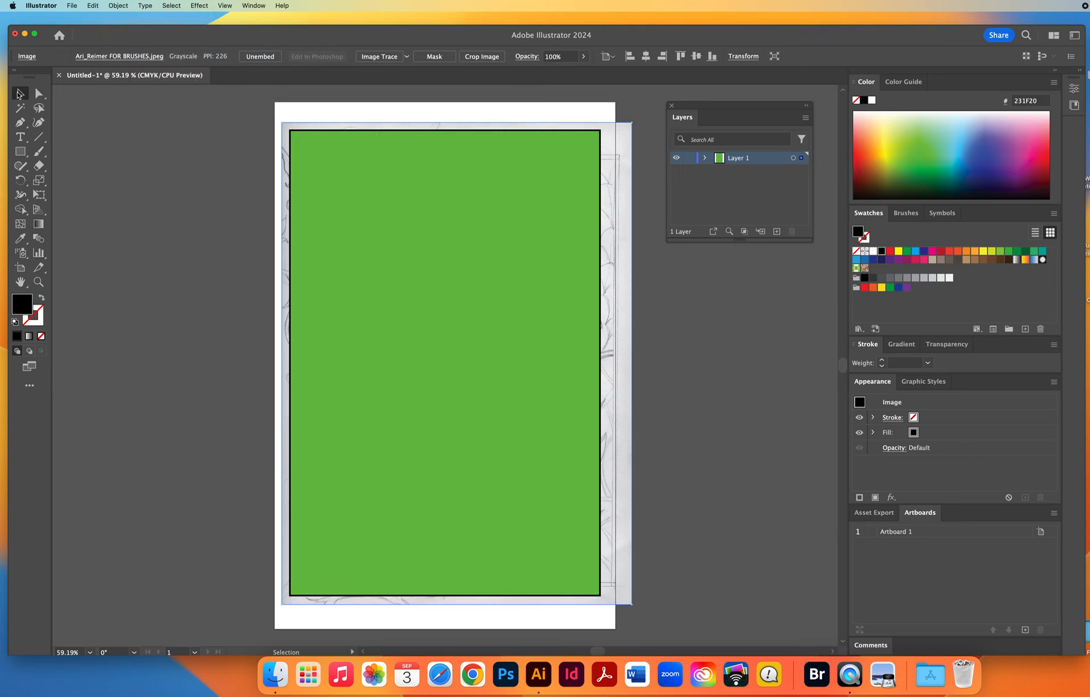
Make a clipping mask from the green rectangle and the sketch behind it, and deselect the result.
click(20, 95)
drag(214, 202, 494, 306)
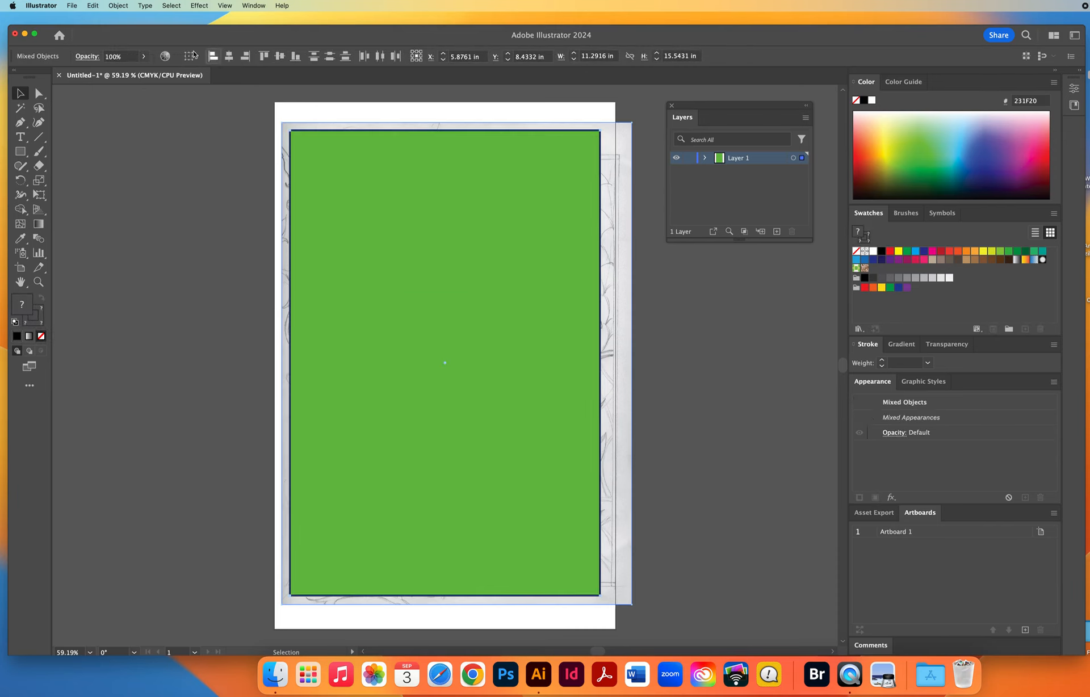
click(117, 5)
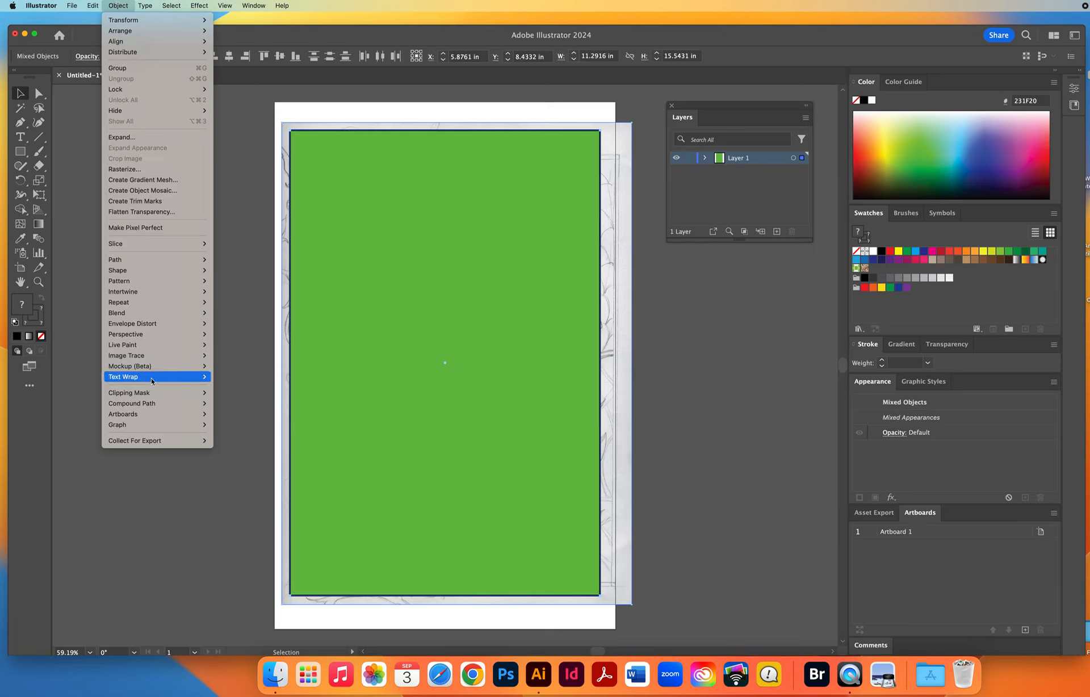
mouse_move(154, 395)
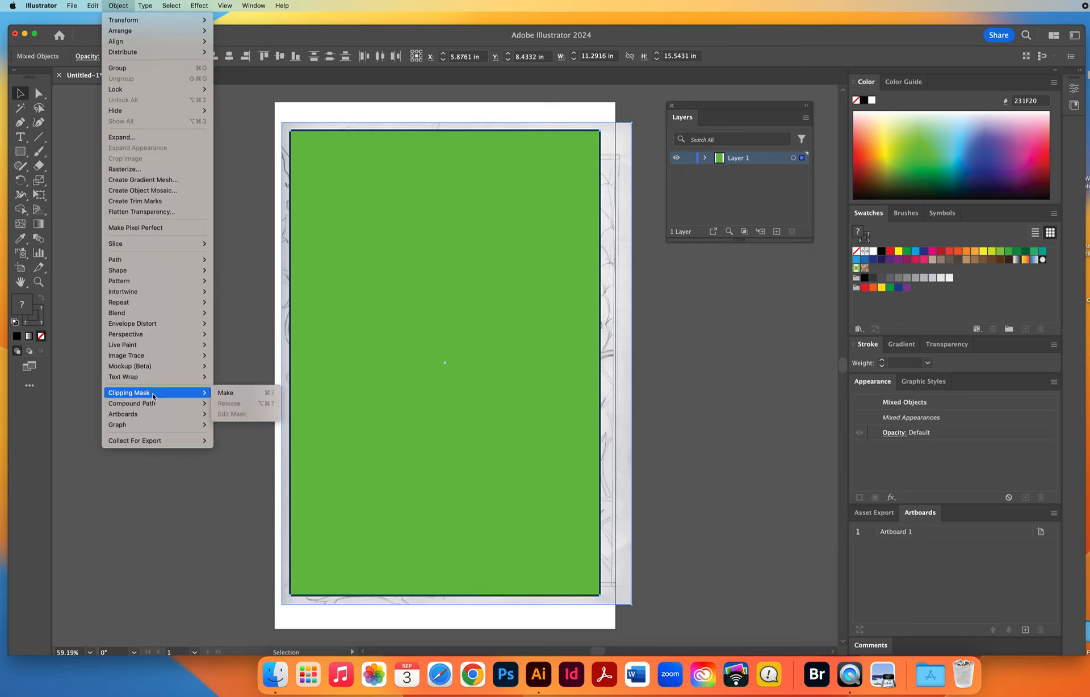
click(230, 393)
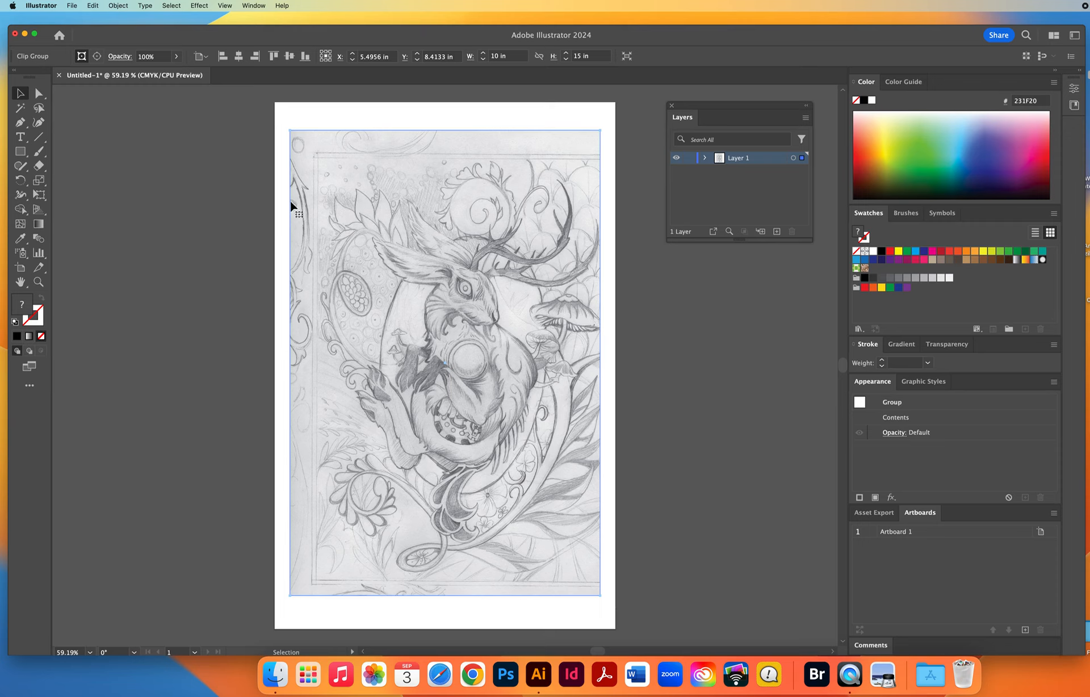
click(189, 158)
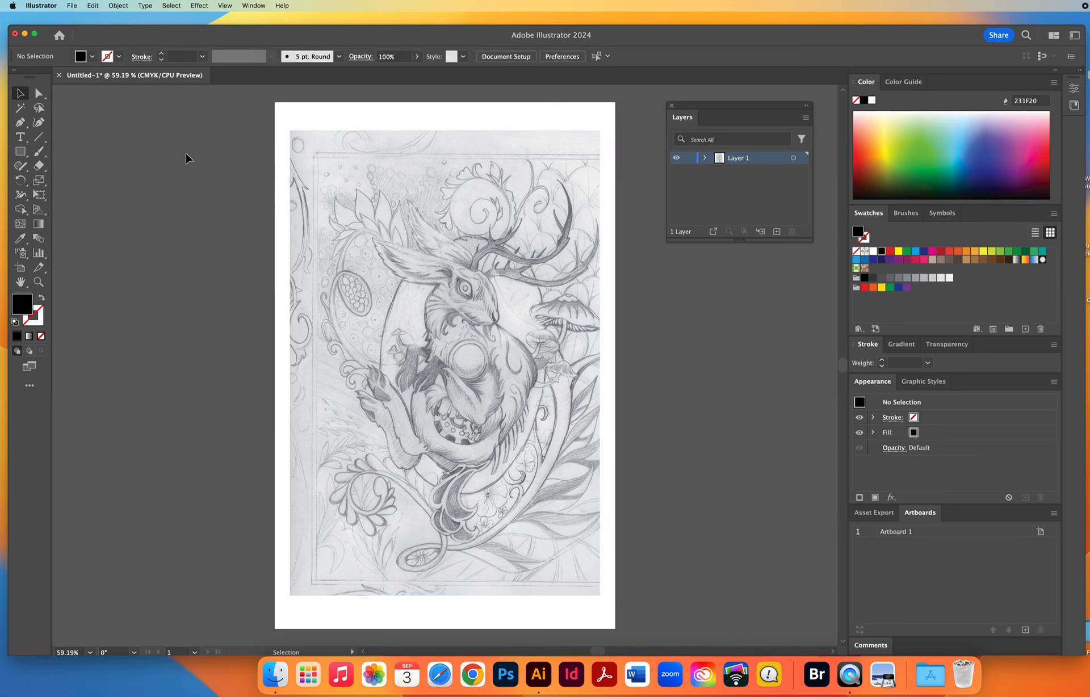
Enlarge the sketch inside the clipping mask from its upper-left corner with Free Transform, and shift it slightly down.
click(39, 94)
click(368, 267)
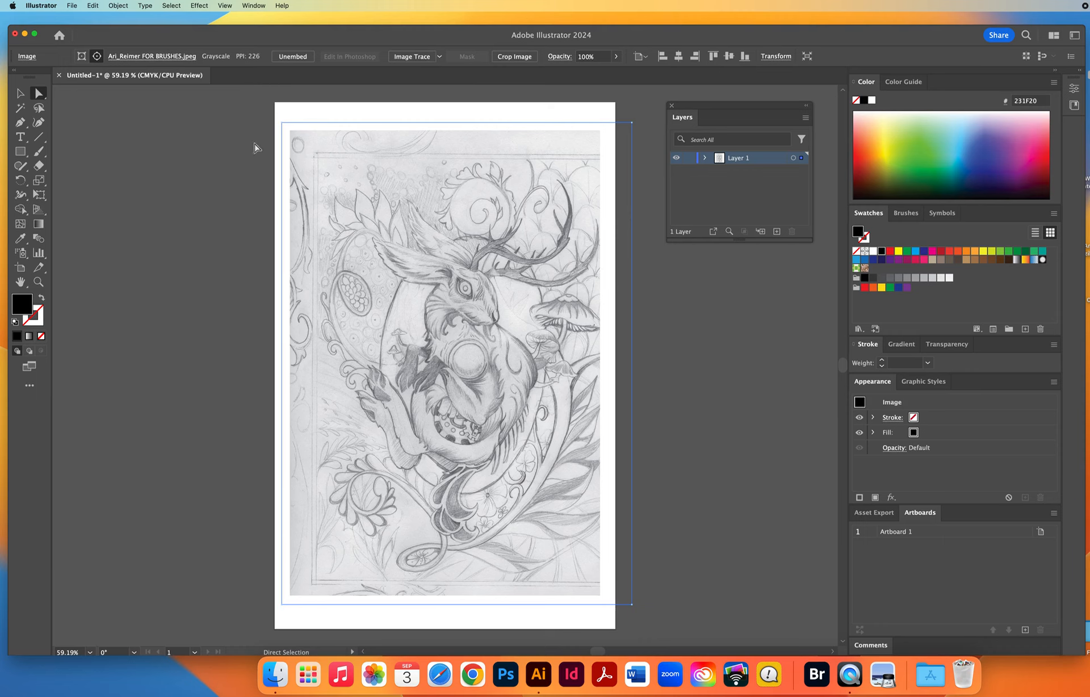
click(39, 196)
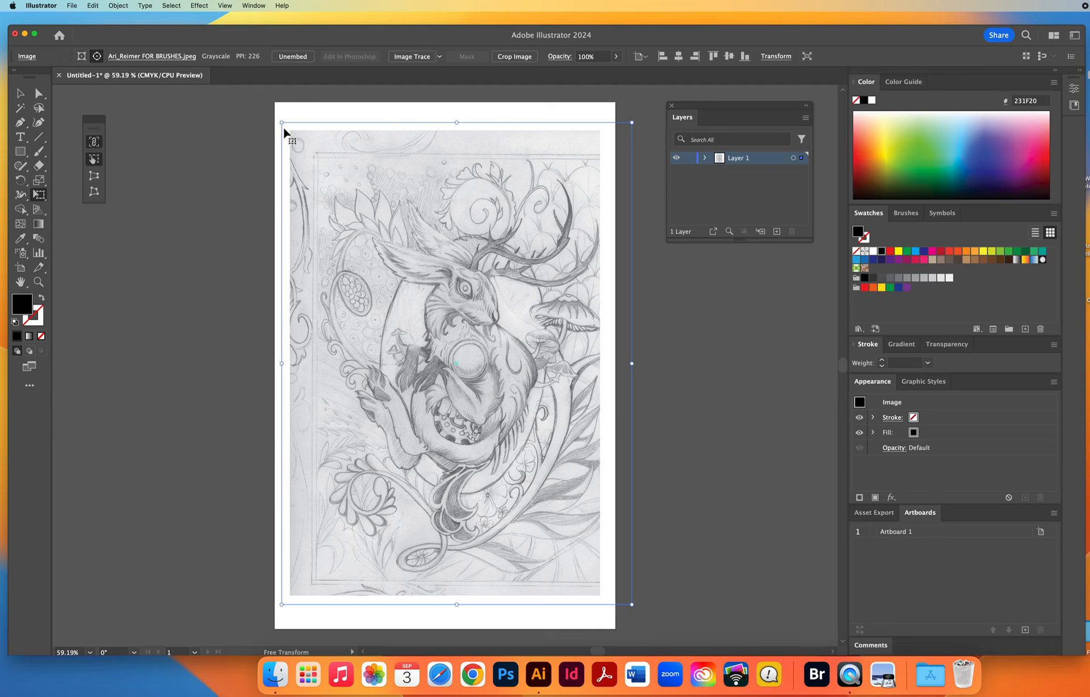
drag(283, 122, 248, 97)
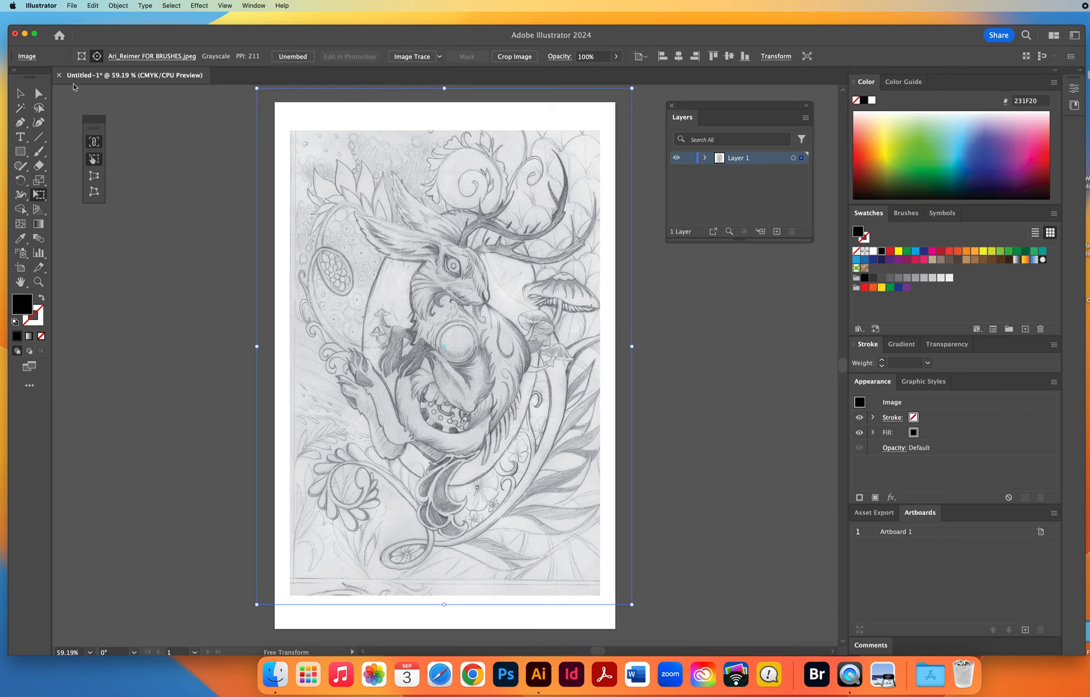
click(38, 94)
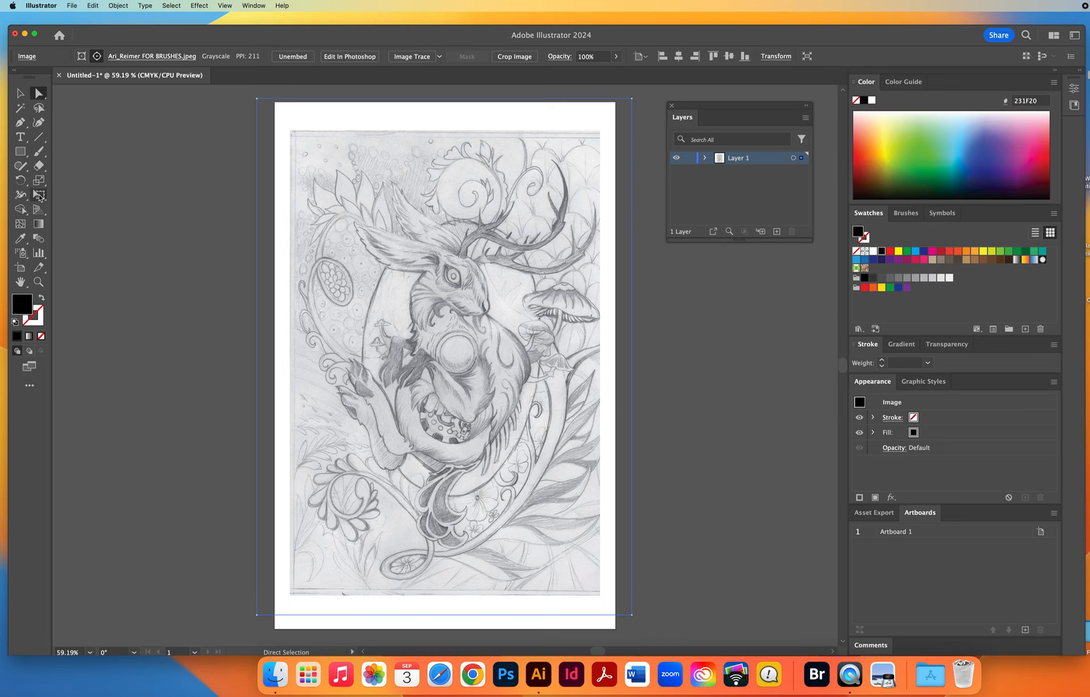
Scale the masked sketch up proportionally from its lower-left corner with Free Transform, reposition it to fill the frame, and deselect it.
click(39, 196)
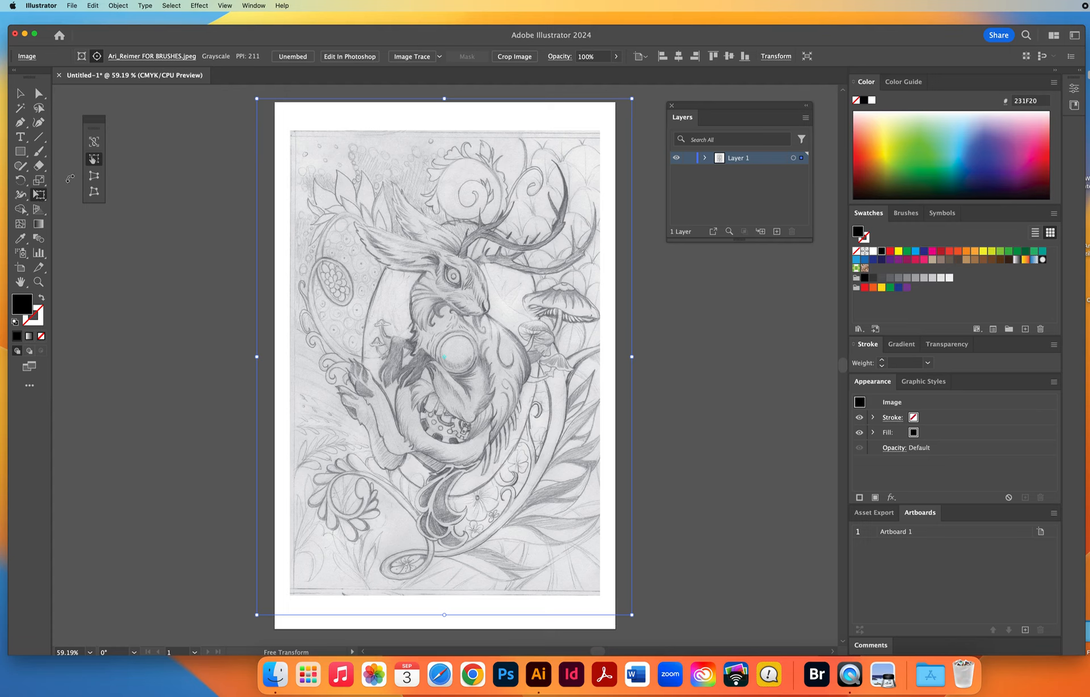
click(95, 142)
drag(258, 614, 240, 632)
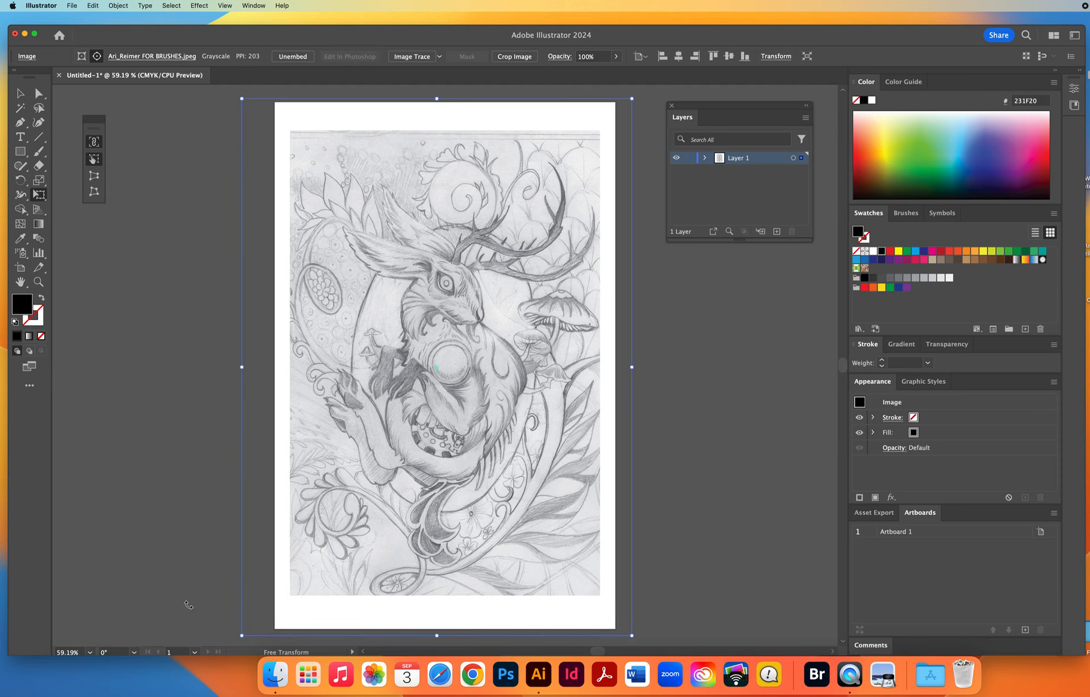
click(40, 94)
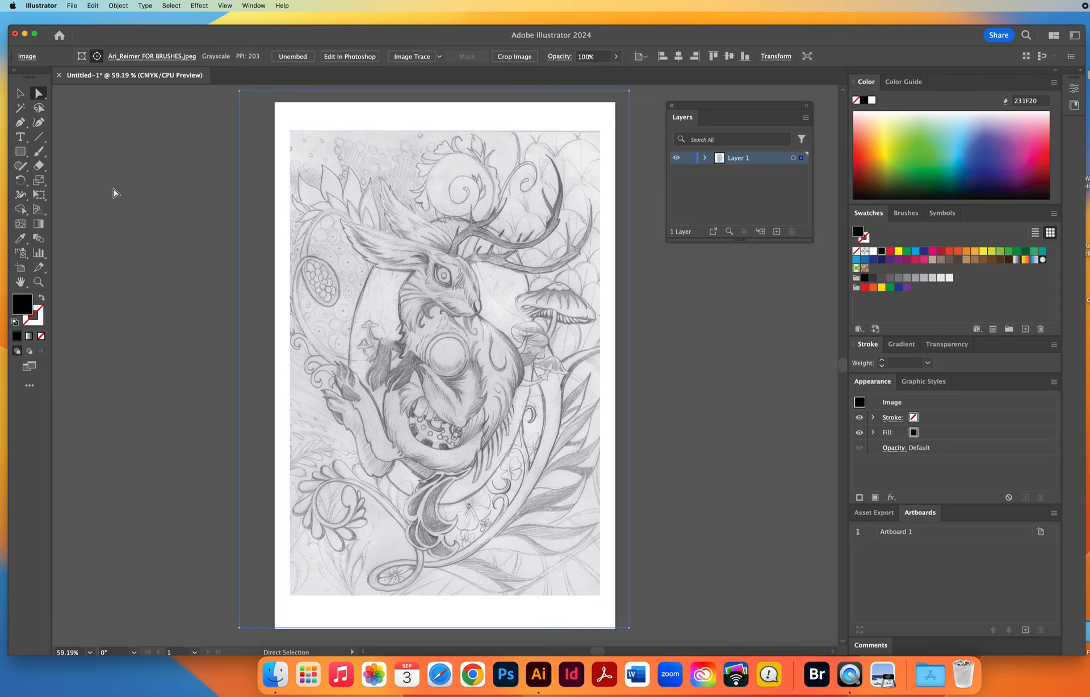
click(126, 282)
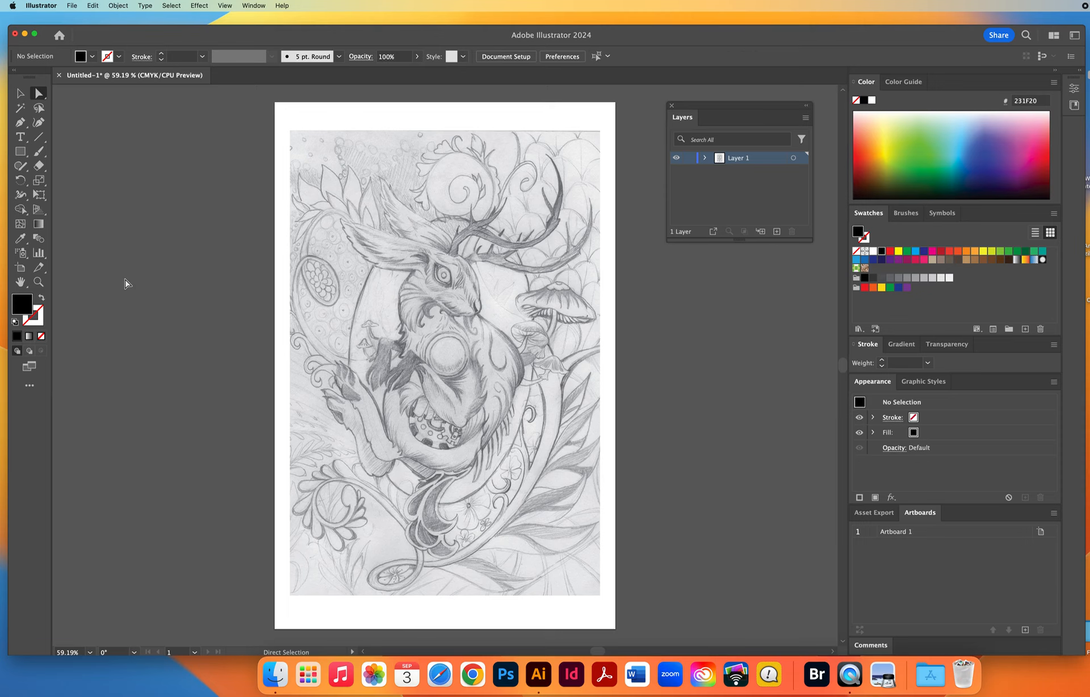
Turn Layer 1 into a template layer with its images dimmed.
double_click(766, 159)
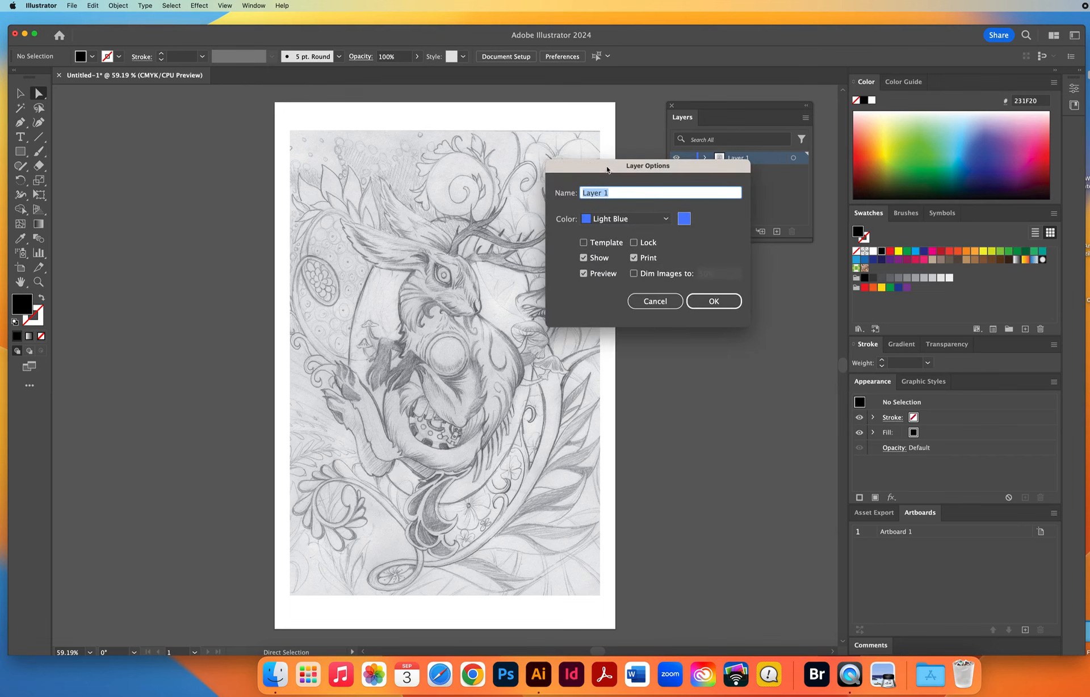
drag(606, 169, 685, 274)
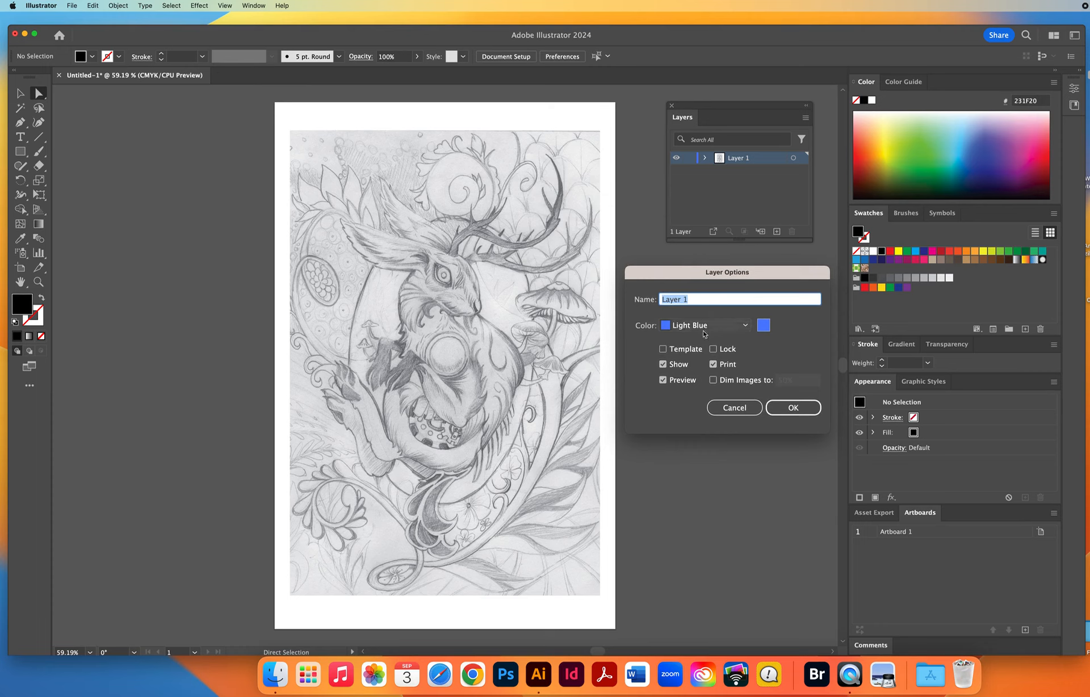
click(662, 349)
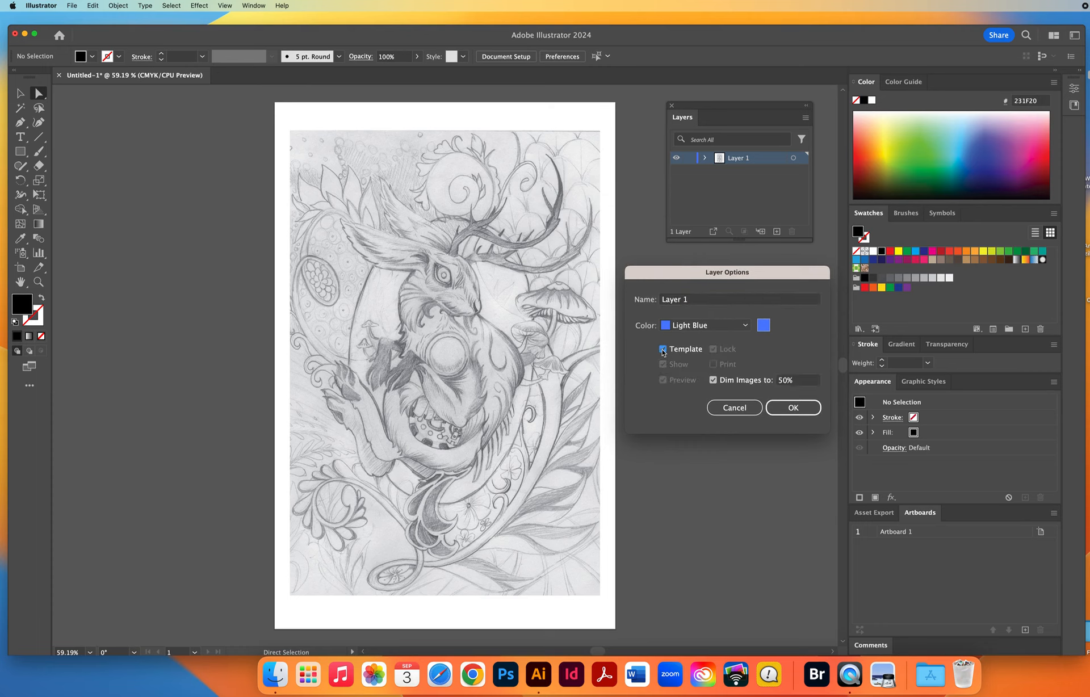
click(799, 381)
key(Return)
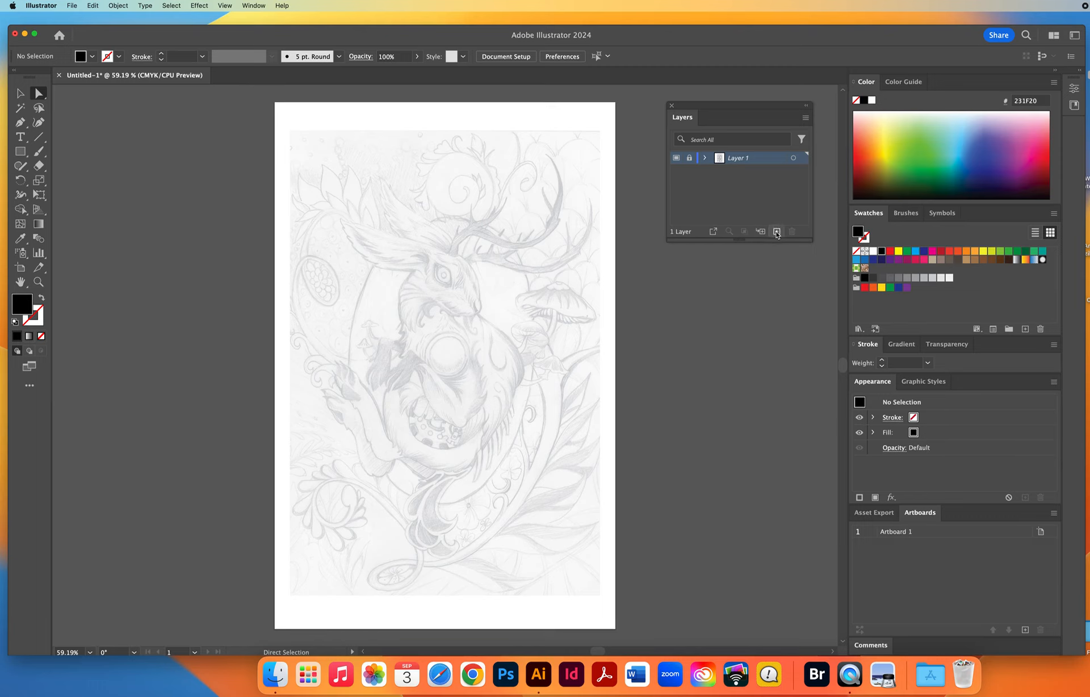
Add a new layer above the template layer and name it LINE ART.
click(777, 232)
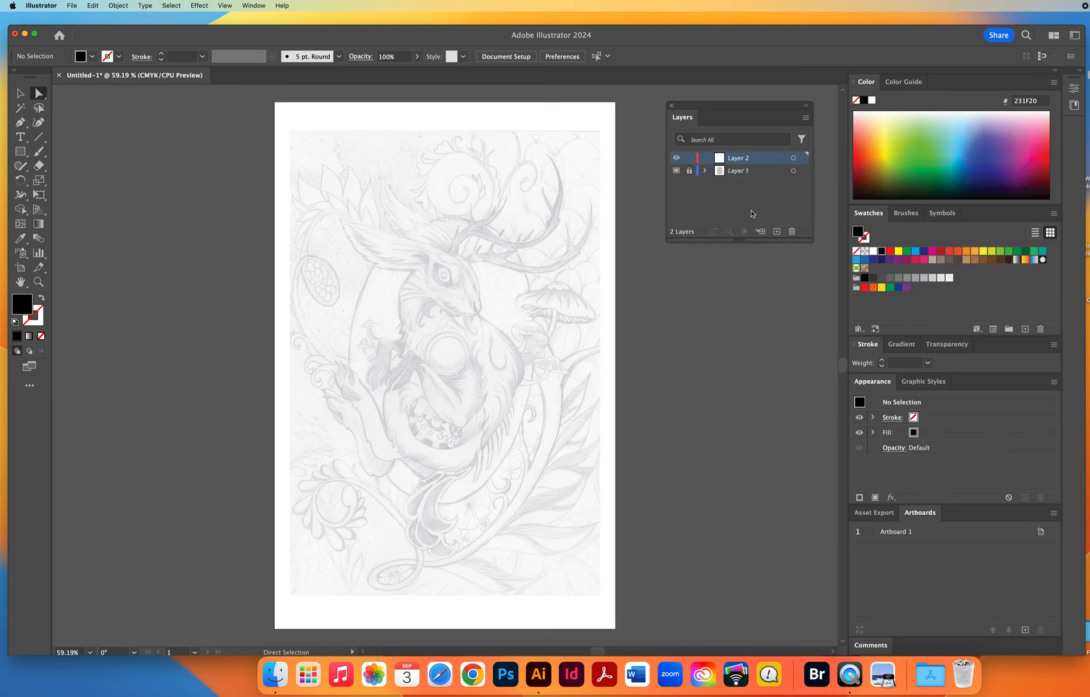
double_click(737, 159)
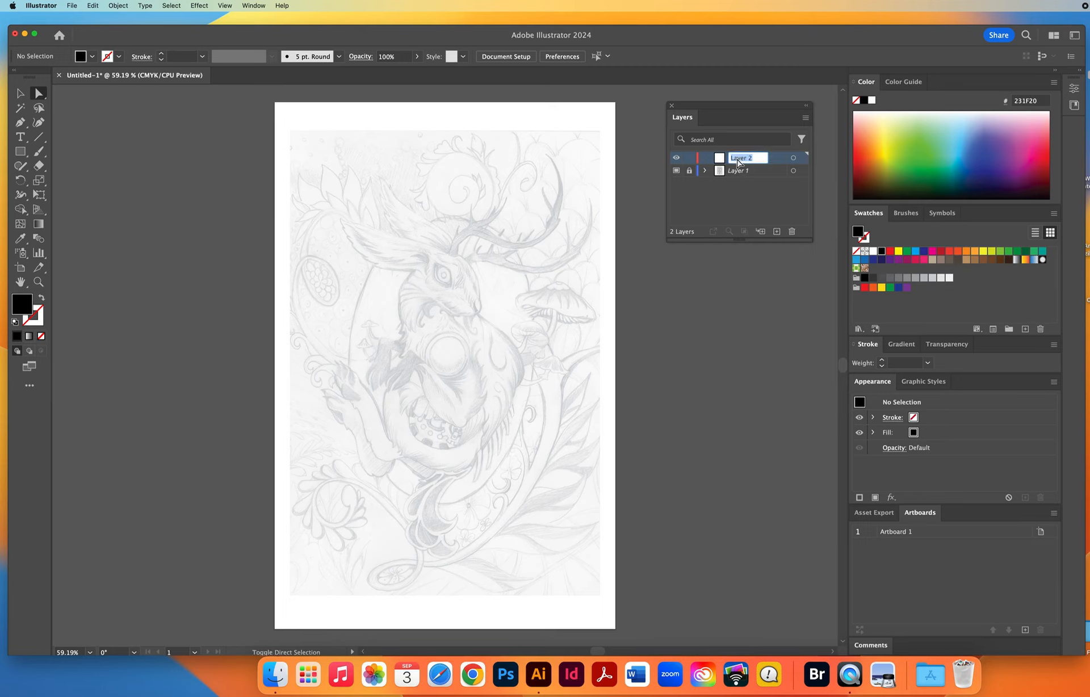
text(LINE ART)
key(Return)
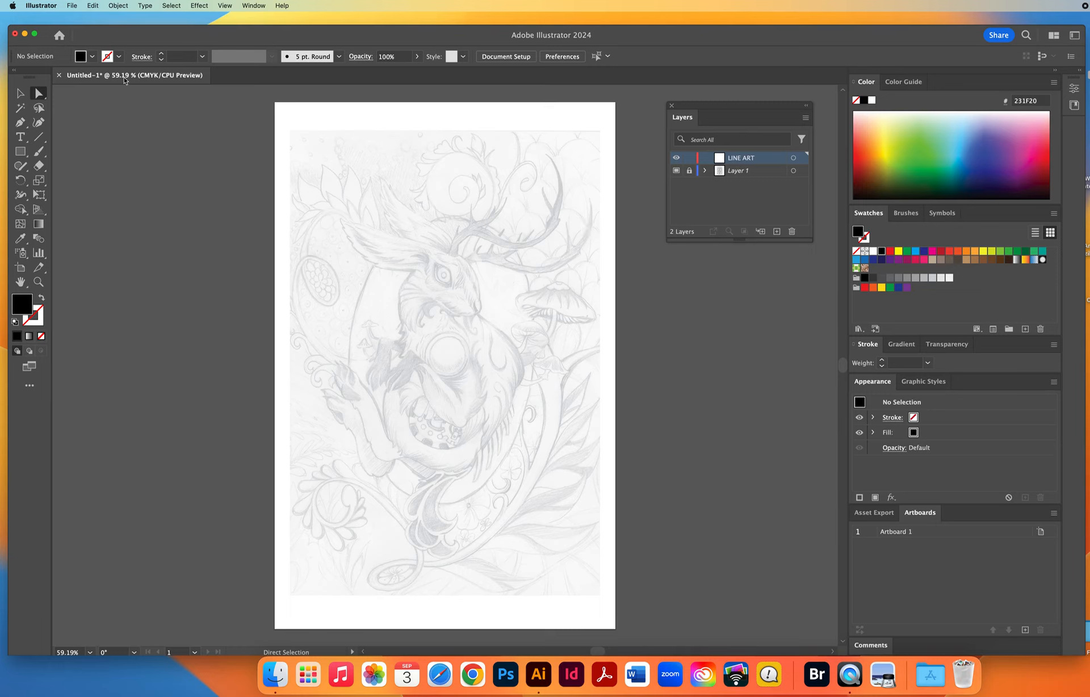
Save the document in Adobe Illustrator (ai) format, Illustrator 2020 version, naming it with the artist's full name followed by Project 1.
click(72, 7)
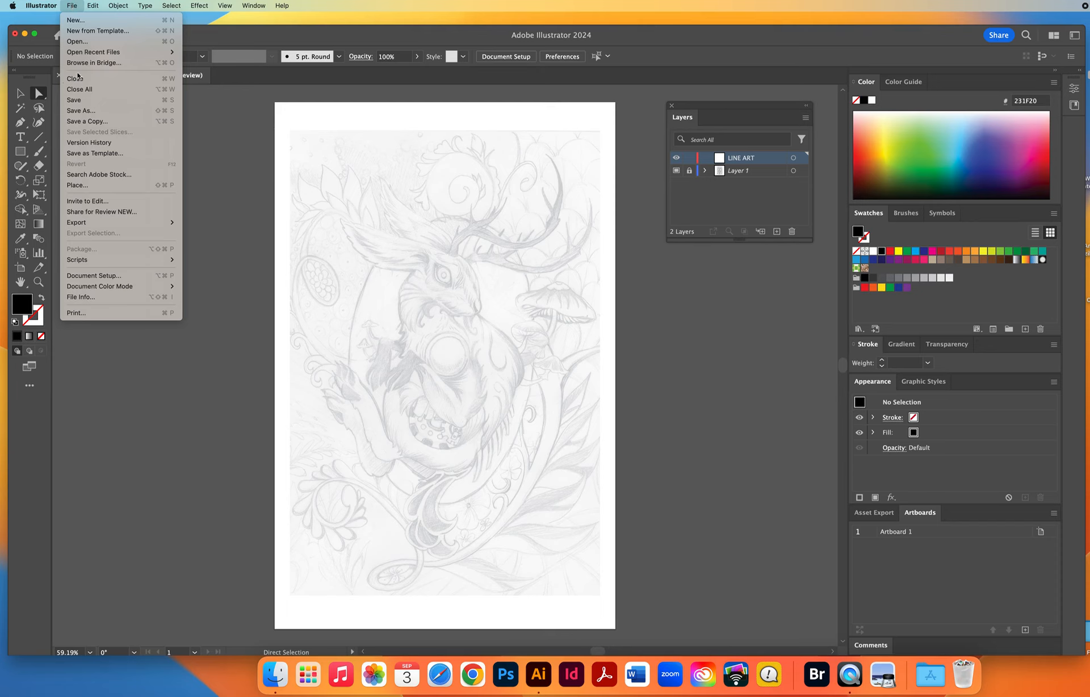
click(74, 100)
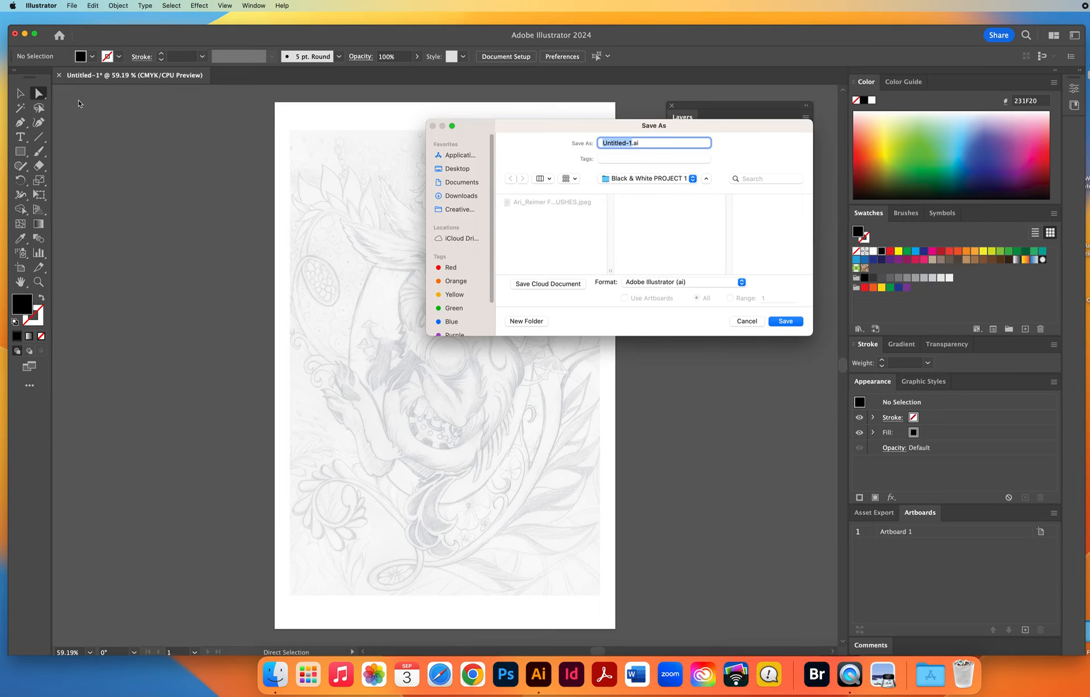
text(NielsenChris Project)
click(785, 322)
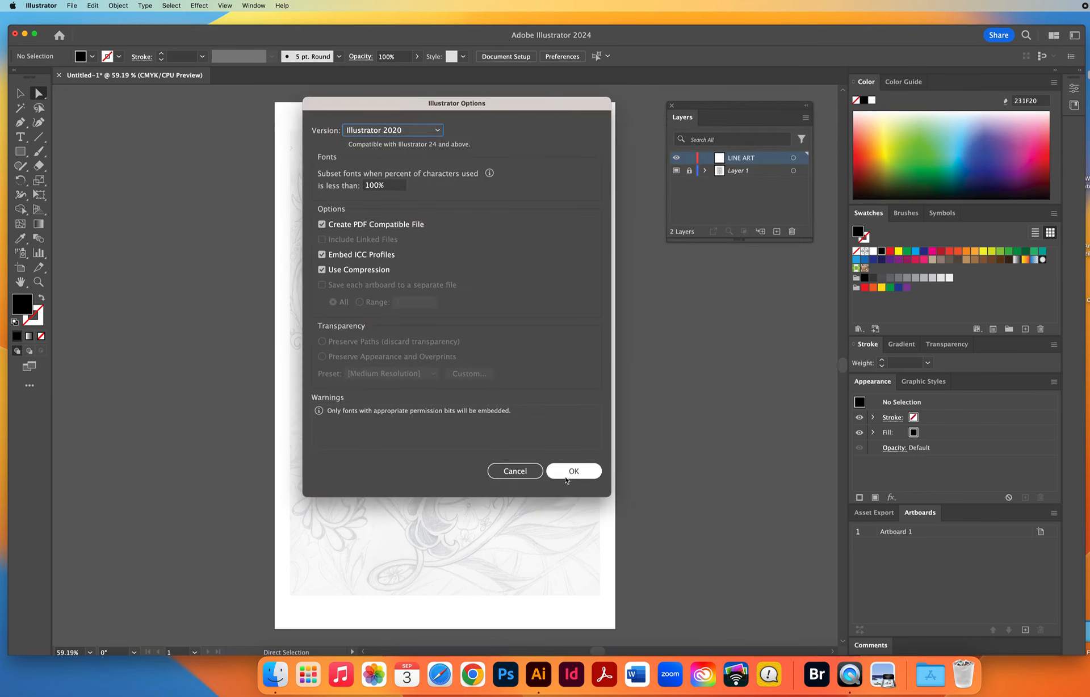
click(572, 471)
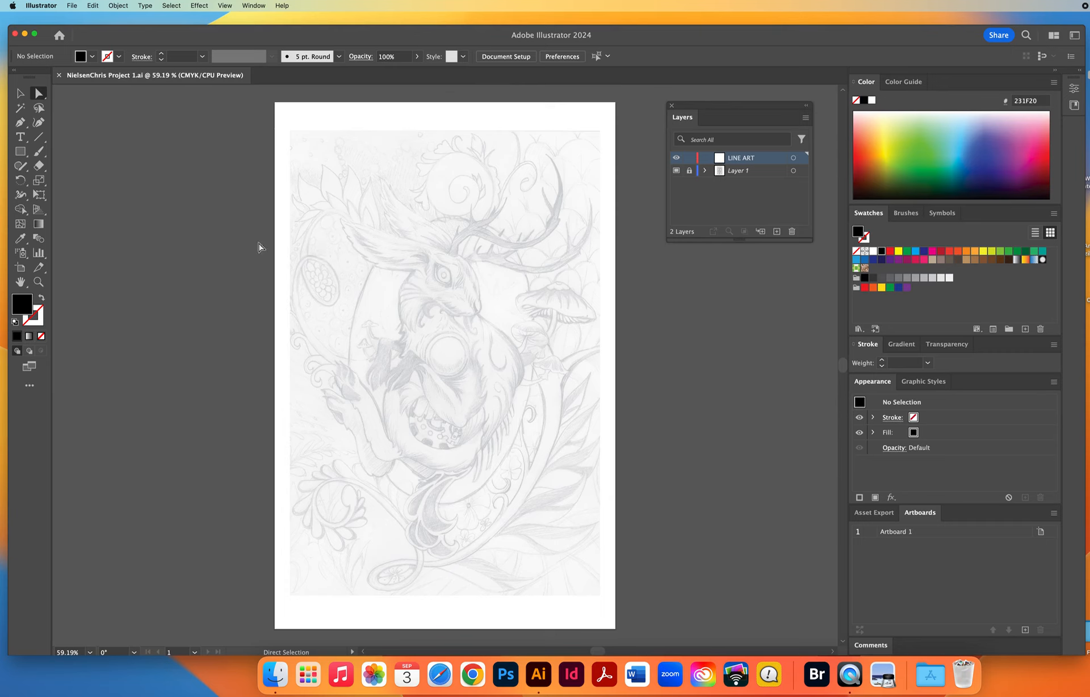
Zoom in to 200% on the creature's head and examine the sketch around the antlers and mushroom.
click(39, 282)
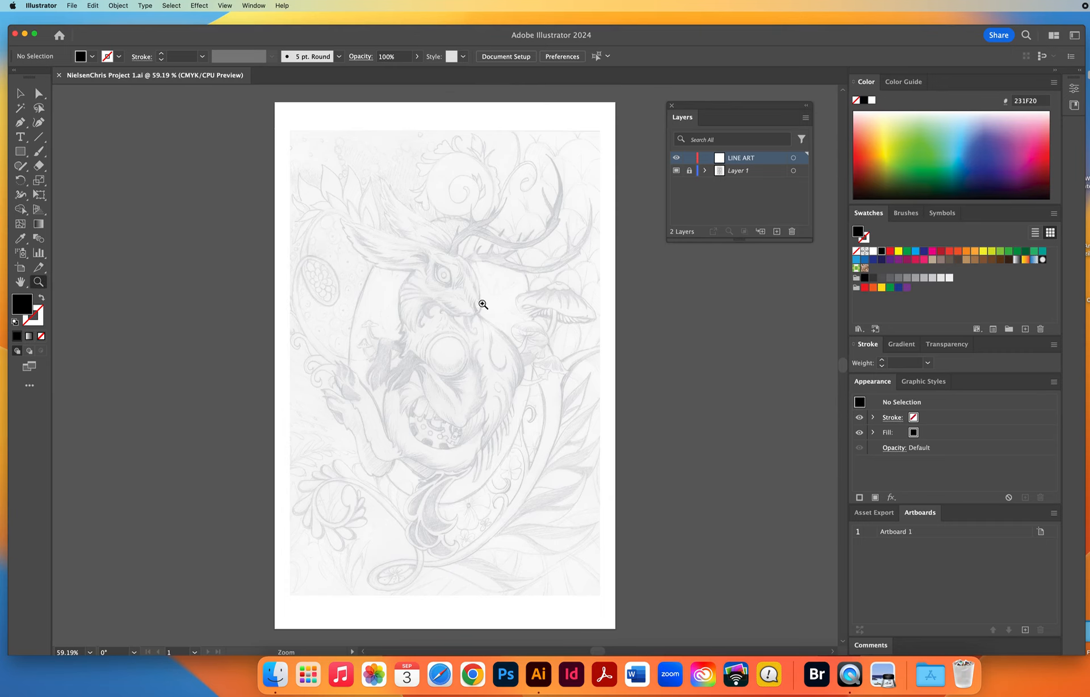
click(477, 296)
click(469, 340)
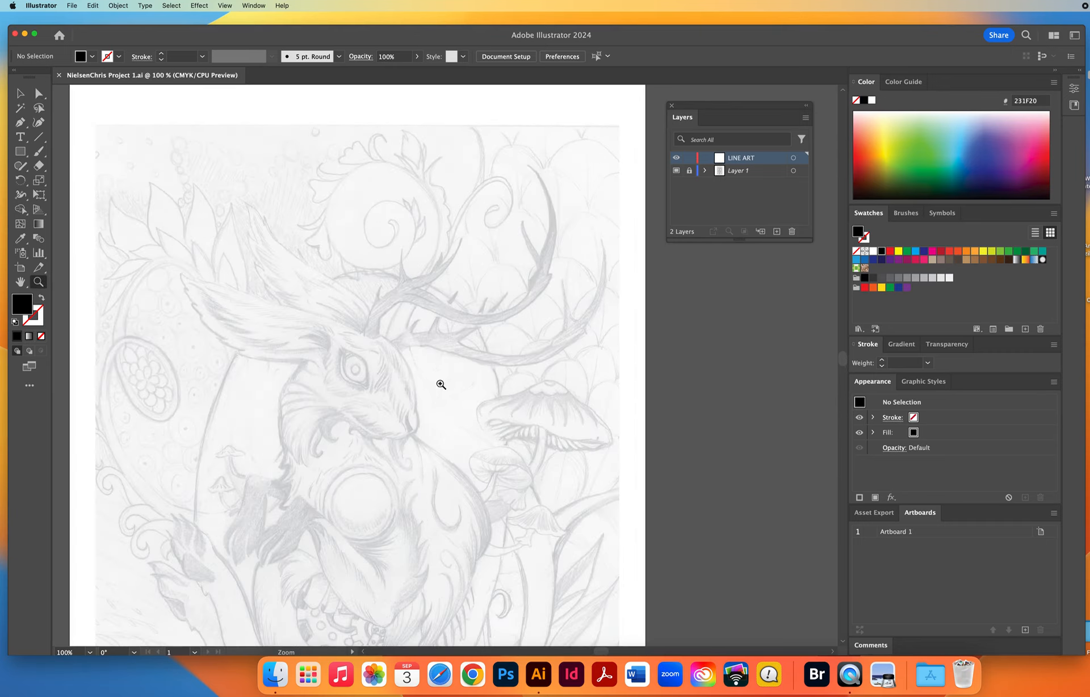
click(418, 377)
click(379, 326)
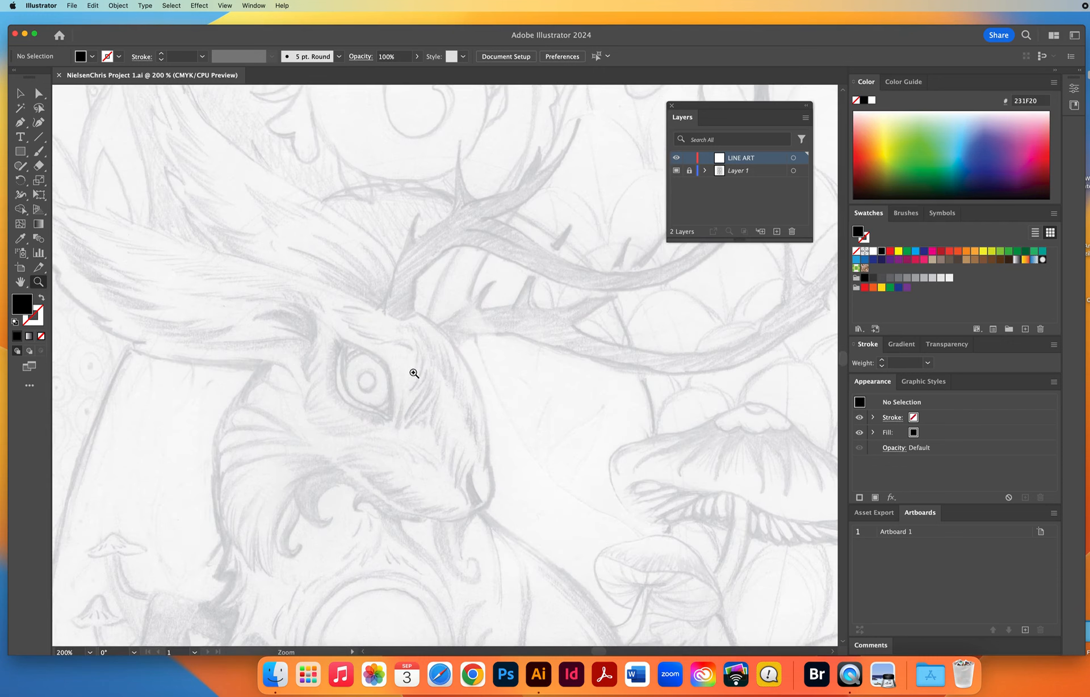
scroll(539, 347, right, 8)
scroll(540, 347, up, 3)
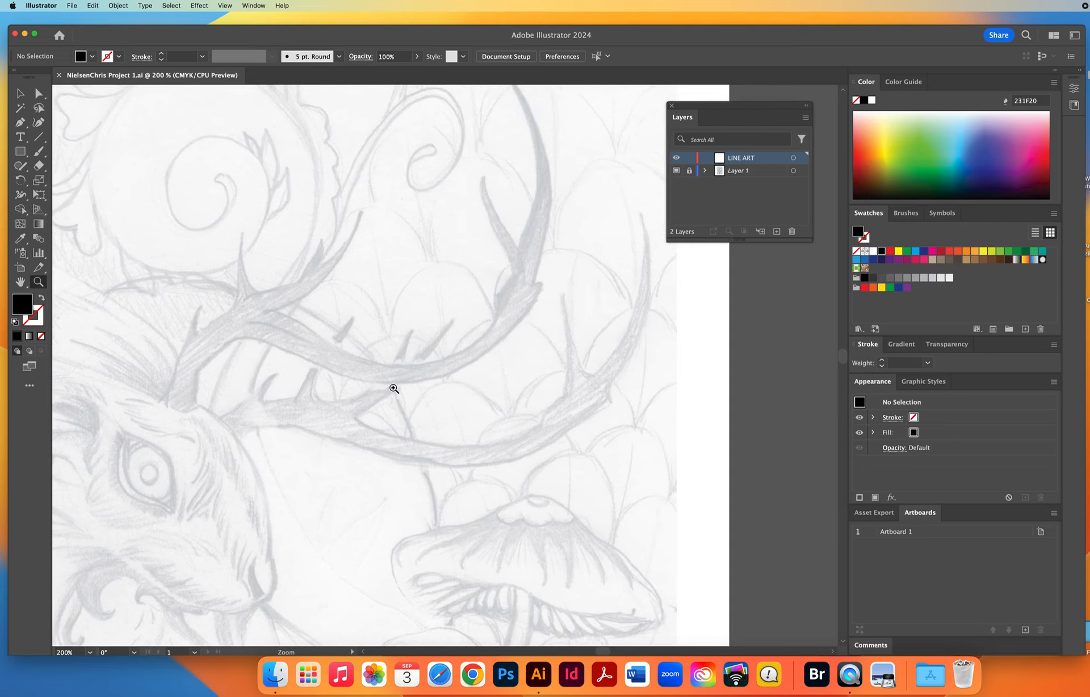
key(space)
drag(375, 373, 474, 376)
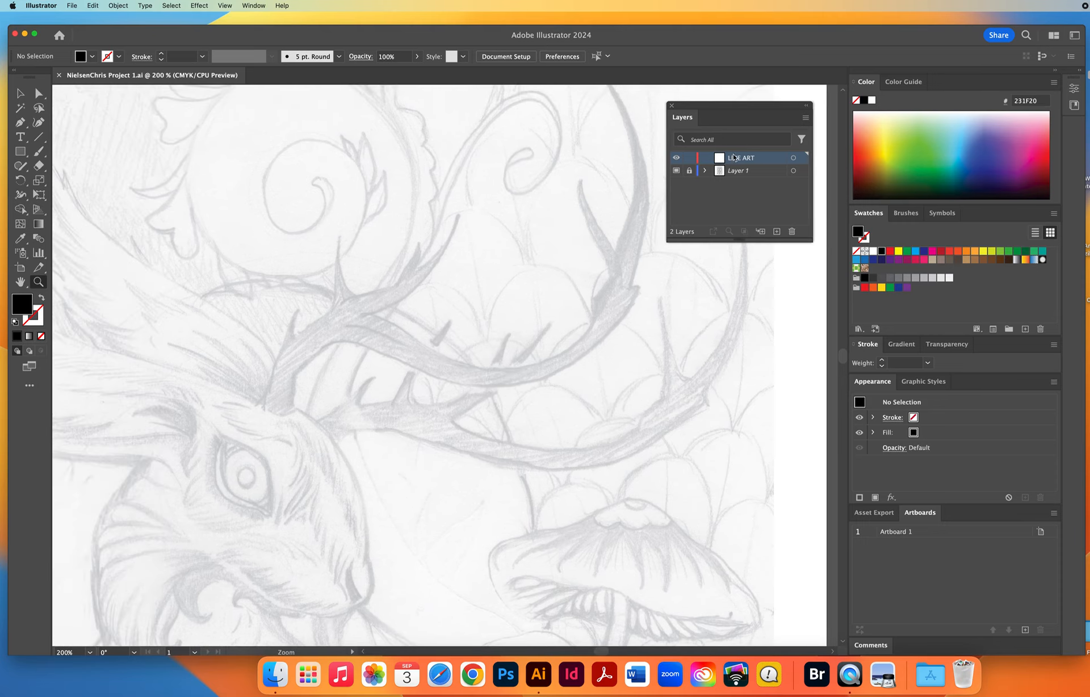
Restore the default colours with a black 1 pt stroke and remove the fill.
key(d)
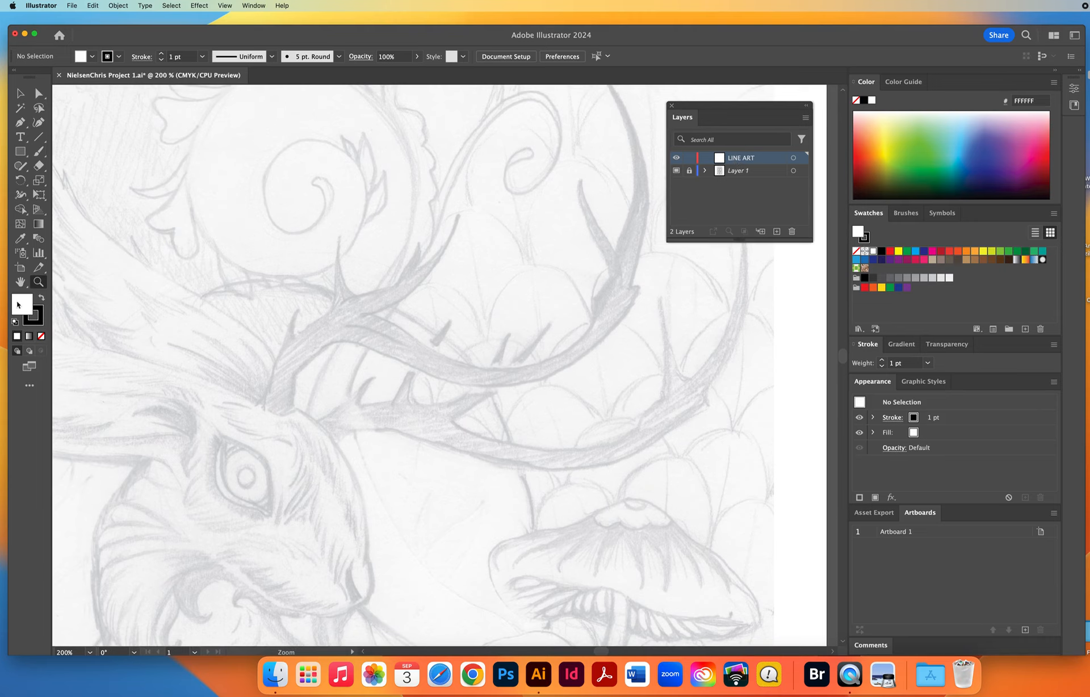
key(slash)
click(20, 94)
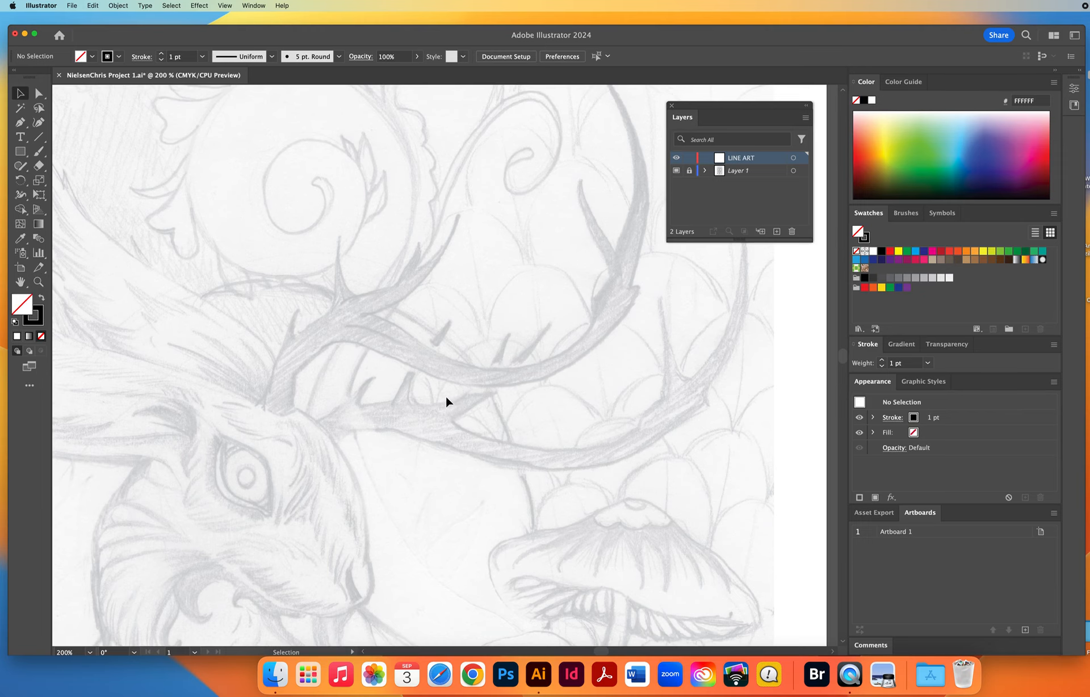
Draw a curved open path with the Pen tool from the ear over the forehead to the snout, and deselect it.
scroll(508, 282, down, 5)
scroll(509, 282, left, 6)
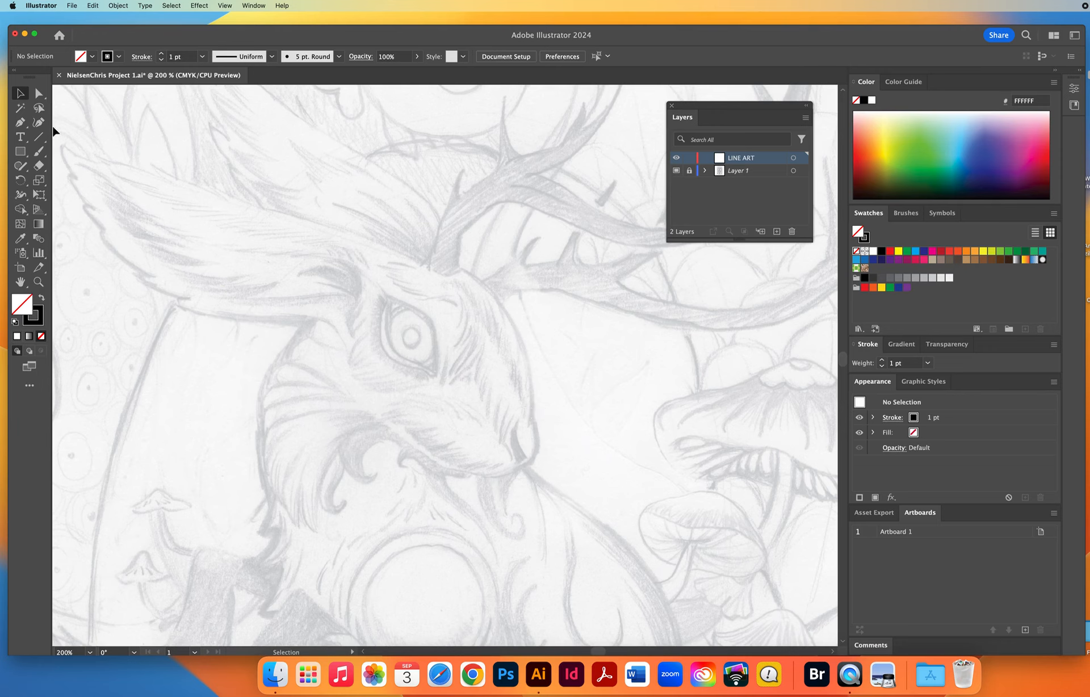
click(20, 123)
drag(154, 166, 236, 200)
drag(302, 218, 324, 223)
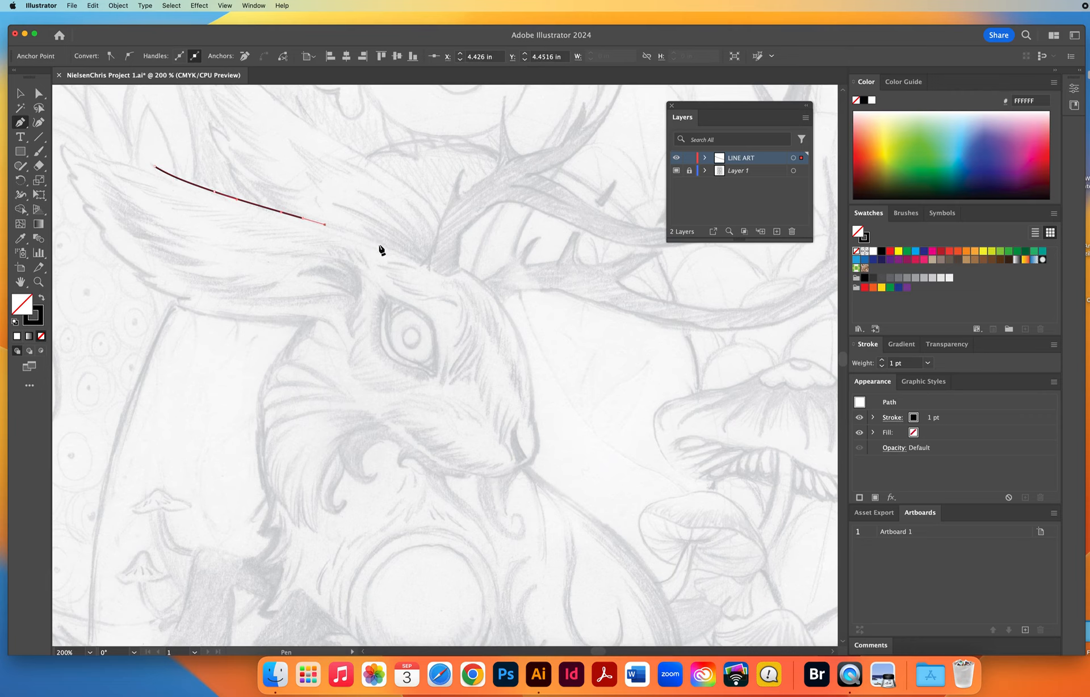
drag(414, 261, 531, 369)
drag(530, 423, 527, 445)
click(21, 93)
click(467, 261)
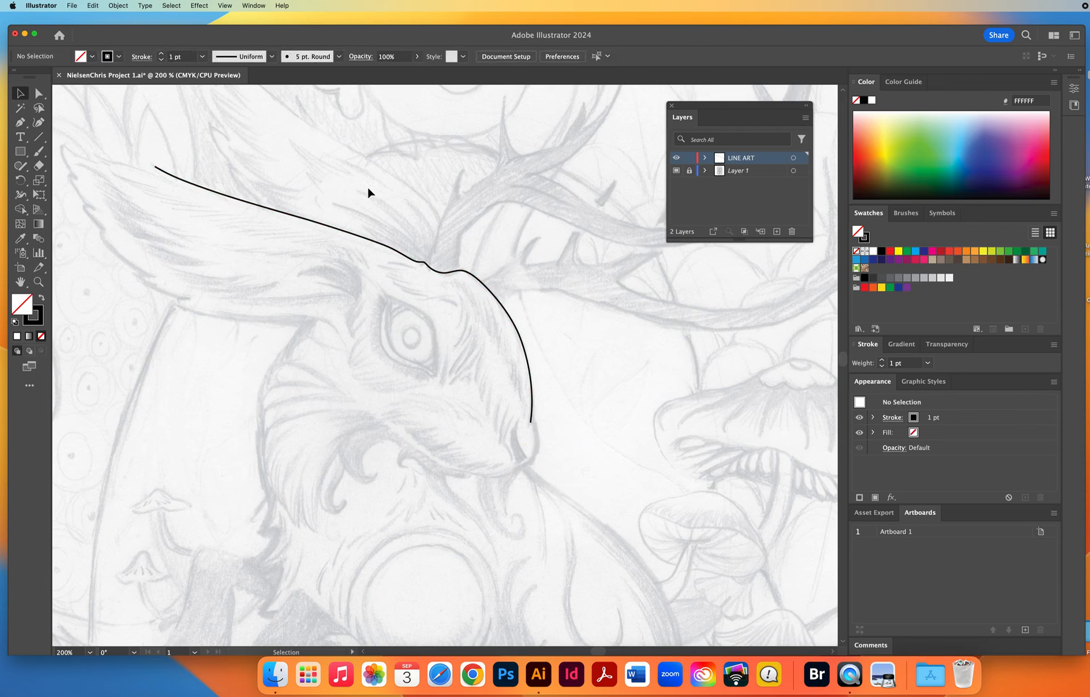
Increase the stroke weight of the head path to 4 pt, and delete the path.
key(super+a)
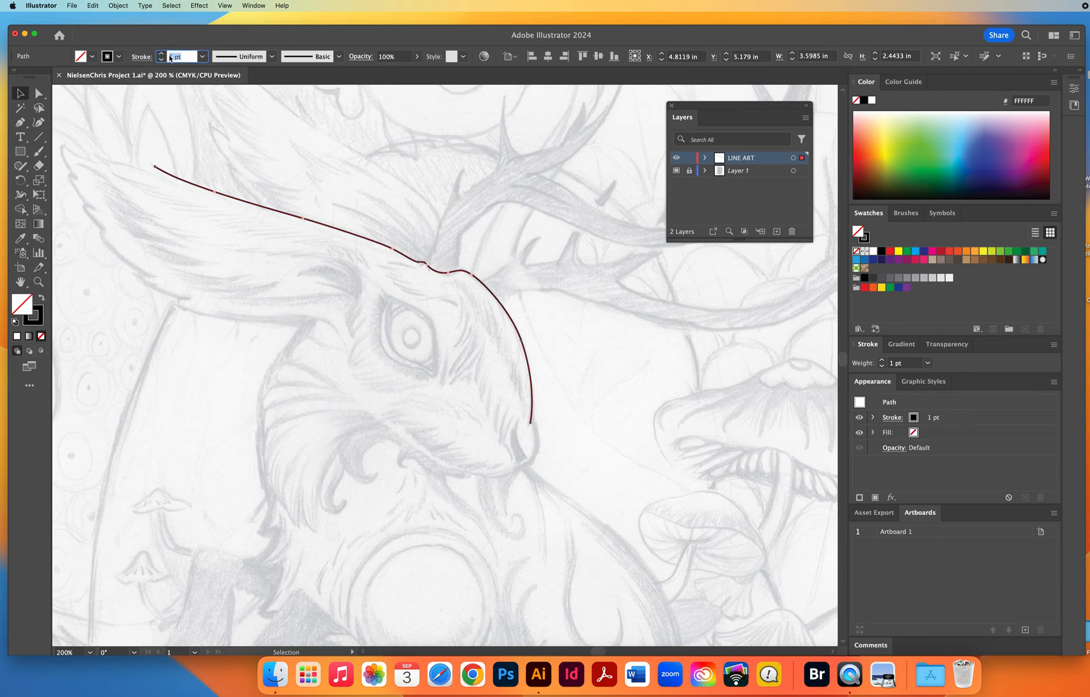
click(161, 53)
click(161, 53)
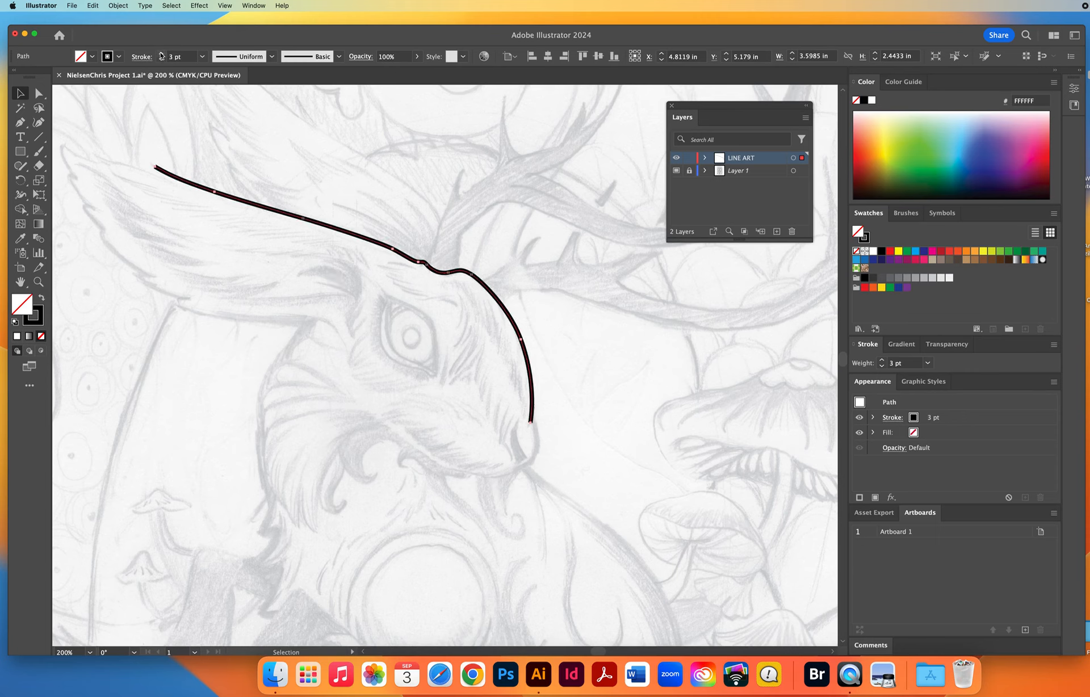
click(161, 53)
click(379, 205)
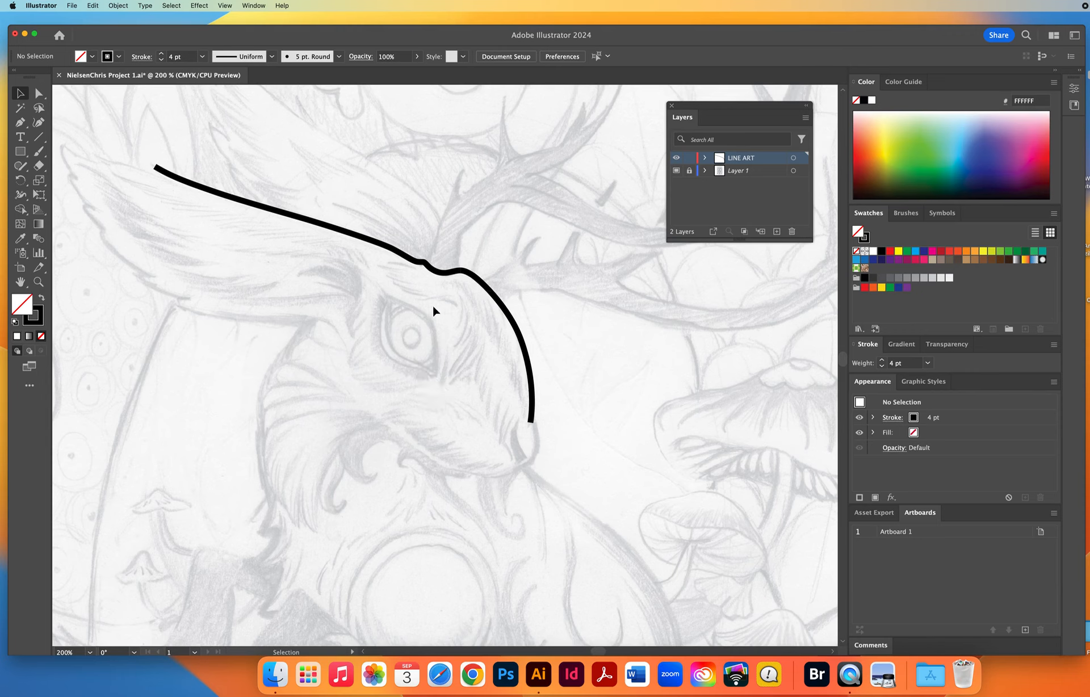
key(super+a)
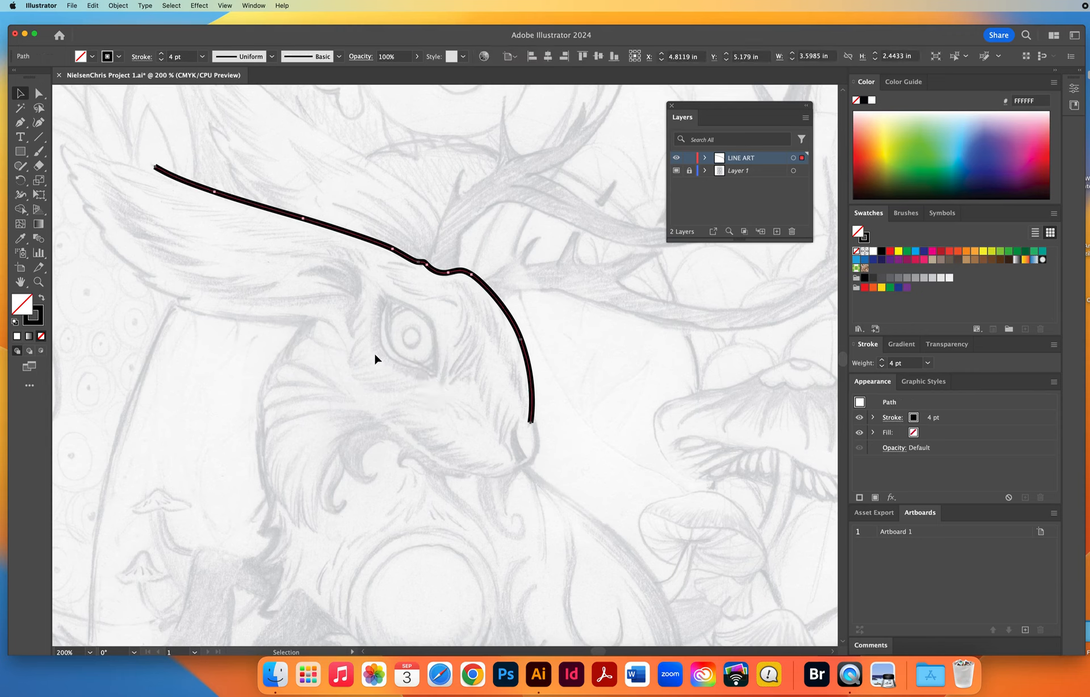
key(Delete)
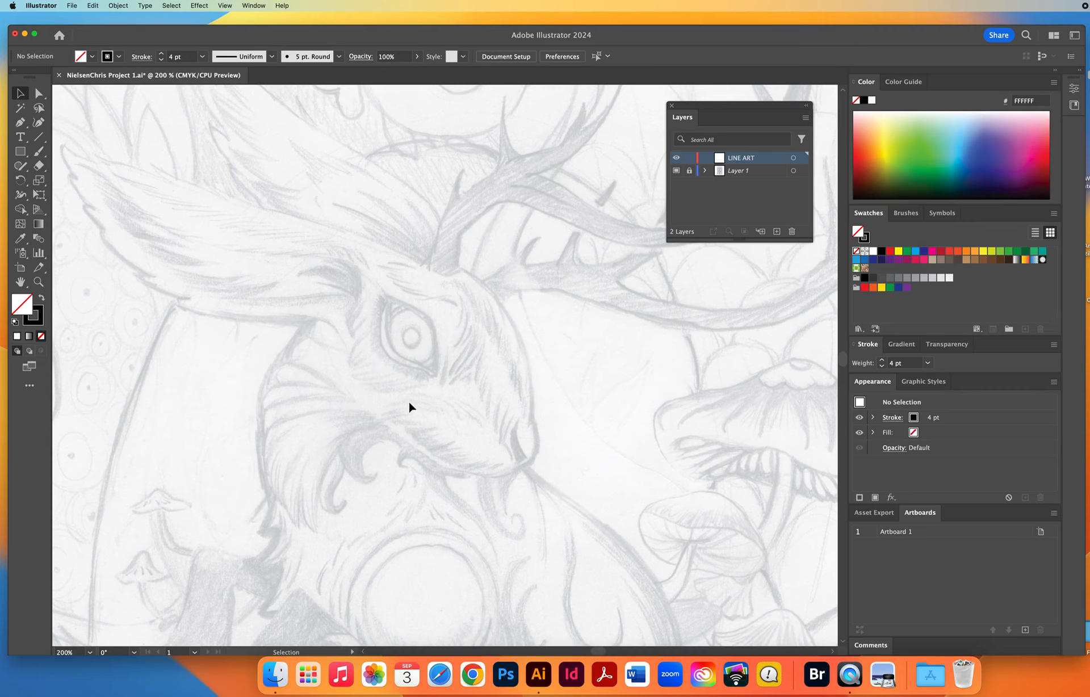
Reset the drawing colours to the default black 1 pt stroke and set the fill to none.
key(d)
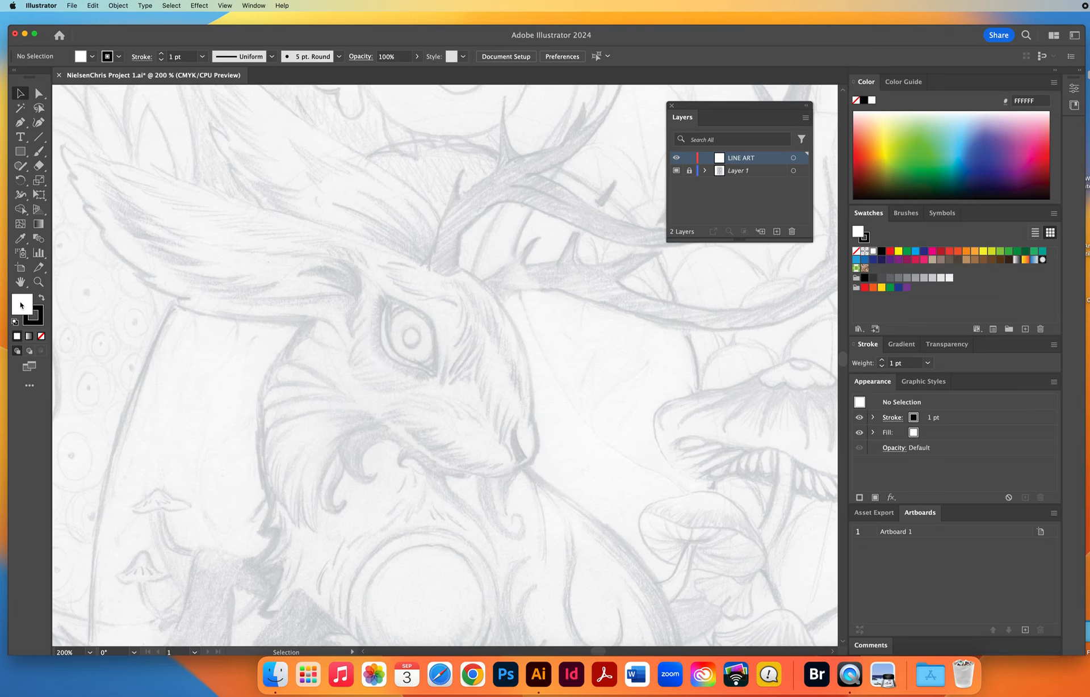
key(slash)
Float the Brushes panel directly below the Layers panel and enlarge it to show all of its brushes.
drag(723, 105, 726, 95)
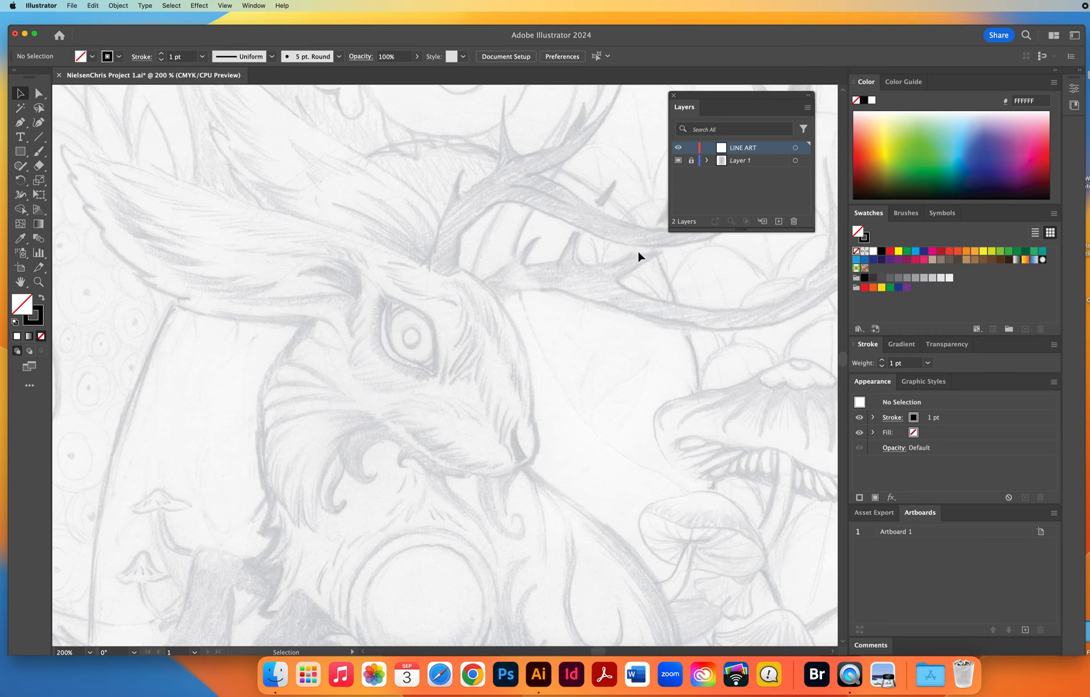
click(905, 213)
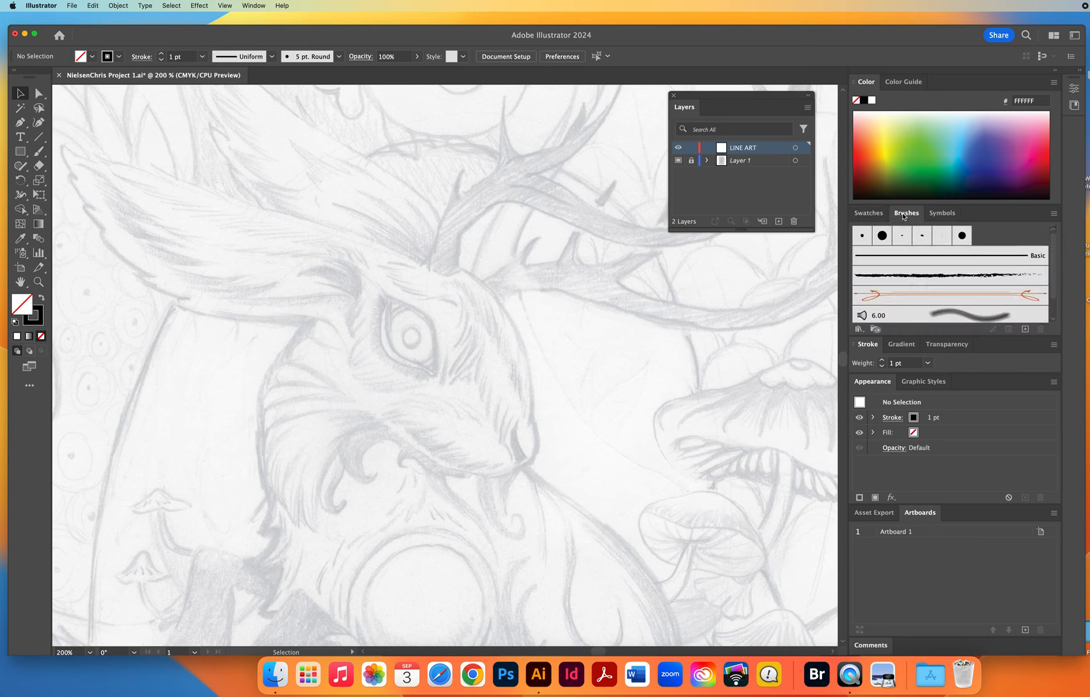
mouse_move(905, 217)
mouse_down()
mouse_move(749, 266)
mouse_move(659, 267)
mouse_move(702, 256)
mouse_move(690, 253)
mouse_up()
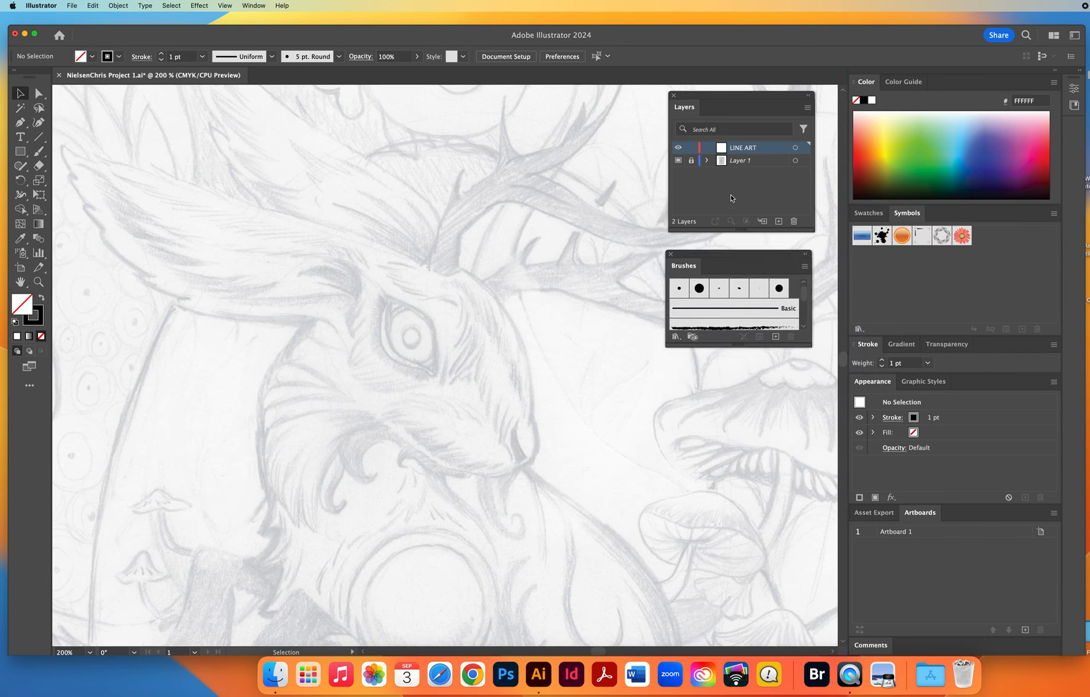
drag(807, 343, 817, 454)
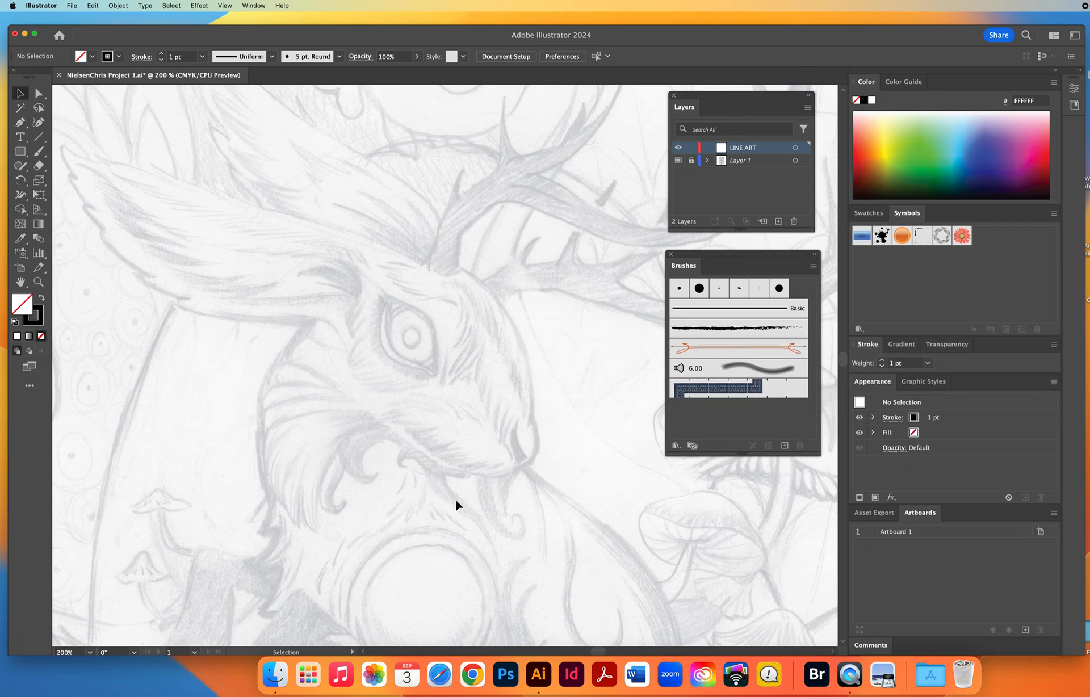
Delete the four brushes listed below Basic: Charcoal - Feather, the orange ornamental brush, the 6.00 bristle brush and Denim Seam.
click(721, 393)
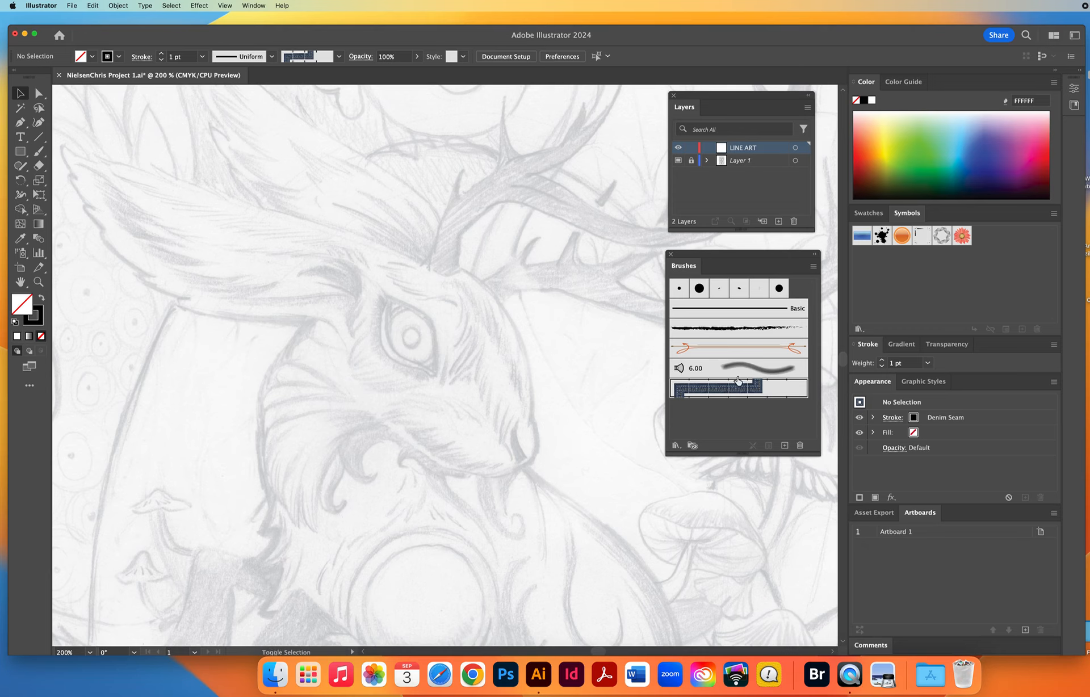
click(732, 370)
shift+click(740, 350)
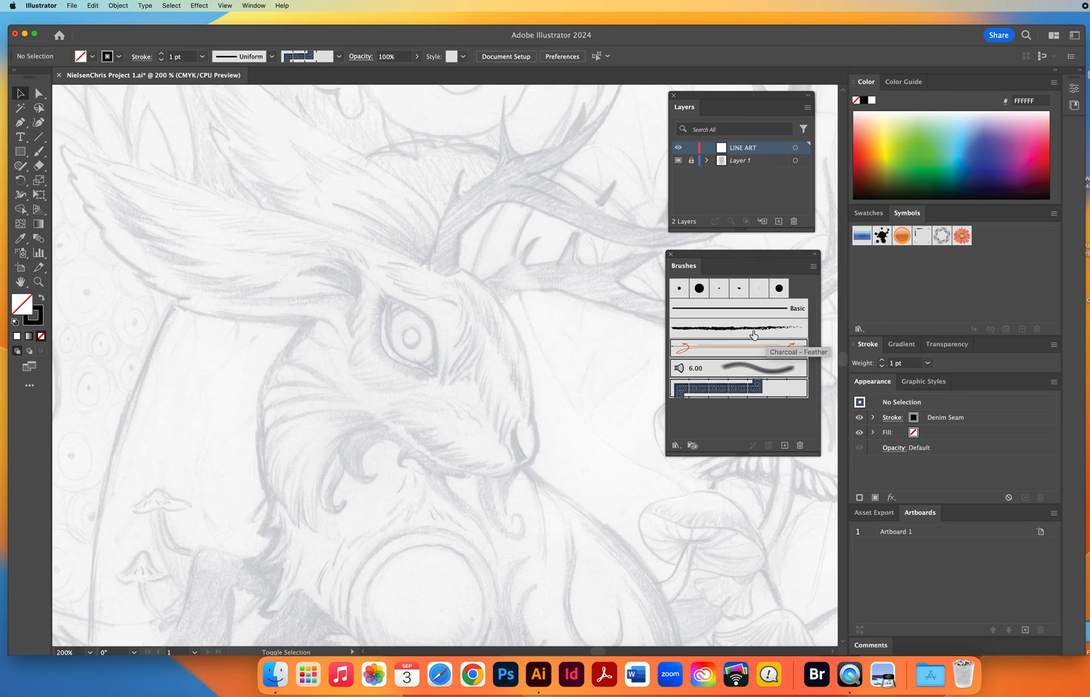
shift+click(754, 335)
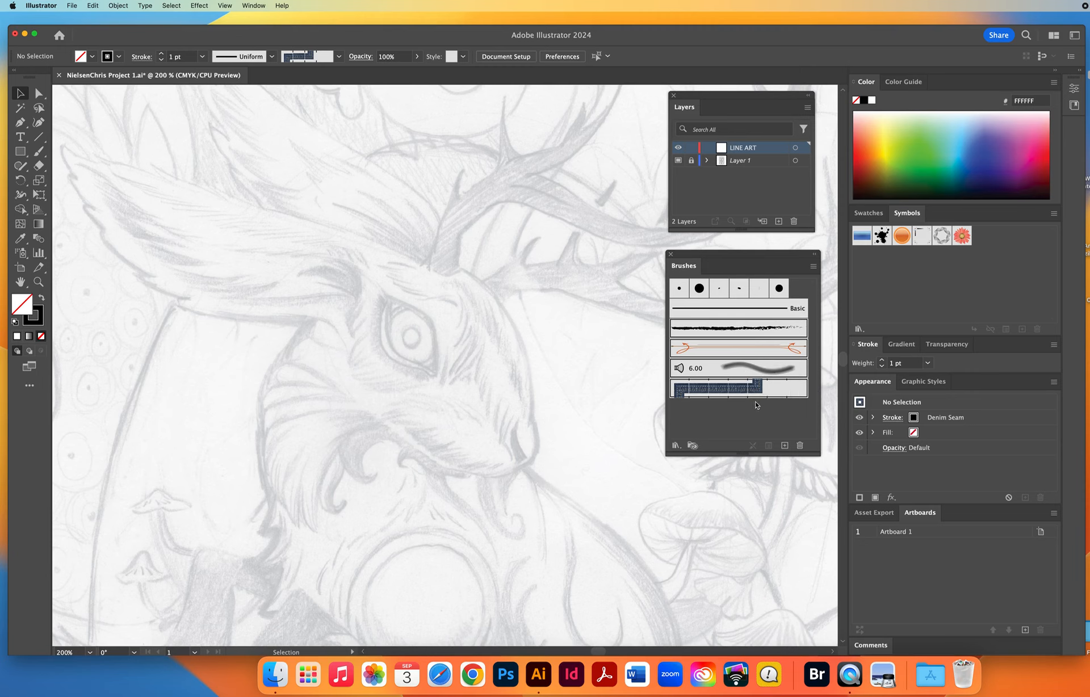
click(800, 447)
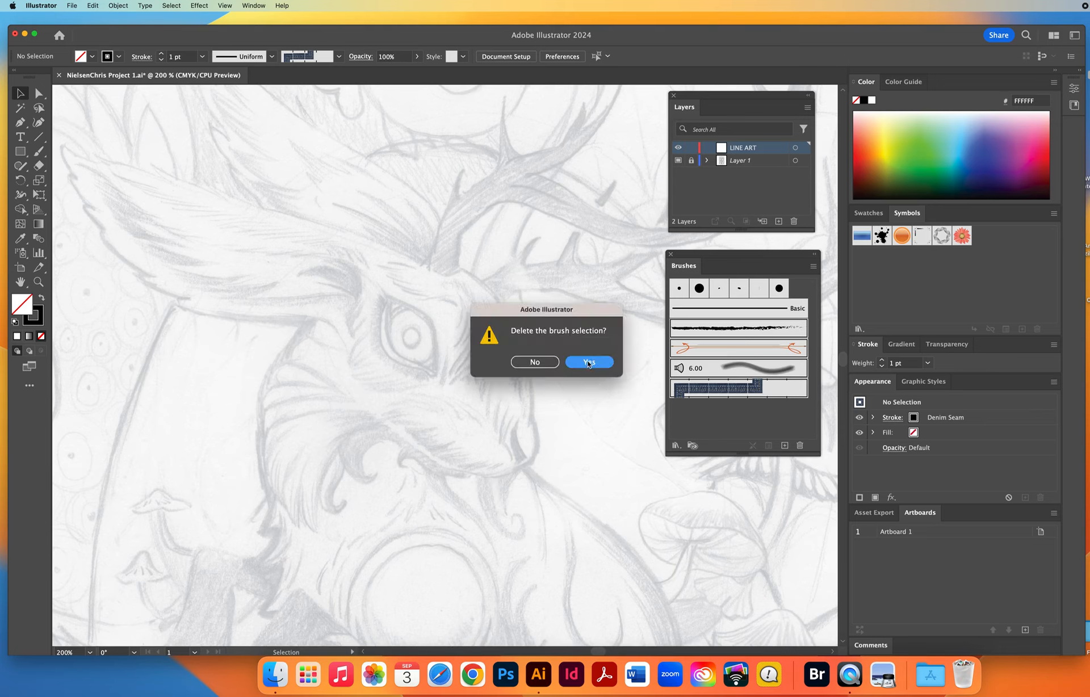
click(588, 362)
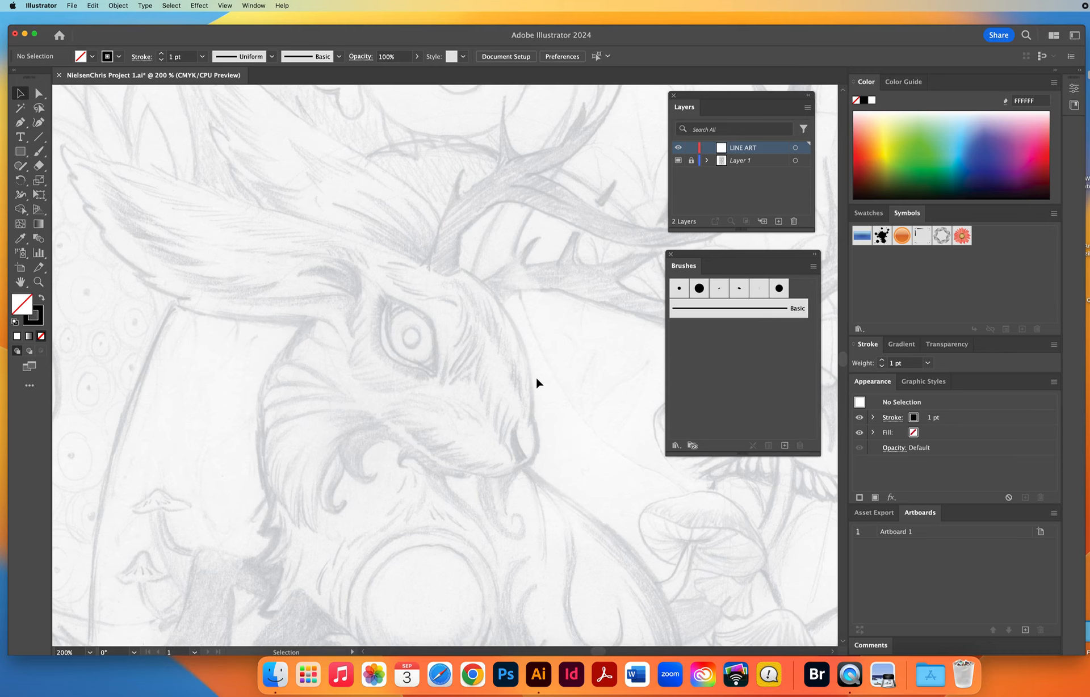
Draw a short horizontal line with the Line Segment tool in the empty area in front of the creature's face.
click(39, 140)
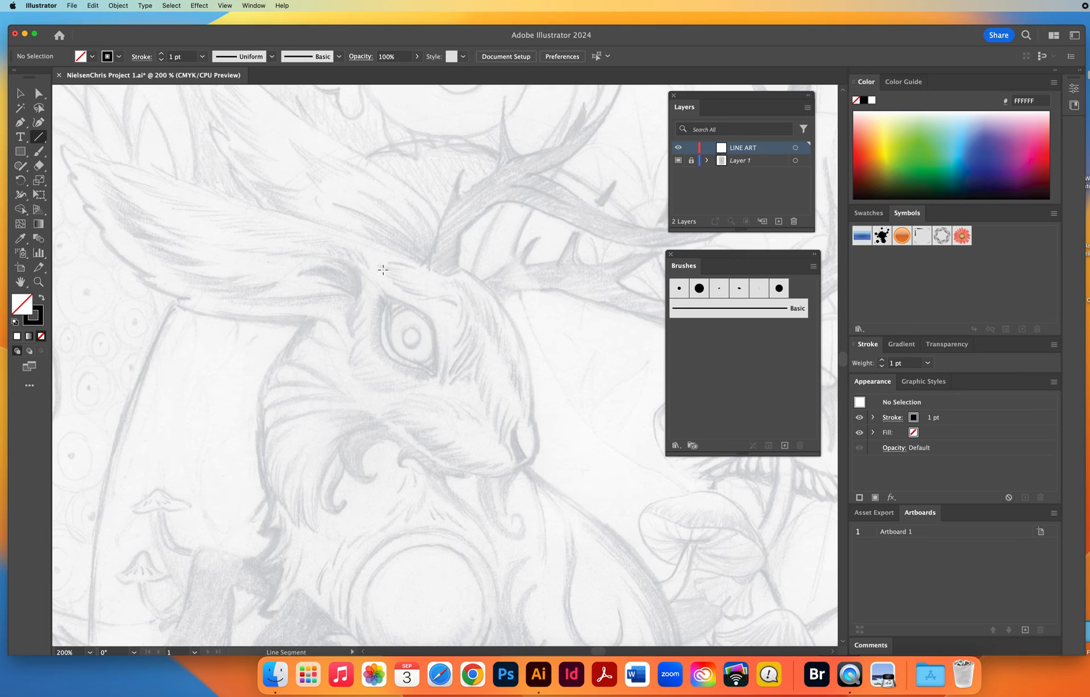
scroll(334, 262, right, 3)
scroll(334, 263, down, 1)
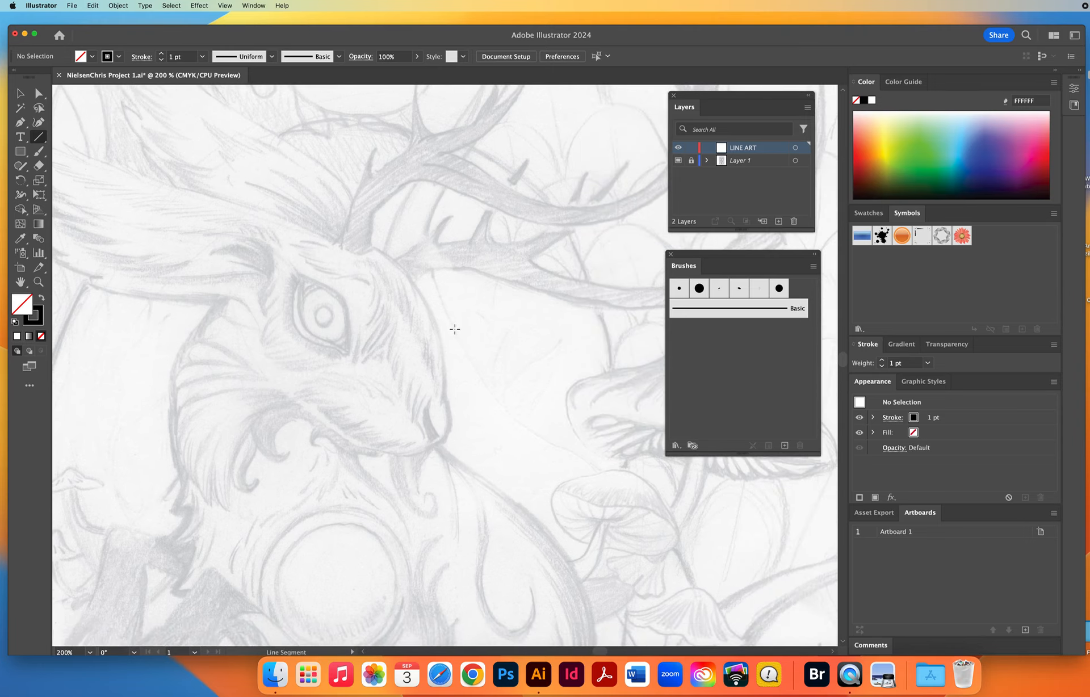
drag(455, 328, 581, 332)
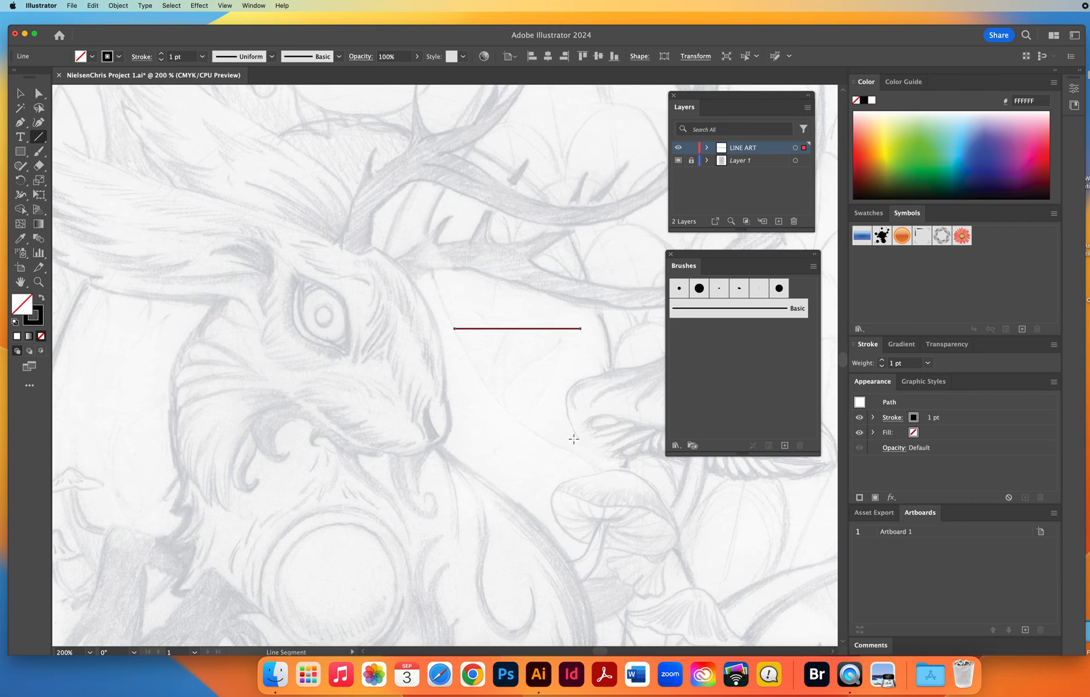
Set the stroke weight of the horizontal line to 2 pt.
click(21, 94)
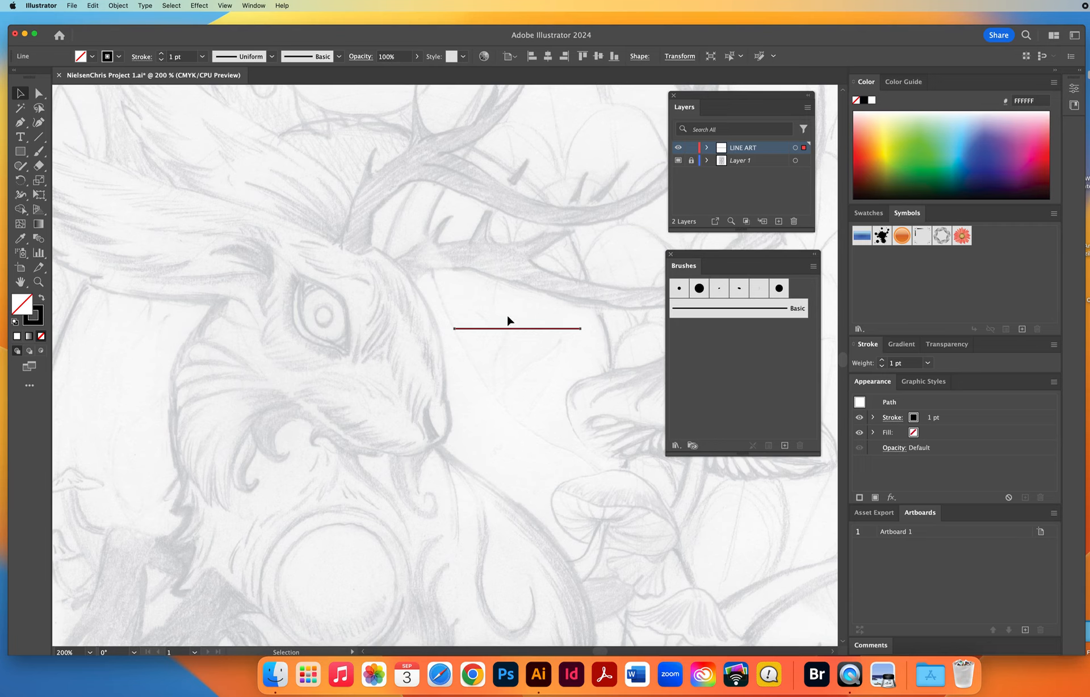
click(187, 56)
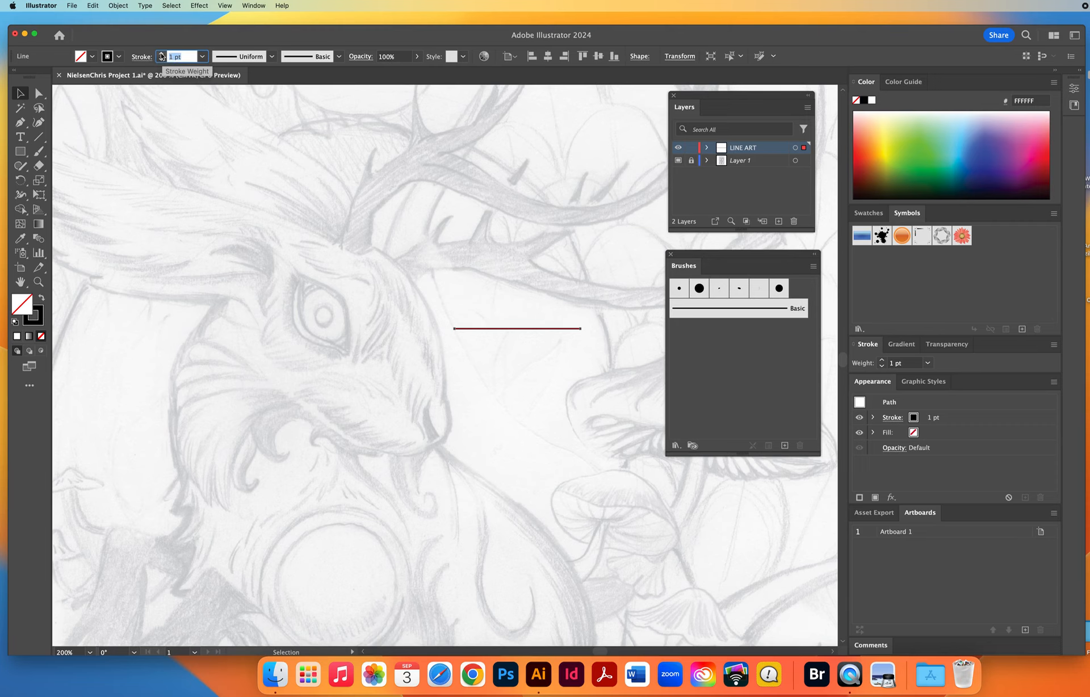
click(161, 53)
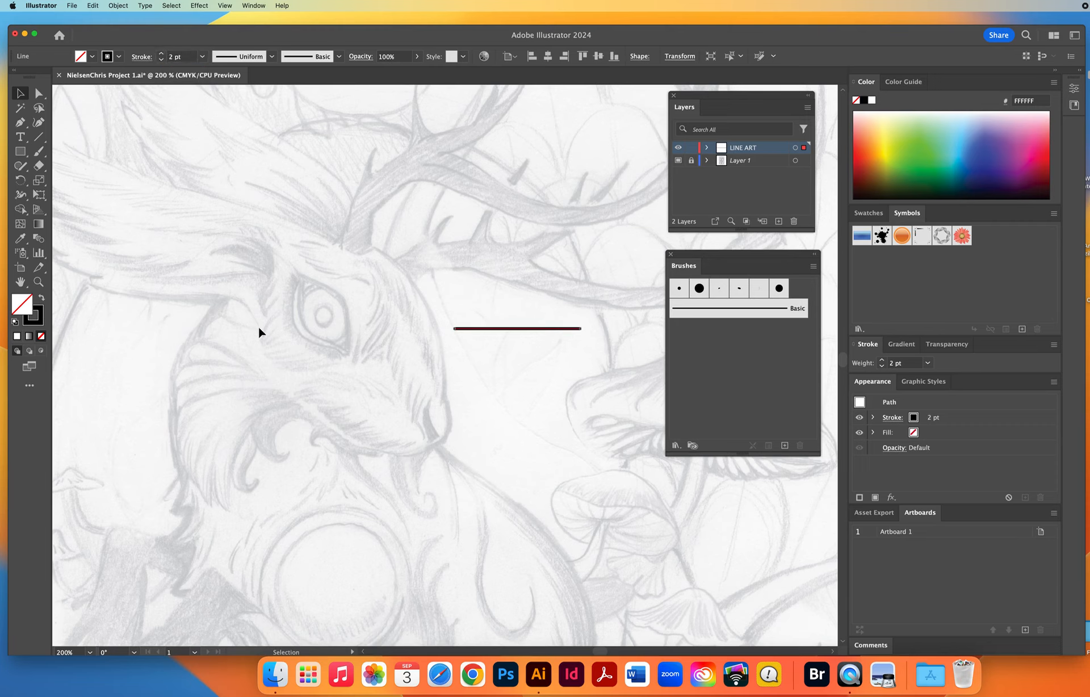
Apply Width Profile 1 to the stroke of the horizontal line in front of the creature's face.
click(429, 422)
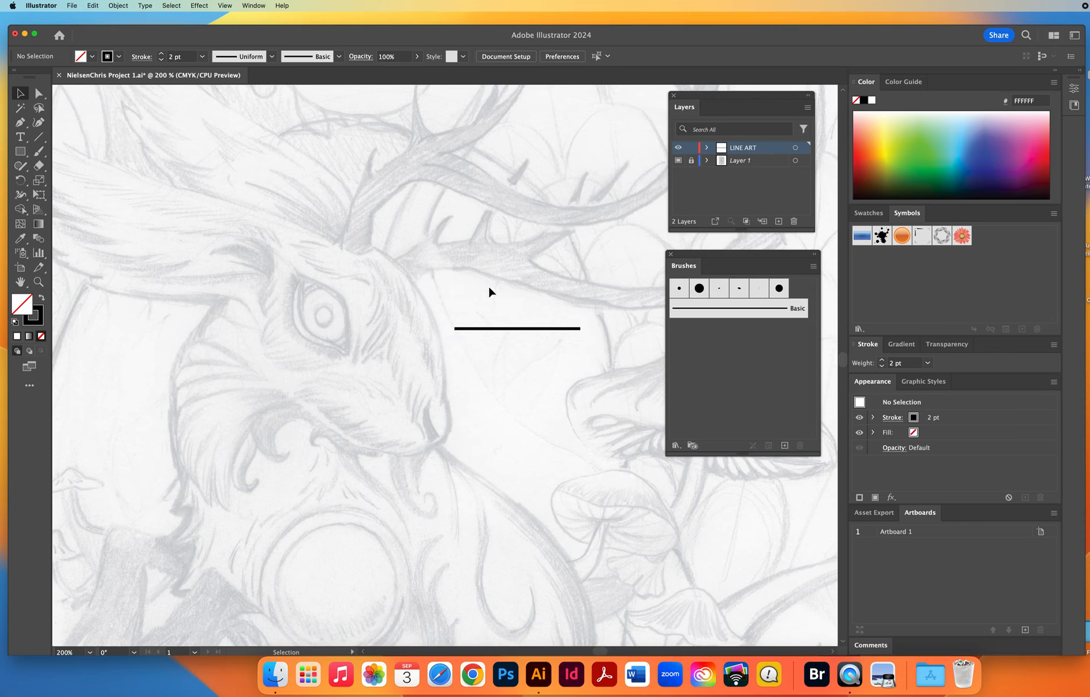
drag(520, 356, 529, 381)
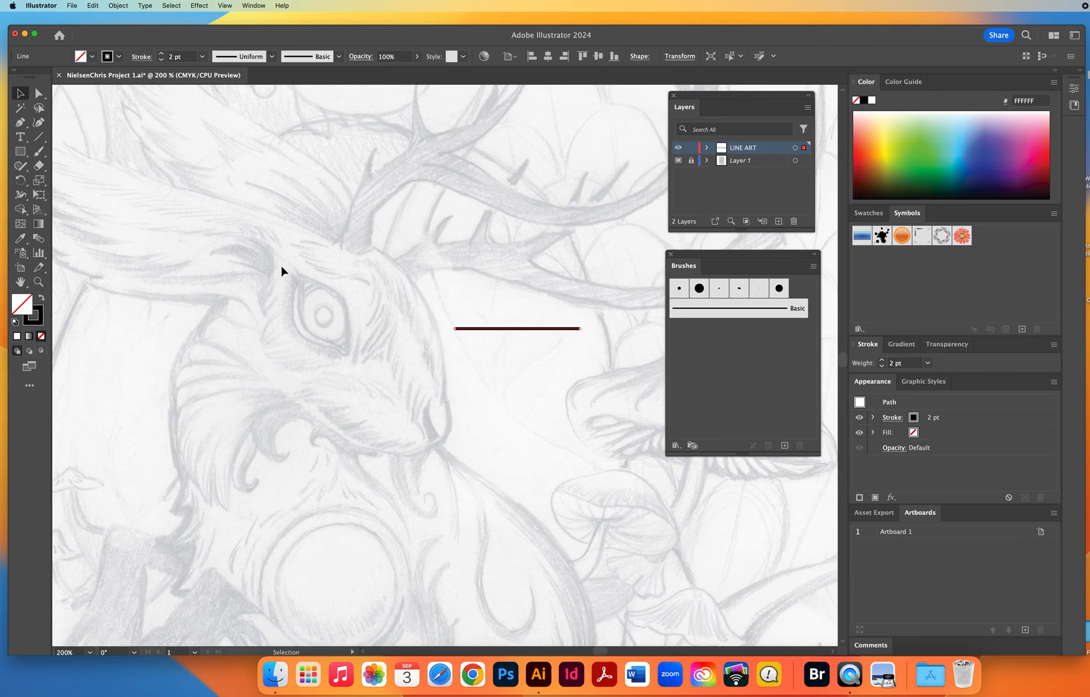
click(247, 59)
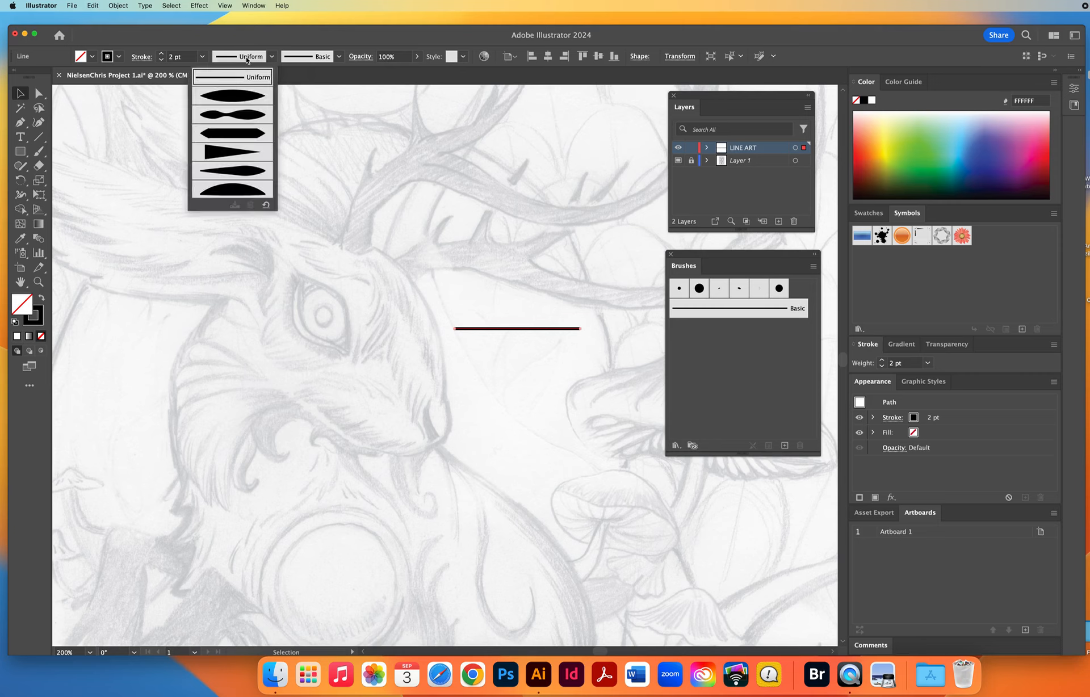
click(231, 100)
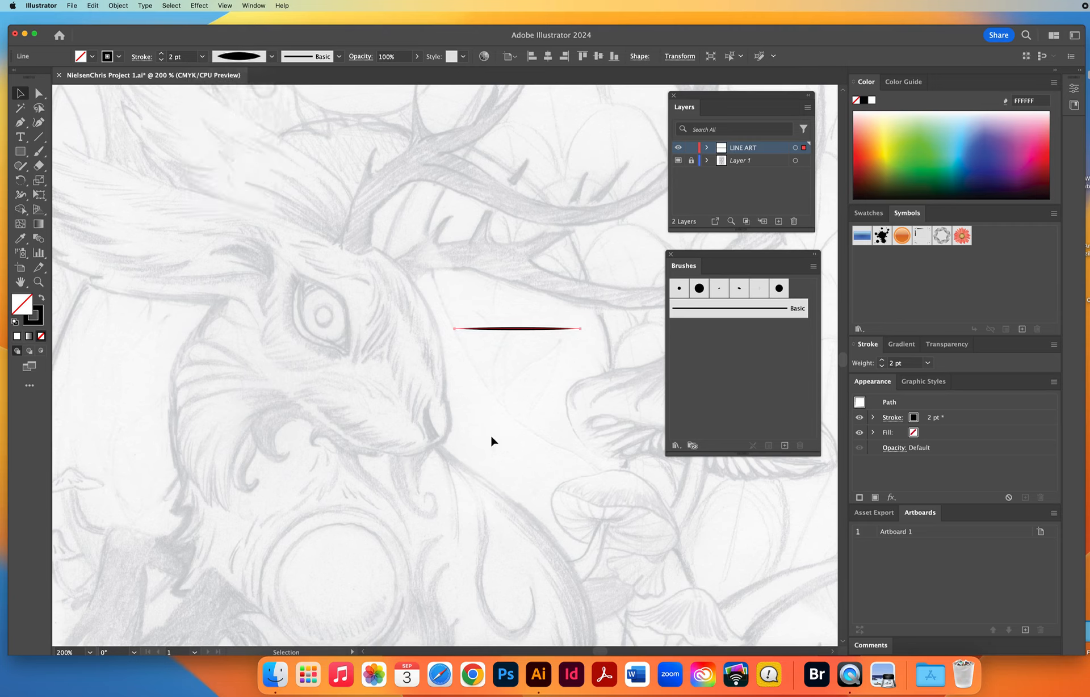
click(511, 348)
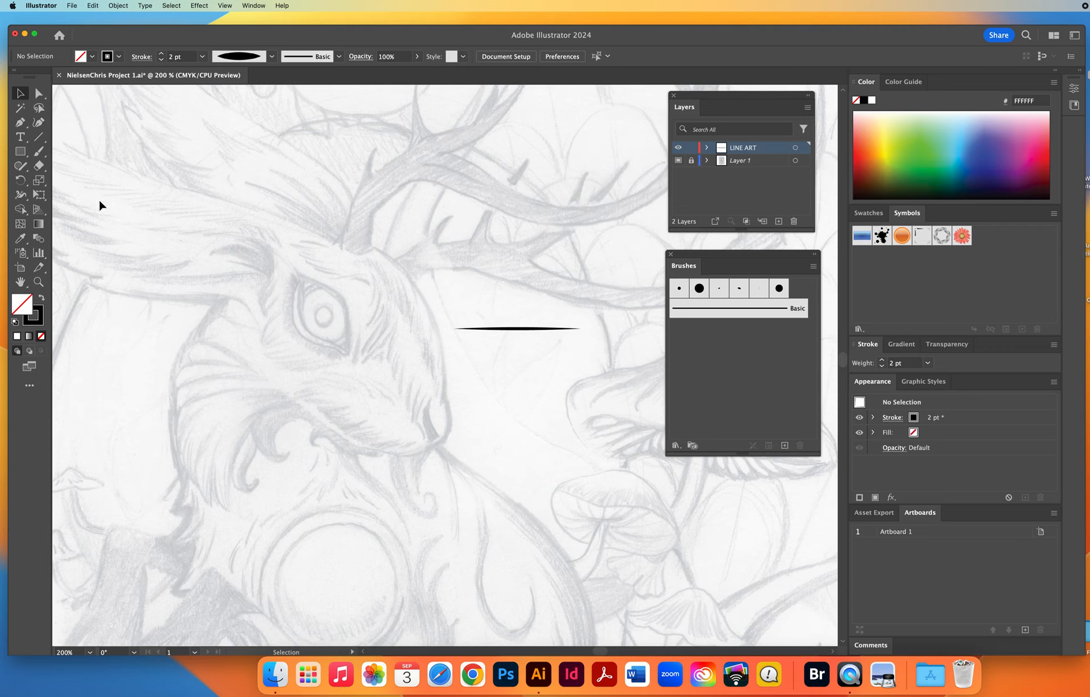
Select the tapered line and toggle its bounding box on and off, nudging the line slightly and leaving the box hidden.
click(509, 332)
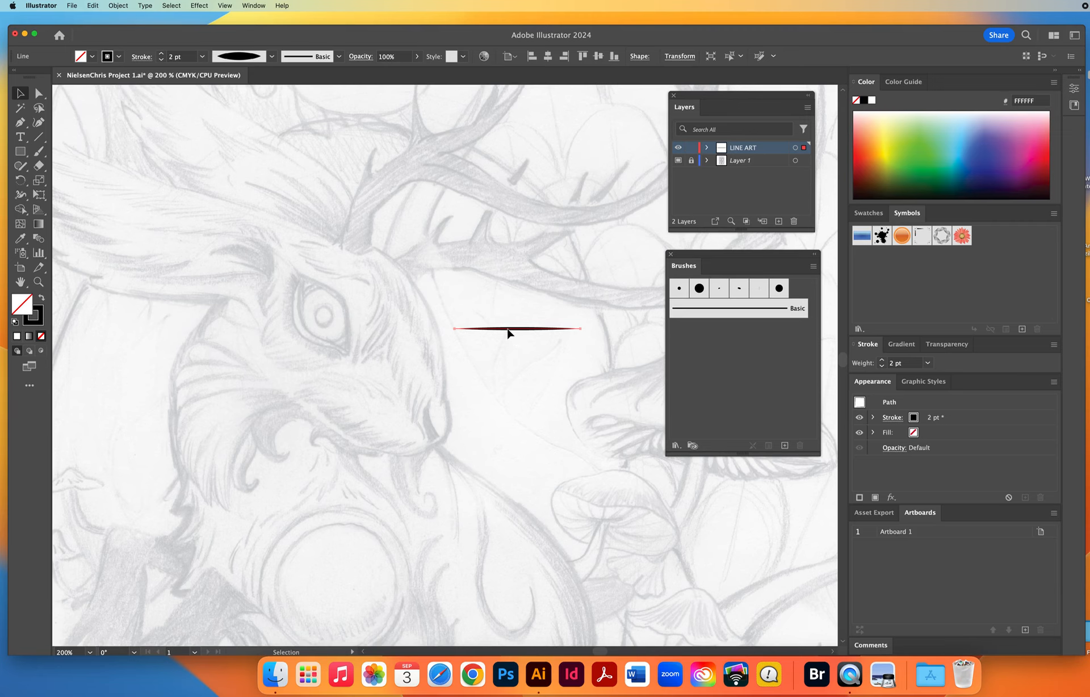
mouse_move(510, 332)
mouse_down()
mouse_move(620, 333)
mouse_move(755, 358)
mouse_move(502, 353)
mouse_move(509, 328)
mouse_up()
click(225, 6)
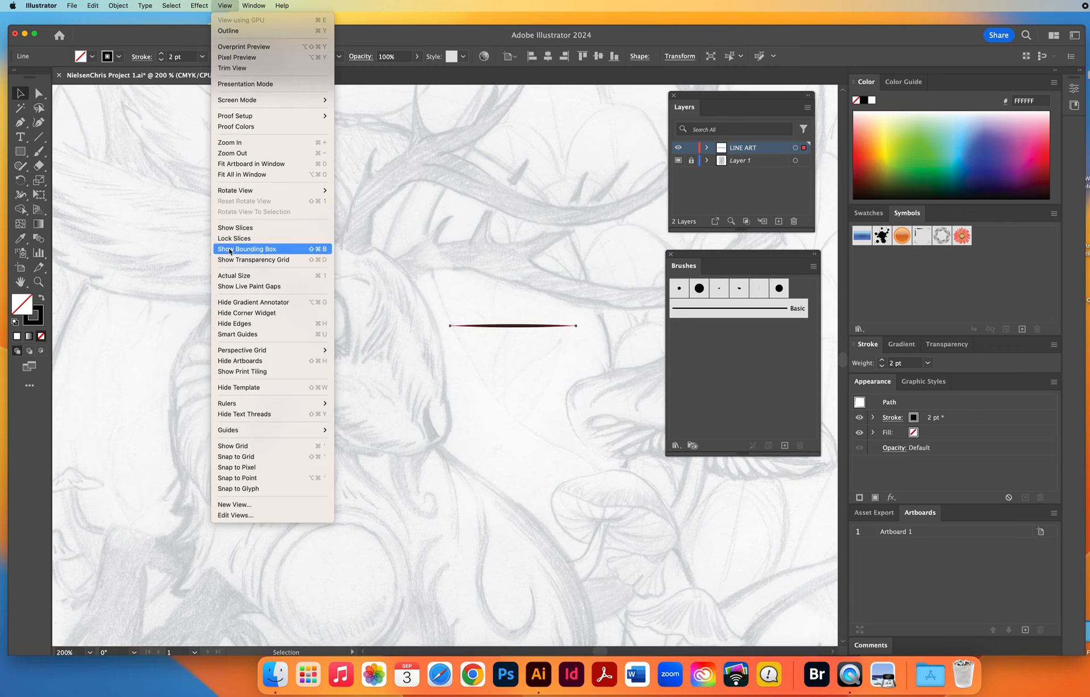
click(262, 251)
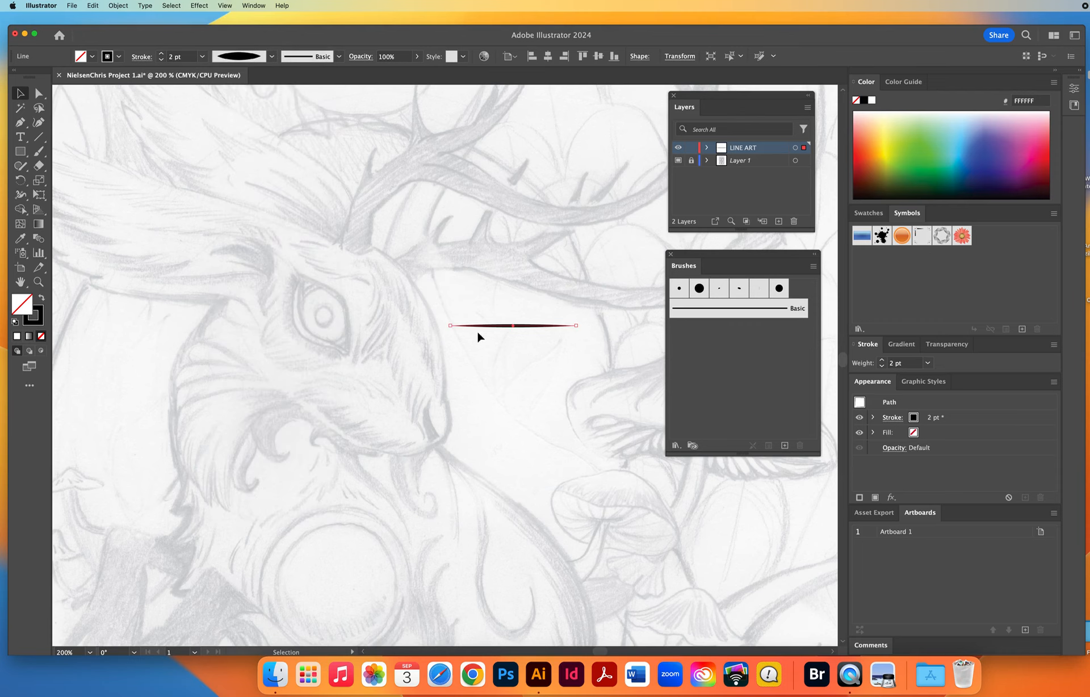
click(225, 6)
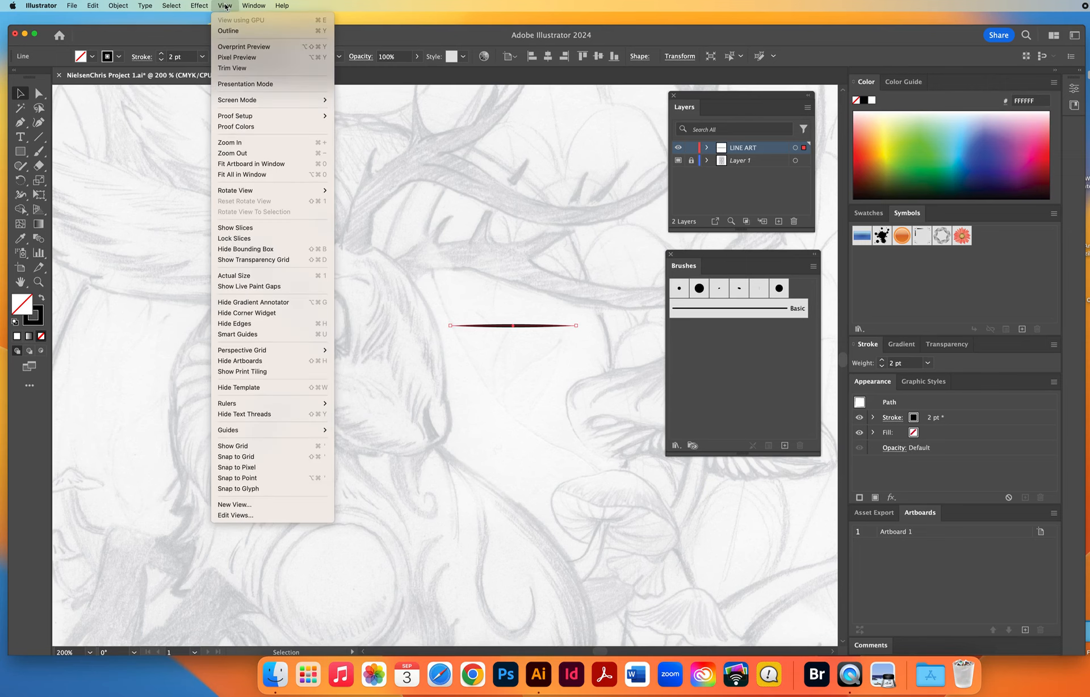
click(241, 250)
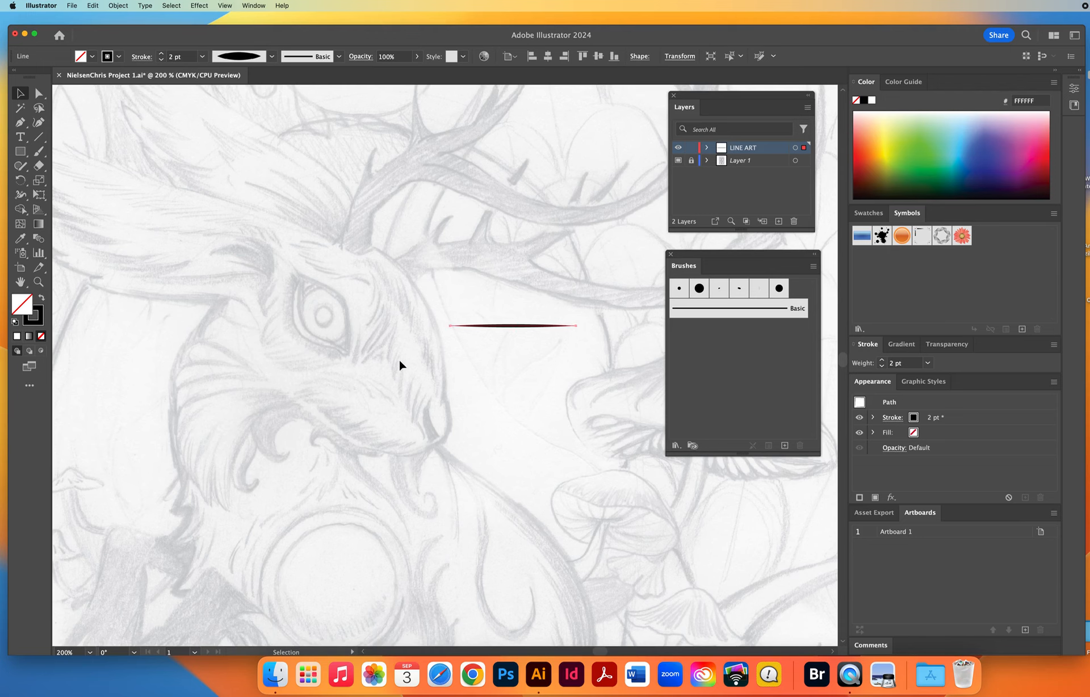
click(226, 6)
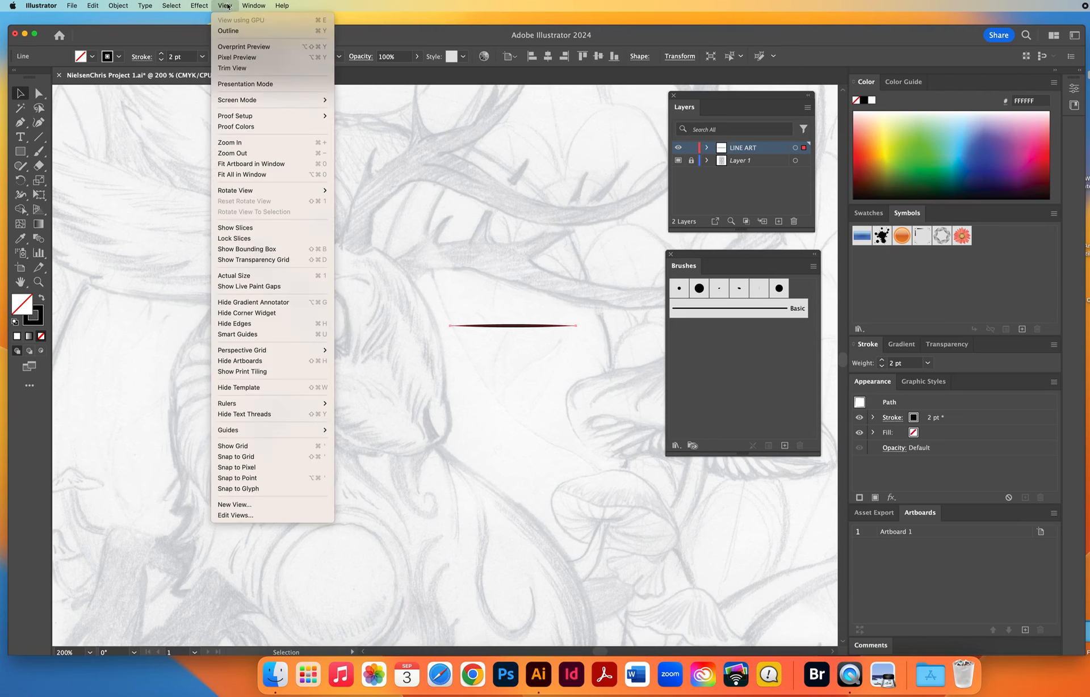
click(288, 250)
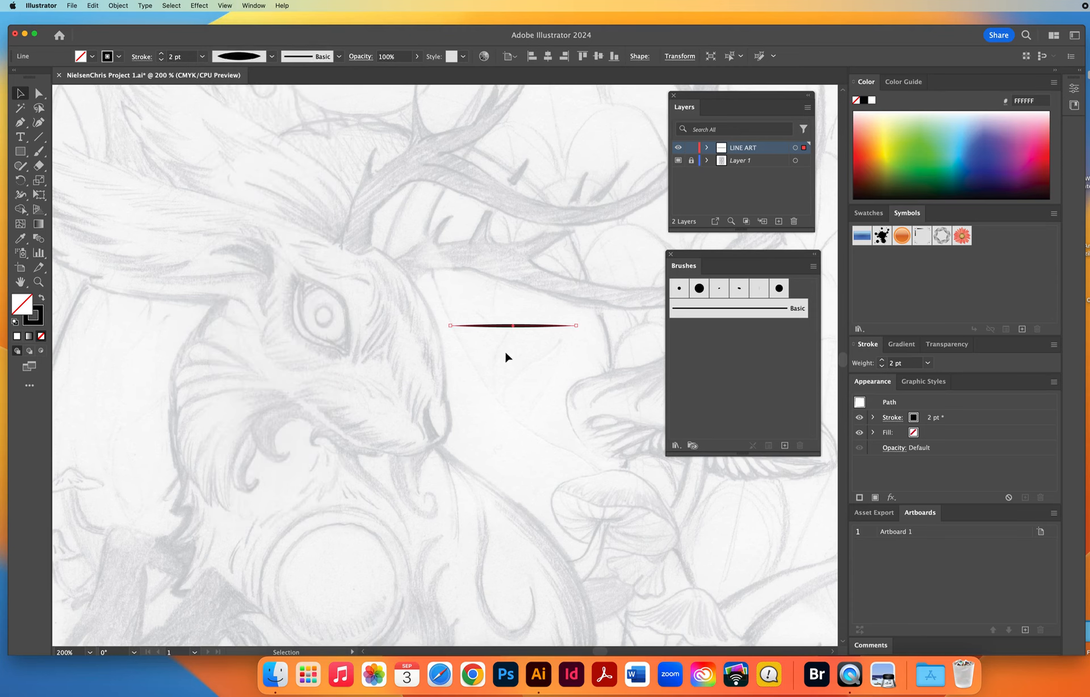
mouse_move(505, 333)
mouse_down()
mouse_move(734, 366)
mouse_move(511, 329)
mouse_up()
click(225, 5)
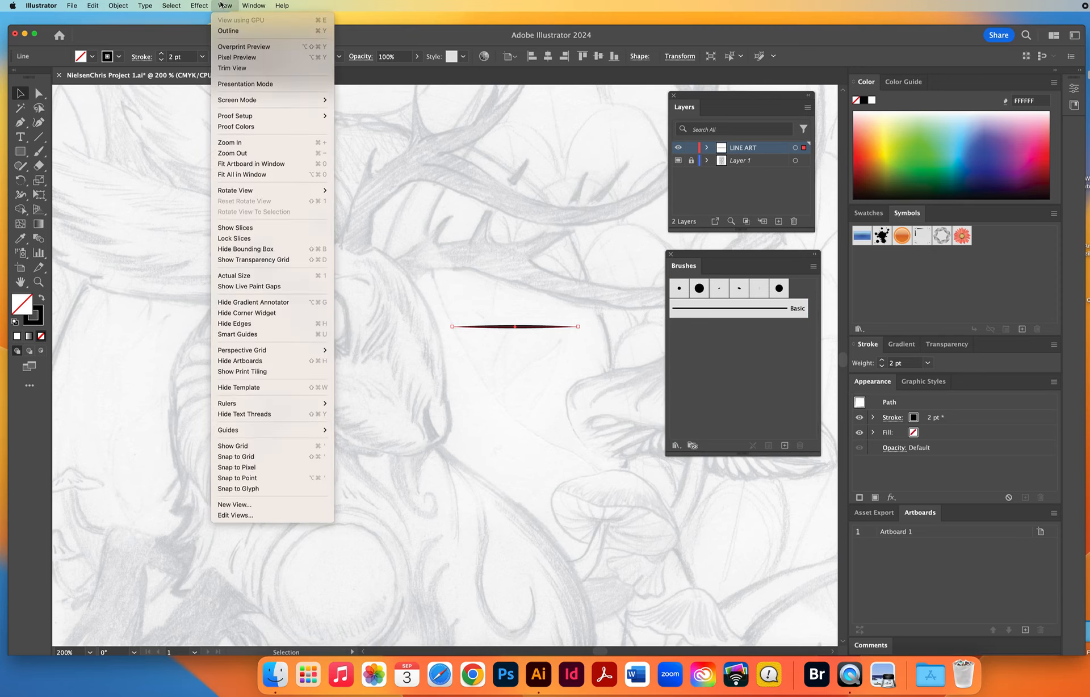
click(256, 254)
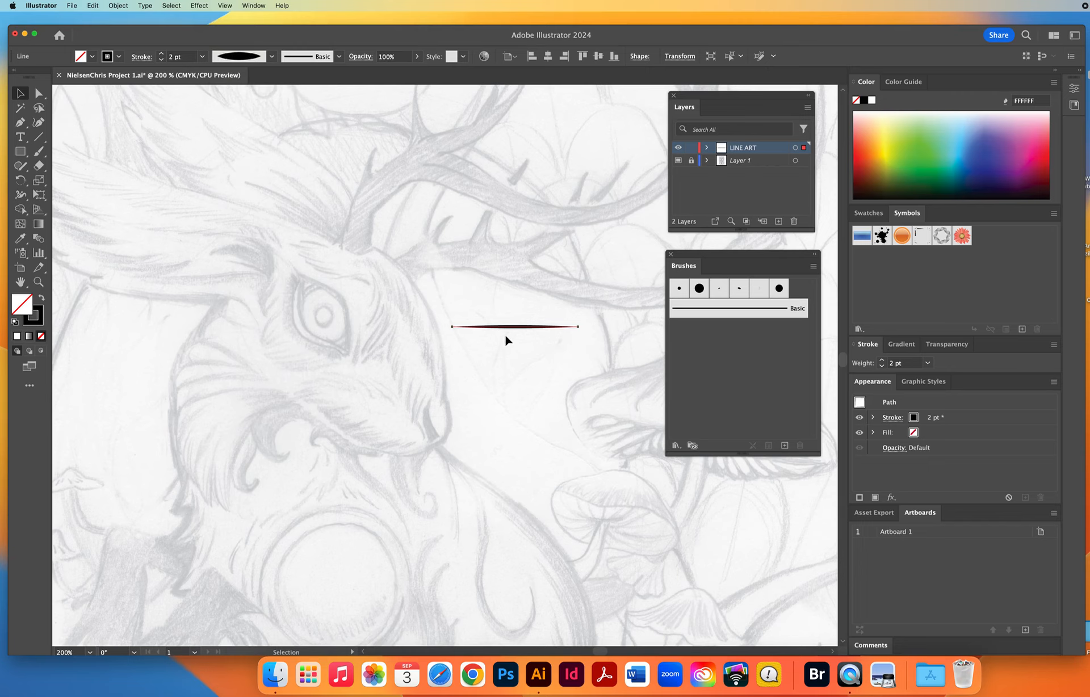
Turn the tapered line into a new Art Brush with the default options and delete the line from the artwork.
mouse_move(505, 328)
mouse_down()
mouse_move(719, 355)
mouse_move(738, 364)
mouse_move(729, 375)
mouse_move(735, 350)
mouse_move(720, 369)
mouse_move(734, 358)
mouse_up()
drag(582, 304, 465, 234)
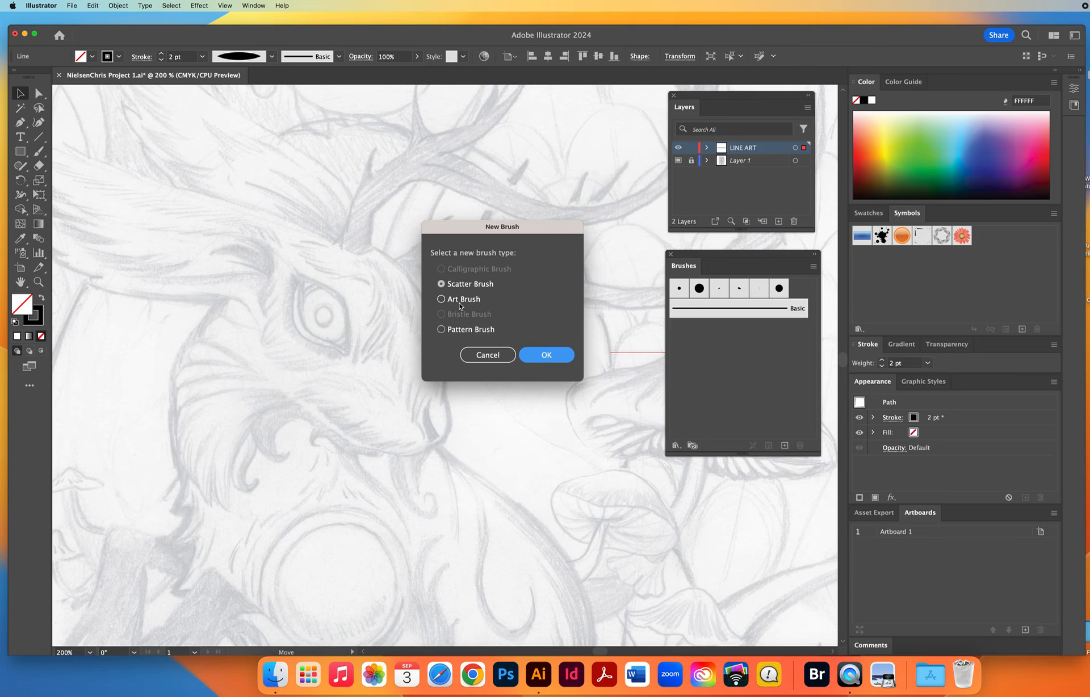
click(441, 299)
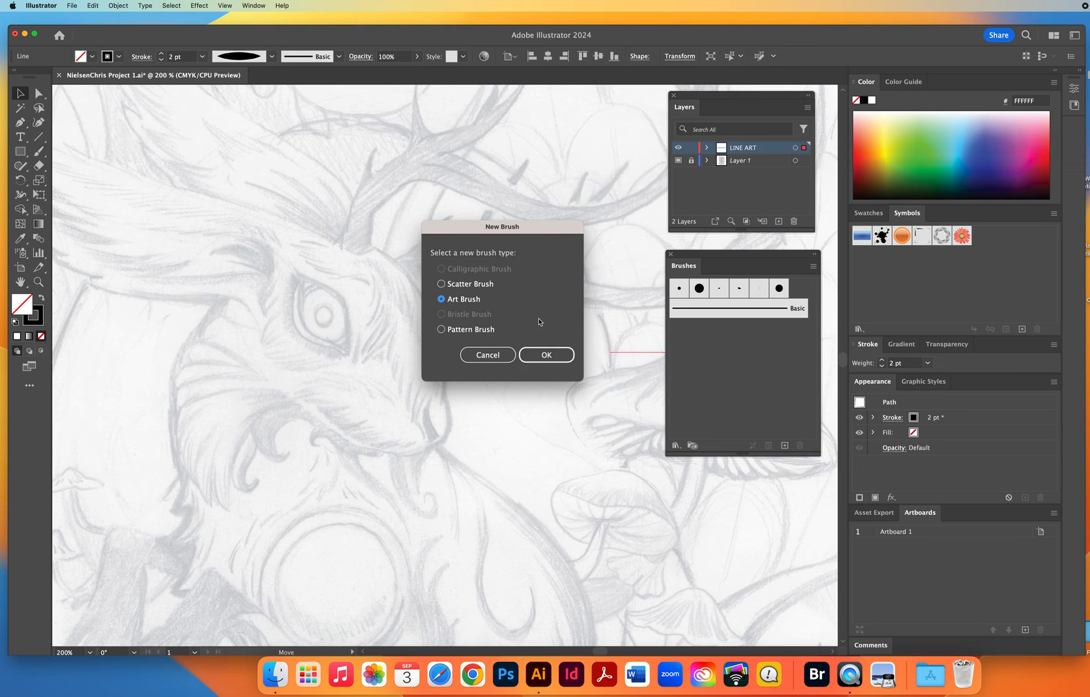
click(546, 355)
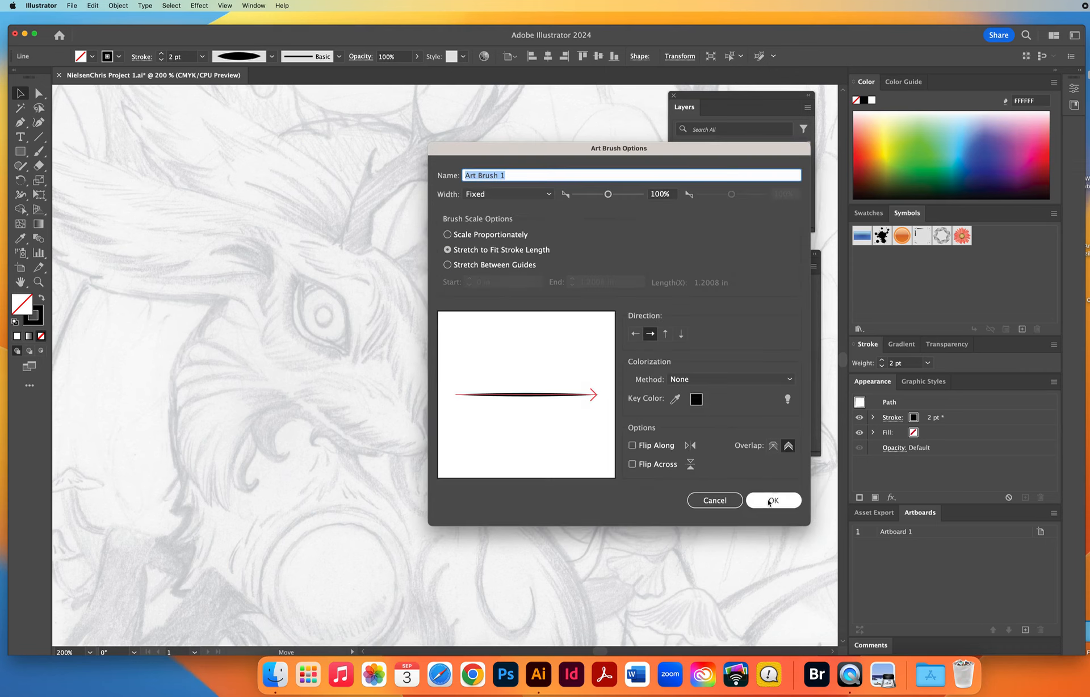
click(772, 500)
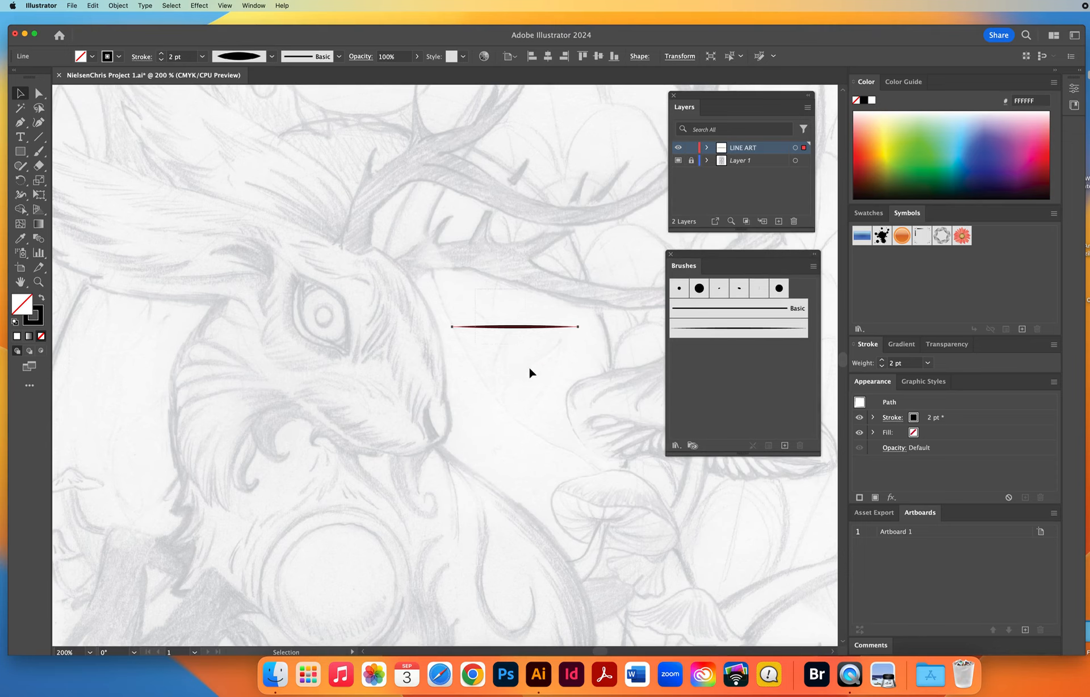
key(Delete)
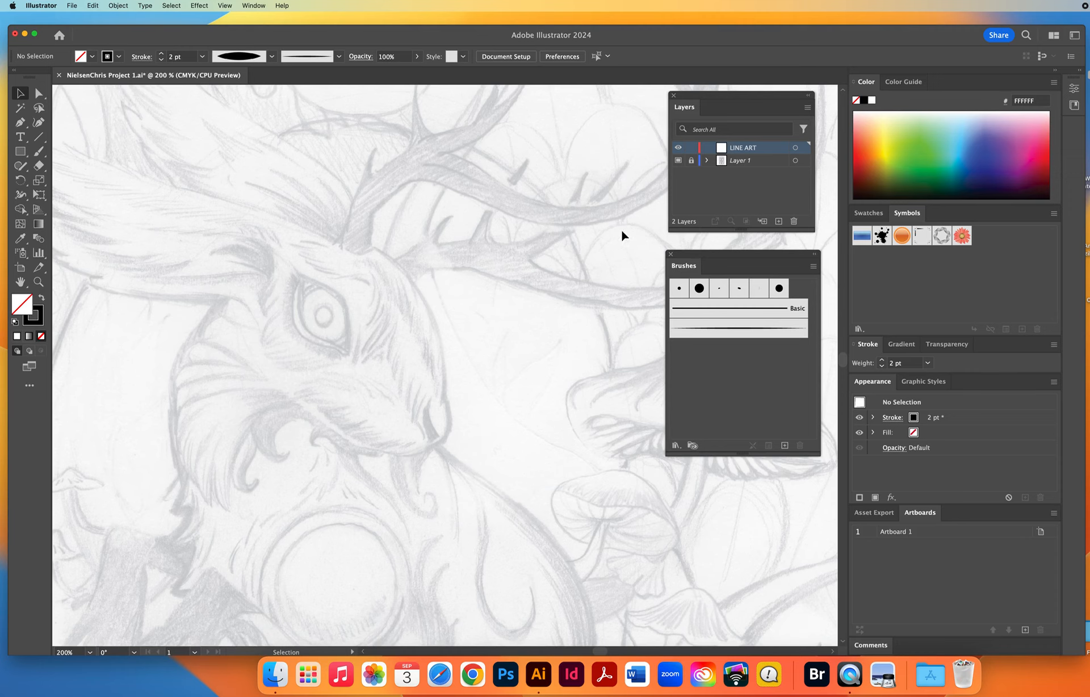
Rename the LINE ART layer as Black Antlers.
drag(546, 231, 445, 323)
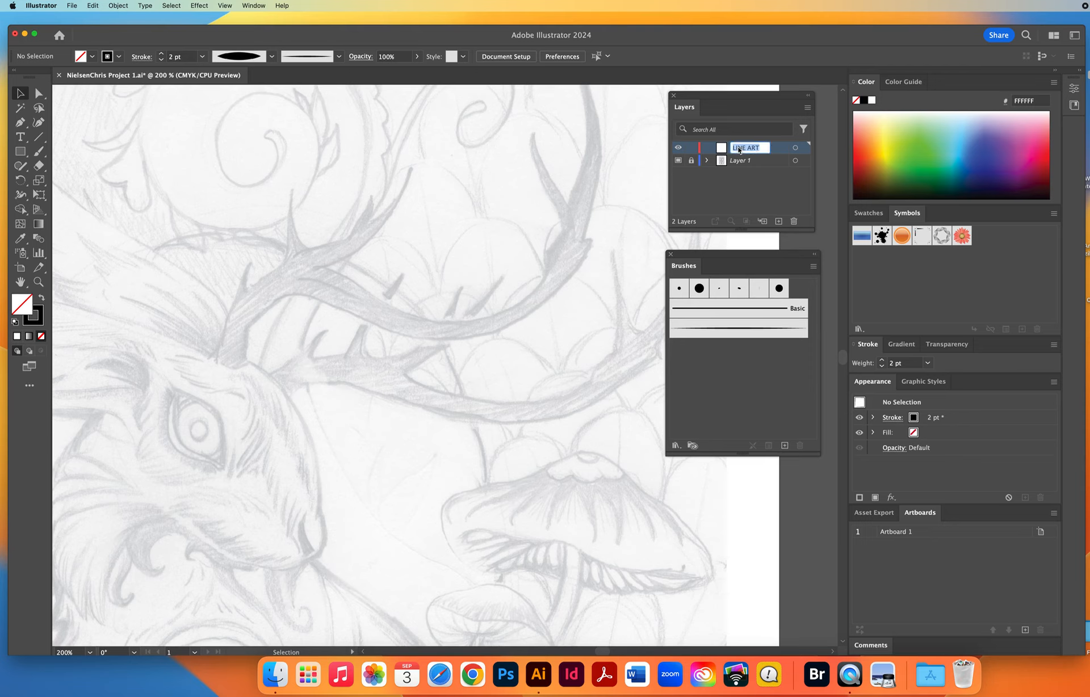
text(Black Ant)
text(lers)
key(Return)
Using the Pen tool with the default black stroke and no fill, trace the upper antler from its base to the second tine's tip.
click(20, 123)
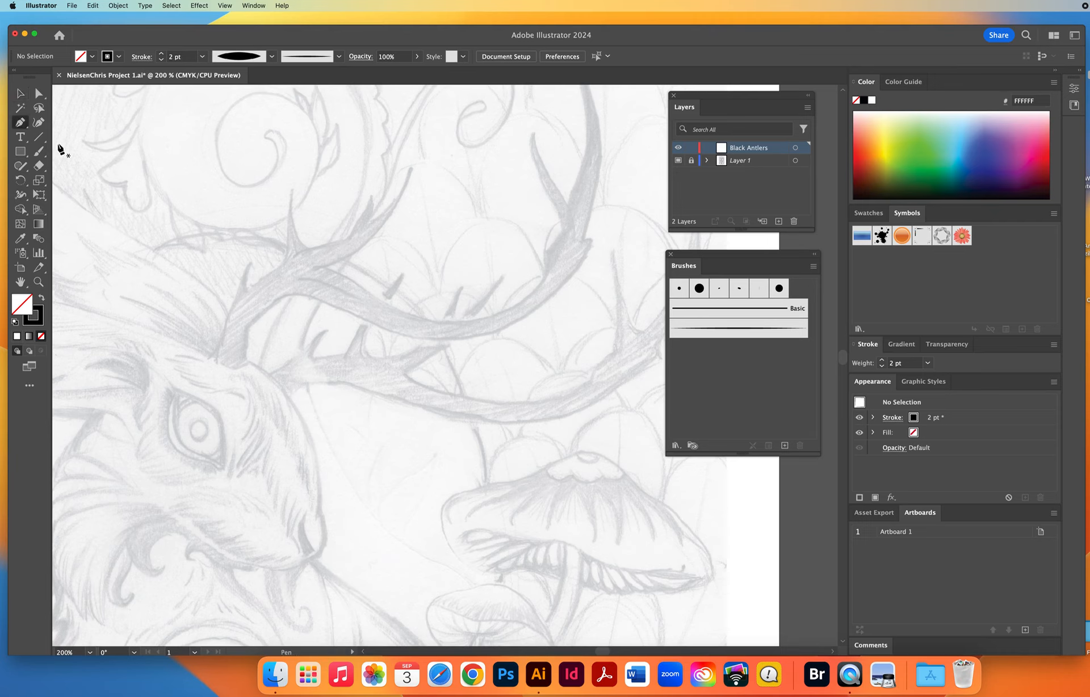
key(d)
key(slash)
drag(215, 355, 236, 289)
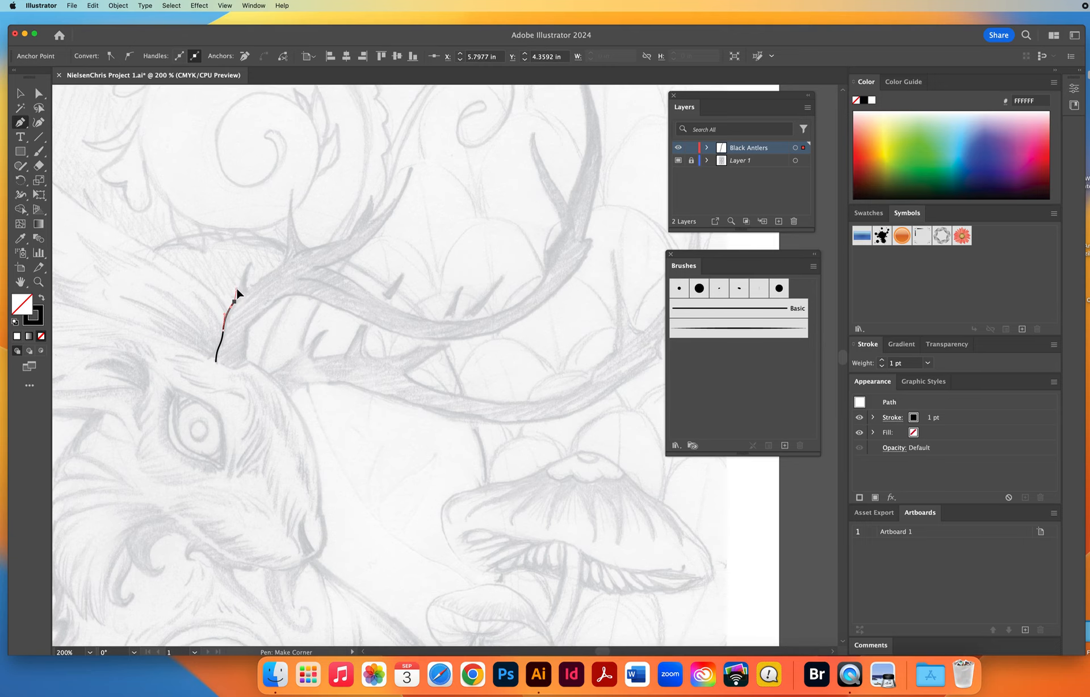
click(250, 261)
click(247, 289)
drag(257, 281, 289, 236)
click(292, 189)
Continue the antler path around the forked pair of tines and back to the crotch where the long beam branches off.
drag(295, 242, 343, 239)
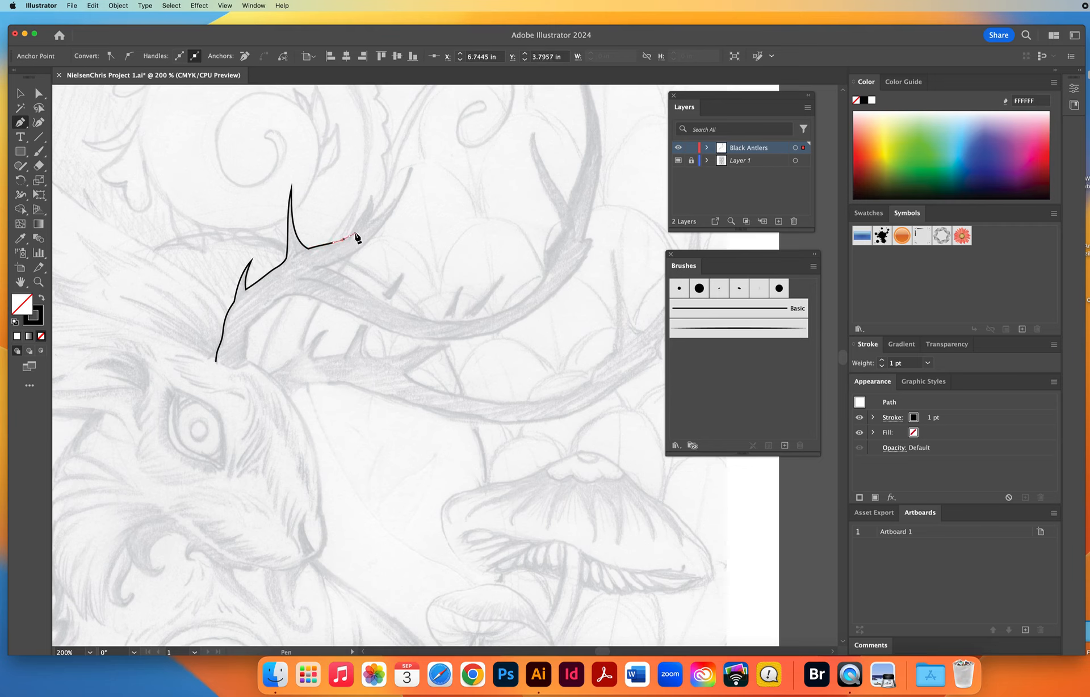
click(353, 224)
click(361, 216)
click(372, 186)
mouse_move(370, 195)
mouse_down()
mouse_move(363, 232)
mouse_move(382, 215)
mouse_up()
drag(414, 165, 407, 193)
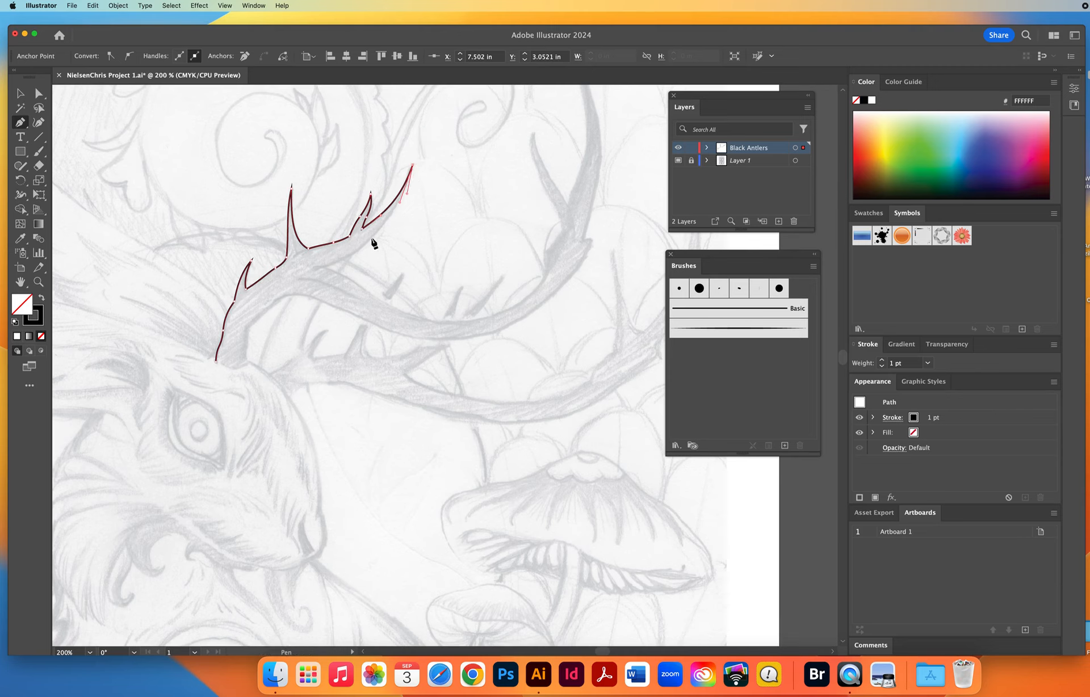
drag(351, 256, 375, 296)
click(315, 267)
Extend the antler path along the inner curve of the long beam up to the bump below its far tine.
drag(433, 321, 465, 326)
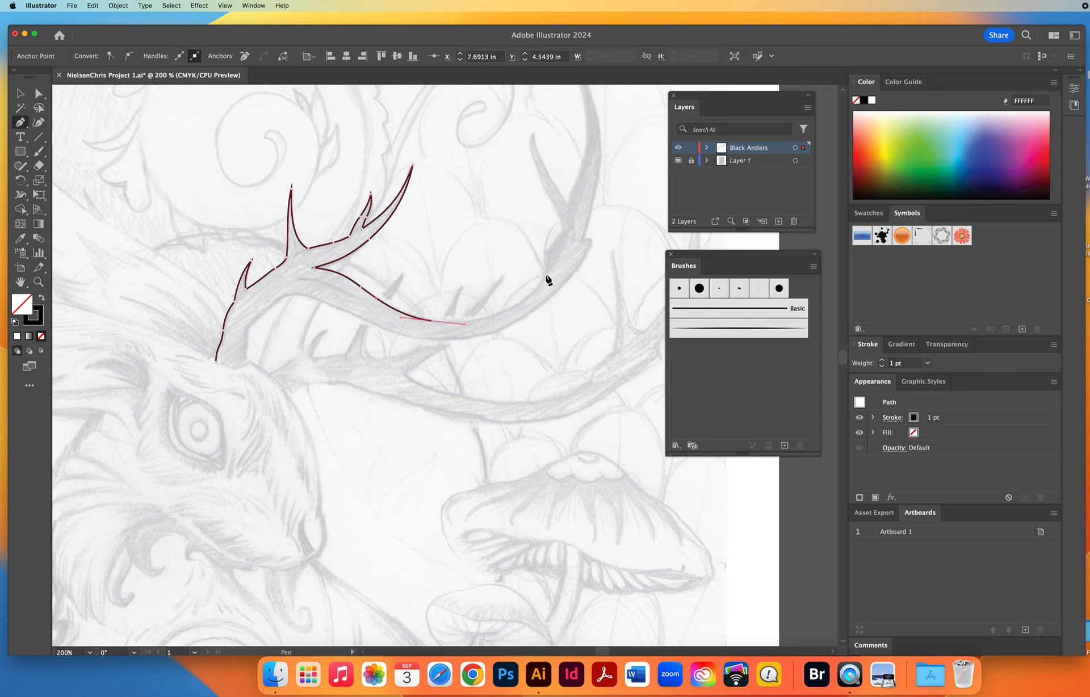
drag(557, 262, 579, 226)
key(space)
drag(481, 299, 352, 364)
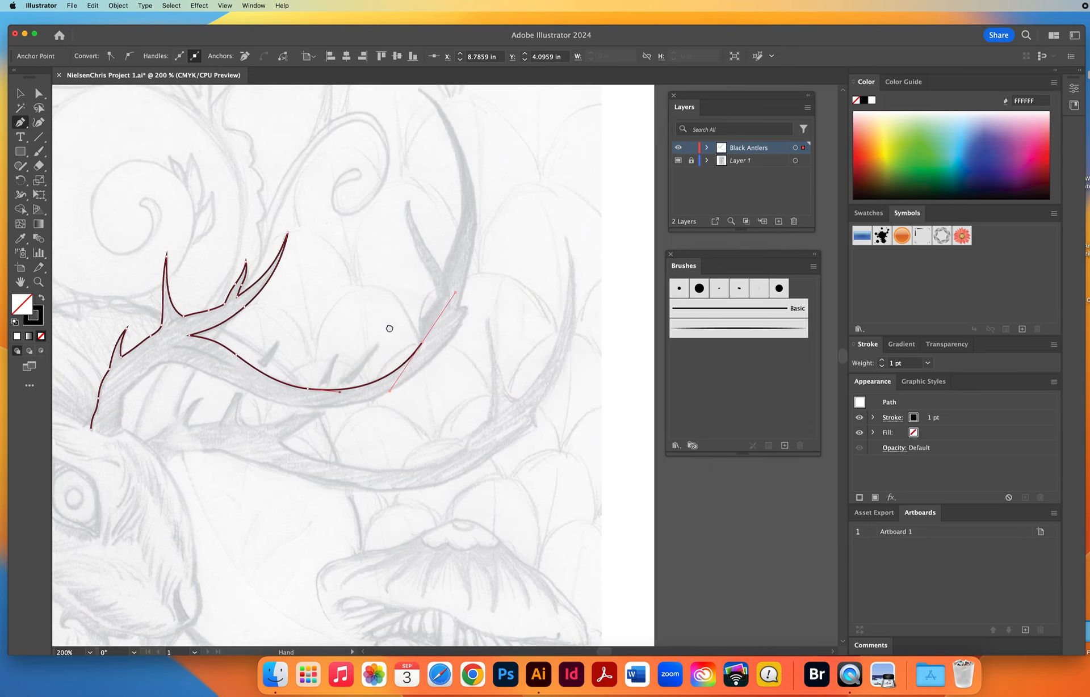
drag(390, 323, 474, 238)
drag(488, 188, 393, 326)
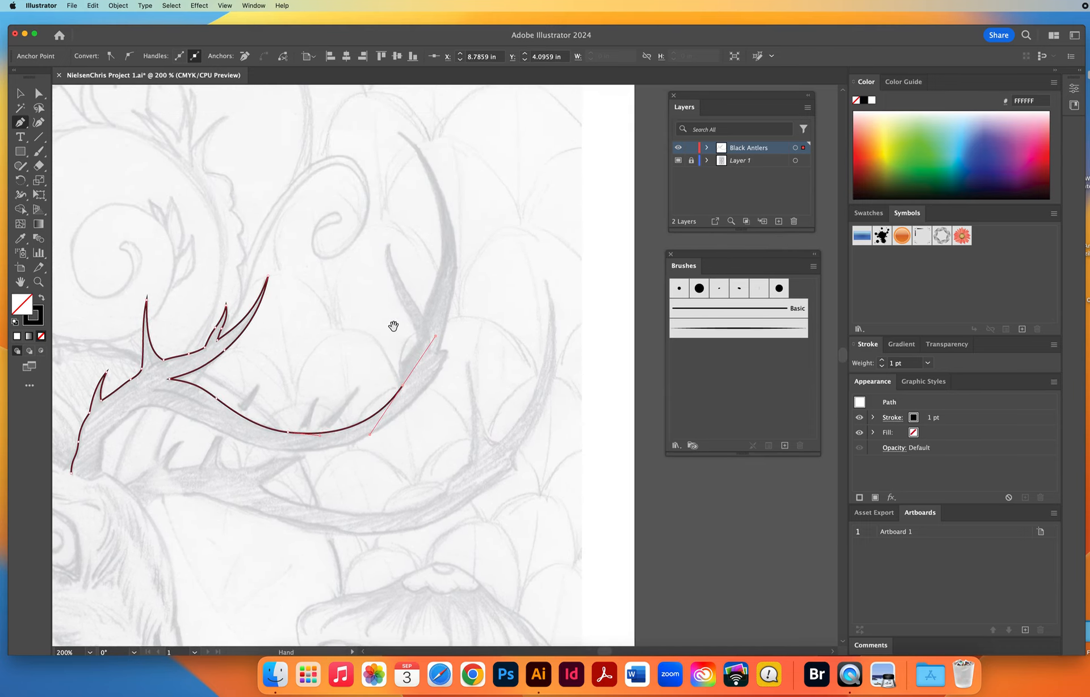
click(402, 385)
click(404, 362)
Trace around the far inner tine and up the beam's inner edge to a corner point at the antler's uppermost tip.
drag(418, 340, 421, 327)
drag(403, 304, 390, 260)
click(397, 274)
click(410, 299)
click(425, 322)
drag(426, 300, 472, 411)
key(space)
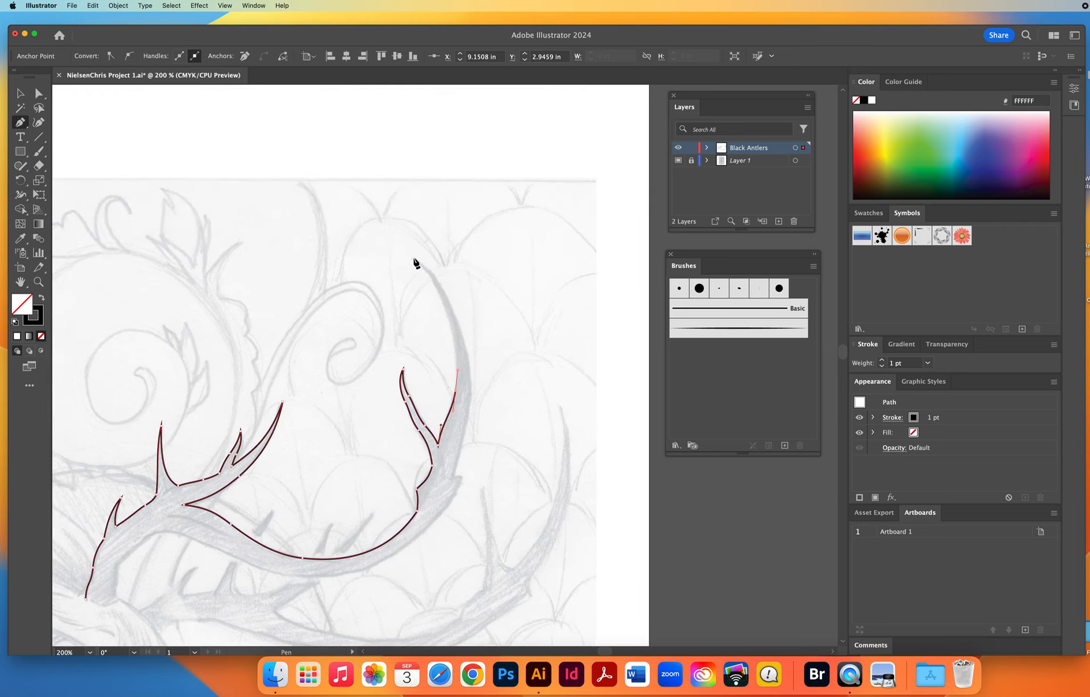
drag(412, 258, 359, 211)
click(414, 259)
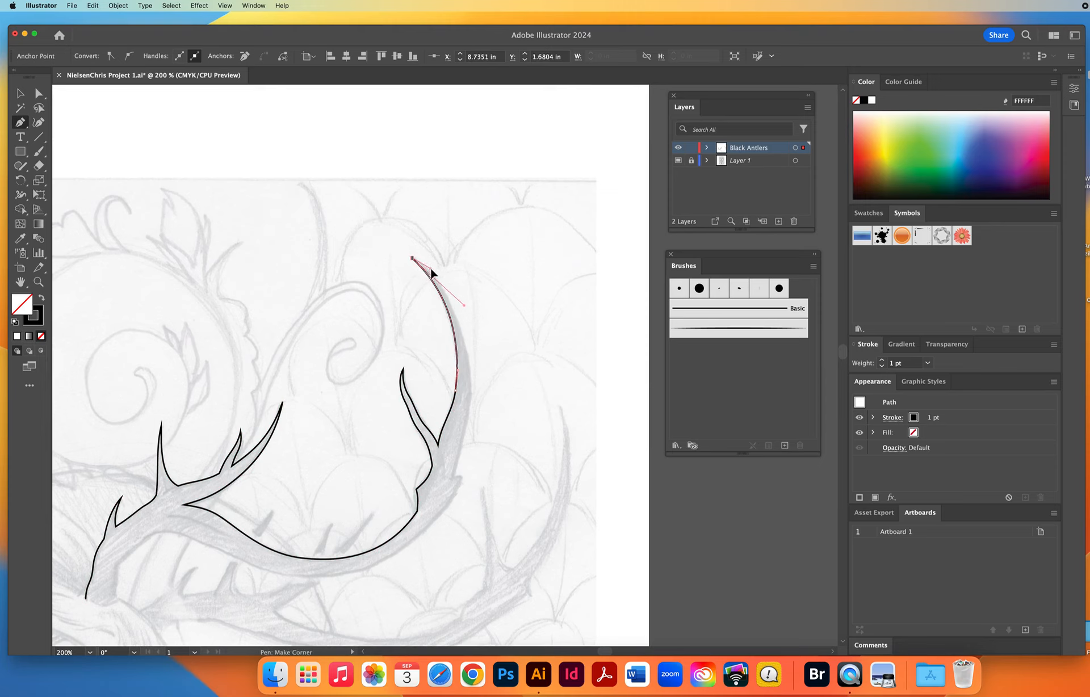
Trace the antler's outer edge from the uppermost tip back along the beam to the base and close the path.
drag(462, 337, 473, 382)
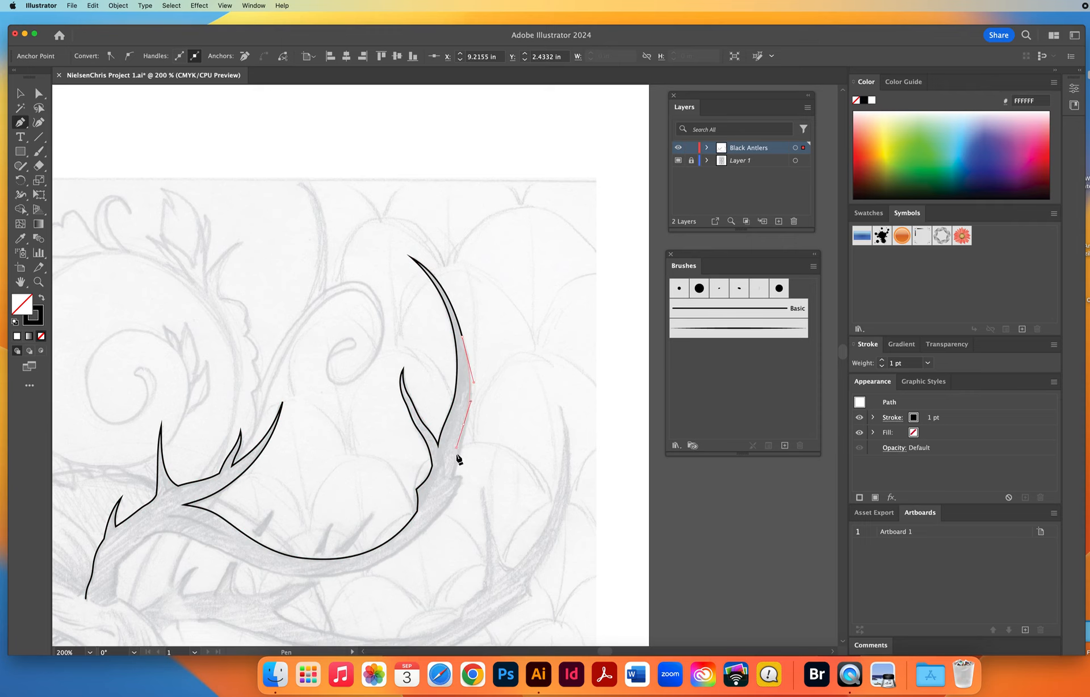
drag(457, 463, 545, 301)
click(453, 478)
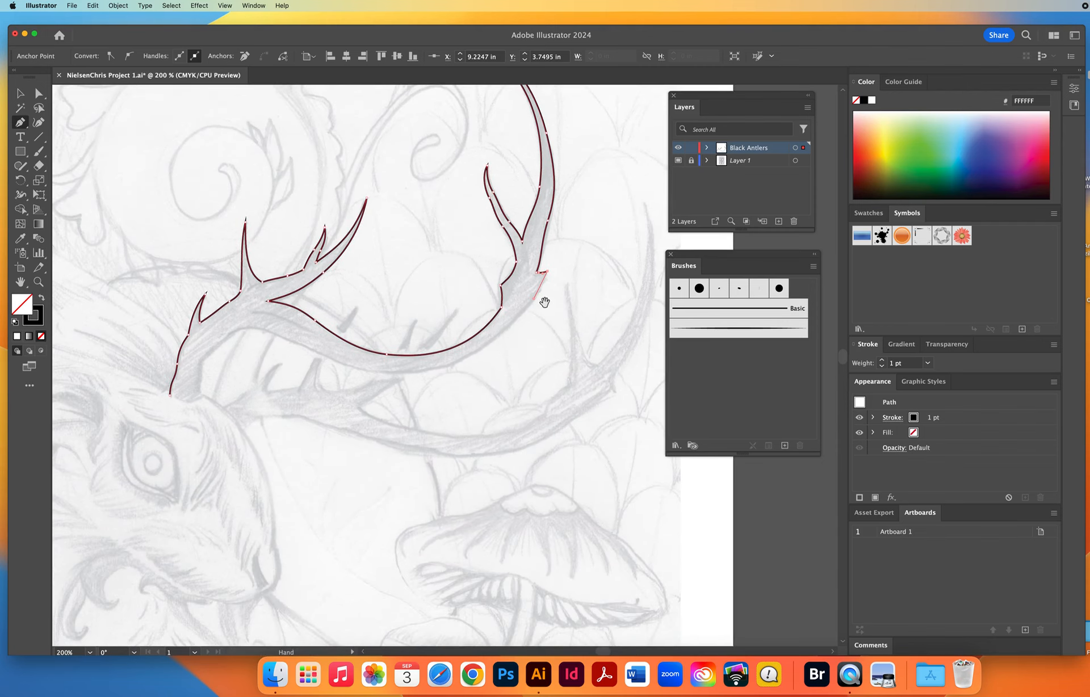
drag(449, 369, 444, 370)
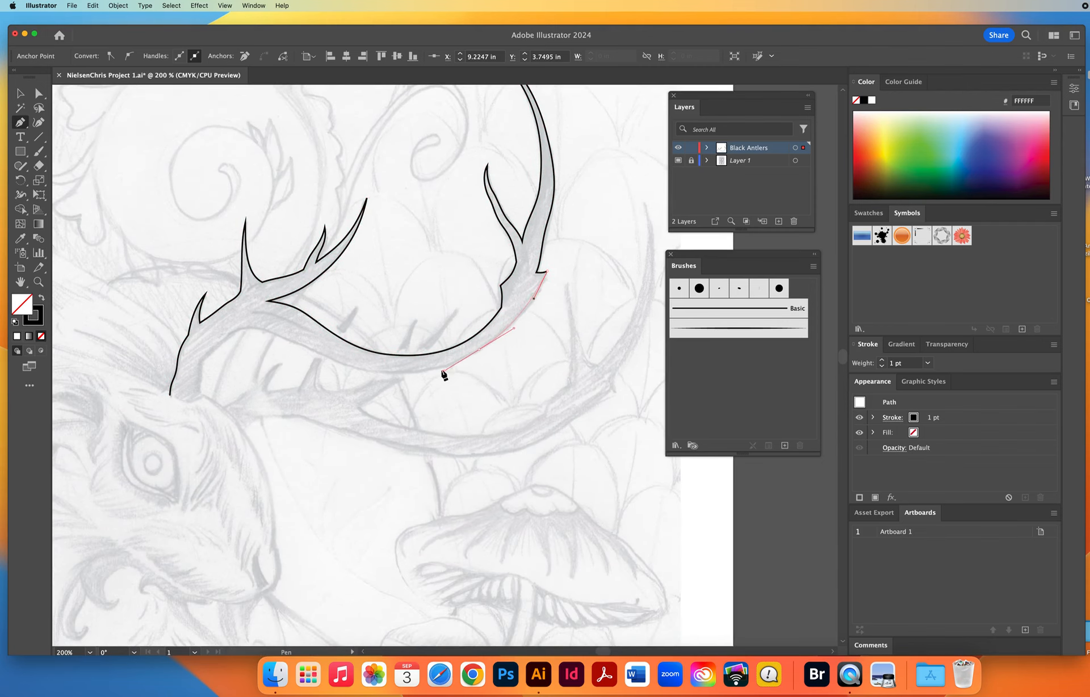
drag(358, 369, 313, 356)
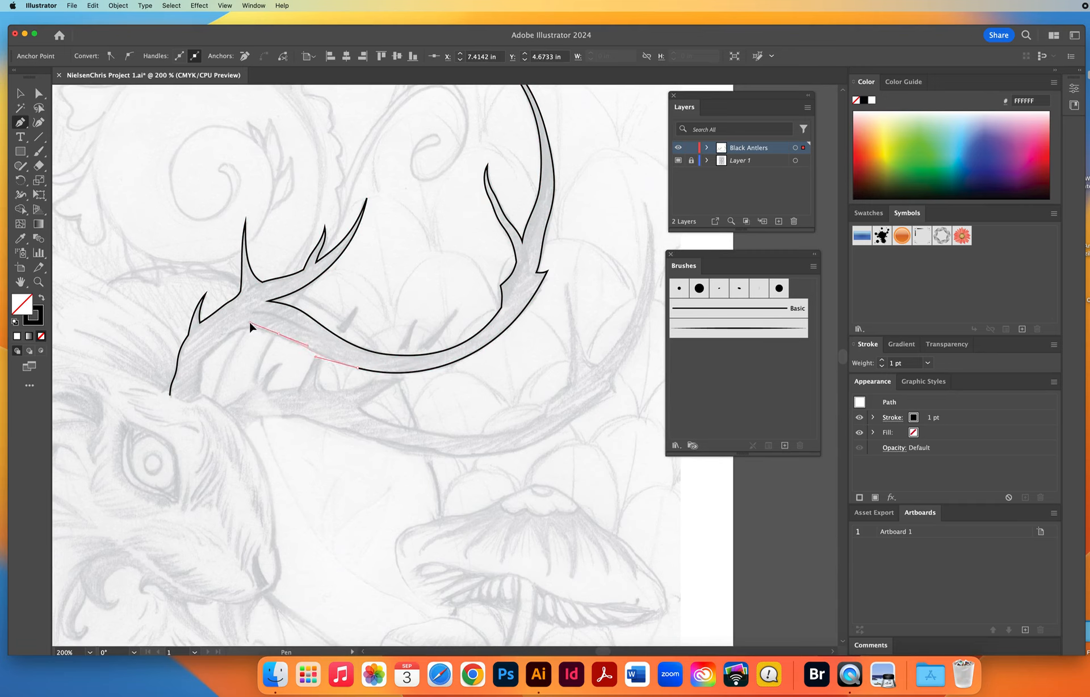
drag(247, 322, 158, 388)
click(198, 388)
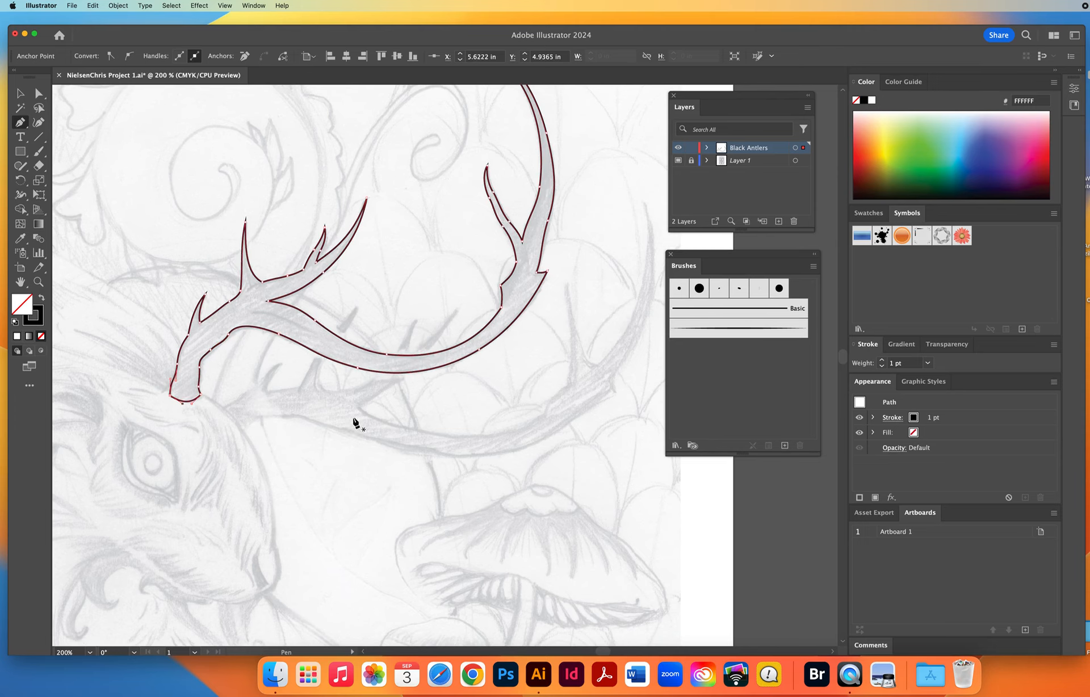
scroll(357, 479, up, 3)
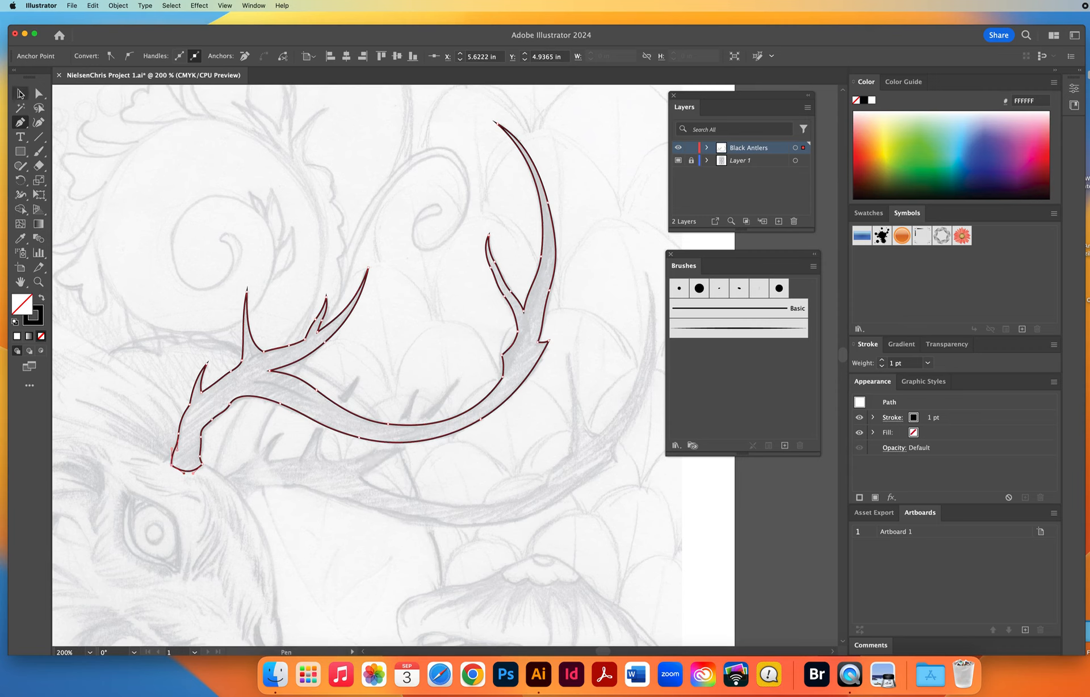
Give the closed first antler path a solid black fill with no stroke, deselect it and save the document.
click(21, 94)
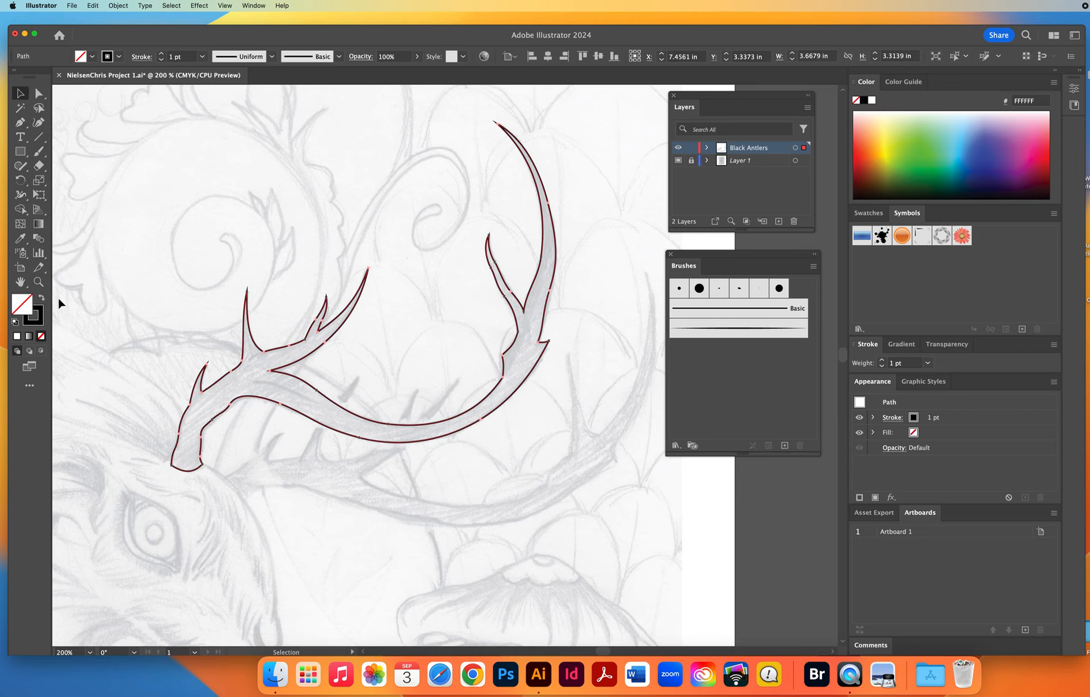
click(41, 322)
click(41, 300)
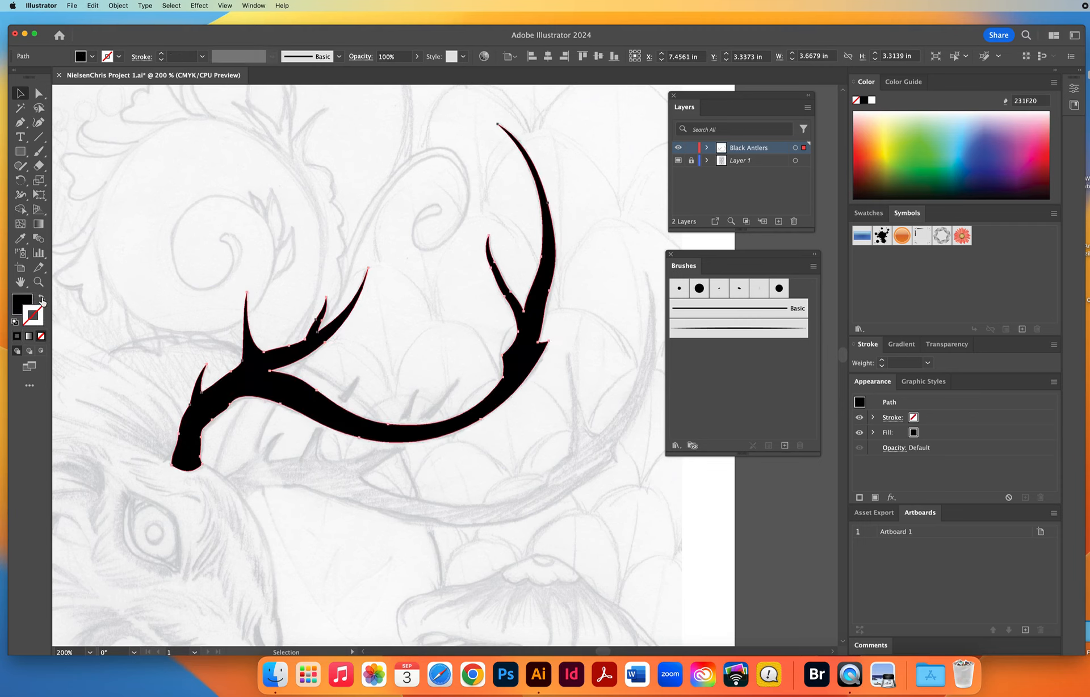
click(153, 245)
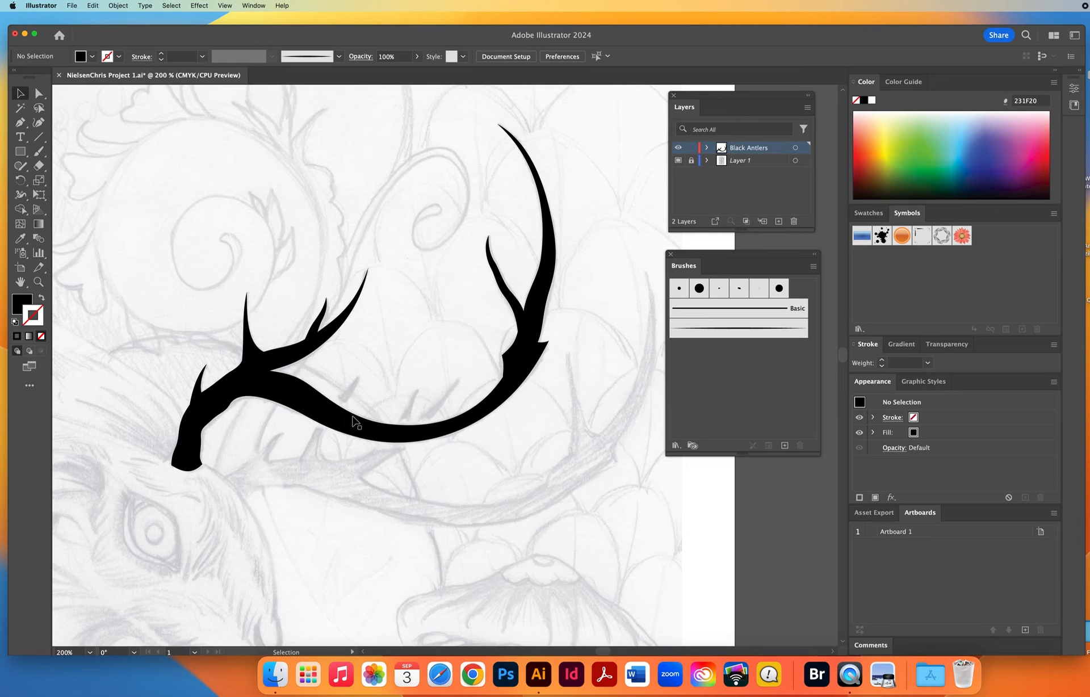
key(super+s)
With no fill and a black 1 pt stroke, start the second antler's Pen path at its base and trace up to the first tine's tip.
click(41, 299)
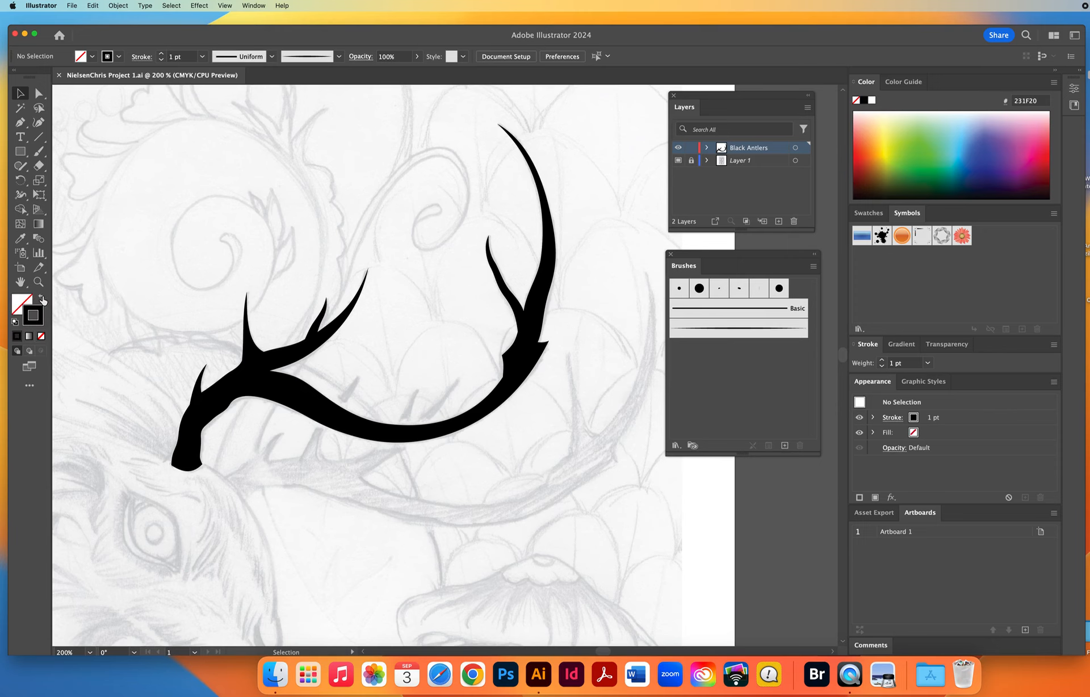
scroll(311, 434, down, 5)
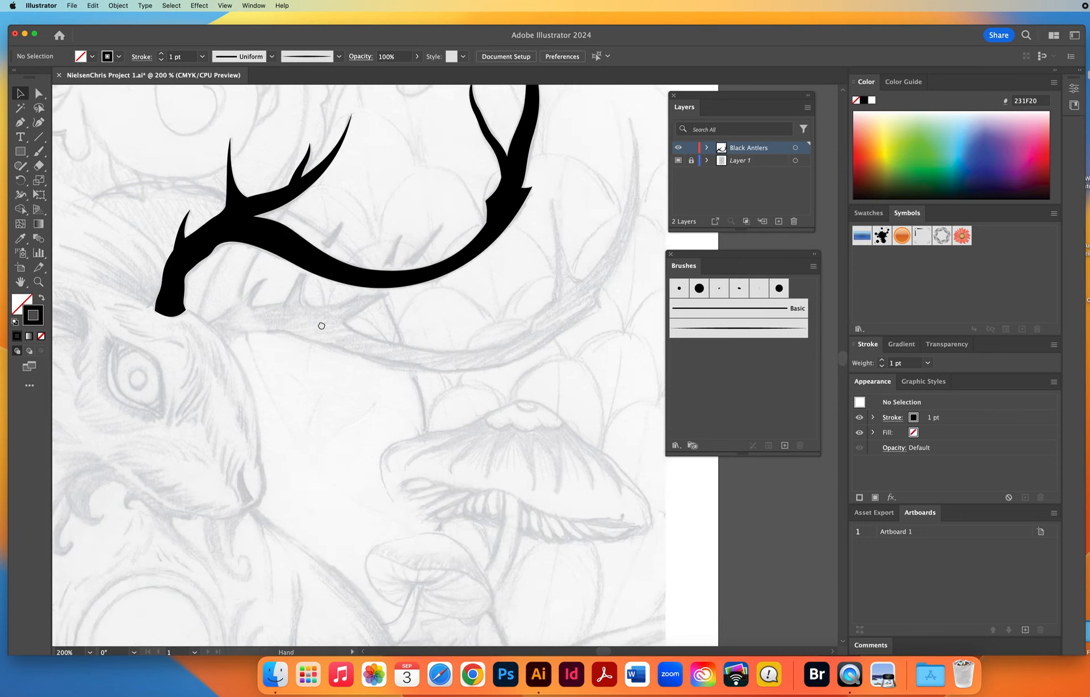
key(p)
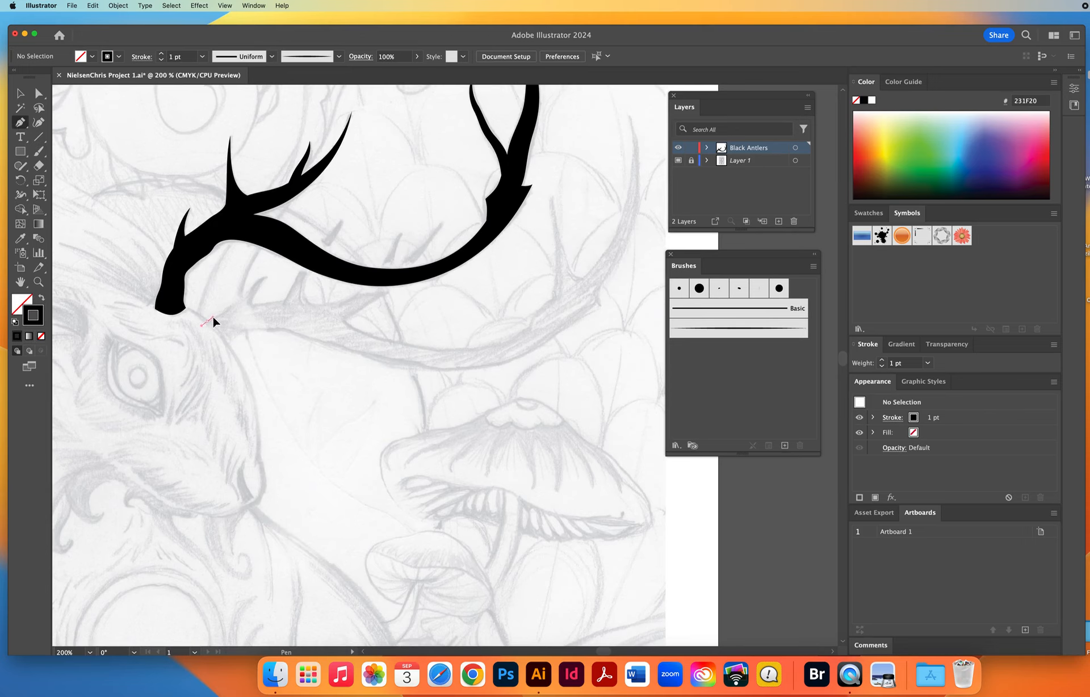
drag(212, 316, 213, 316)
click(233, 305)
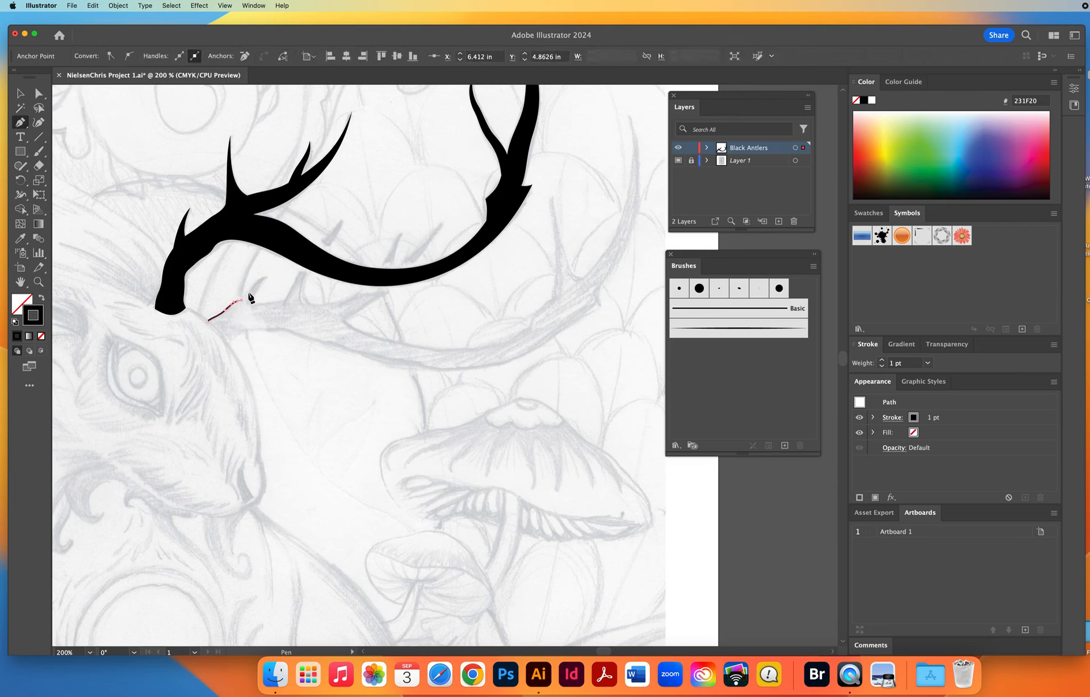
click(252, 287)
click(267, 276)
Continue the second antler path around its next three upright tines and down onto the upper edge of the long beam.
mouse_move(248, 307)
mouse_down()
mouse_move(288, 300)
mouse_move(290, 289)
mouse_up()
drag(314, 248, 326, 238)
click(343, 218)
drag(341, 227, 413, 257)
key(super+z)
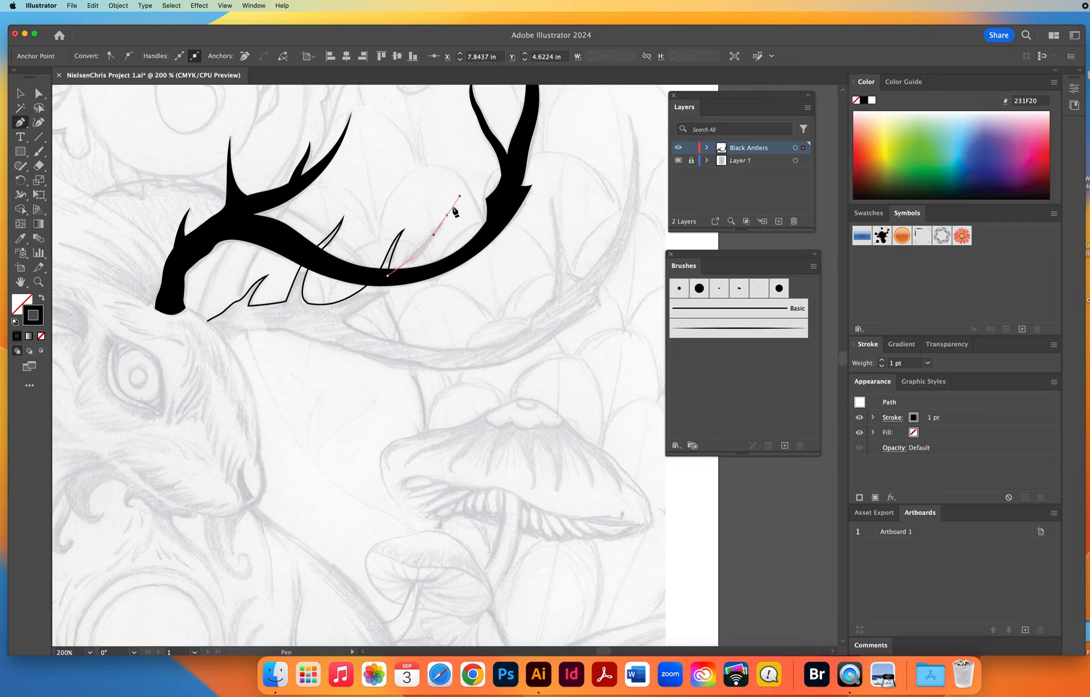
click(447, 215)
mouse_move(394, 283)
mouse_down()
mouse_move(348, 324)
mouse_move(418, 349)
mouse_up()
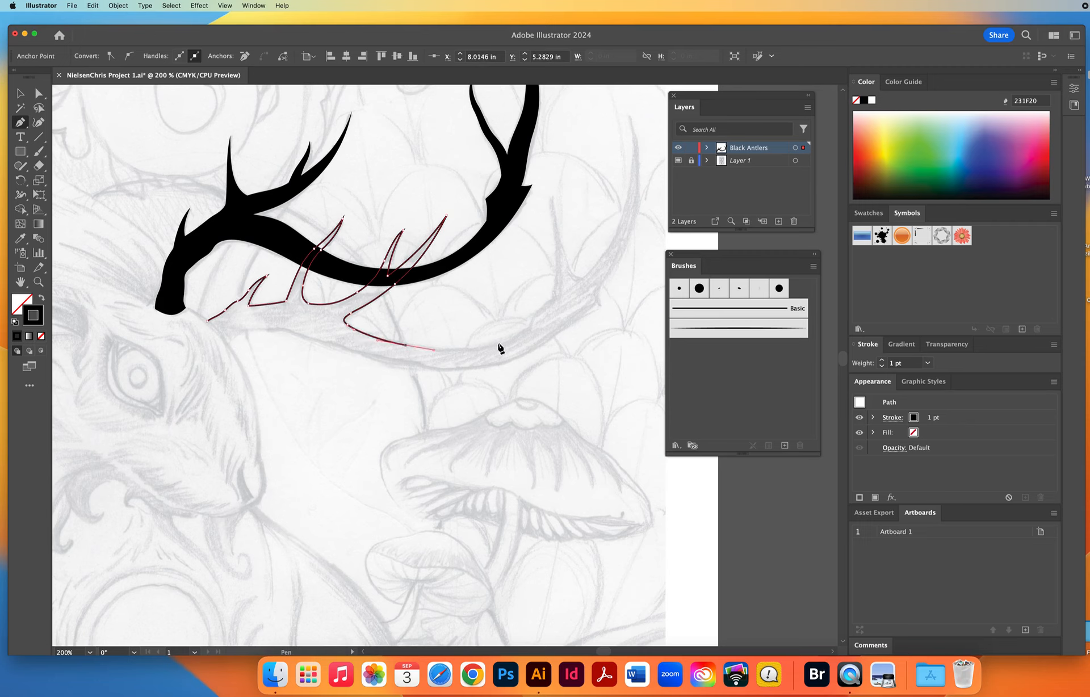
Trace along the beam's upper edge, past the bump and up to a corner point at the tip of the far inner tine.
mouse_move(498, 344)
mouse_down()
mouse_move(523, 339)
mouse_move(533, 314)
mouse_move(564, 294)
mouse_up()
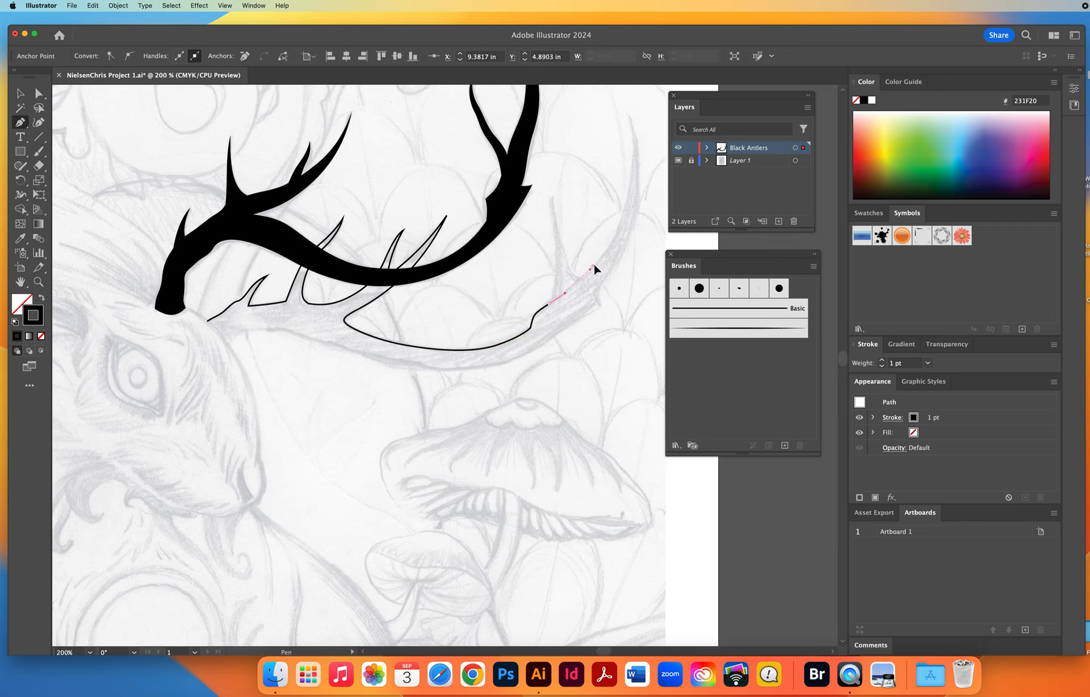
drag(604, 251, 603, 251)
key(super+z)
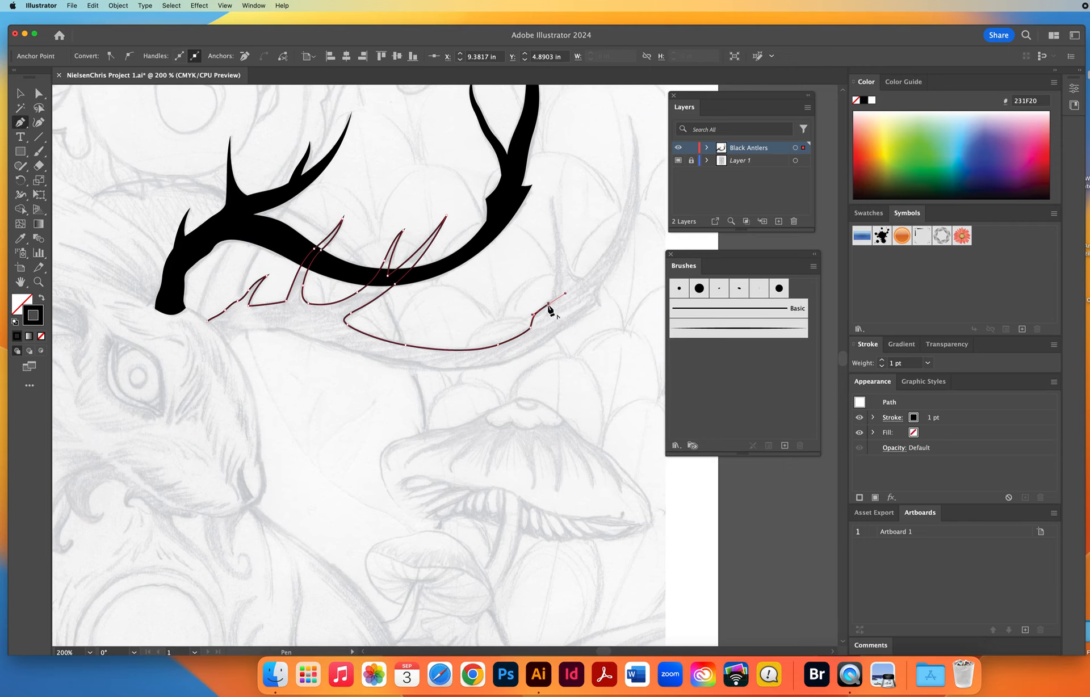
drag(548, 304, 556, 240)
mouse_move(552, 194)
mouse_down()
mouse_move(556, 174)
mouse_move(554, 216)
mouse_up()
click(552, 195)
Trace down the far inner tine's other side and up the beam's inner edge to a corner point at the second antler's uppermost tip.
super+click(567, 257)
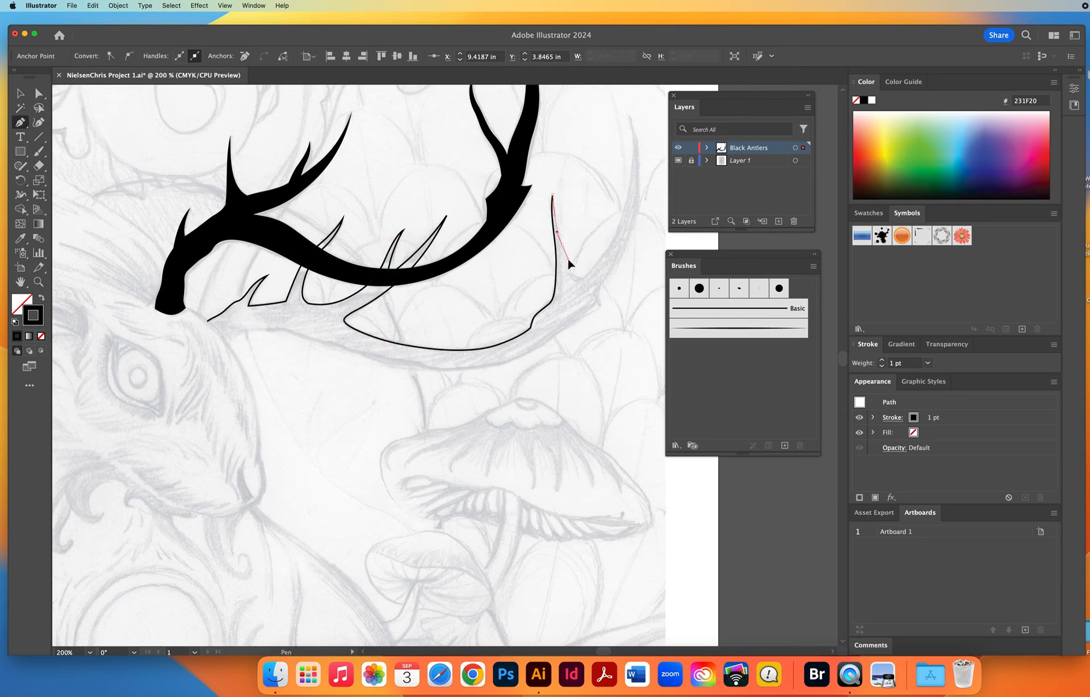
drag(568, 259, 456, 400)
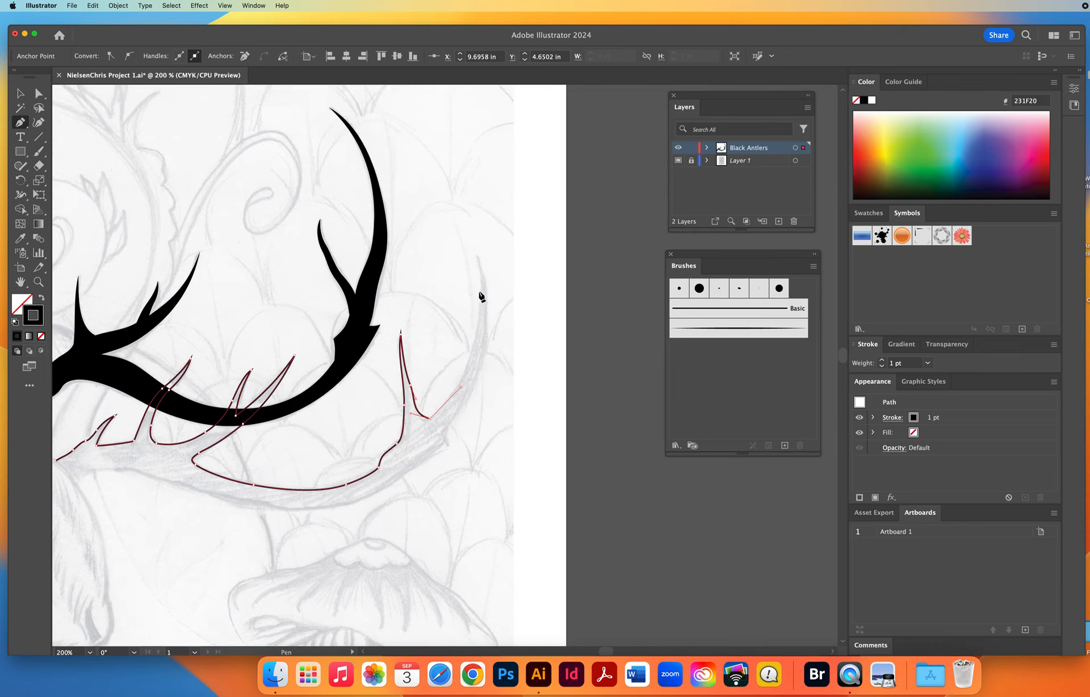
drag(477, 252, 461, 162)
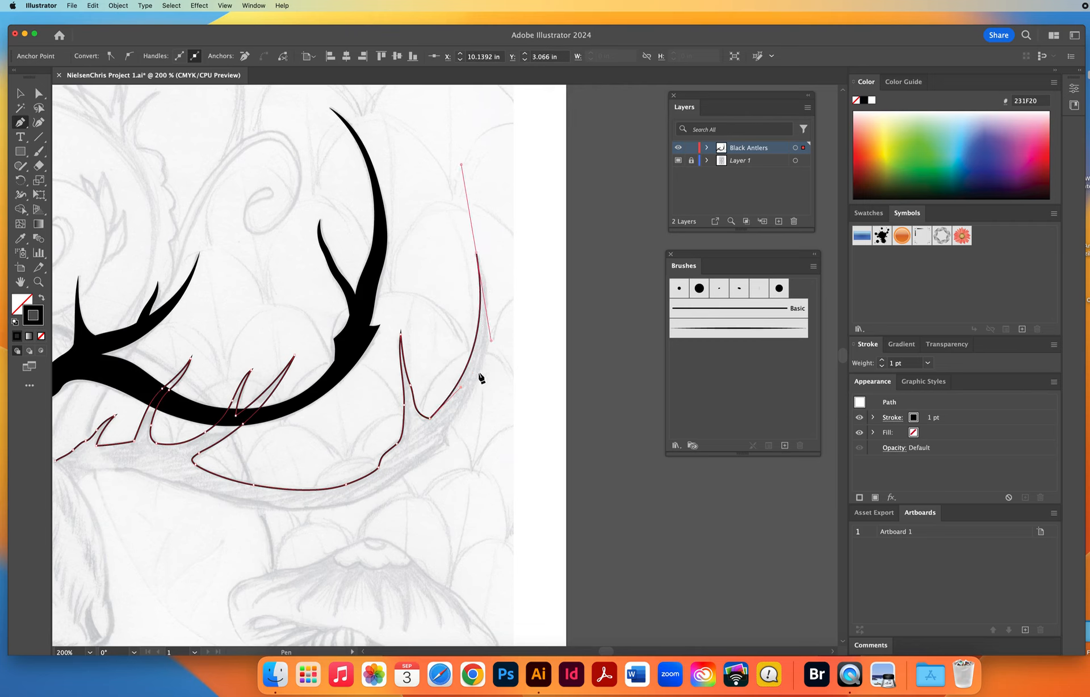
click(477, 252)
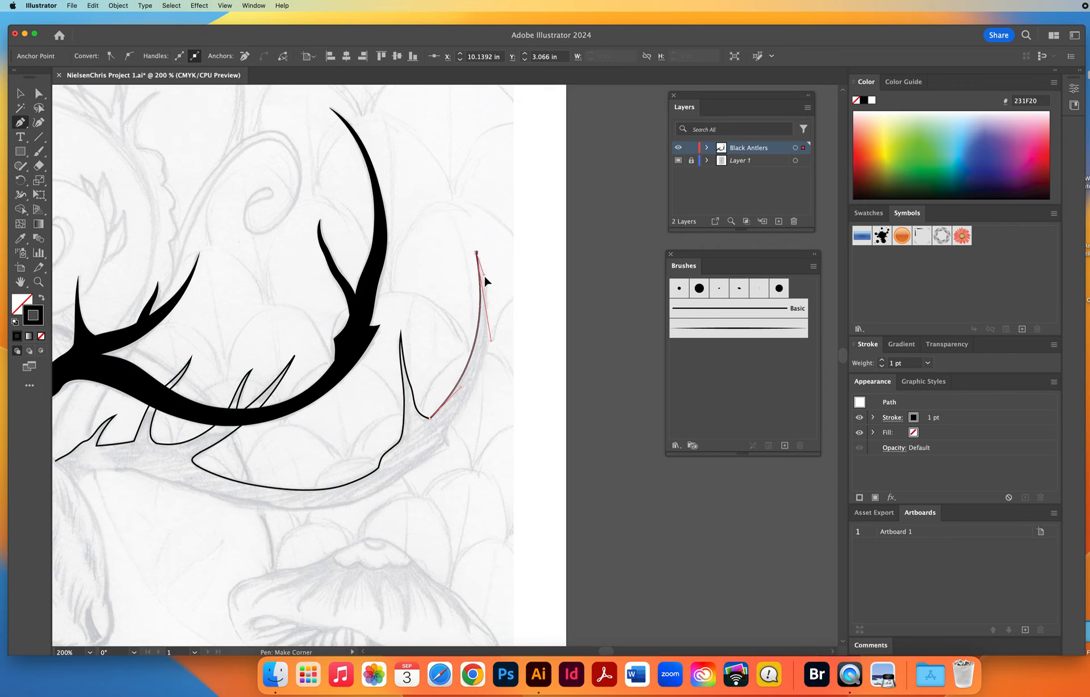
Trace the second antler's outer edge down from its uppermost tip, around the pointed bump and back along the underside of the beam.
click(481, 364)
click(468, 406)
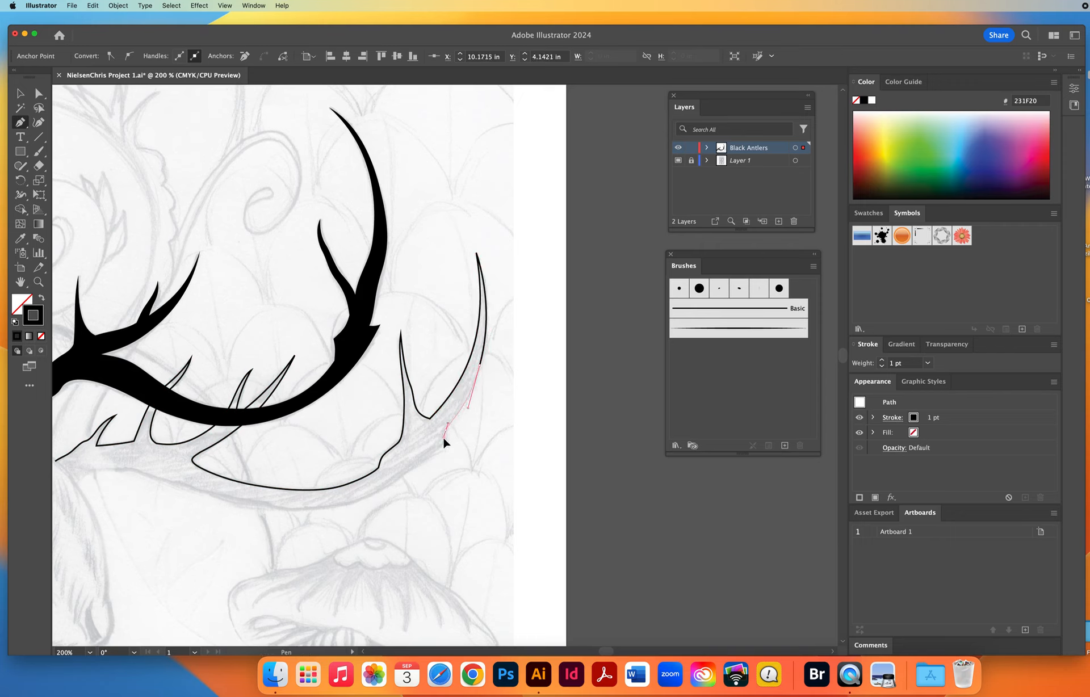
drag(446, 430, 449, 446)
drag(391, 483, 377, 493)
super+click(304, 510)
drag(277, 511, 265, 511)
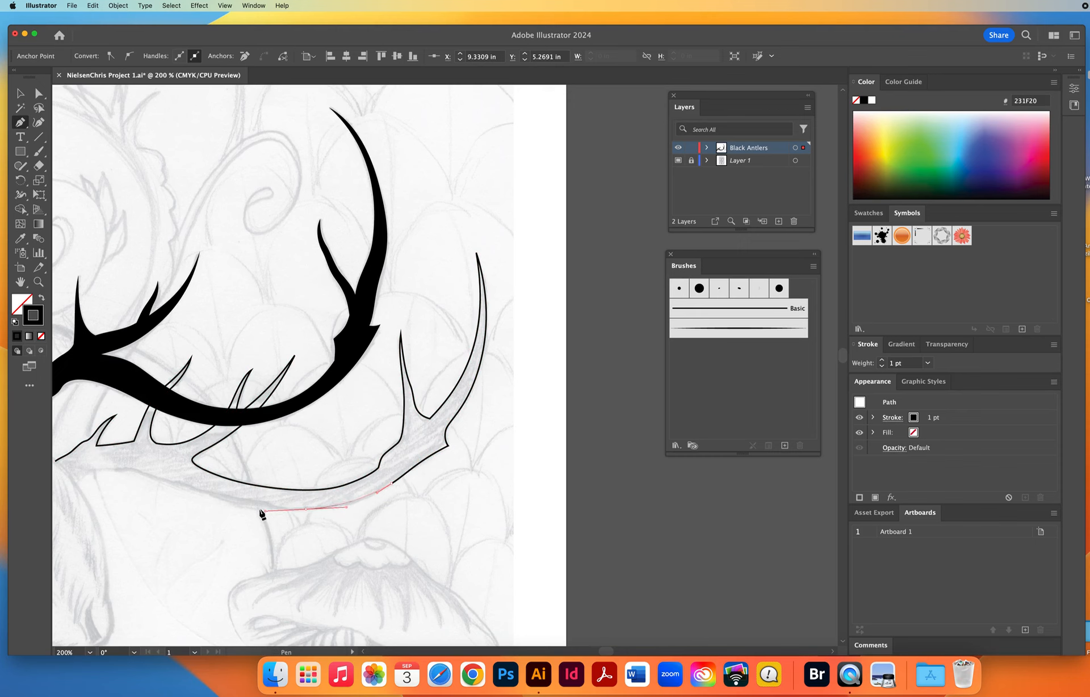
Finish the underside of the second antler to its base and close the path at the starting anchor.
drag(206, 492, 555, 384)
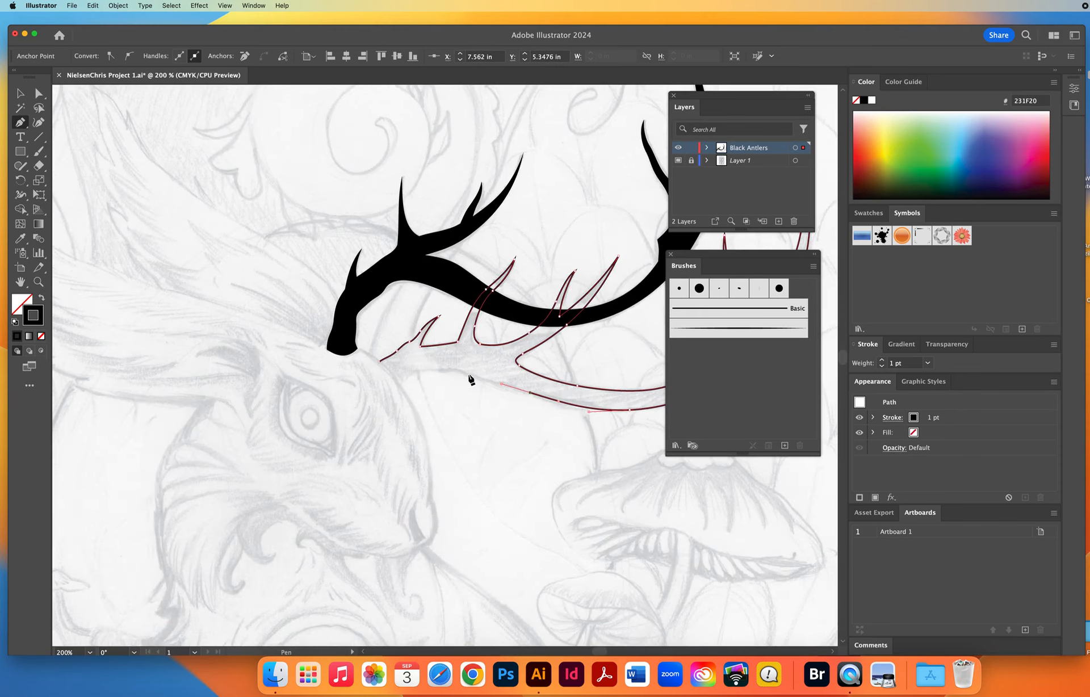
drag(438, 369, 397, 380)
drag(392, 376, 370, 359)
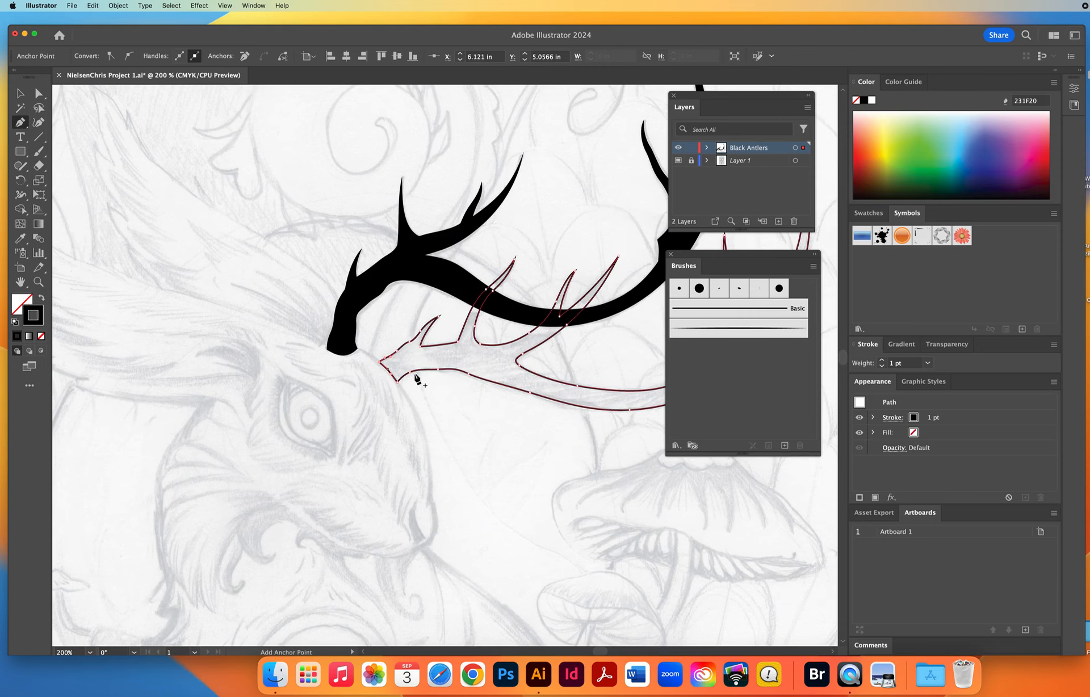
Give the second antler a solid black fill with no stroke, deselect it and lock the Black Antlers layer.
scroll(268, 365, right, 5)
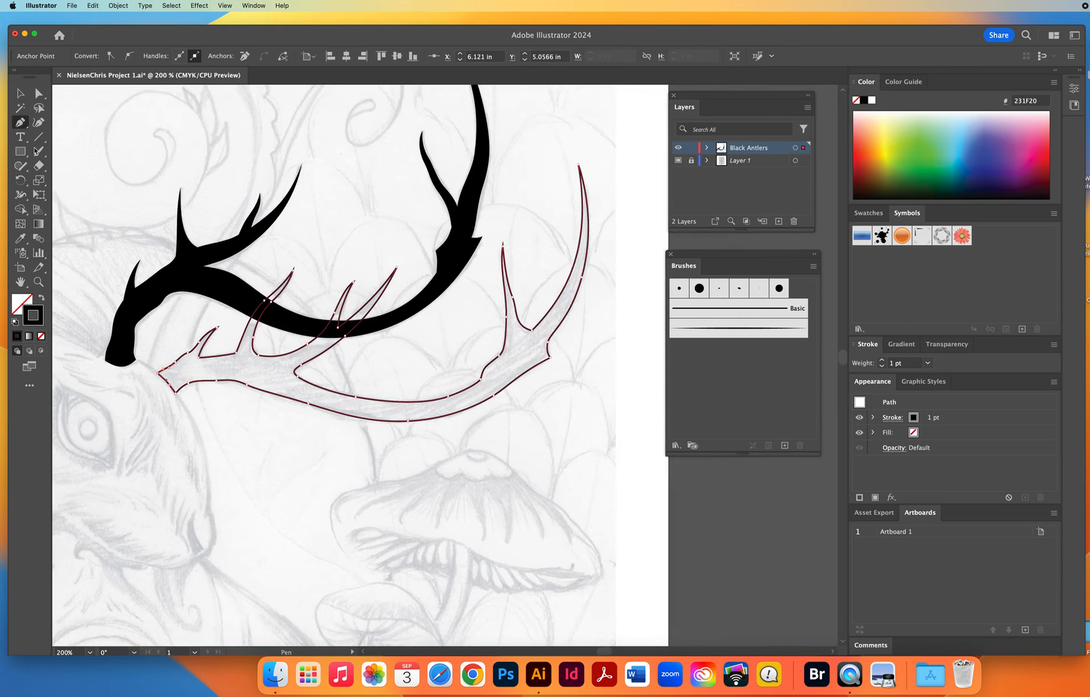
click(20, 93)
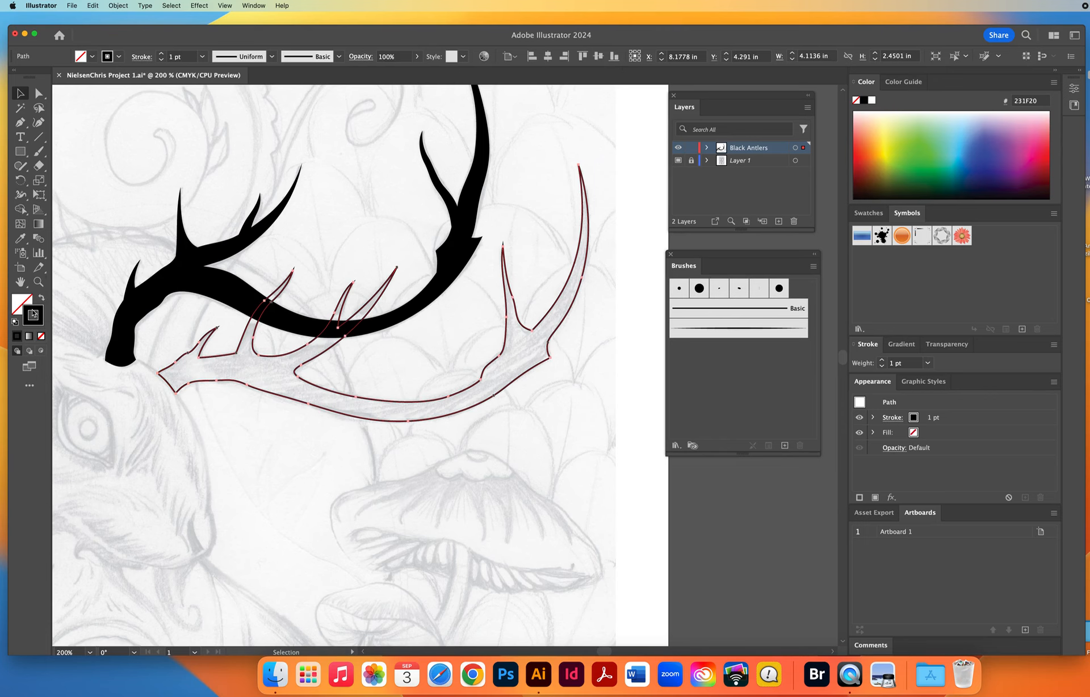
click(41, 297)
click(427, 222)
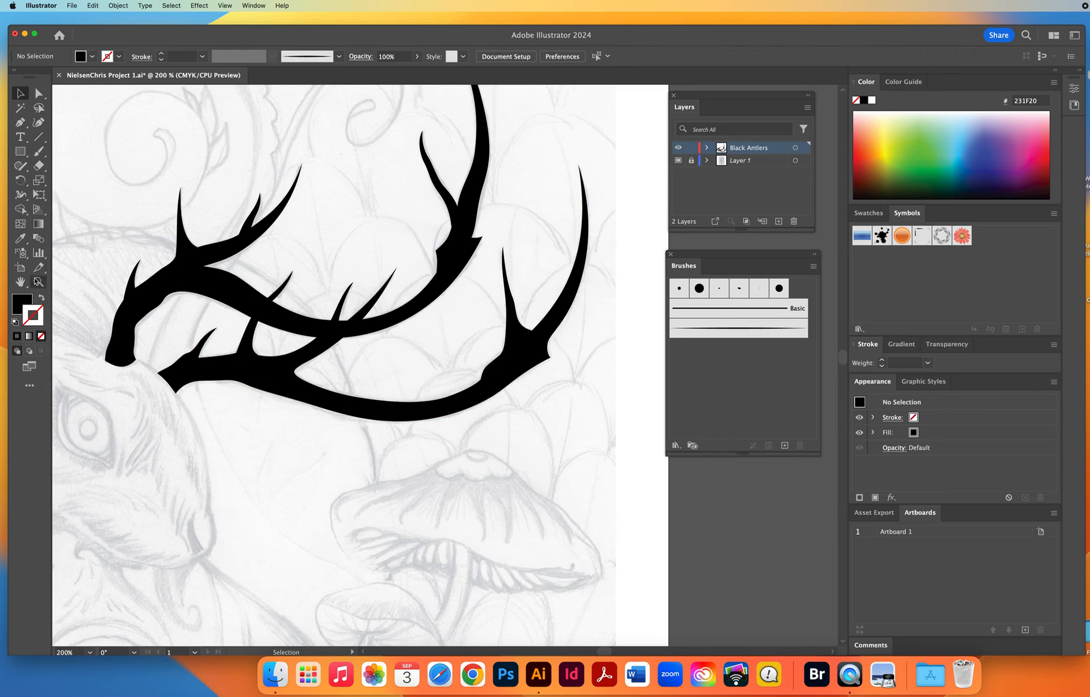
click(38, 282)
alt+click(500, 392)
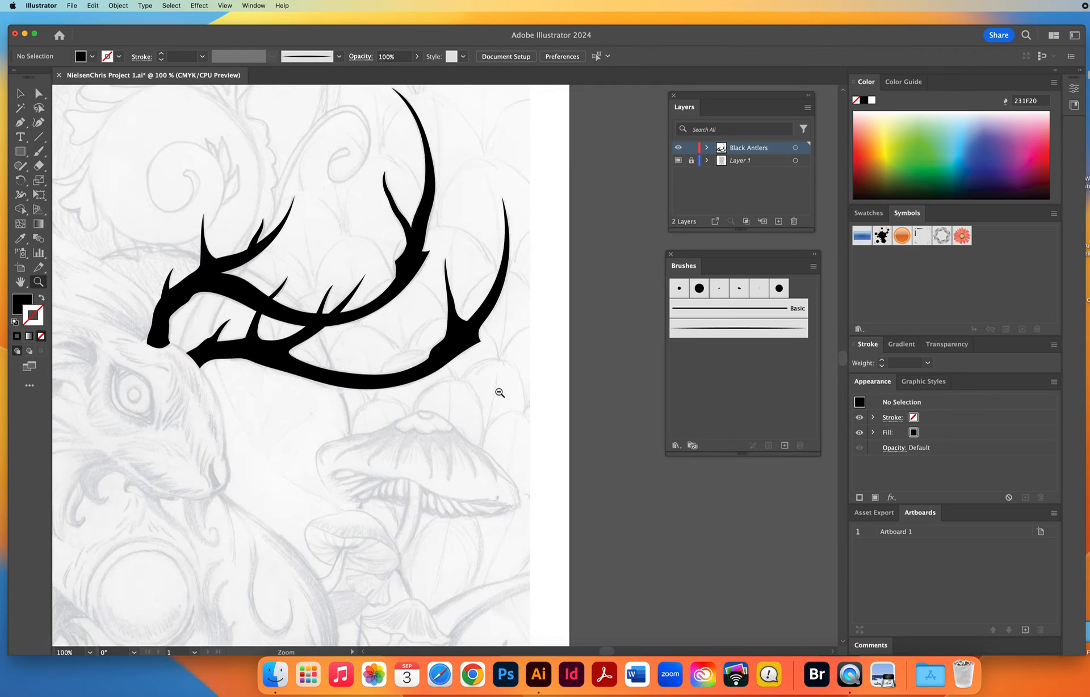
drag(339, 394, 485, 392)
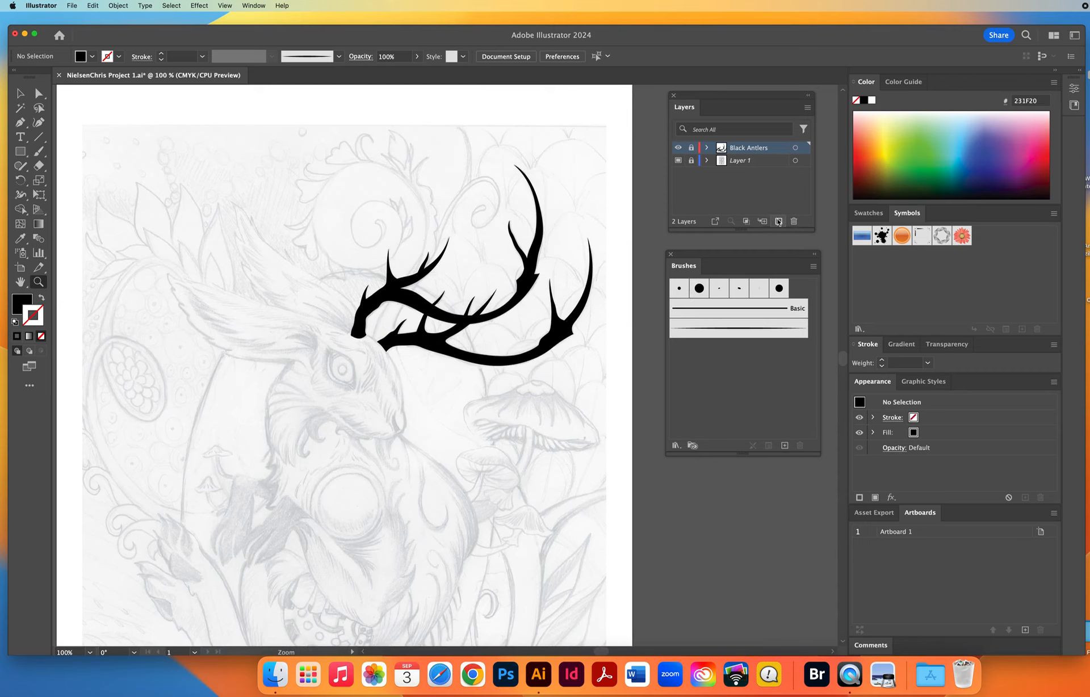
Add a new layer named The Eye with the layer color Light Red.
click(778, 221)
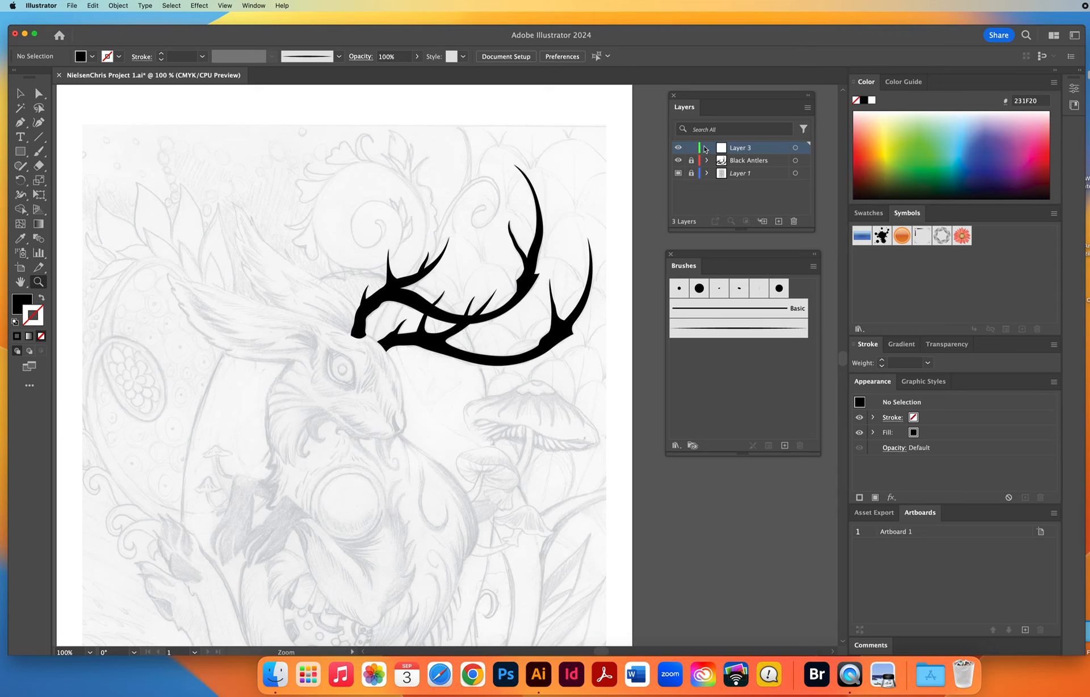
double_click(769, 150)
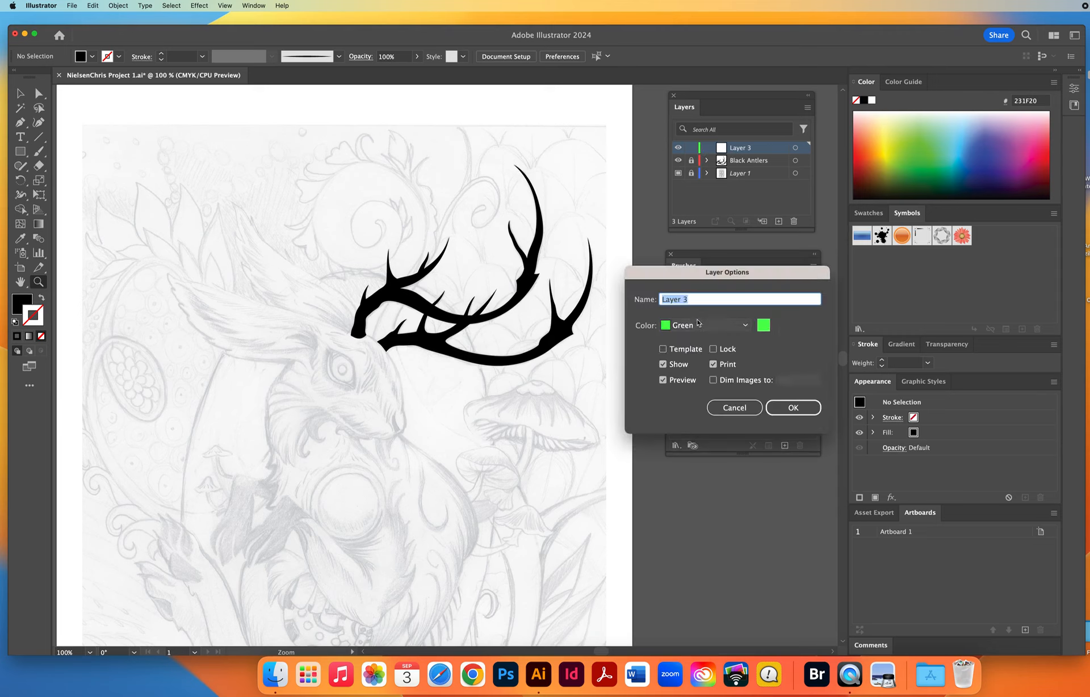
click(698, 326)
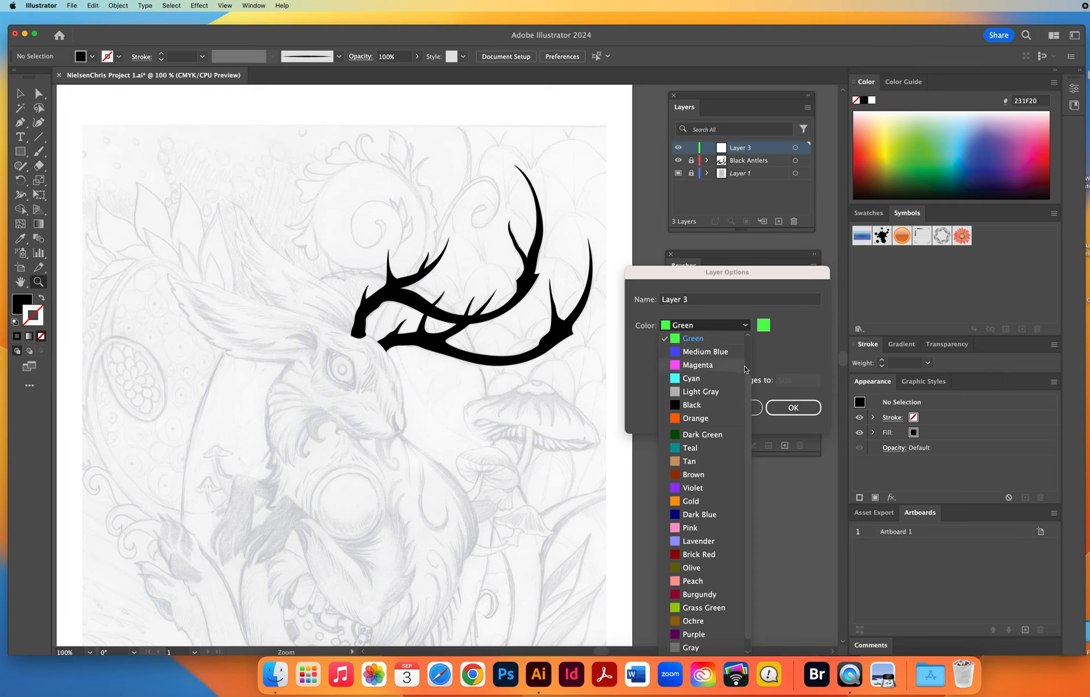
scroll(707, 351, up, 3)
click(690, 368)
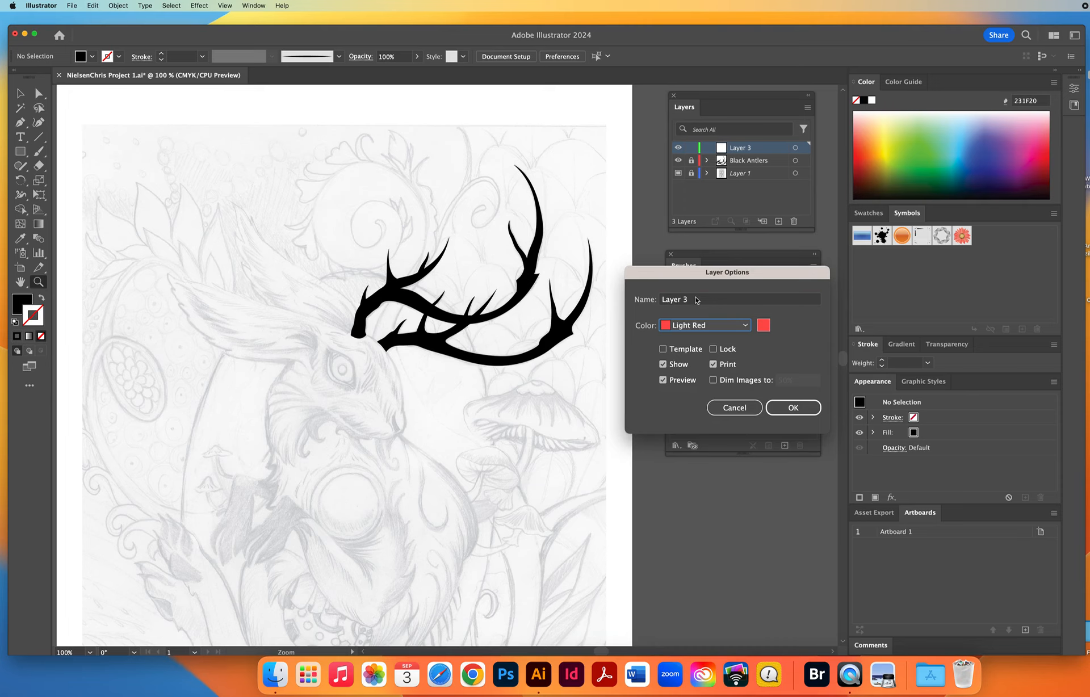
click(697, 300)
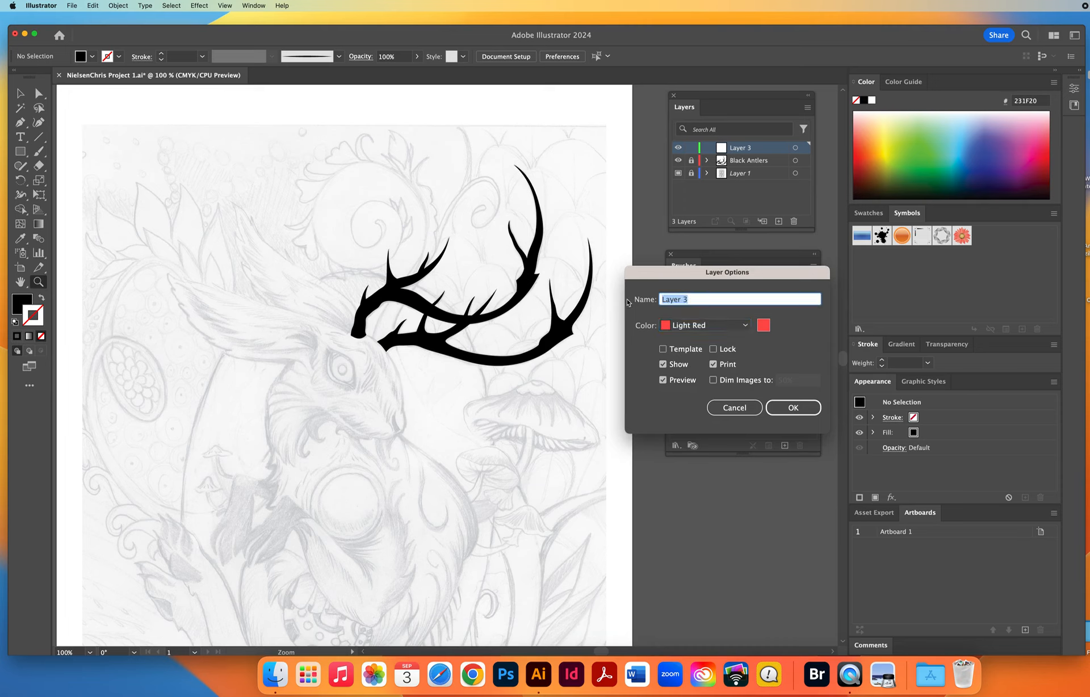
text(Ty)
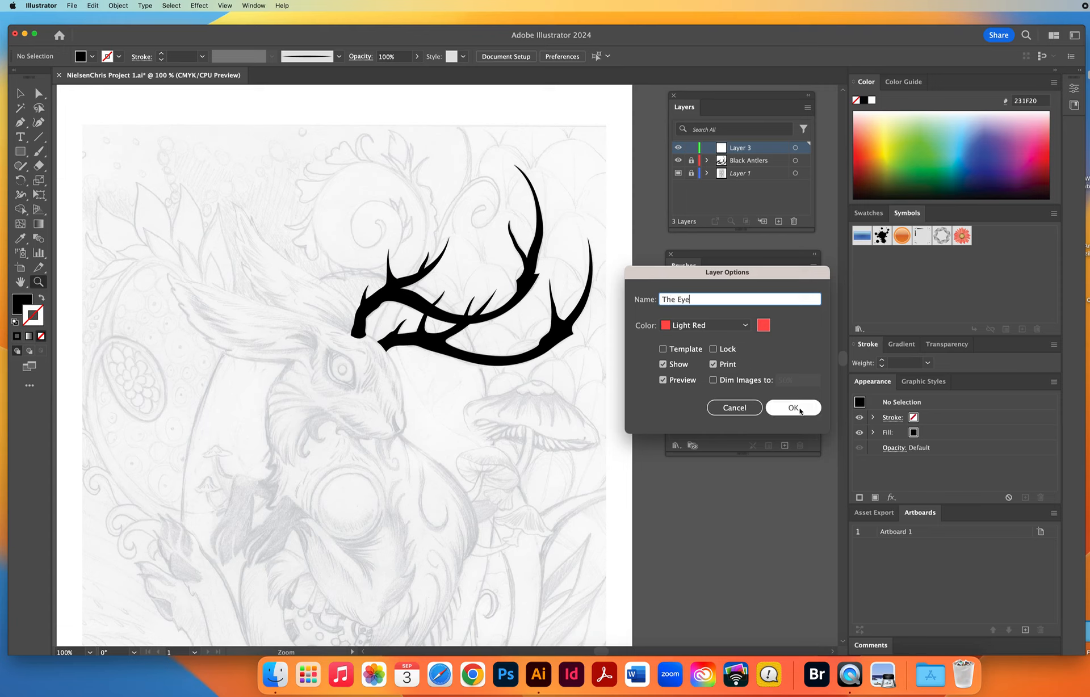
click(788, 408)
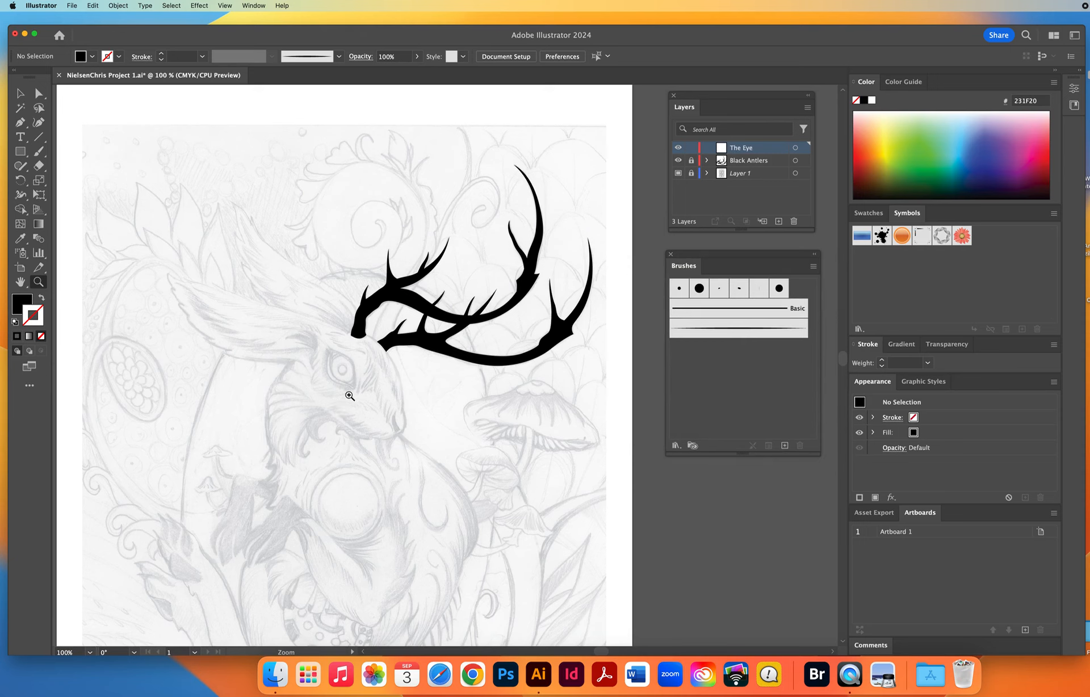
Set no fill with a black 1 pt stroke and ready the Paintbrush at the creature's eye, zoomed to 300%.
click(342, 369)
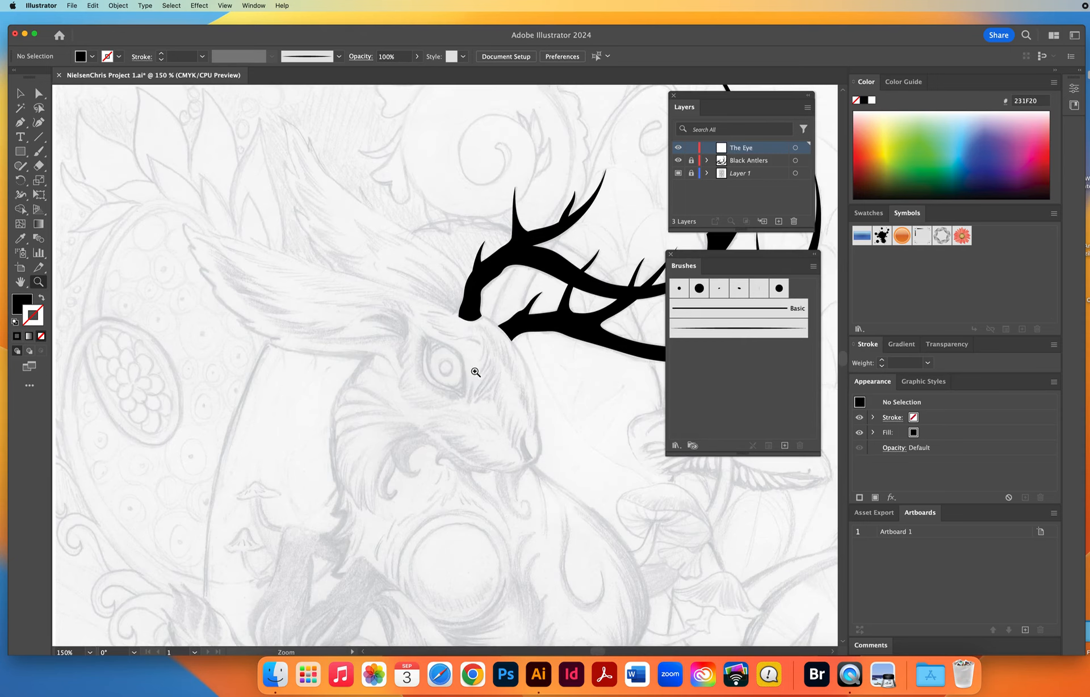
click(455, 372)
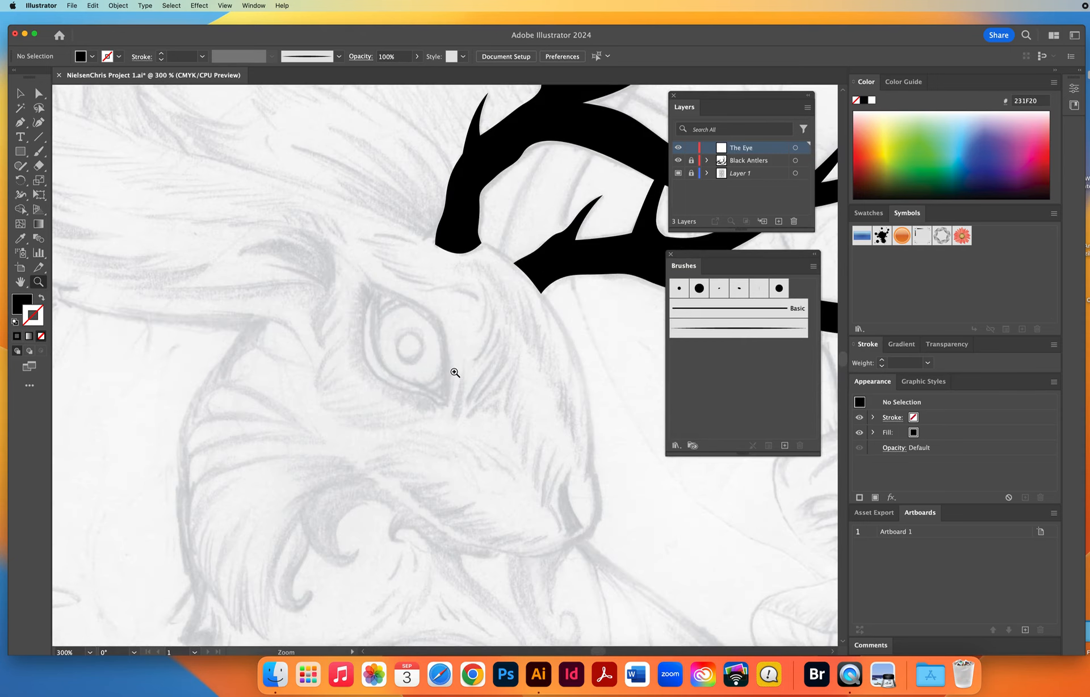
key(d)
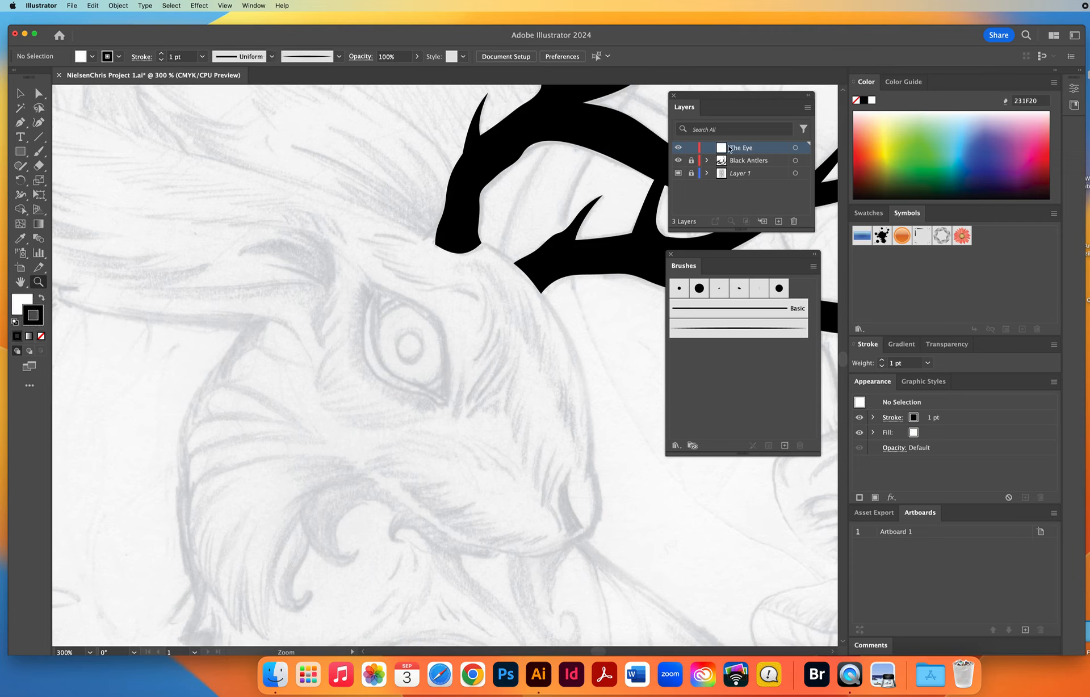
click(17, 301)
key(slash)
click(38, 152)
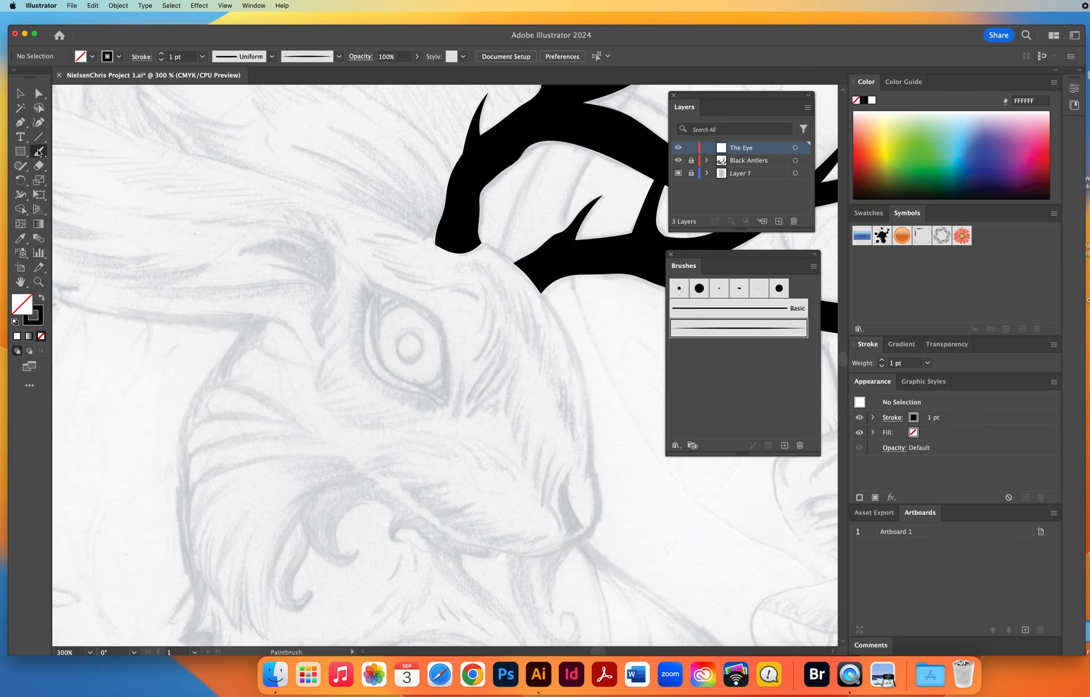
Adjust the Paintbrush tool's Fidelity toward Smooth and accept the tool options.
double_click(38, 152)
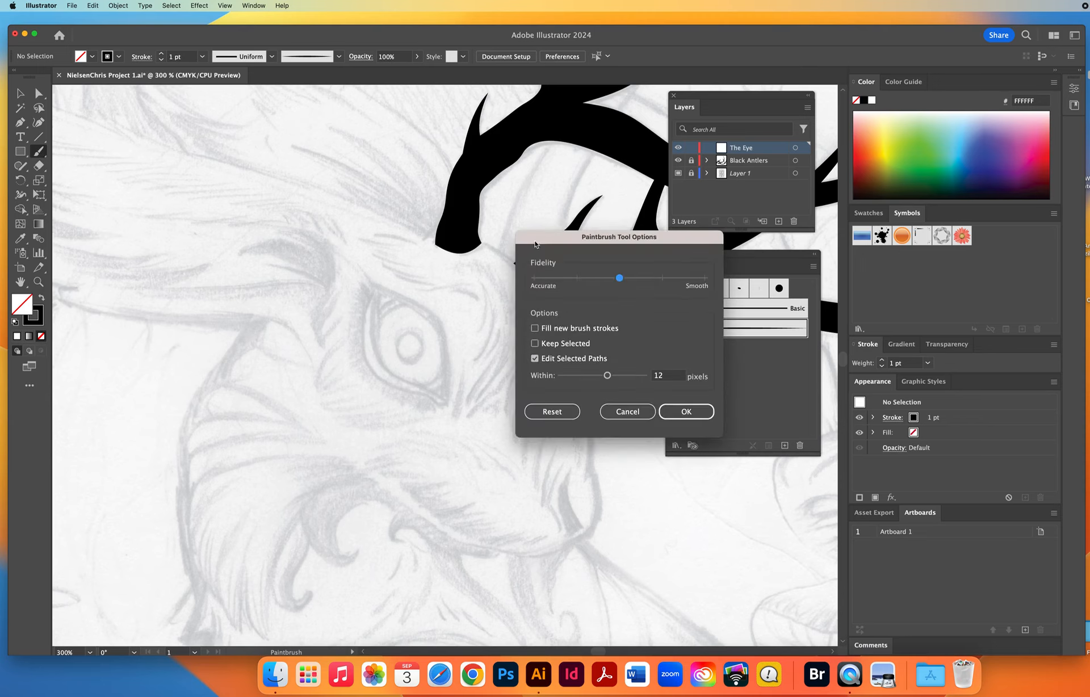
drag(535, 244, 146, 145)
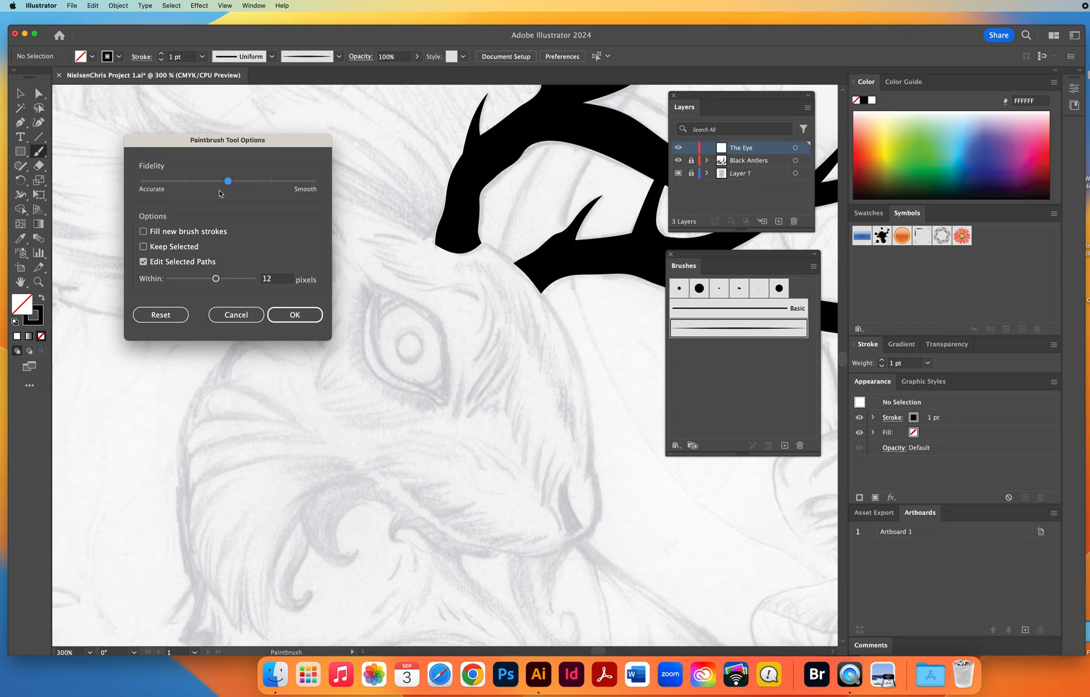
drag(214, 181, 144, 184)
drag(143, 182, 262, 189)
click(292, 319)
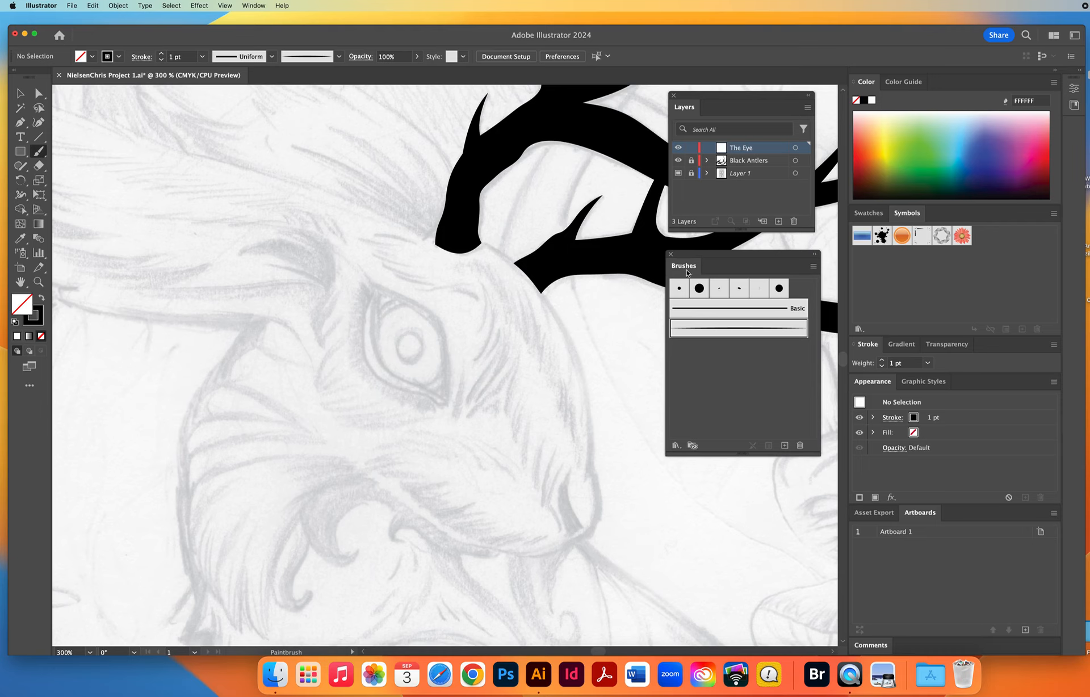
Paint three tapered art brush test strokes beside the head, using stroke weights of 1 pt, 2 pt and 3 pt.
click(734, 330)
drag(116, 192, 233, 185)
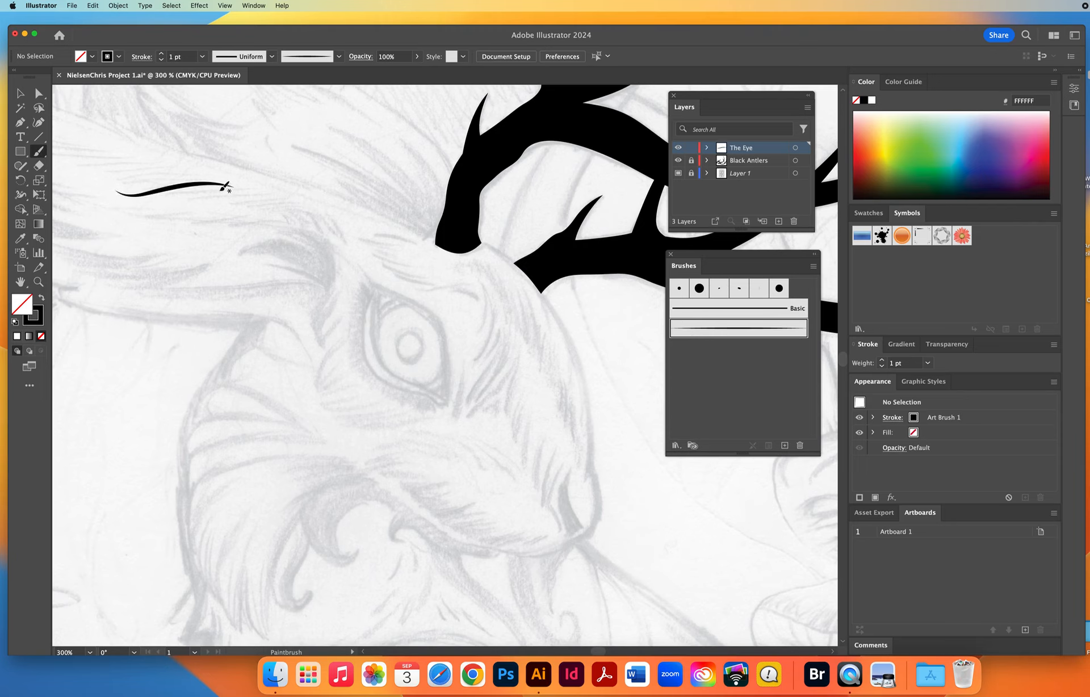
click(187, 56)
click(161, 54)
drag(132, 205, 161, 205)
drag(225, 191, 277, 202)
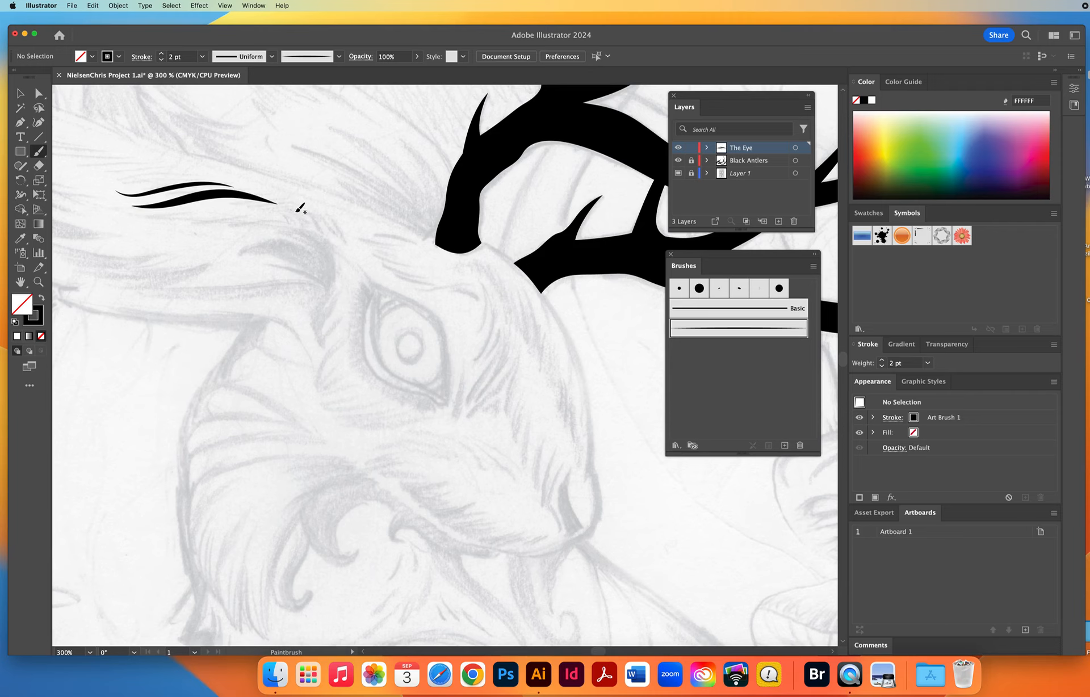
click(161, 54)
drag(149, 218, 174, 218)
drag(254, 212, 313, 226)
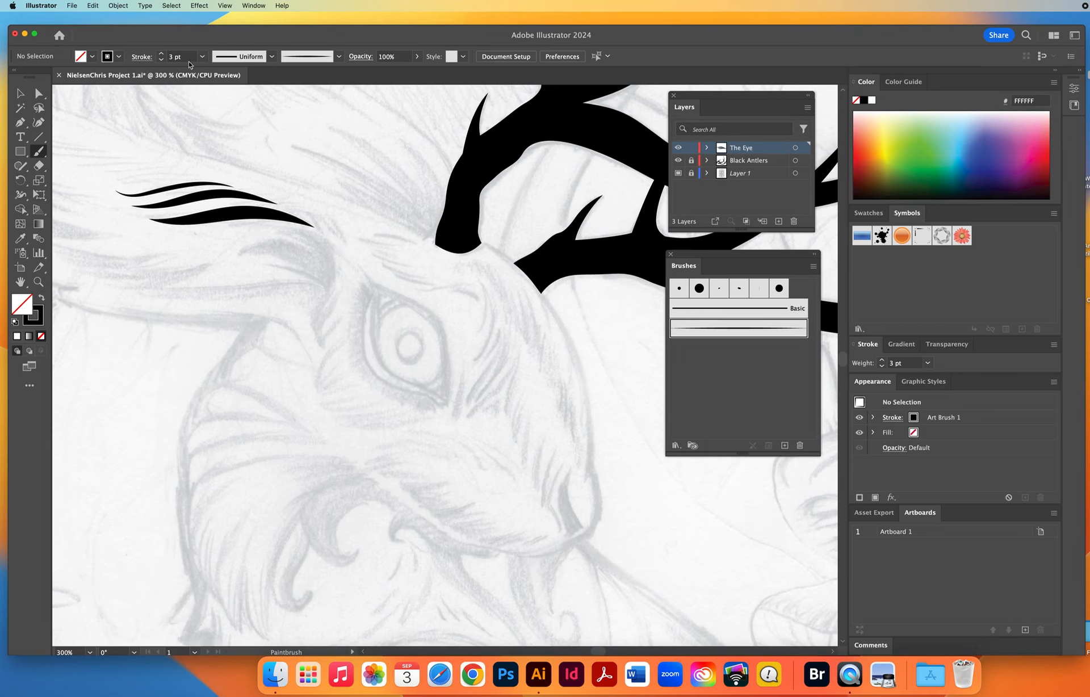
Delete the three test strokes, set the stroke weight to 1 pt and return to the Paintbrush with the tapered art brush.
click(189, 60)
key(v)
drag(164, 170, 237, 260)
key(Delete)
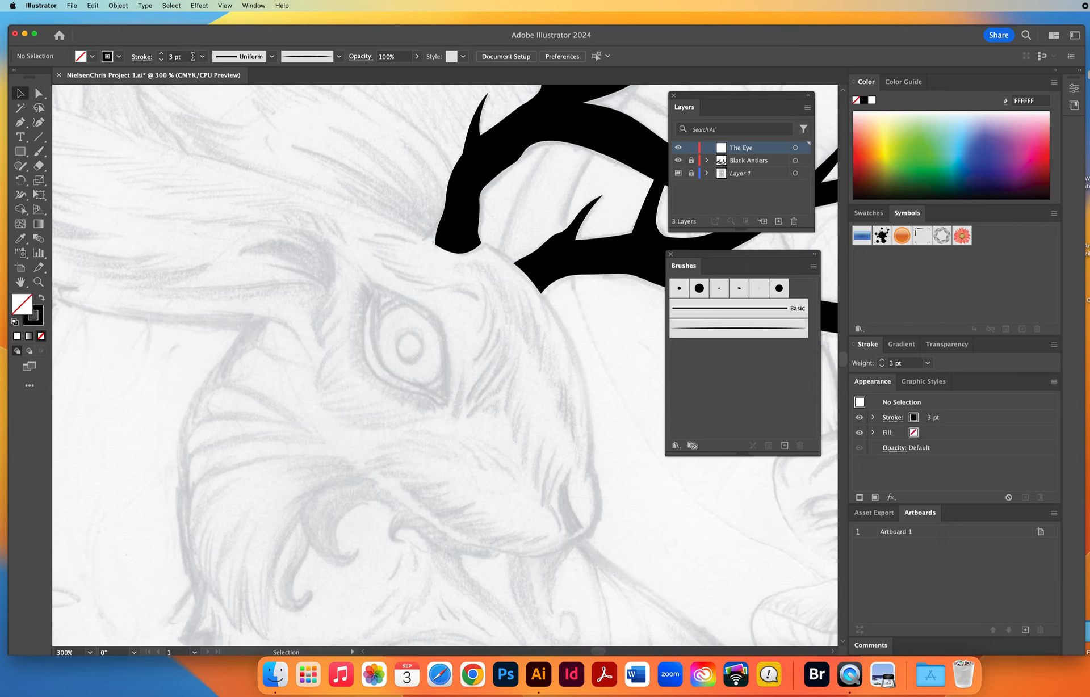
click(192, 56)
click(161, 60)
click(161, 59)
click(39, 151)
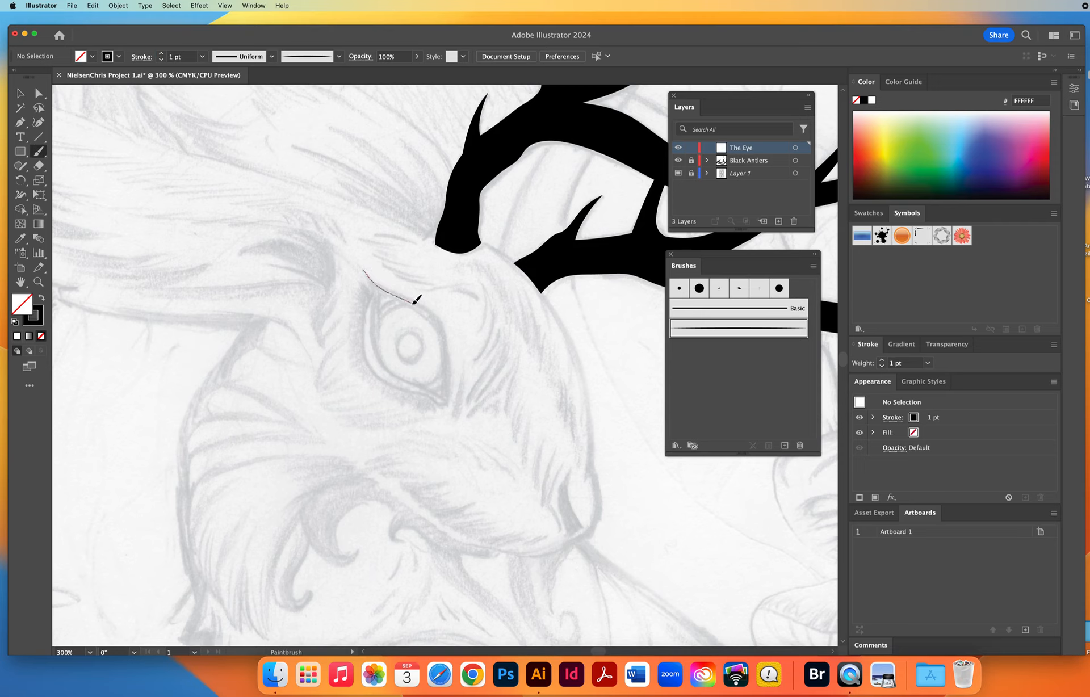
mouse_move(424, 309)
mouse_down()
mouse_move(445, 340)
mouse_move(449, 385)
mouse_up()
drag(417, 393, 413, 392)
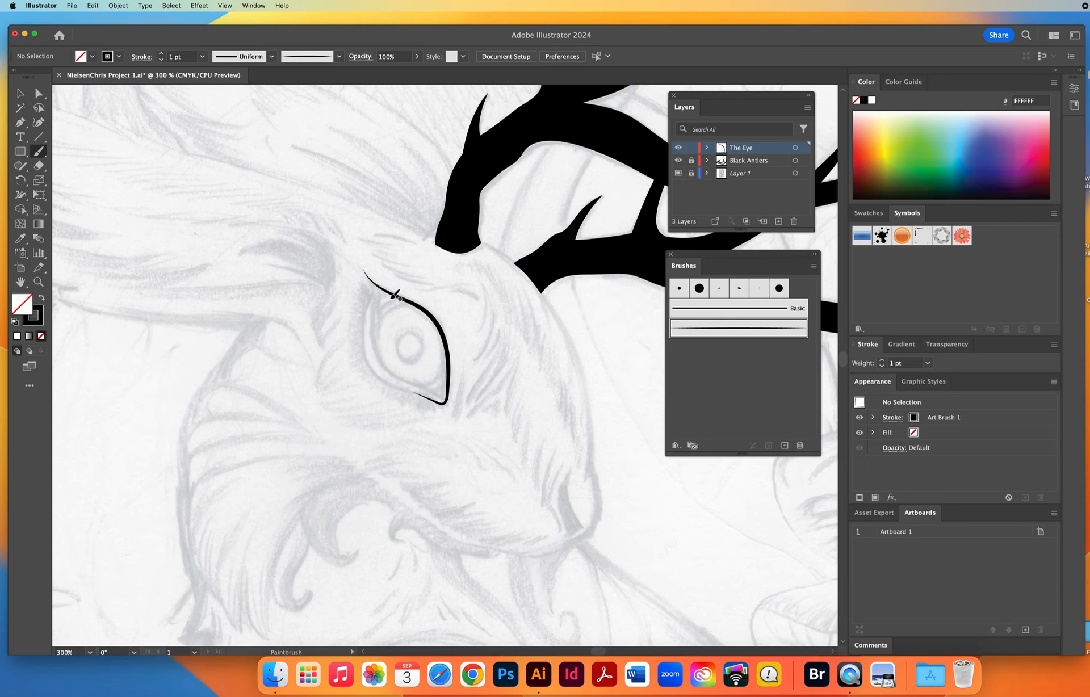
click(20, 92)
drag(338, 246, 404, 323)
key(Delete)
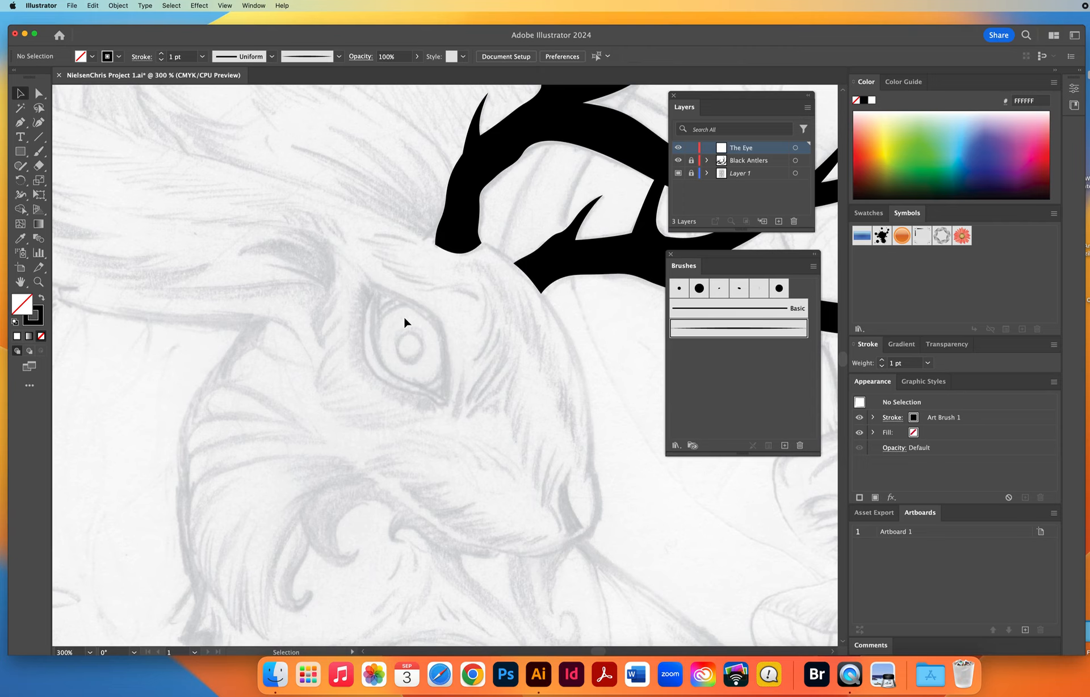
Paint the eye's upper outline as one tapered stroke from the pointed upper corner over the lid and around the lower corner.
key(b)
mouse_move(363, 268)
mouse_down()
mouse_move(434, 315)
mouse_move(450, 380)
mouse_up()
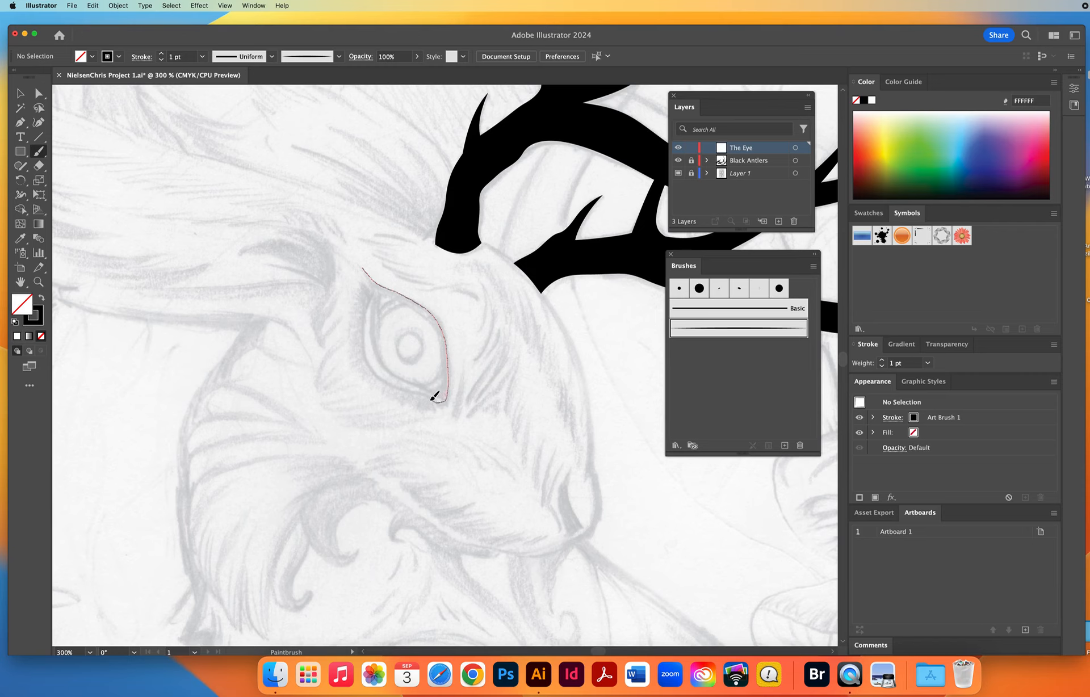
drag(410, 389, 407, 390)
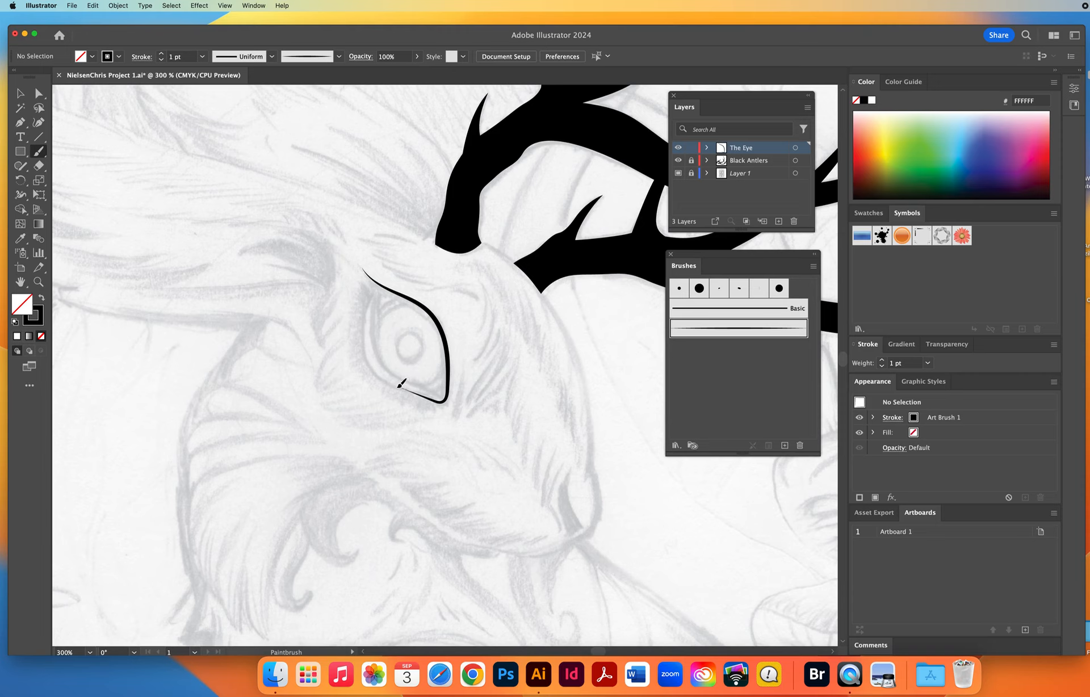
Try a lower eyelid stroke, inspect its junction with the upper outline up close, and undo it.
drag(386, 383, 360, 329)
click(37, 282)
drag(386, 373, 447, 434)
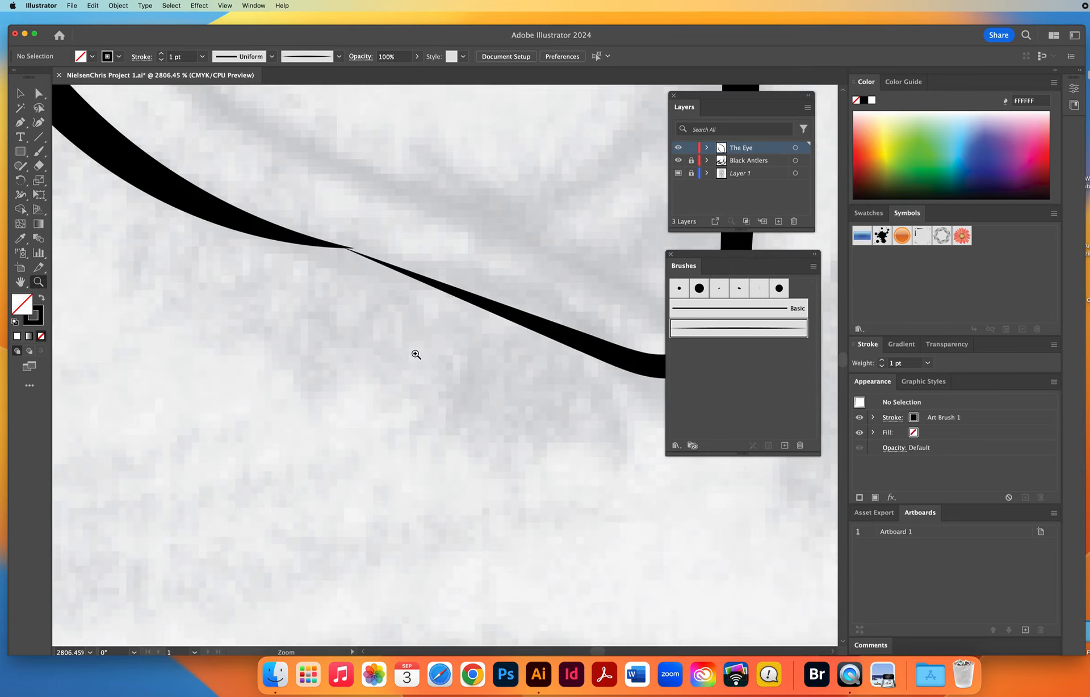
alt+click(401, 328)
alt+click(399, 325)
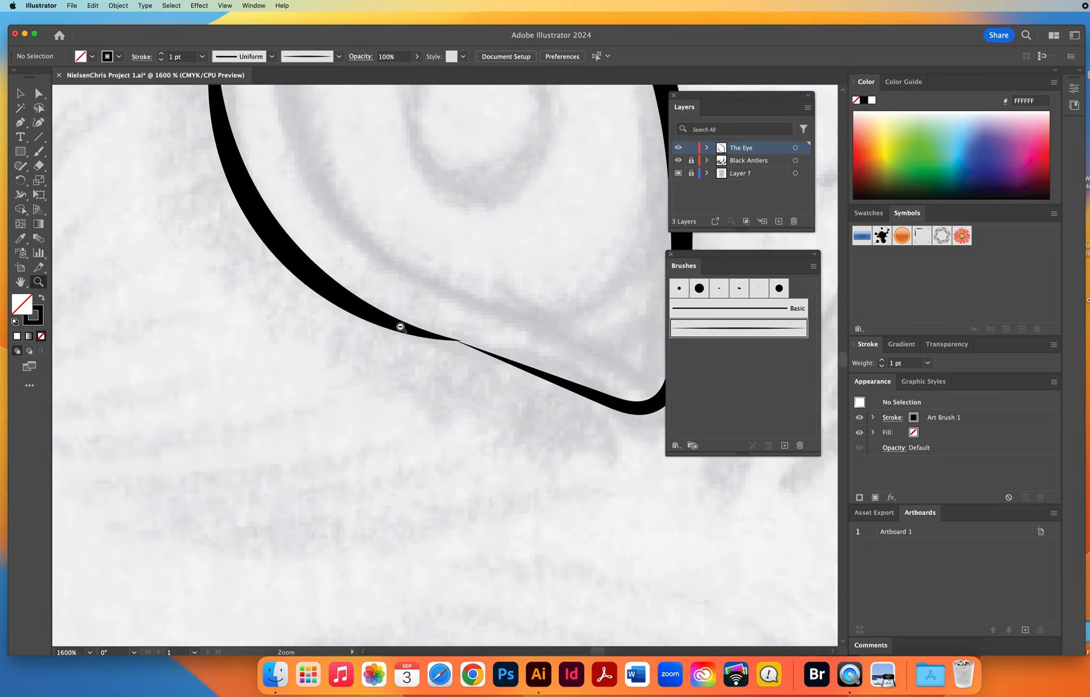
alt+click(439, 341)
alt+click(459, 350)
alt+click(462, 352)
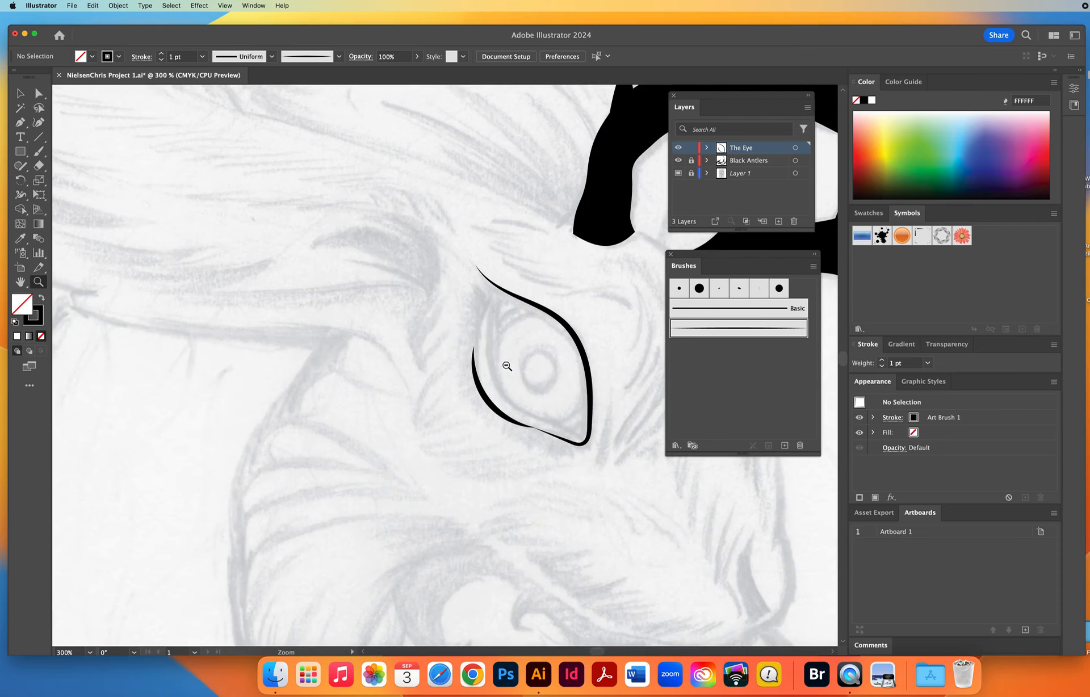
alt+click(506, 366)
key(space)
drag(503, 370, 408, 346)
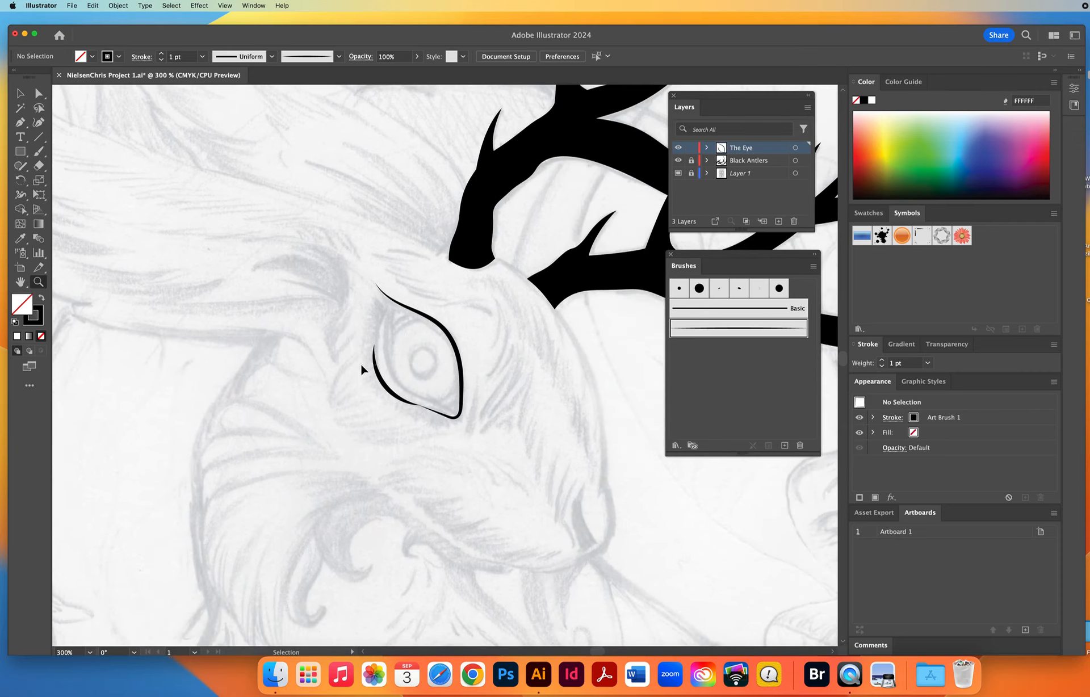
key(super+z)
Paint the eye's lower outline from the end of the upper stroke around the outer side up to the upper lid line.
click(418, 380)
scroll(397, 369, right, 2)
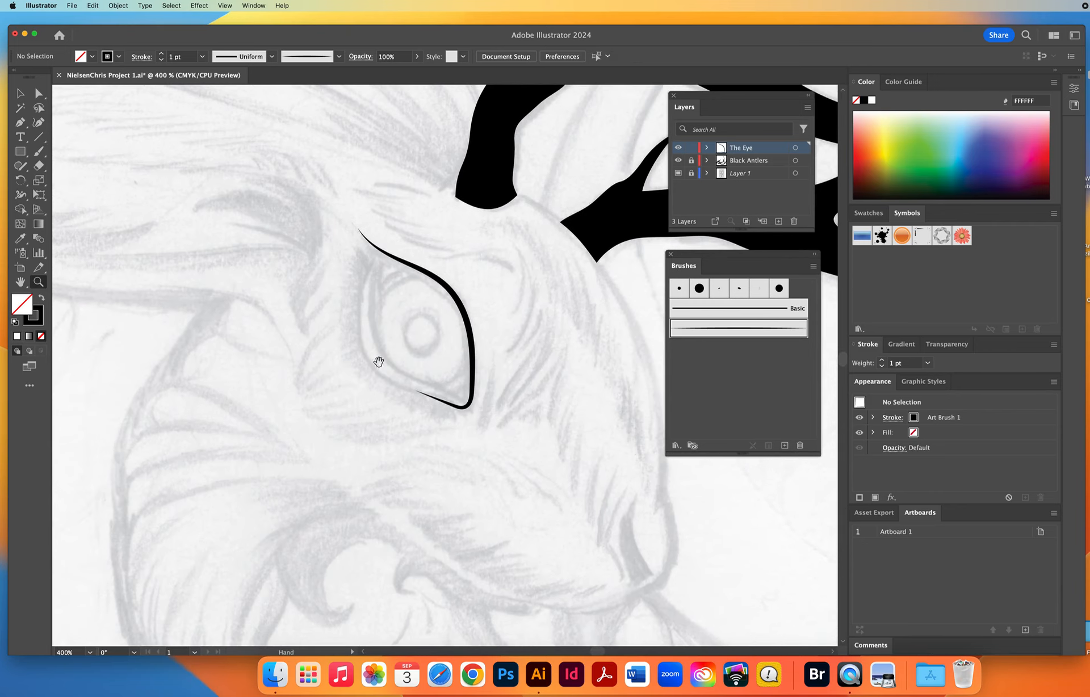
click(39, 151)
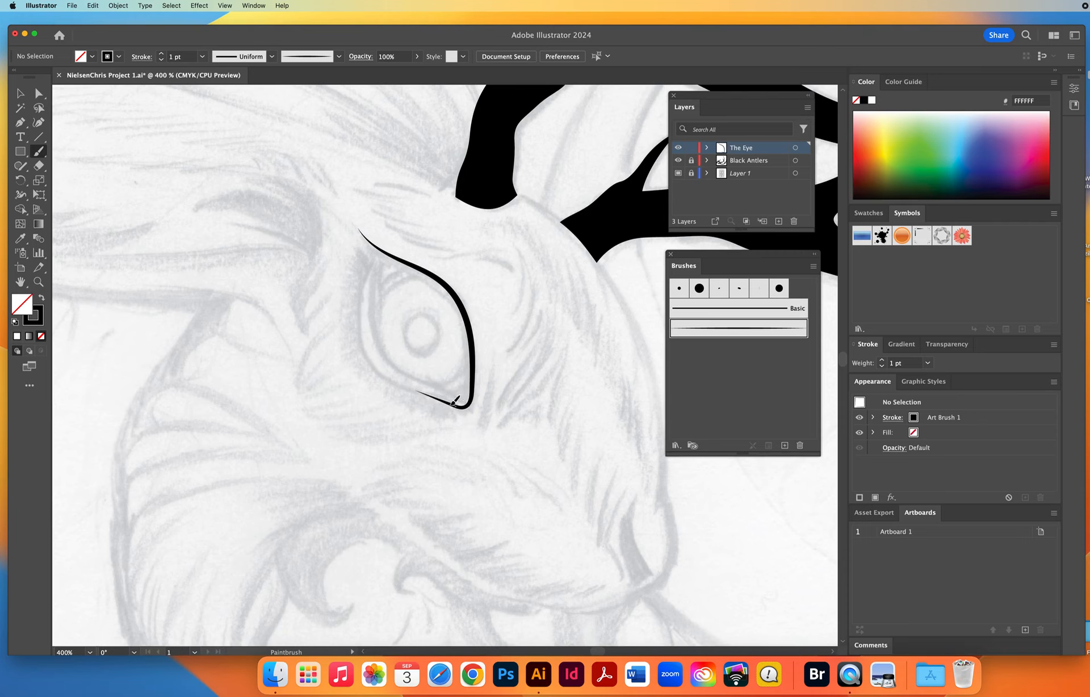
mouse_move(419, 391)
mouse_down()
mouse_move(372, 368)
mouse_move(362, 327)
mouse_up()
drag(375, 248, 374, 249)
key(v)
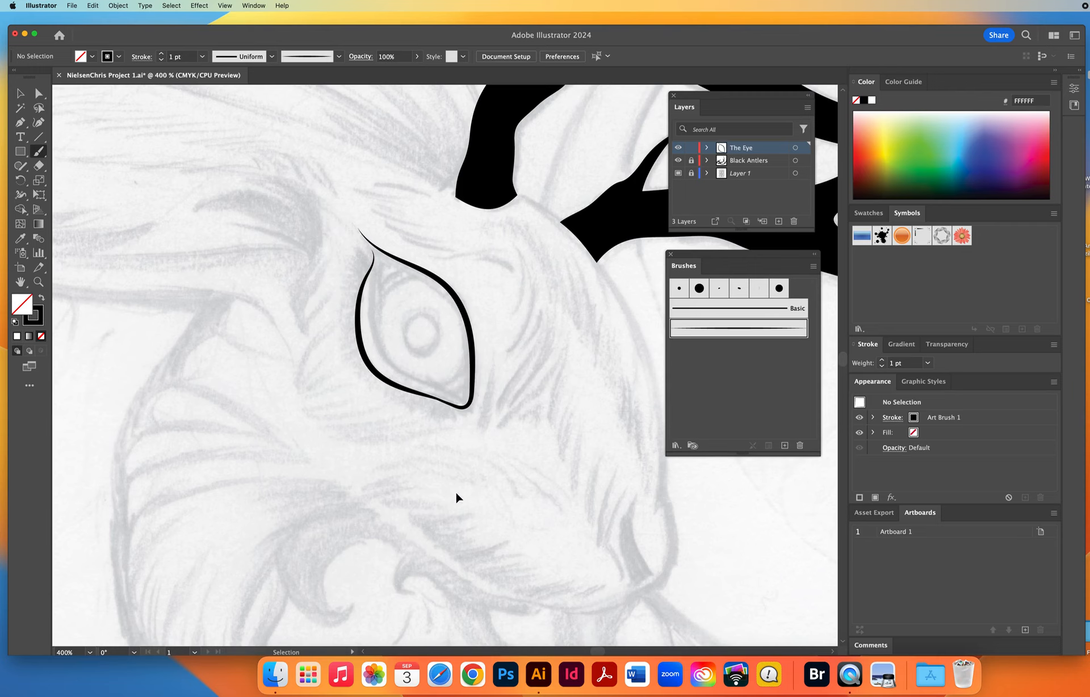
Paint the eye's inner rim with two tapered strokes running inside the upper and lower outlines.
key(b)
mouse_move(375, 248)
mouse_down()
mouse_move(446, 291)
mouse_move(466, 388)
mouse_up()
drag(425, 392, 423, 393)
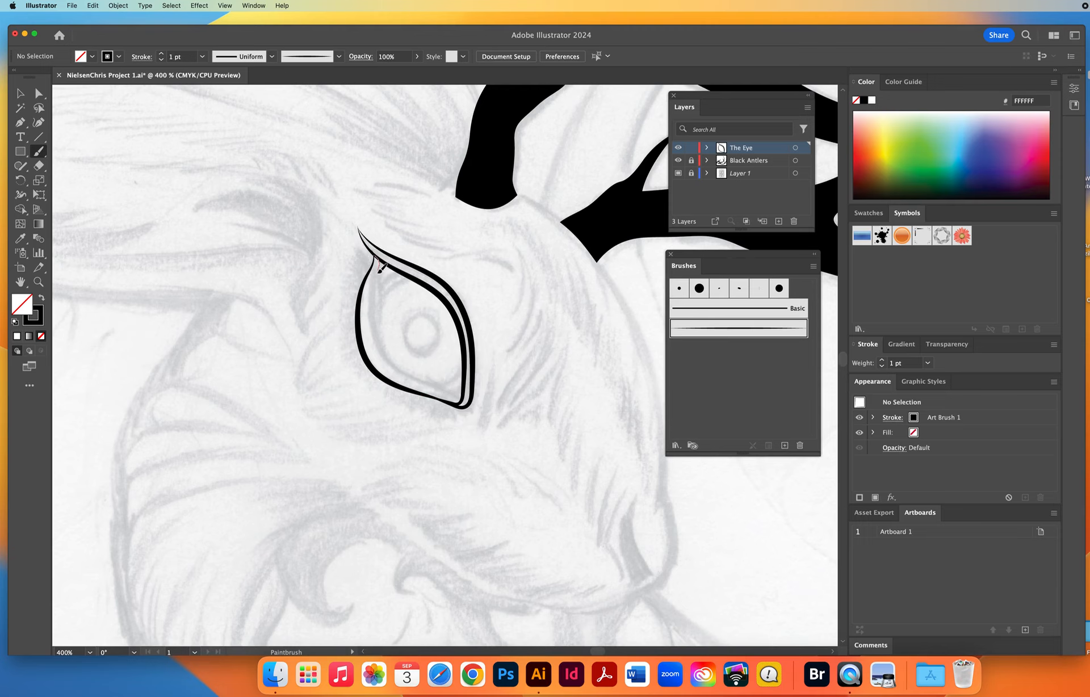
mouse_move(379, 271)
mouse_down()
mouse_move(387, 355)
mouse_move(456, 398)
mouse_move(469, 372)
mouse_up()
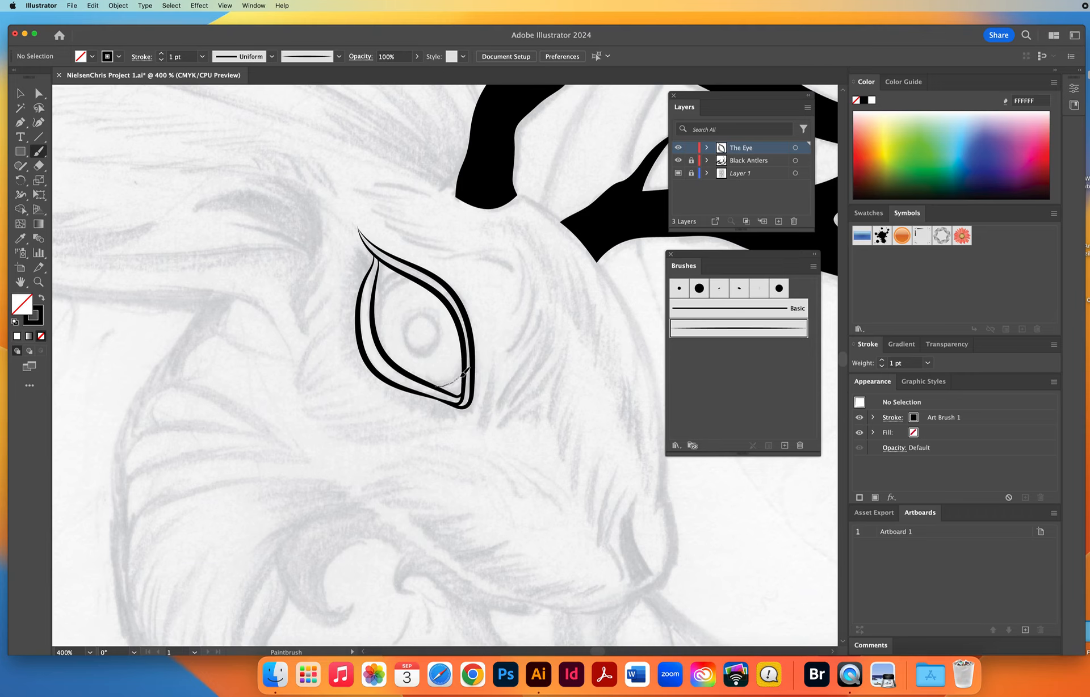
Try a short curved stroke across the eye's lower corner, examine its ends up close and delete it.
drag(464, 372, 471, 369)
key(z)
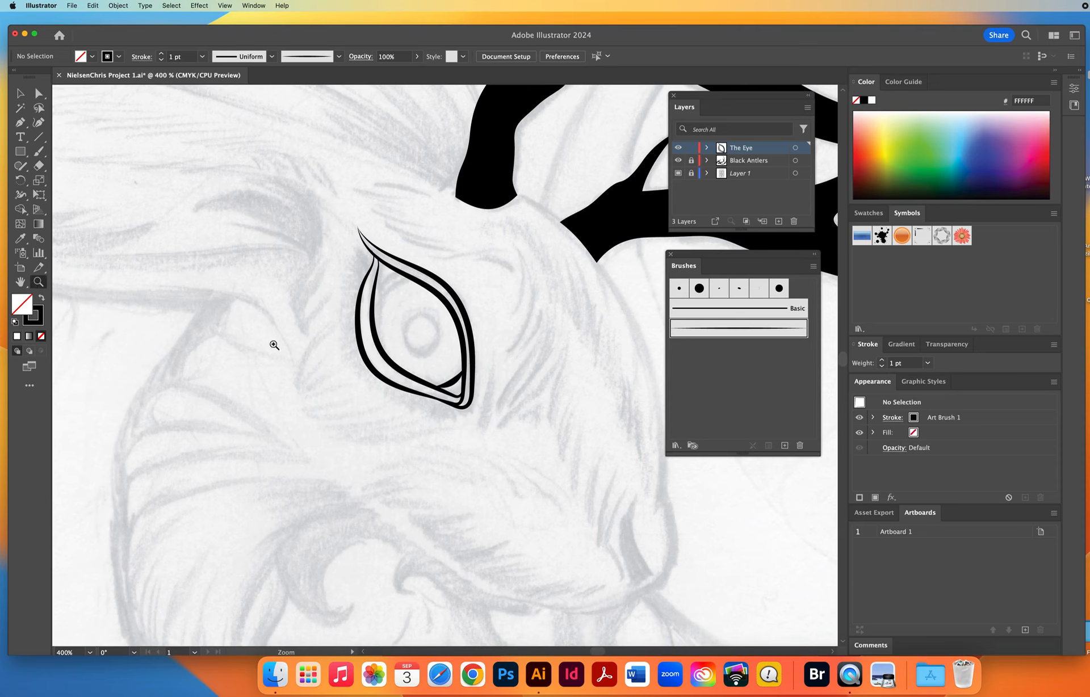
drag(407, 338, 535, 470)
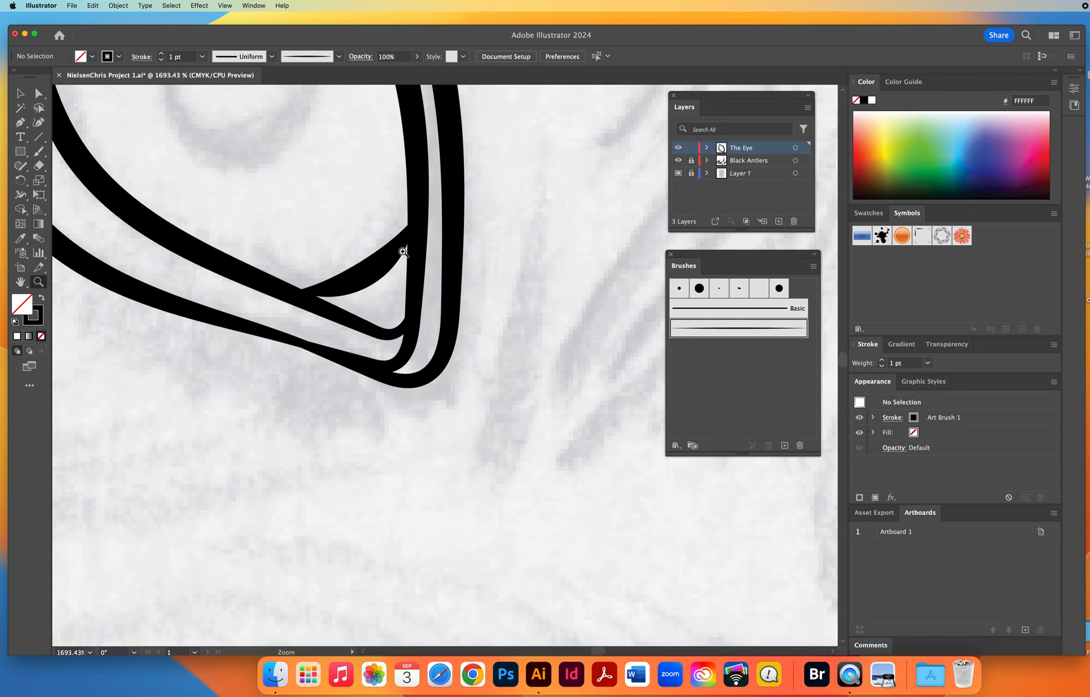
key(space)
key(v)
click(383, 285)
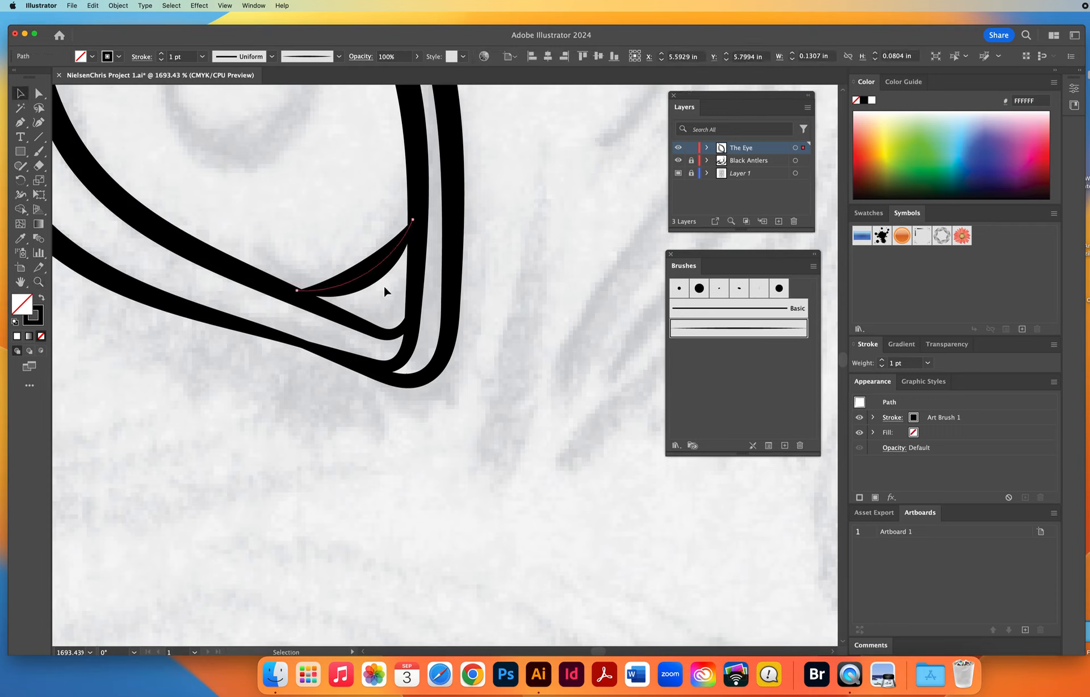
key(Delete)
Paint curved strokes across the eye's lower corner and upper lid, letting their tapered ends run past the outlines.
click(38, 281)
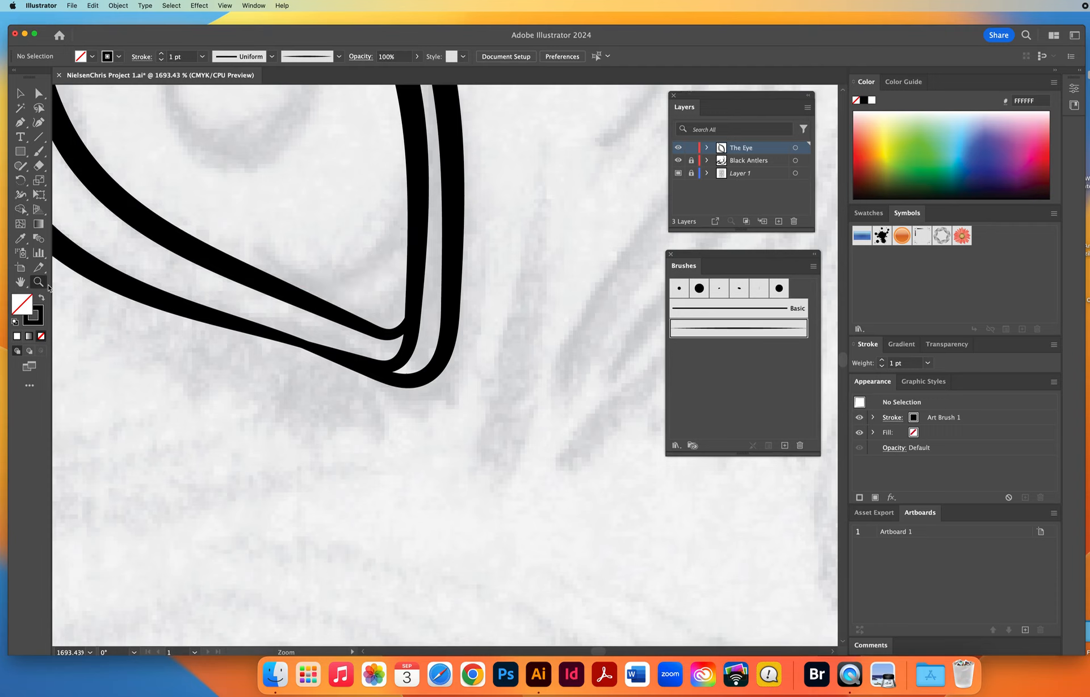
alt+click(447, 367)
alt+click(446, 368)
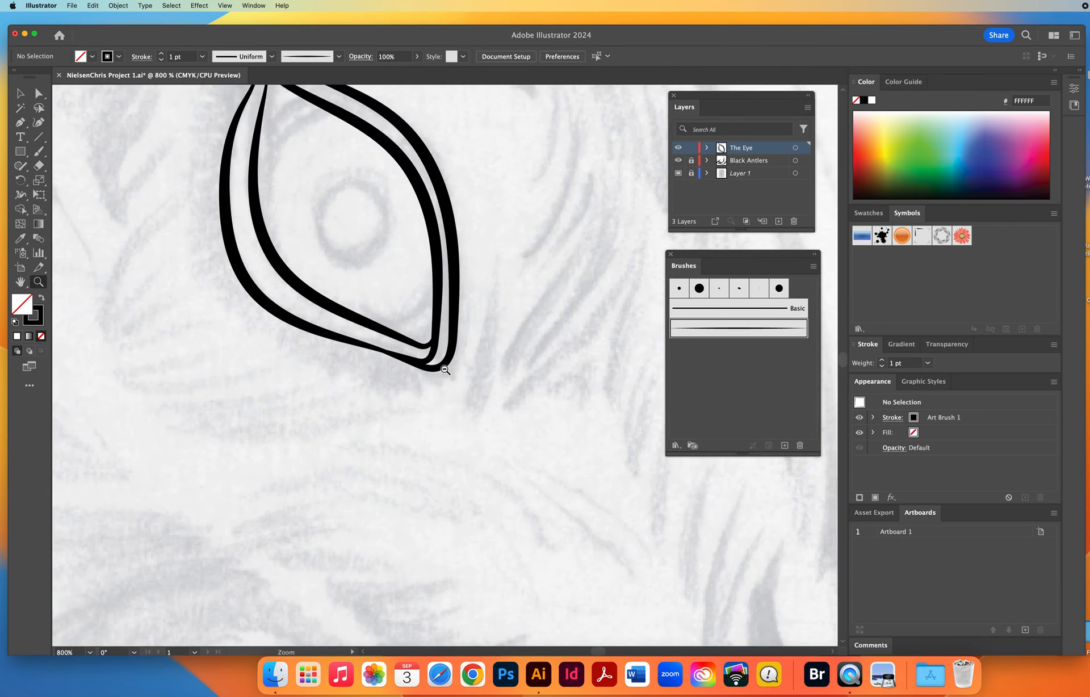
alt+click(445, 369)
key(super+minus)
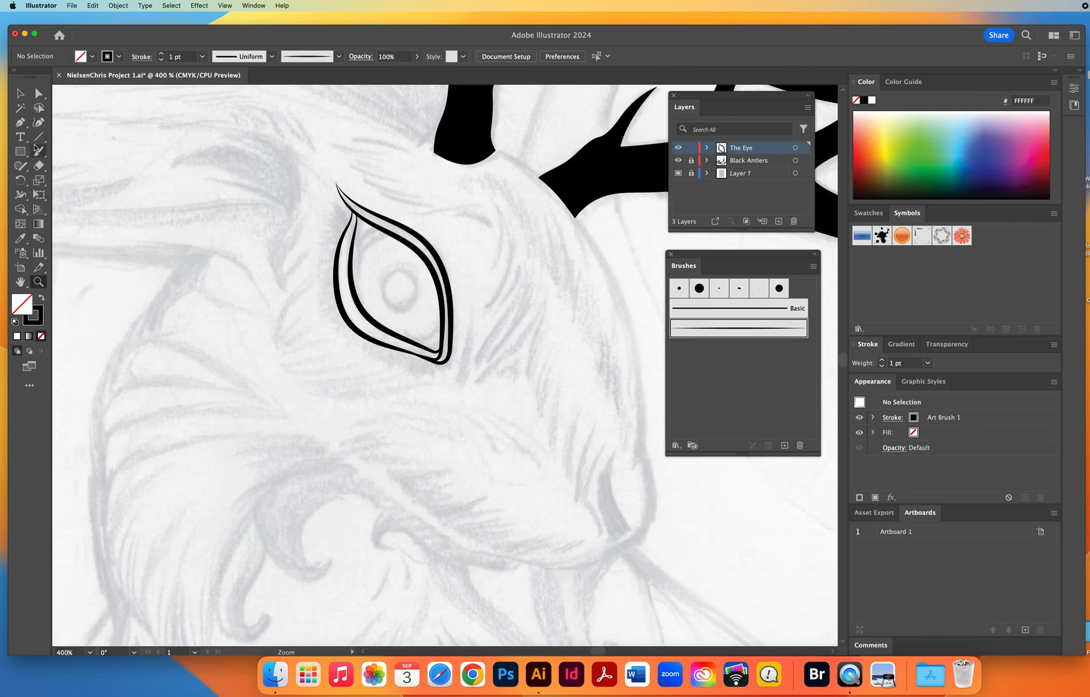
key(b)
drag(430, 336, 472, 255)
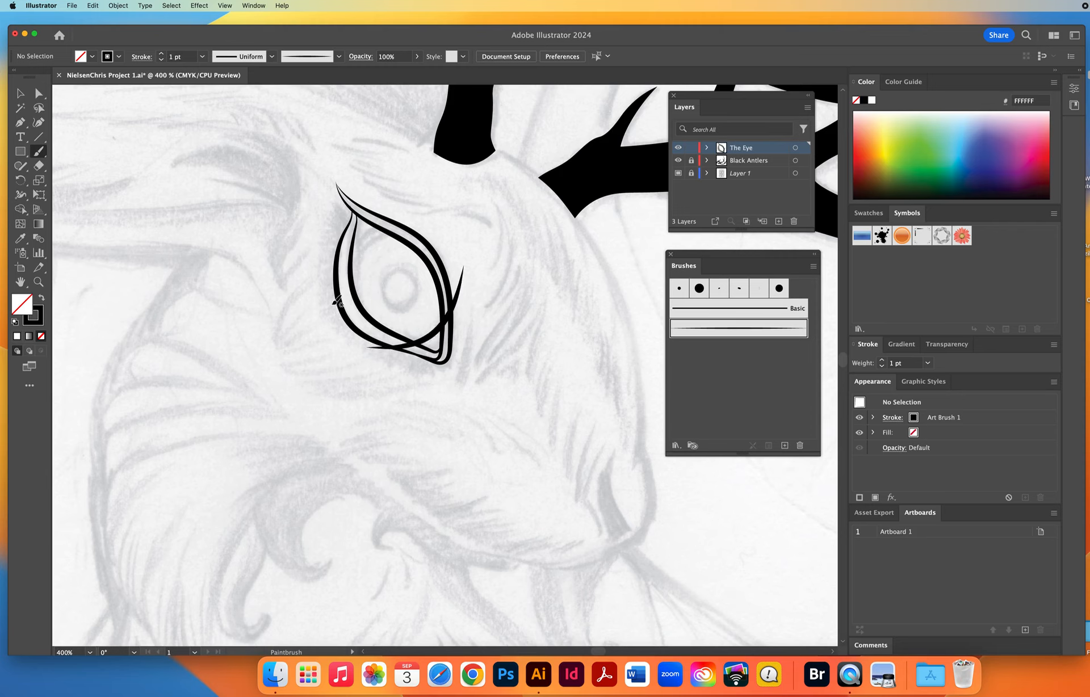
drag(335, 302, 341, 285)
drag(392, 233, 454, 236)
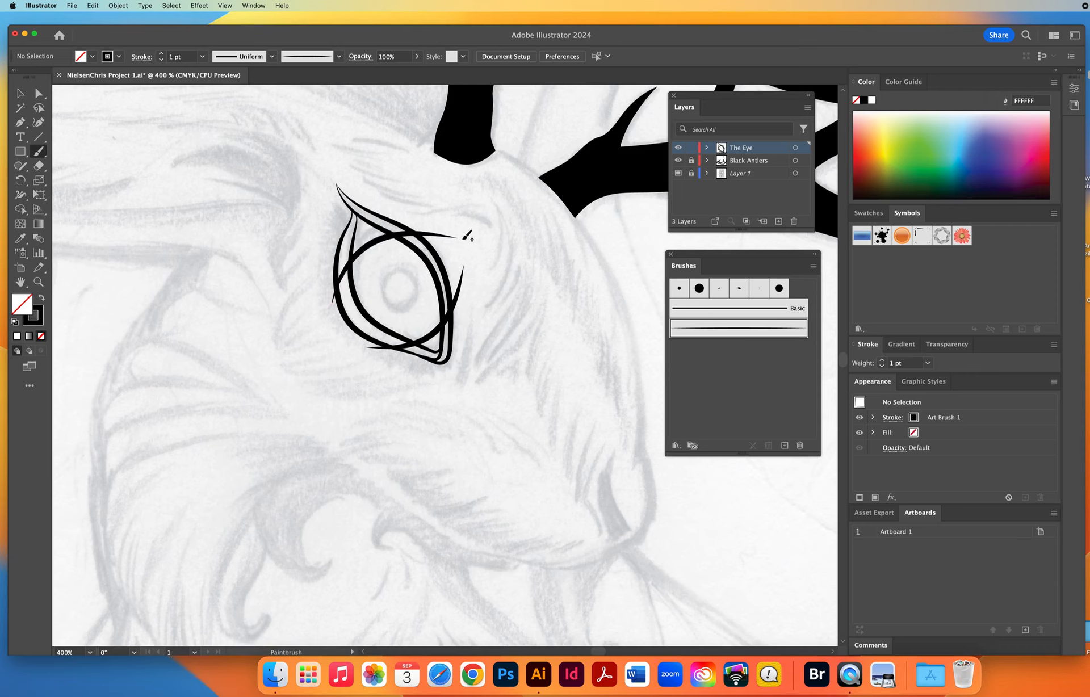
mouse_move(336, 278)
mouse_down()
mouse_move(346, 257)
mouse_move(410, 220)
mouse_move(441, 221)
mouse_up()
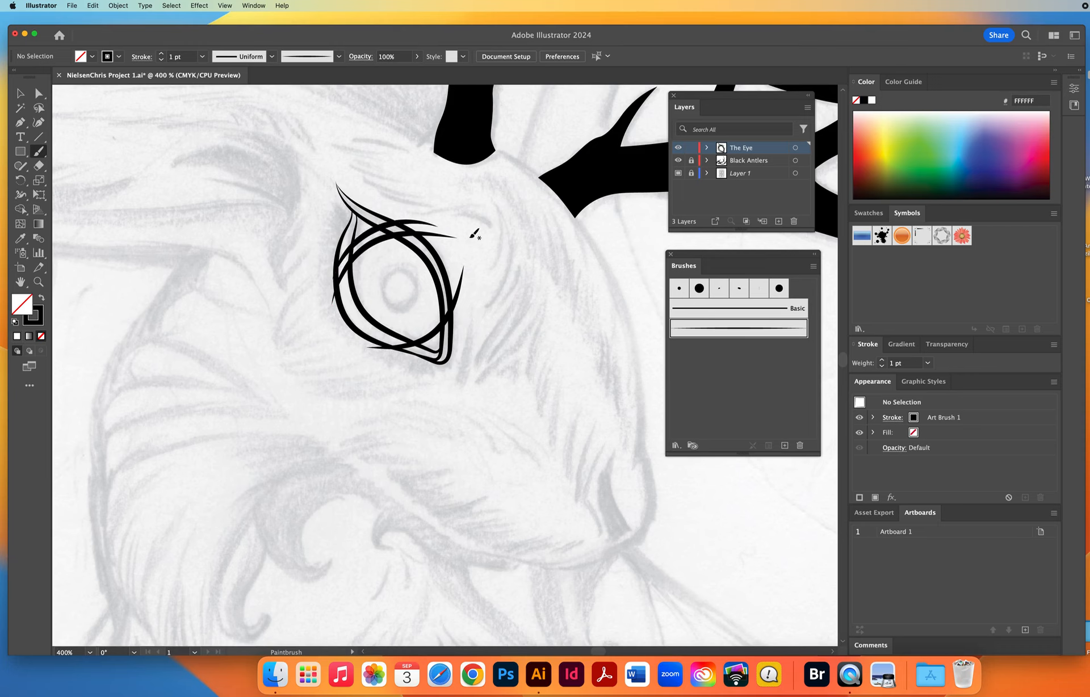
Move the protruding end anchor of the lower outline stroke into the upper lid line with Direct Selection, then deselect it.
click(38, 281)
click(416, 321)
click(419, 323)
click(426, 291)
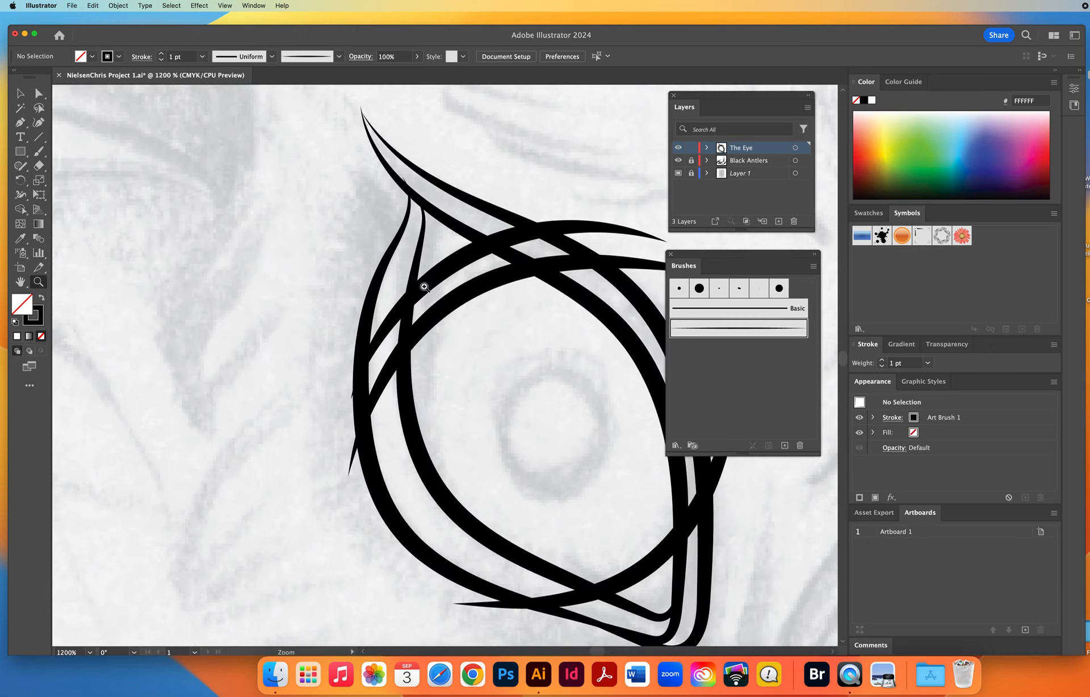
key(a)
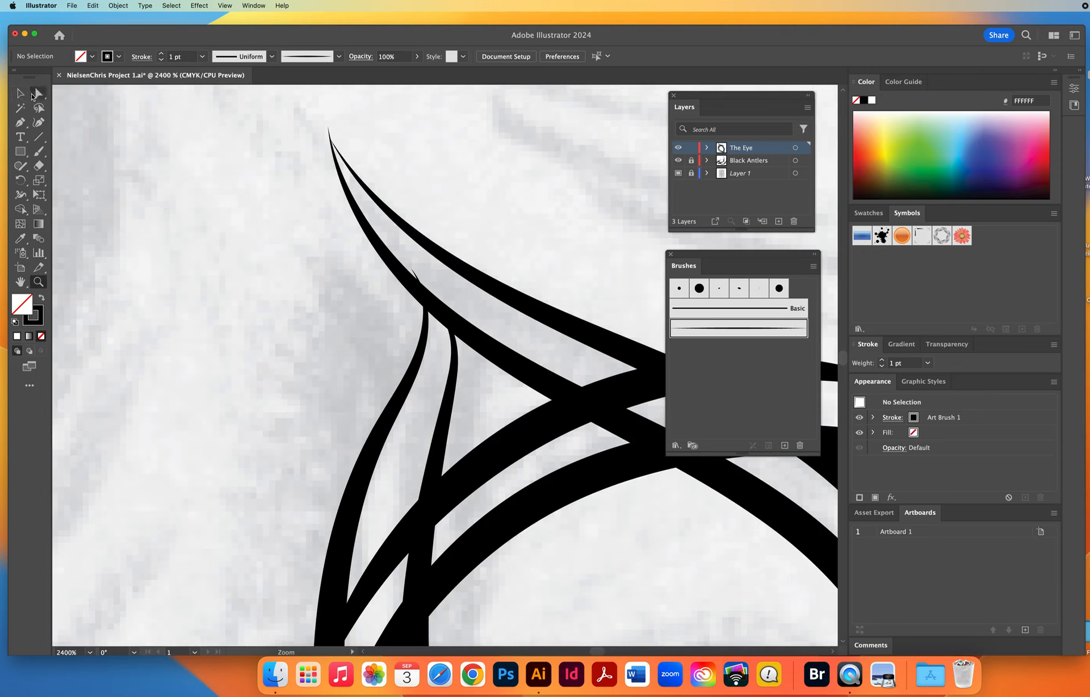
click(411, 269)
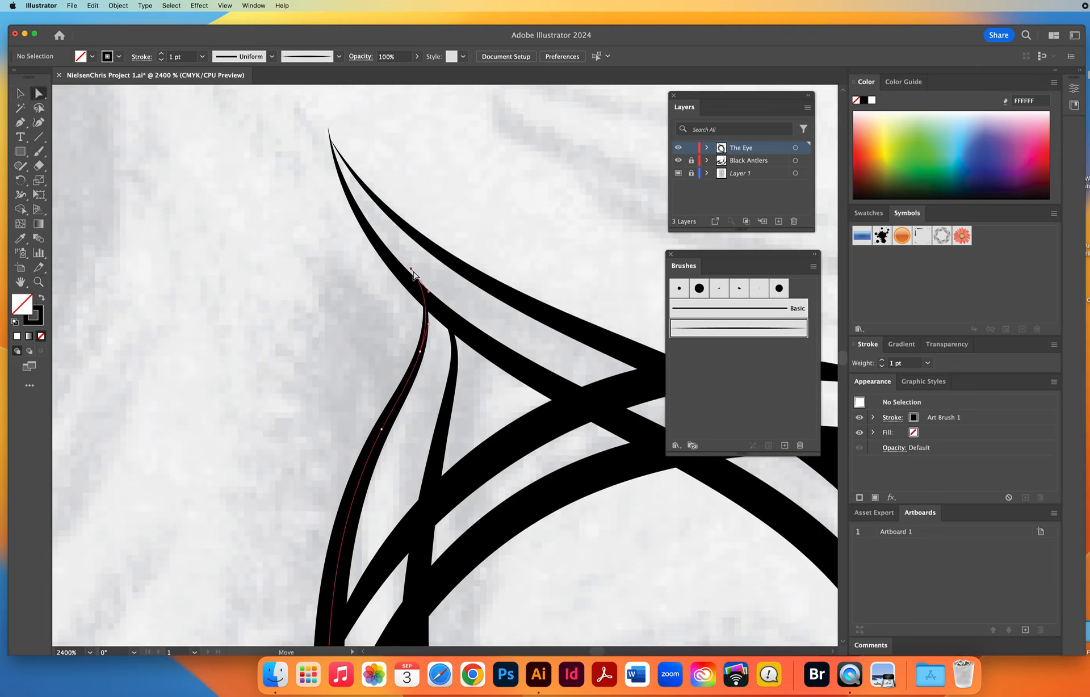
drag(411, 270, 410, 281)
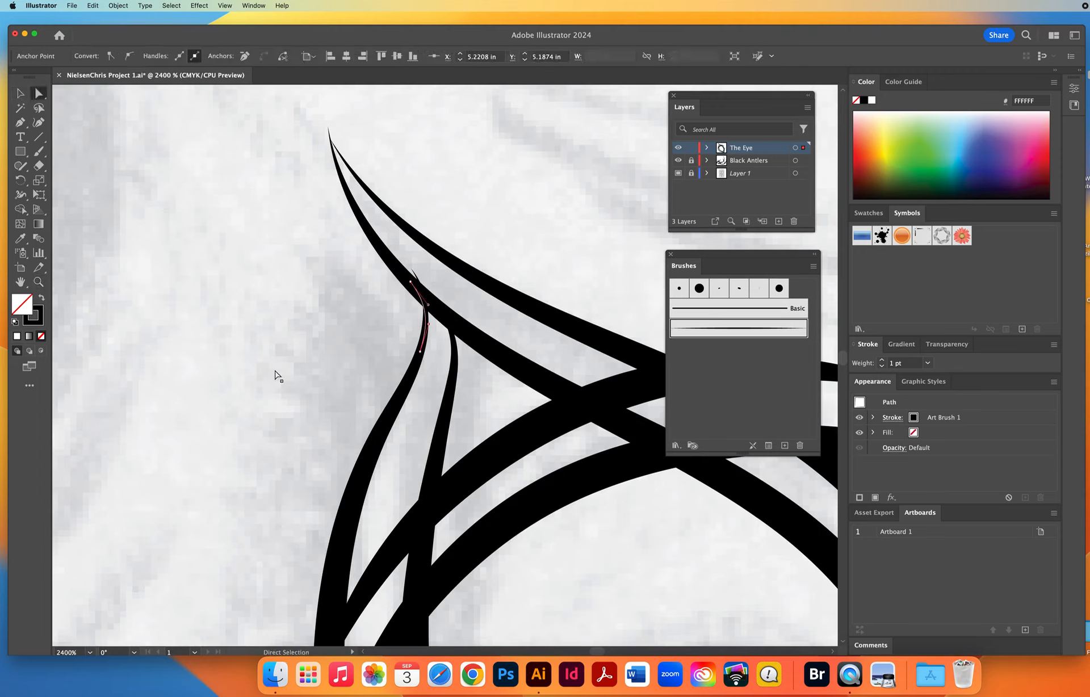
click(250, 382)
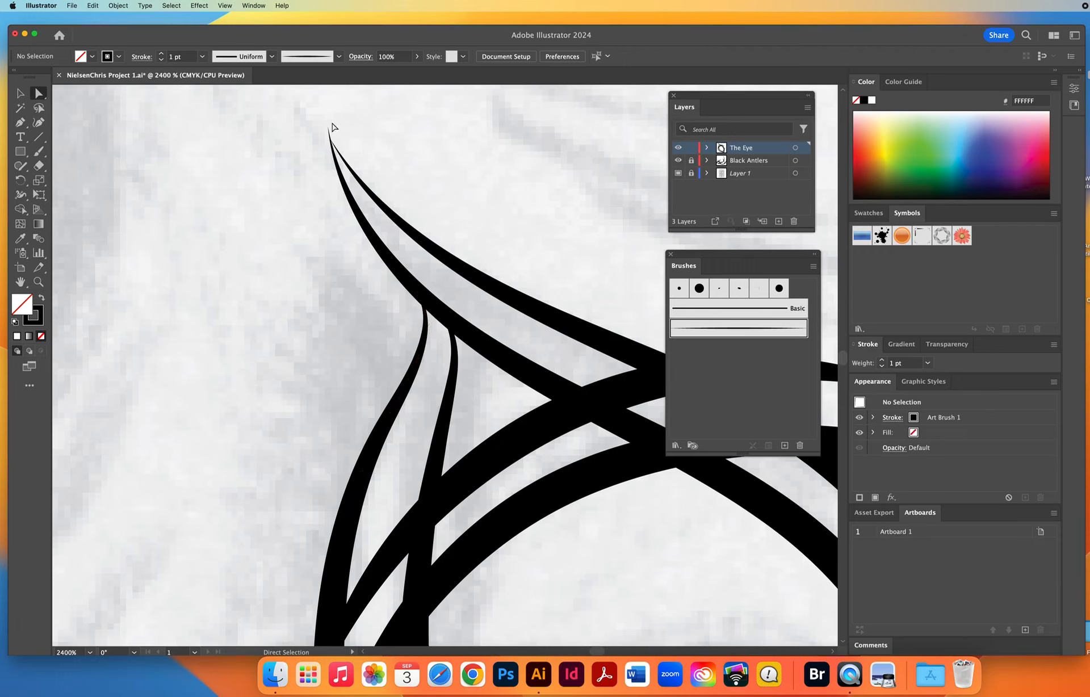
Move the upper lid stroke's end anchor onto the neighbouring stroke's tip, bend its direction handle toward that stroke and deselect it.
click(340, 158)
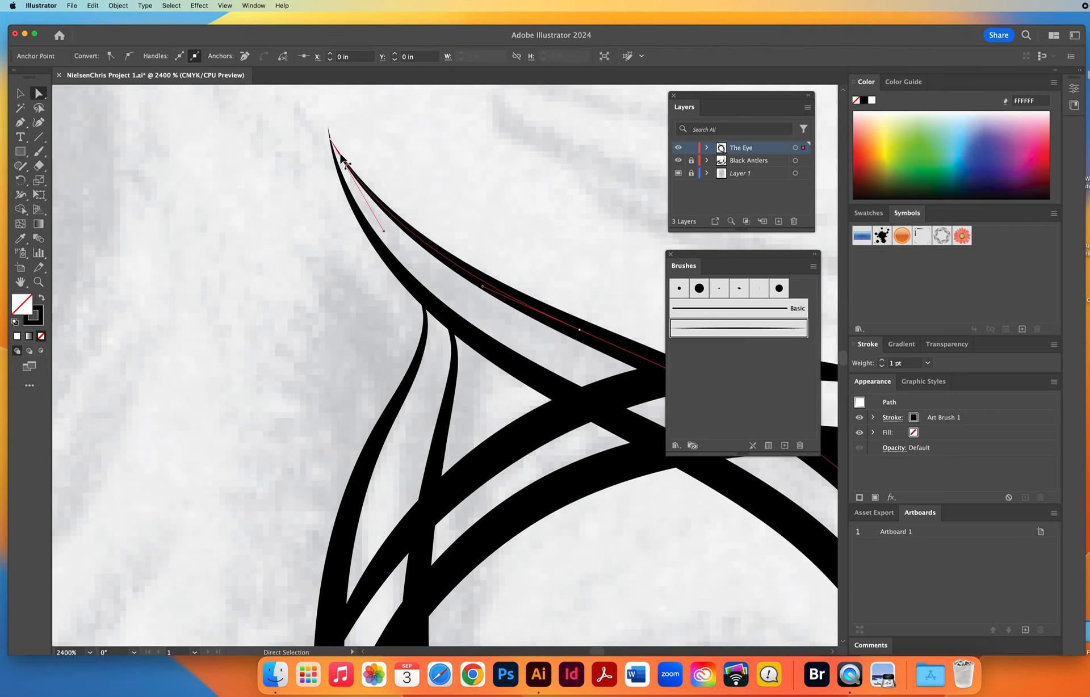
drag(330, 142, 329, 132)
drag(381, 224, 349, 229)
click(278, 291)
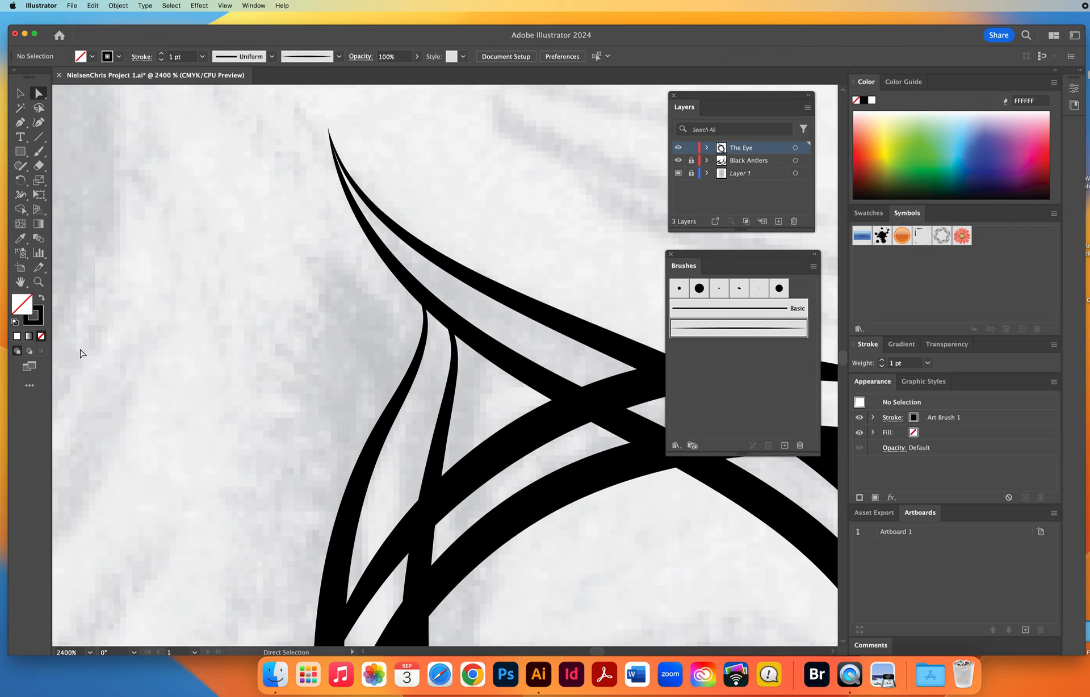
Select the whole curved stroke that crosses the eye's lower corner.
click(38, 281)
alt+click(481, 384)
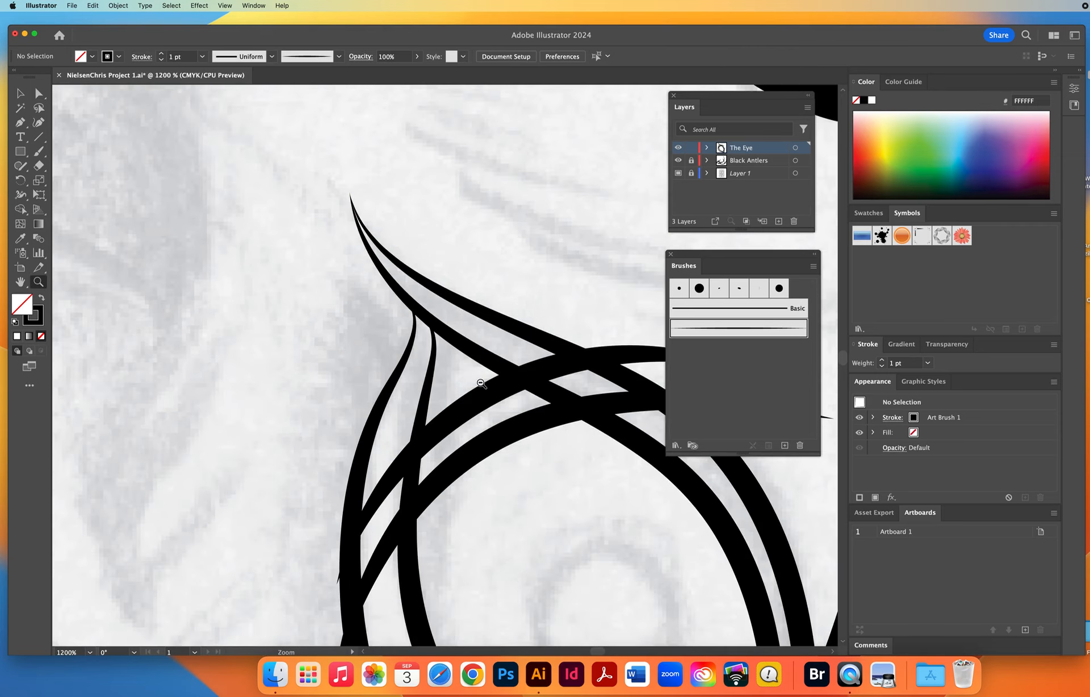
drag(460, 433, 322, 299)
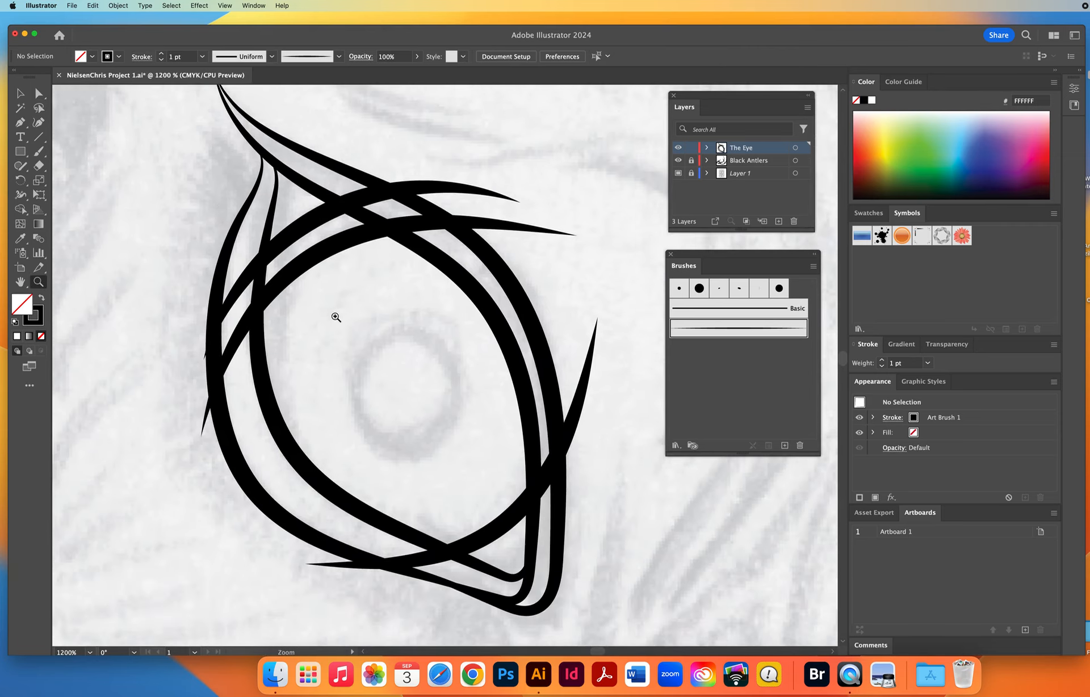
click(19, 96)
drag(469, 498, 408, 304)
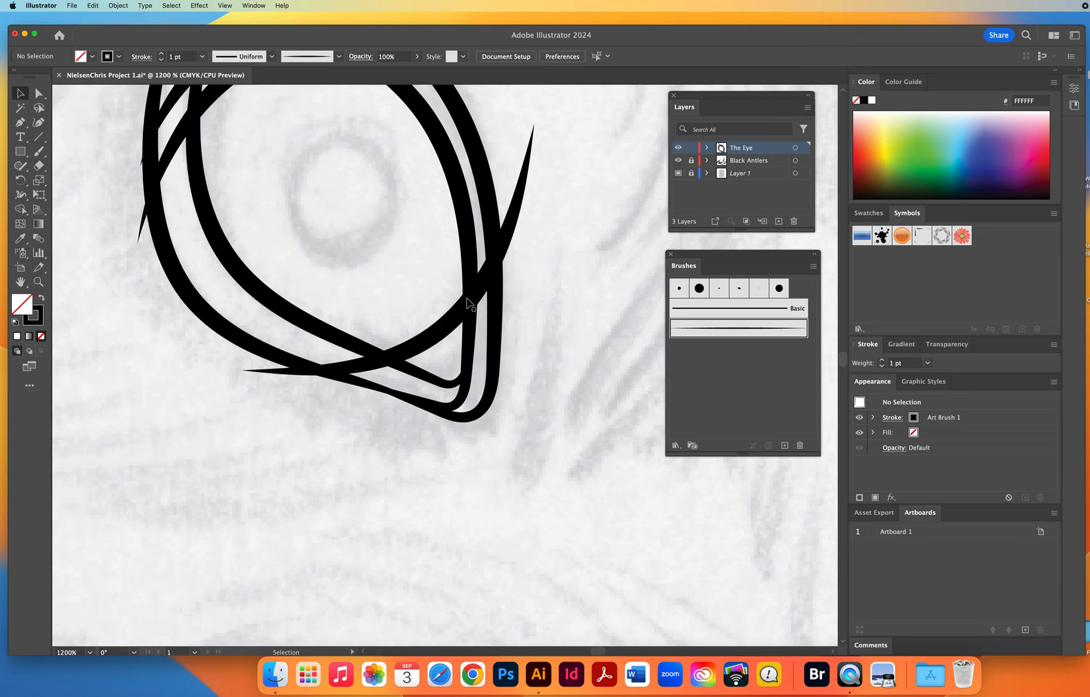
click(513, 166)
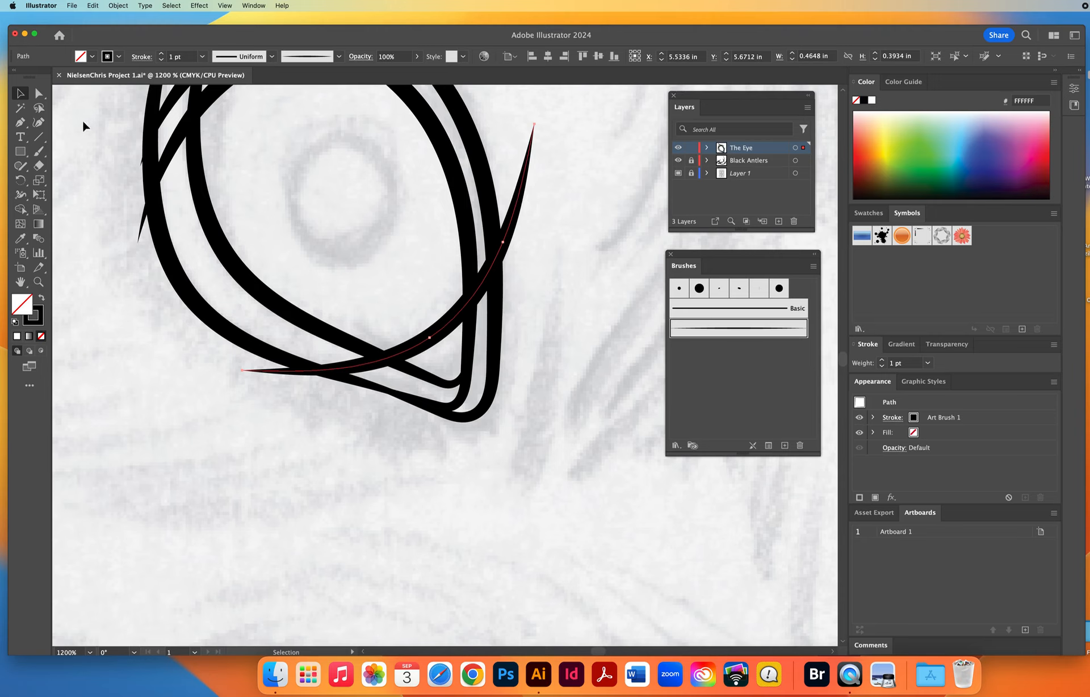
Try to trim the protruding upper end of the selected corner stroke with a resized Eraser, and undo the erasure.
click(39, 166)
click(21, 93)
click(39, 165)
key(bracketright)
key(bracketright)
key(bracketright)
key(bracketright)
key(bracketright)
key(bracketright)
key(bracketright)
key(bracketright)
key(bracketright)
key(bracketright)
key(bracketright)
key(bracketleft)
key(bracketleft)
key(bracketleft)
key(bracketleft)
key(bracketleft)
key(bracketleft)
key(bracketleft)
key(bracketleft)
key(bracketleft)
drag(536, 123, 479, 329)
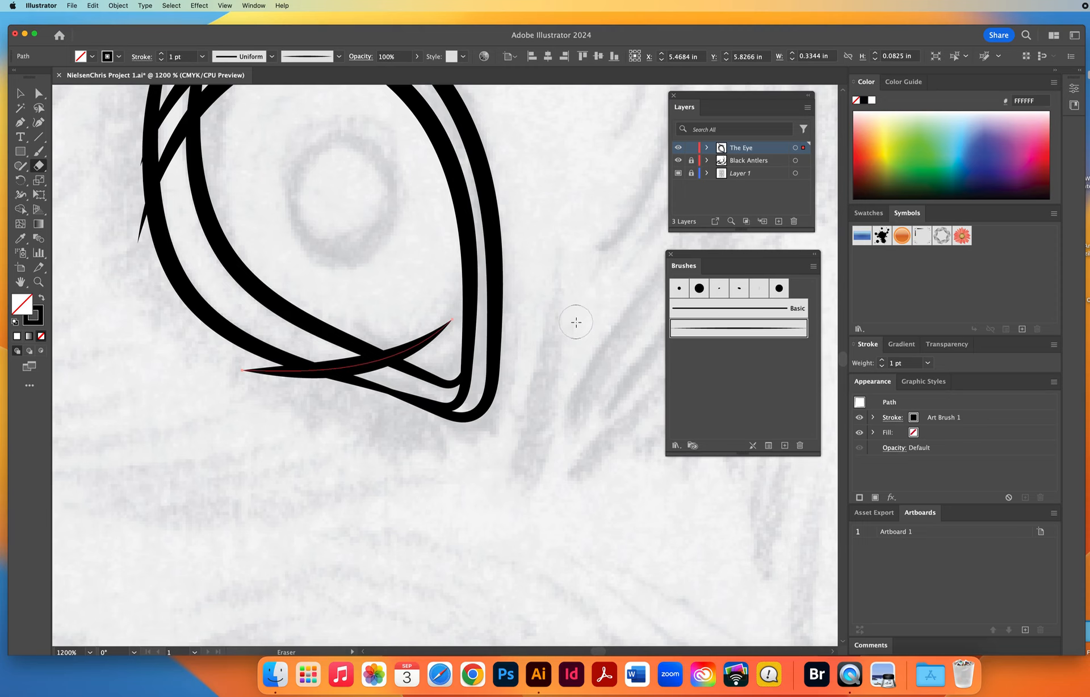
click(92, 5)
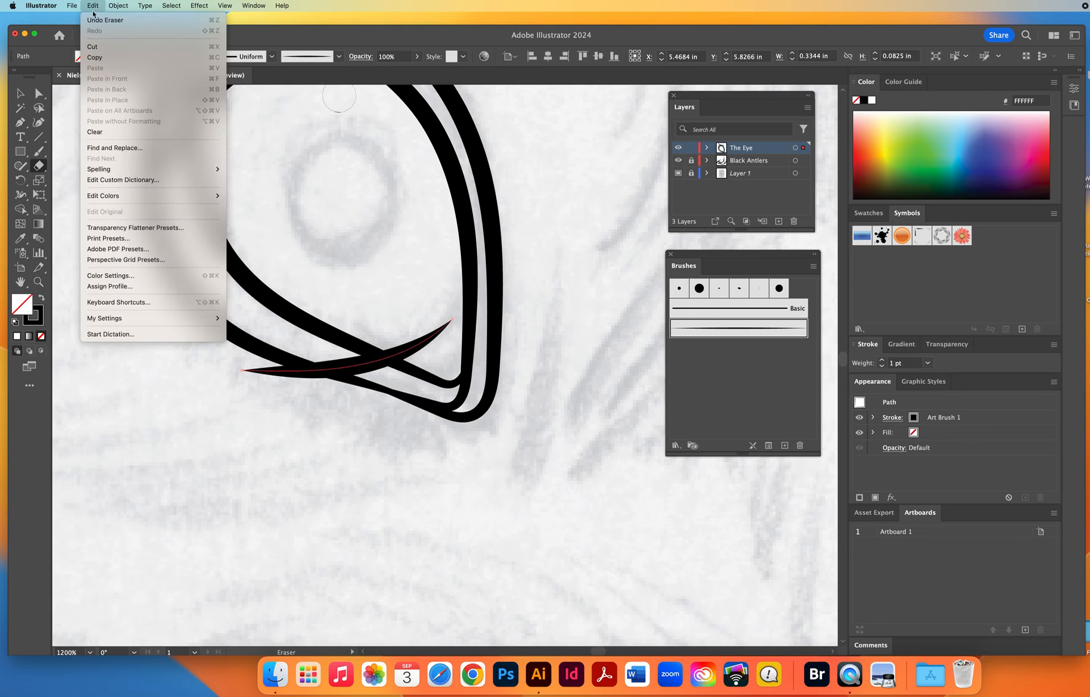
click(95, 18)
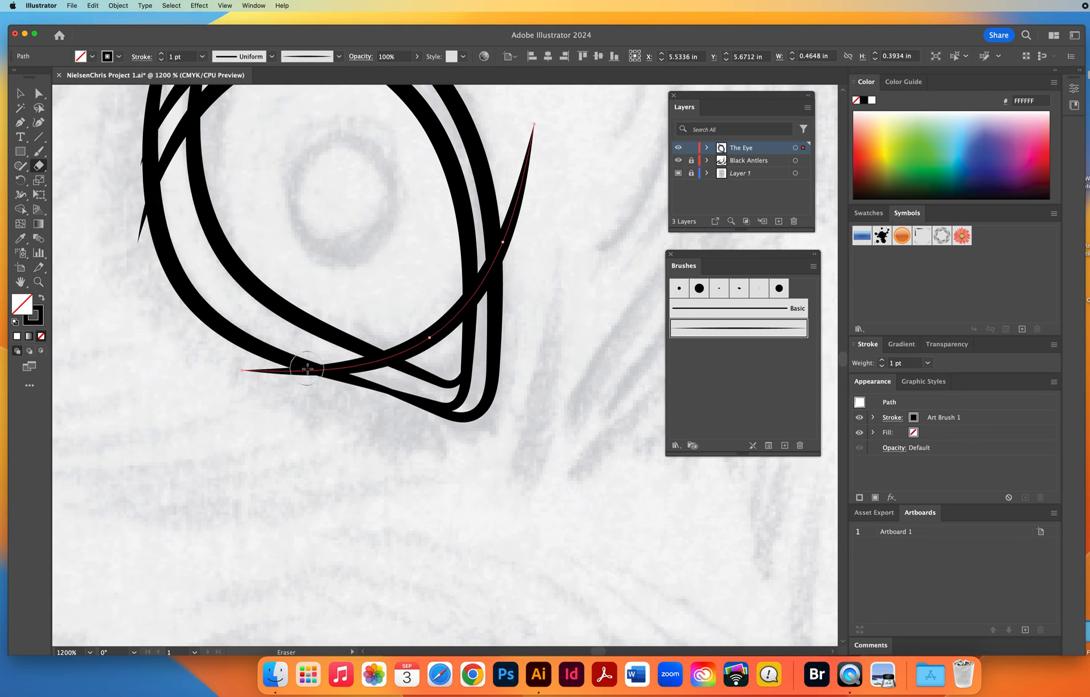
Expand the appearance of the selected lower corner stroke into a filled shape.
click(20, 93)
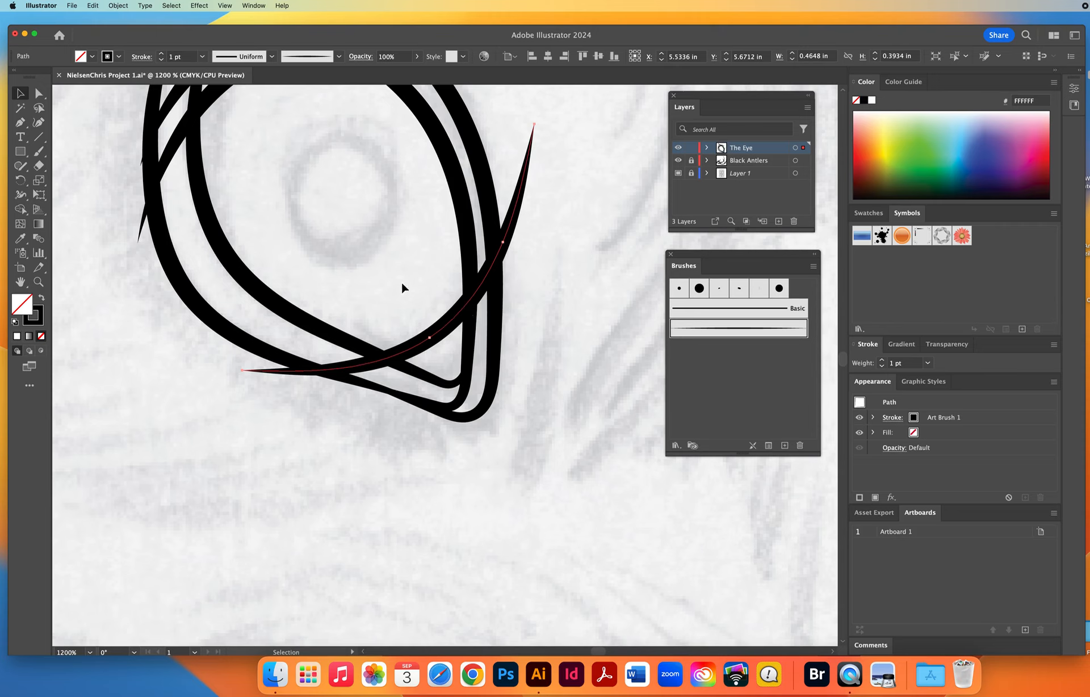
click(118, 5)
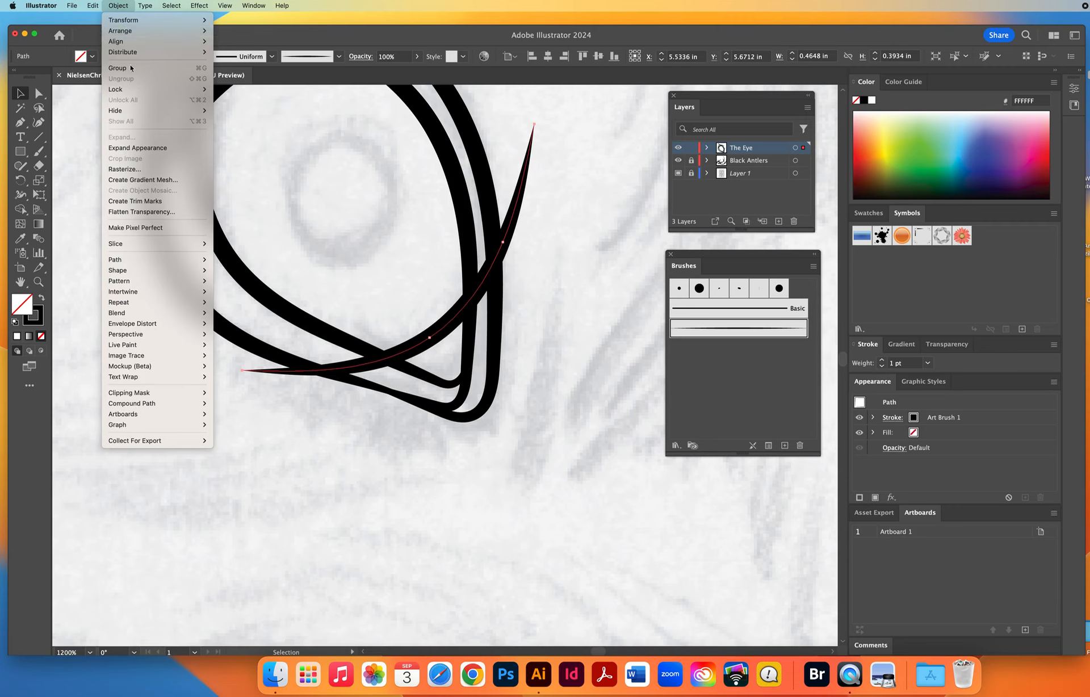
click(151, 148)
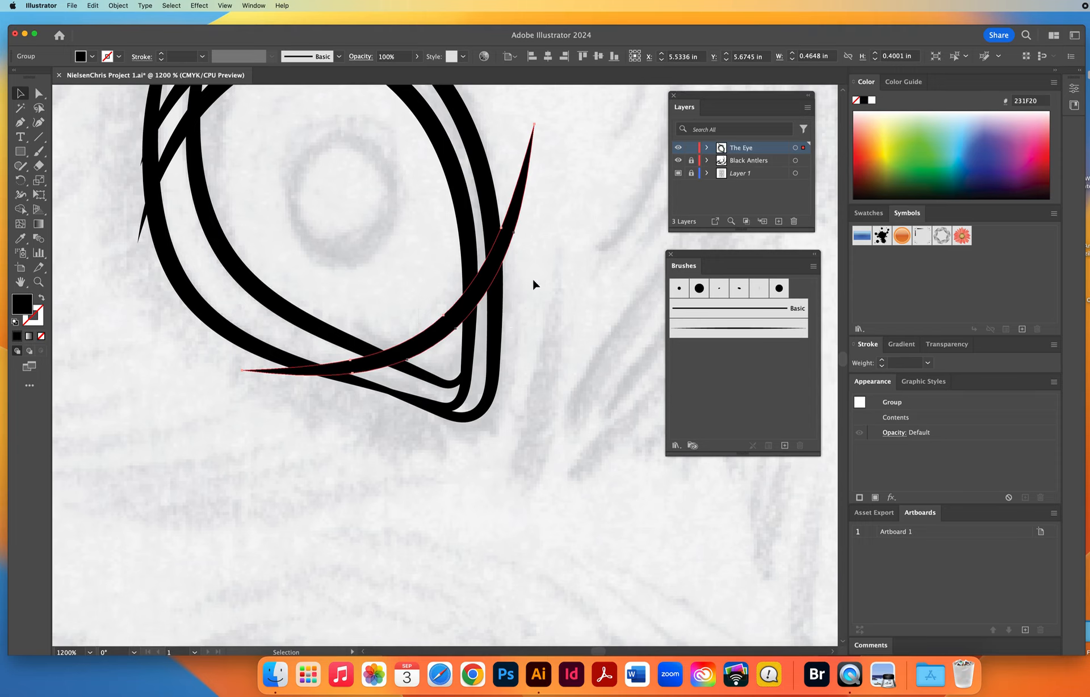
Erase both protruding ends of the expanded lower corner stroke up to the inner eye outline and deselect it.
drag(535, 283, 529, 370)
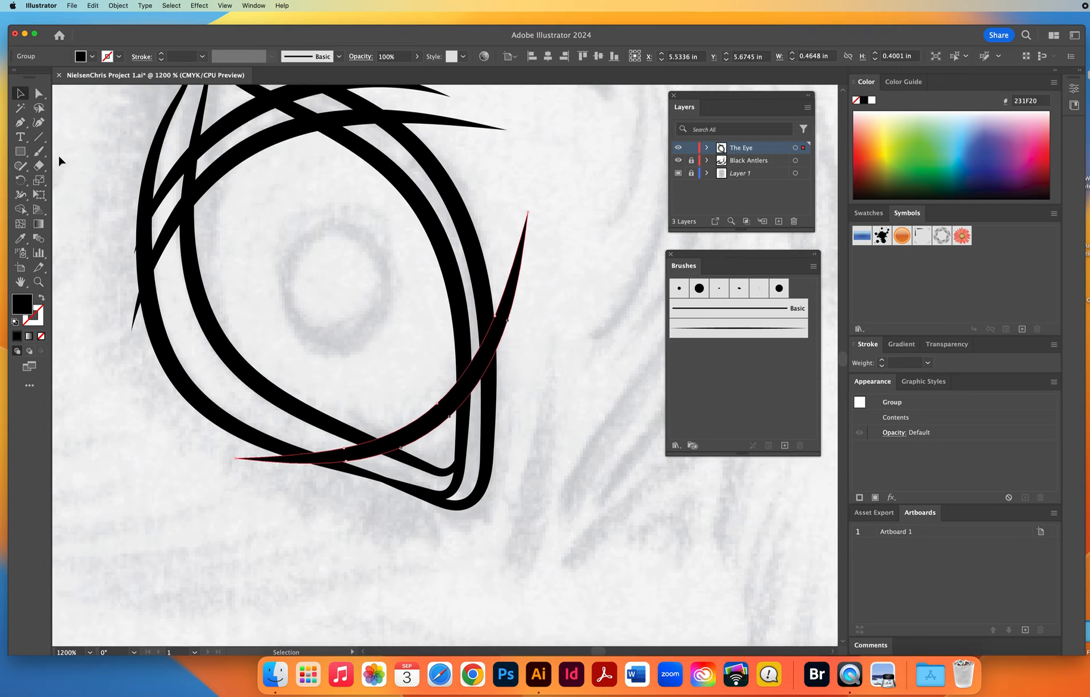
click(38, 165)
mouse_move(536, 193)
mouse_down()
mouse_move(539, 225)
mouse_move(523, 229)
mouse_move(530, 324)
mouse_move(517, 269)
mouse_move(508, 365)
mouse_move(503, 323)
mouse_move(489, 311)
mouse_move(480, 400)
mouse_up()
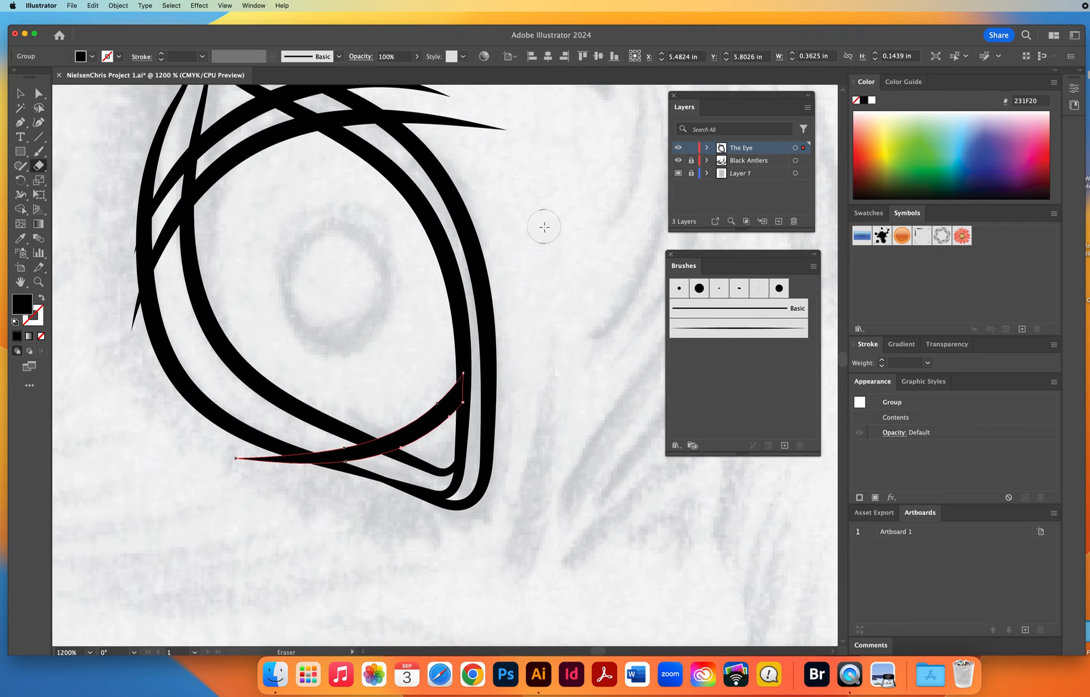
key(v)
key(shift+e)
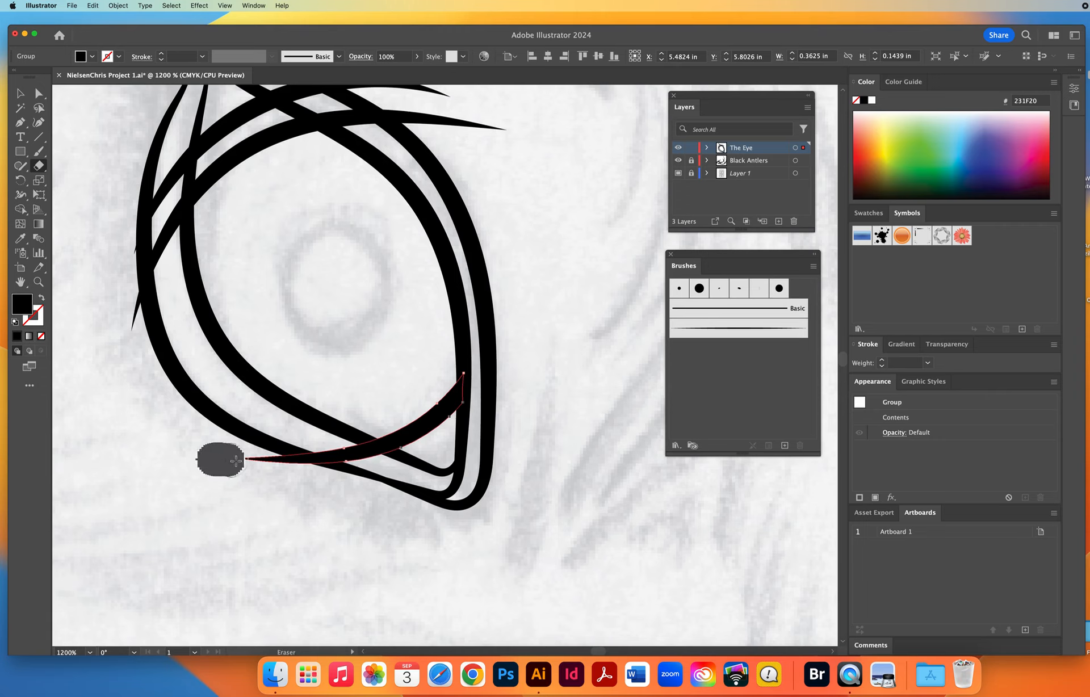
drag(205, 459, 389, 466)
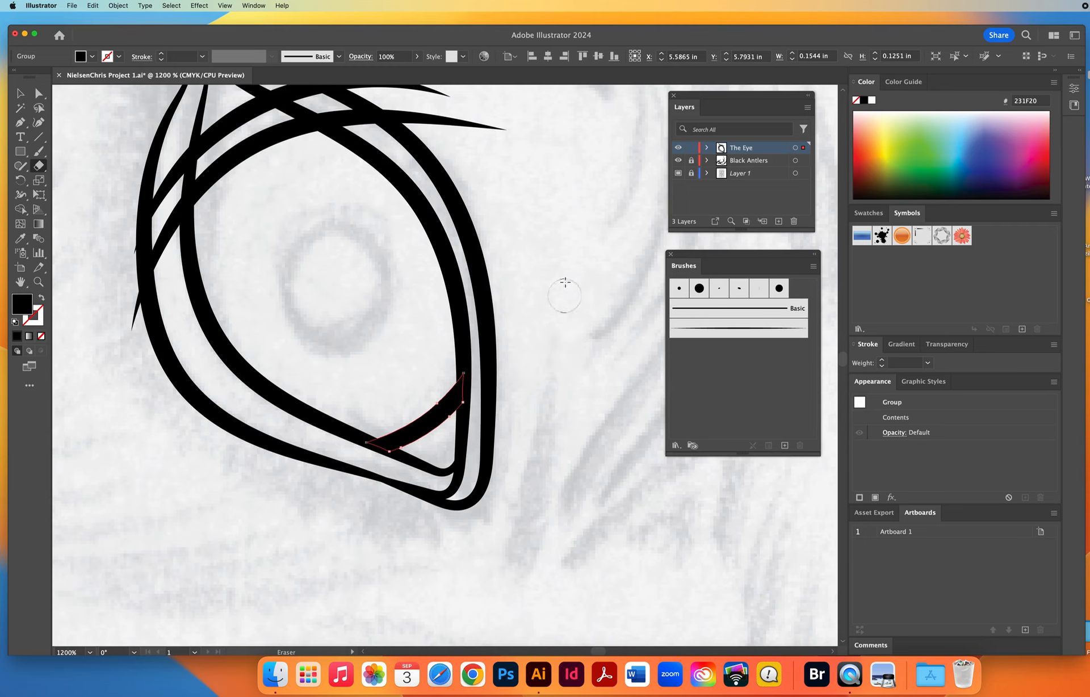
key(v)
click(603, 370)
key(shift+e)
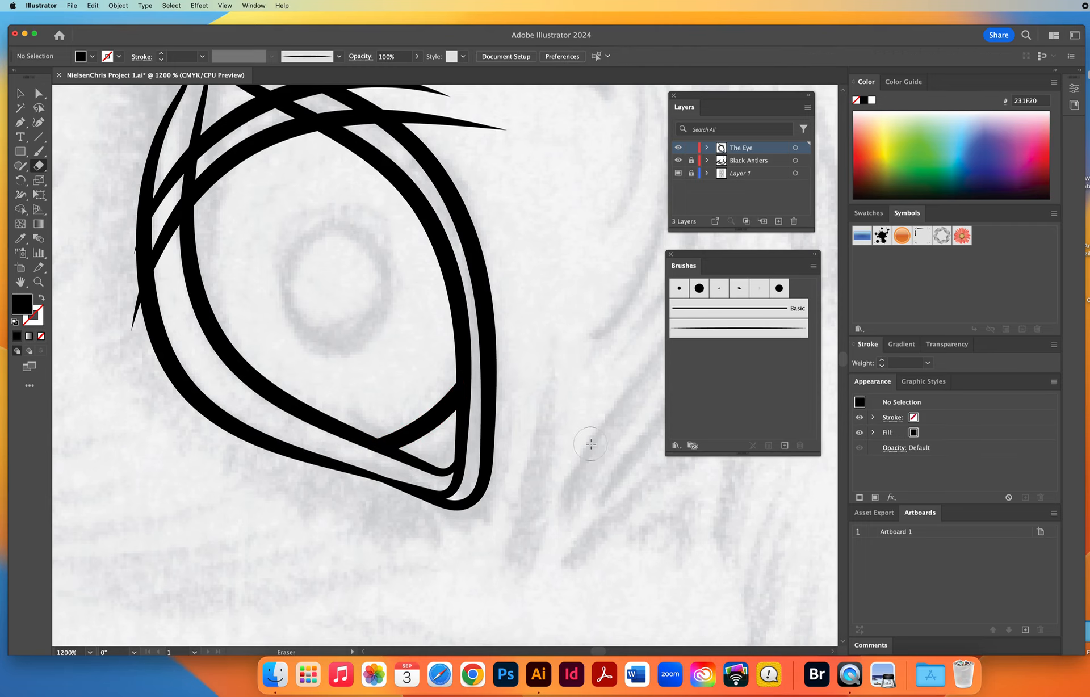
Select the two curved strokes crossing the top of the eye and expand their appearance into filled shapes.
scroll(304, 384, up, 5)
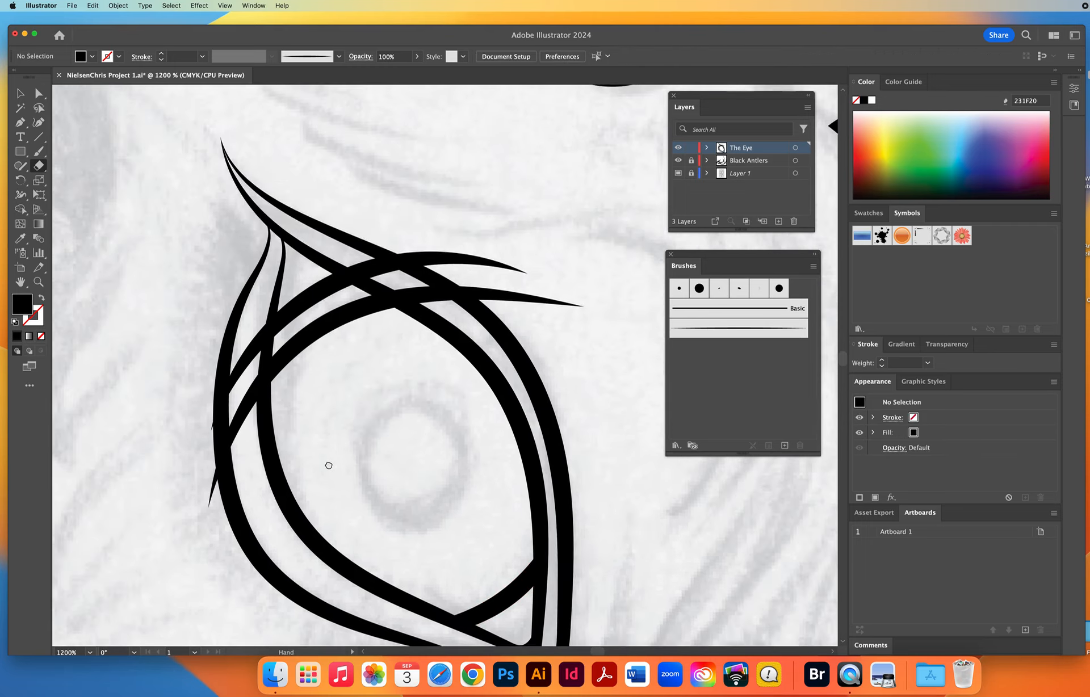
scroll(329, 465, left, 2)
key(v)
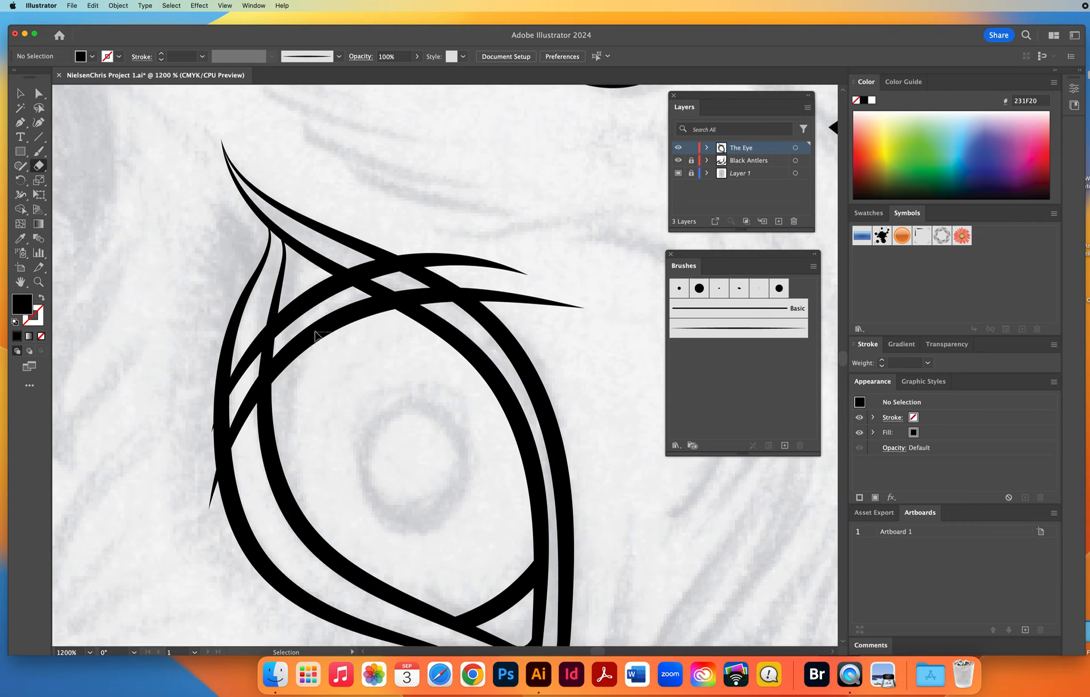
drag(332, 347, 293, 295)
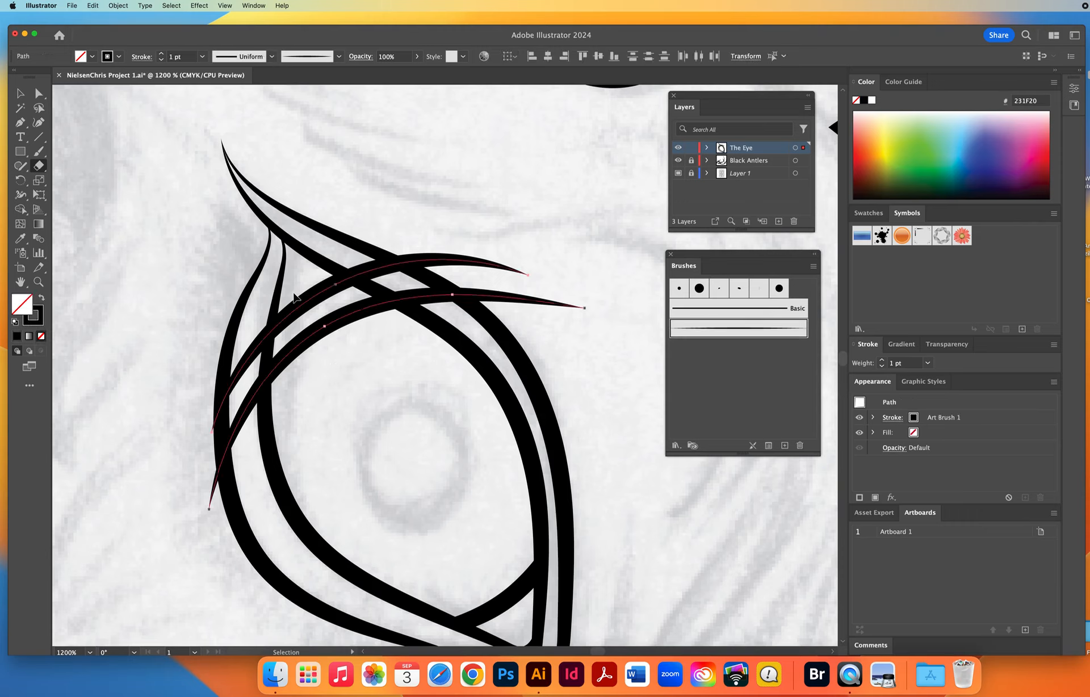
key(shift+e)
click(118, 5)
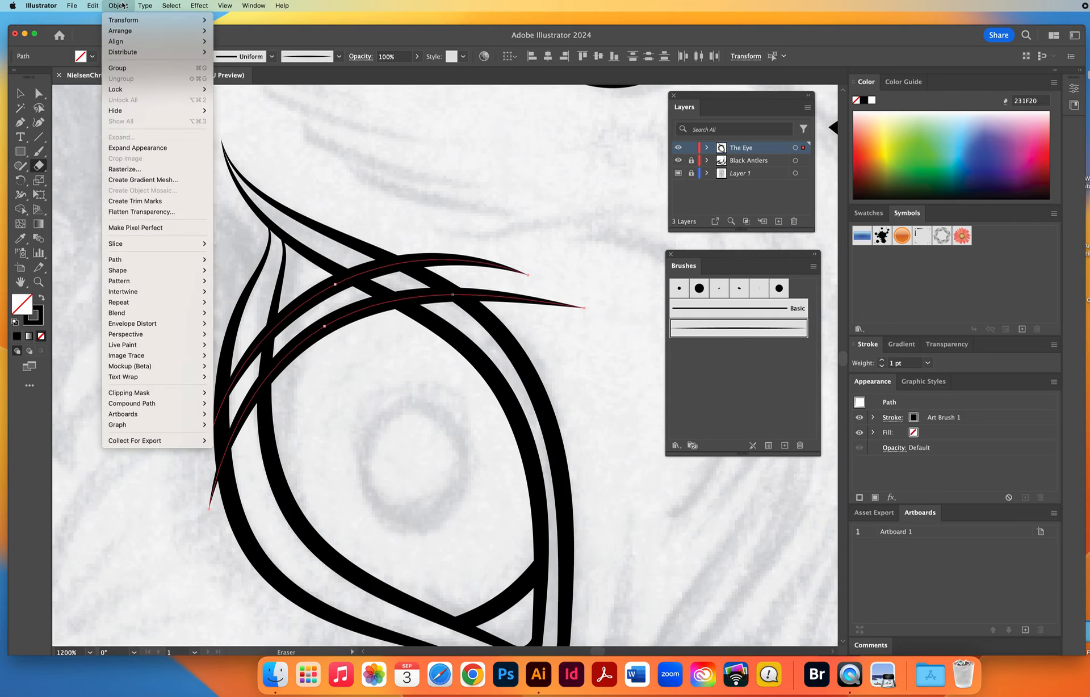
click(132, 147)
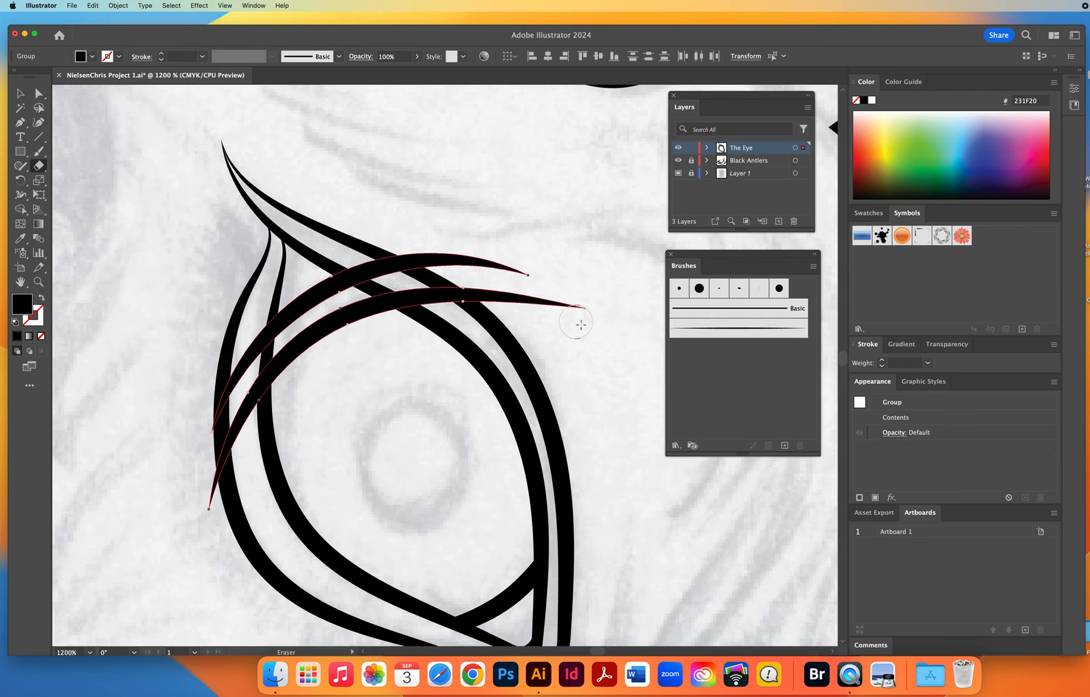
Erase the protruding ends of the two expanded upper strokes on both sides of the inner eye outline and deselect them.
mouse_move(587, 321)
mouse_down()
mouse_move(423, 230)
mouse_move(369, 227)
mouse_move(358, 257)
mouse_move(343, 258)
mouse_move(487, 310)
mouse_move(456, 331)
mouse_up()
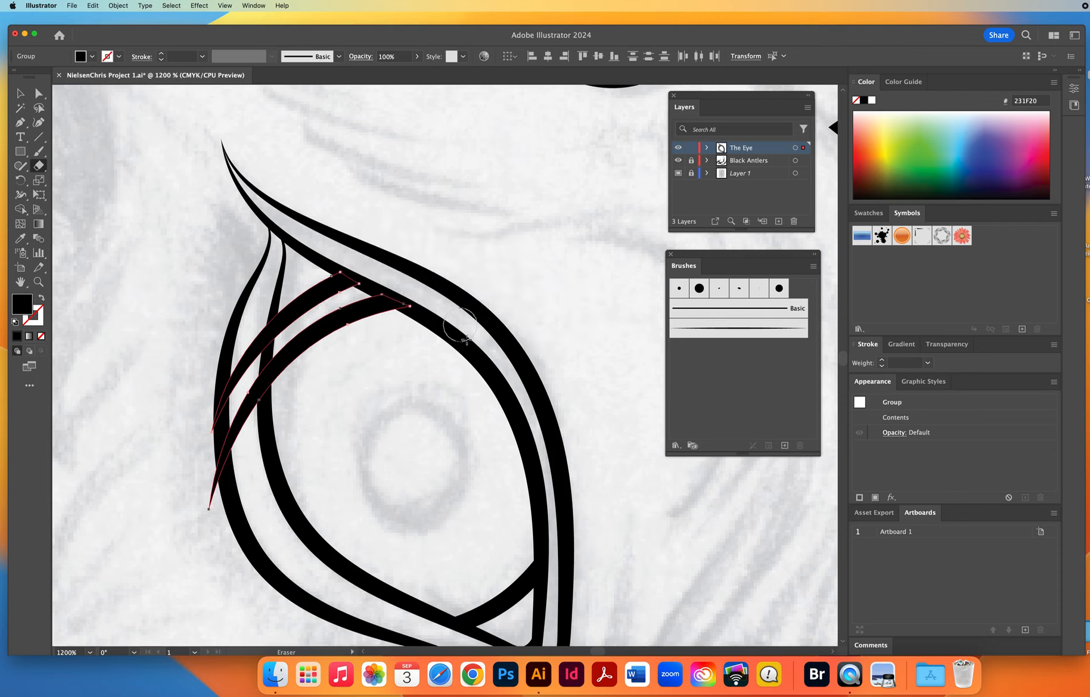
mouse_move(201, 542)
mouse_down()
mouse_move(209, 355)
mouse_move(233, 500)
mouse_move(242, 367)
mouse_move(254, 432)
mouse_move(261, 289)
mouse_up()
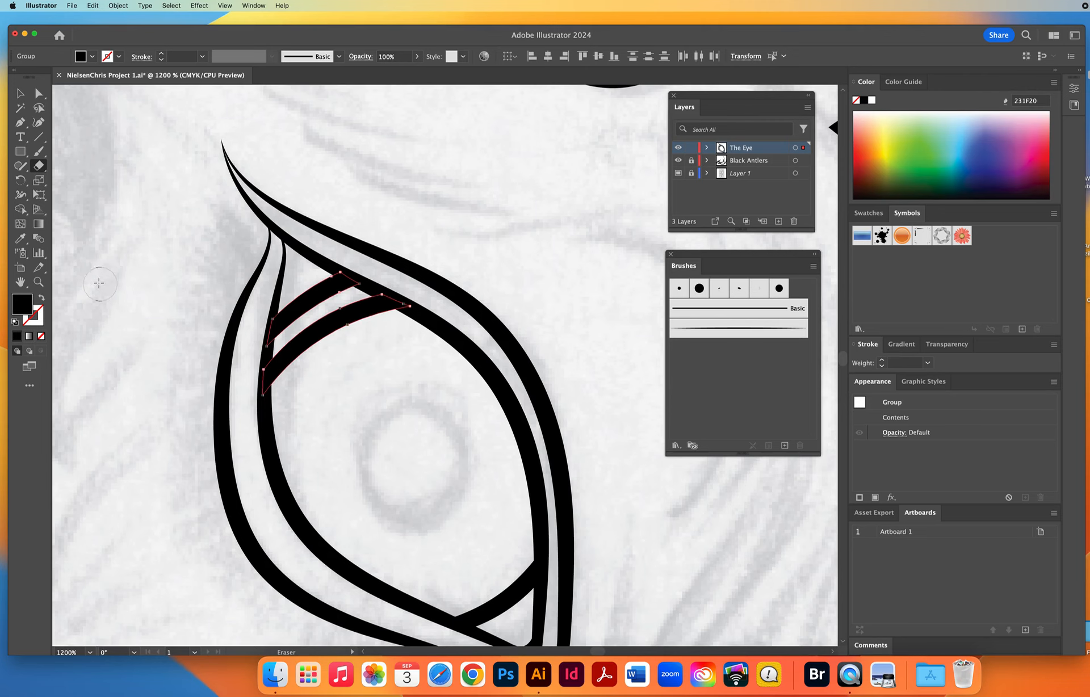
click(38, 282)
alt+click(461, 423)
alt+click(461, 423)
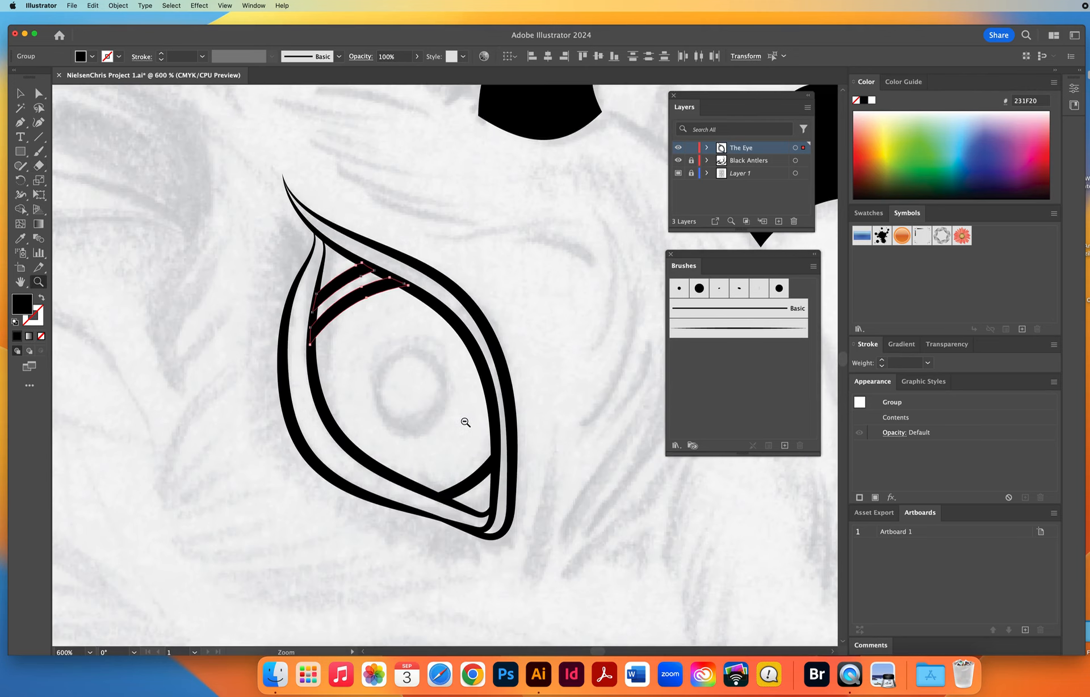
alt+click(461, 423)
alt+click(462, 423)
alt+click(462, 423)
super+click(505, 381)
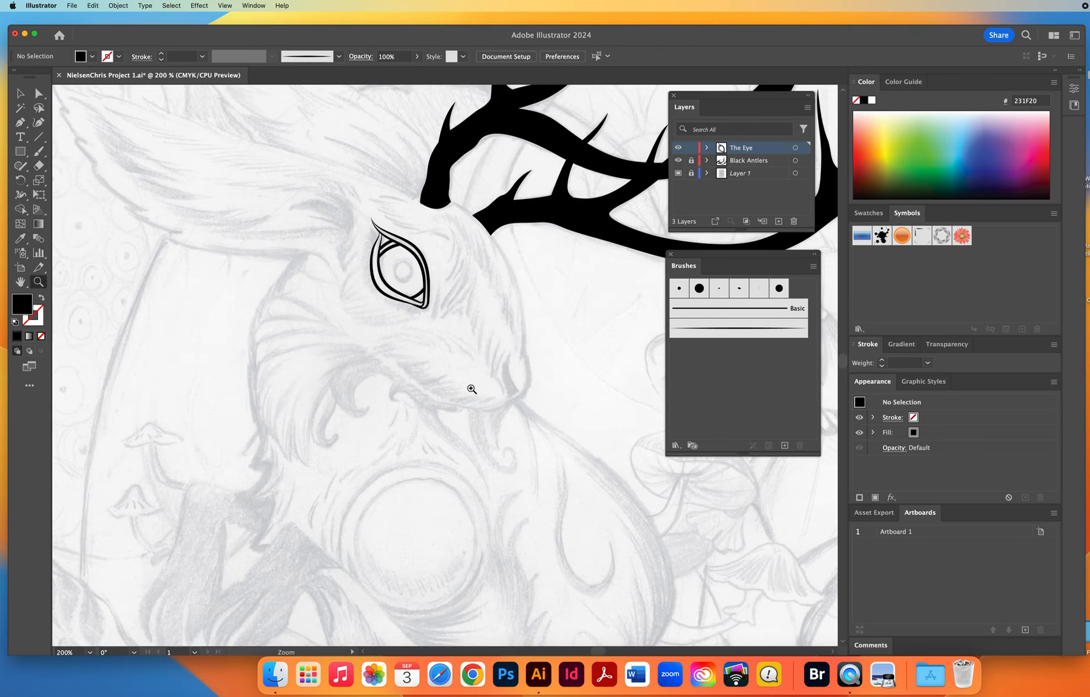
Draw a black-filled ellipse about 0.18 by 0.19 in over the sketched pupil with the Ellipse tool.
click(457, 391)
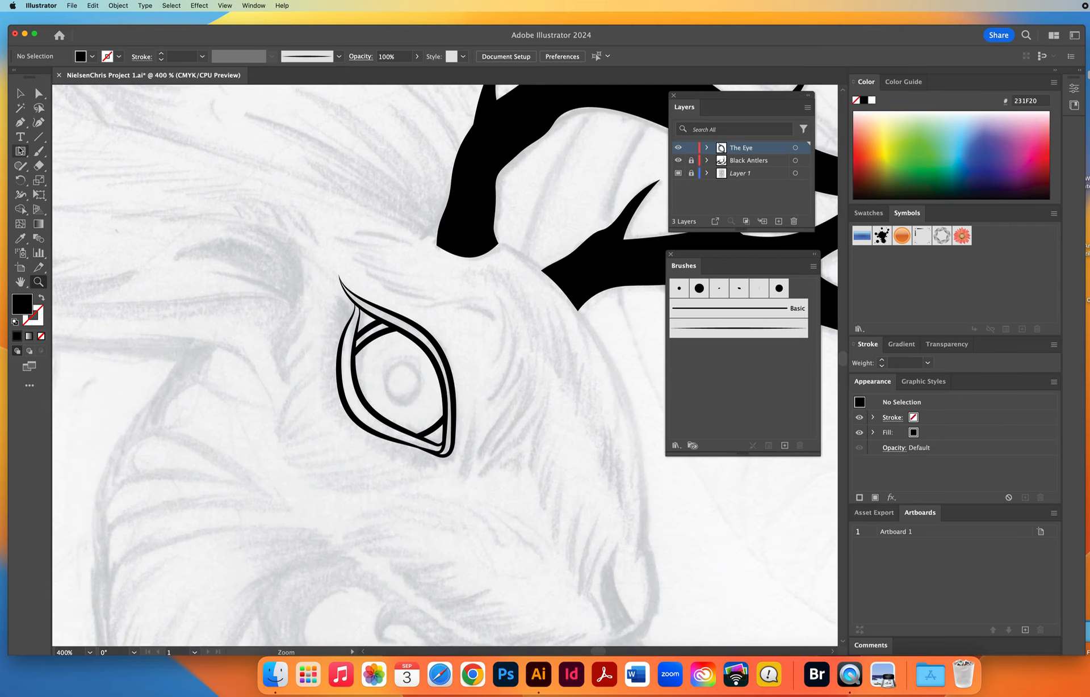
drag(20, 151, 76, 181)
drag(385, 363, 420, 403)
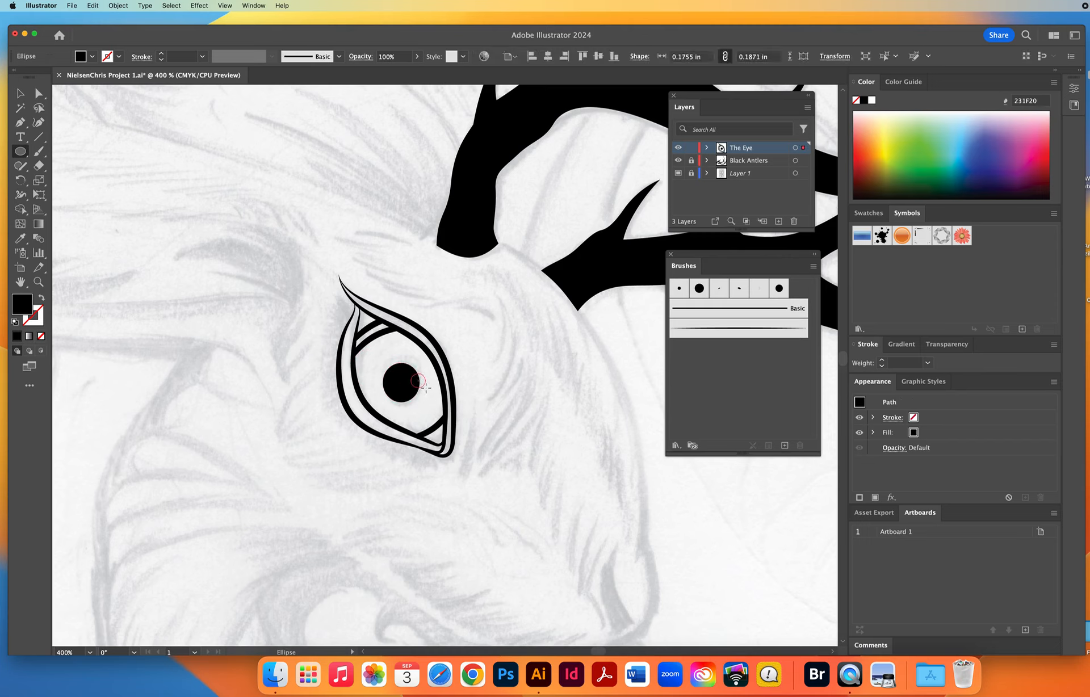
Draw a highlight circle about 0.07 in across on the pupil's right edge, with white fill and no stroke, and deselect it.
drag(426, 388, 423, 387)
key(d)
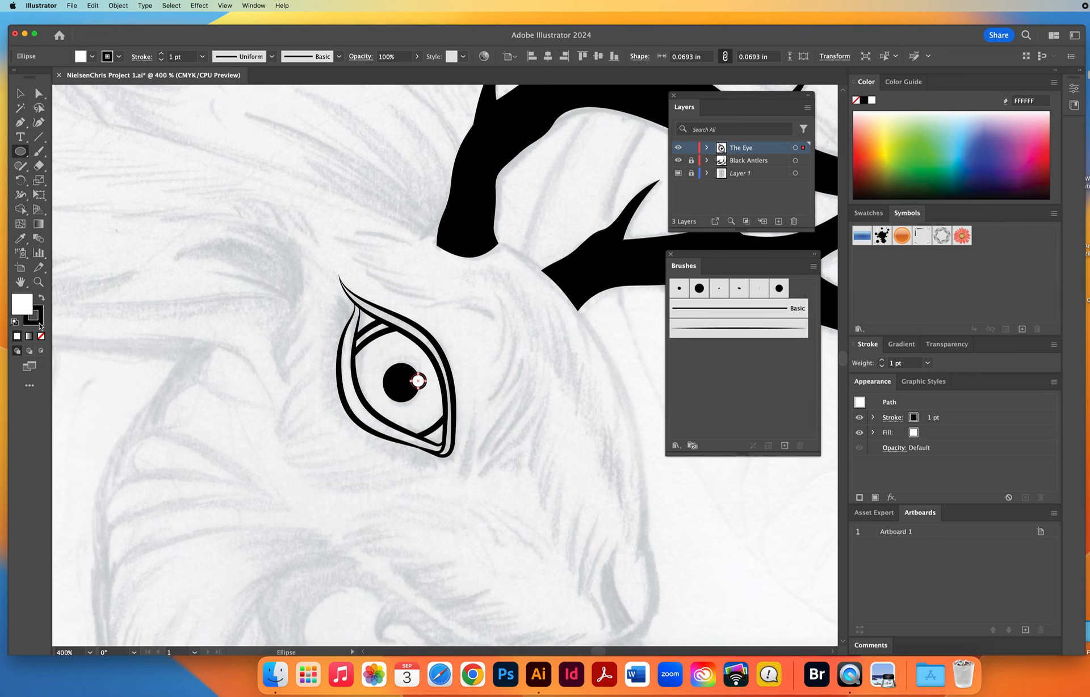
key(x)
key(slash)
click(20, 92)
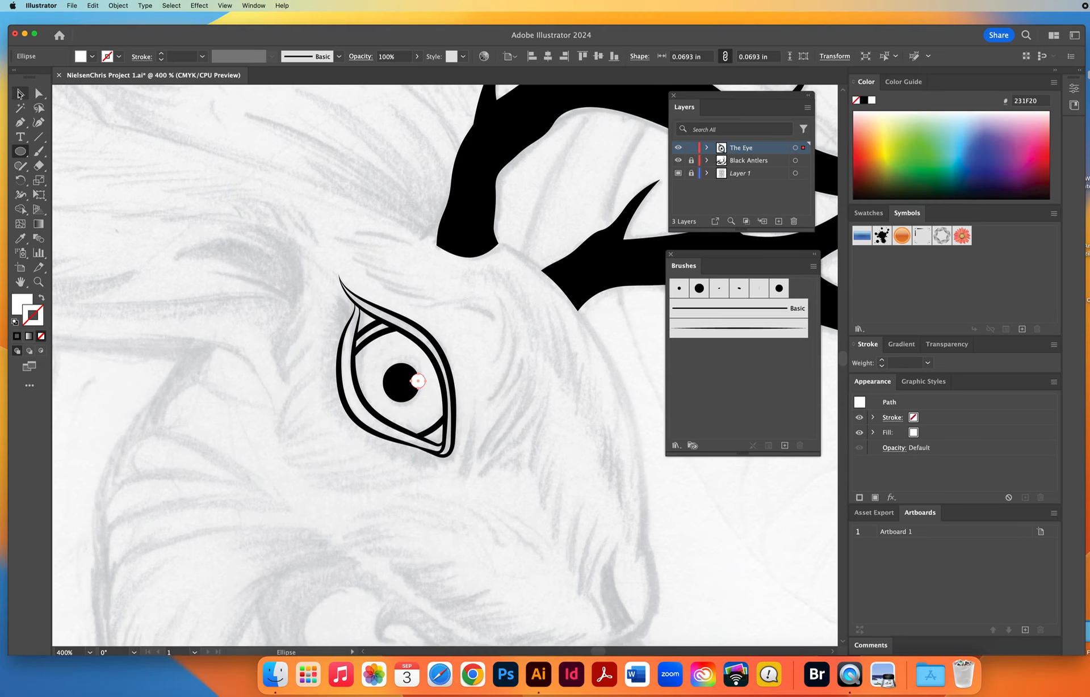
click(261, 306)
Lock the layer The Eye and add a new layer named Hair Lines with the Light Red layer color.
click(38, 281)
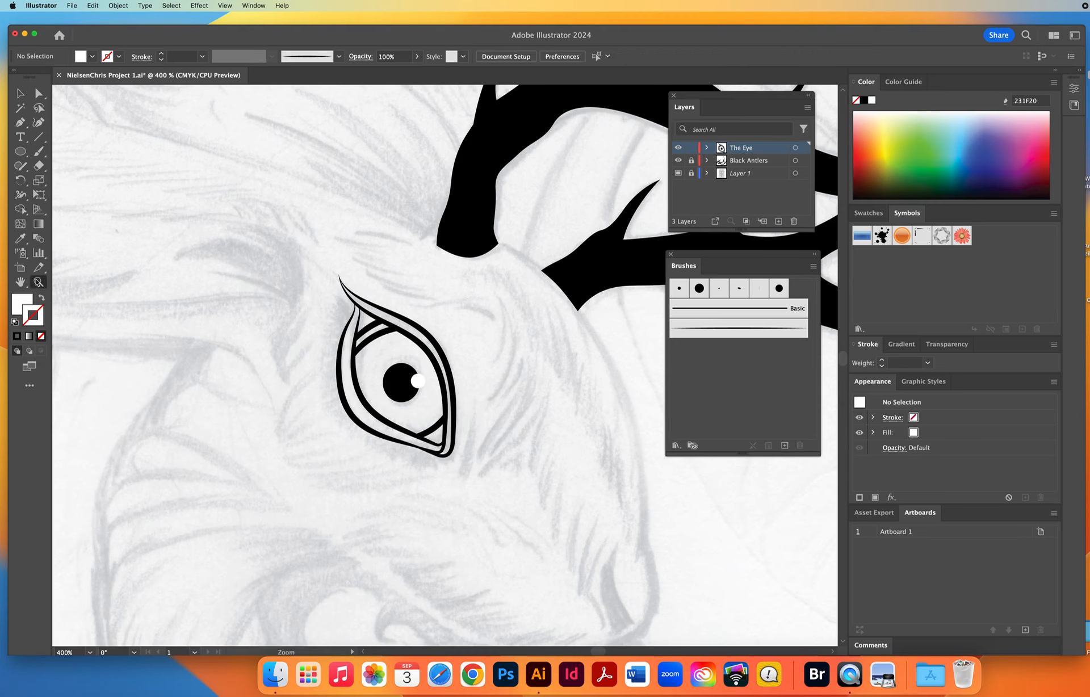
alt+click(488, 425)
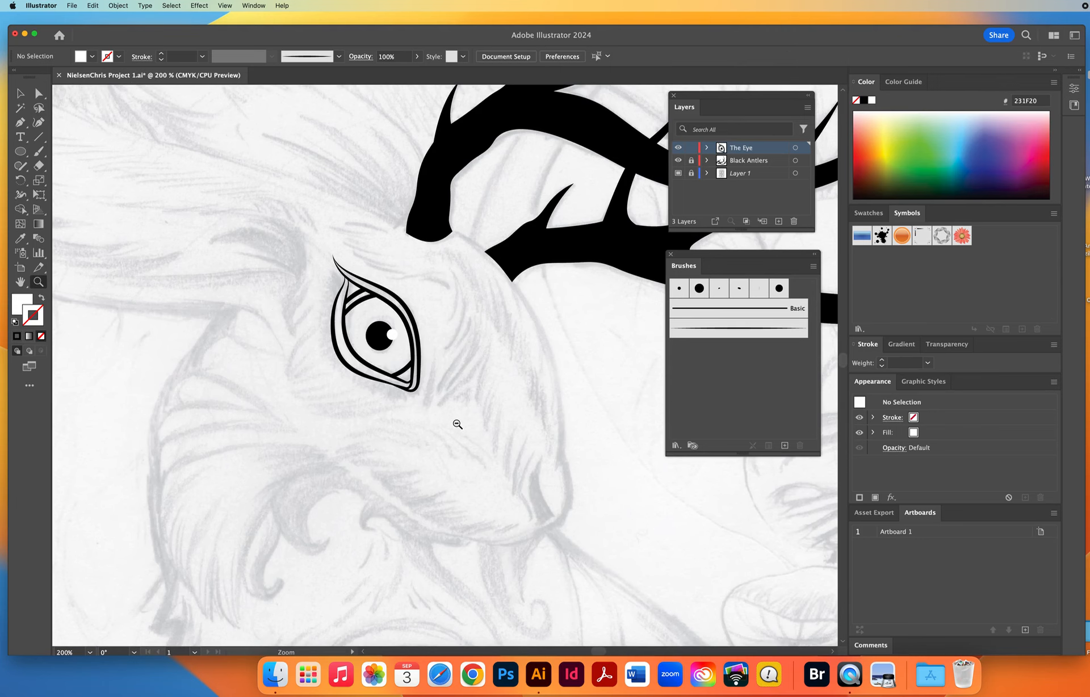
alt+click(457, 423)
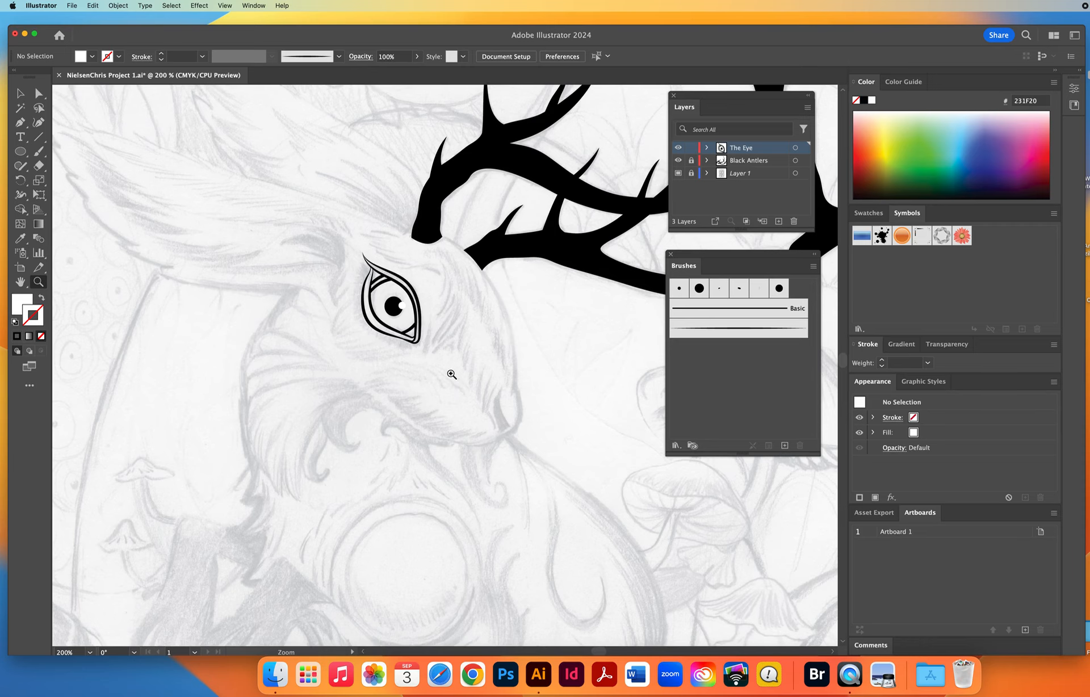
click(691, 148)
click(778, 221)
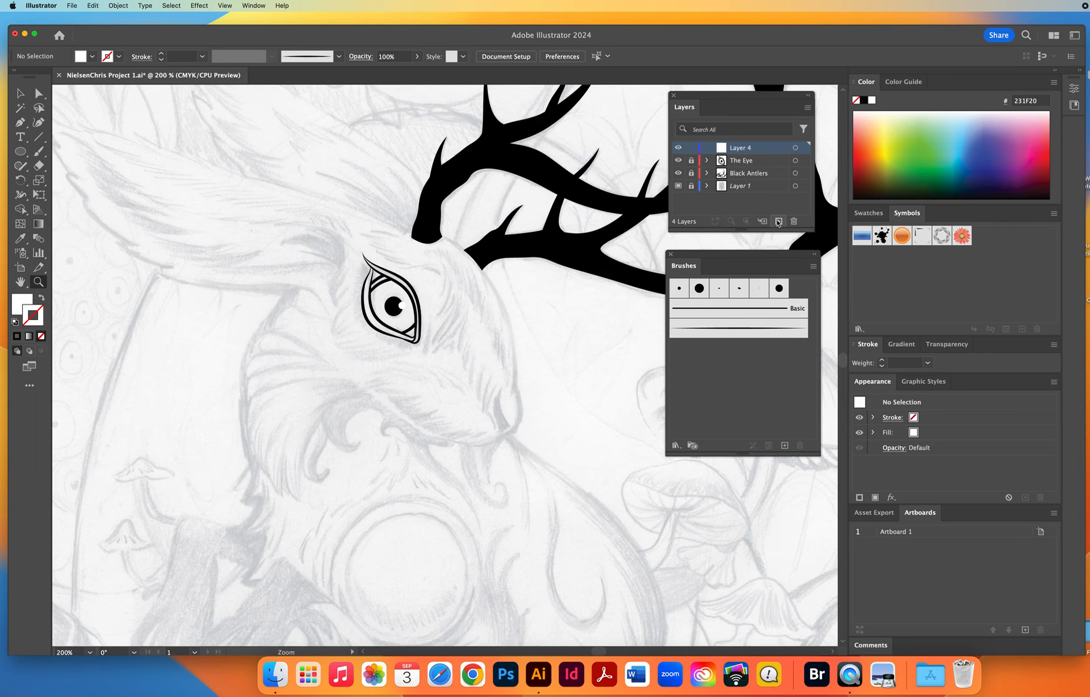
double_click(763, 149)
click(712, 326)
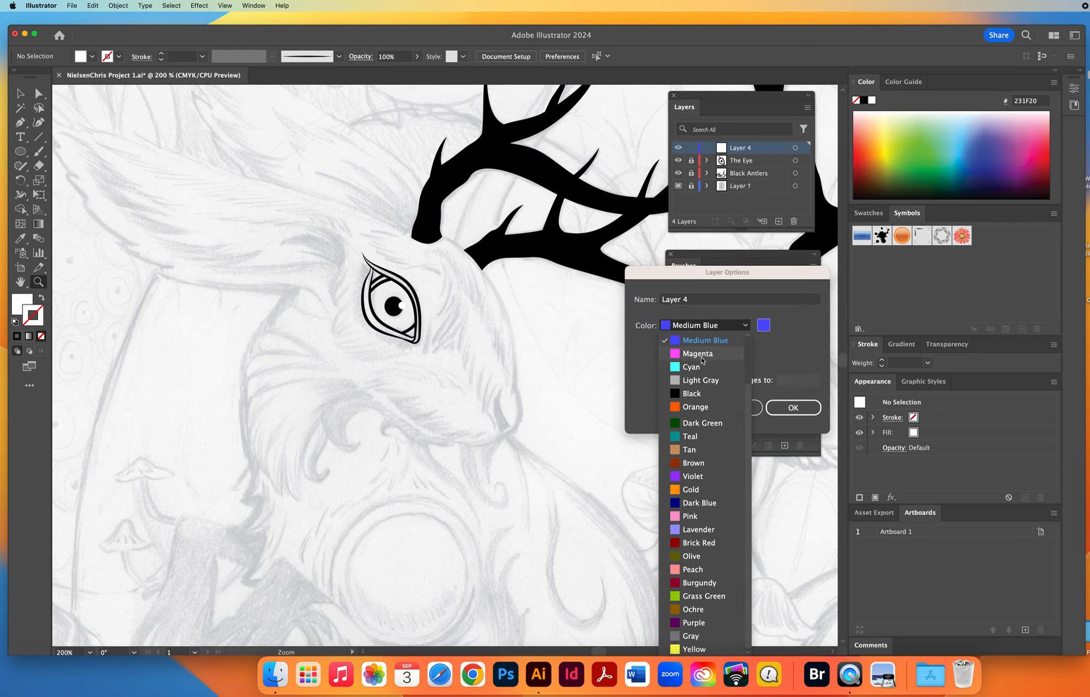
scroll(749, 364, up, 3)
click(703, 366)
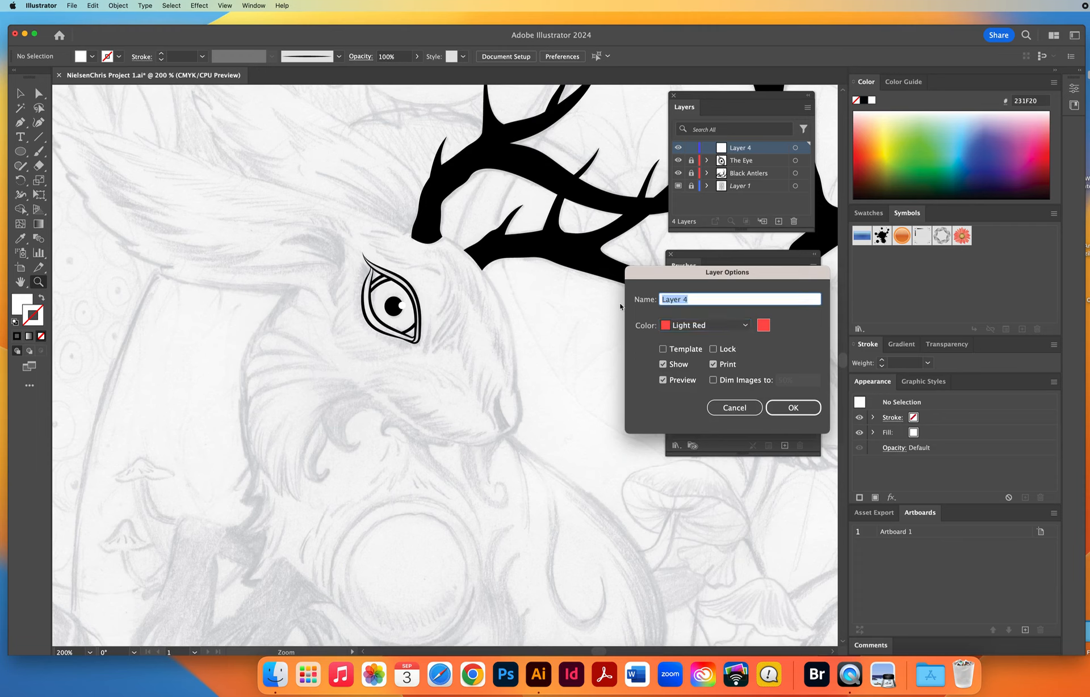
text(Hair Lines)
click(786, 407)
Paint tapered 1 pt hair strokes beside the eye's lower right corner using the tapered art brush, black stroke and no fill.
key(d)
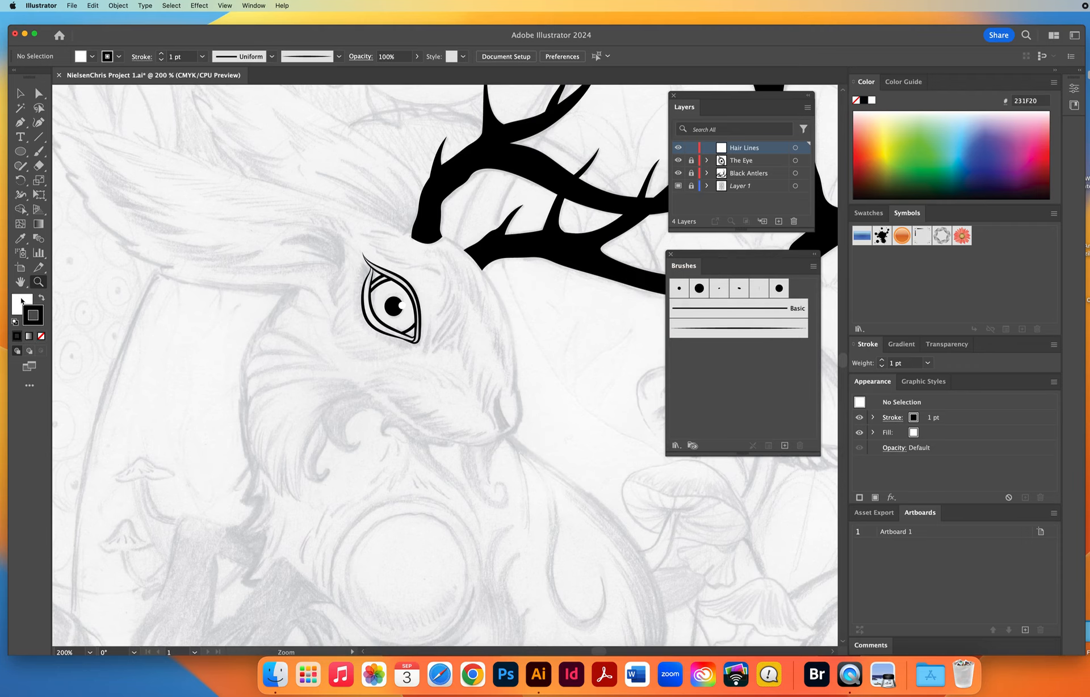
click(21, 304)
key(slash)
click(415, 353)
drag(421, 354, 352, 345)
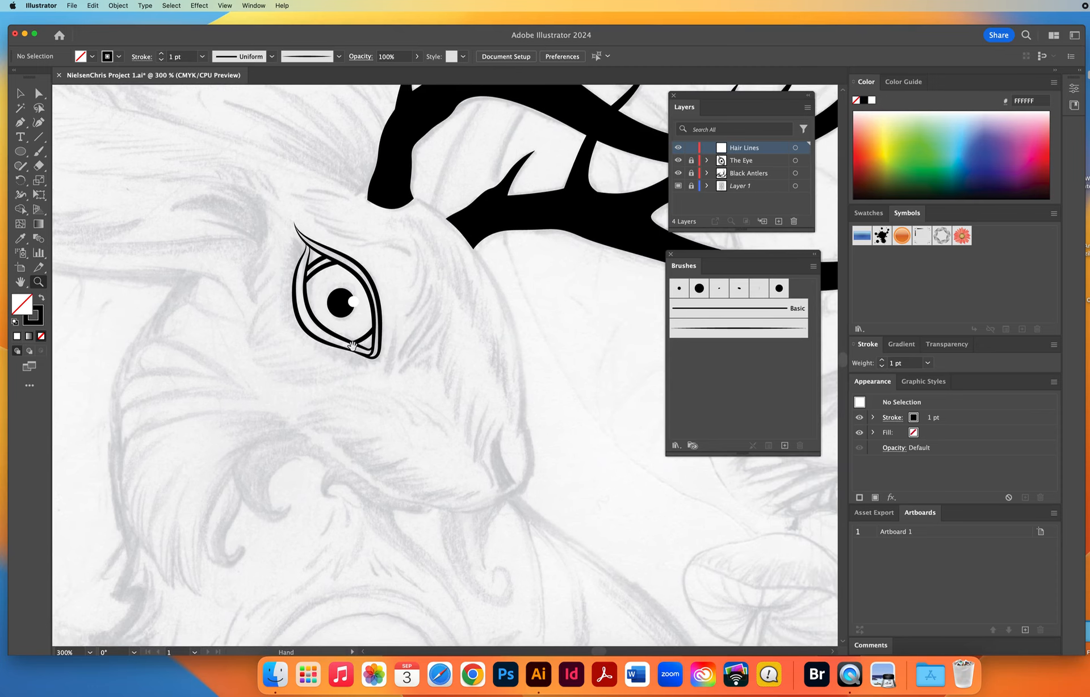
click(39, 151)
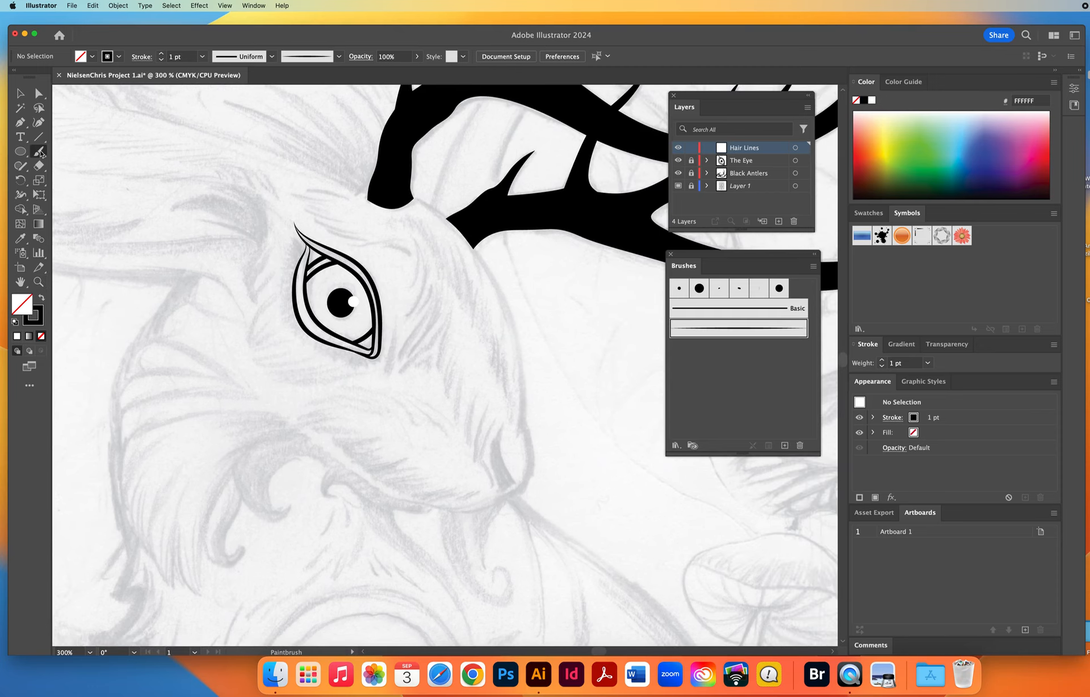
click(707, 333)
drag(394, 342, 385, 374)
drag(411, 362, 401, 381)
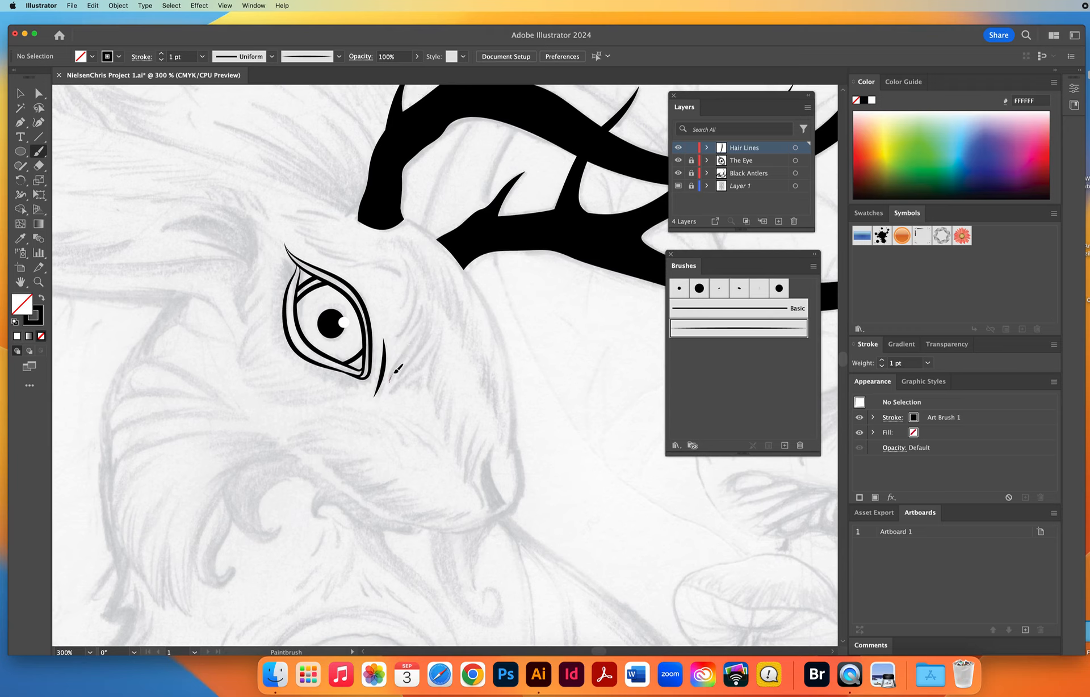
mouse_move(421, 336)
mouse_down()
mouse_move(431, 304)
mouse_move(407, 364)
mouse_move(430, 333)
mouse_move(432, 289)
mouse_up()
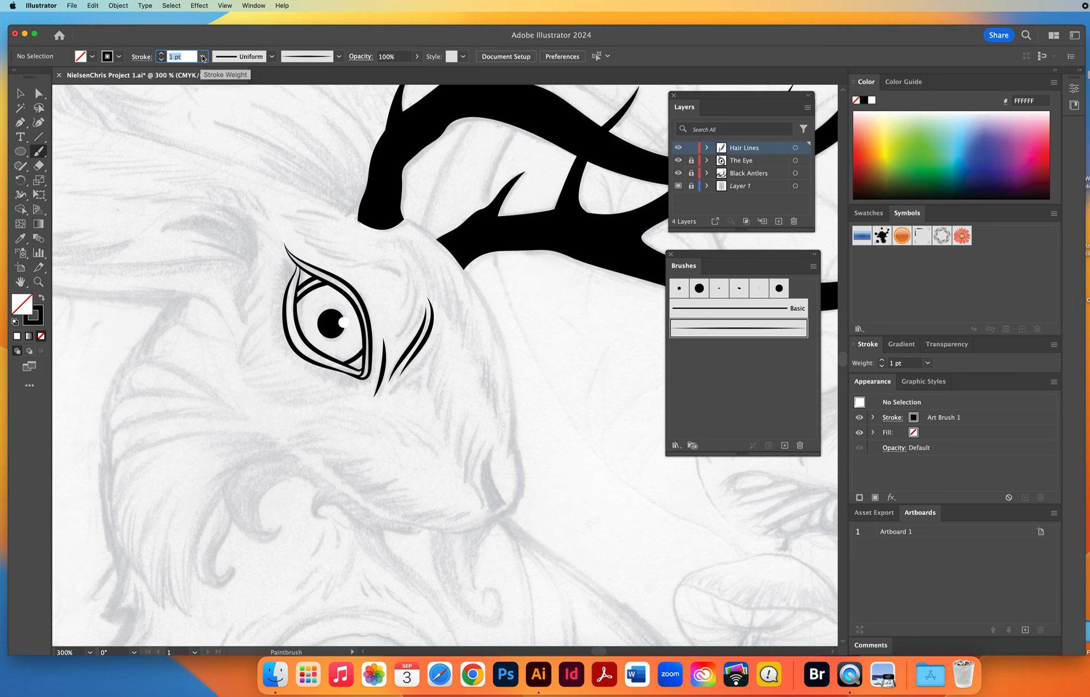
Set the stroke weight to 0.75 pt and paint hair strokes to the right of the eye and curving up toward the brow.
click(202, 56)
click(222, 96)
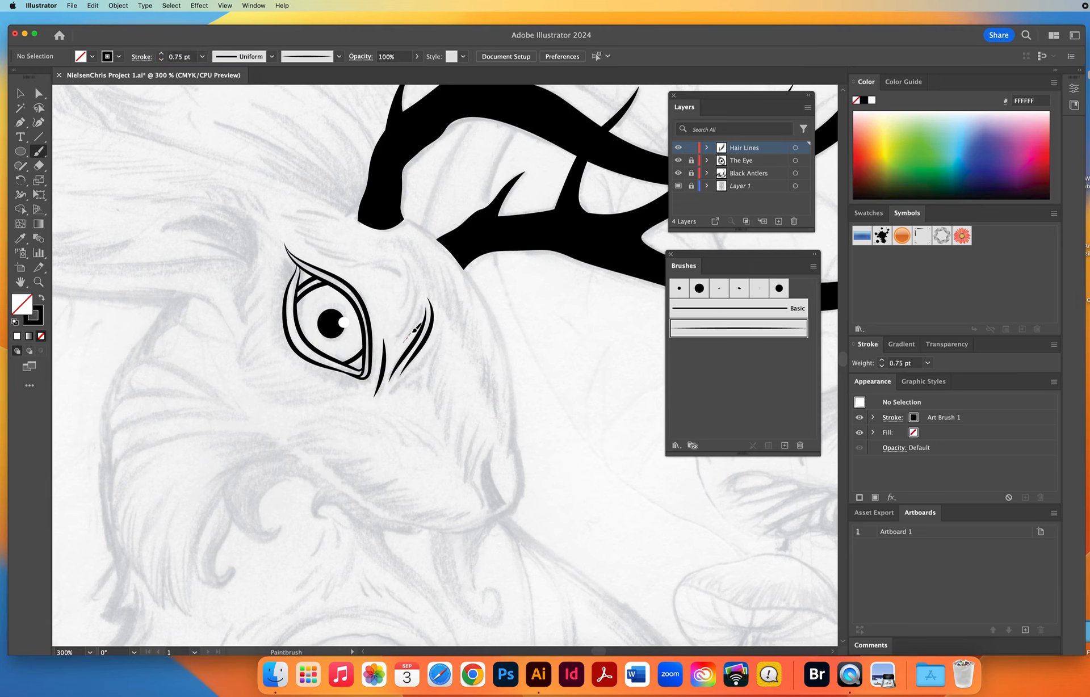
mouse_move(414, 334)
mouse_down()
mouse_move(423, 295)
mouse_move(399, 334)
mouse_move(418, 301)
mouse_move(401, 257)
mouse_up()
Set the stroke weight to 0.5 pt and paint finer hair strokes right of the eye and along the brow above it.
click(202, 56)
click(221, 82)
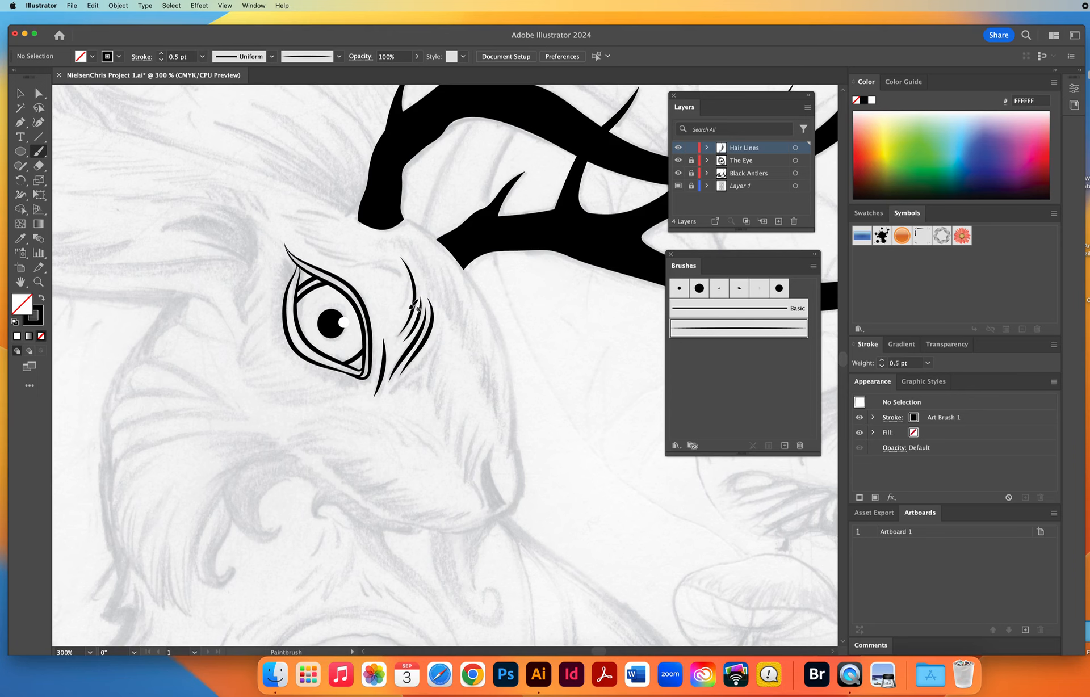
mouse_move(407, 302)
mouse_down()
mouse_move(401, 263)
mouse_move(404, 280)
mouse_move(396, 267)
mouse_move(377, 268)
mouse_move(393, 258)
mouse_move(344, 267)
mouse_move(307, 251)
mouse_move(356, 261)
mouse_up()
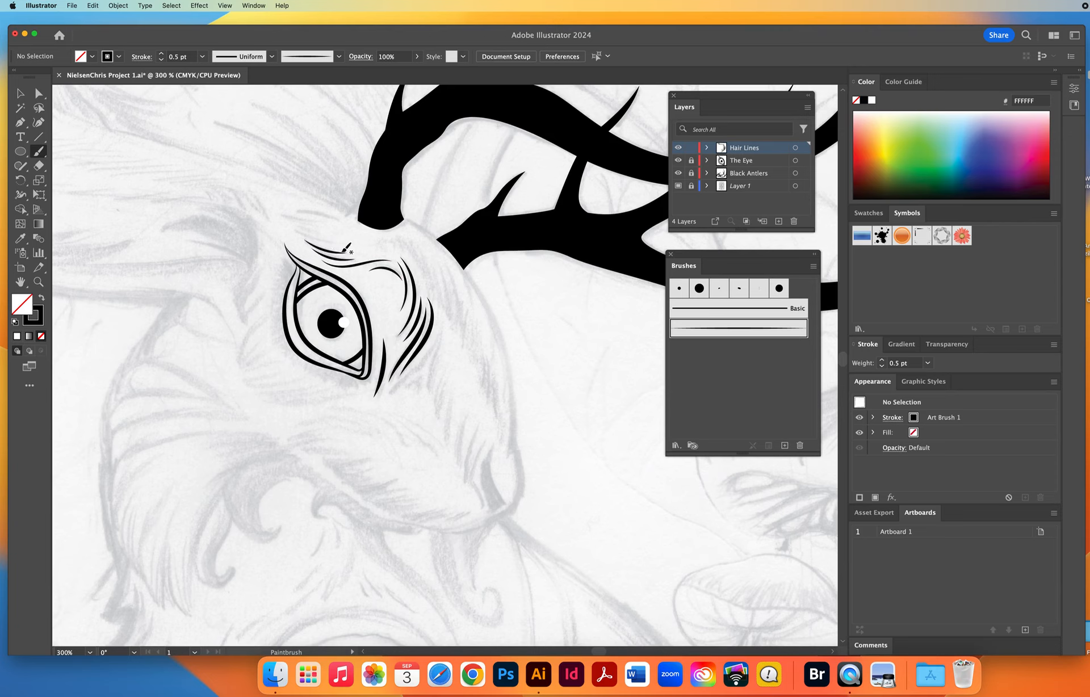
mouse_move(293, 230)
mouse_down()
mouse_move(338, 242)
mouse_move(296, 227)
mouse_move(325, 233)
mouse_up()
Set the stroke weight to 0.75 pt and paint further hair strokes above the brow, toward the antler's base.
click(202, 56)
click(218, 93)
mouse_move(314, 217)
mouse_down()
mouse_move(334, 230)
mouse_move(309, 211)
mouse_move(356, 229)
mouse_up()
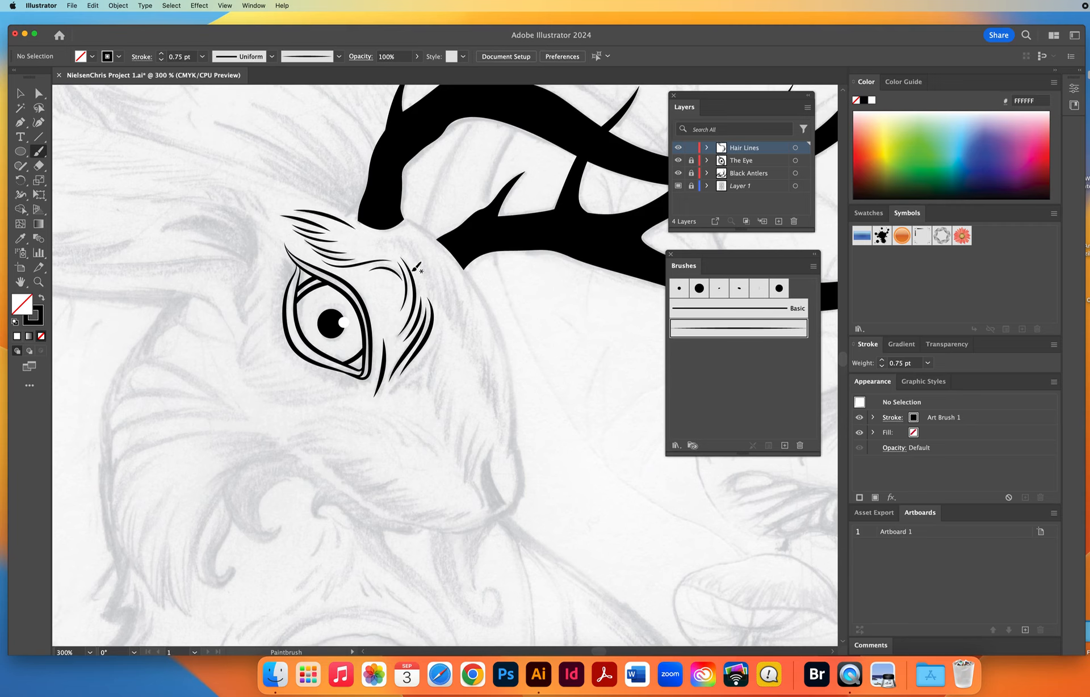
Set the stroke weight to 0.5 pt and paint fine hair strokes on the forehead between the brow and the antler bases.
click(200, 56)
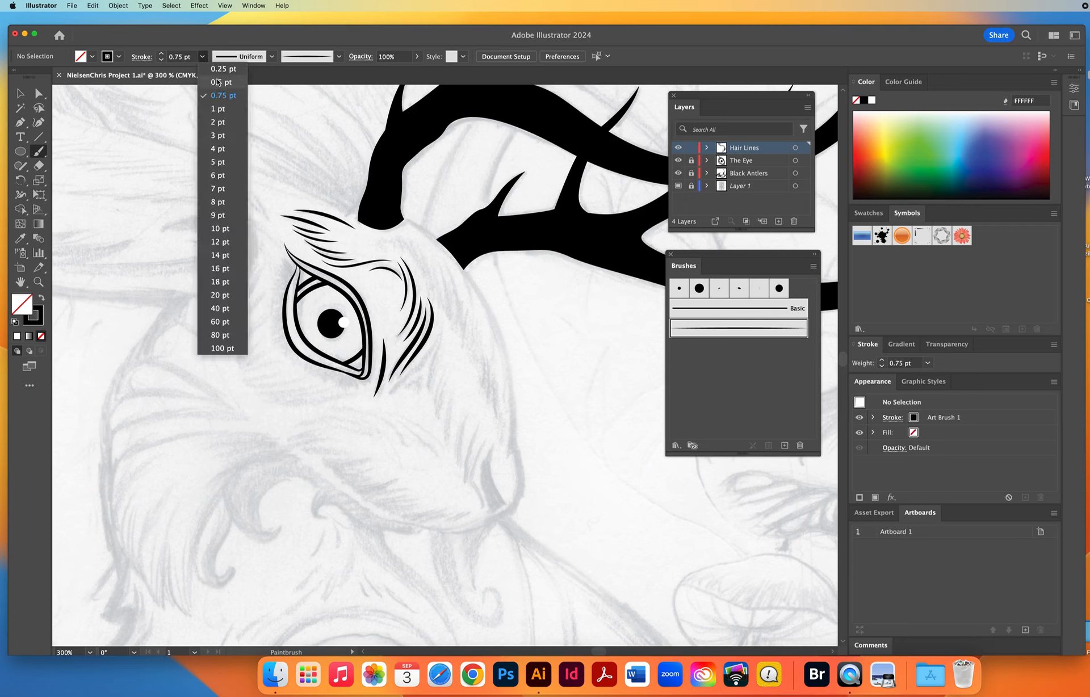
click(216, 80)
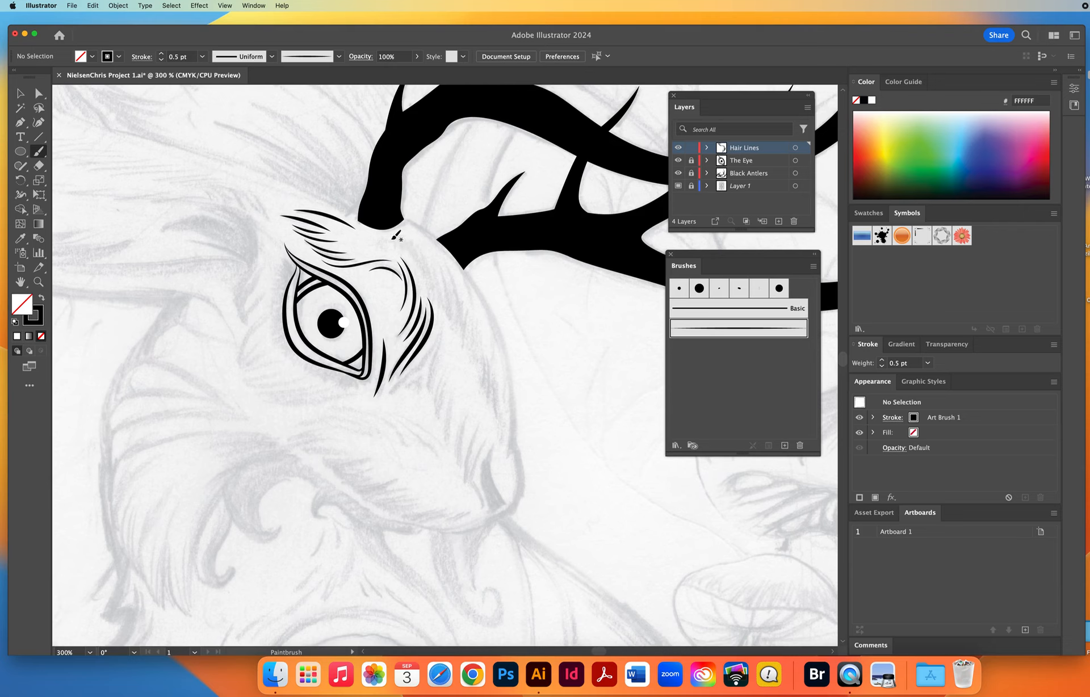
mouse_move(402, 248)
mouse_down()
mouse_move(442, 310)
mouse_move(443, 285)
mouse_move(447, 321)
mouse_up()
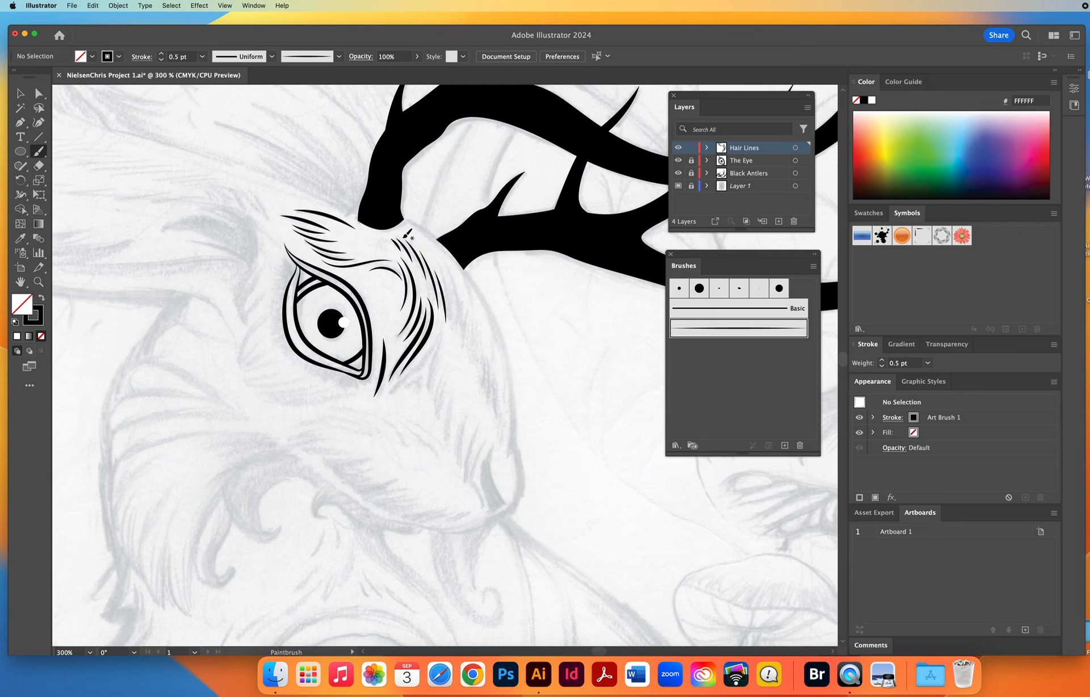
Set the stroke weight to 0.6 pt and paint a row of hair strokes from the forehead down the upper bridge of the nose.
click(191, 56)
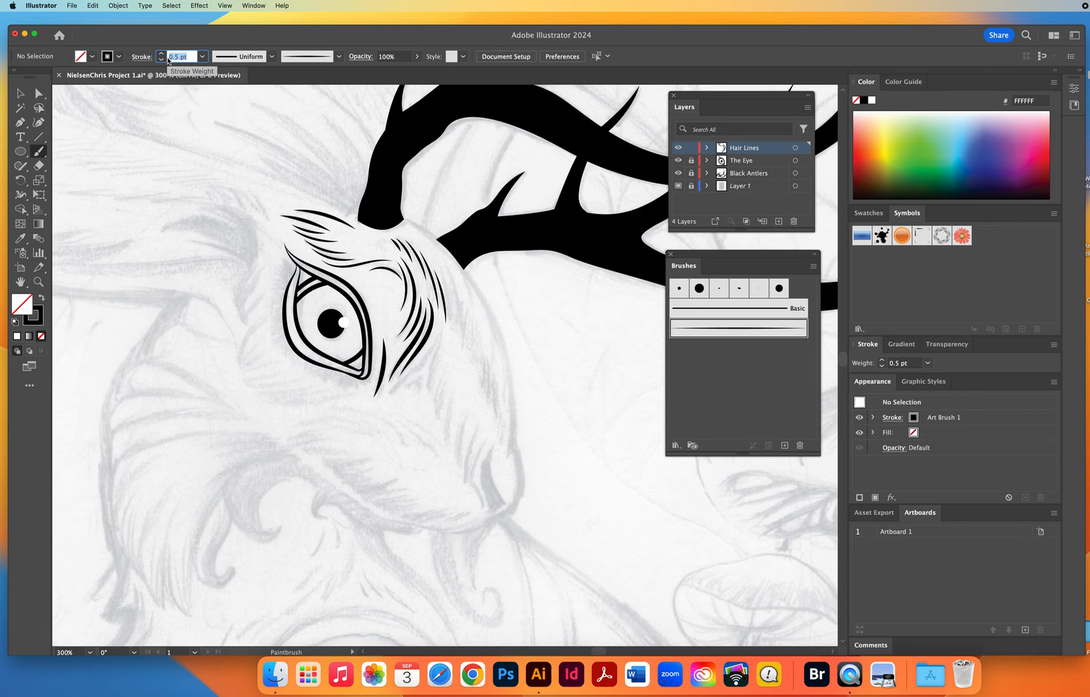
text(1)
key(Return)
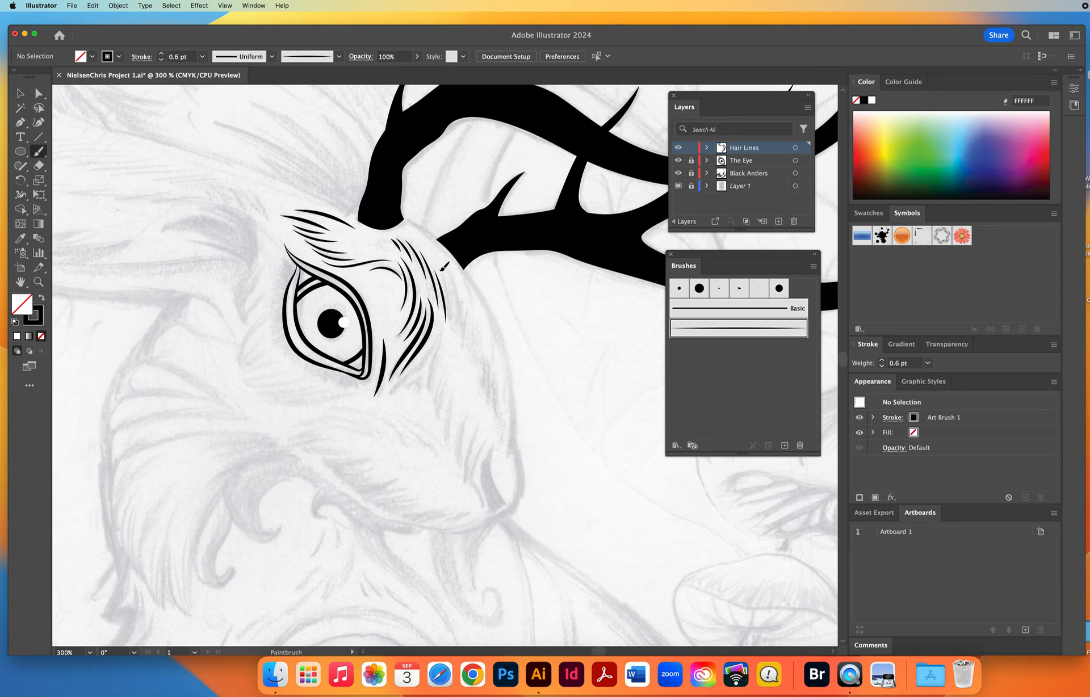
mouse_move(452, 284)
mouse_down()
mouse_move(455, 333)
mouse_move(456, 291)
mouse_move(467, 367)
mouse_move(476, 347)
mouse_move(475, 381)
mouse_up()
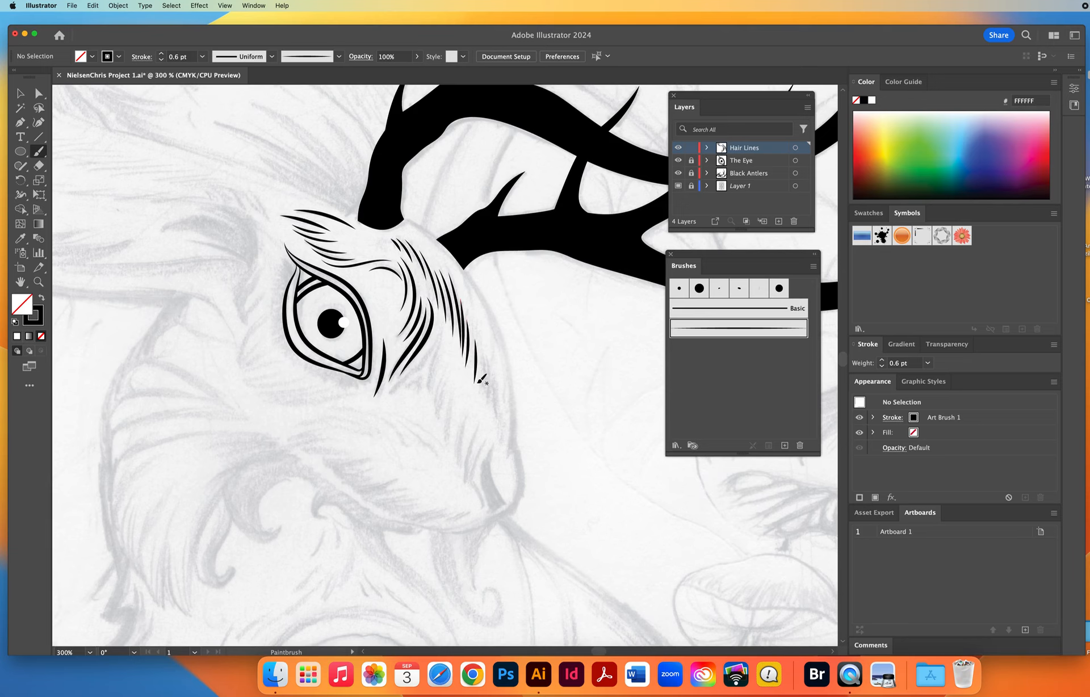
Set the stroke weight to 0.7 pt and continue the hair strokes down the bridge of the nose toward the nostril.
click(190, 59)
text(1)
key(Return)
drag(484, 355, 501, 453)
Paint a second band of 0.7 pt hair strokes from below the eye's inner corner down the snout to the nostril.
drag(393, 384, 440, 340)
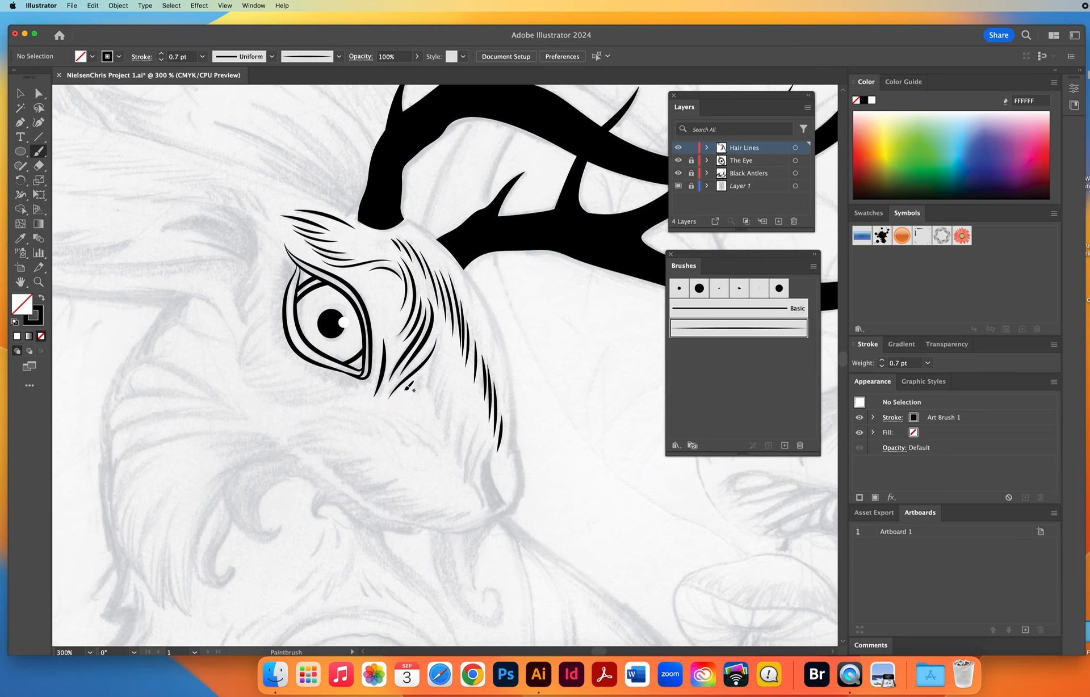
drag(420, 381, 443, 335)
drag(430, 404, 449, 381)
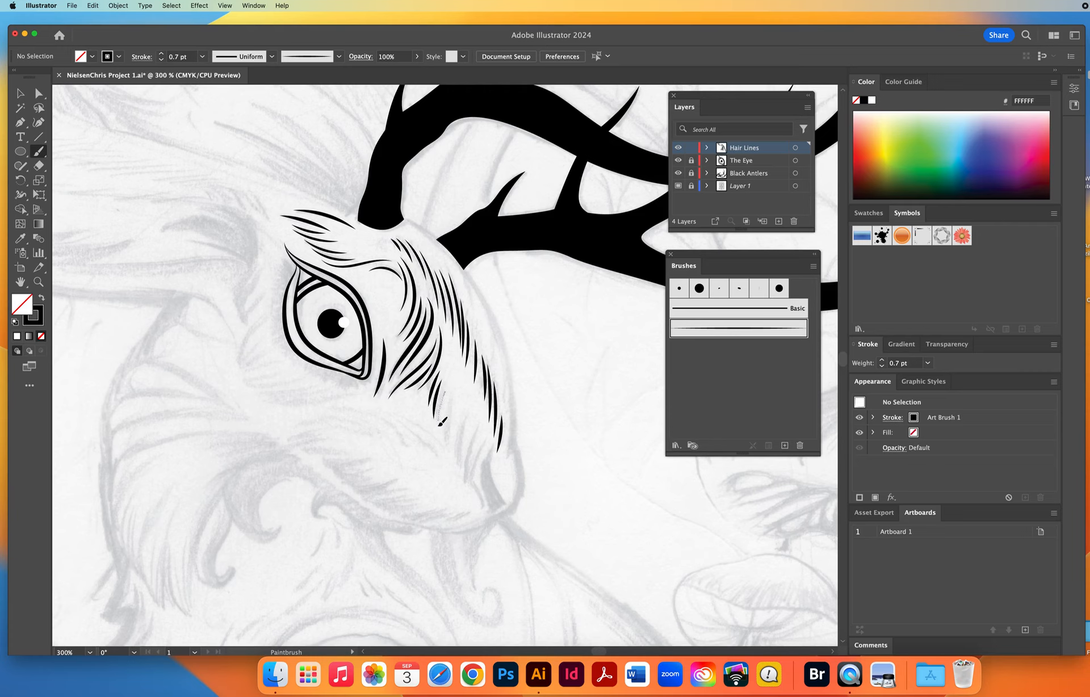
drag(440, 427, 449, 394)
drag(446, 453, 452, 399)
drag(462, 444, 459, 468)
drag(483, 428, 466, 486)
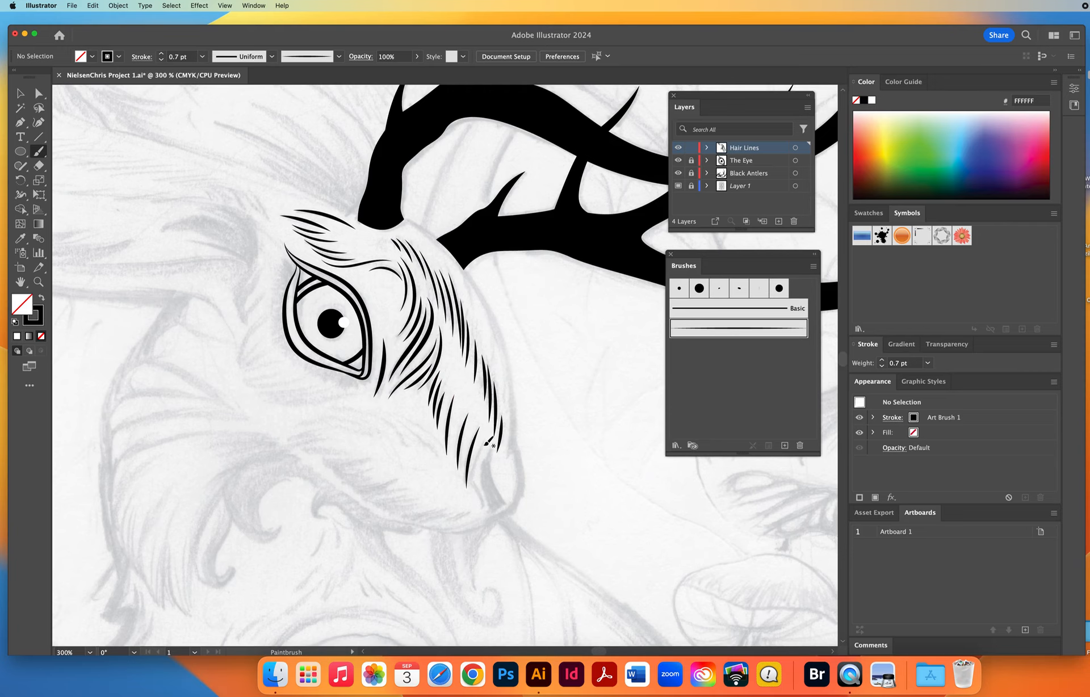
mouse_move(485, 444)
mouse_down()
mouse_move(484, 513)
mouse_move(393, 452)
mouse_move(364, 420)
mouse_up()
Draw the closed nostril shape with the Pen tool over the sketch, give it a black fill with no stroke, and deselect it.
key(space)
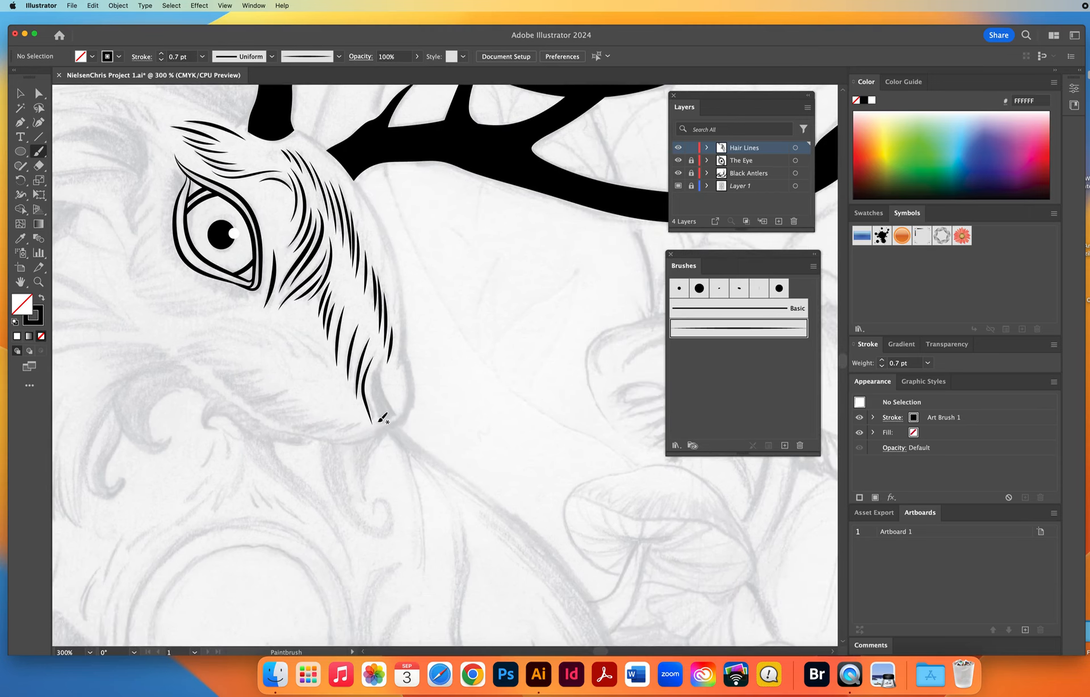
click(18, 121)
mouse_move(393, 414)
mouse_down()
mouse_move(380, 396)
mouse_move(394, 338)
mouse_move(372, 371)
mouse_move(378, 416)
mouse_move(394, 418)
mouse_move(400, 405)
mouse_up()
click(384, 357)
click(380, 425)
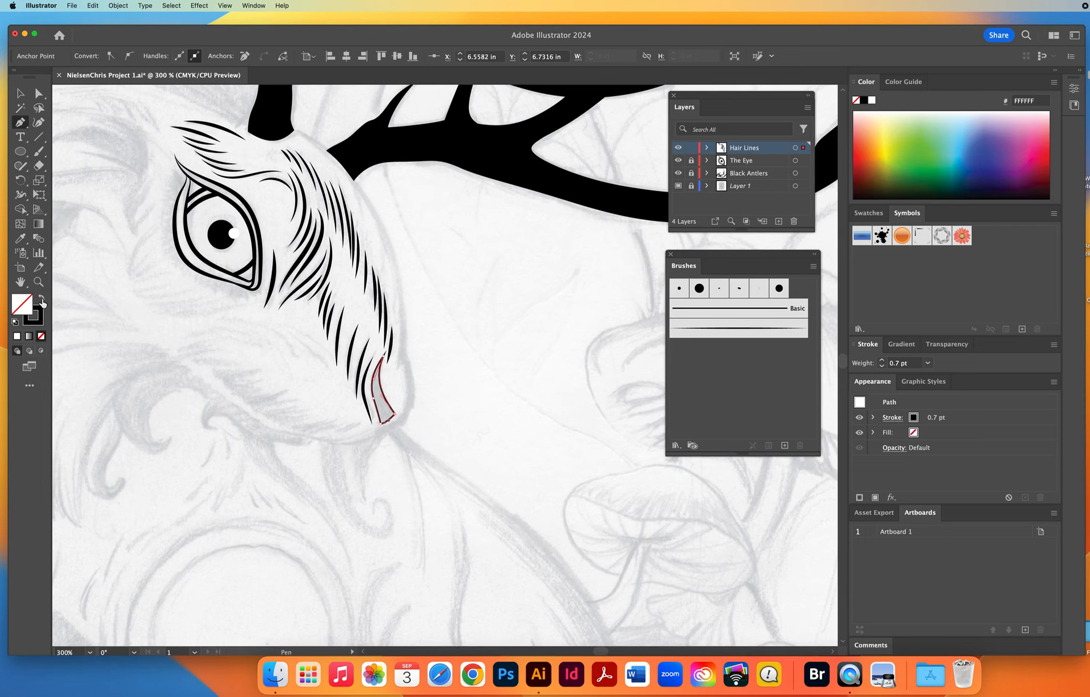
click(42, 299)
click(17, 91)
click(159, 227)
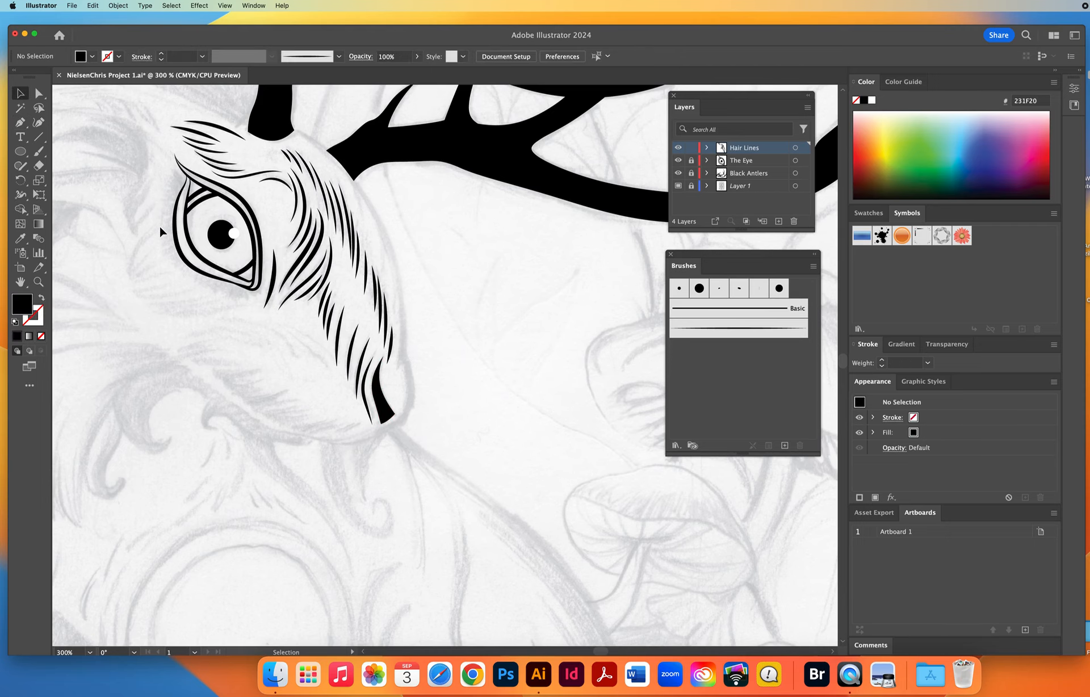
Pick up the 1 pt tapered brush settings from an existing hair stroke and paint Paintbrush strokes on the forehead around the antler bases.
key(space)
drag(276, 398, 363, 386)
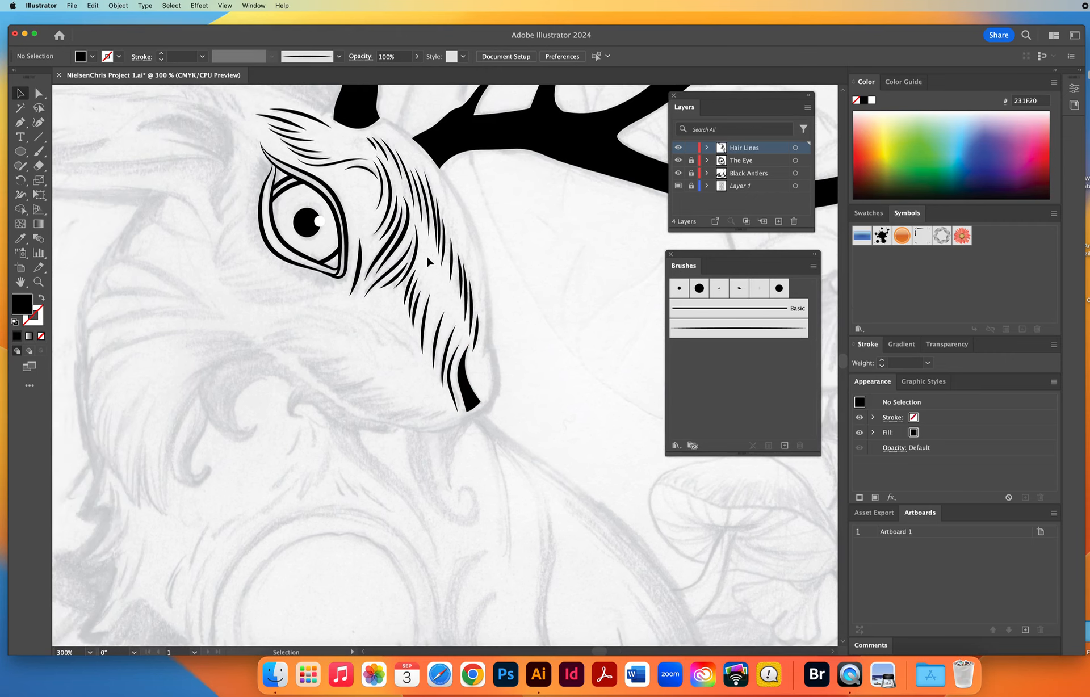
click(392, 245)
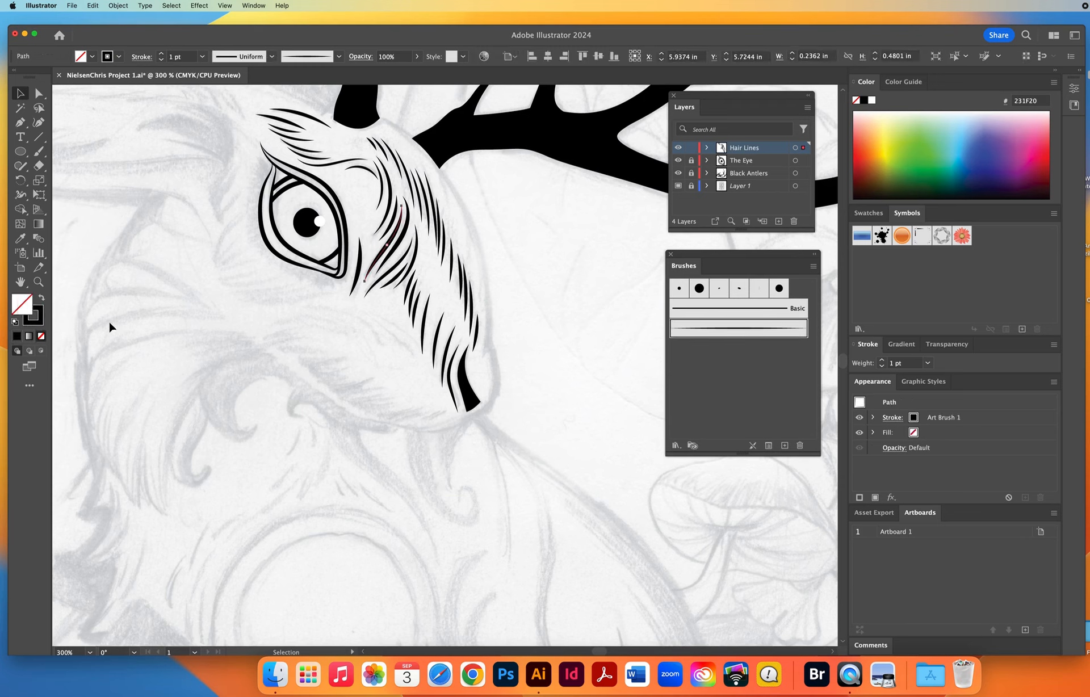
click(143, 340)
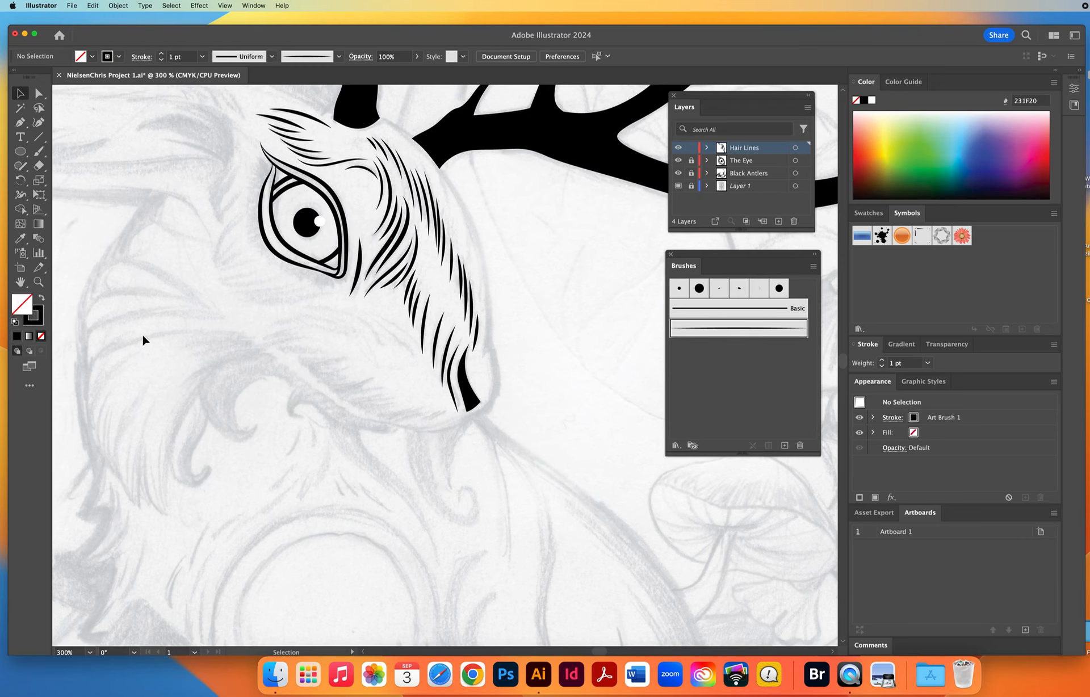
click(39, 151)
scroll(262, 232, up, 3)
scroll(261, 233, right, 3)
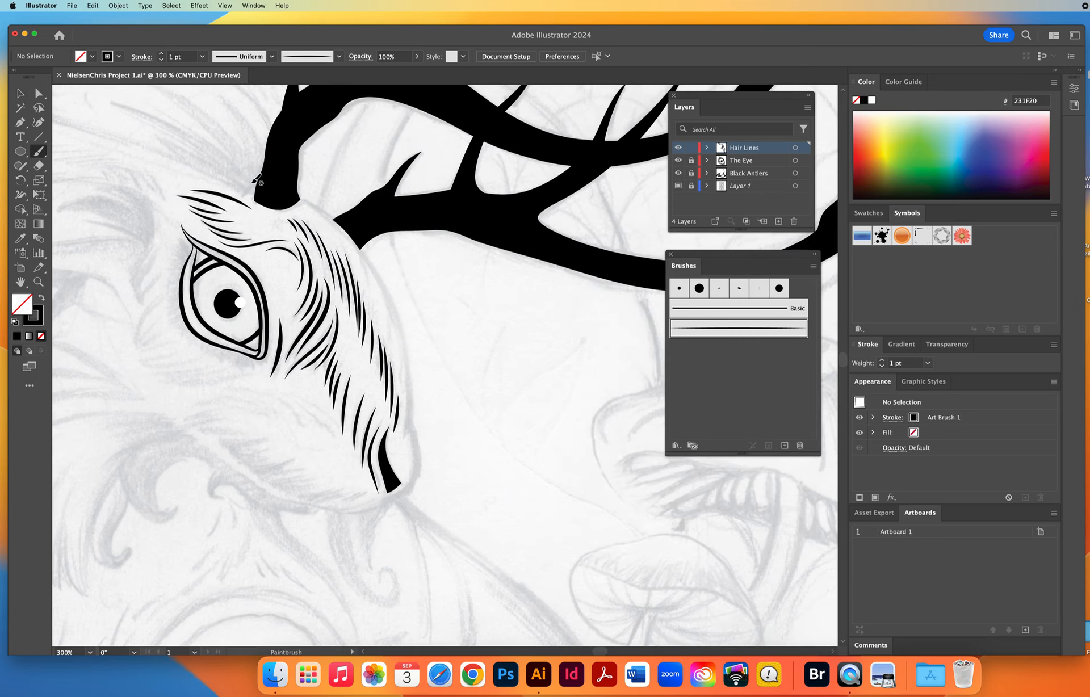
drag(249, 189, 309, 200)
mouse_move(343, 226)
mouse_down()
mouse_move(381, 295)
mouse_move(370, 206)
mouse_up()
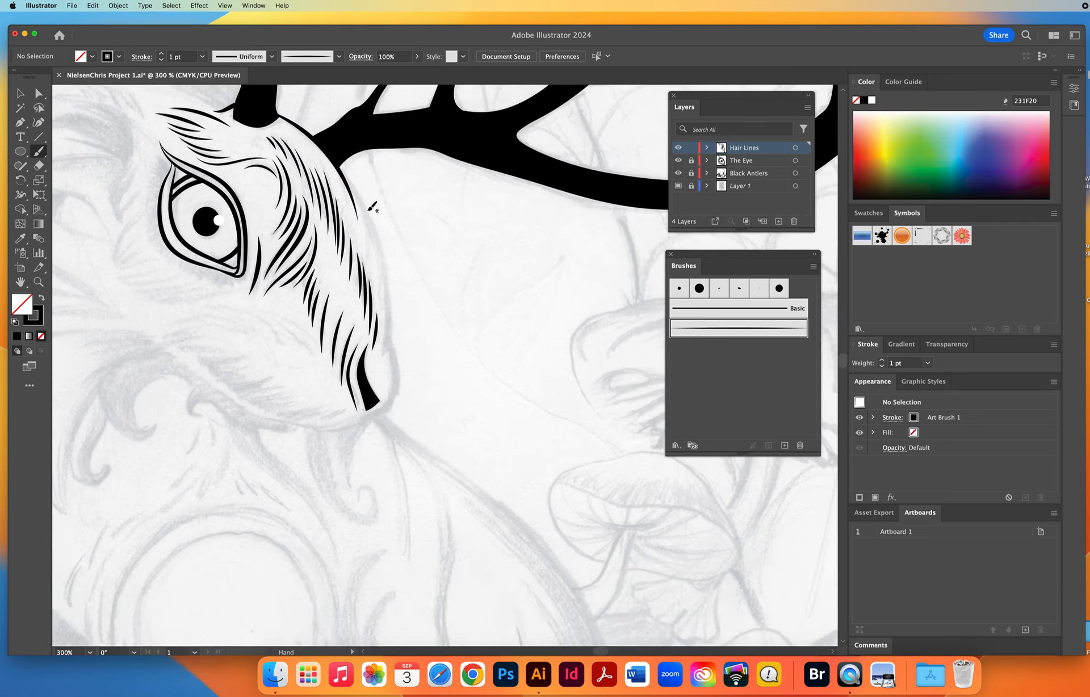
Paint the outer profile line of the face with 1 pt strokes from the antler base down the bridge of the nose.
mouse_move(326, 149)
mouse_down()
mouse_move(377, 237)
mouse_move(384, 314)
mouse_up()
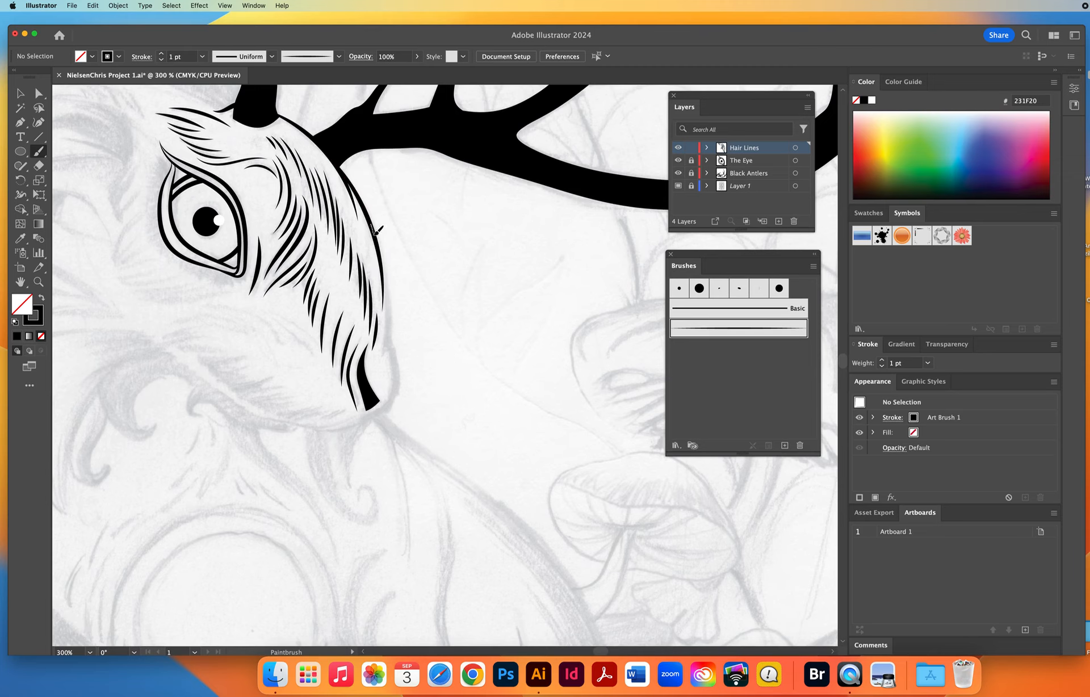
mouse_move(371, 225)
mouse_down()
mouse_move(386, 277)
mouse_move(386, 363)
mouse_up()
drag(389, 314, 397, 364)
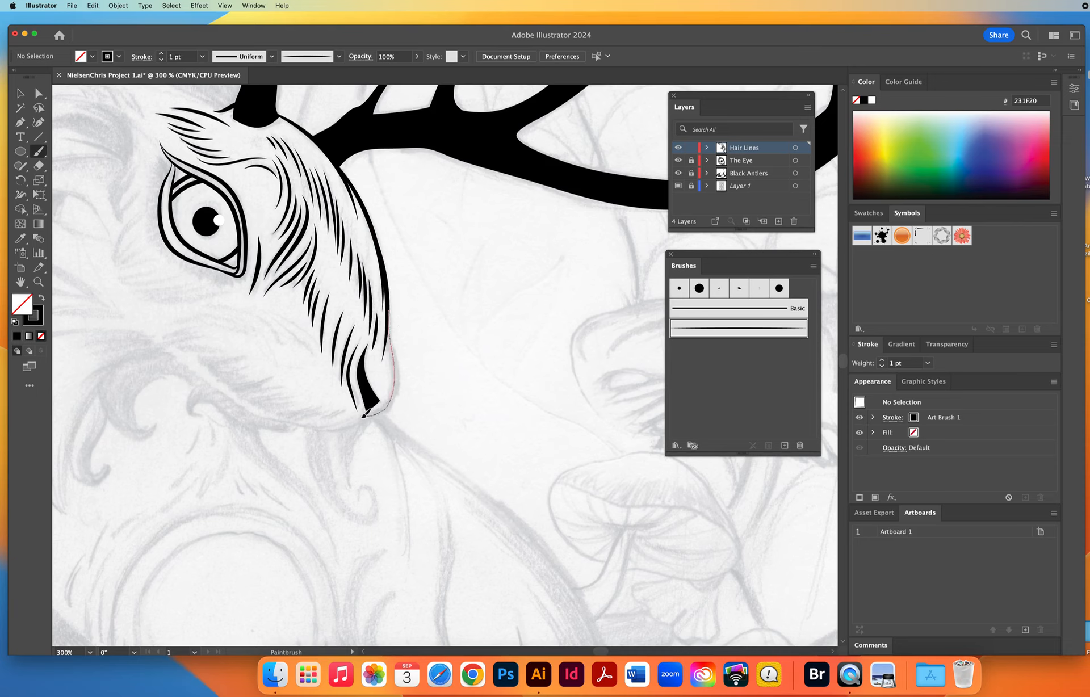
drag(304, 423, 303, 425)
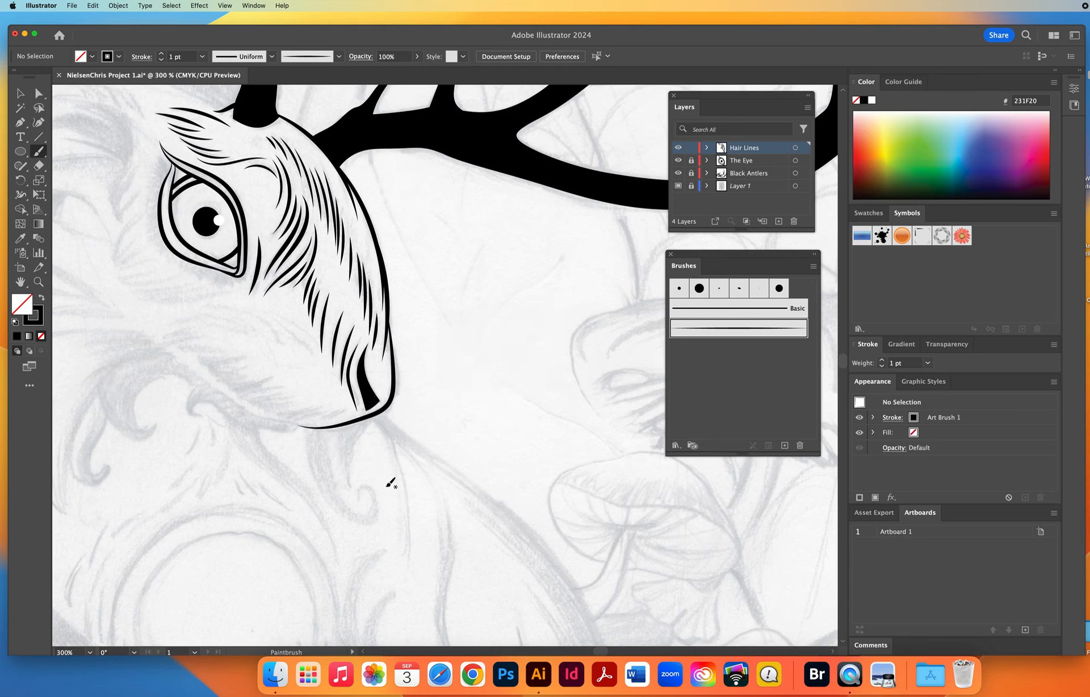
scroll(376, 449, down, 2)
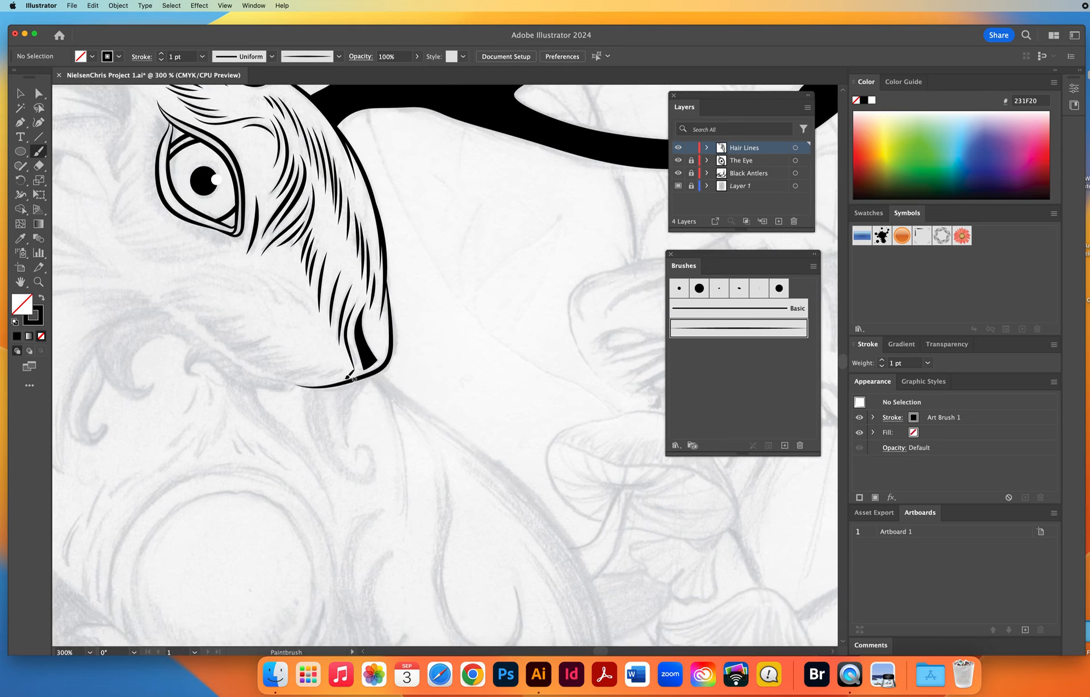
click(93, 5)
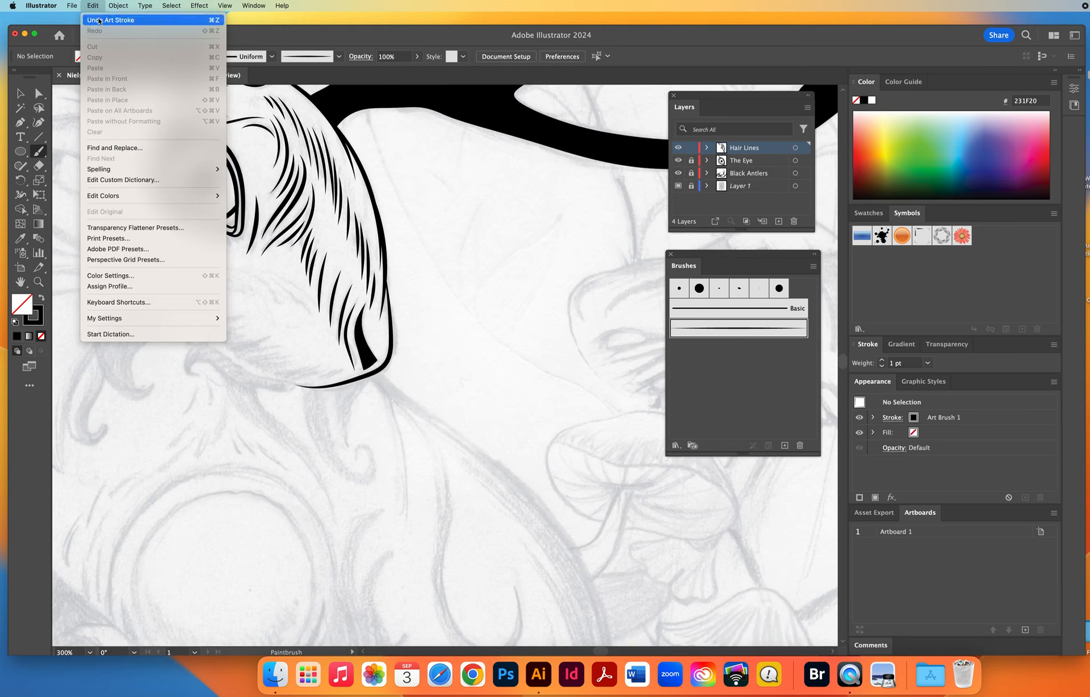
click(101, 17)
drag(386, 260, 399, 340)
key(cmd+z)
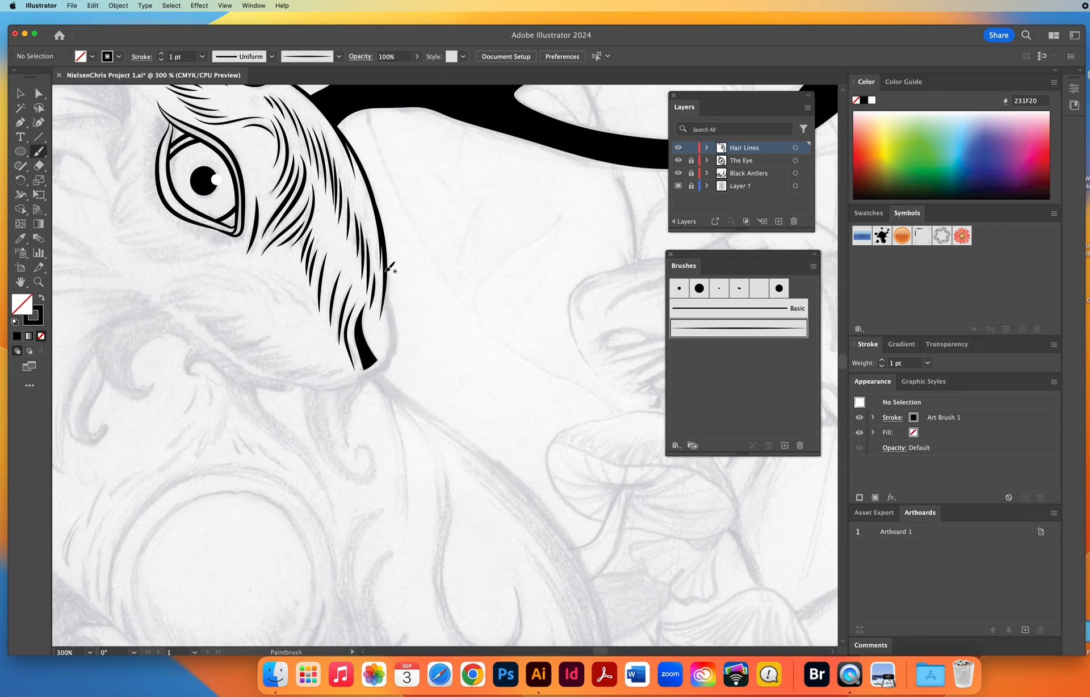
Paint the muzzle outline with 1 pt tapered strokes around the nose tip and under the chin, extending it back along the jaw.
drag(385, 274, 397, 330)
drag(326, 388, 290, 385)
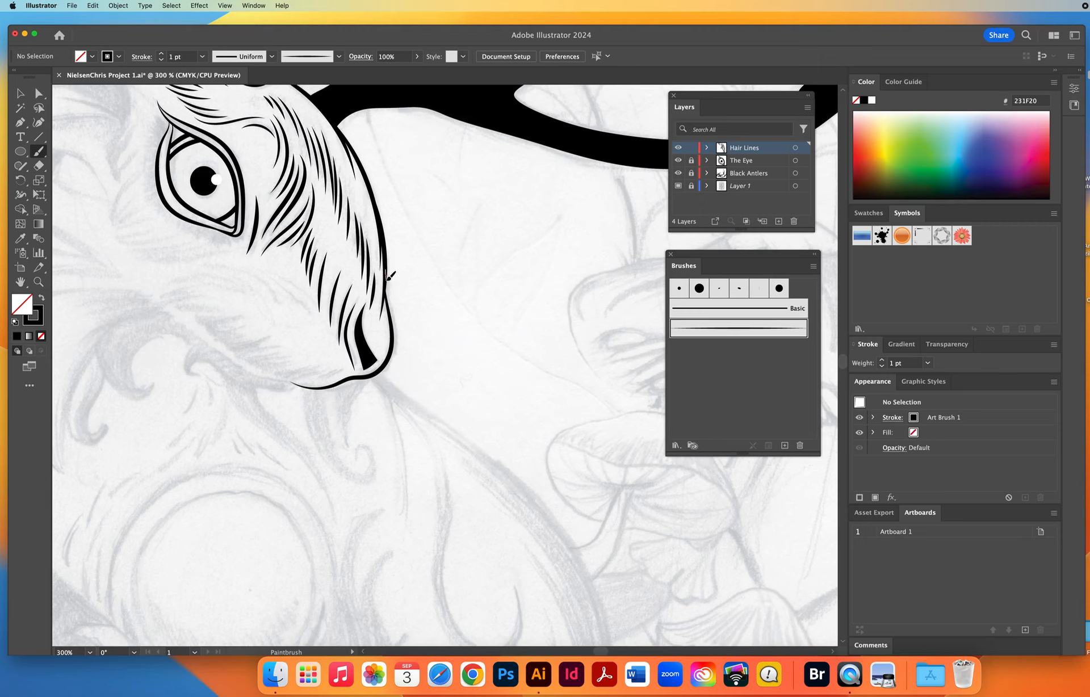
drag(393, 310, 395, 317)
drag(350, 376, 349, 377)
drag(331, 423, 484, 412)
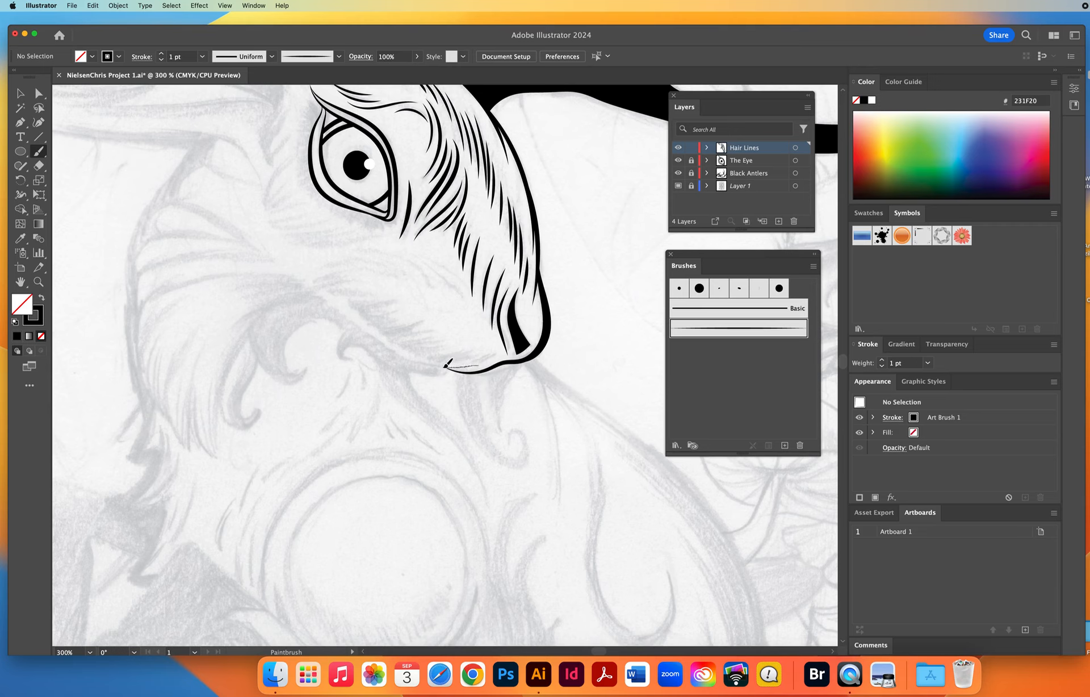
drag(426, 364, 389, 352)
Start a Pen path under the jaw and trace the inner edge of the beard lock down to its pointed tip.
click(20, 121)
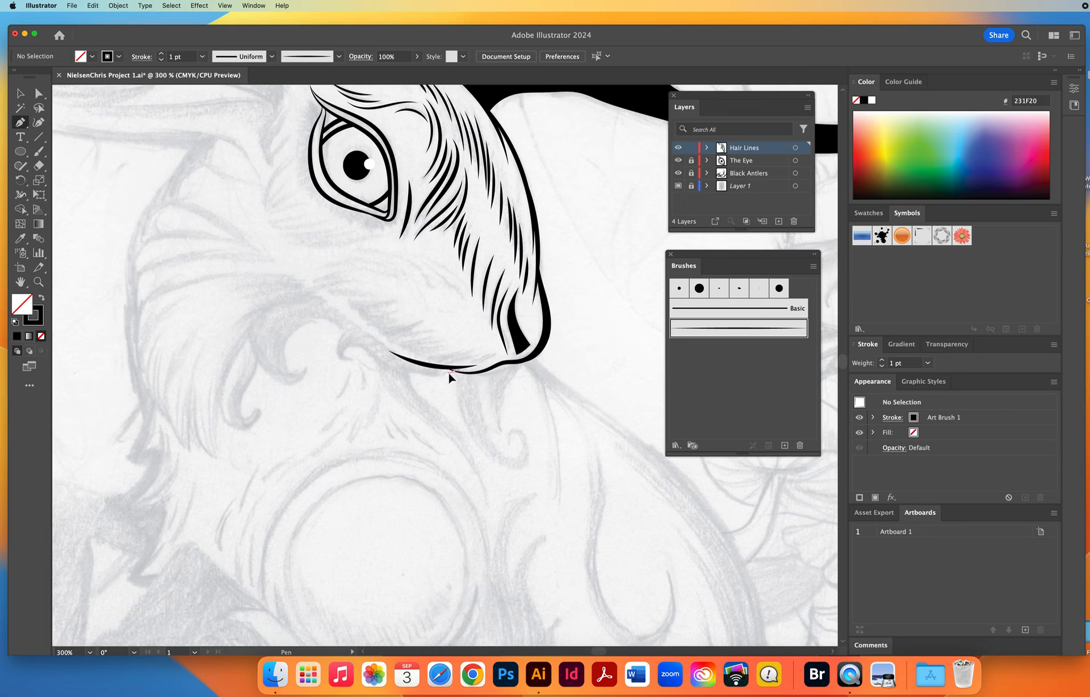
drag(449, 372, 444, 375)
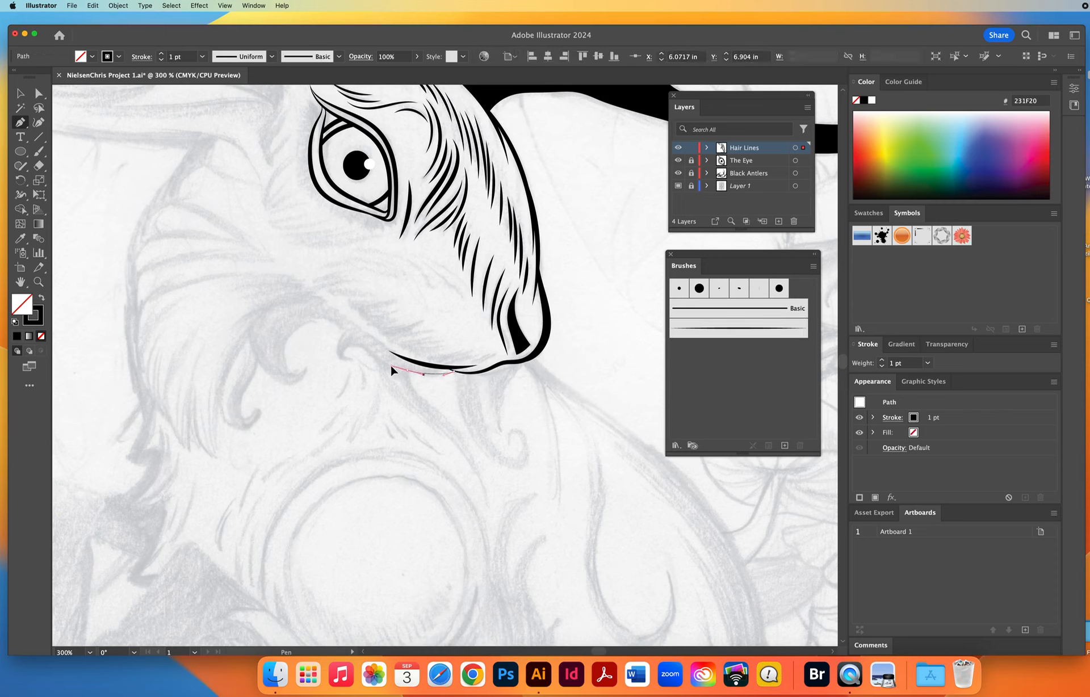
click(407, 371)
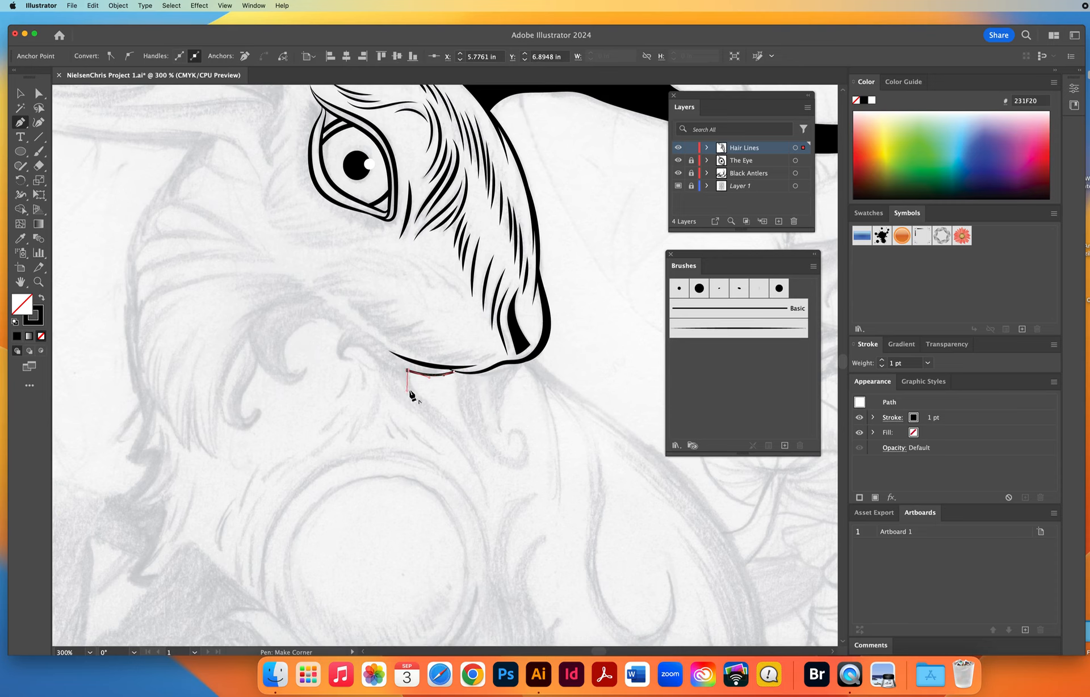
drag(456, 428, 457, 428)
drag(486, 501, 488, 542)
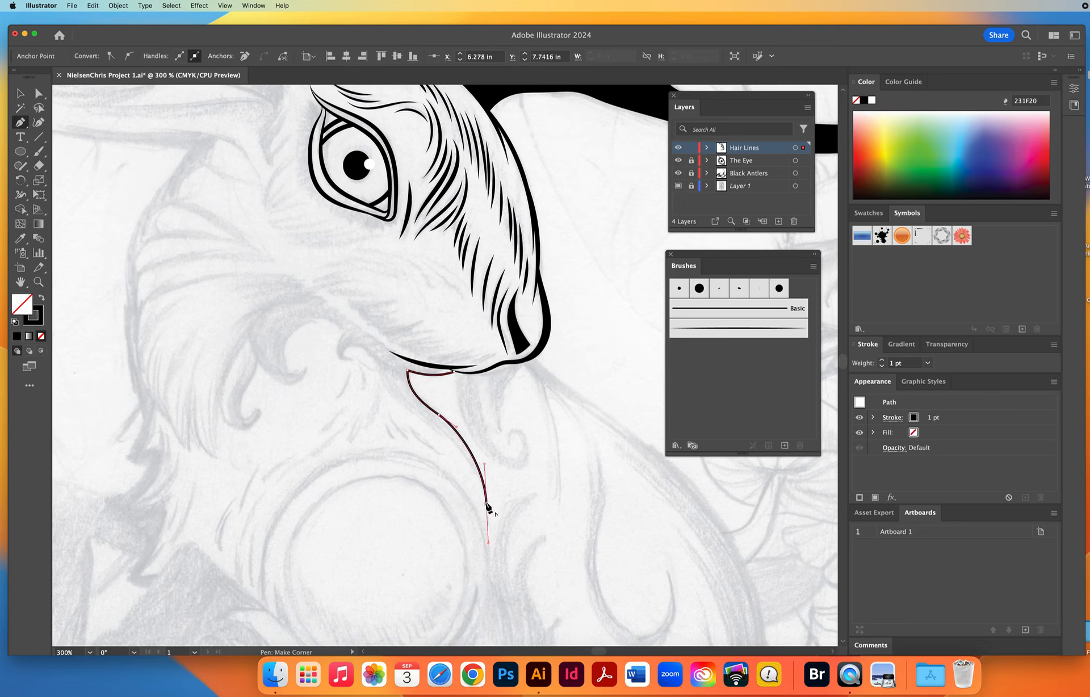
click(486, 502)
Continue the Pen path from the tip back up to the jaw and around the small curl at the mouth corner.
mouse_move(434, 426)
mouse_down()
mouse_move(393, 399)
mouse_move(369, 343)
mouse_move(338, 349)
mouse_move(366, 362)
mouse_move(339, 360)
mouse_move(364, 313)
mouse_move(337, 337)
mouse_up()
key(super+z)
click(344, 331)
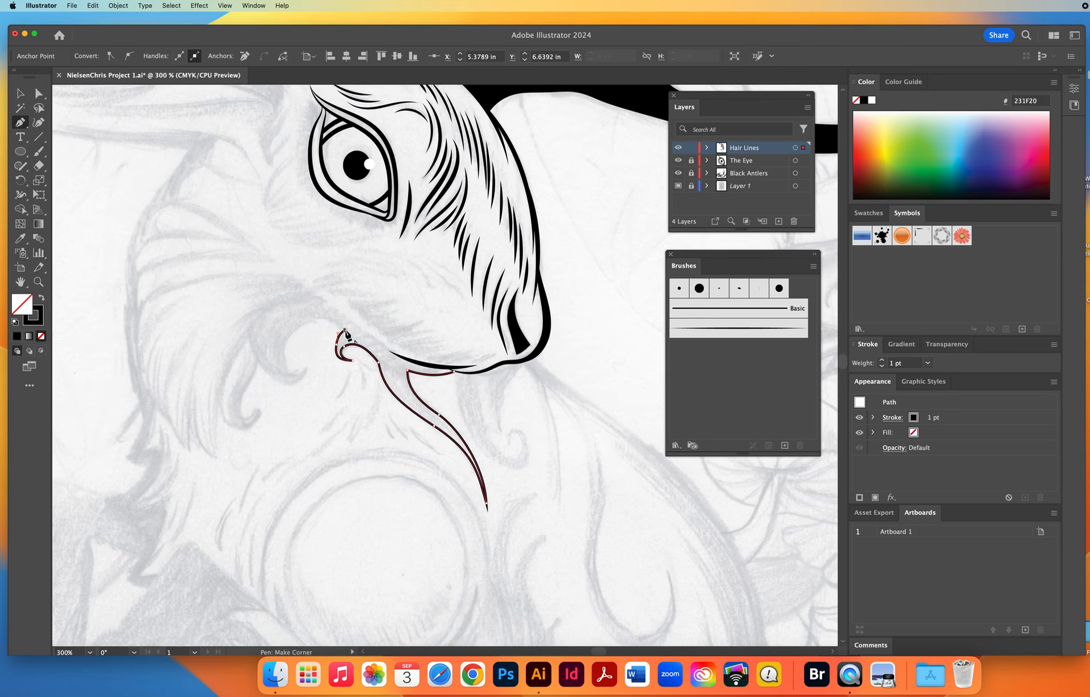
key(super+z)
key(super+z)
Trace the inside of the larger curl beside the small one, ending at a sharp corner on its tip.
mouse_move(352, 361)
mouse_down()
mouse_move(335, 346)
mouse_move(352, 329)
mouse_move(327, 312)
mouse_move(281, 329)
mouse_move(332, 329)
mouse_move(310, 323)
mouse_move(275, 359)
mouse_up()
click(321, 324)
click(291, 374)
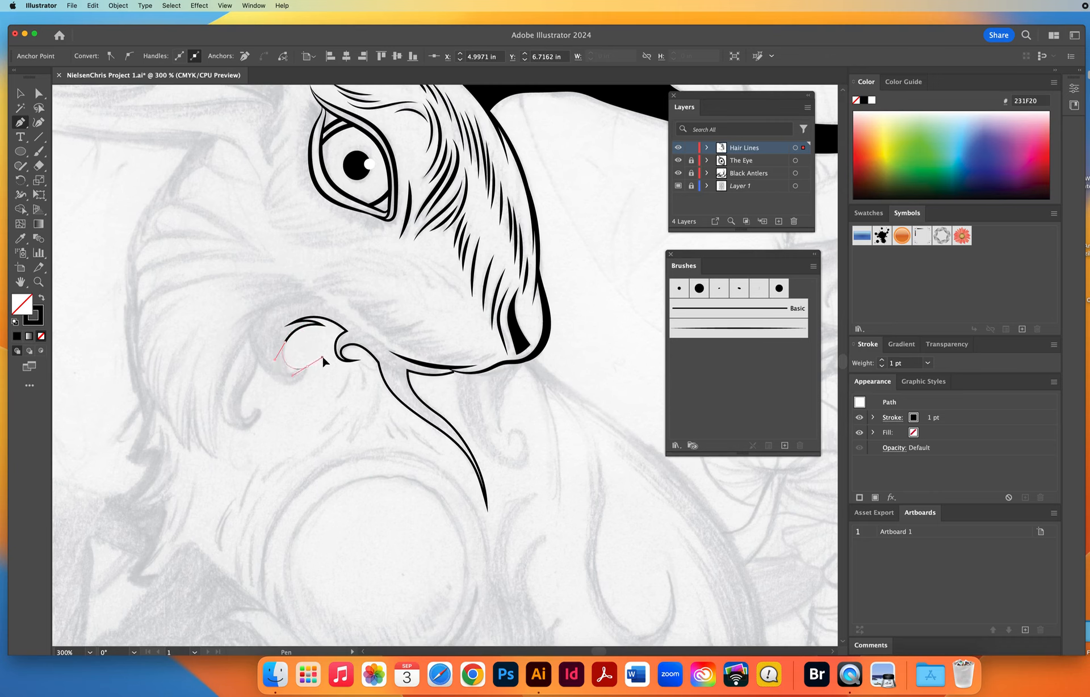
drag(307, 367, 328, 354)
click(307, 367)
Continue the Pen path from the large curl's tip down around the inside of the lower hooked curl.
drag(258, 362, 243, 328)
click(258, 362)
click(240, 394)
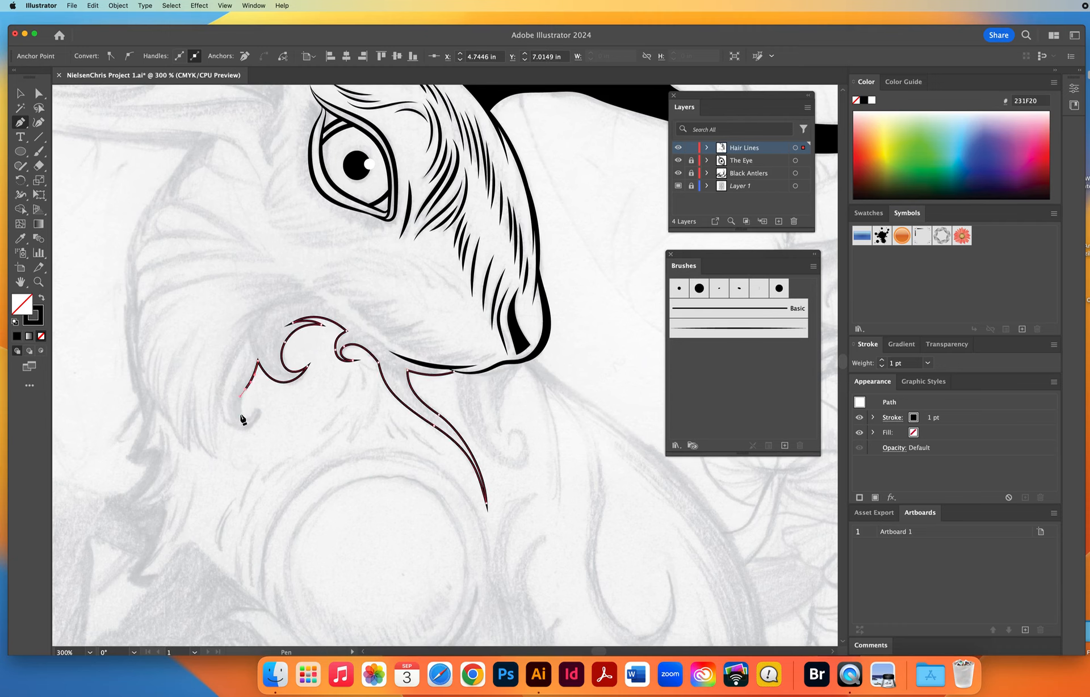
drag(241, 418, 255, 419)
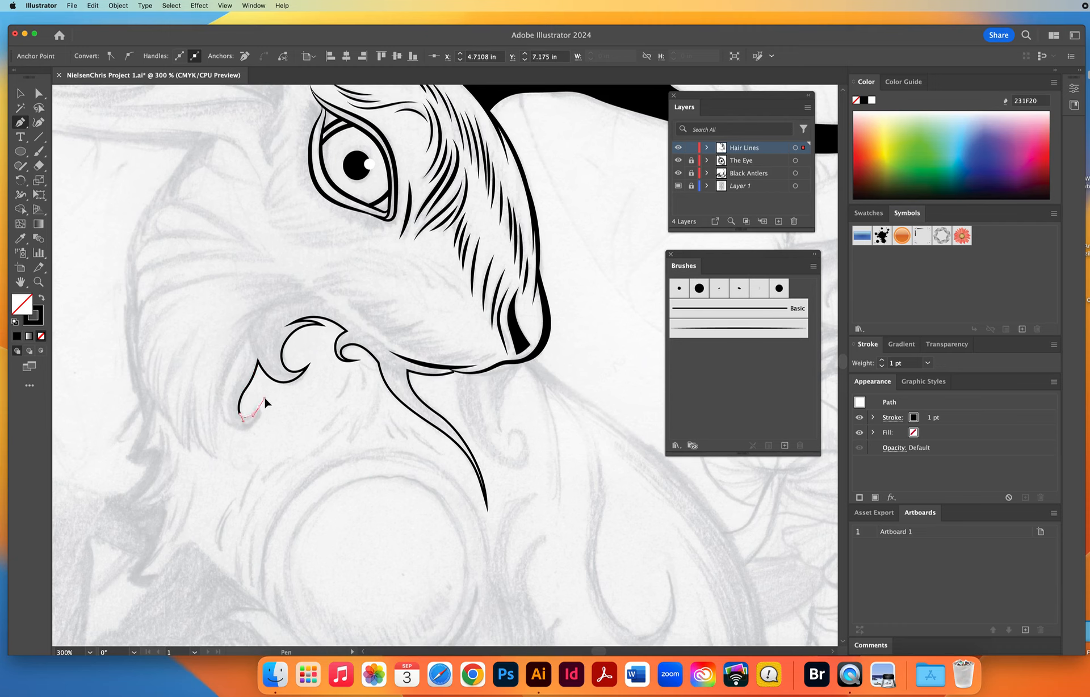
click(259, 408)
Trace the curls' outer edge back along the jaw, close the path, and swap its colors to a black fill with no stroke.
mouse_move(240, 425)
mouse_down()
mouse_move(230, 424)
mouse_move(245, 322)
mouse_move(304, 292)
mouse_move(349, 321)
mouse_up()
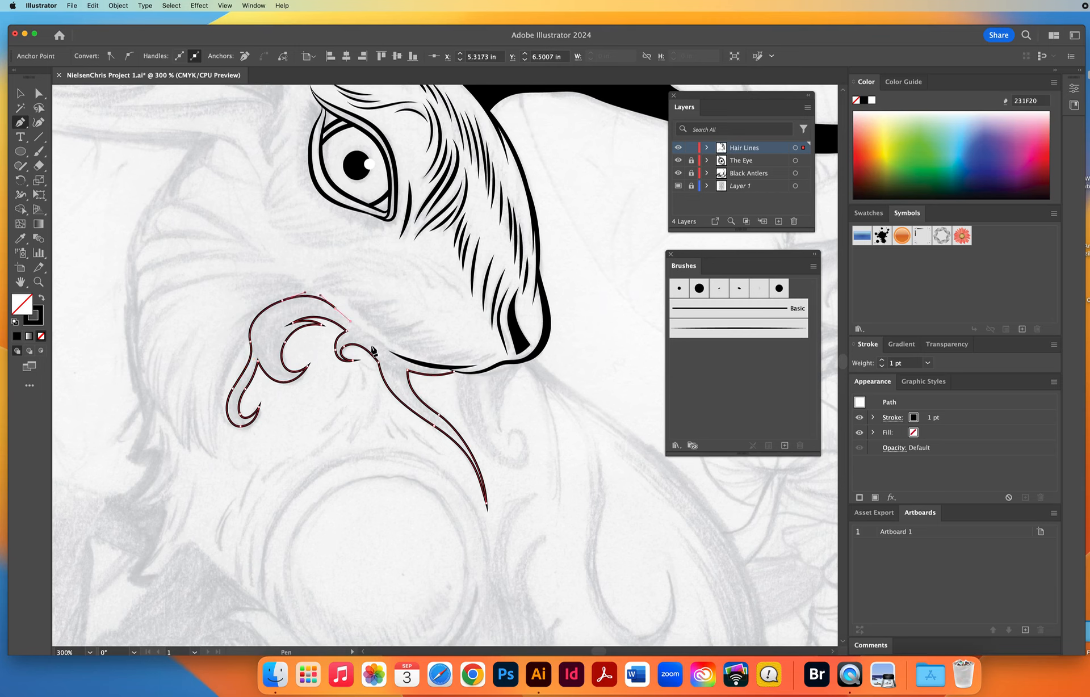
drag(415, 361, 443, 370)
click(442, 366)
click(455, 374)
super+click(460, 379)
click(41, 299)
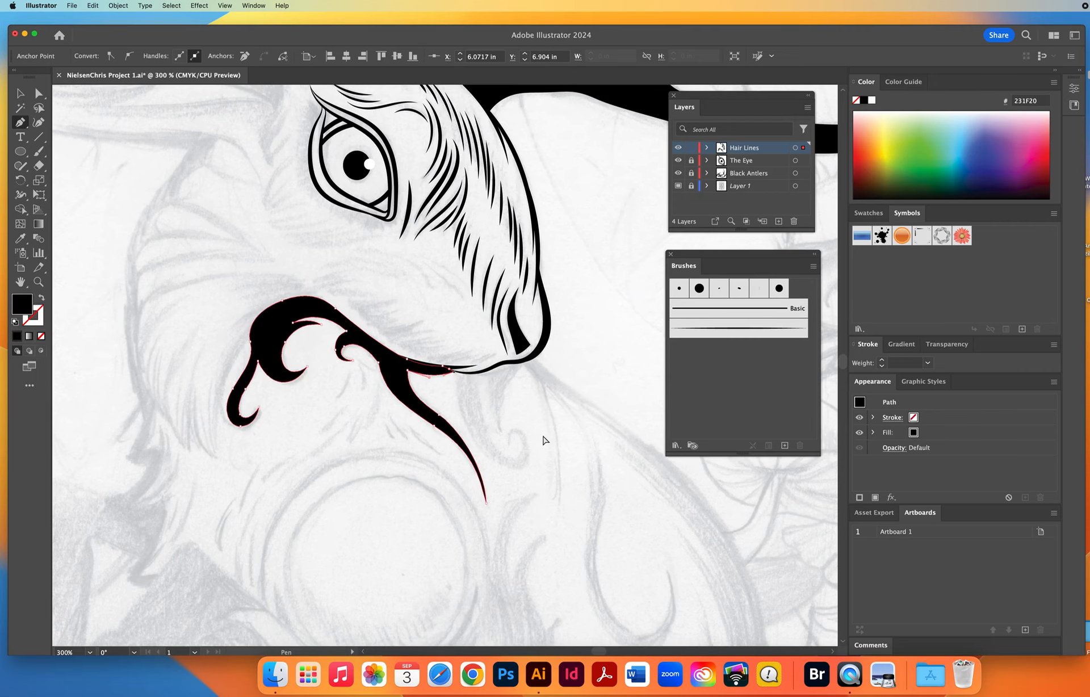
Check the inked artwork with the template sketch hidden, show the sketch again, and save the document.
super+click(522, 410)
key(z)
alt+click(438, 357)
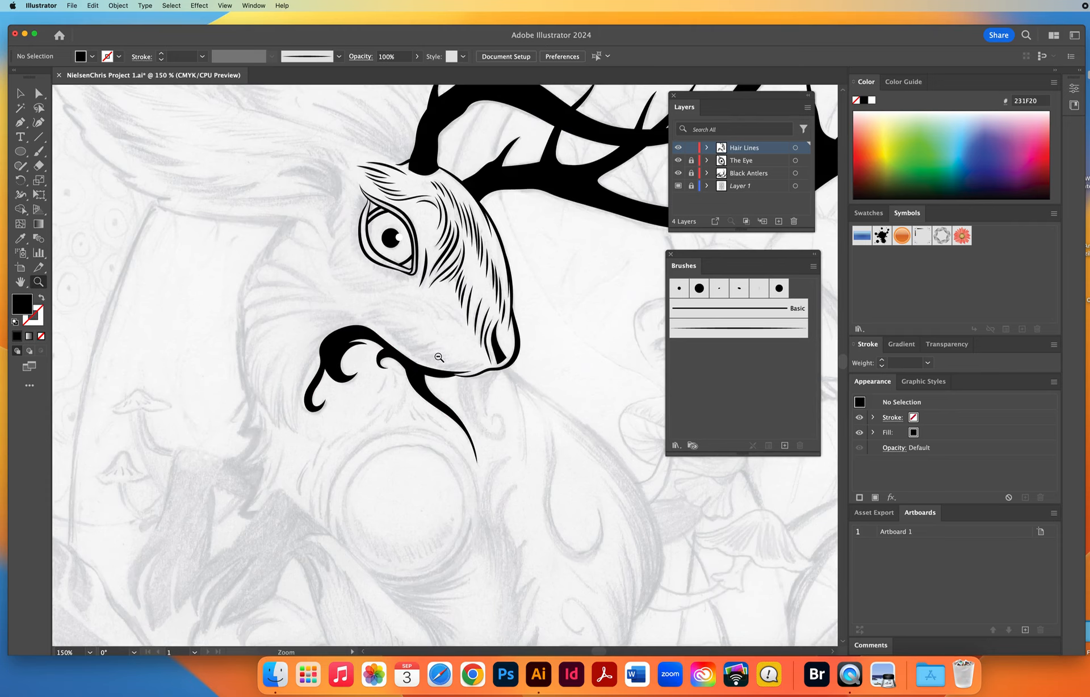
alt+click(439, 357)
key(space)
drag(539, 372, 478, 372)
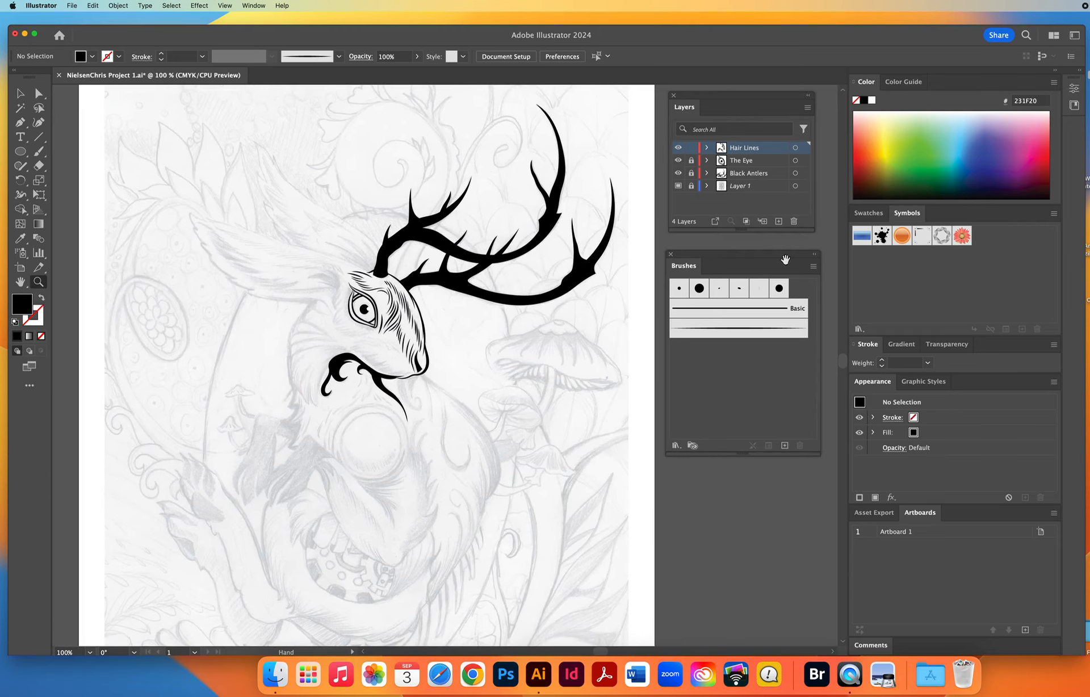
click(677, 185)
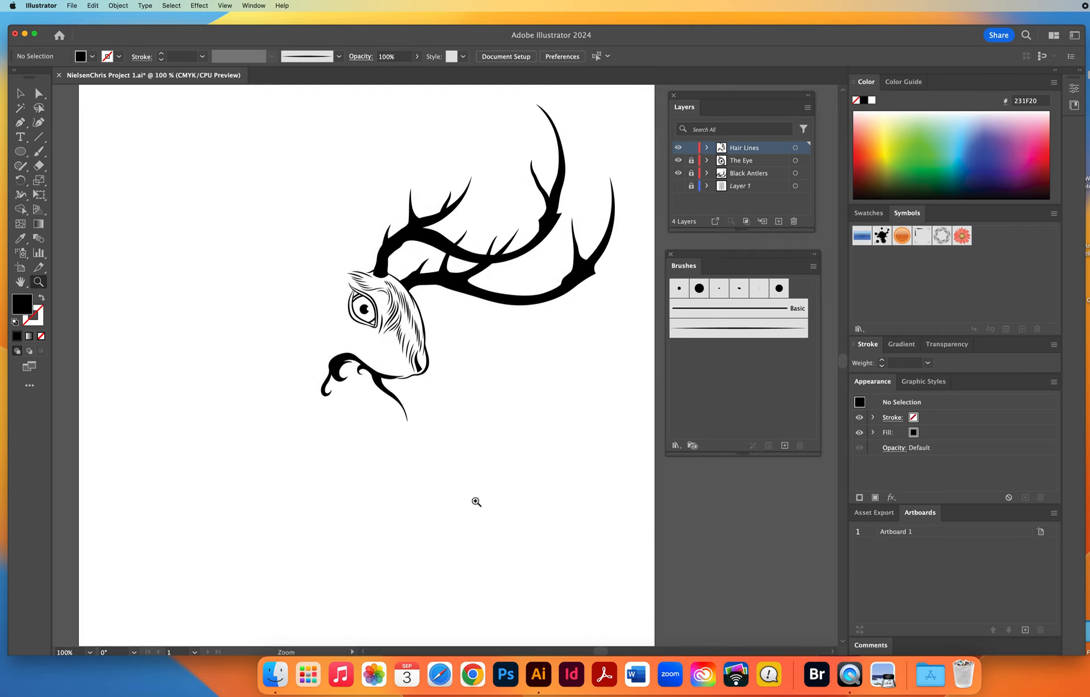
click(494, 423)
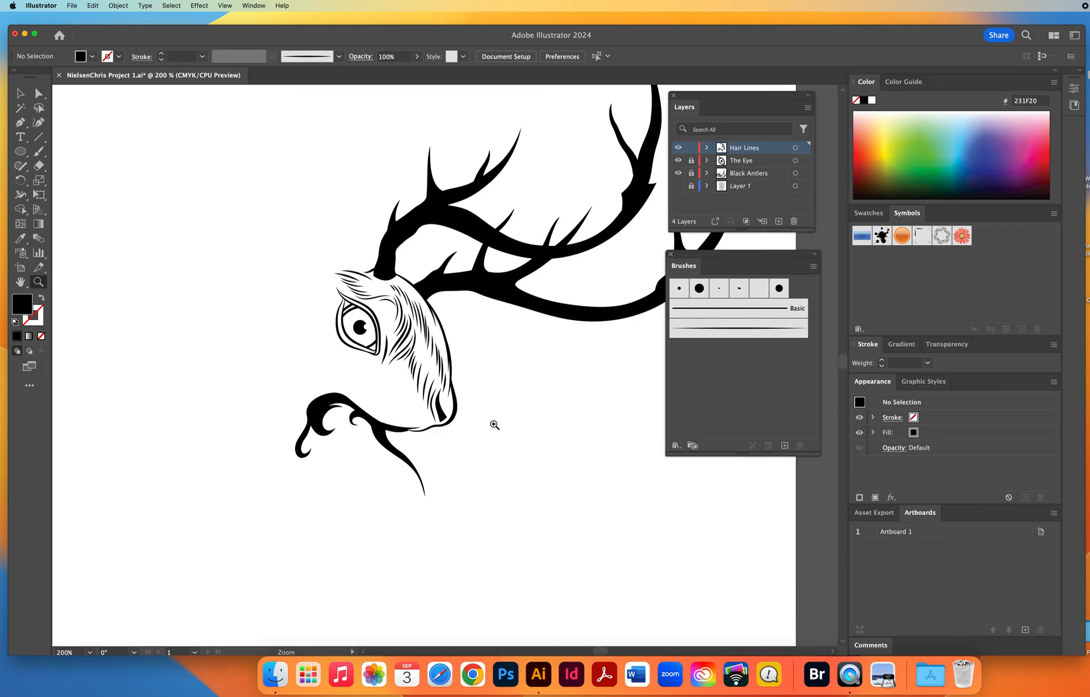
click(678, 185)
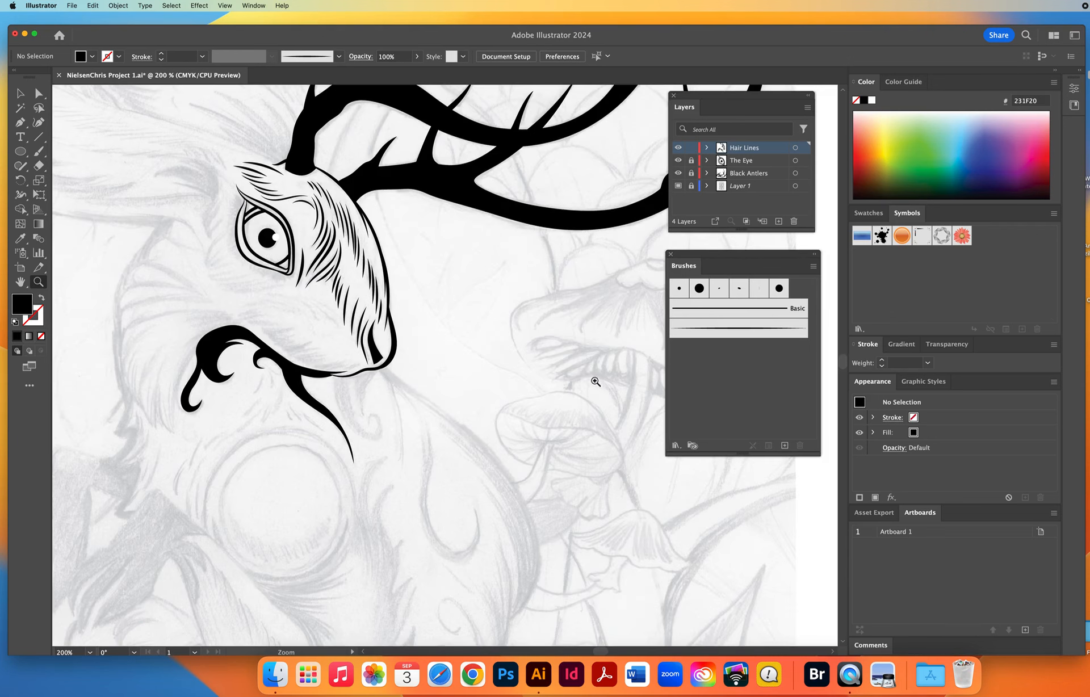
key(cmd+s)
Pick up the 1 pt tapered art brush from the face outline and paint the ear's lower edge outward from its base.
drag(412, 461, 433, 478)
click(20, 93)
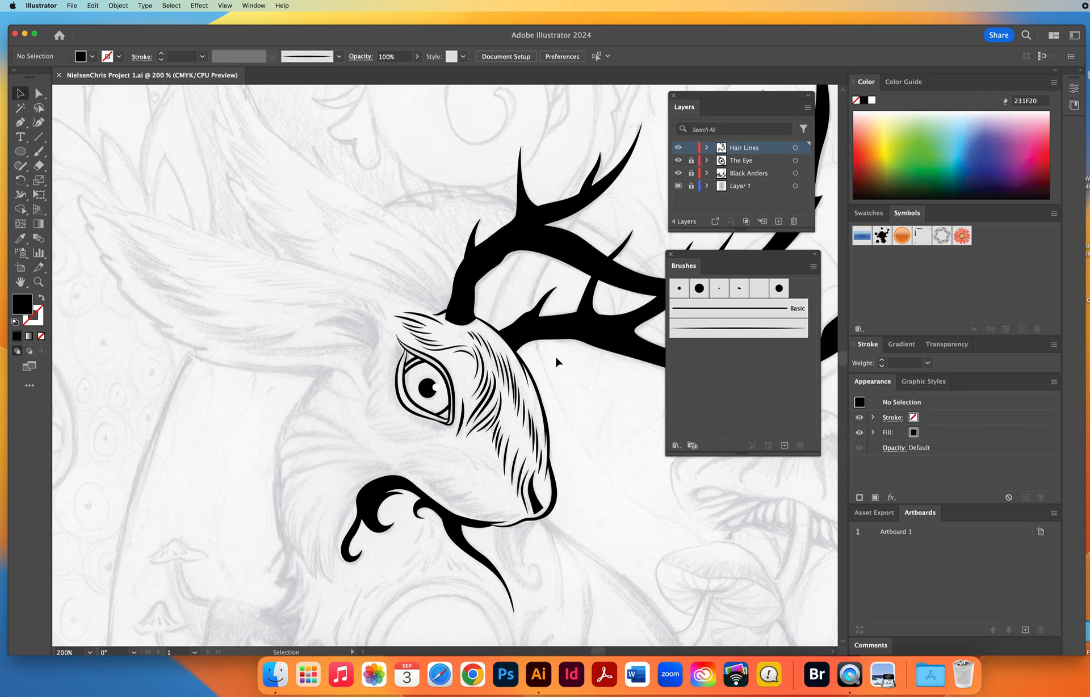
click(536, 389)
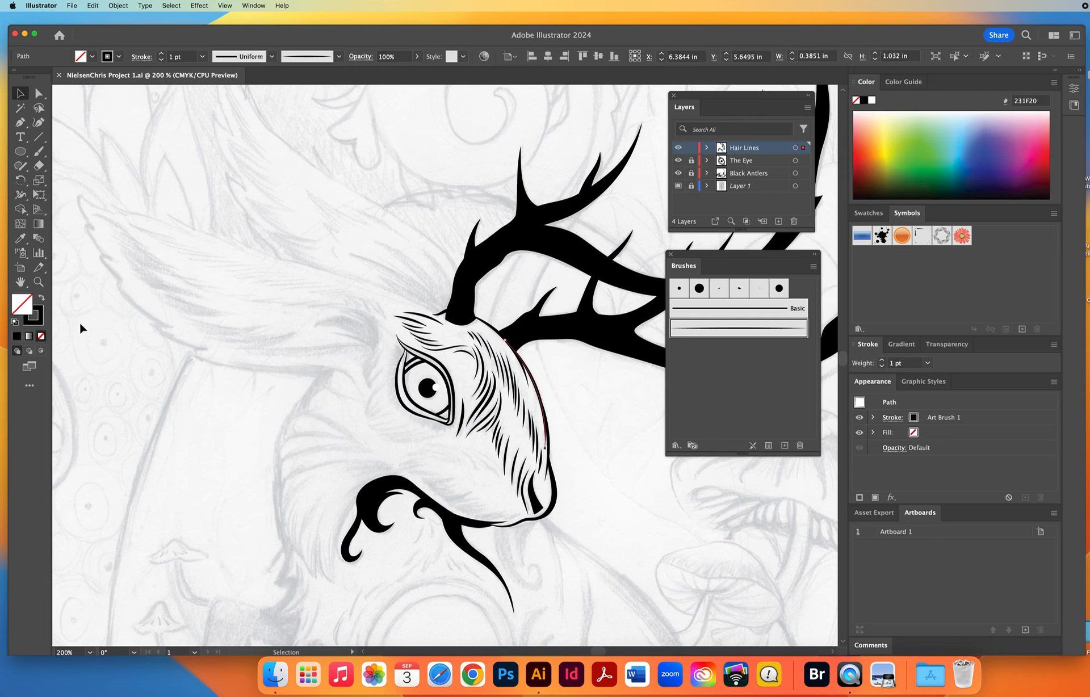
click(210, 366)
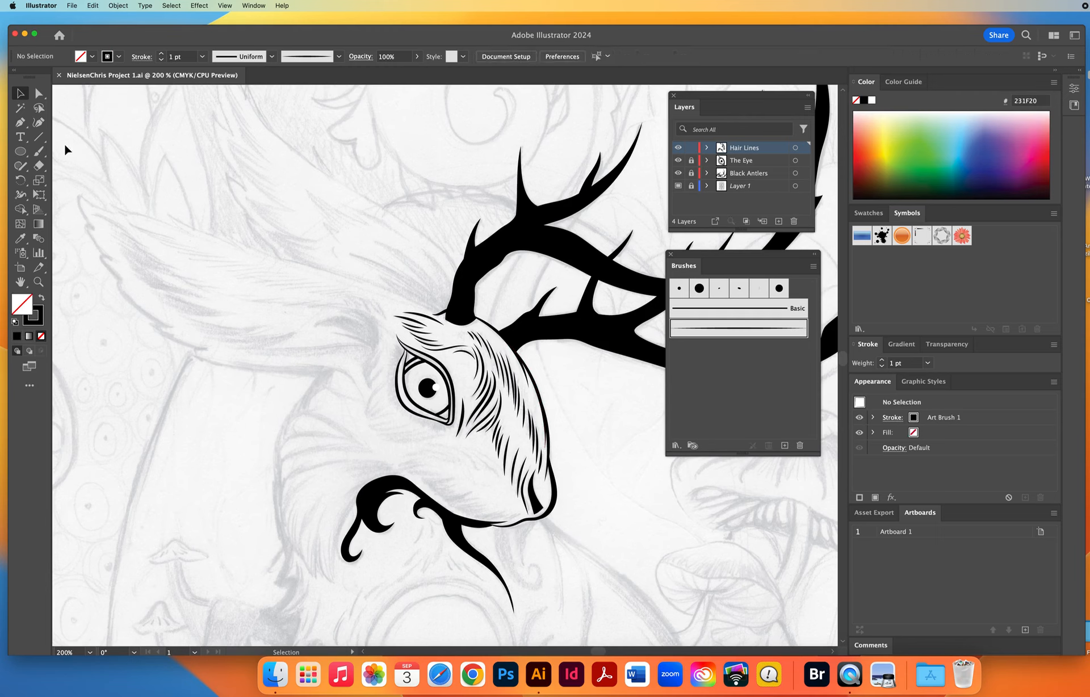
click(39, 151)
mouse_move(328, 365)
mouse_down()
mouse_move(286, 365)
mouse_move(352, 375)
mouse_move(217, 358)
mouse_up()
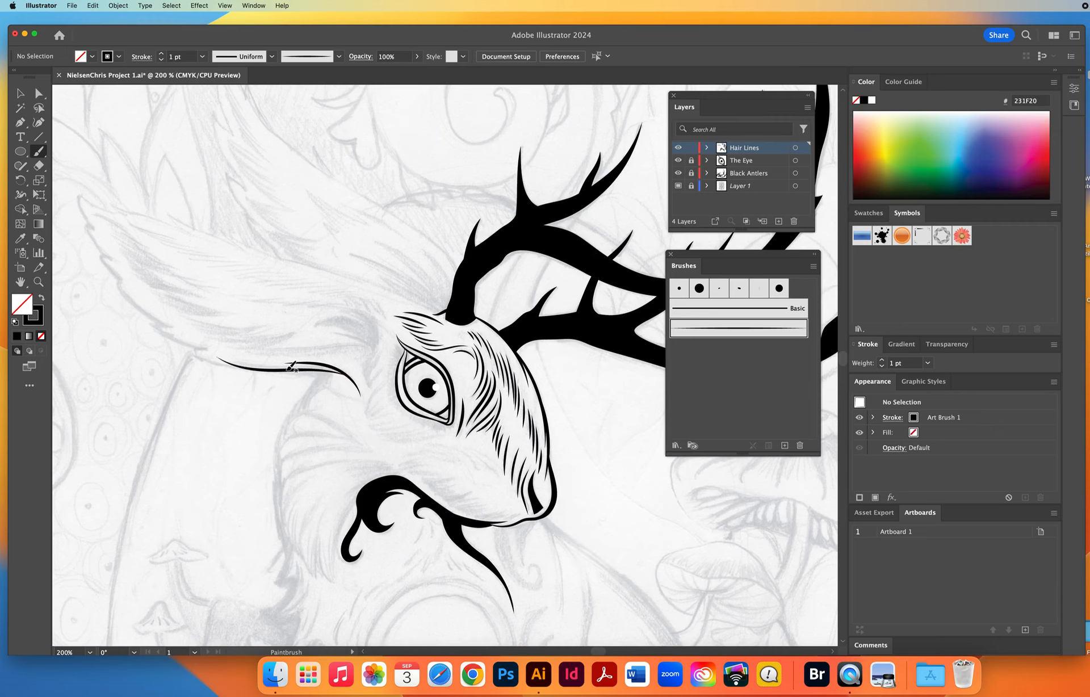
drag(291, 367, 271, 369)
Paint the overlapping pointed fur tufts along the ear's lower edge up to the tip, following the sketch.
drag(211, 345, 209, 347)
drag(190, 345, 208, 349)
key(super+z)
mouse_move(161, 324)
mouse_down()
mouse_move(177, 327)
mouse_move(139, 306)
mouse_up()
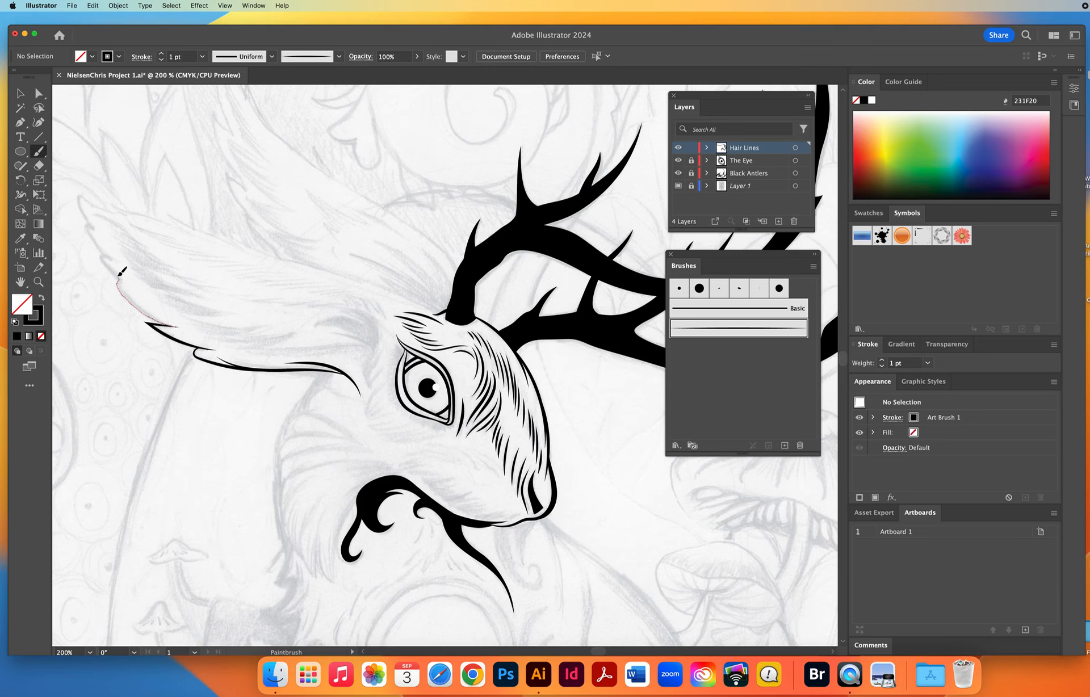
drag(117, 277, 115, 273)
drag(134, 267, 257, 302)
key(space)
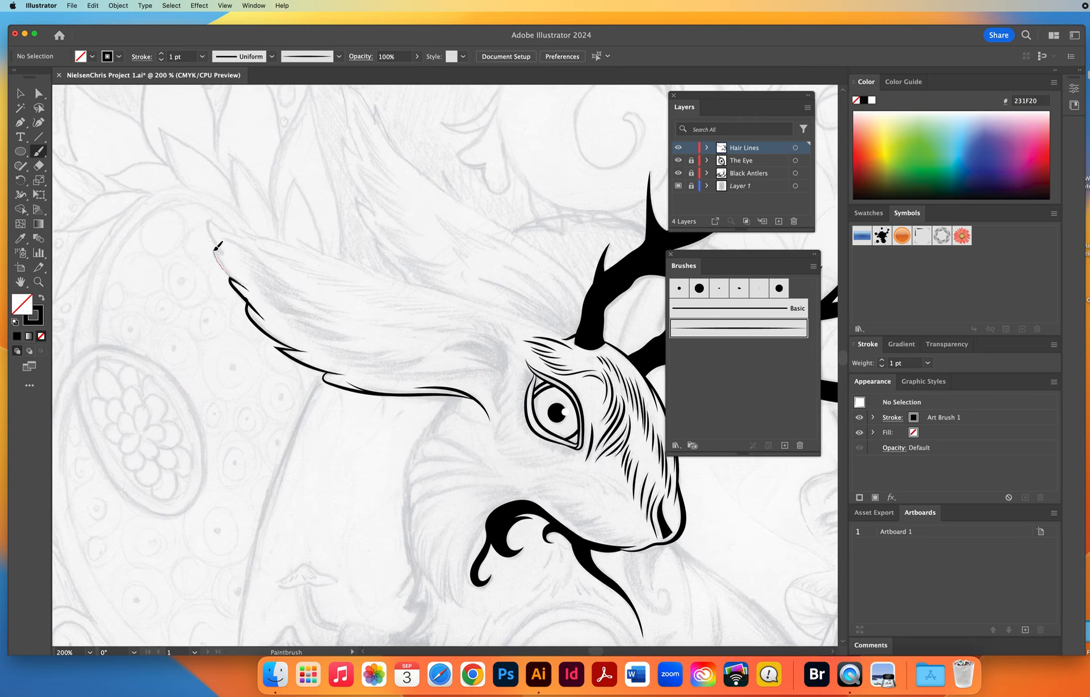
drag(219, 252, 212, 248)
Paint the ear's upper edge from the tip to the antler base, with pointed tufts along its outer part.
drag(221, 227, 265, 245)
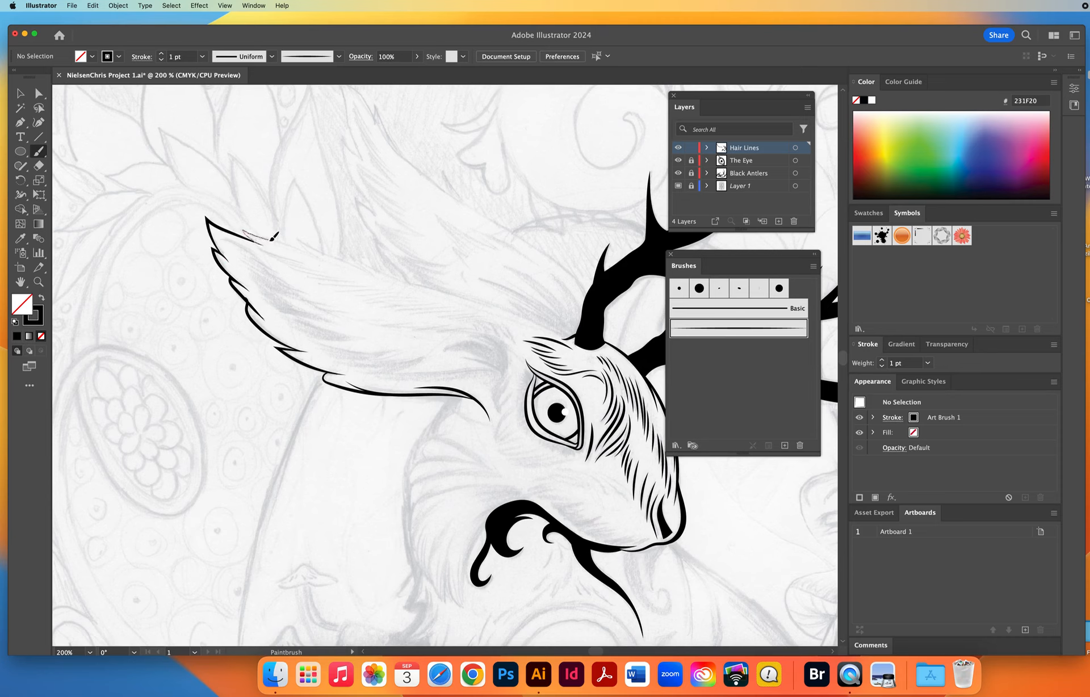
drag(272, 239, 336, 264)
drag(304, 240, 430, 285)
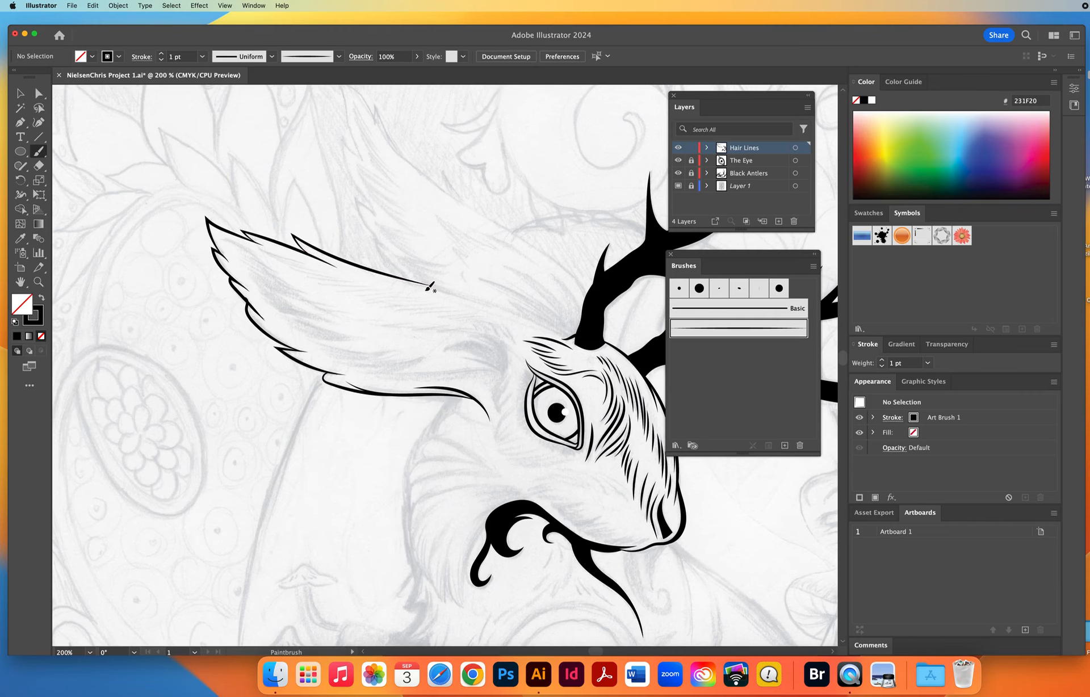
mouse_move(382, 276)
mouse_down()
mouse_move(492, 300)
mouse_move(574, 333)
mouse_up()
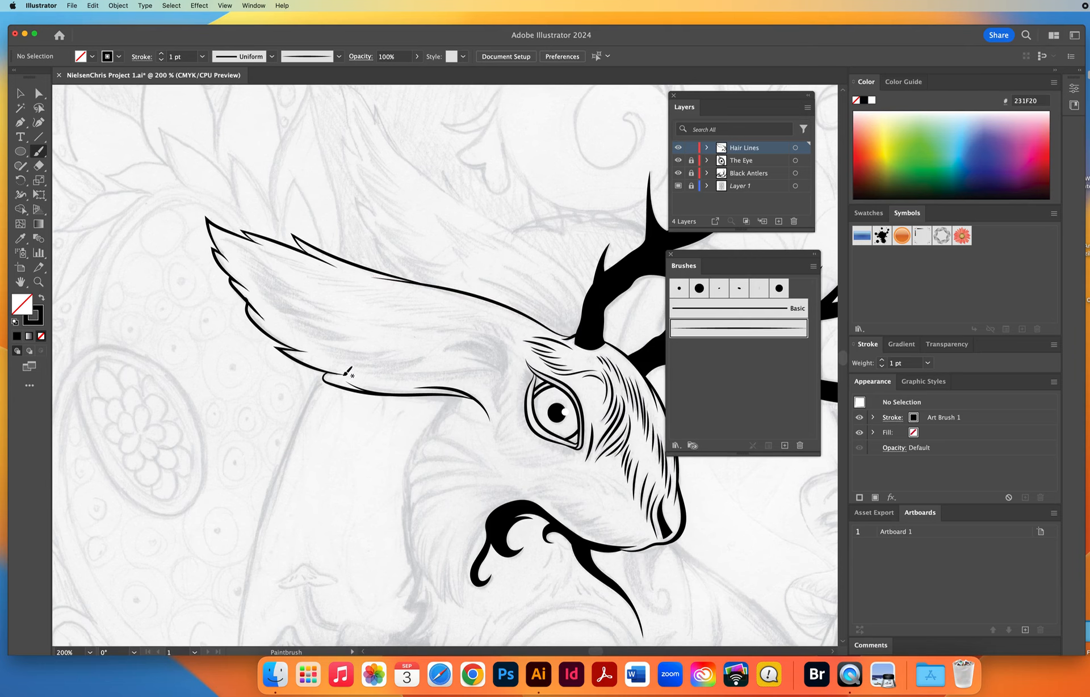
Nudge the end anchors of the overlapping tuft strokes on the ear's lower edge so they taper to a clean point.
click(38, 282)
drag(176, 250, 337, 387)
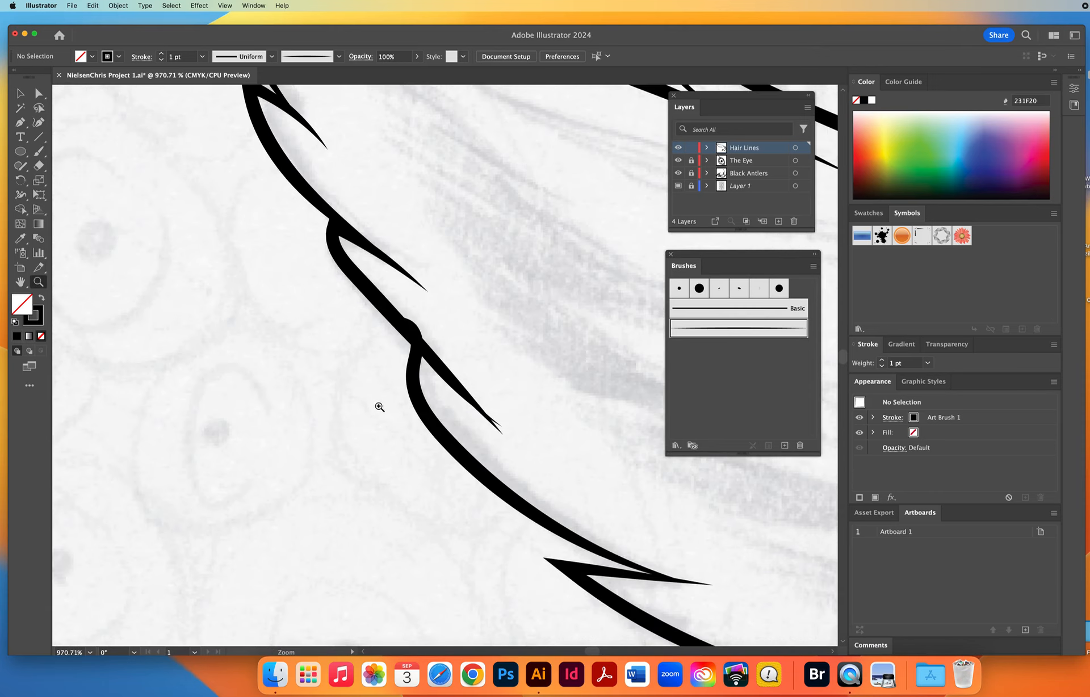
click(39, 93)
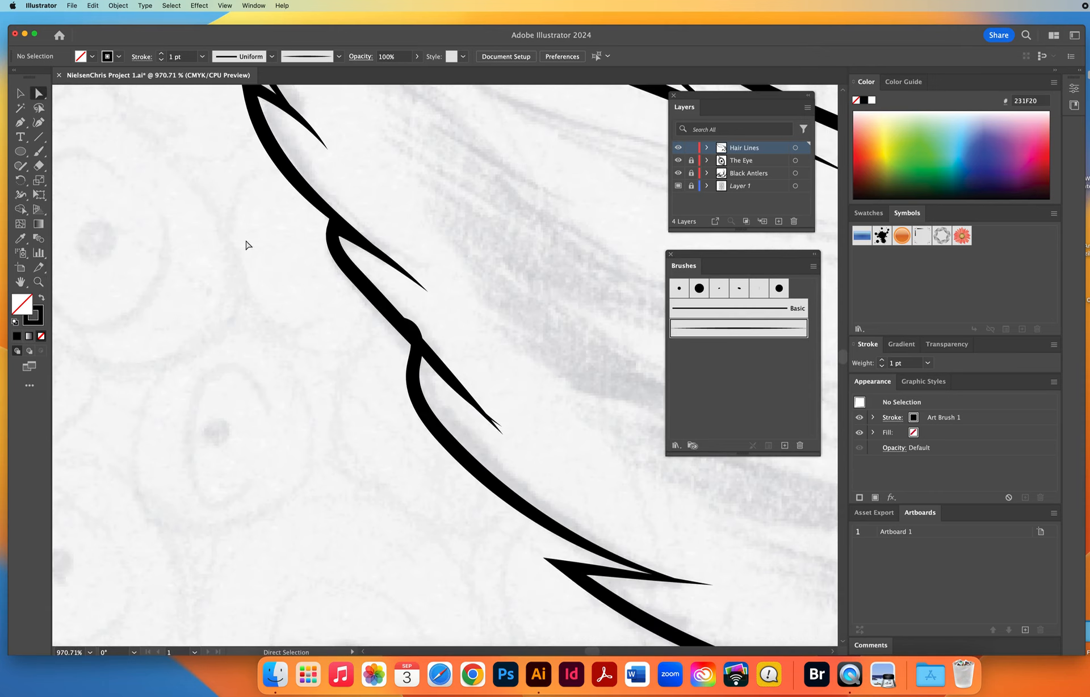
click(503, 434)
click(502, 428)
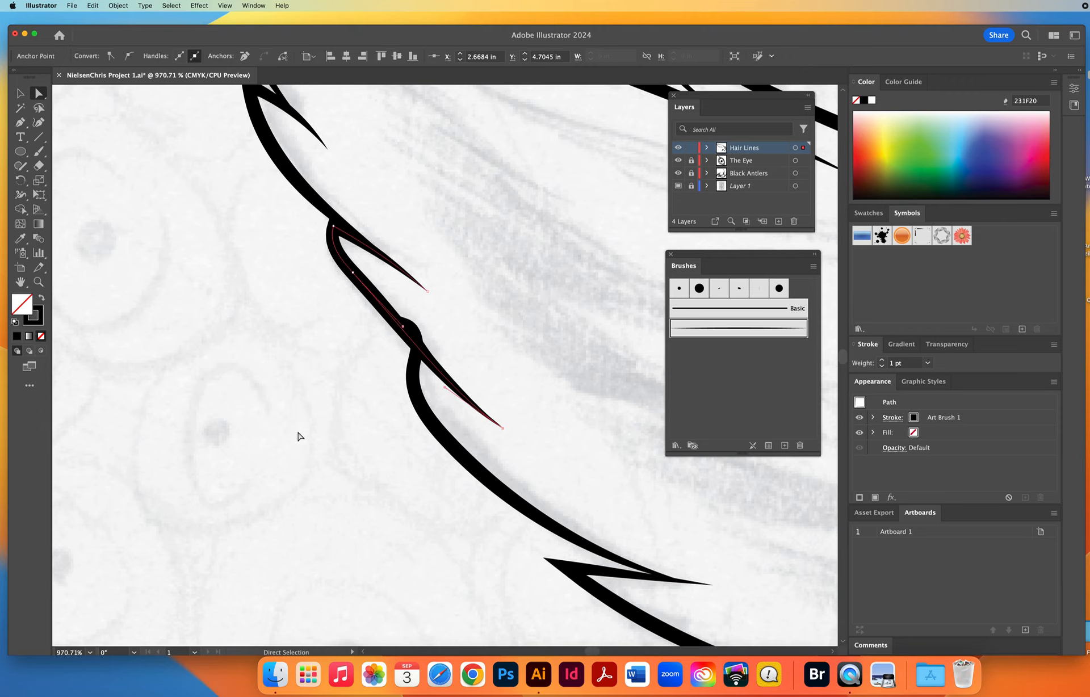
click(318, 472)
drag(502, 430, 507, 433)
click(446, 496)
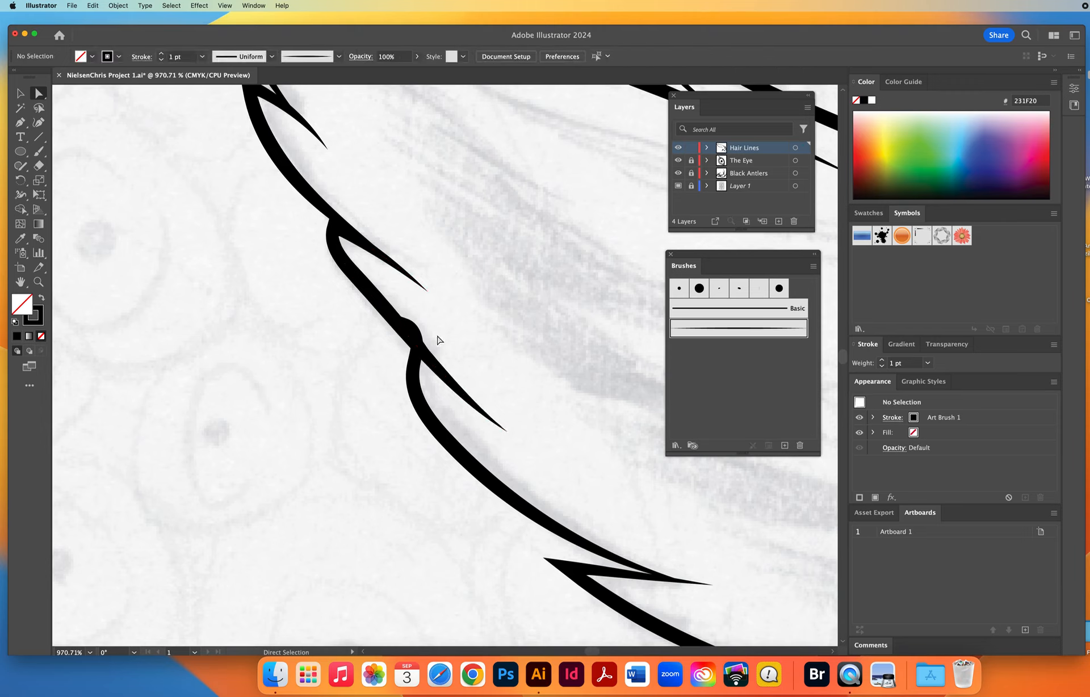
Reposition the upper anchors of the adjoining tuft stroke to remove the bump where it meets the stroke above.
click(415, 331)
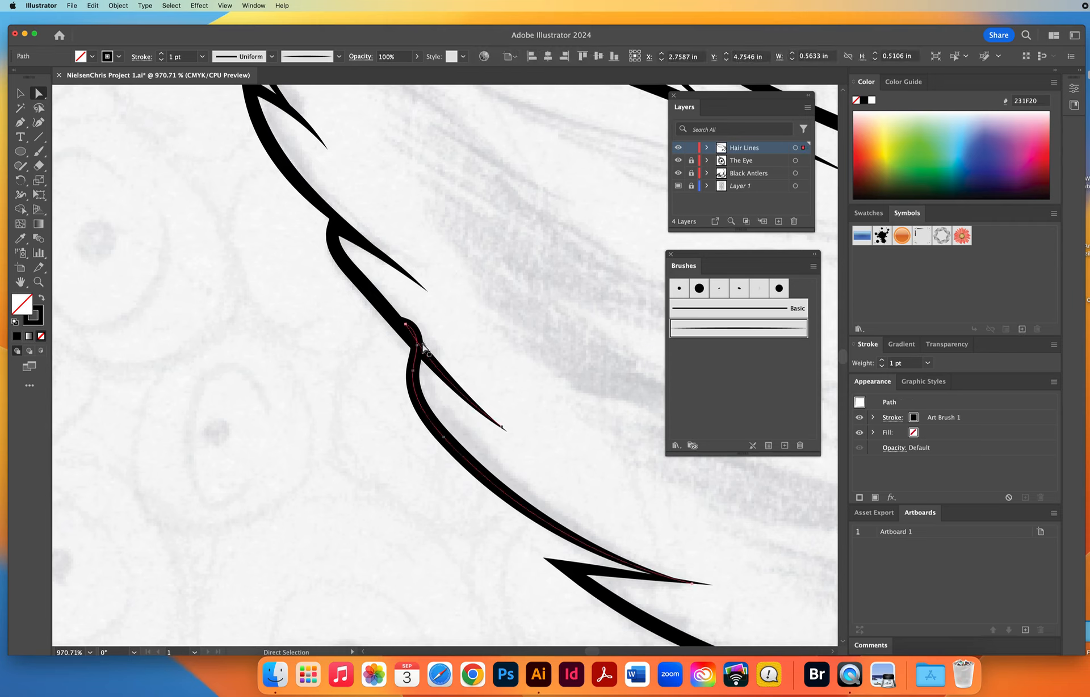
click(417, 344)
mouse_move(418, 345)
mouse_down()
mouse_move(408, 356)
mouse_move(394, 319)
mouse_move(398, 330)
mouse_up()
click(485, 341)
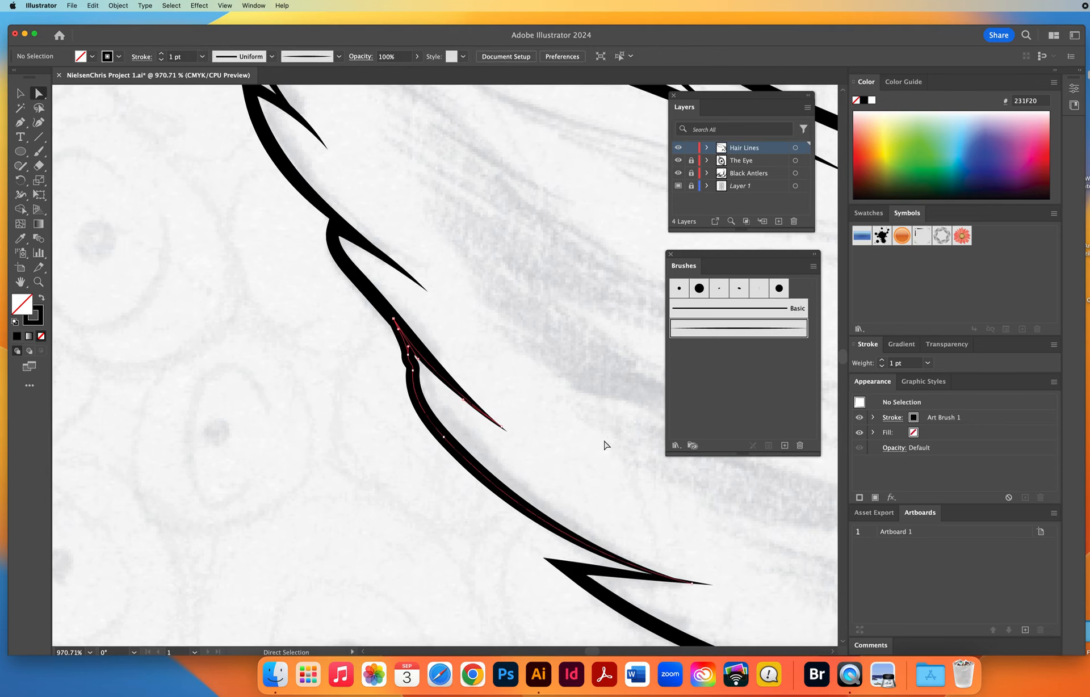
Set the Paintbrush stroke weight to 3 pt and paint a thick tapered fur stroke inside the ear near the tip.
click(38, 281)
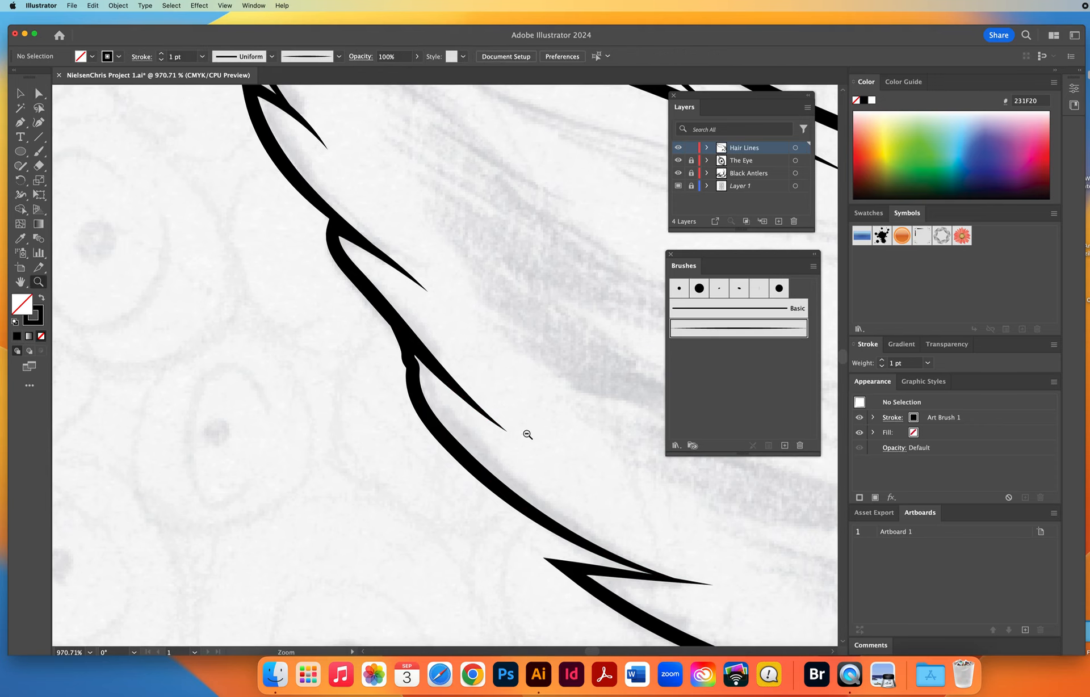
alt+click(510, 428)
alt+click(509, 428)
alt+click(509, 429)
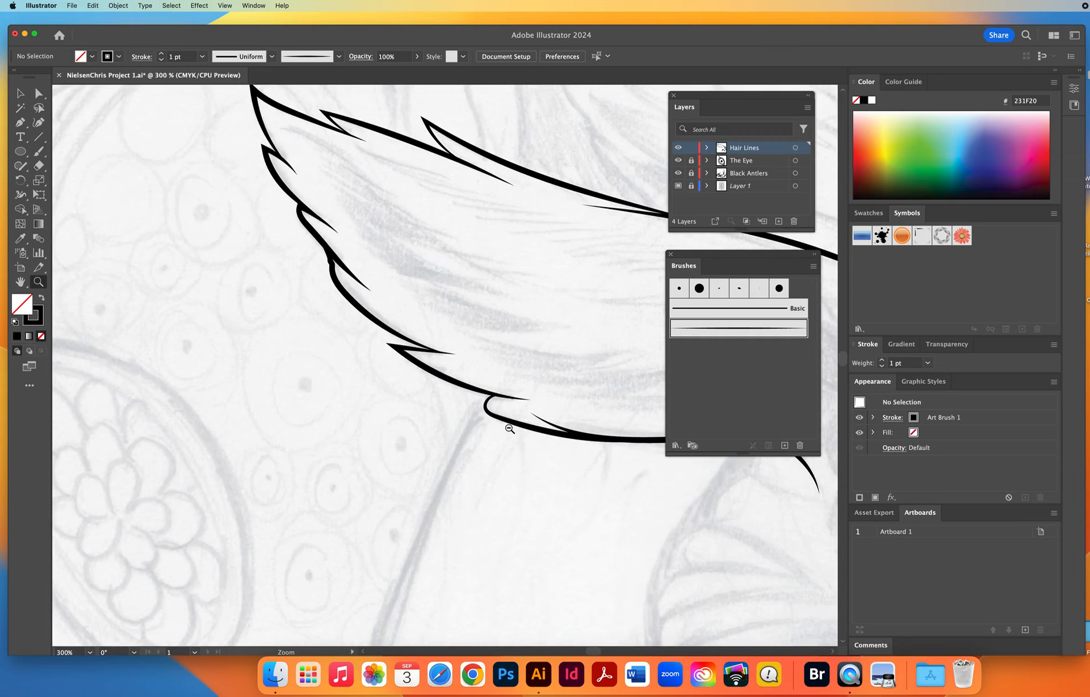
alt+click(509, 429)
alt+click(509, 429)
drag(523, 426, 447, 457)
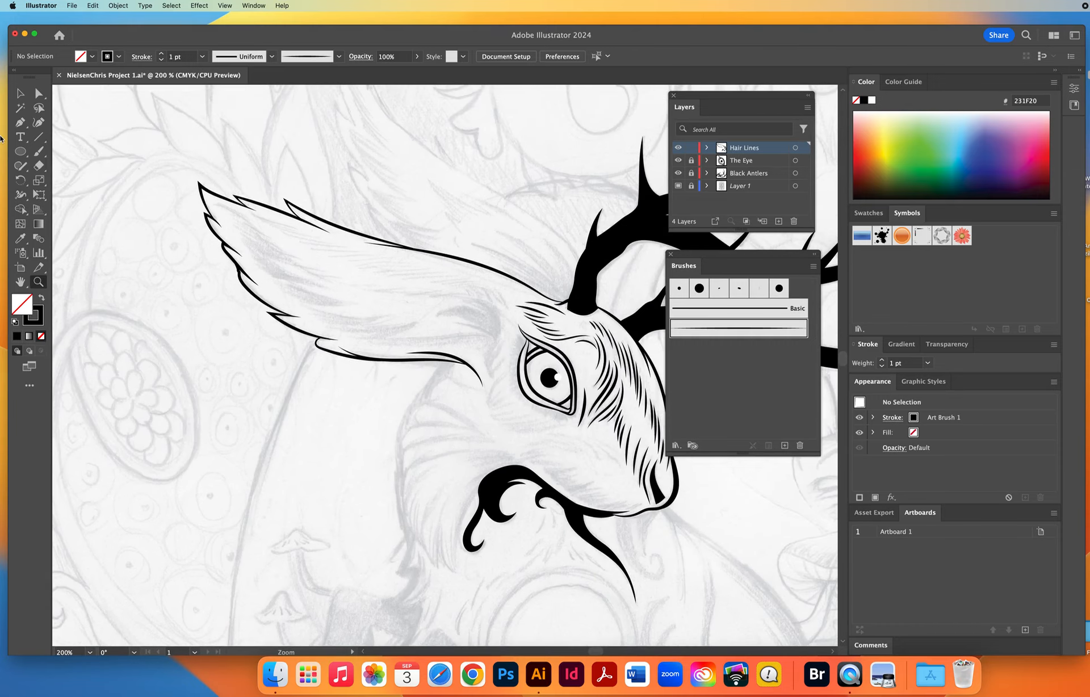
click(39, 151)
click(181, 55)
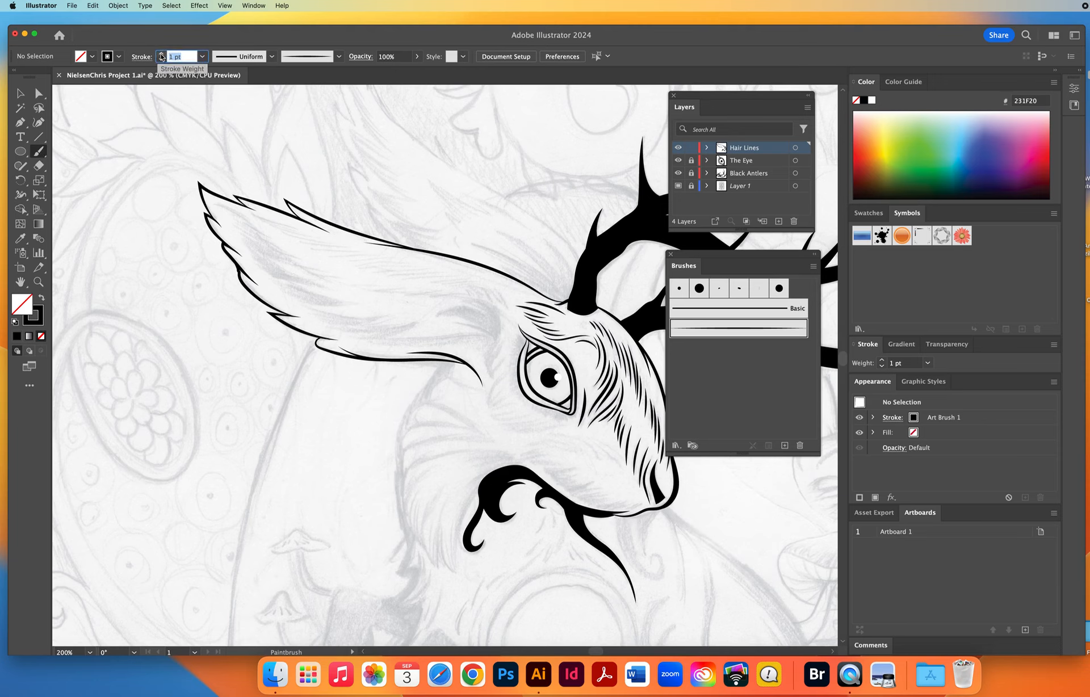
click(161, 54)
click(161, 54)
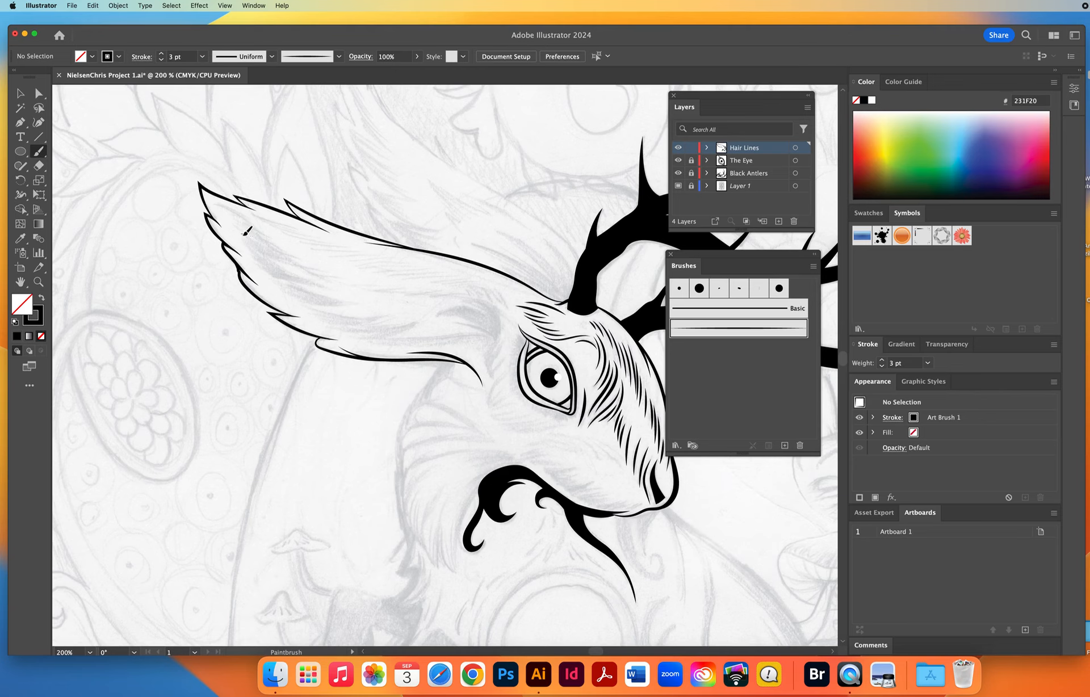
drag(278, 255, 343, 273)
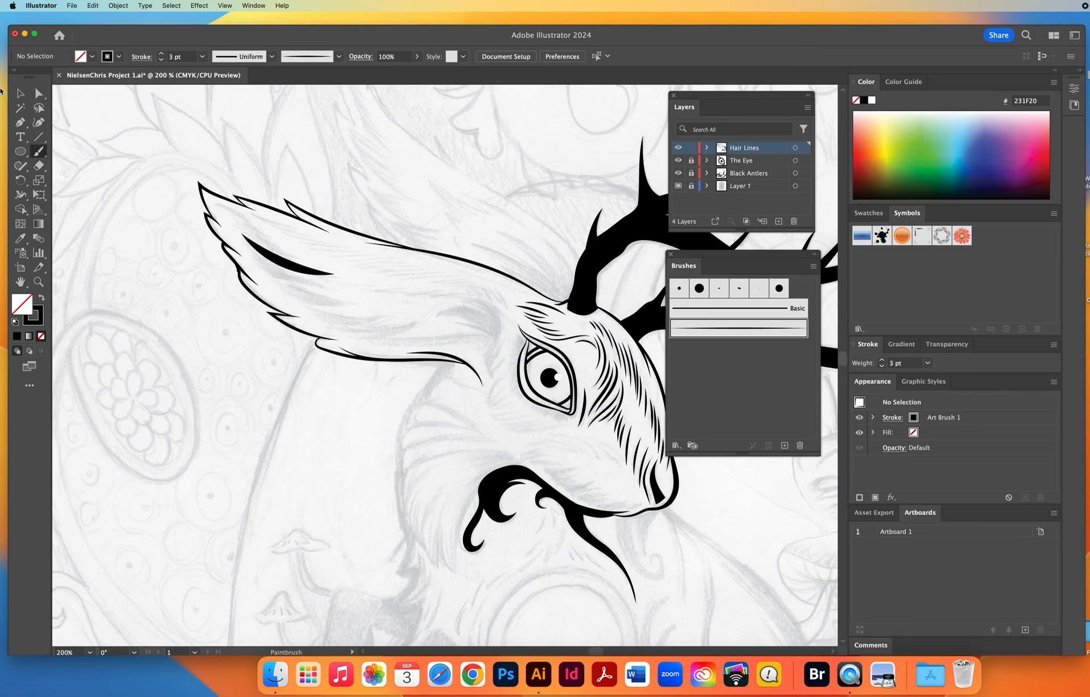
Set the weight of the thick inner-ear stroke to 2.5 pt and deselect it.
key(v)
click(307, 265)
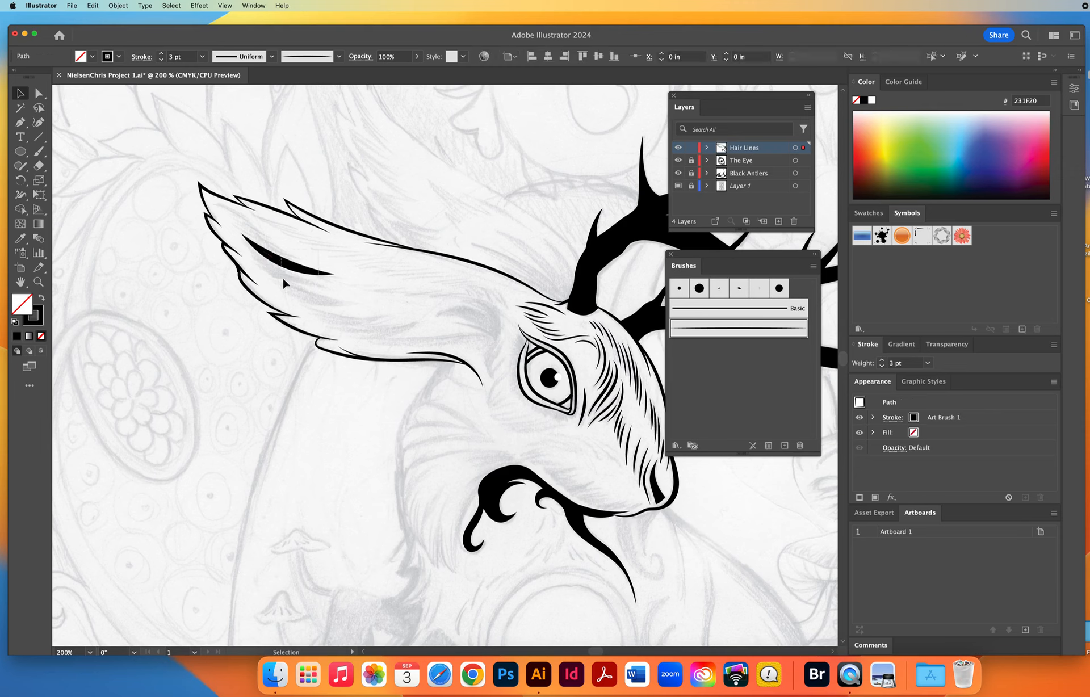
click(140, 57)
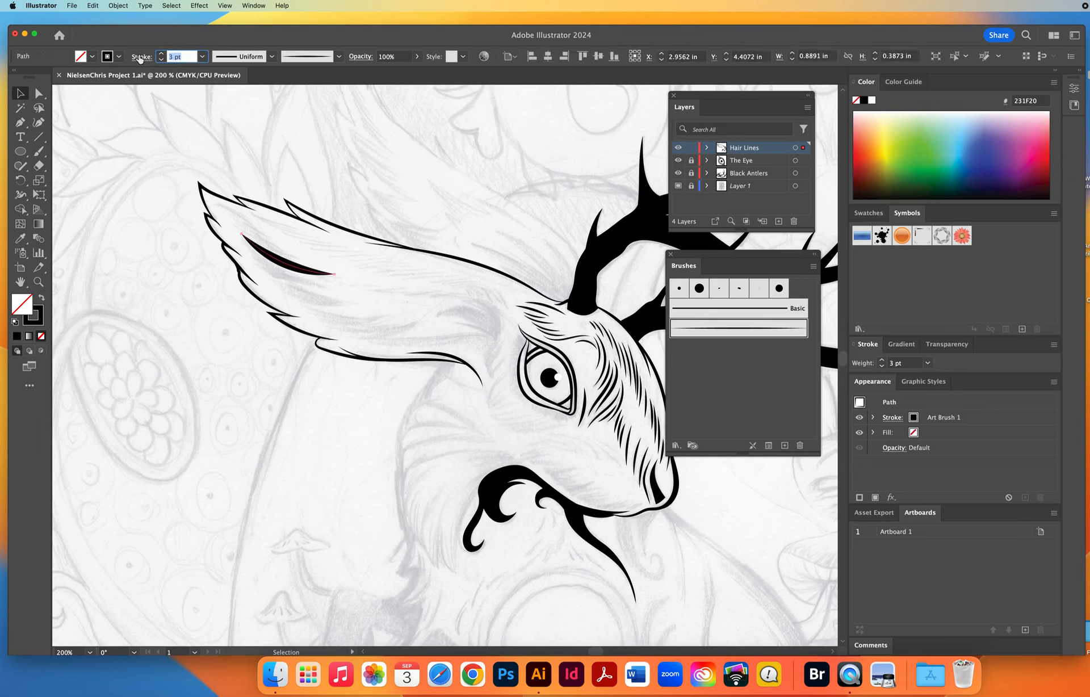
text(2.5)
key(Return)
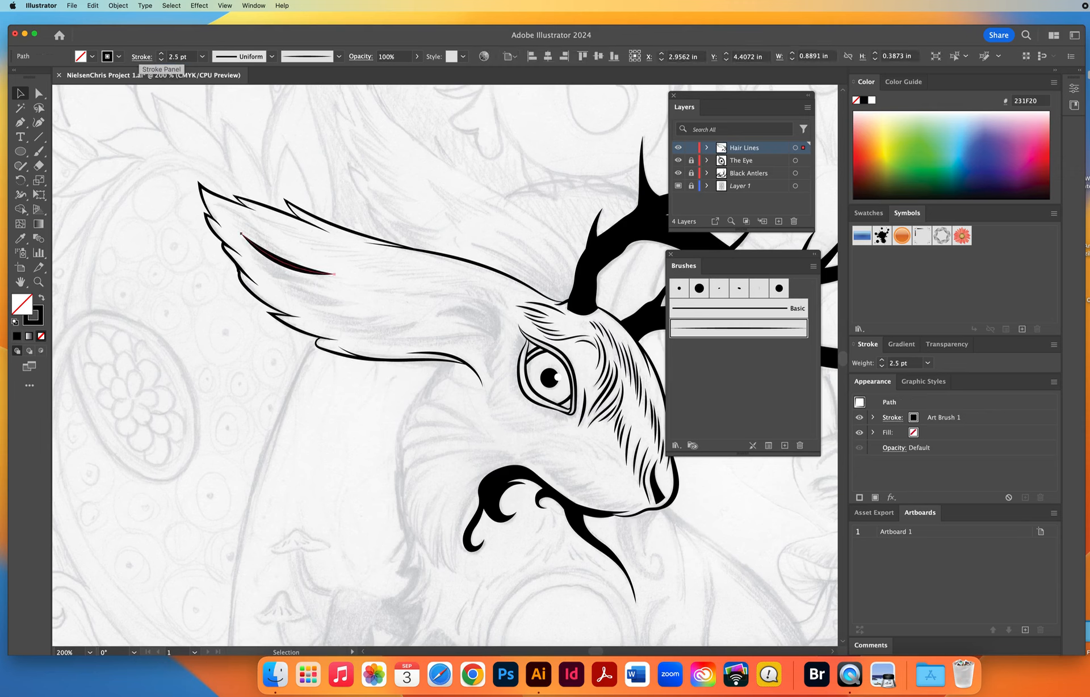
click(154, 215)
Paint a series of heavy 2.5 pt tapered fur strokes along the inner ear, curving down at its base beside the eye.
click(38, 151)
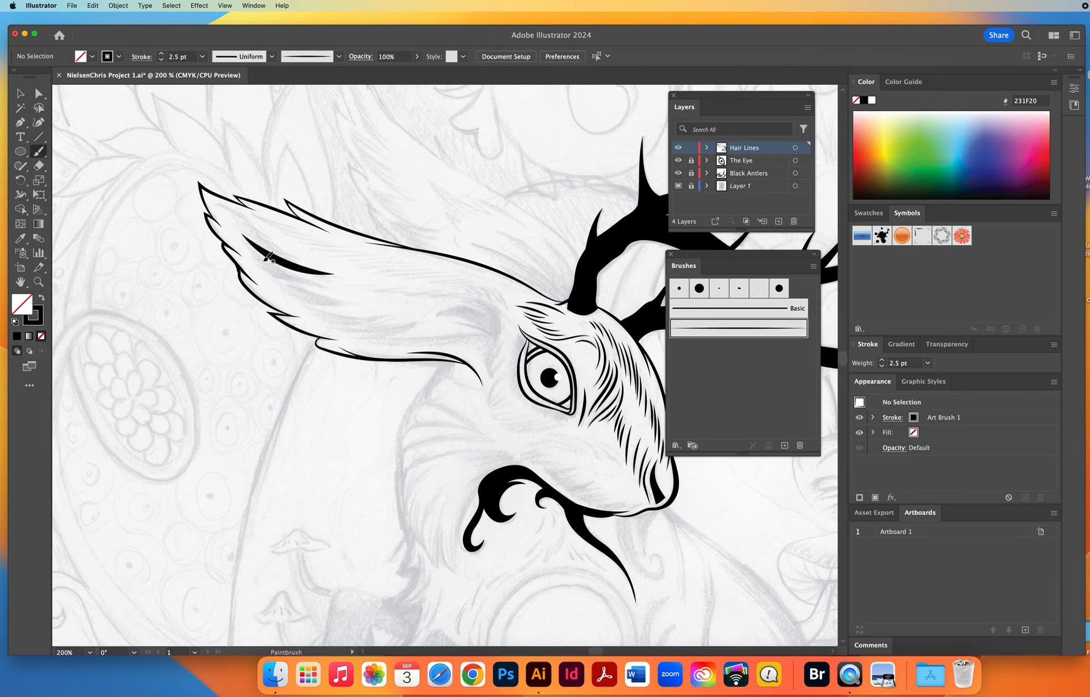
mouse_move(264, 260)
mouse_down()
mouse_move(345, 293)
mouse_move(279, 282)
mouse_move(305, 297)
mouse_move(370, 304)
mouse_move(326, 315)
mouse_move(390, 318)
mouse_move(343, 326)
mouse_move(386, 332)
mouse_move(438, 320)
mouse_move(392, 342)
mouse_move(498, 342)
mouse_move(464, 323)
mouse_move(492, 329)
mouse_move(494, 379)
mouse_up()
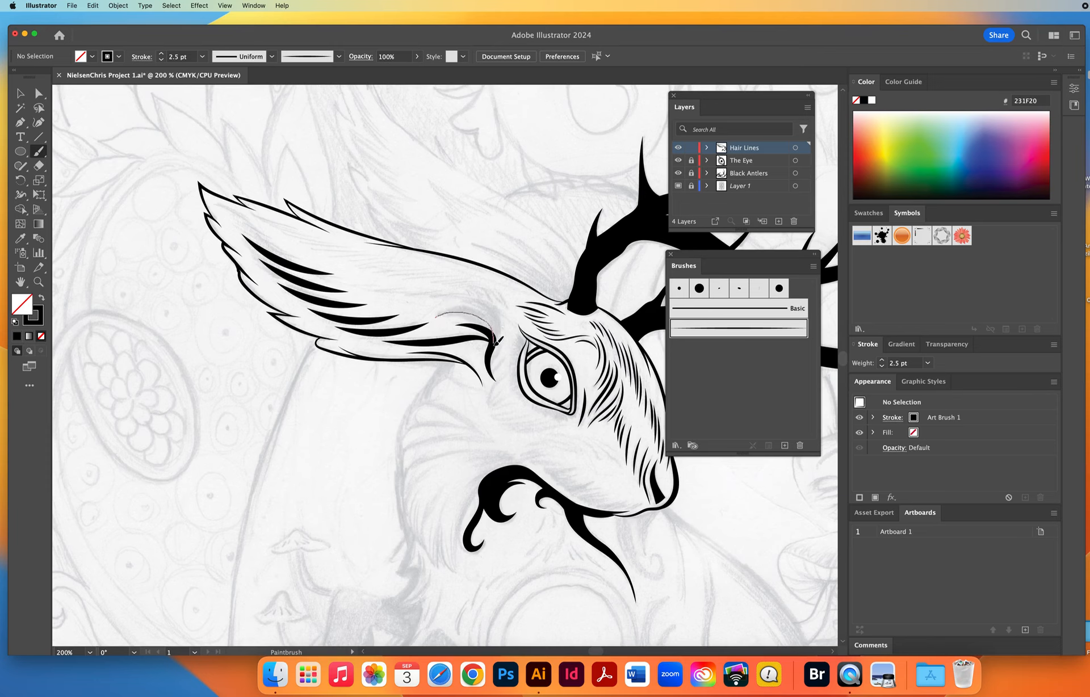
drag(497, 343, 496, 364)
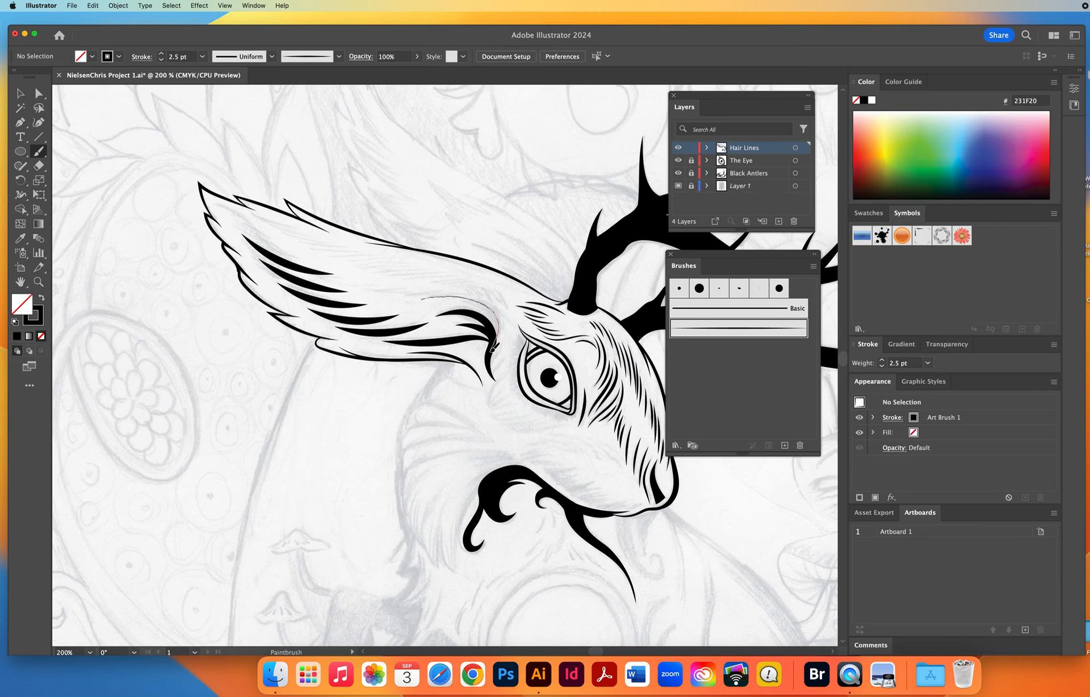
drag(490, 361, 490, 360)
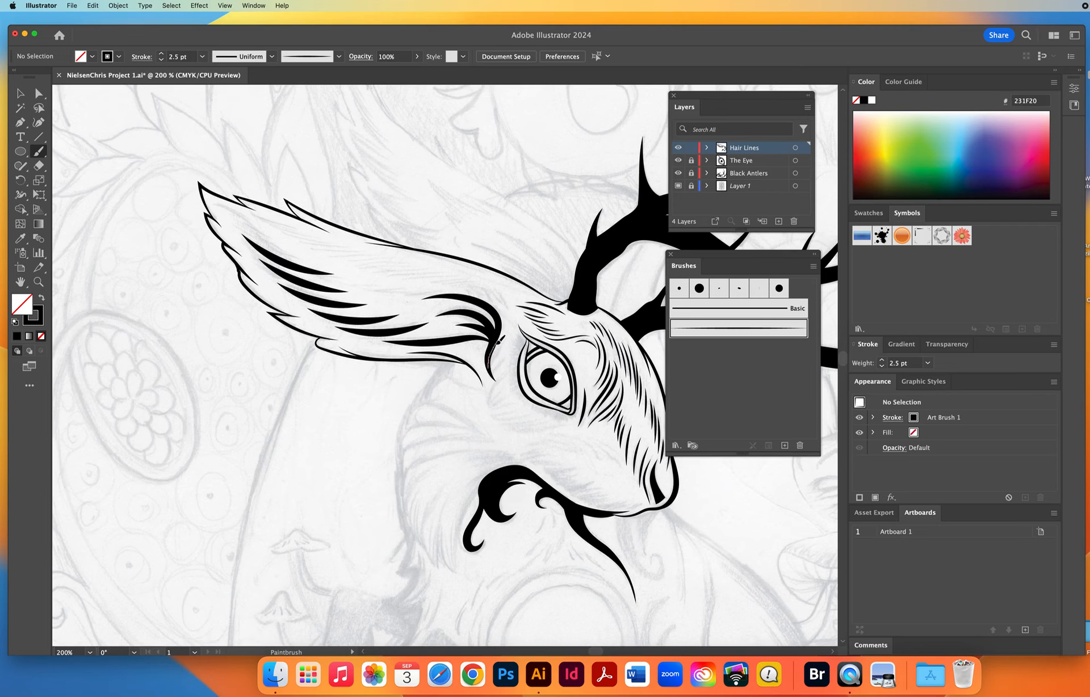
drag(498, 311, 498, 309)
Set the Paintbrush stroke weight to 1 pt and paint fine tapered fur strokes between the heavy inner-ear strokes.
click(161, 60)
mouse_move(424, 308)
mouse_down()
mouse_move(477, 304)
mouse_move(508, 340)
mouse_up()
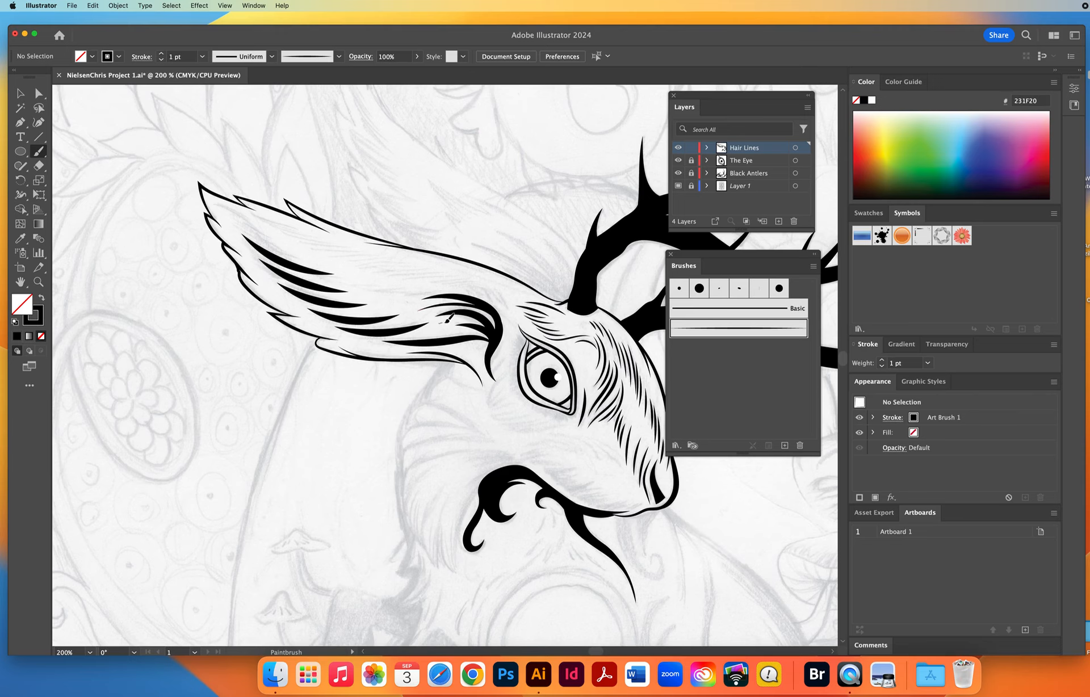
mouse_move(446, 319)
mouse_down()
mouse_move(471, 314)
mouse_move(502, 339)
mouse_move(457, 330)
mouse_move(501, 342)
mouse_up()
drag(359, 285, 442, 291)
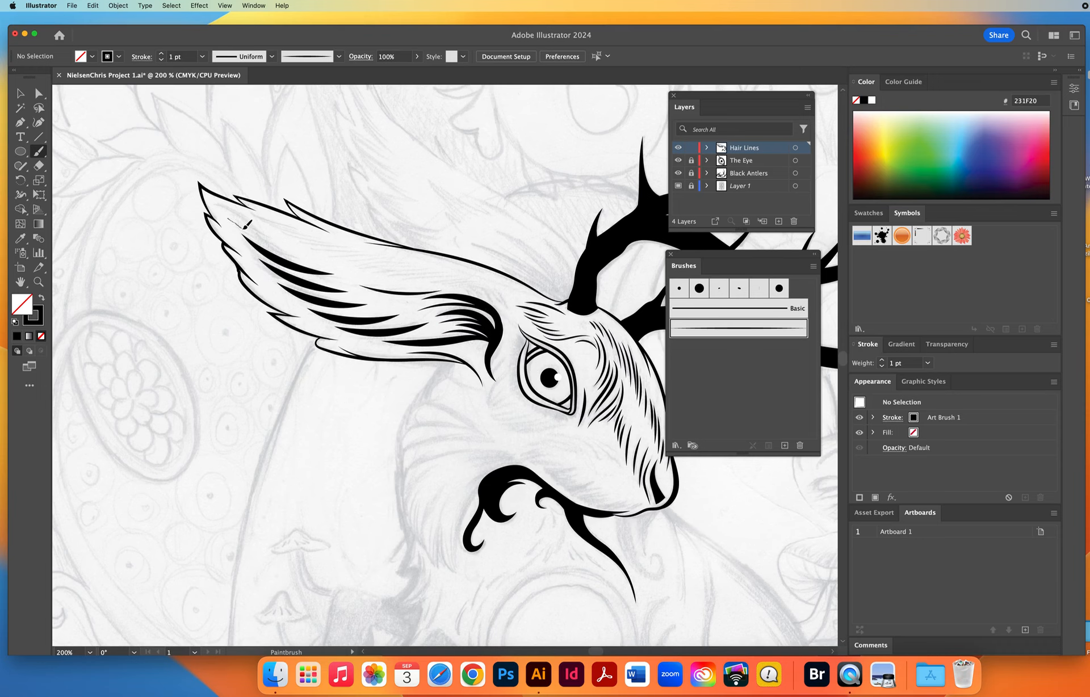
Paint fine 1 pt tapered fur strokes along the ear's upper edge, from the tip down to its base above the eye.
drag(243, 227, 307, 261)
mouse_move(227, 205)
mouse_down()
mouse_move(264, 238)
mouse_move(250, 220)
mouse_move(345, 248)
mouse_move(320, 250)
mouse_move(429, 267)
mouse_move(393, 273)
mouse_move(472, 271)
mouse_up()
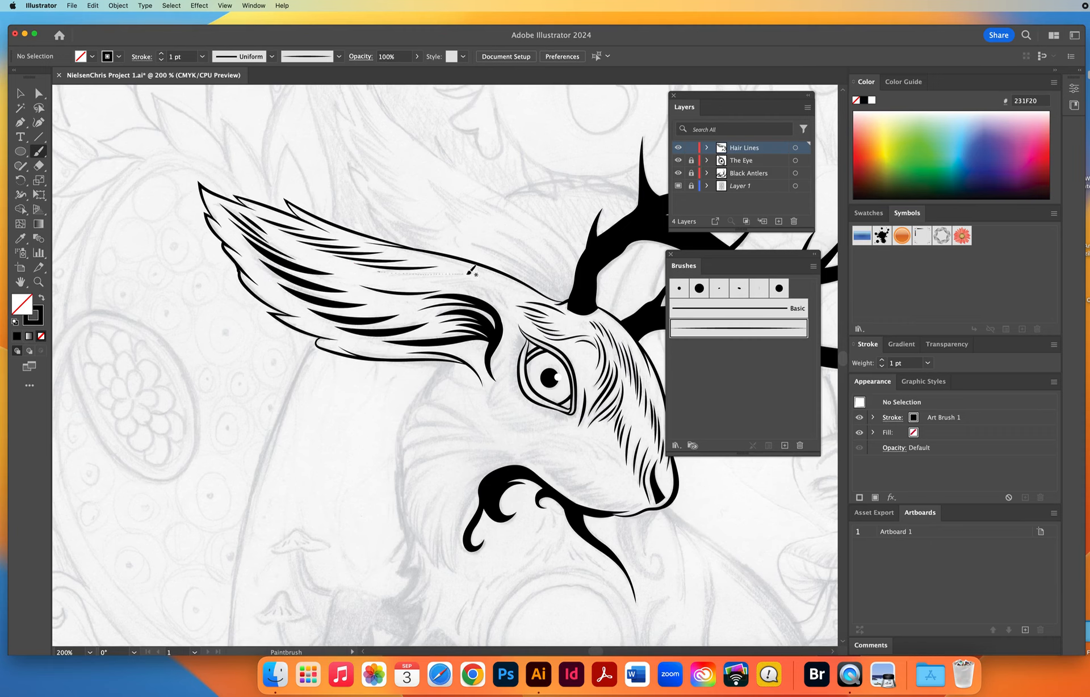
mouse_move(406, 277)
mouse_down()
mouse_move(475, 276)
mouse_move(450, 281)
mouse_move(512, 296)
mouse_move(503, 300)
mouse_move(513, 306)
mouse_move(499, 300)
mouse_move(521, 315)
mouse_up()
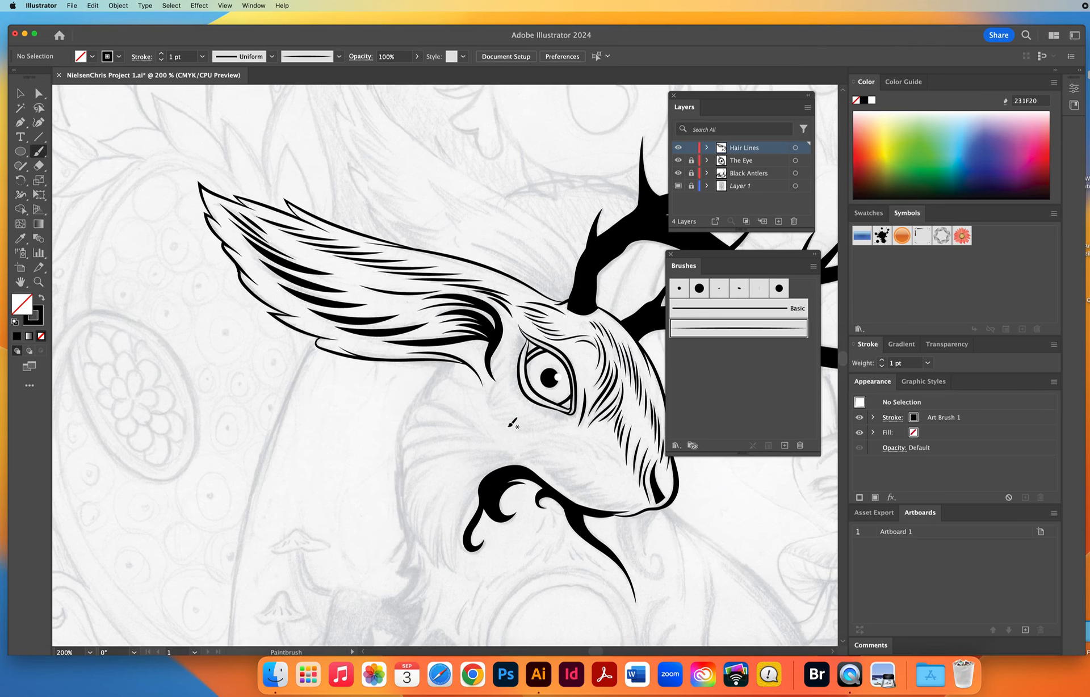
Paint 1 pt tapered fur strokes fanning out behind the beard curl, from the jaw line round to the pointed lower cheek tuft.
key(space)
drag(487, 407, 395, 320)
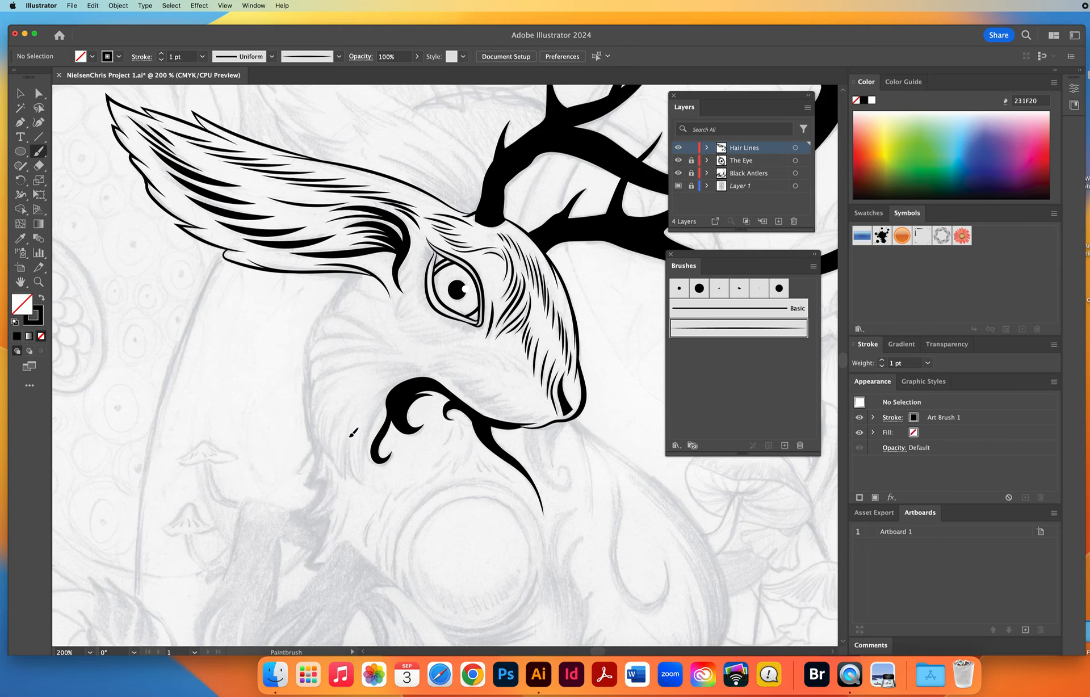
mouse_move(350, 450)
mouse_down()
mouse_move(362, 483)
mouse_move(362, 420)
mouse_up()
mouse_move(363, 480)
mouse_down()
mouse_move(367, 436)
mouse_move(397, 392)
mouse_move(423, 377)
mouse_up()
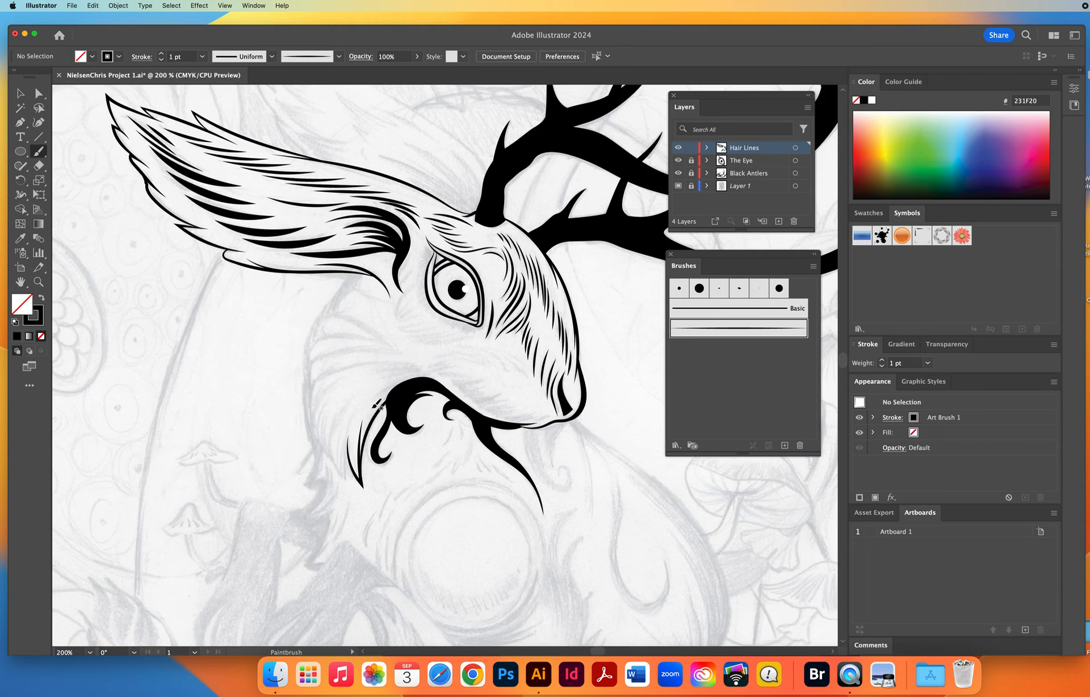
mouse_move(369, 416)
mouse_down()
mouse_move(407, 380)
mouse_move(444, 380)
mouse_move(382, 385)
mouse_move(443, 380)
mouse_up()
mouse_move(377, 377)
mouse_down()
mouse_move(417, 372)
mouse_move(448, 384)
mouse_up()
mouse_move(370, 371)
mouse_down()
mouse_move(408, 368)
mouse_move(446, 383)
mouse_up()
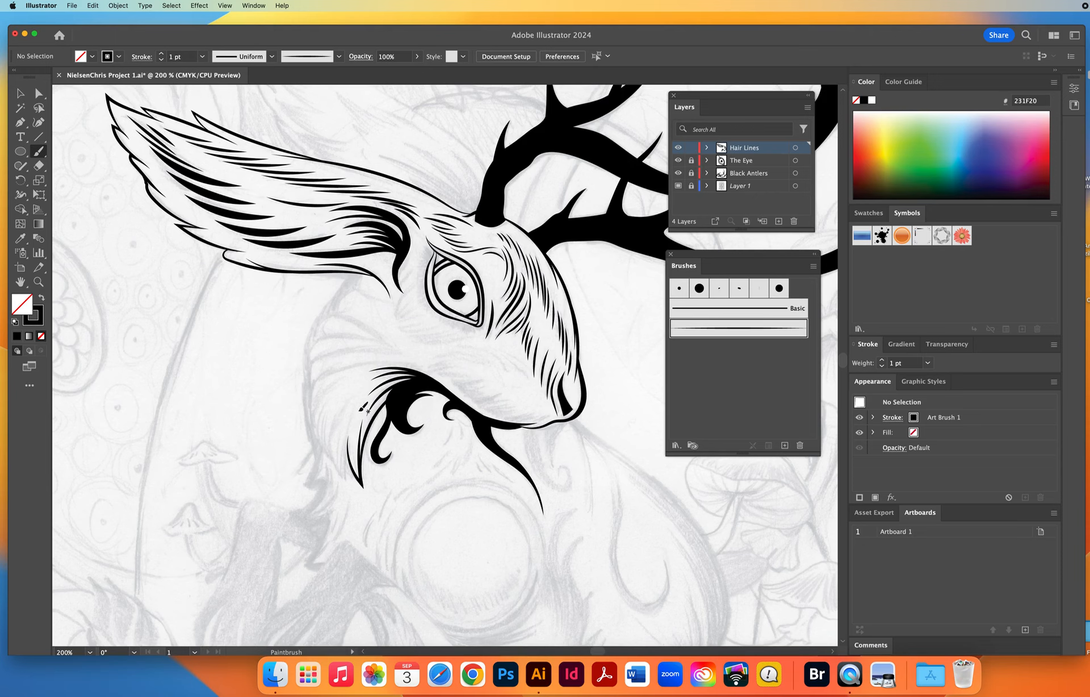
mouse_move(357, 410)
mouse_down()
mouse_move(345, 479)
mouse_move(336, 429)
mouse_move(344, 474)
mouse_move(327, 432)
mouse_move(351, 390)
mouse_up()
mouse_move(334, 457)
mouse_down()
mouse_move(321, 416)
mouse_move(341, 390)
mouse_up()
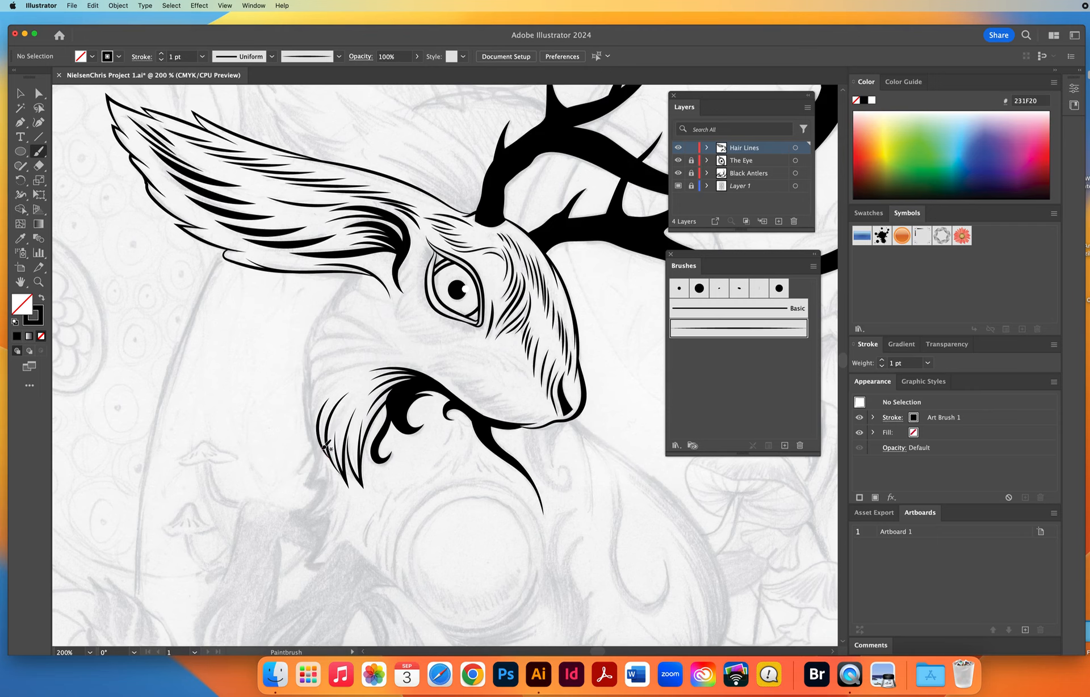
mouse_move(325, 446)
mouse_down()
mouse_move(319, 406)
mouse_move(340, 379)
mouse_up()
Set the stroke weight to 2 pt and paint heavier curved fur strokes up the back of the cheek to the ear's base.
click(161, 54)
click(182, 57)
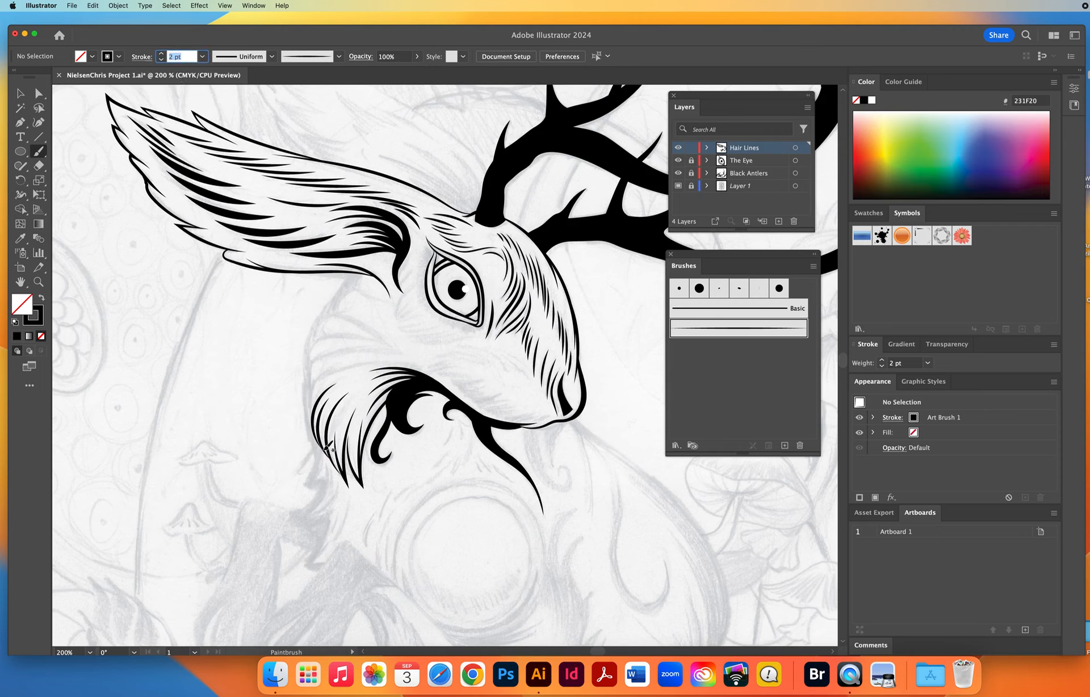
drag(324, 451, 319, 442)
drag(329, 375, 395, 361)
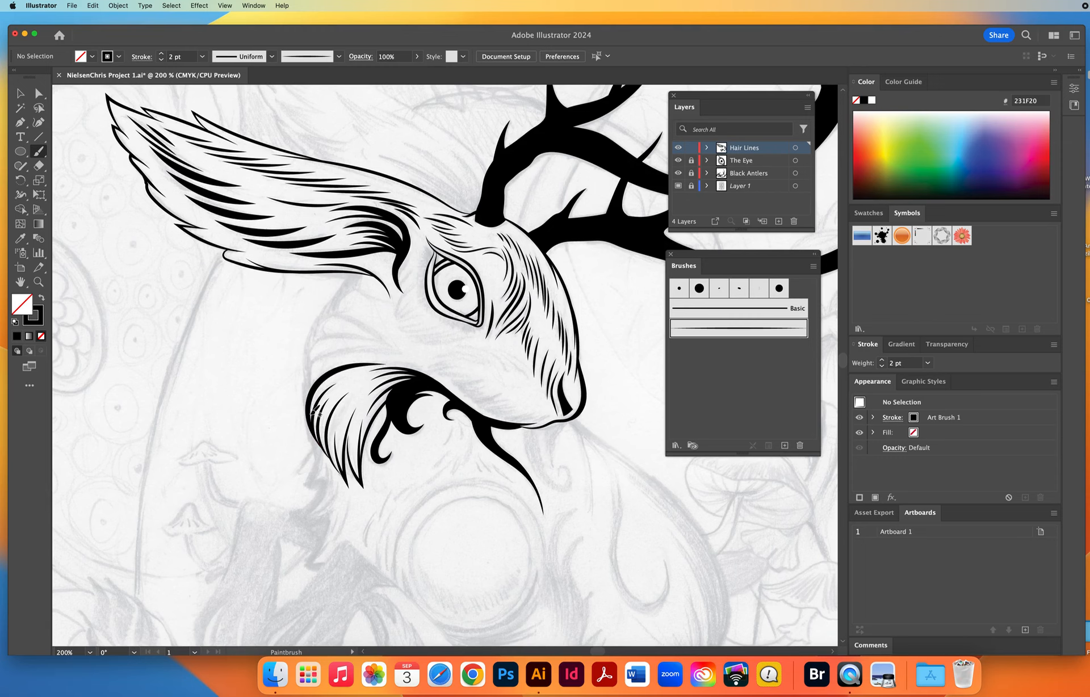
drag(311, 413, 315, 363)
drag(376, 344, 395, 347)
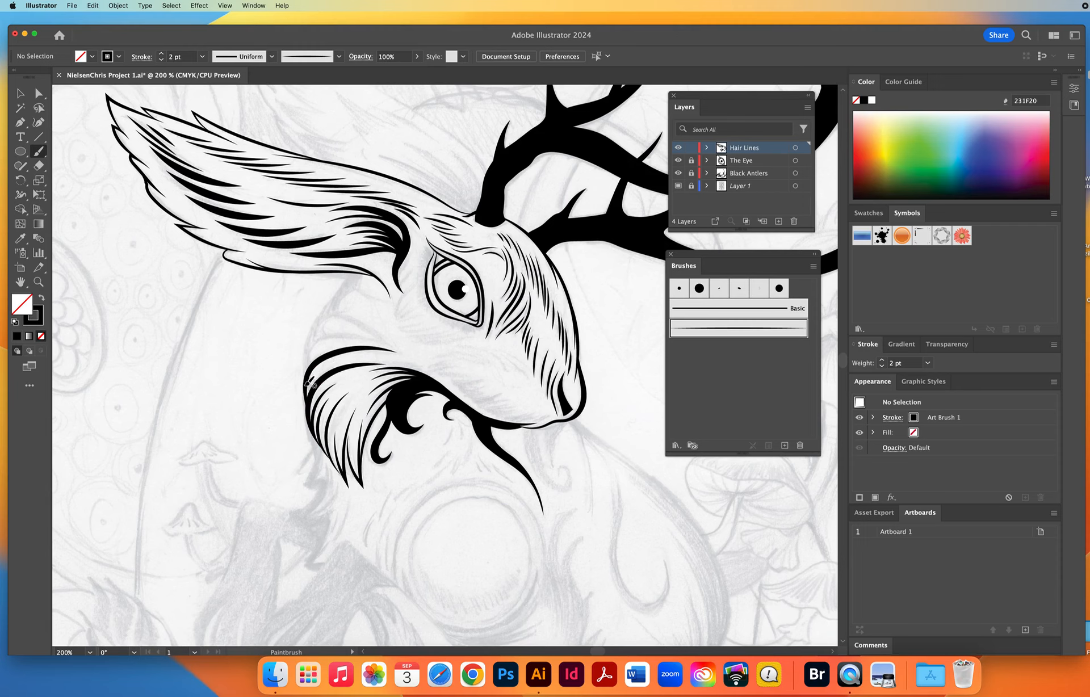
drag(308, 384, 311, 367)
drag(376, 336, 392, 340)
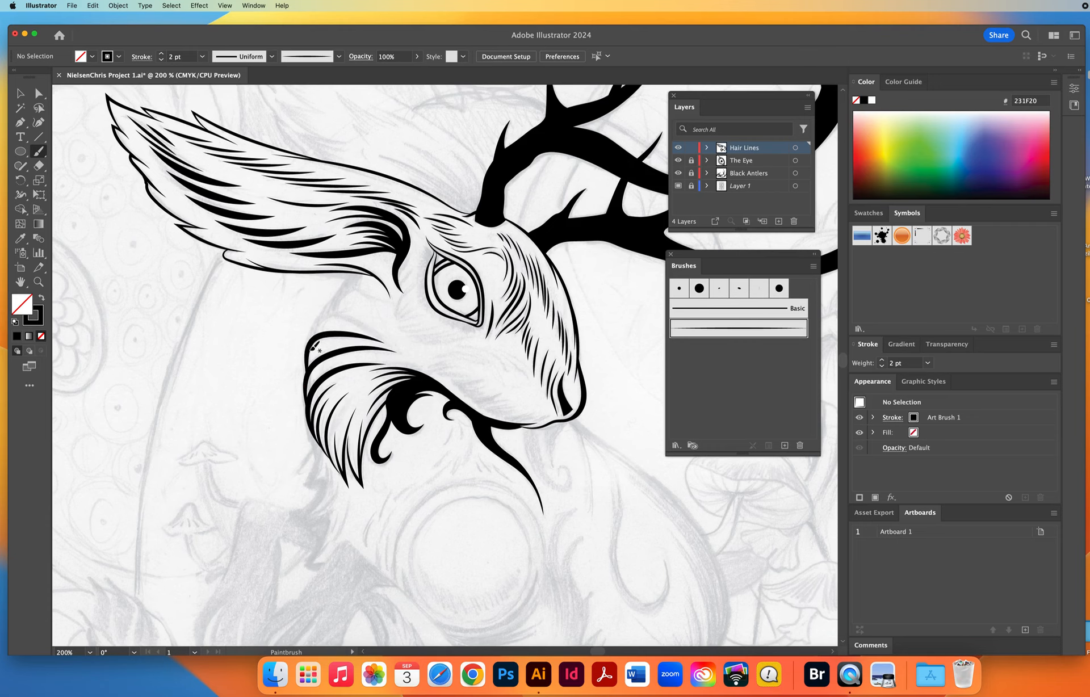
mouse_move(307, 361)
mouse_down()
mouse_move(326, 317)
mouse_move(391, 329)
mouse_up()
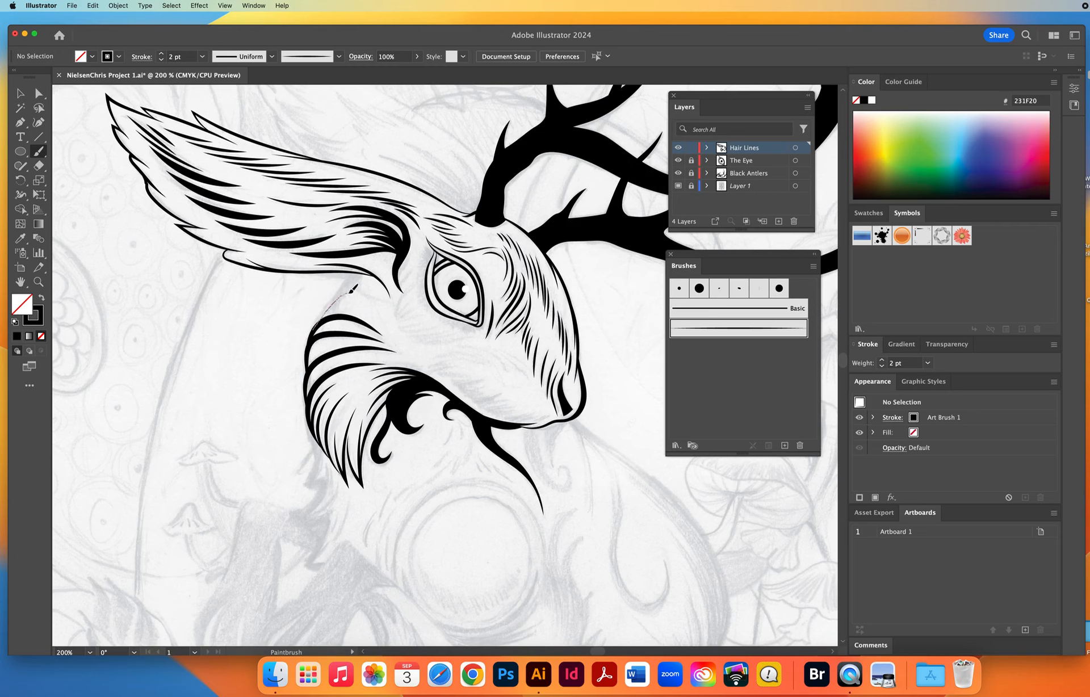
drag(370, 290, 393, 303)
drag(350, 268, 352, 264)
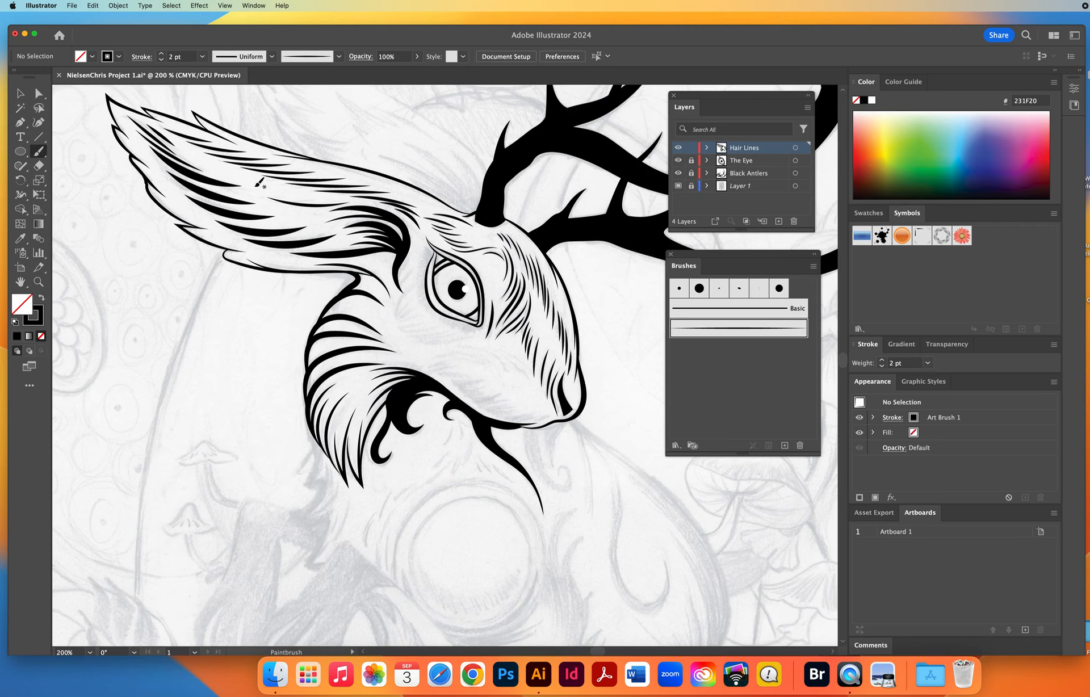
Set the stroke weight to 1 pt and paint fine tapered fur strokes along the jaw, across the cheek and beneath the eye.
click(161, 59)
mouse_move(420, 365)
mouse_down()
mouse_move(477, 371)
mouse_move(527, 415)
mouse_move(554, 414)
mouse_up()
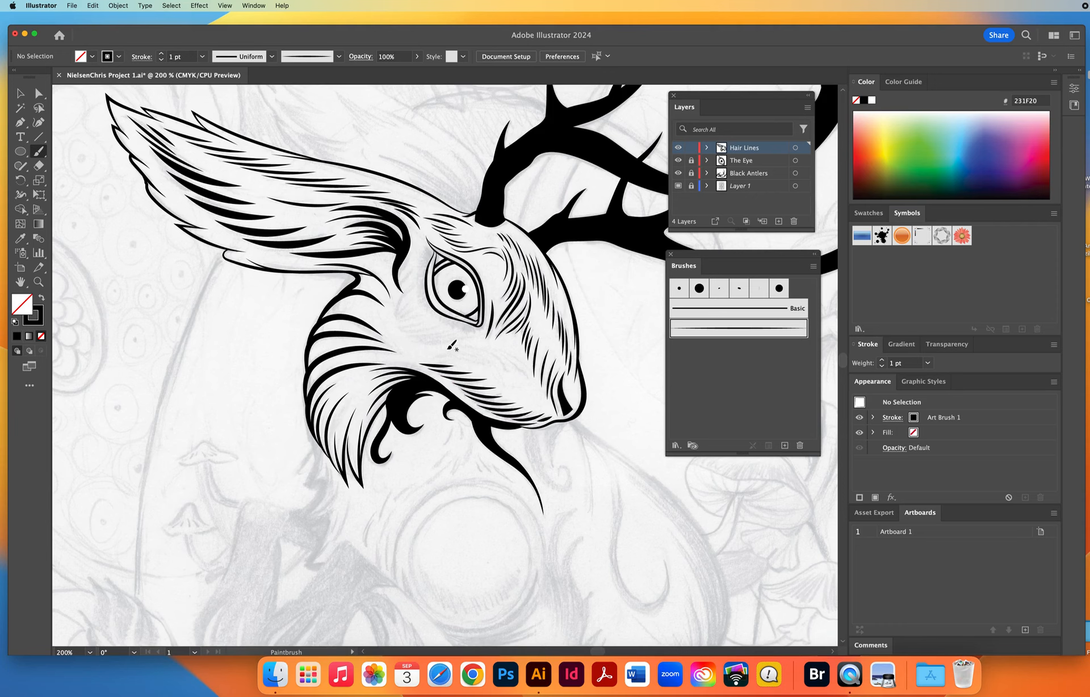
drag(503, 366, 532, 394)
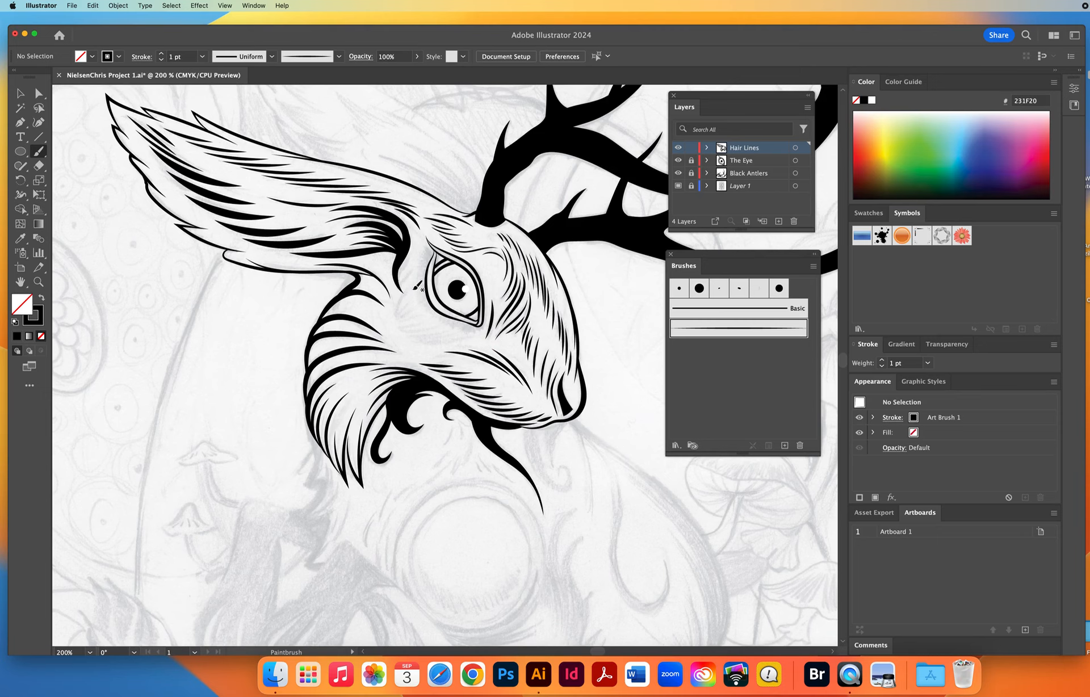
drag(399, 319, 407, 323)
mouse_move(412, 328)
mouse_down()
mouse_move(459, 327)
mouse_move(431, 340)
mouse_move(484, 330)
mouse_move(481, 345)
mouse_move(441, 313)
mouse_move(488, 323)
mouse_up()
Paint a row of 1 pt tapered eyelash strokes across the rear eyelid, running from outside the eye in towards the pupil.
key(space)
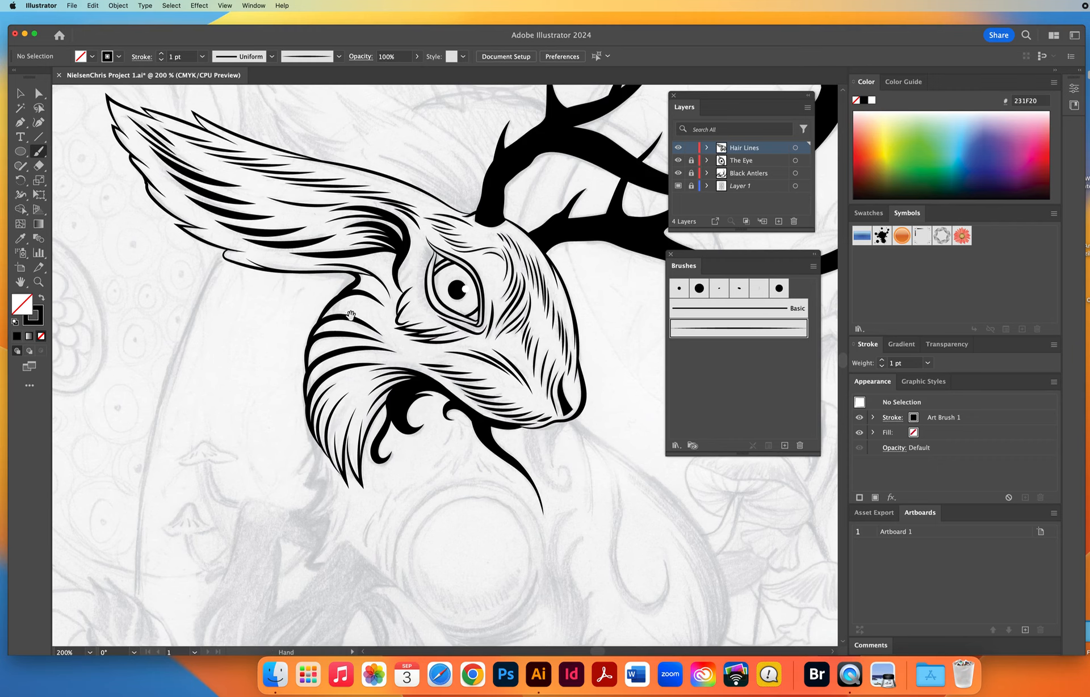
drag(257, 329, 249, 393)
key(z)
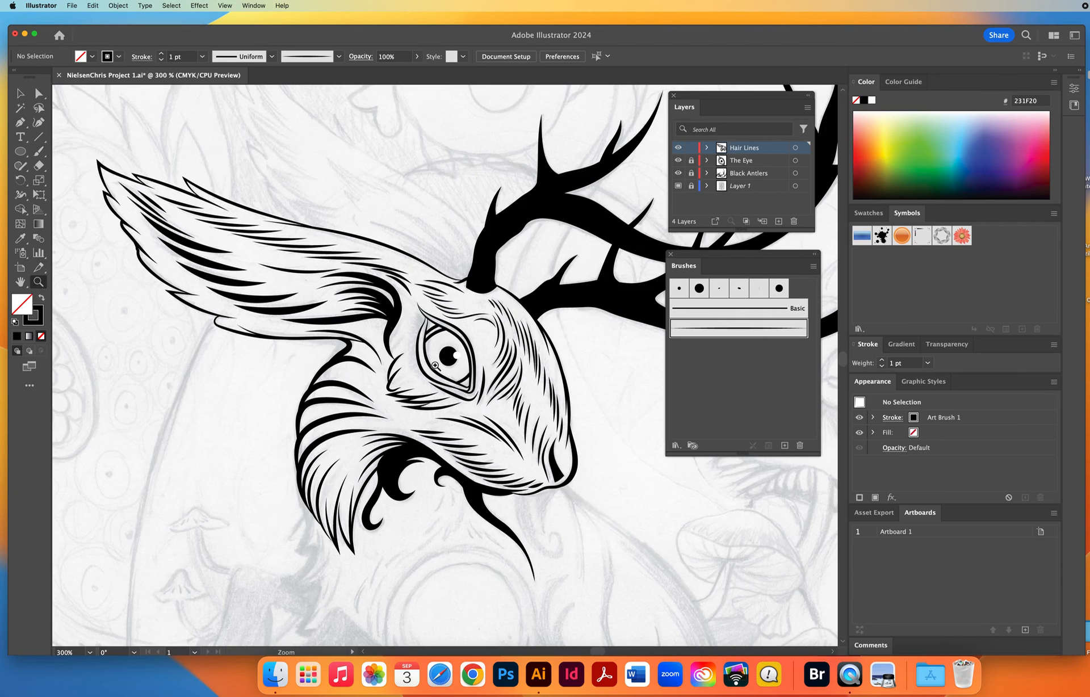
click(434, 361)
click(435, 328)
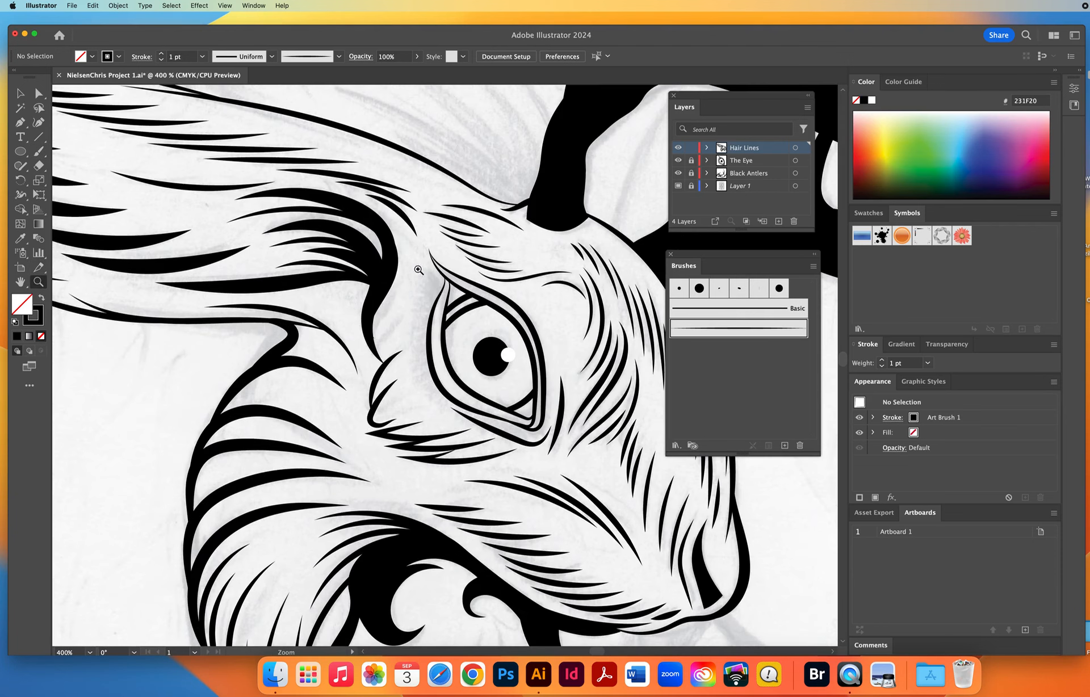
click(38, 151)
mouse_move(444, 281)
mouse_down()
mouse_move(489, 319)
mouse_move(421, 277)
mouse_move(486, 321)
mouse_up()
mouse_move(414, 292)
mouse_down()
mouse_move(482, 320)
mouse_move(425, 313)
mouse_move(479, 329)
mouse_up()
drag(411, 332, 480, 337)
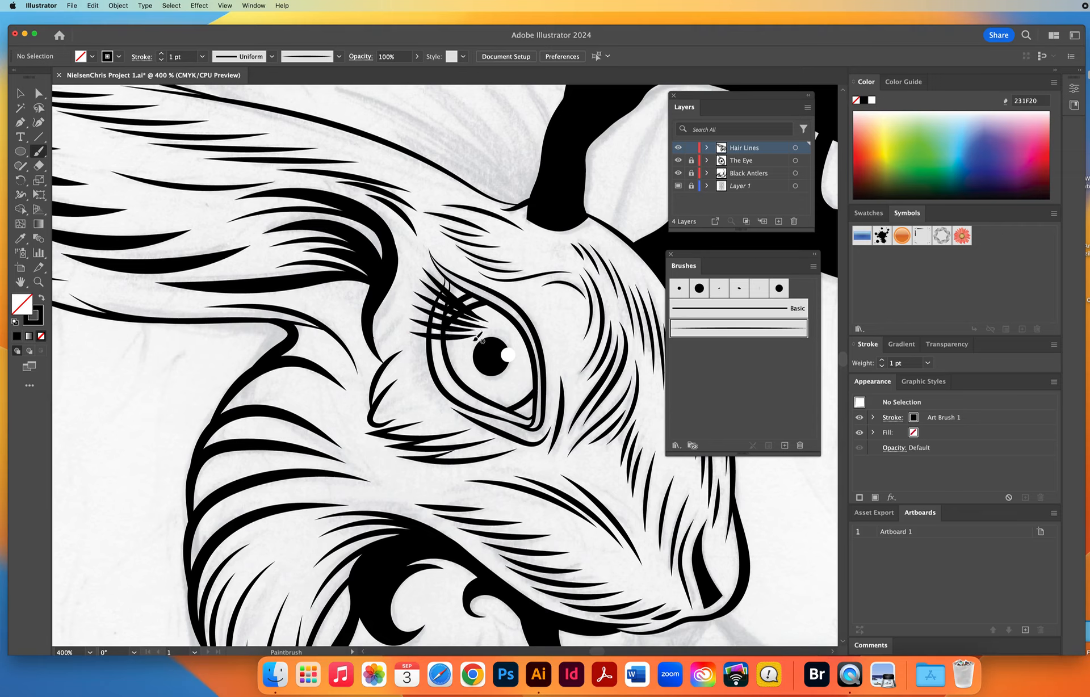
drag(410, 344, 478, 343)
mouse_move(412, 351)
mouse_down()
mouse_move(456, 353)
mouse_move(413, 363)
mouse_move(486, 357)
mouse_up()
mouse_move(418, 375)
mouse_down()
mouse_move(469, 362)
mouse_move(451, 383)
mouse_move(420, 389)
mouse_move(470, 383)
mouse_move(438, 403)
mouse_move(494, 386)
mouse_up()
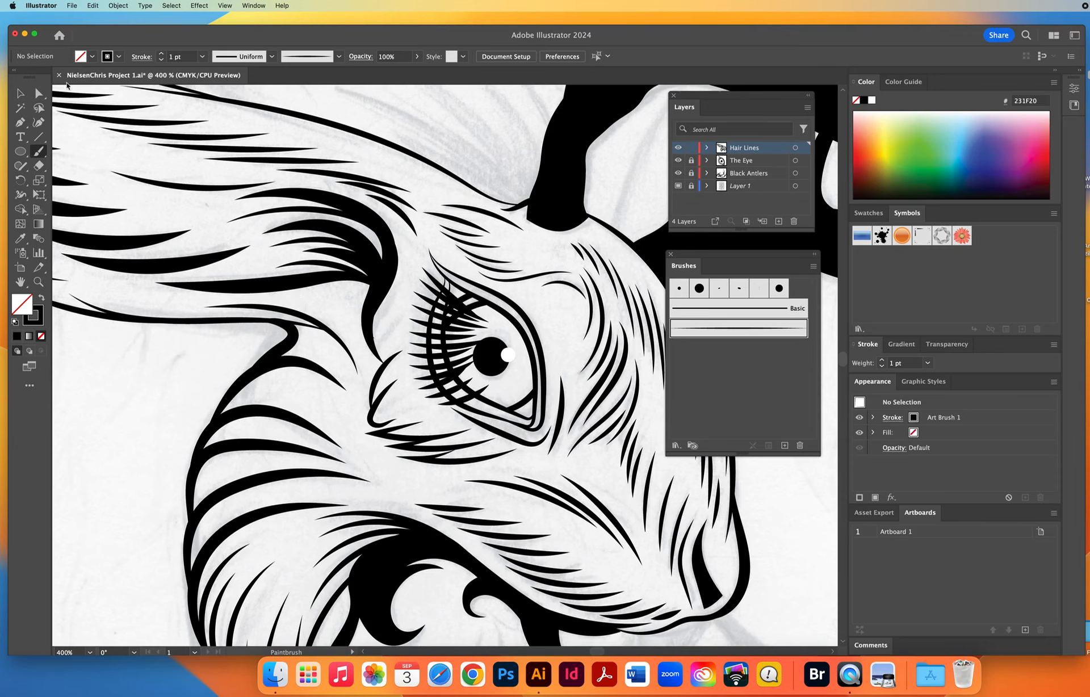
Select all the eyelash strokes and apply Expand Appearance to turn them into filled shapes.
click(19, 92)
drag(430, 299, 437, 311)
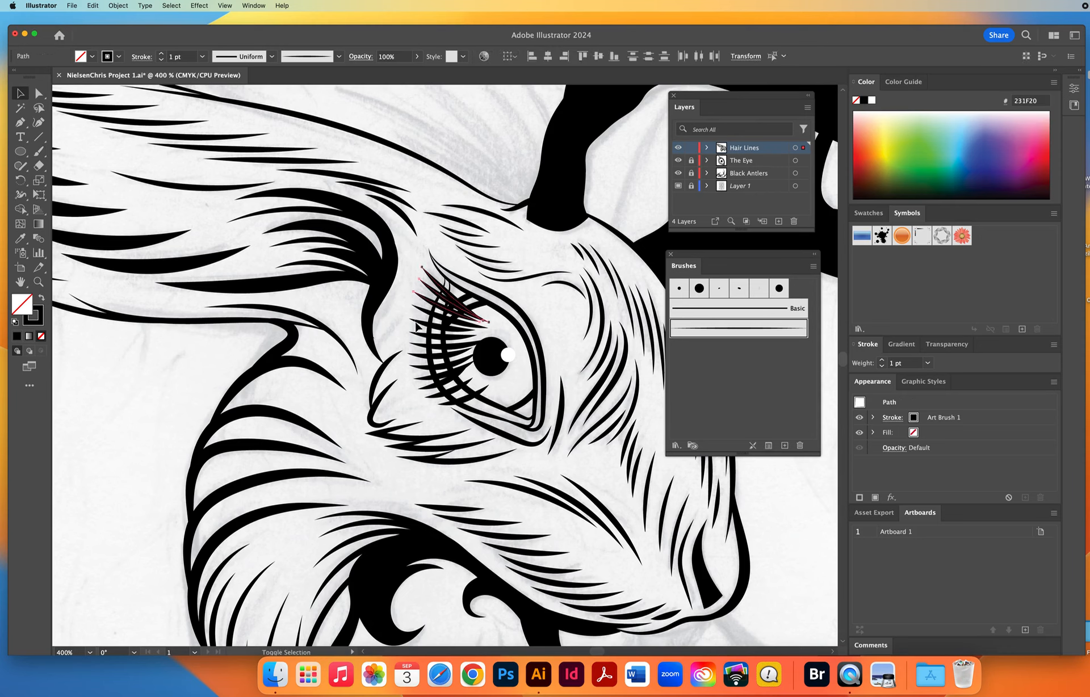
mouse_move(419, 345)
mouse_down()
mouse_move(452, 366)
mouse_move(446, 417)
mouse_up()
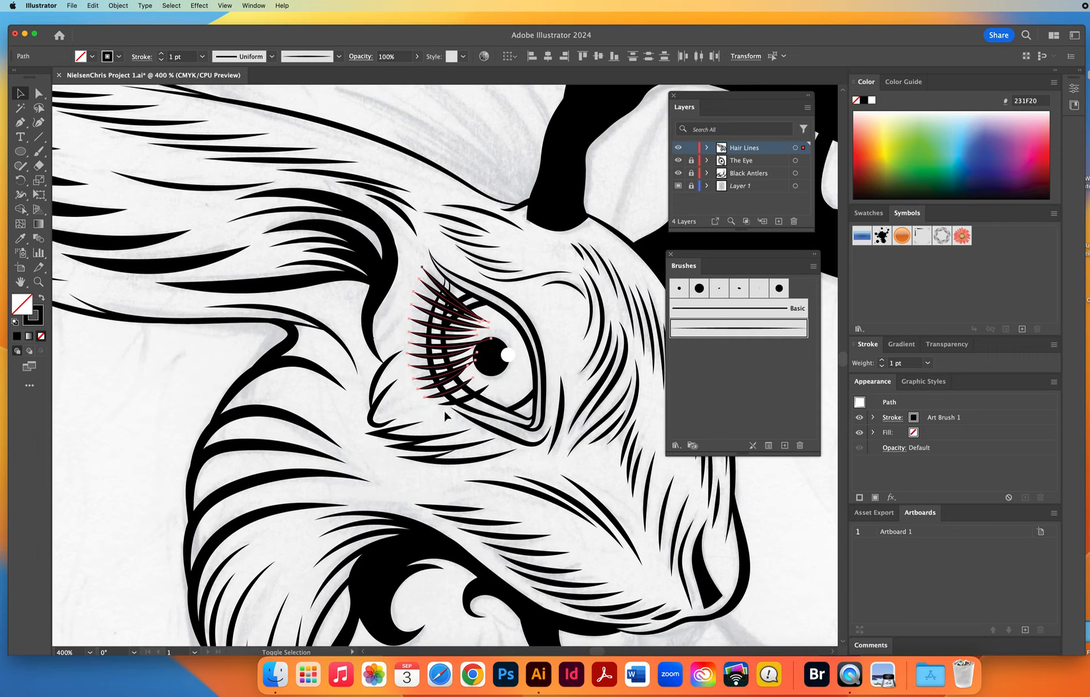
key(z)
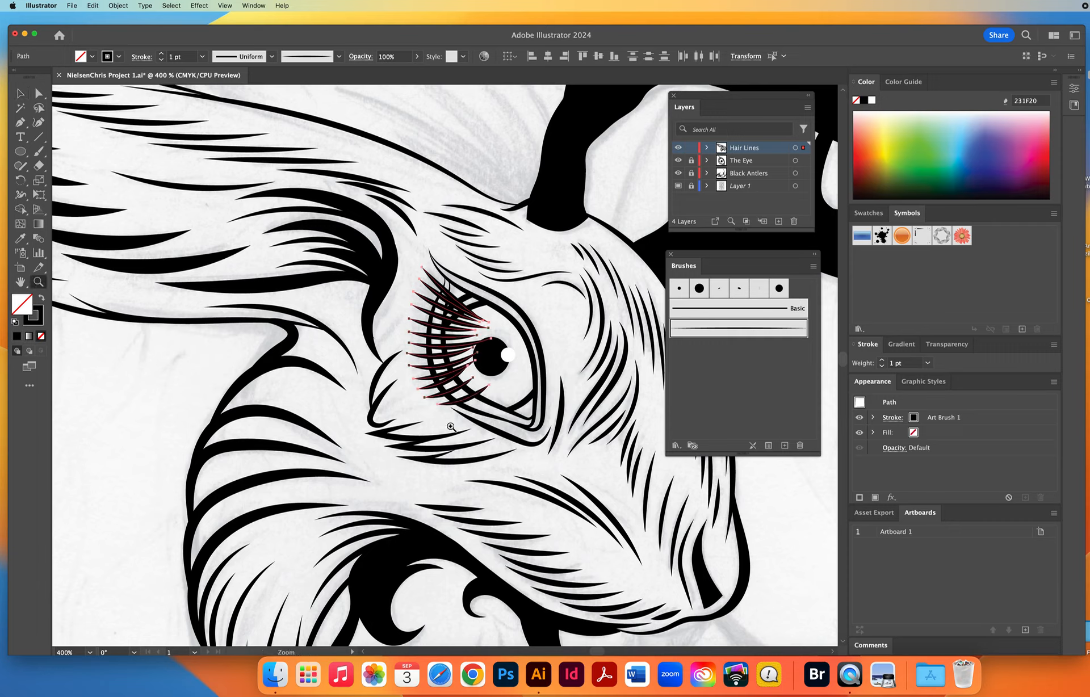
click(458, 338)
click(458, 340)
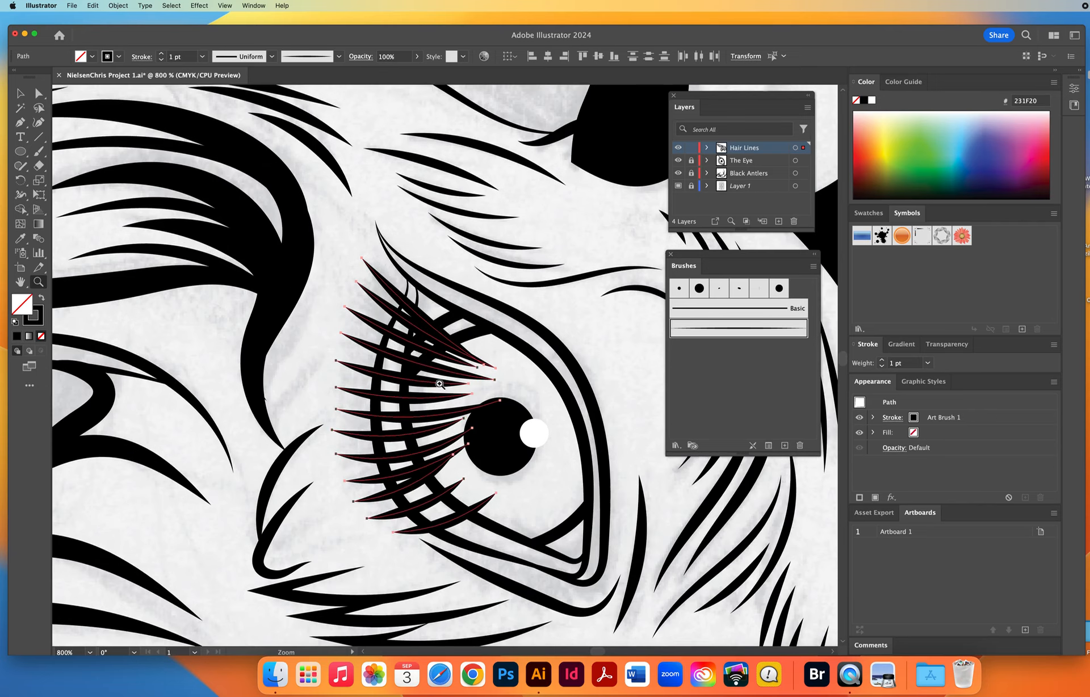
click(423, 398)
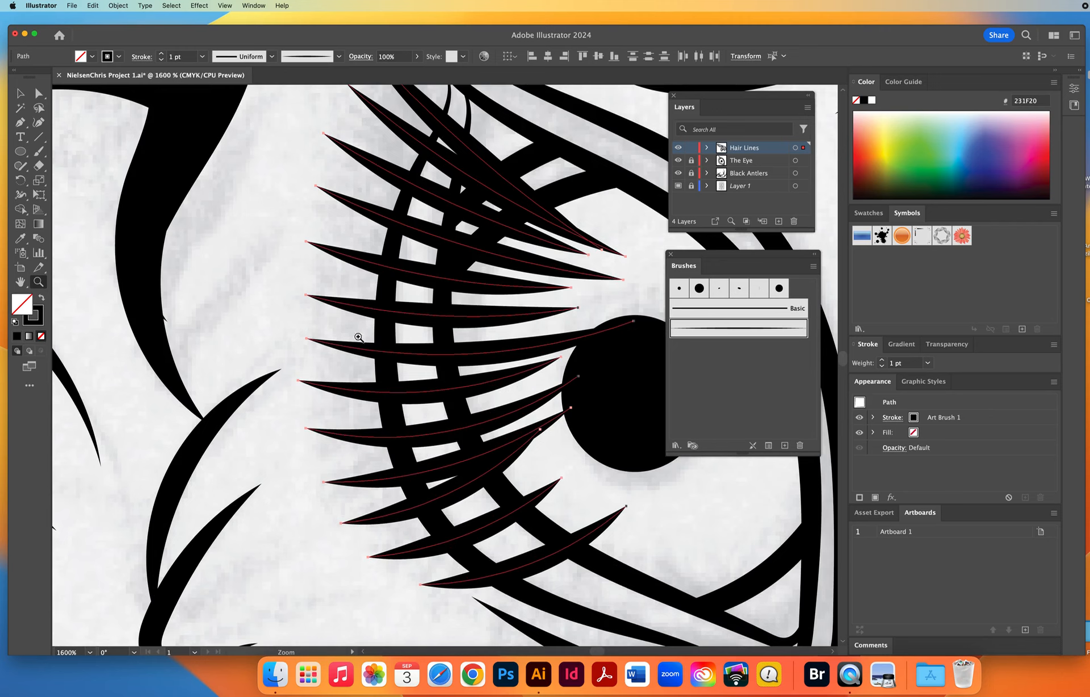
click(118, 6)
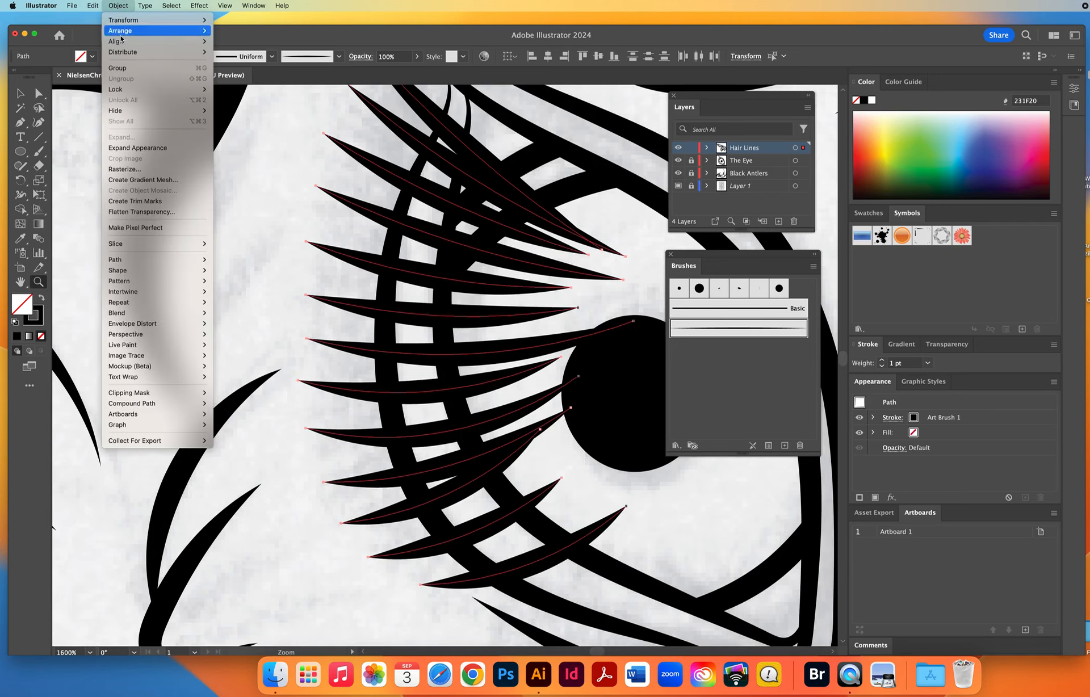
click(136, 148)
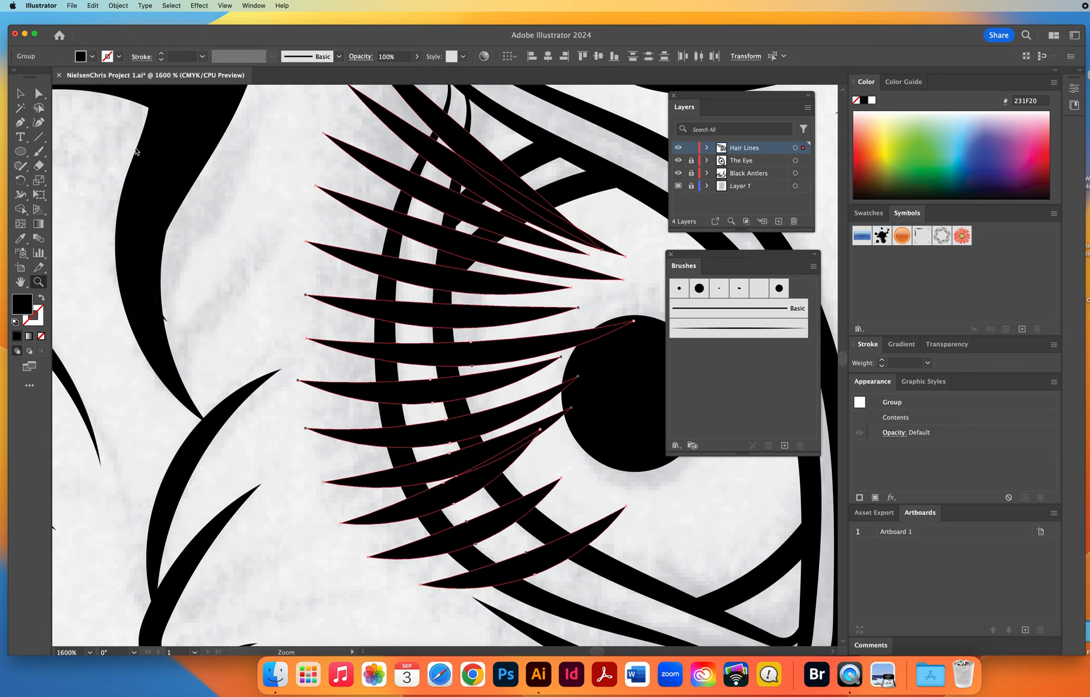
Erase the parts of the eyelashes inside the outer eyelid line, leaving only the outer tips, and deselect them.
click(38, 165)
scroll(274, 259, up, 3)
scroll(275, 260, right, 3)
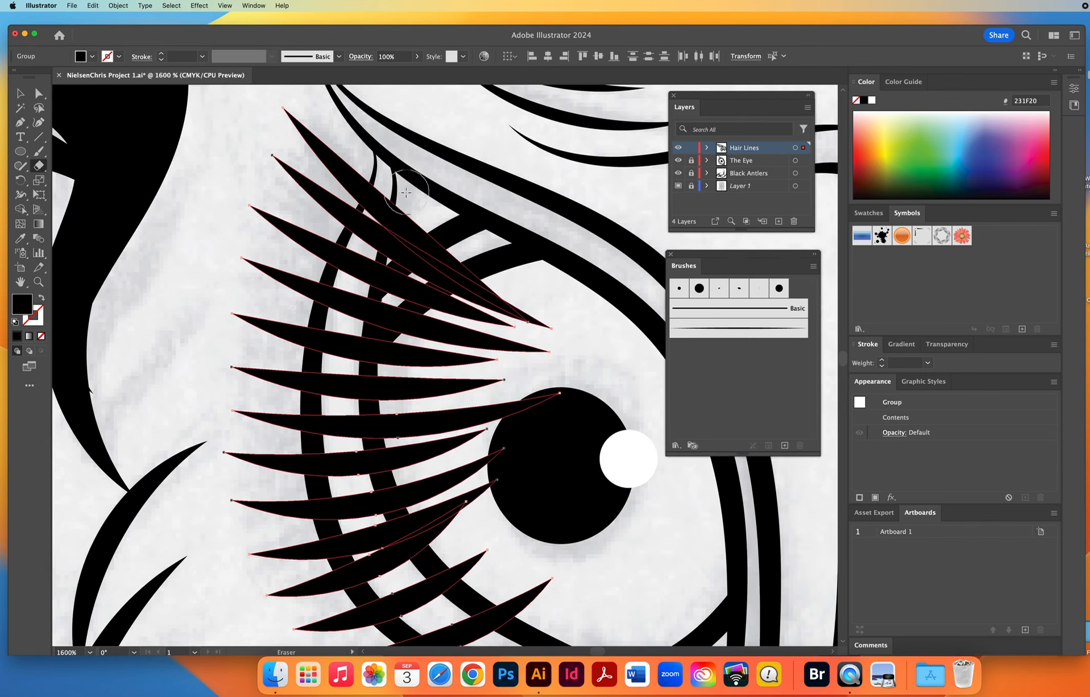
mouse_move(395, 192)
mouse_down()
mouse_move(356, 270)
mouse_move(338, 361)
mouse_move(346, 501)
mouse_move(363, 530)
mouse_up()
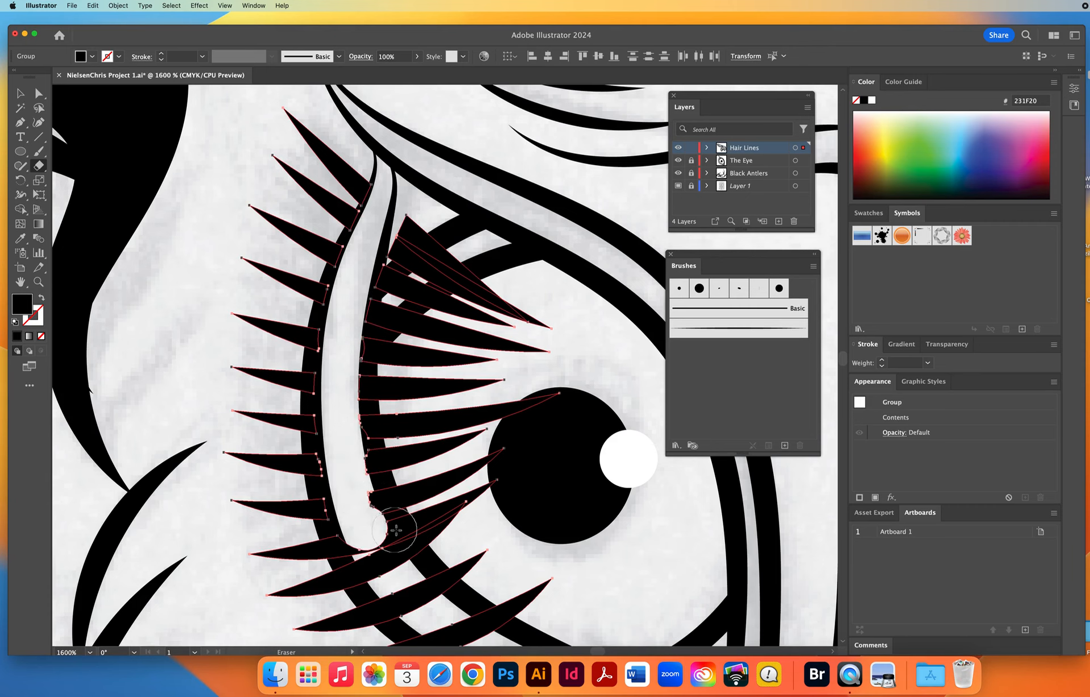
drag(367, 440, 296, 246)
mouse_move(284, 332)
mouse_down()
mouse_move(349, 432)
mouse_move(397, 448)
mouse_move(453, 448)
mouse_move(292, 316)
mouse_move(301, 244)
mouse_move(435, 293)
mouse_move(466, 165)
mouse_move(488, 397)
mouse_move(433, 426)
mouse_move(466, 295)
mouse_up()
scroll(467, 295, up, 10)
mouse_move(335, 295)
mouse_down()
mouse_move(300, 389)
mouse_move(336, 305)
mouse_move(313, 340)
mouse_move(294, 533)
mouse_move(322, 367)
mouse_move(338, 399)
mouse_move(350, 516)
mouse_move(369, 296)
mouse_move(385, 517)
mouse_move(418, 290)
mouse_move(444, 437)
mouse_move(481, 422)
mouse_move(505, 357)
mouse_up()
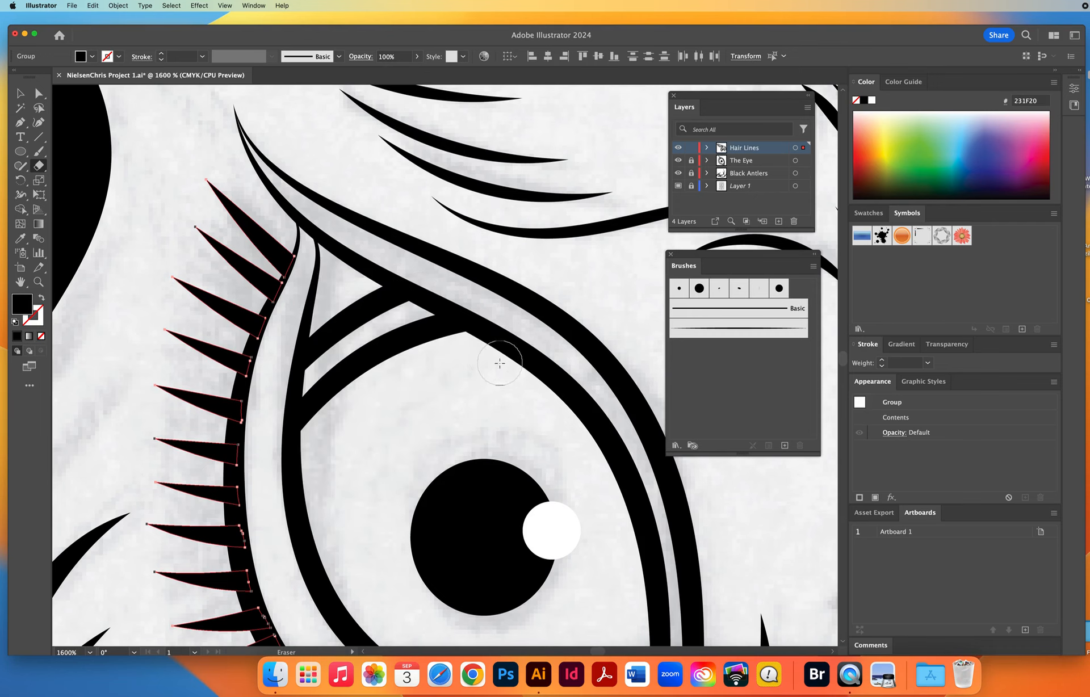
drag(150, 340, 241, 235)
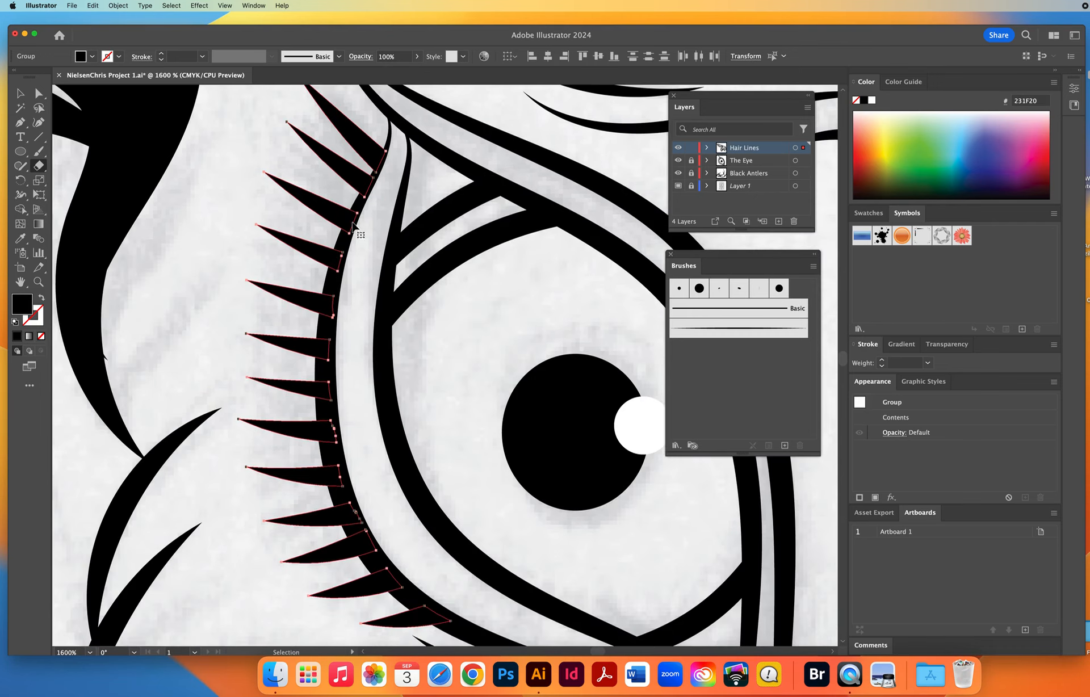
super+click(217, 253)
Zoom out to 150% to show the whole head and hide the template sketch on Layer 1.
click(39, 282)
alt+click(441, 412)
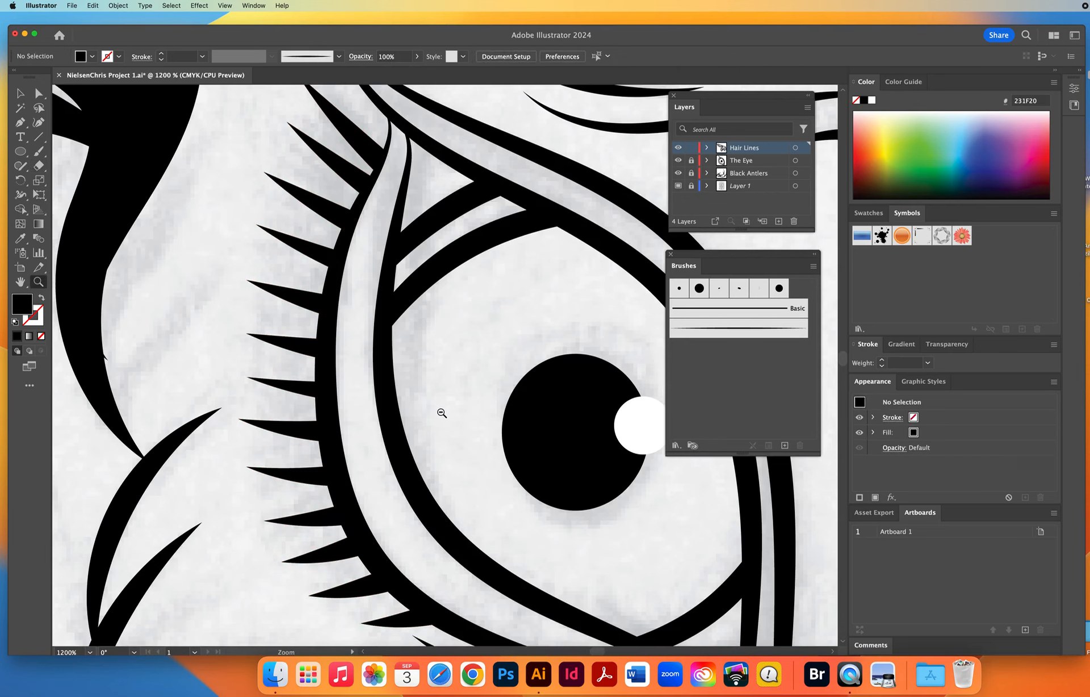
alt+click(442, 413)
alt+click(441, 413)
alt+click(442, 414)
alt+click(442, 413)
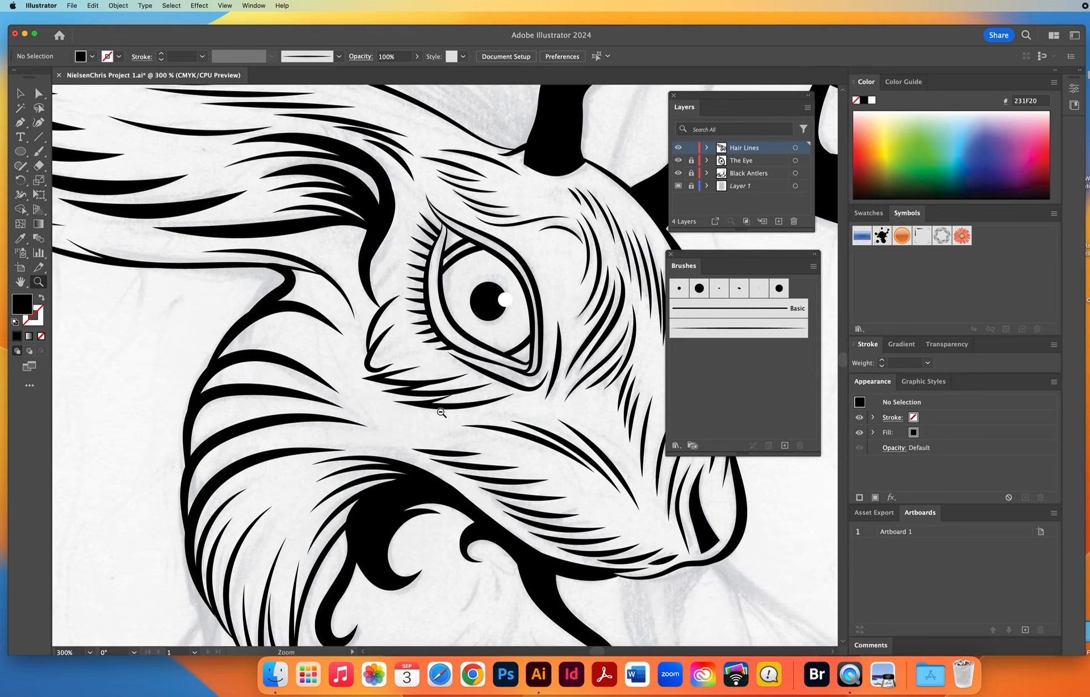
alt+click(442, 413)
alt+click(441, 413)
click(678, 186)
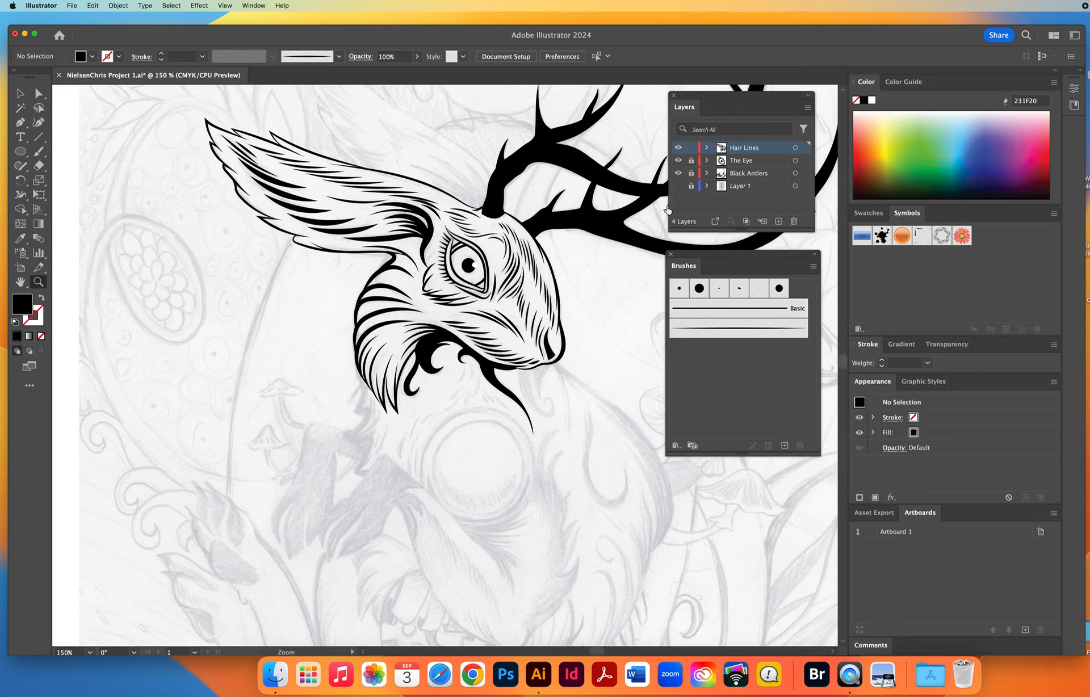
Review the inked head at 100% zoom without the template and show the template sketch on Layer 1 again.
mouse_move(542, 391)
mouse_down()
mouse_move(372, 487)
mouse_move(448, 452)
mouse_up()
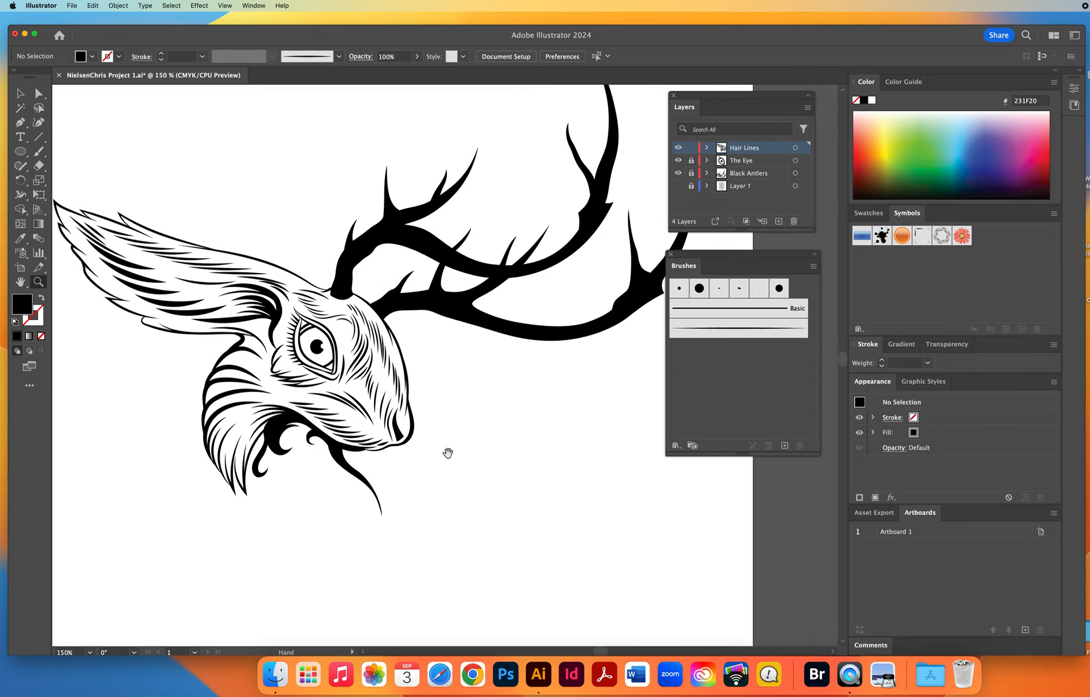
alt+click(468, 416)
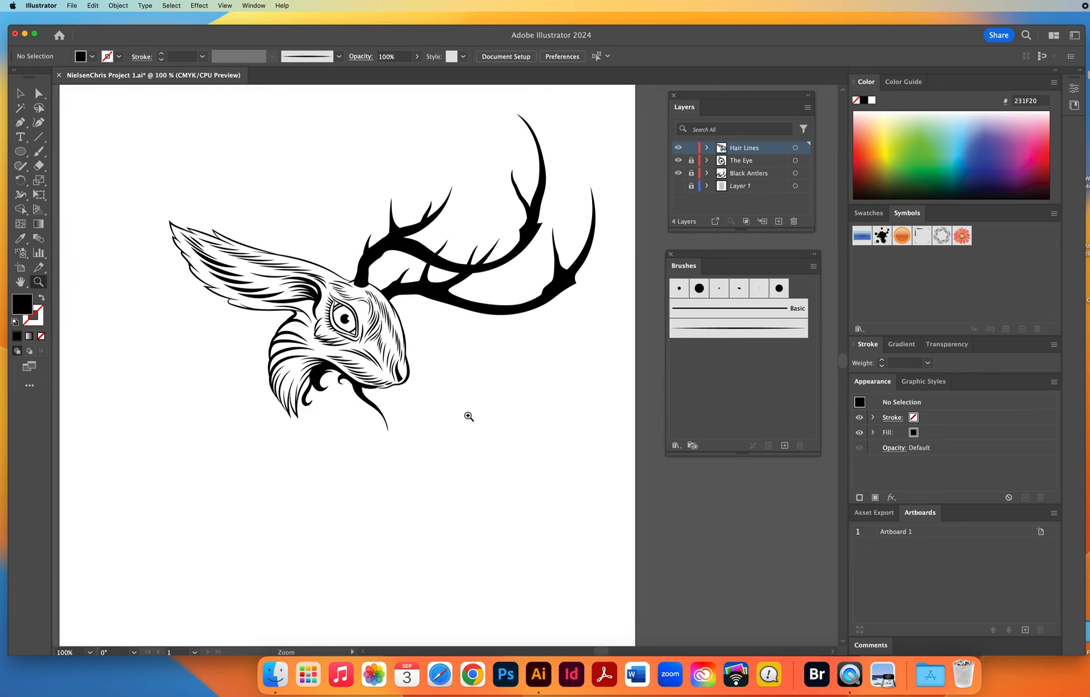
click(679, 187)
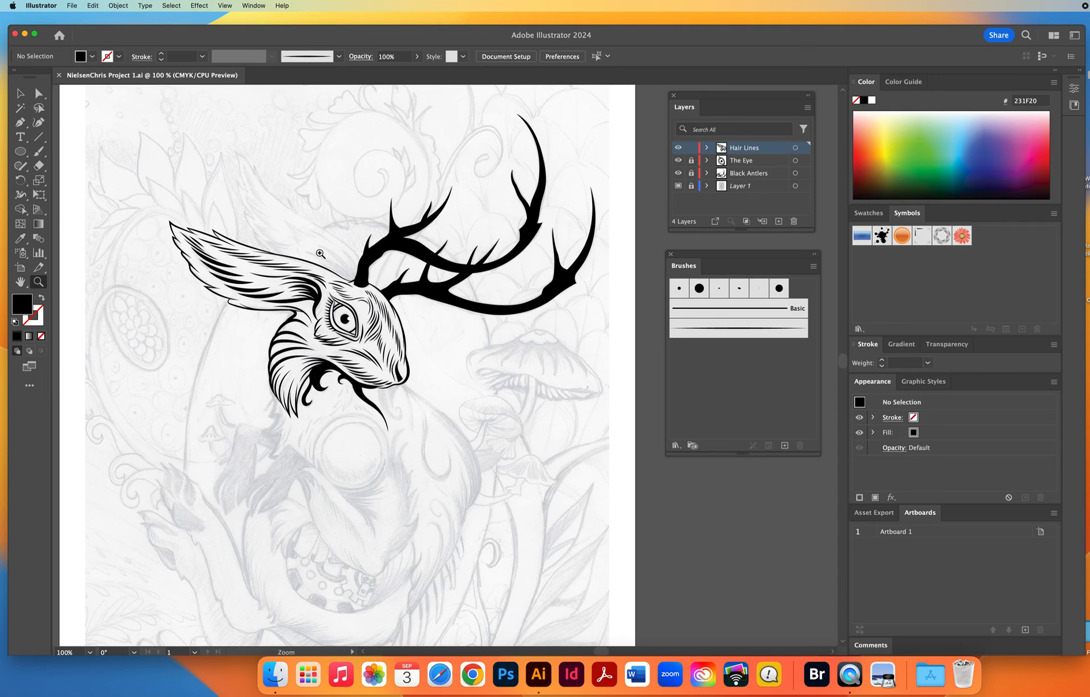
Paint the rear ear's back edge with 1 pt tapered brush strokes, forming pointed fur tufts from the front ear's upper edge to the tip.
click(321, 253)
click(427, 358)
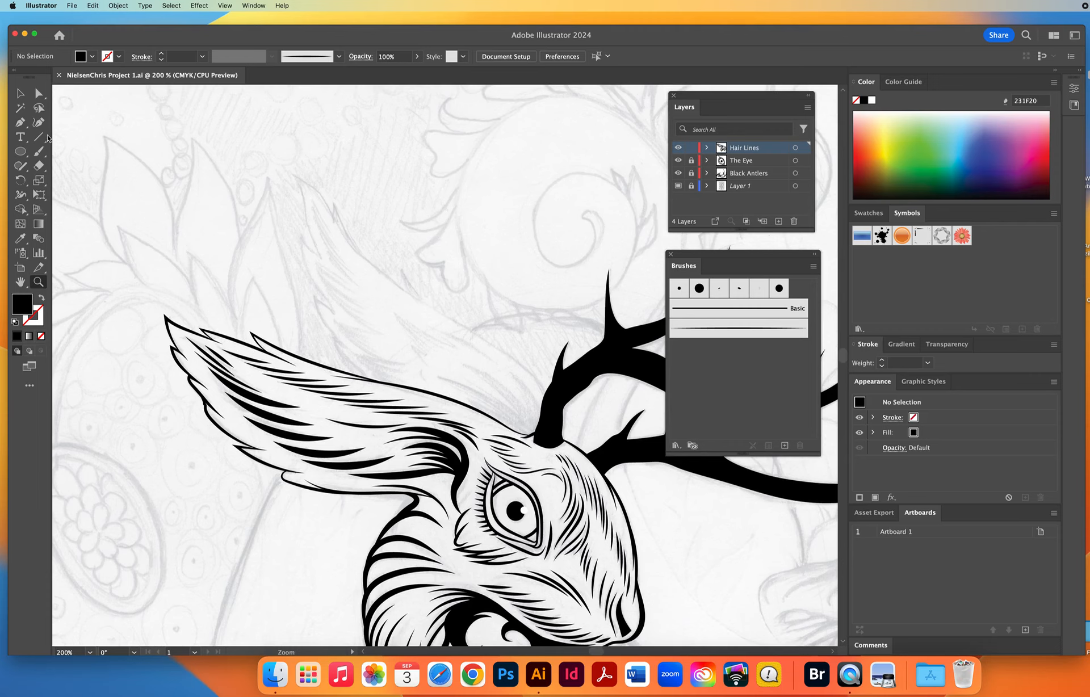
click(20, 93)
click(446, 413)
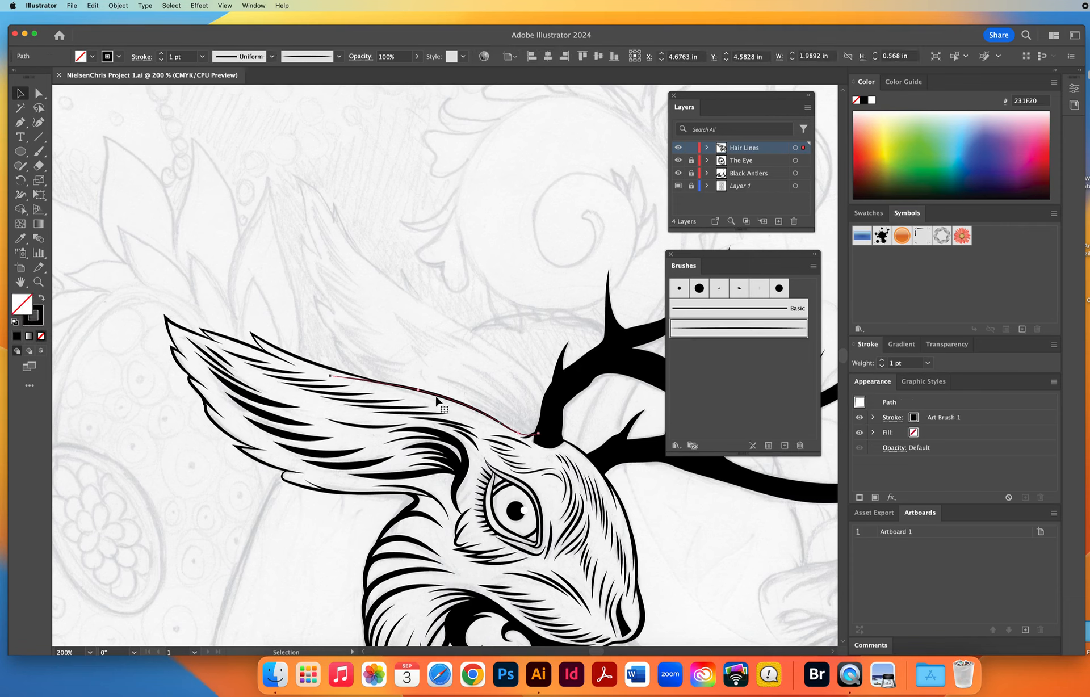
click(96, 290)
click(38, 151)
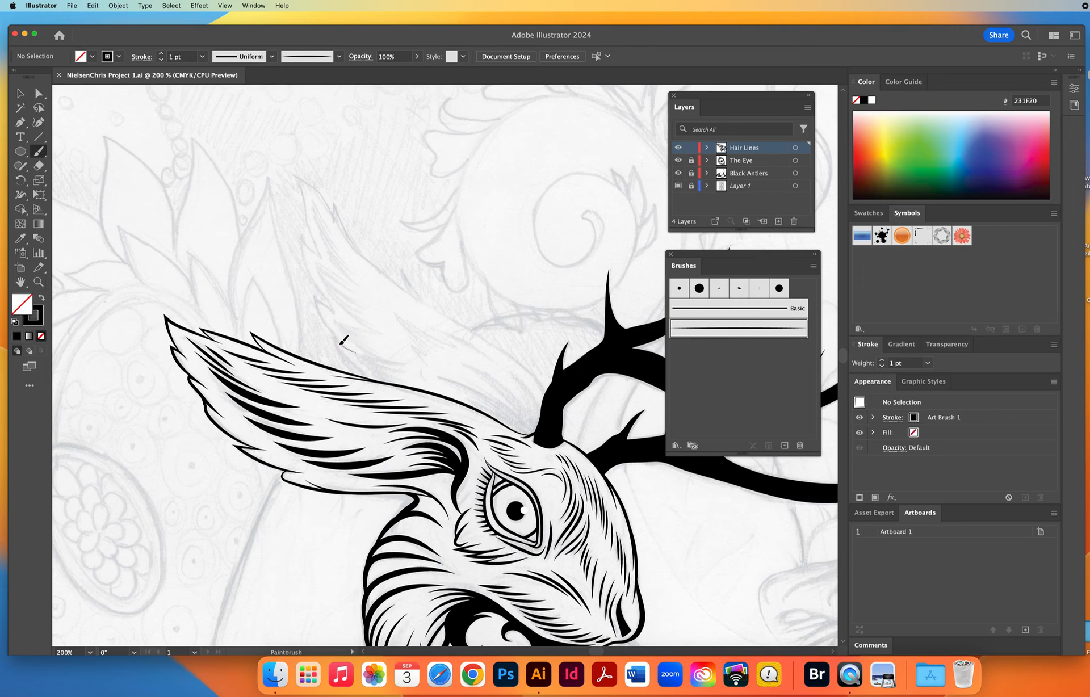
drag(381, 382, 420, 399)
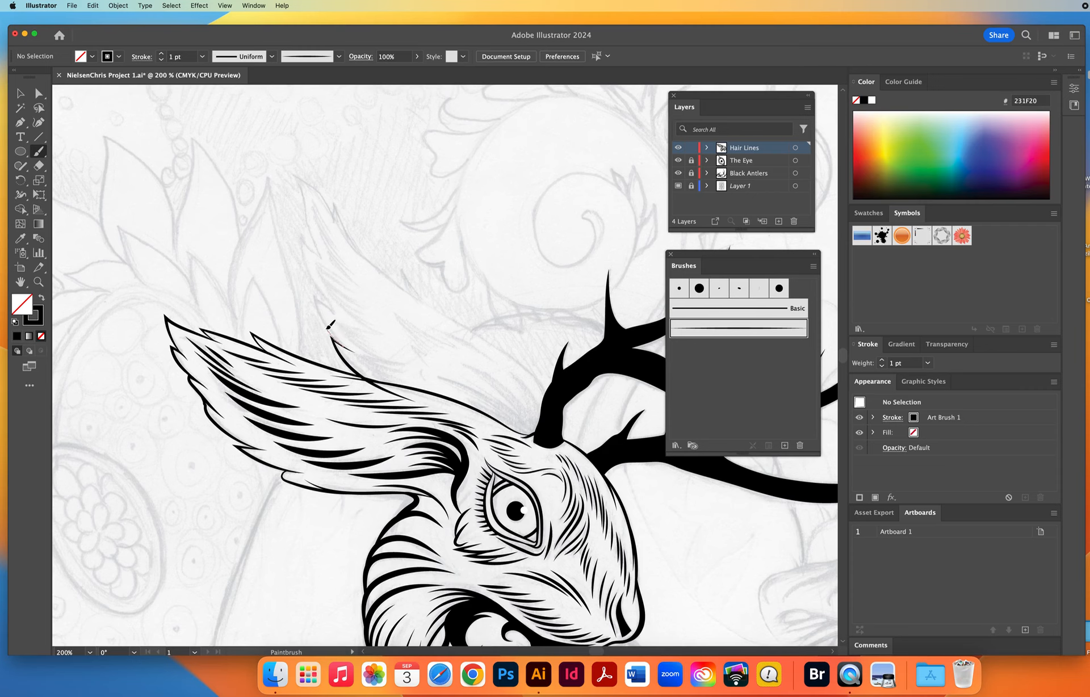
mouse_move(327, 328)
mouse_down()
mouse_move(316, 297)
mouse_move(339, 316)
mouse_up()
mouse_move(307, 271)
mouse_down()
mouse_move(300, 236)
mouse_move(333, 273)
mouse_move(299, 183)
mouse_up()
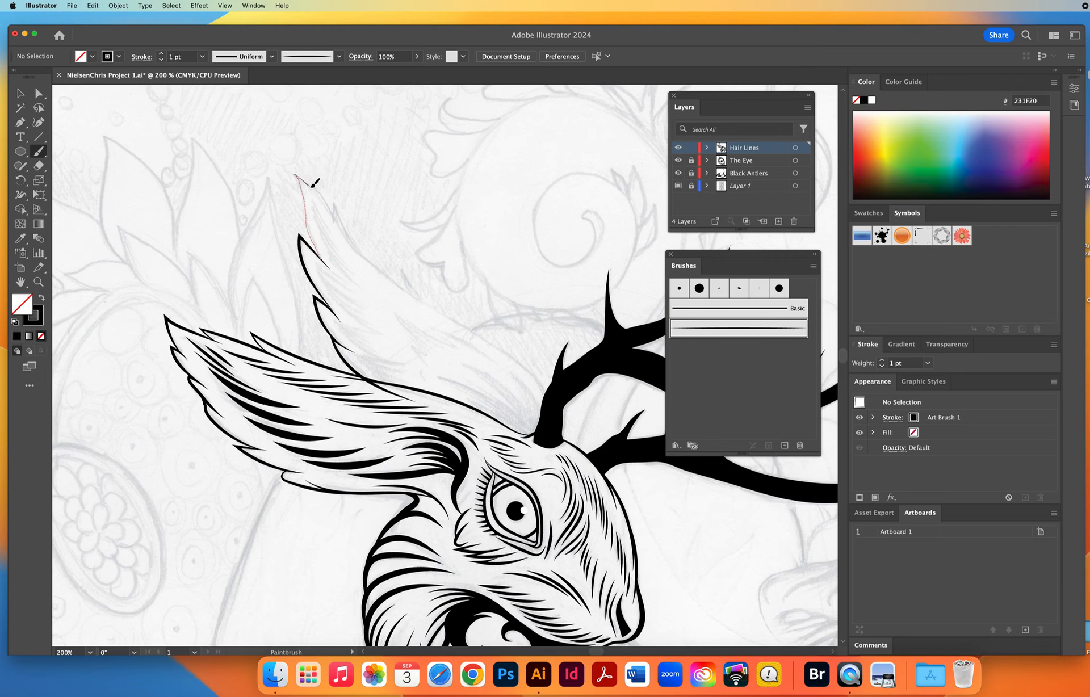
Paint the rear ear's upper edge with overlapping 1 pt tapered strokes and fur tufts, running from the tip to the antler base.
mouse_move(328, 205)
mouse_down()
mouse_move(313, 184)
mouse_move(380, 282)
mouse_up()
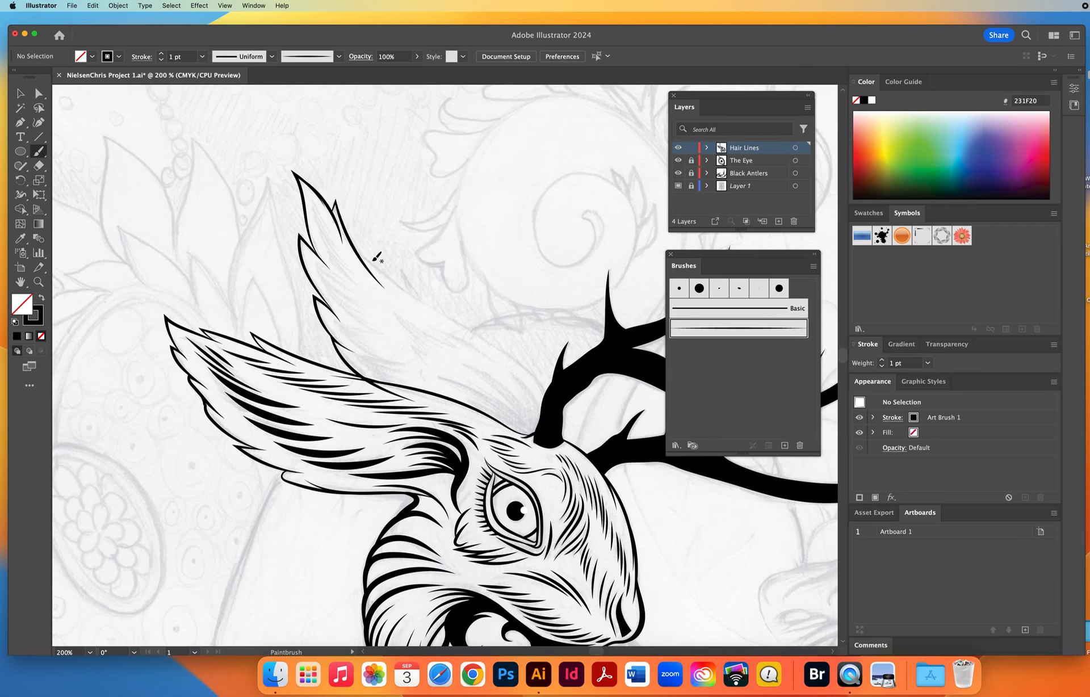
mouse_move(346, 232)
mouse_down()
mouse_move(418, 304)
mouse_move(404, 268)
mouse_move(483, 335)
mouse_up()
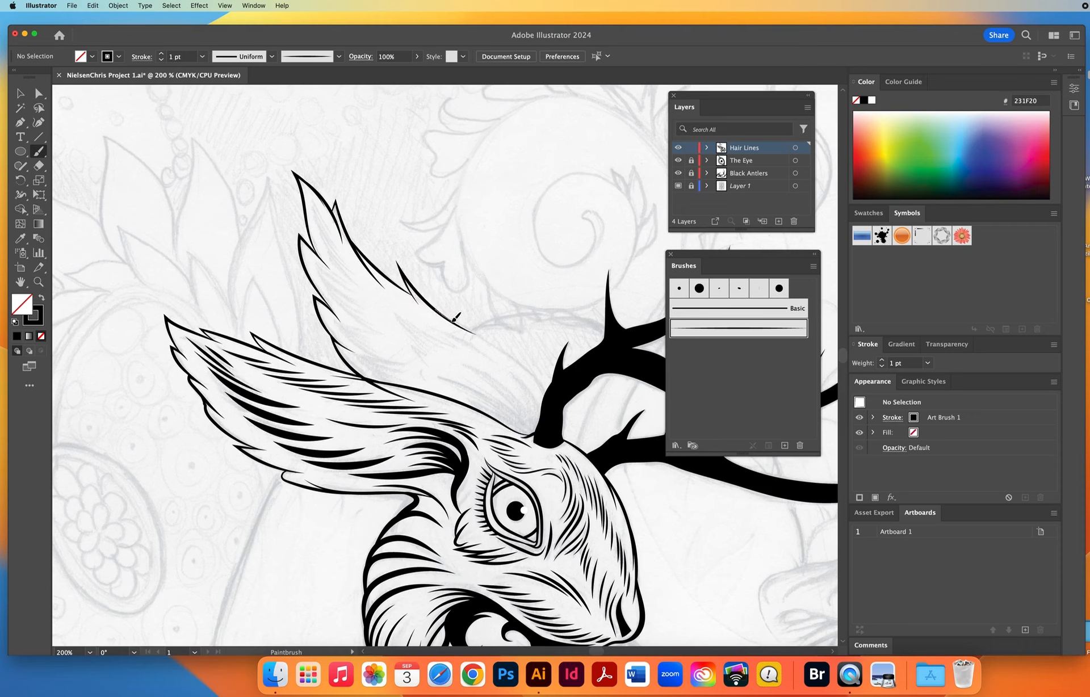
mouse_move(479, 333)
mouse_down()
mouse_move(542, 386)
mouse_move(563, 440)
mouse_up()
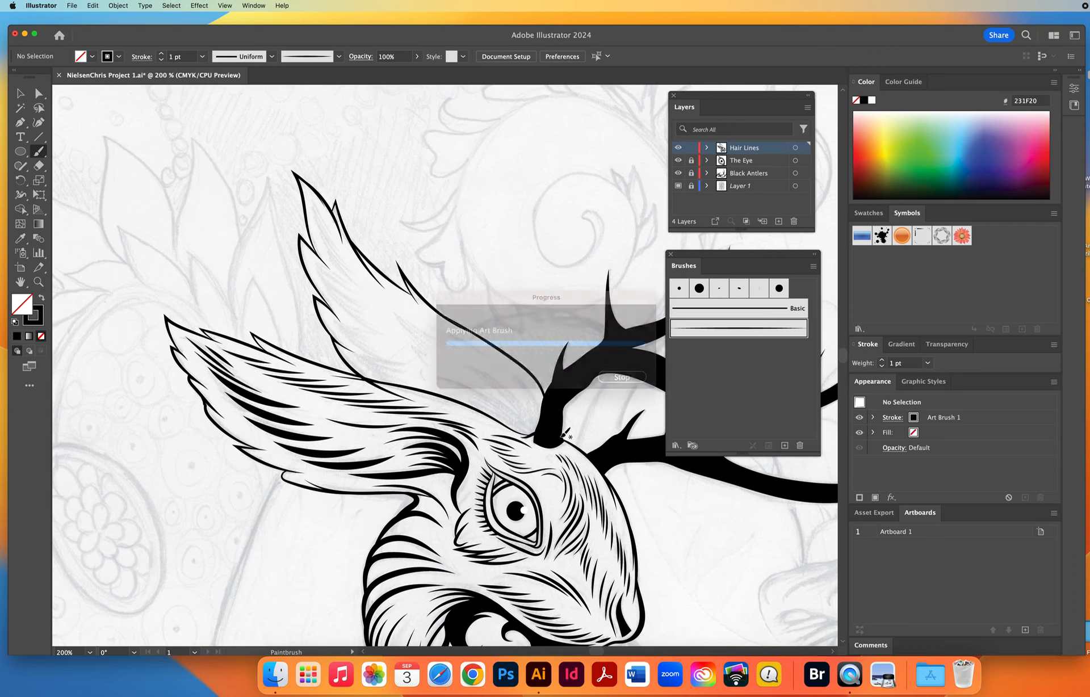
Adjust the end points and handles of the two overlapping strokes on the rear ear's upper edge so they join smoothly.
click(39, 95)
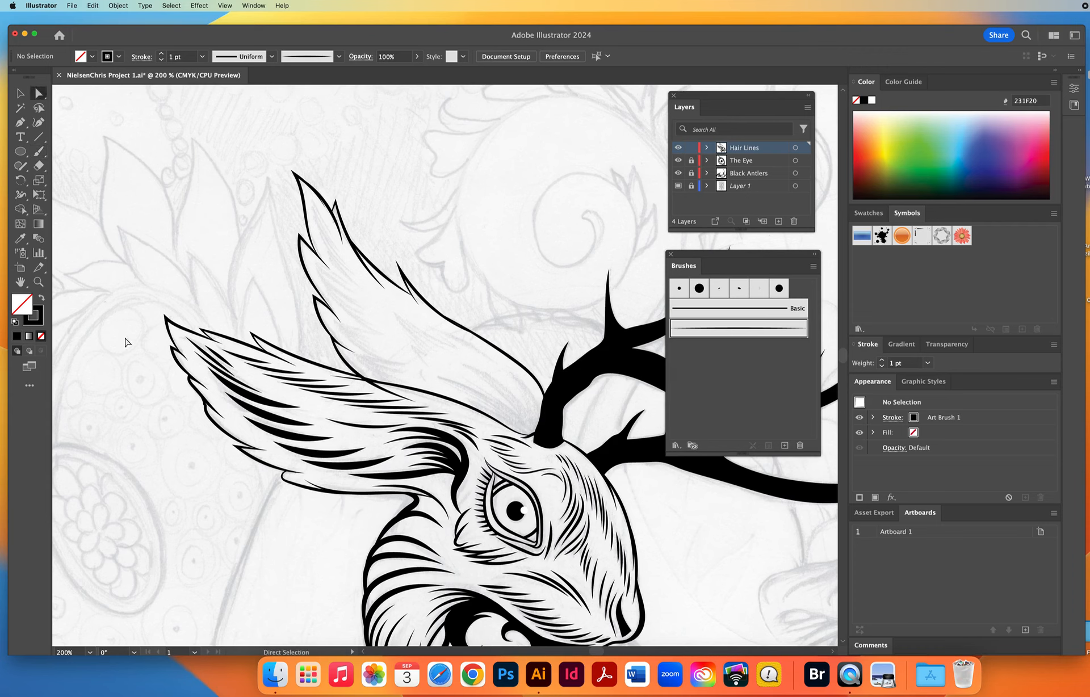
click(39, 282)
drag(417, 289, 511, 373)
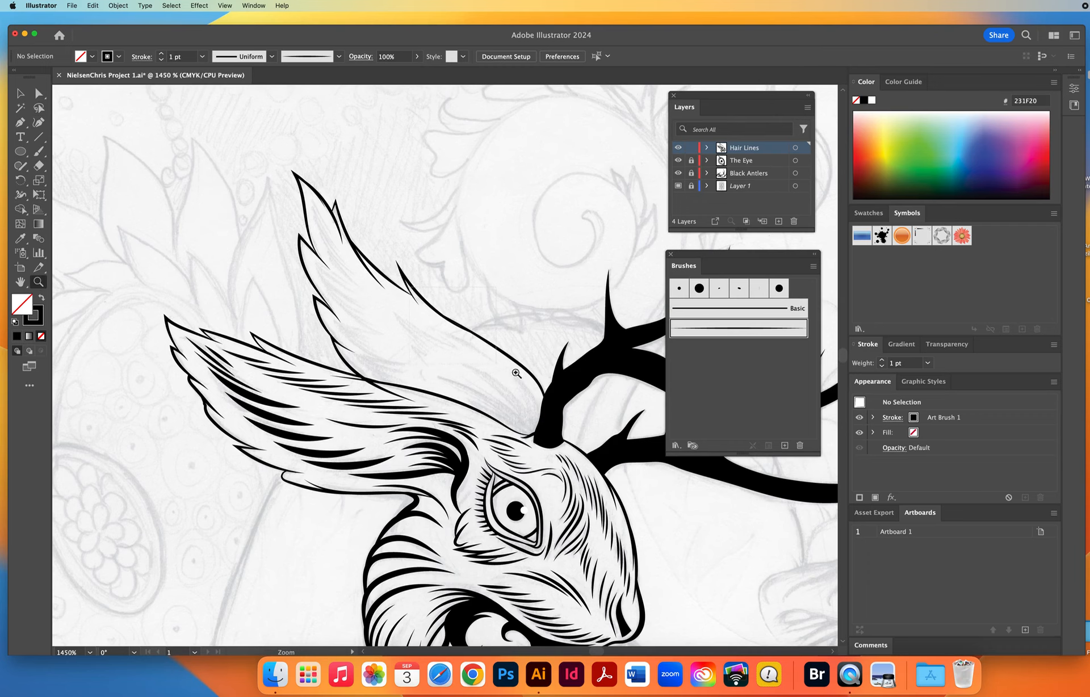
key(a)
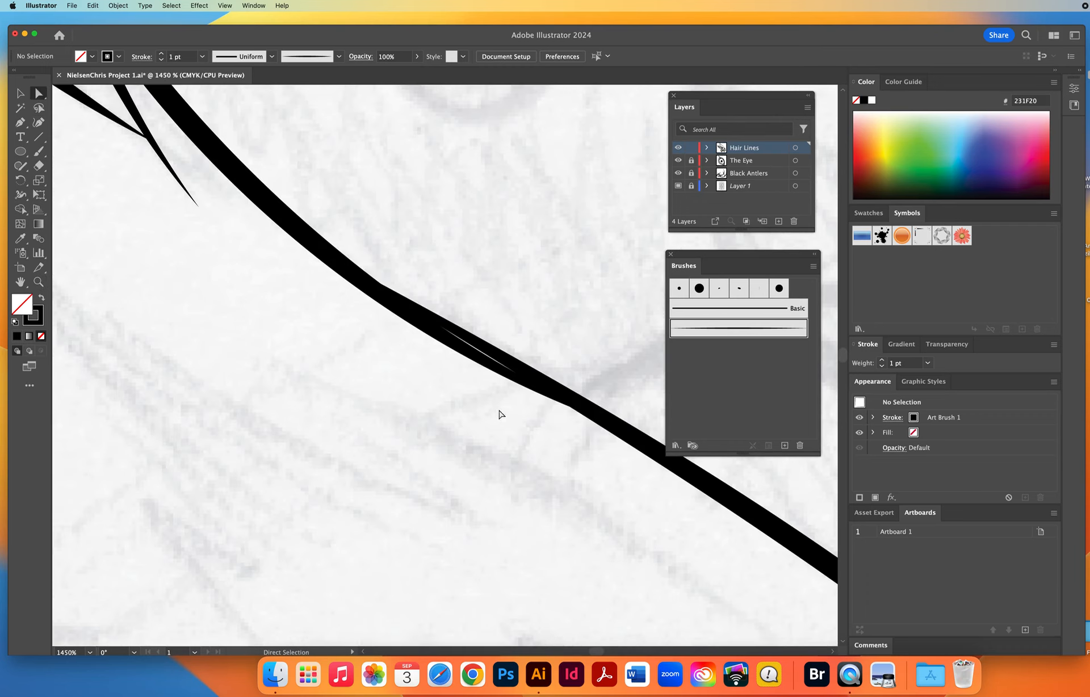
click(485, 366)
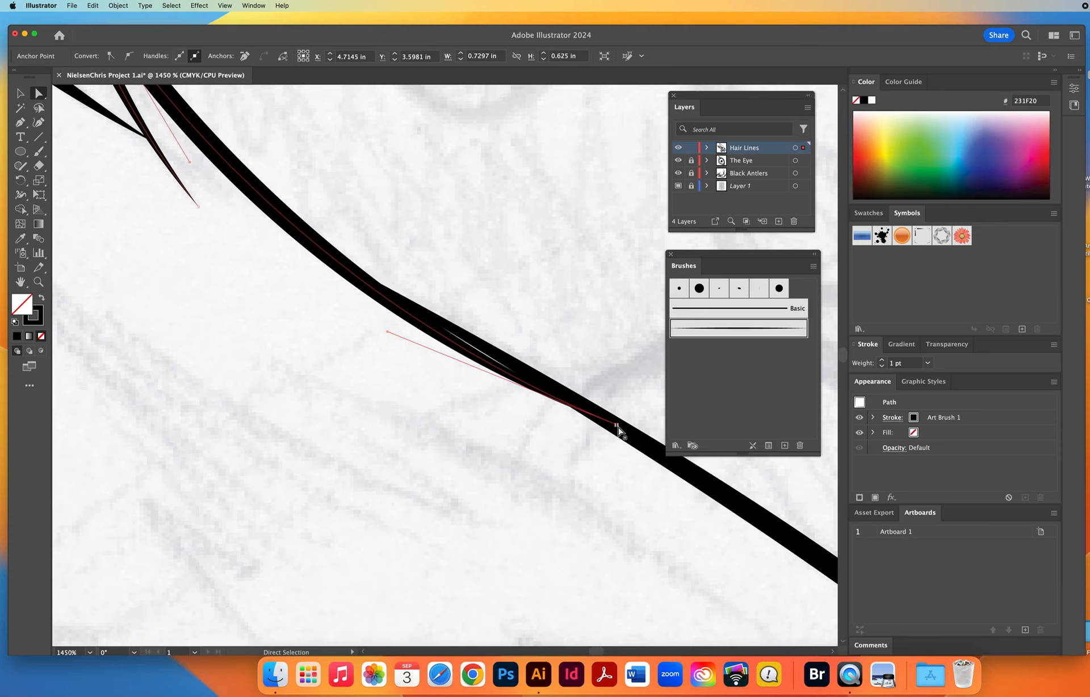
drag(617, 424, 638, 434)
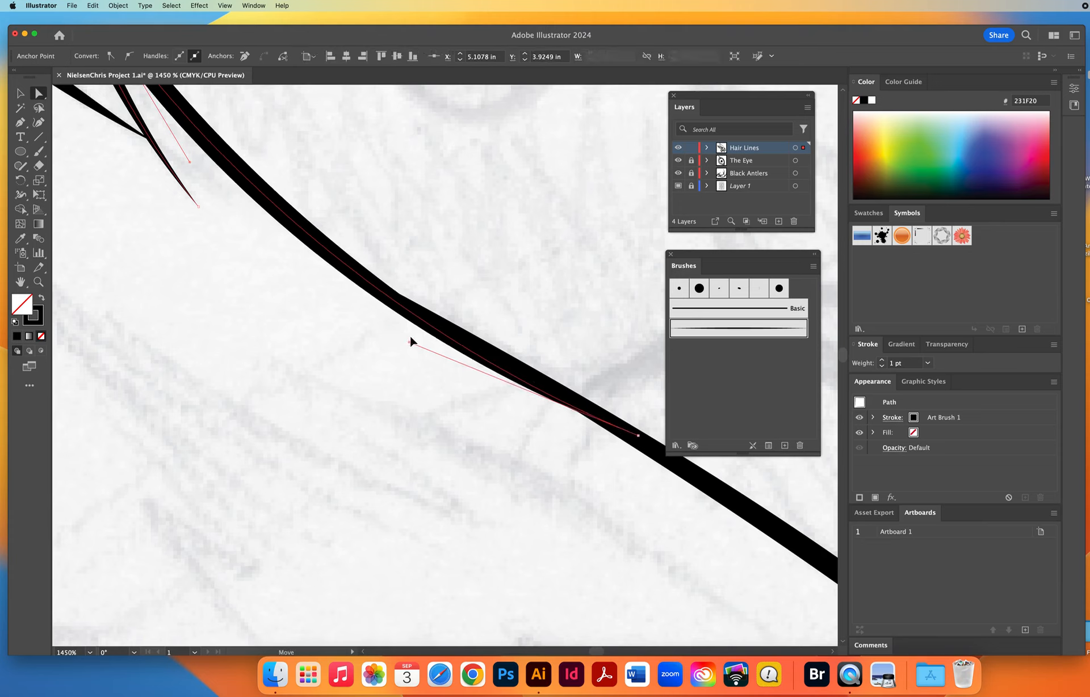
drag(408, 342, 404, 315)
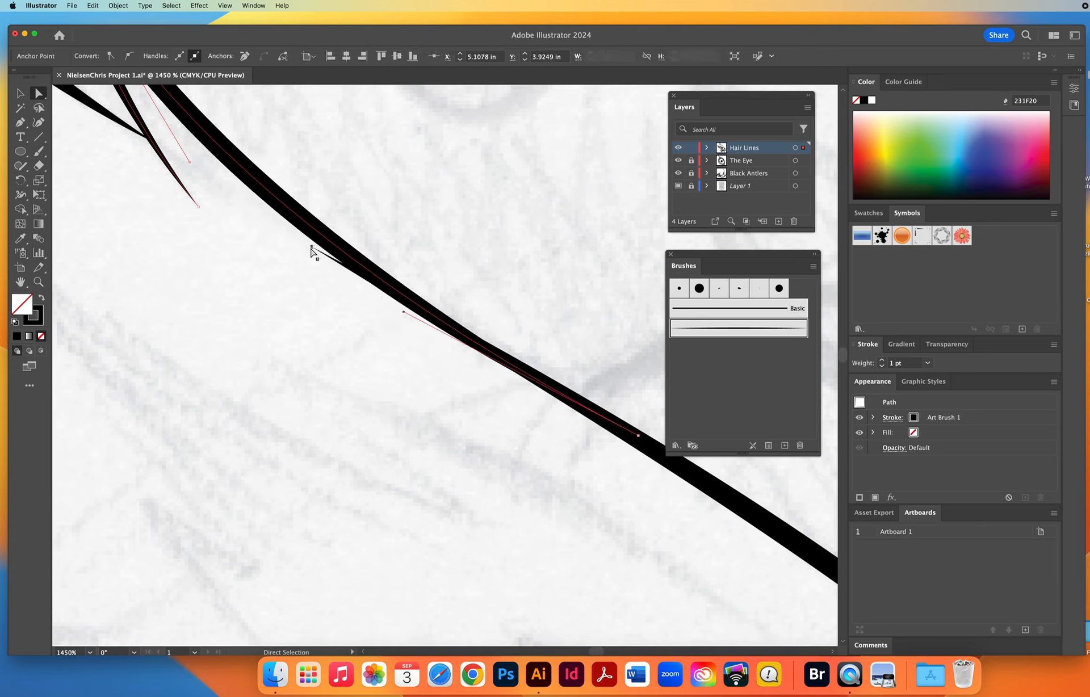
drag(312, 247, 324, 241)
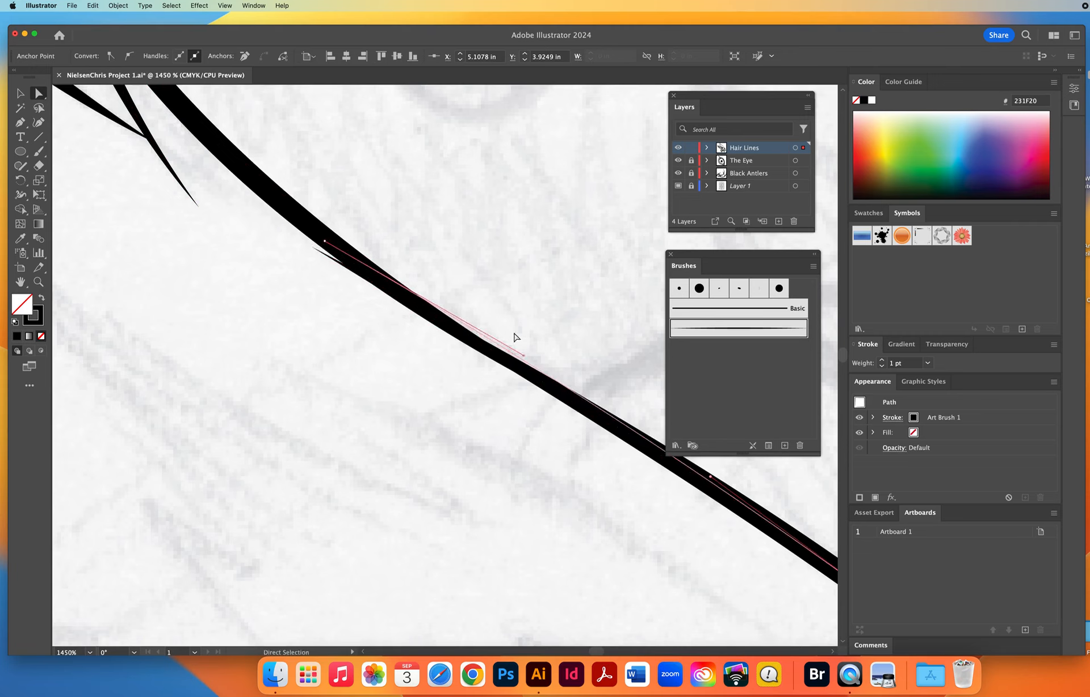
drag(525, 359, 523, 378)
click(386, 480)
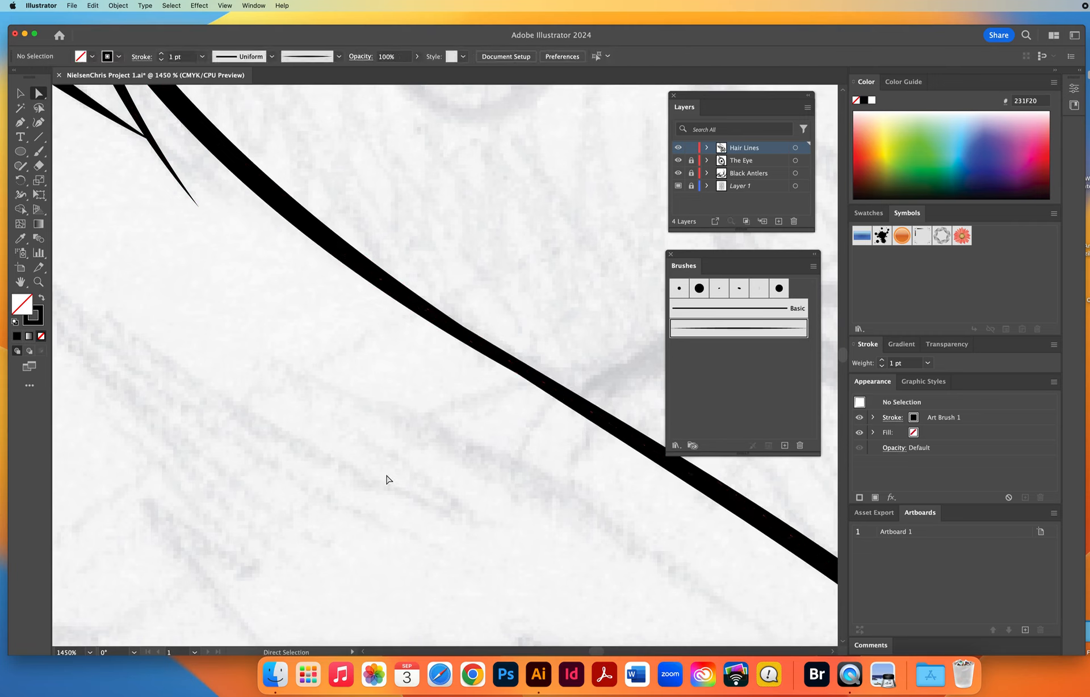
Set the stroke to 2 pt and paint tapered fur strokes inside the rear ear along its back edge up to the tip.
click(38, 282)
alt+click(430, 384)
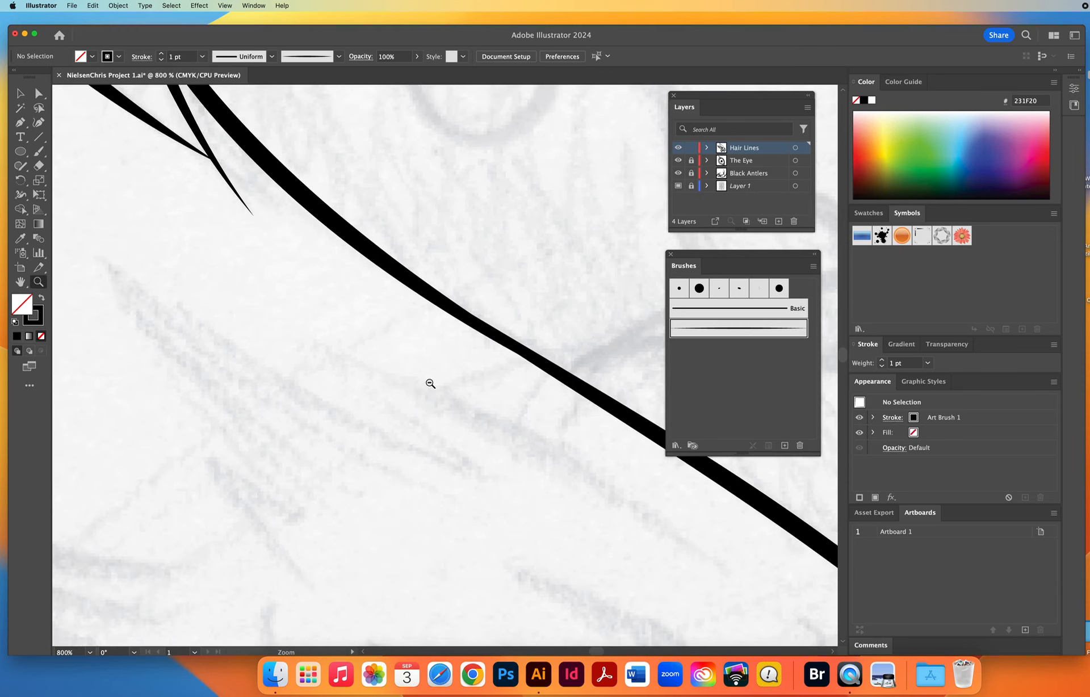
alt+click(430, 384)
alt+click(430, 384)
alt+click(430, 384)
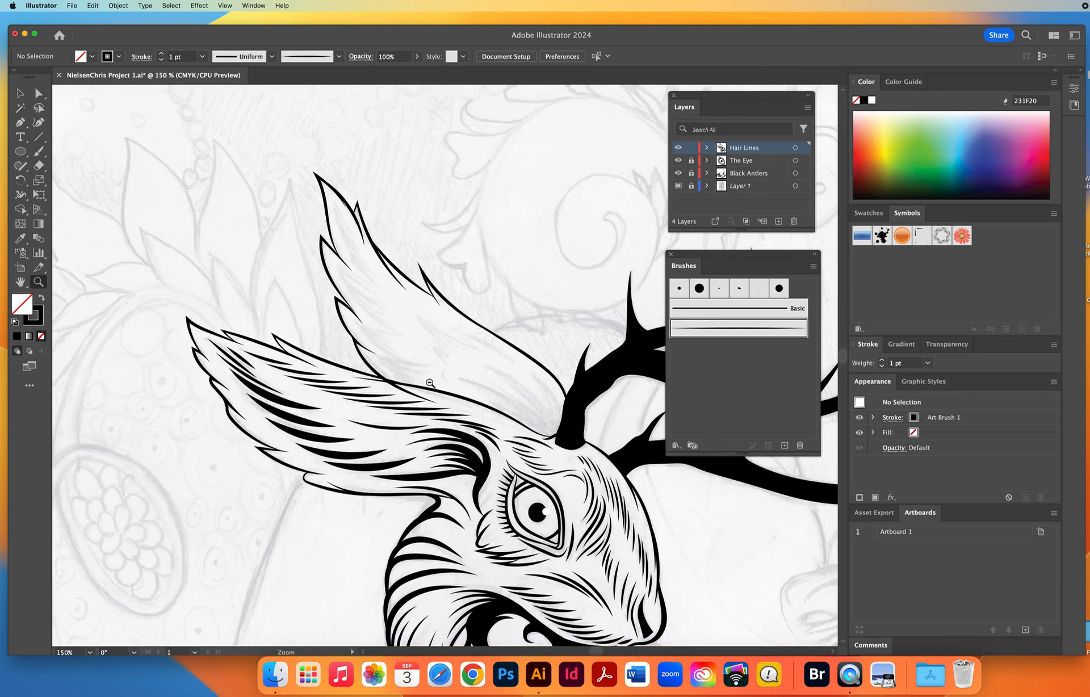
key(b)
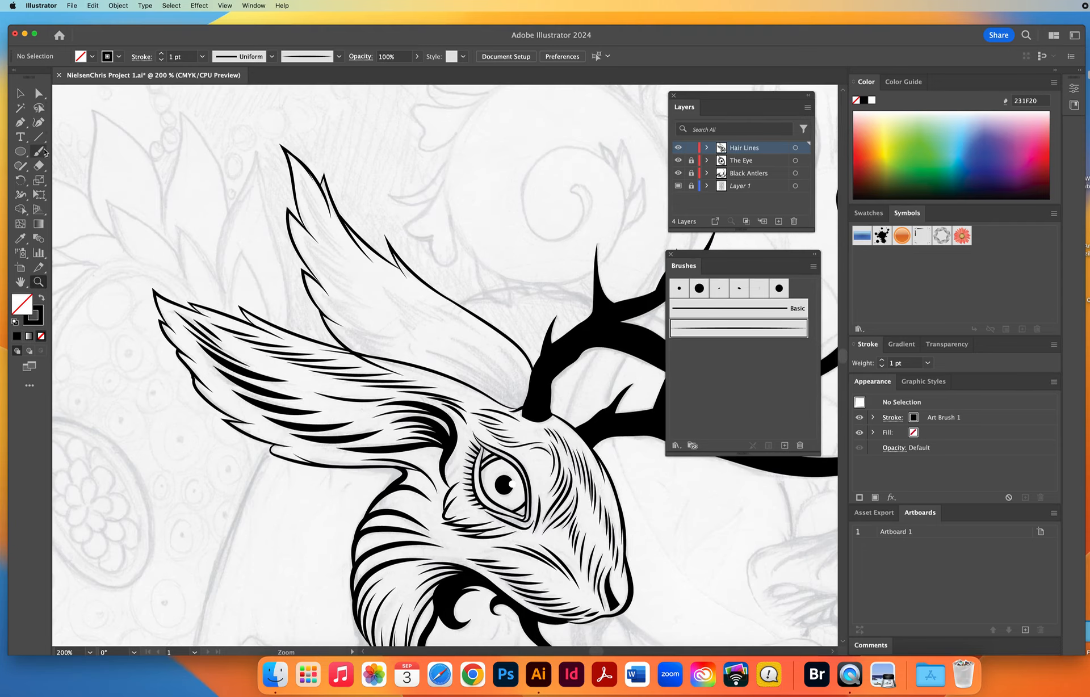
click(160, 53)
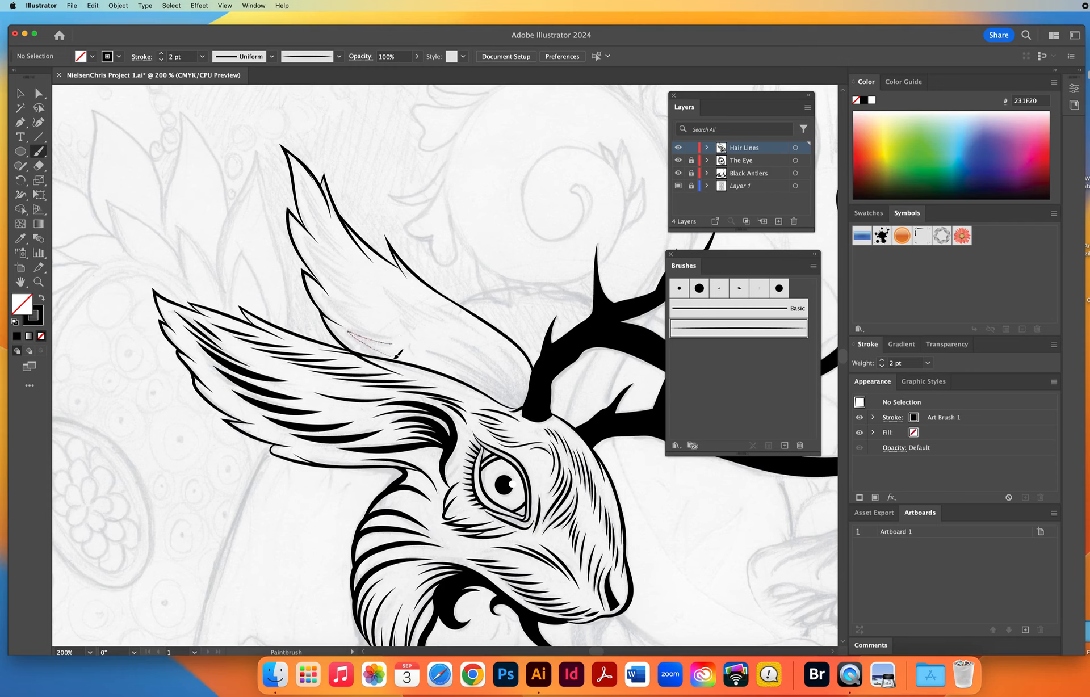
drag(398, 355, 413, 359)
drag(331, 300, 403, 339)
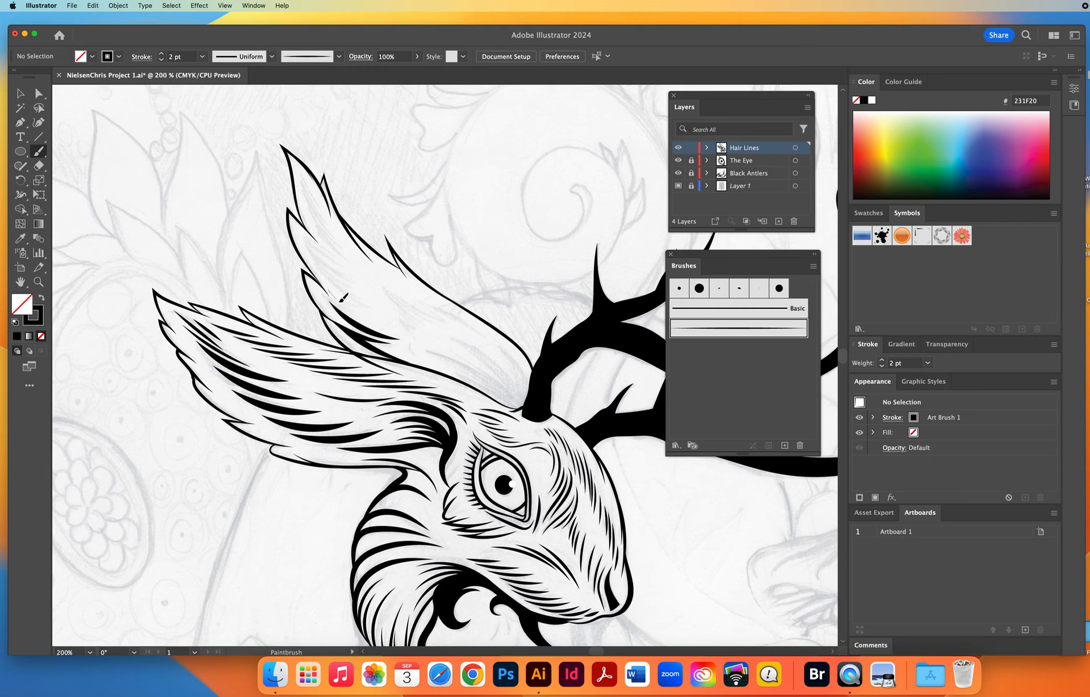
mouse_move(339, 300)
mouse_down()
mouse_move(374, 318)
mouse_move(309, 241)
mouse_move(366, 287)
mouse_up()
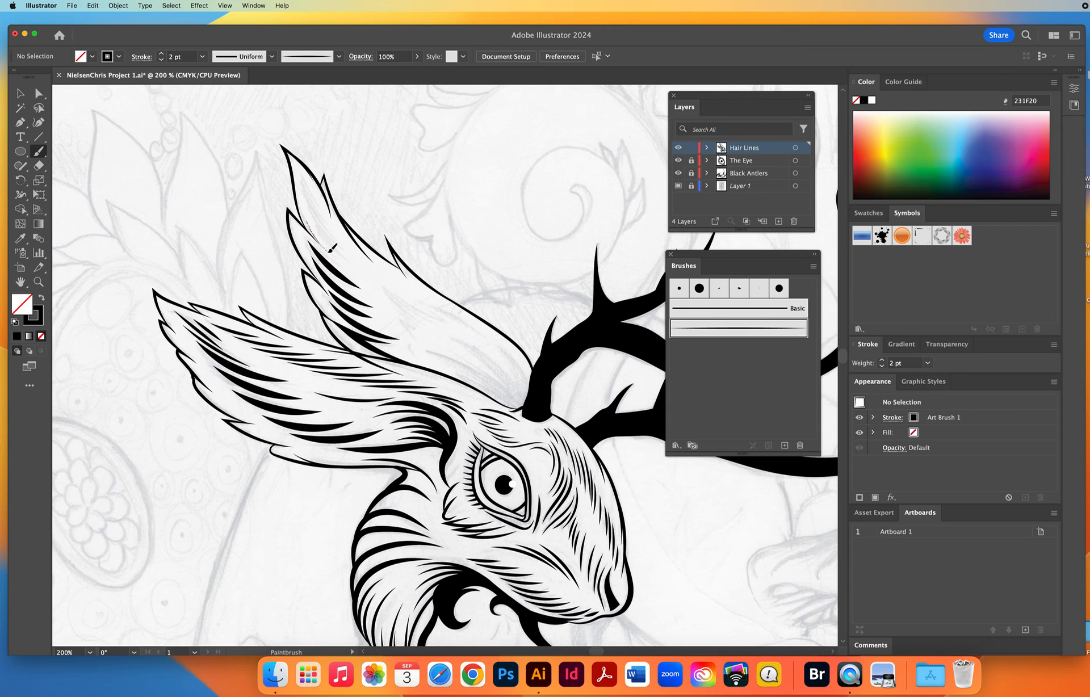
drag(333, 248, 352, 265)
drag(309, 196, 349, 258)
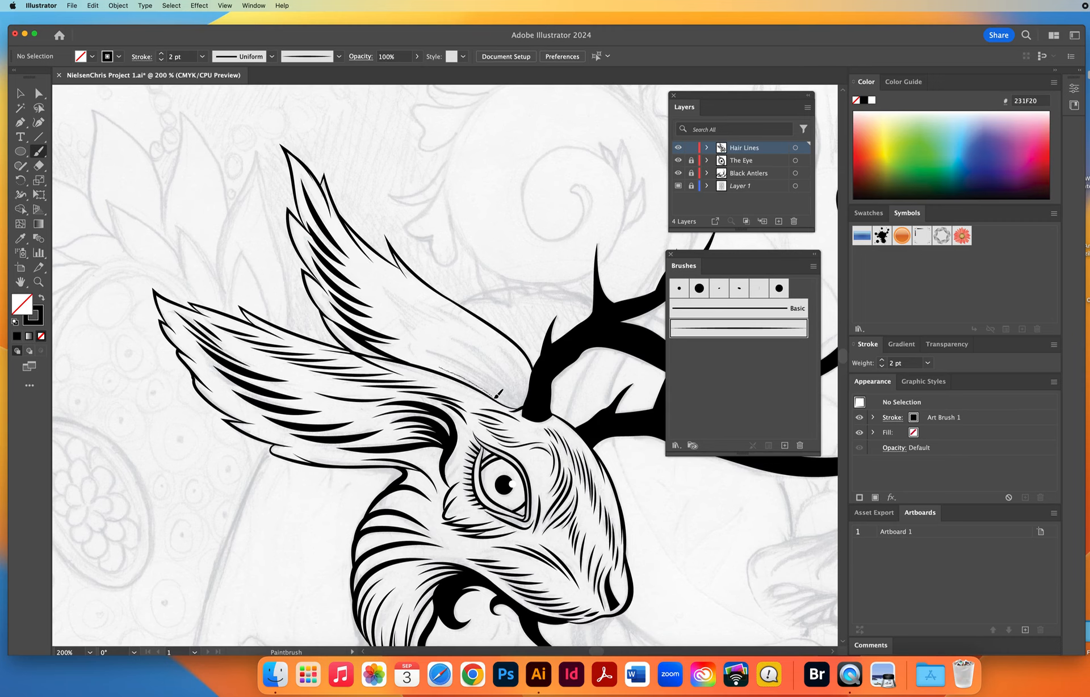
Paint a dense cluster of 2 pt tapered fur strokes at the rear ear's base, converging on the antler base.
drag(521, 403, 539, 397)
drag(436, 352, 535, 407)
drag(447, 341, 471, 348)
drag(528, 399, 530, 400)
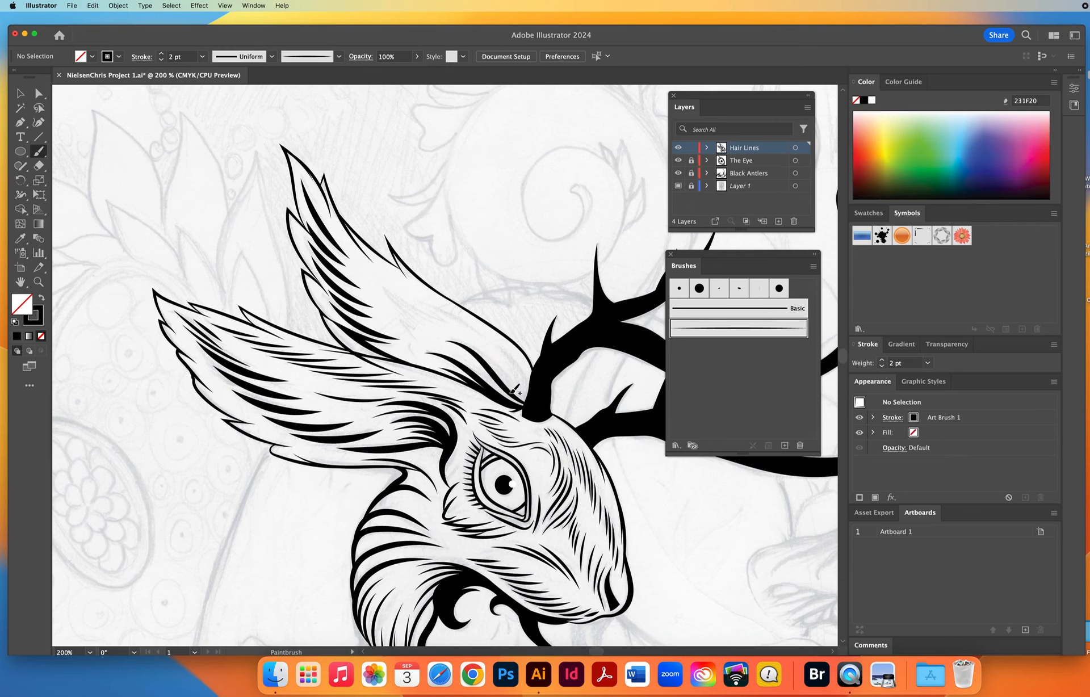
drag(508, 352, 540, 413)
drag(518, 393, 535, 406)
drag(500, 364, 537, 406)
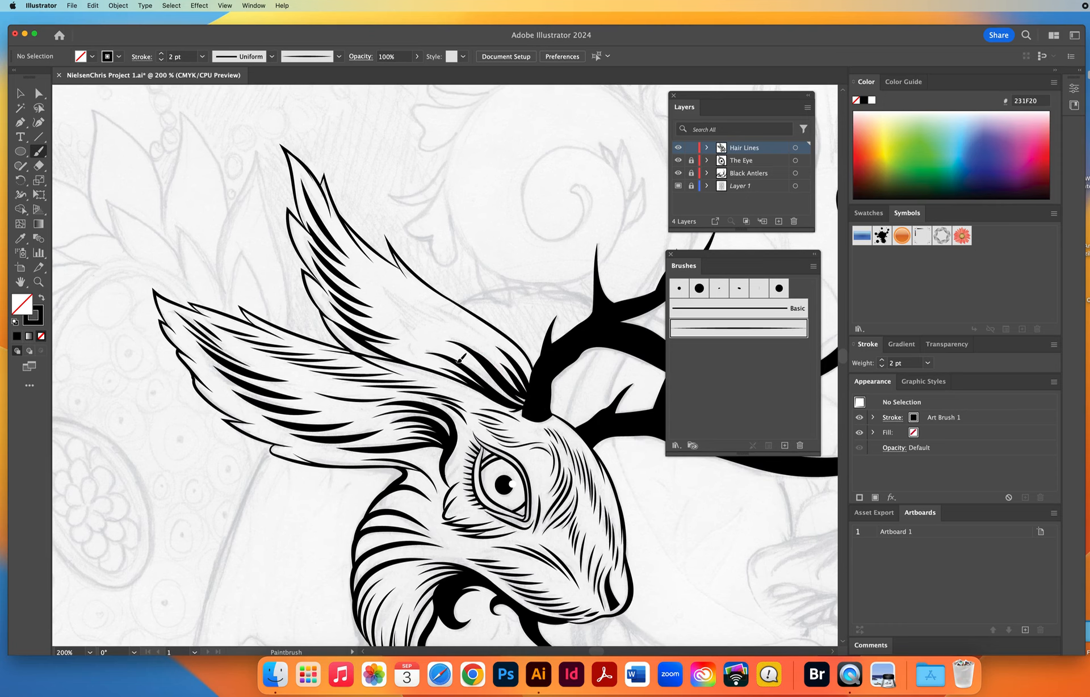
drag(481, 369, 540, 403)
Set the stroke to 1 pt and paint fine tapered hair strokes in the middle of the rear ear and near its upper edge.
click(162, 60)
mouse_move(428, 339)
mouse_down()
mouse_move(390, 302)
mouse_move(417, 329)
mouse_up()
mouse_move(379, 282)
mouse_down()
mouse_move(428, 323)
mouse_move(408, 299)
mouse_move(489, 339)
mouse_up()
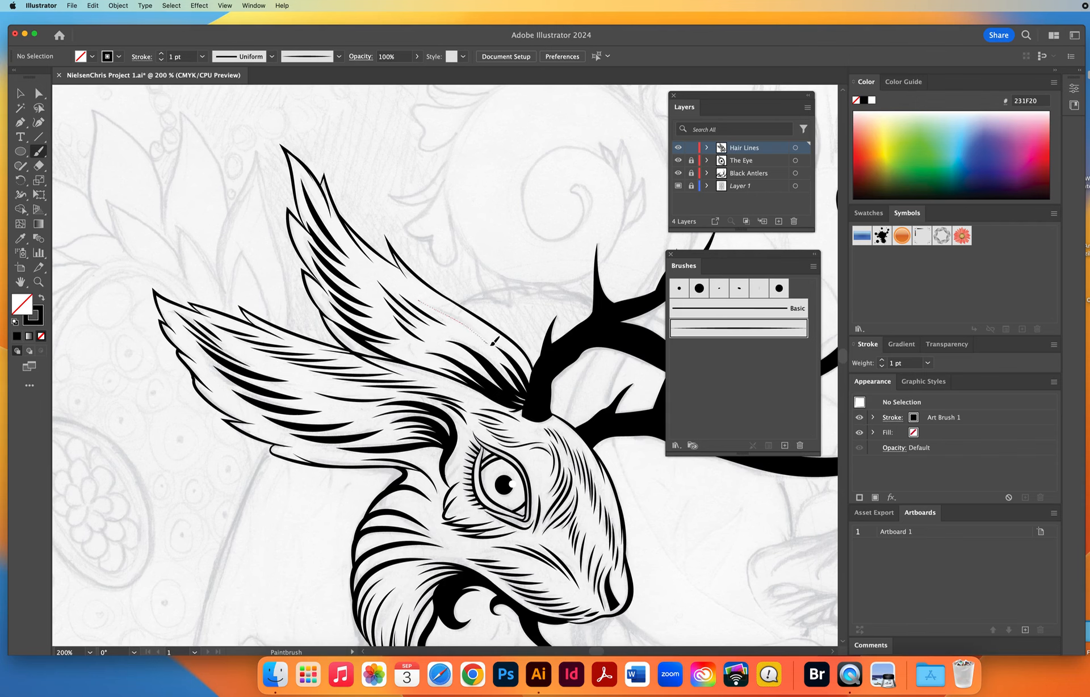
Select the rear ear's outline stroke that crosses into the front ear and apply Expand Appearance to it.
click(39, 282)
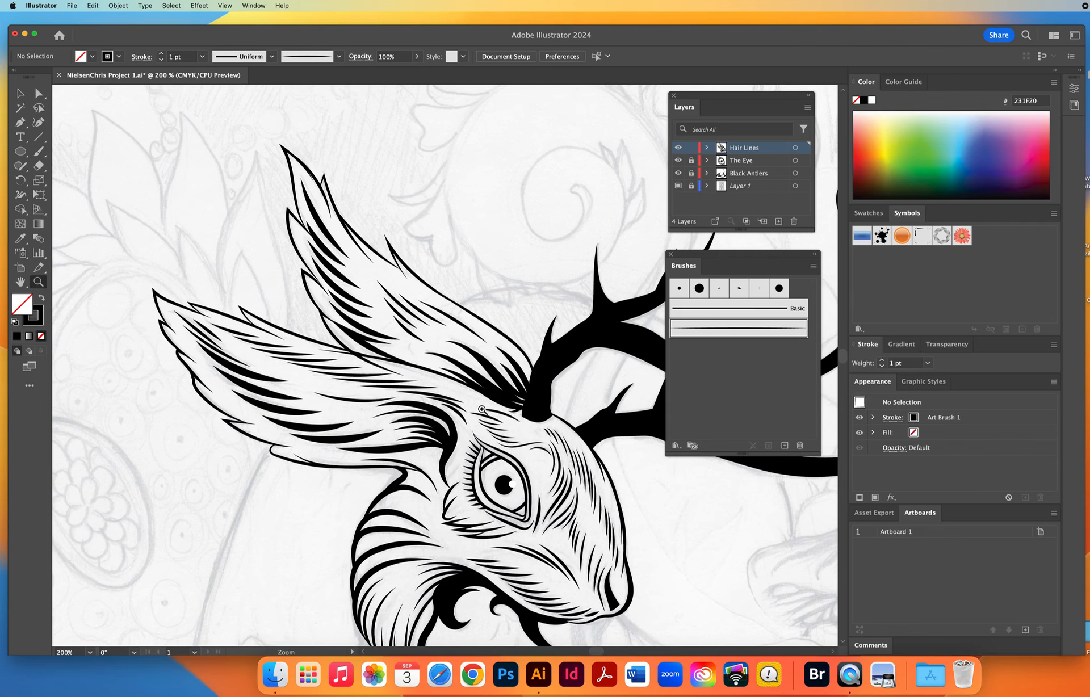
click(458, 389)
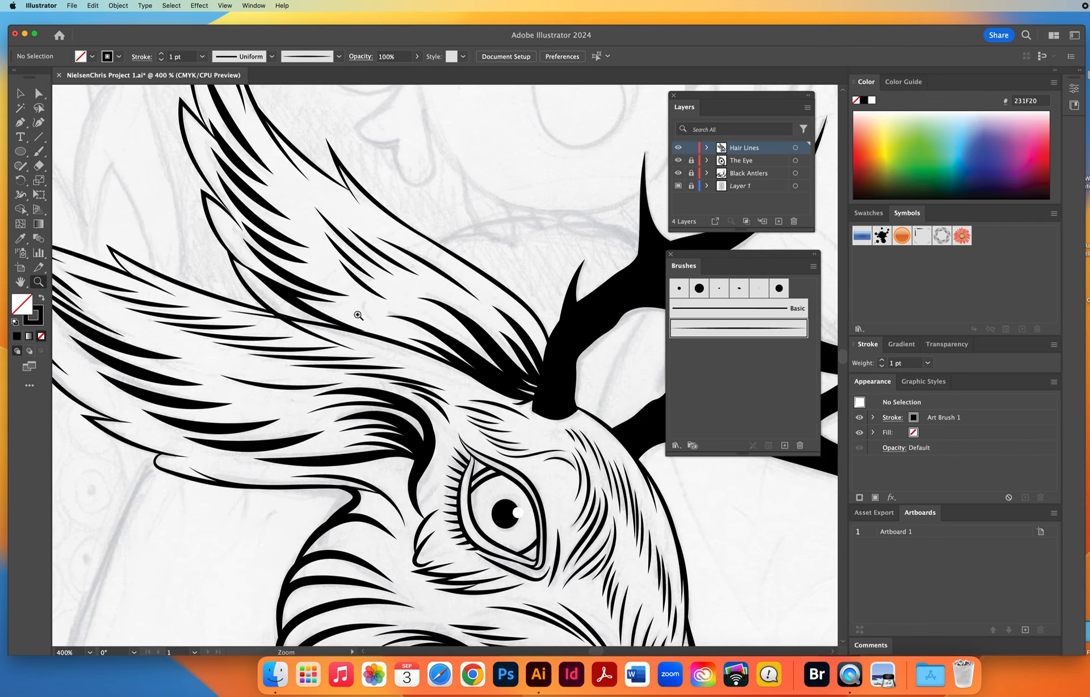
click(372, 328)
click(381, 380)
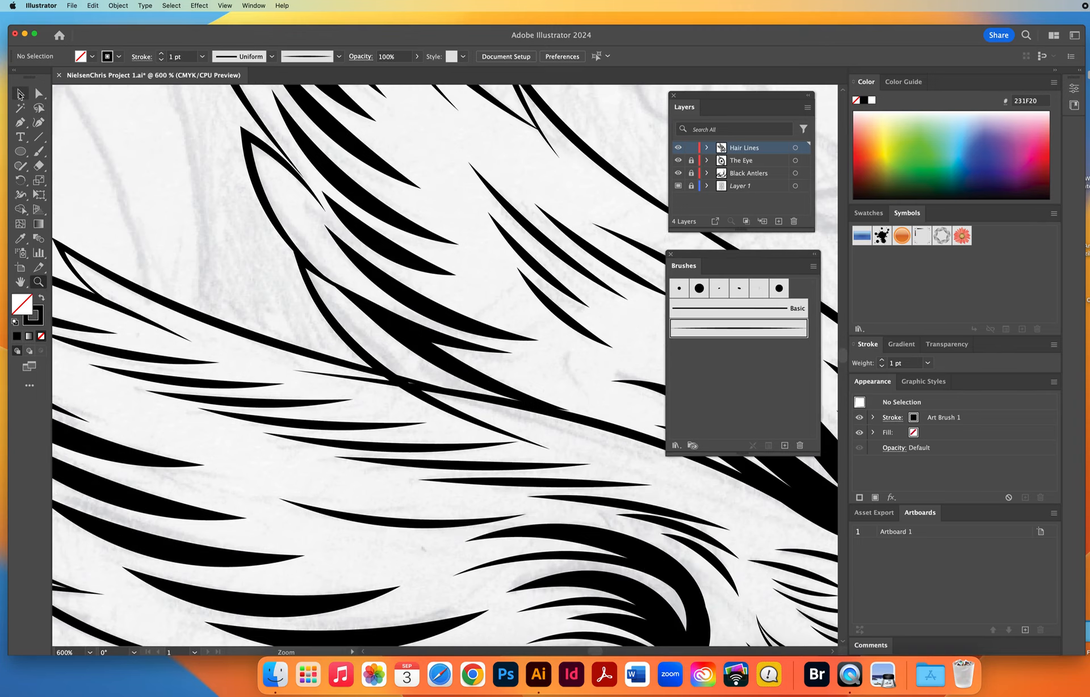
click(20, 94)
click(332, 317)
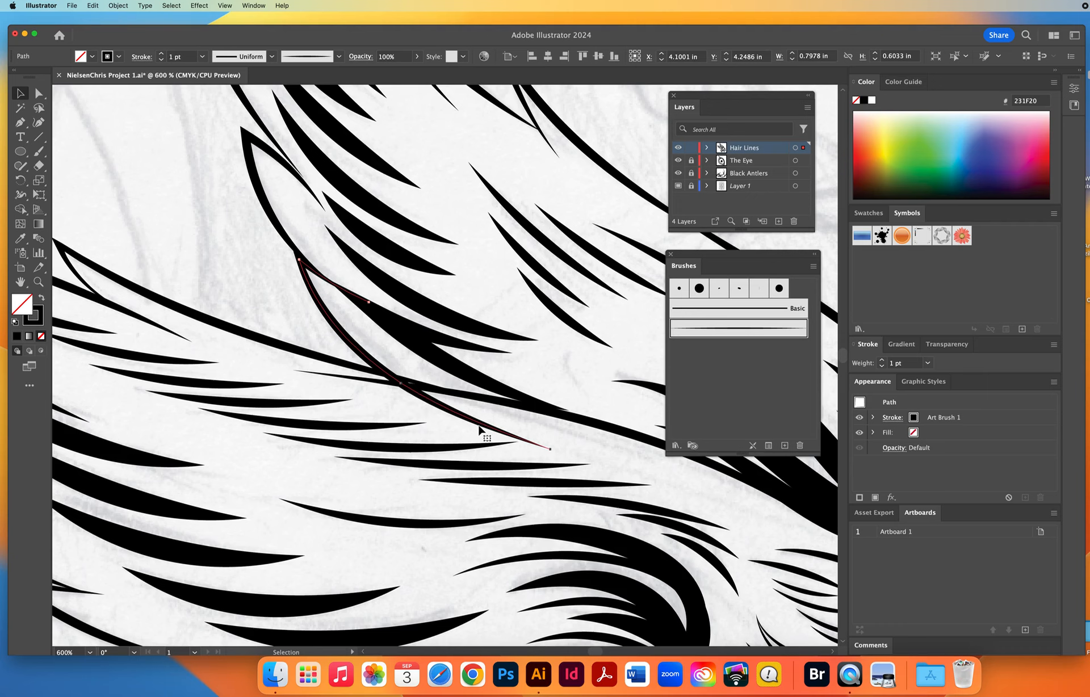
click(118, 6)
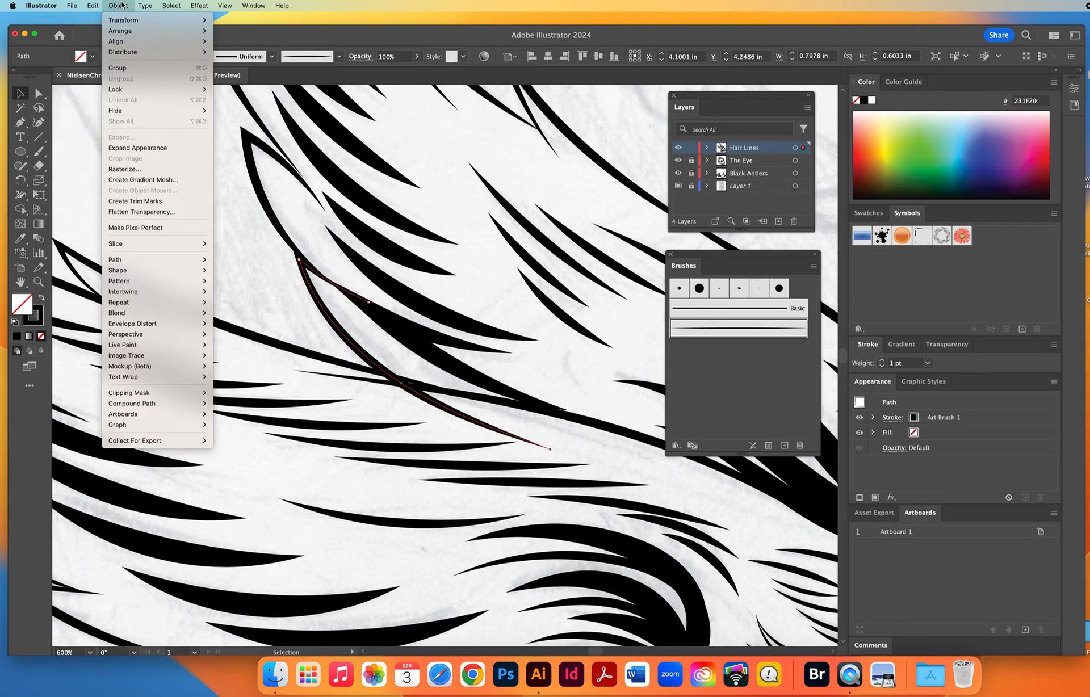
click(141, 150)
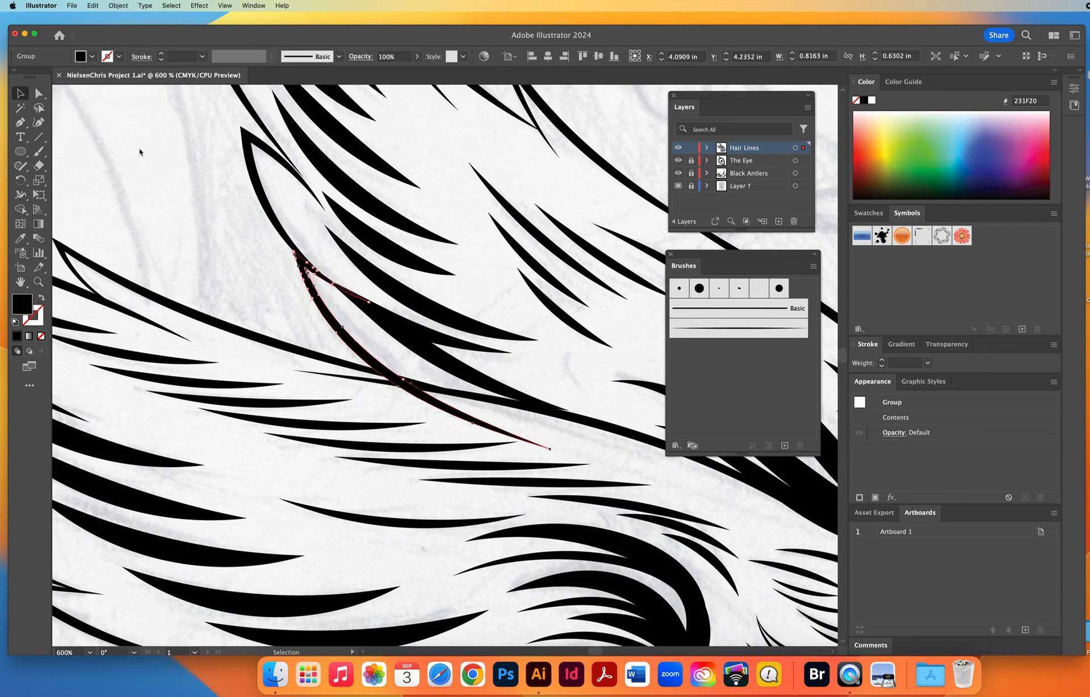
Erase the expanded outline's tail that crosses into the front ear, and move the adjacent fur stroke's end anchor onto the front ear's edge.
click(39, 166)
drag(379, 381, 604, 461)
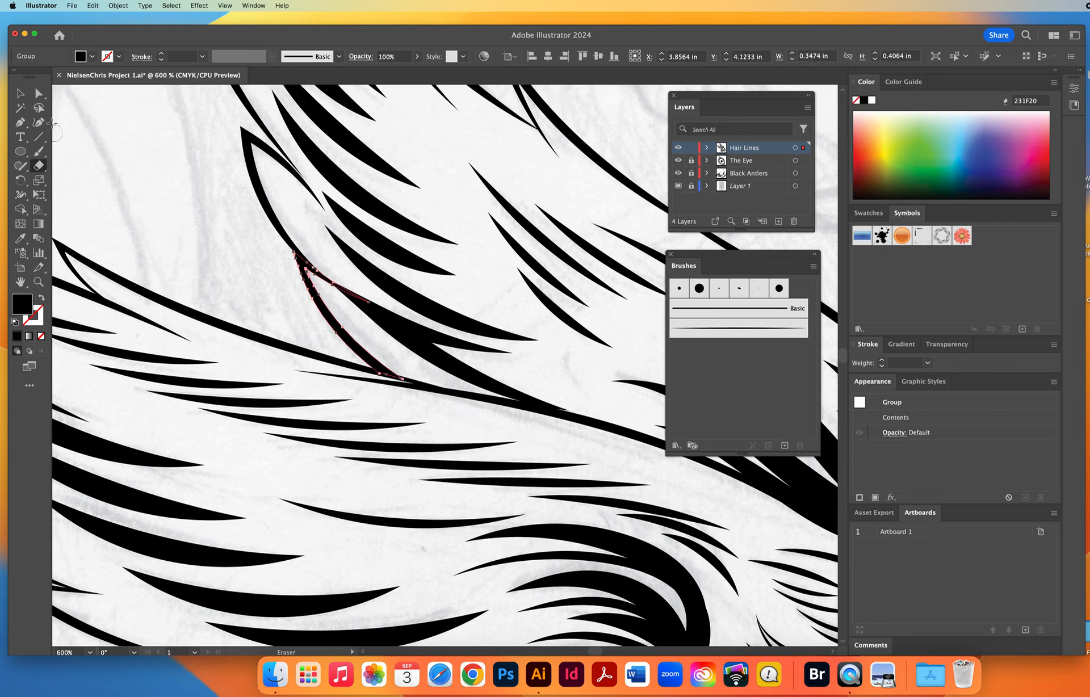
click(38, 93)
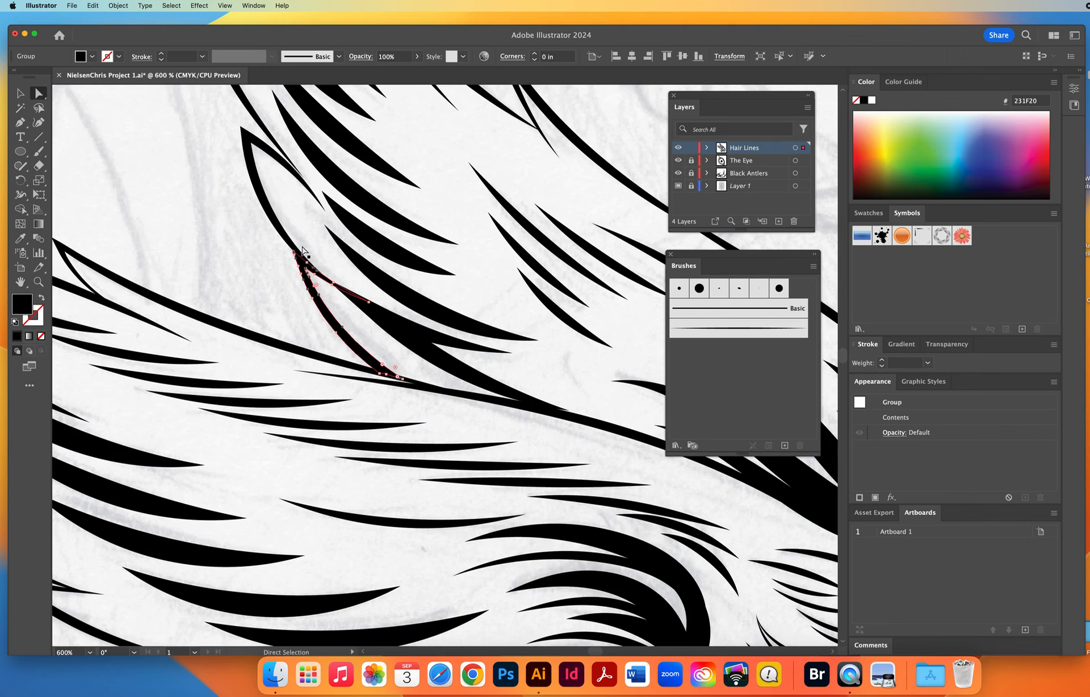
scroll(533, 366, right, 5)
scroll(534, 366, down, 2)
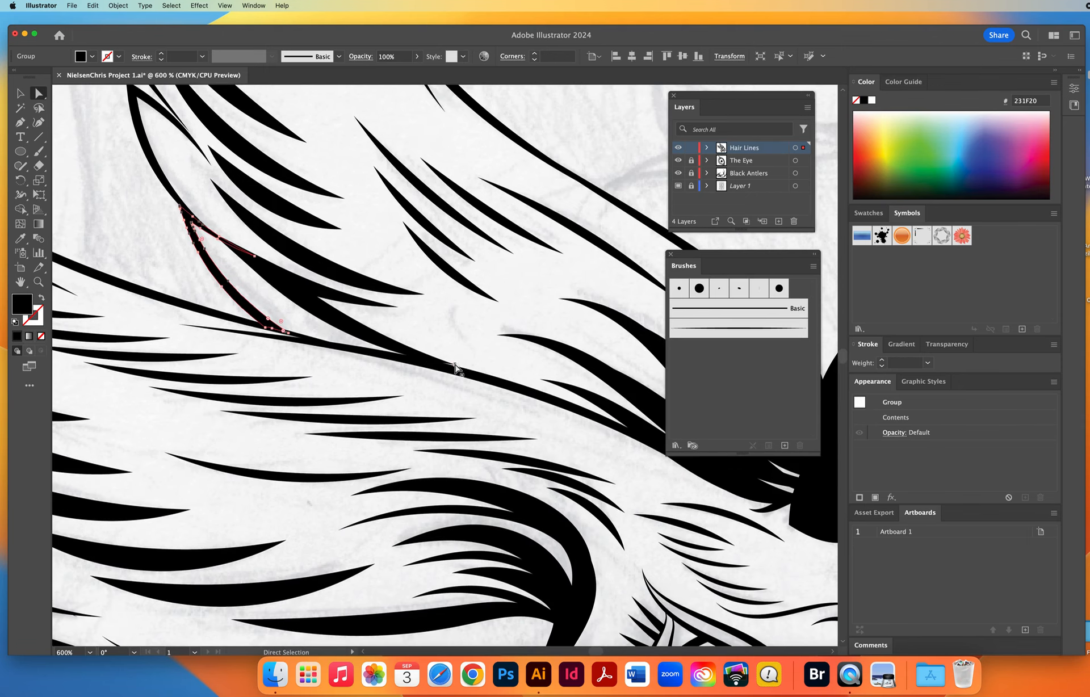
click(456, 369)
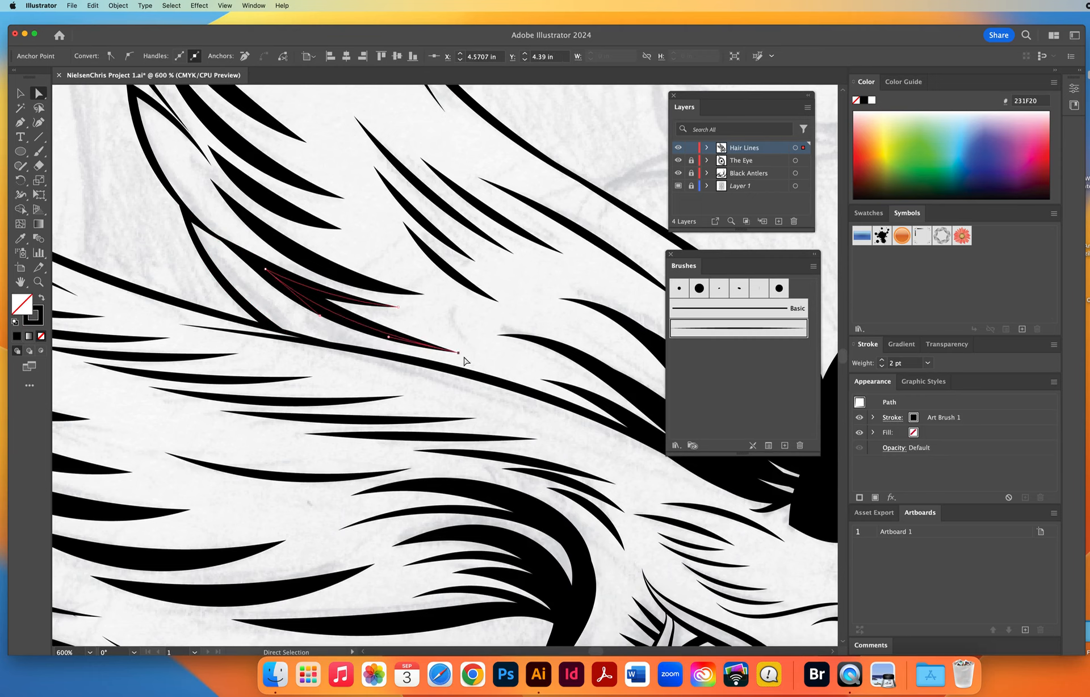
drag(458, 352, 450, 368)
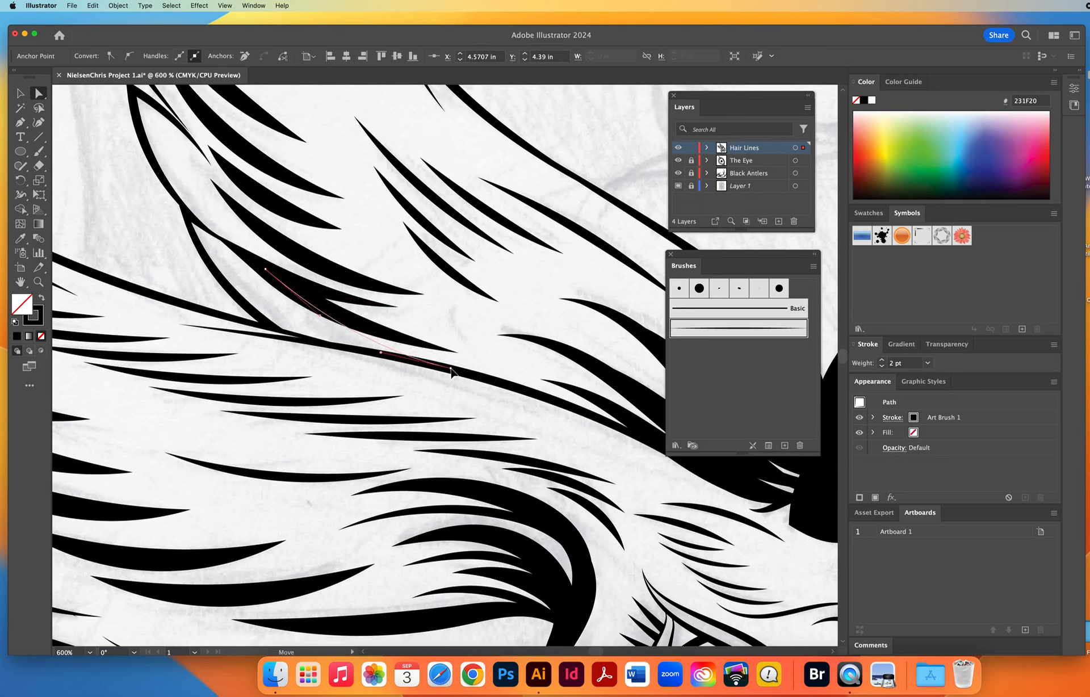
click(491, 371)
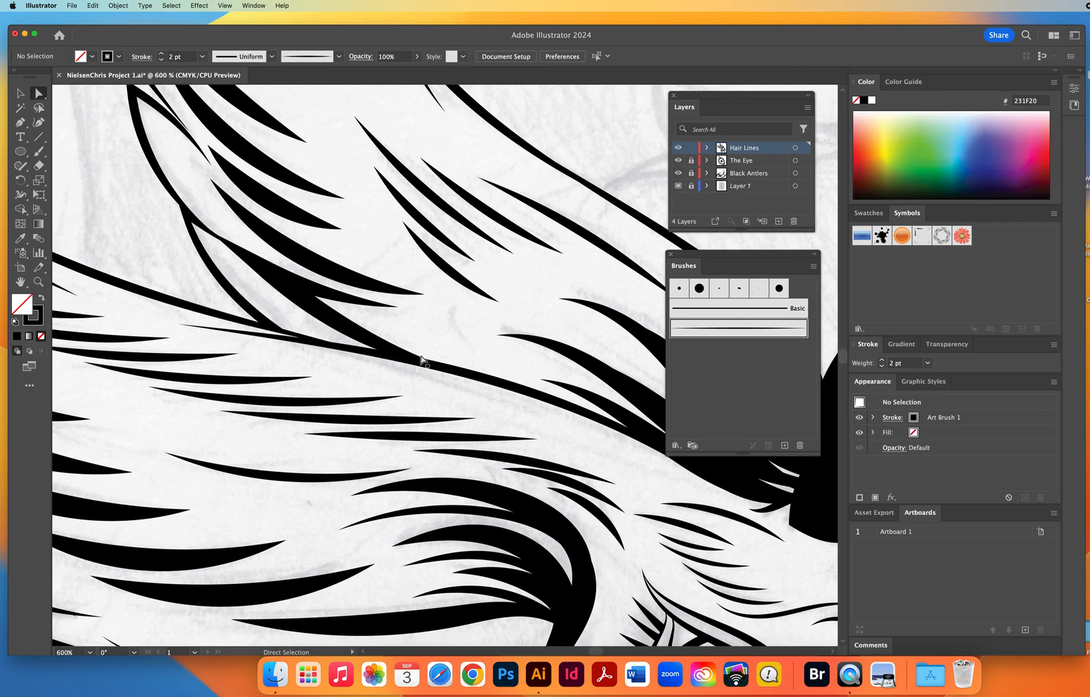
Reshape the ends of the thin inner outline strokes at the rear ear's lower tuft and at its tip.
key(space)
drag(345, 234, 530, 449)
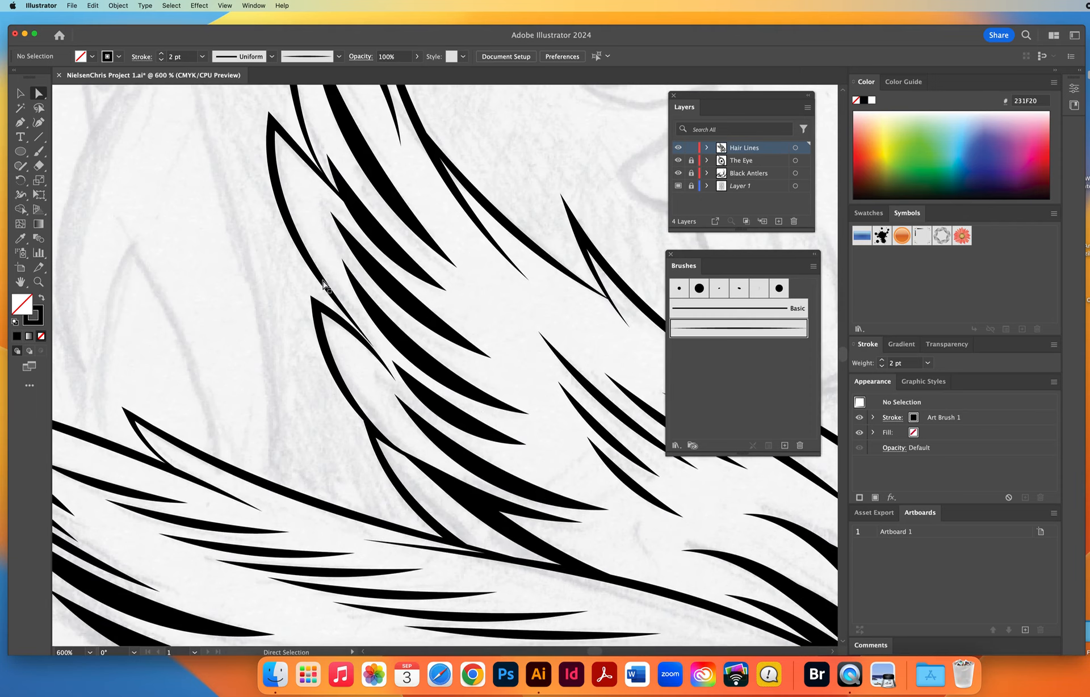
click(373, 348)
drag(374, 349, 366, 339)
click(255, 391)
key(space)
drag(408, 210, 372, 454)
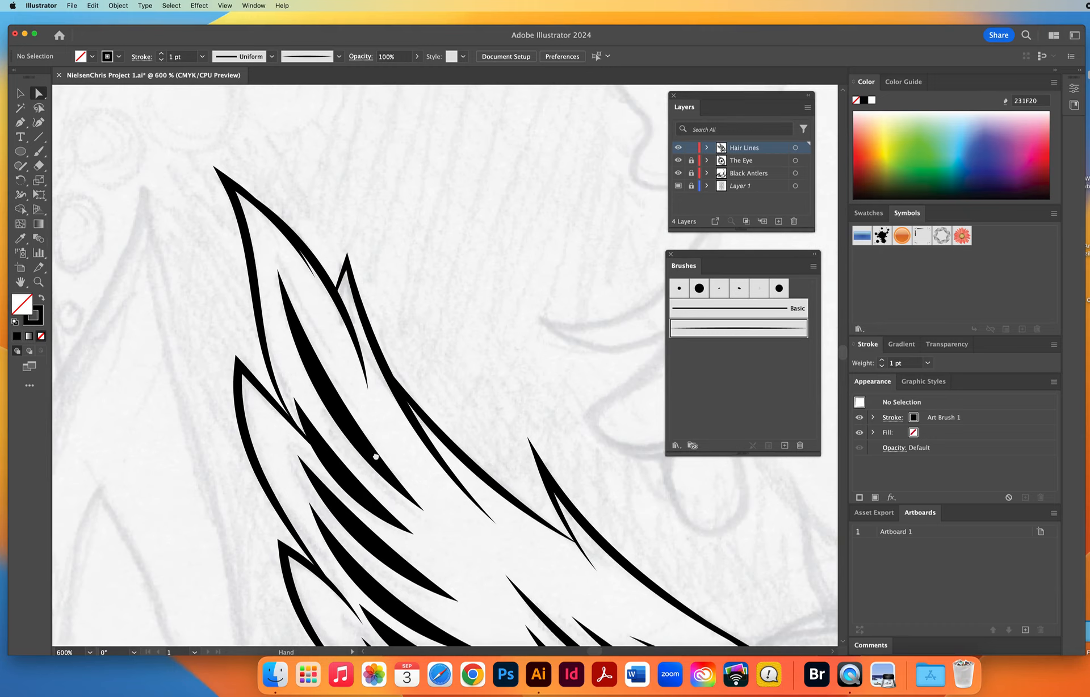
click(308, 277)
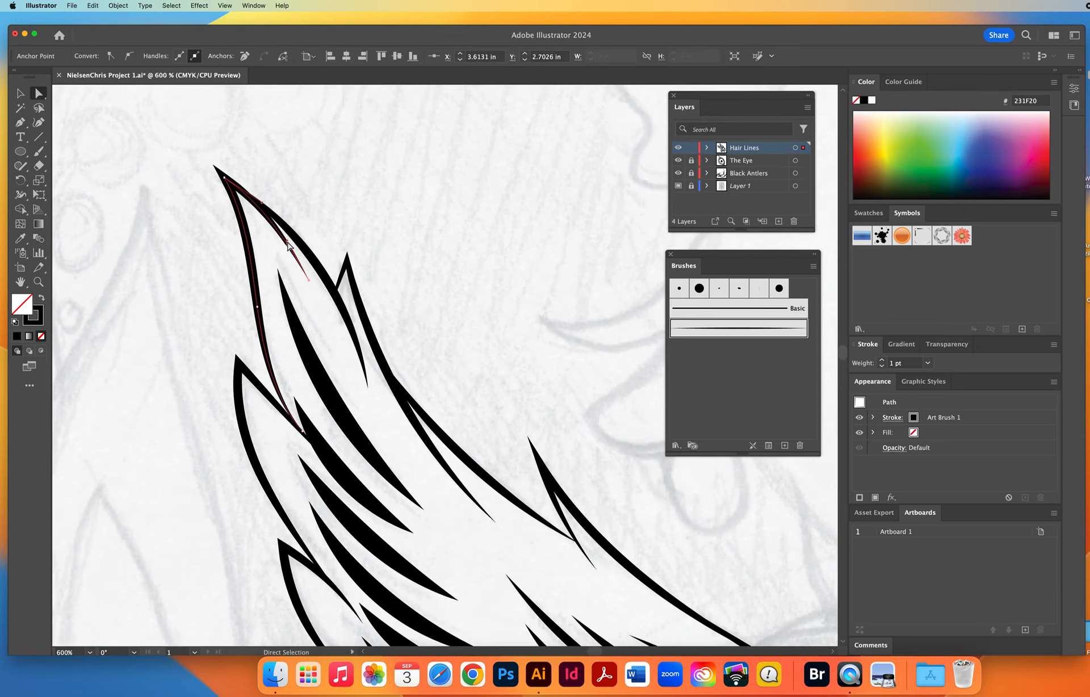
click(462, 248)
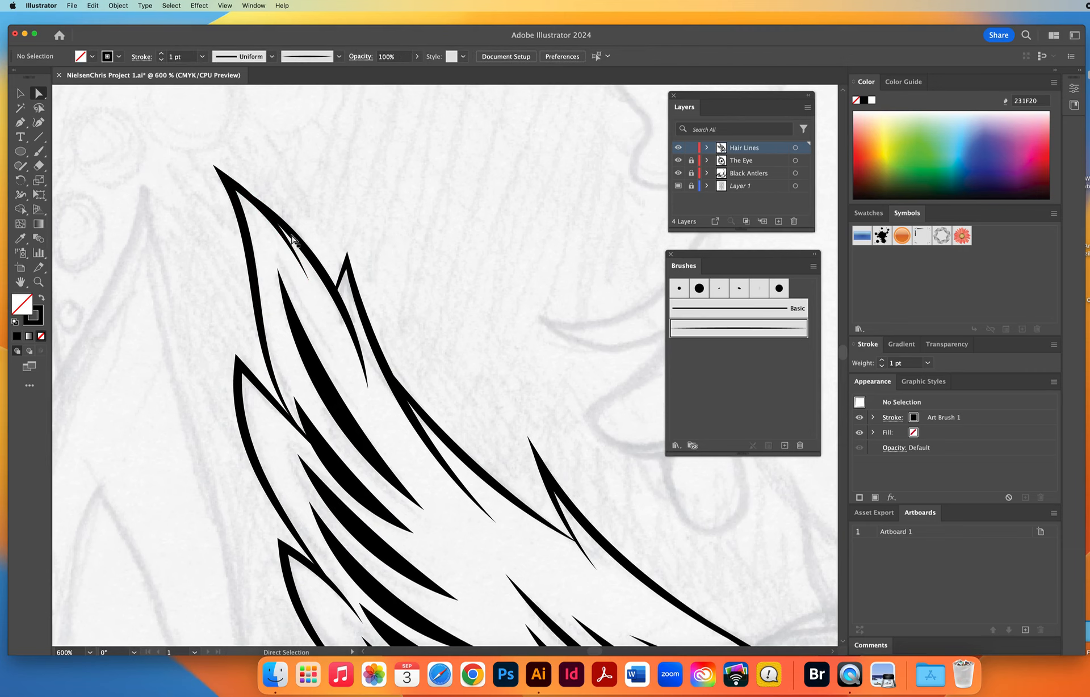
Switch to the Blob Brush tool for the antler base area and adjust its brush size.
drag(517, 499, 404, 359)
drag(492, 435, 408, 293)
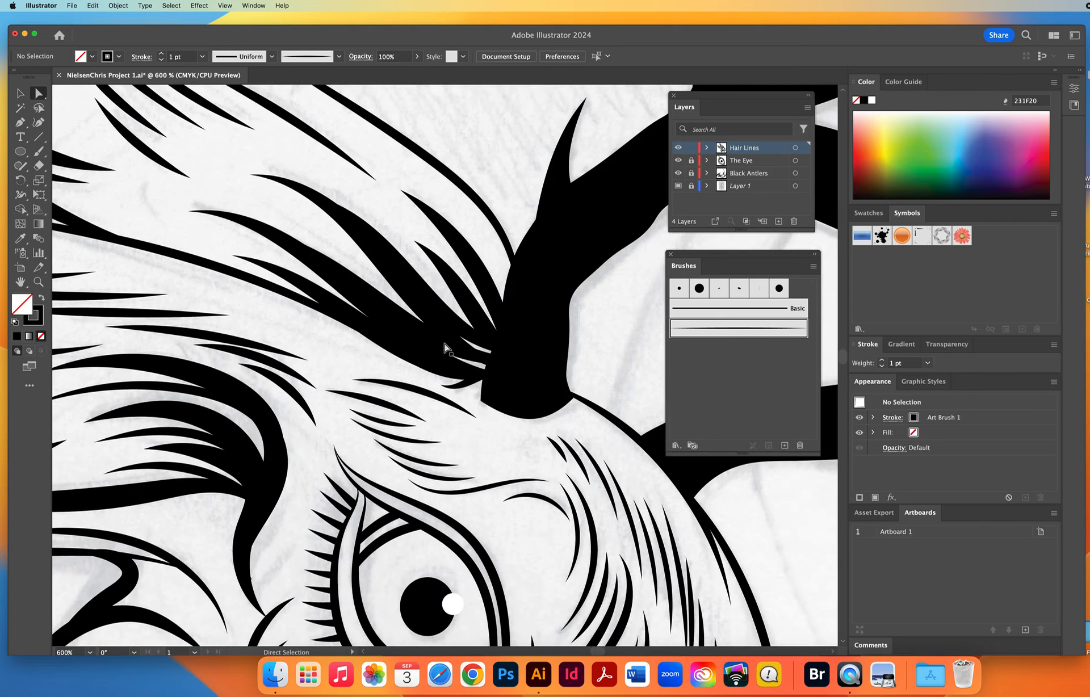
click(40, 152)
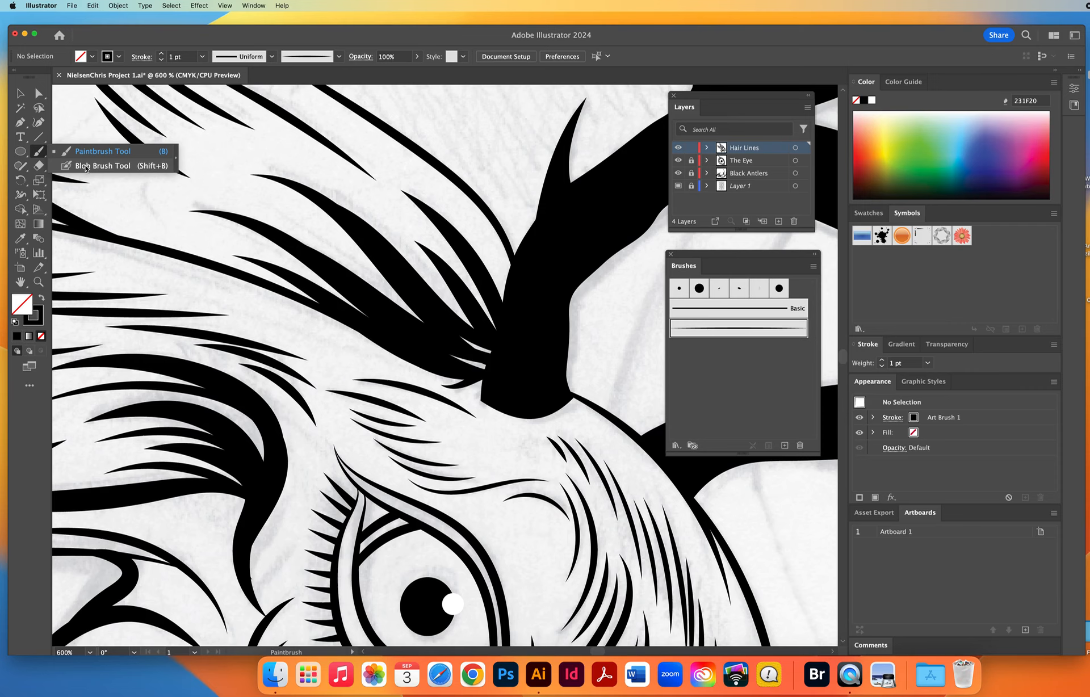
click(86, 166)
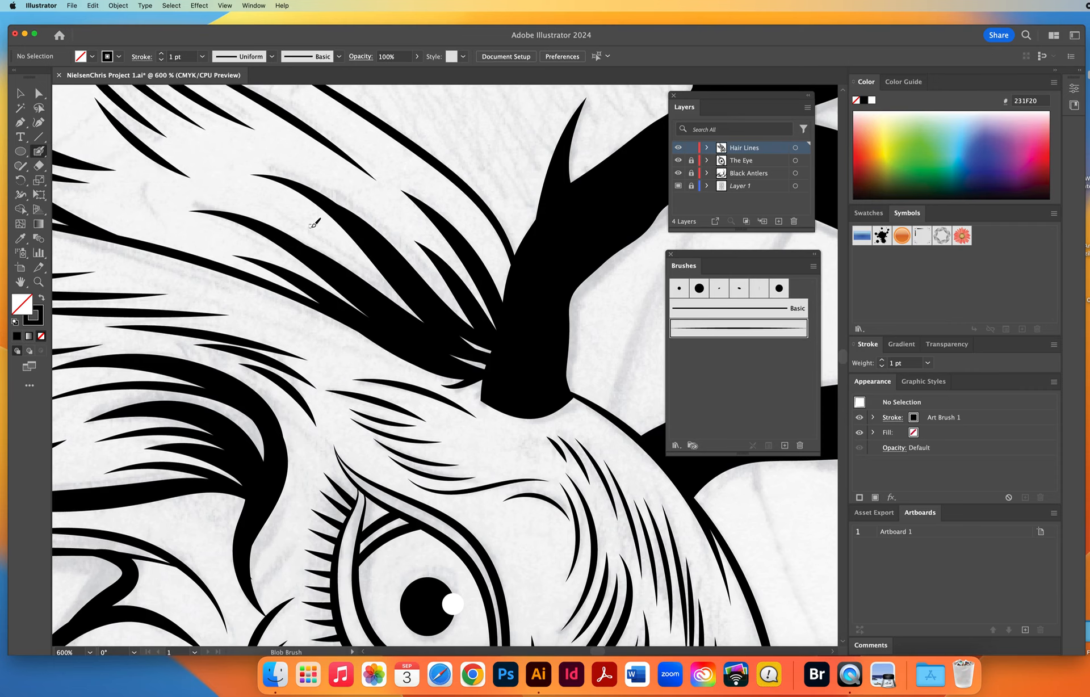
key(space)
drag(450, 279, 324, 305)
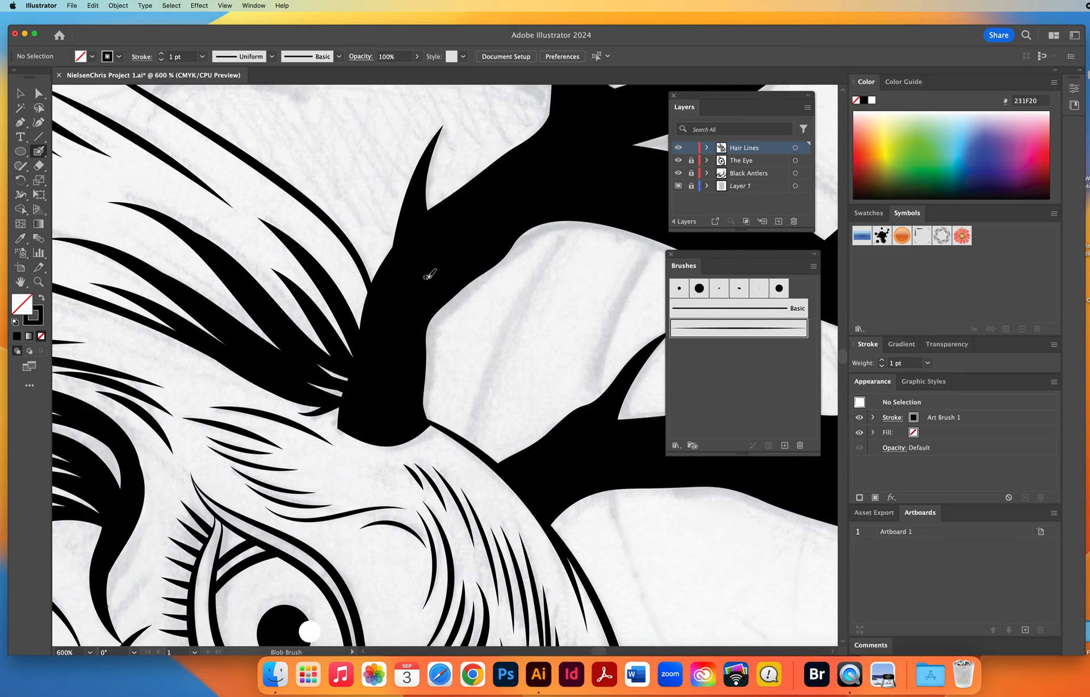
key(bracketright)
key(bracketright)
key(bracketright)
key(bracketright)
key(bracketright)
key(bracketright)
key(bracketright)
key(bracketright)
key(bracketleft)
key(bracketleft)
key(bracketleft)
key(bracketleft)
Paint a curved Blob Brush test stroke above the antler and examine its shape in Outline view before returning to Preview.
scroll(431, 262, up, 5)
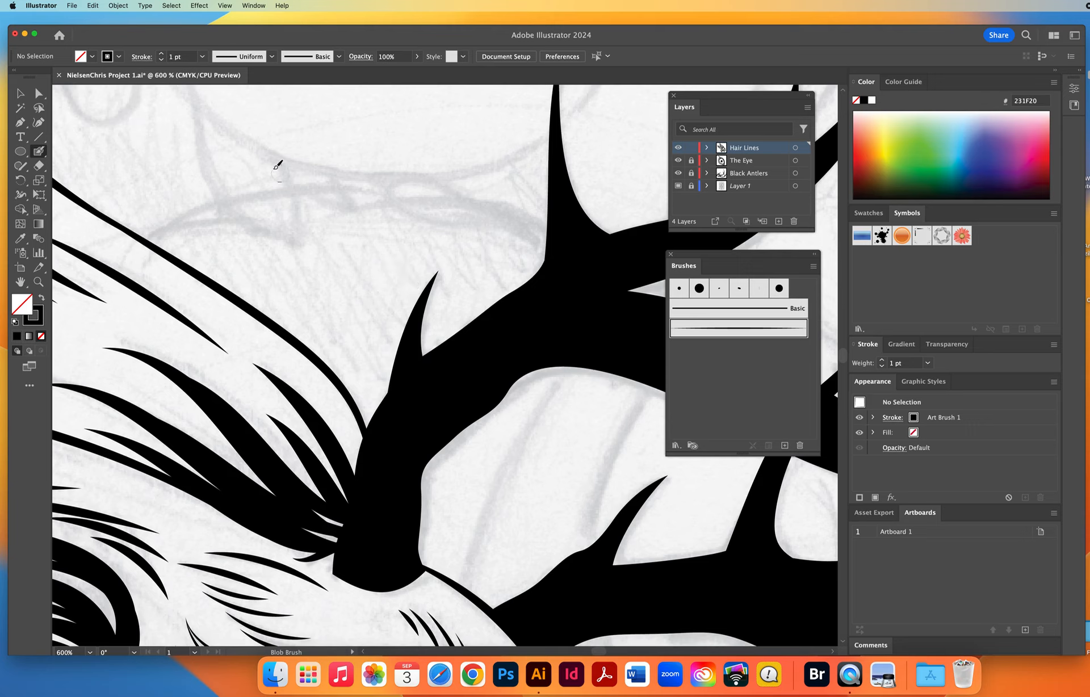
mouse_move(245, 148)
mouse_down()
mouse_move(298, 195)
mouse_move(328, 205)
mouse_move(363, 199)
mouse_move(406, 156)
mouse_up()
click(224, 5)
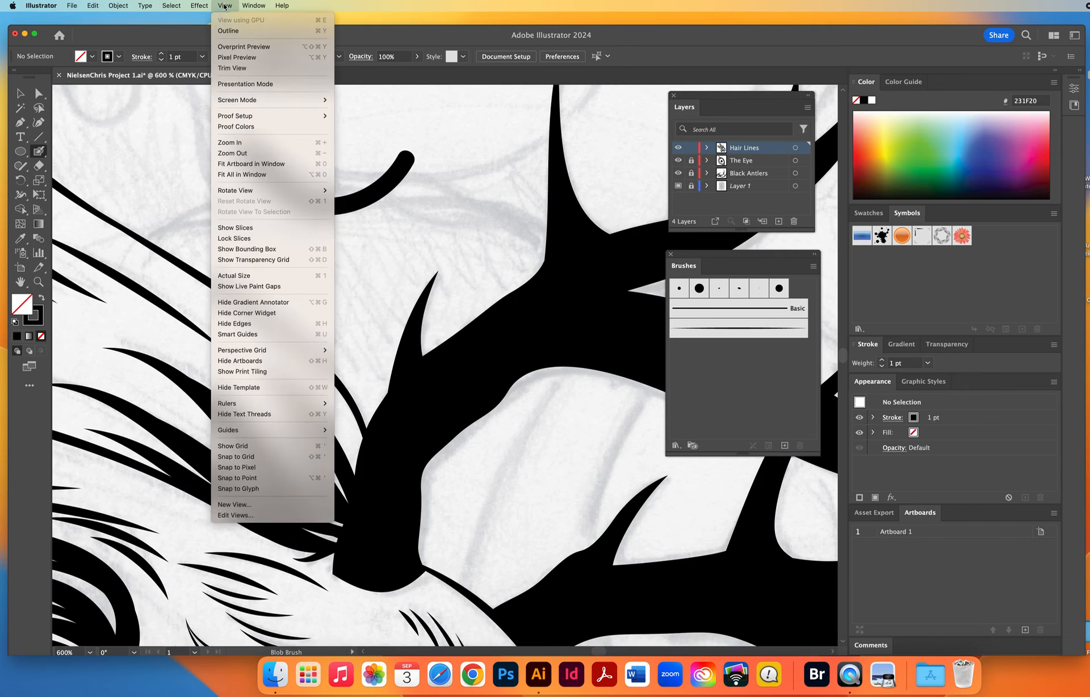
click(228, 30)
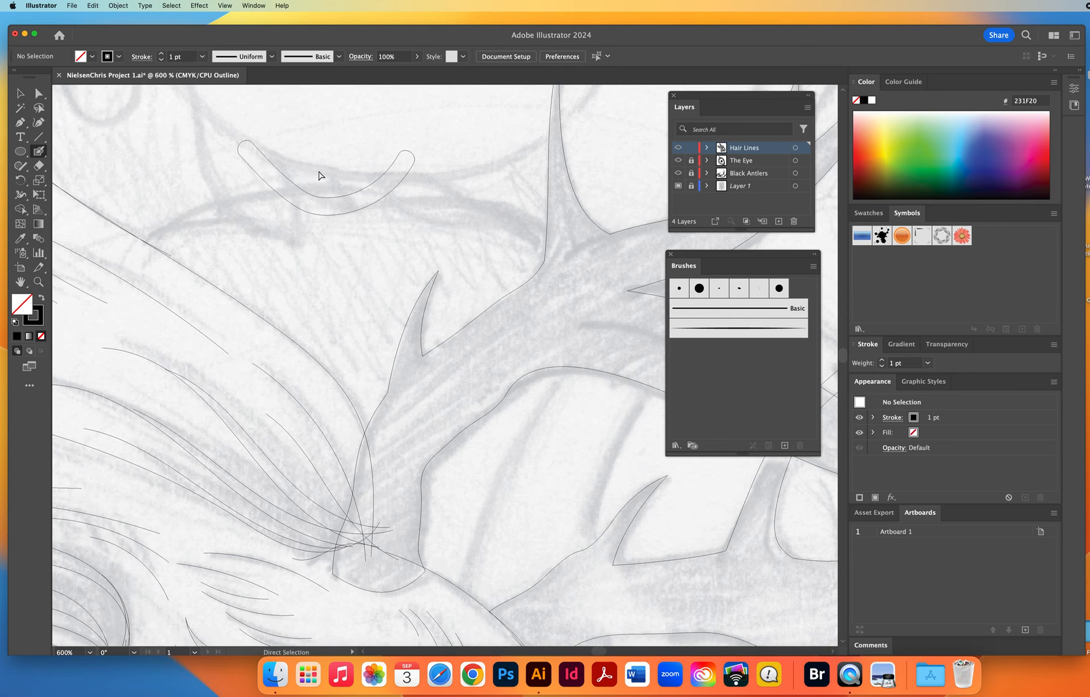
drag(318, 171, 271, 221)
super+click(337, 164)
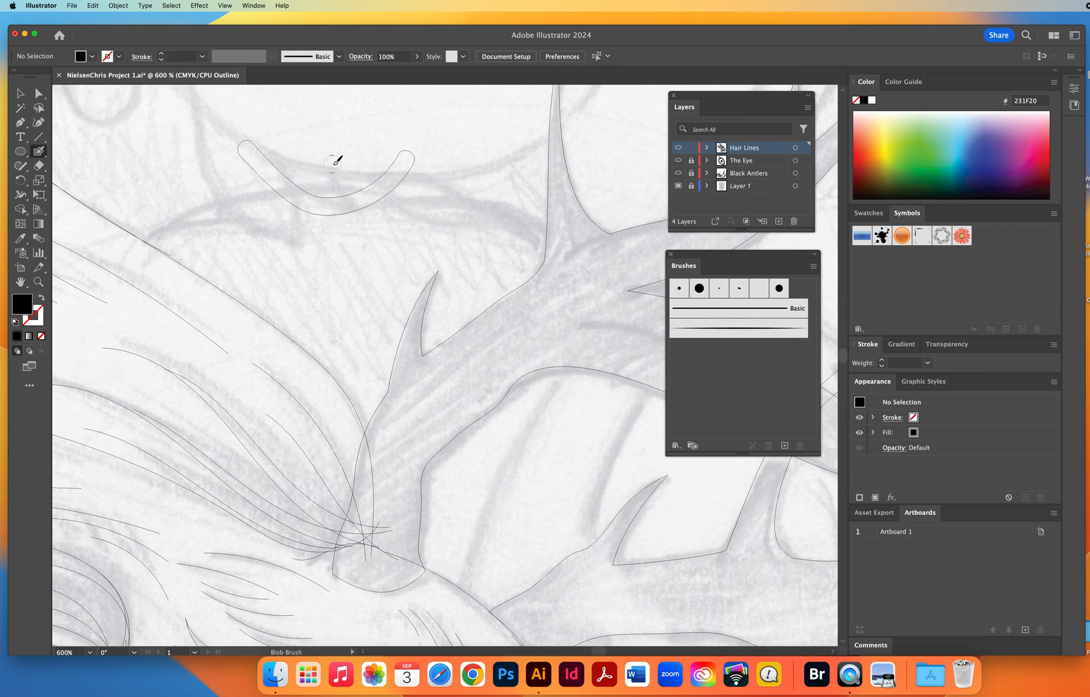
click(224, 5)
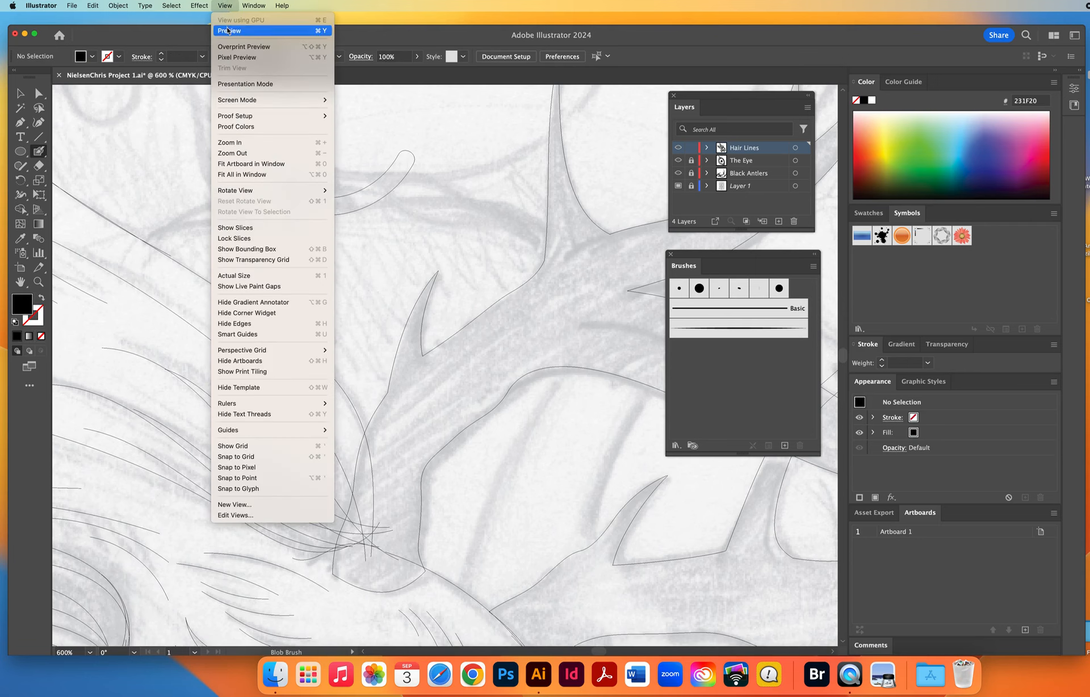
key(super+y)
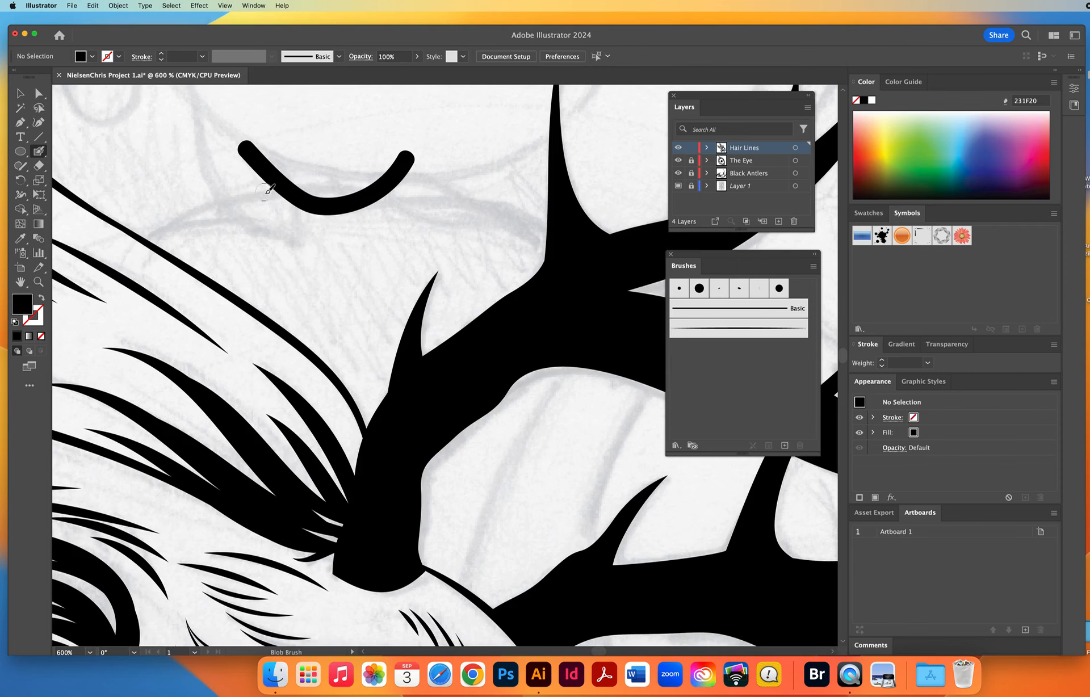
Scribble overlapping Blob Brush strokes below the curved test stroke and delete all the test shapes.
mouse_move(261, 189)
mouse_down()
mouse_move(340, 224)
mouse_move(264, 222)
mouse_up()
mouse_move(410, 234)
mouse_down()
mouse_move(280, 267)
mouse_move(392, 283)
mouse_up()
click(21, 94)
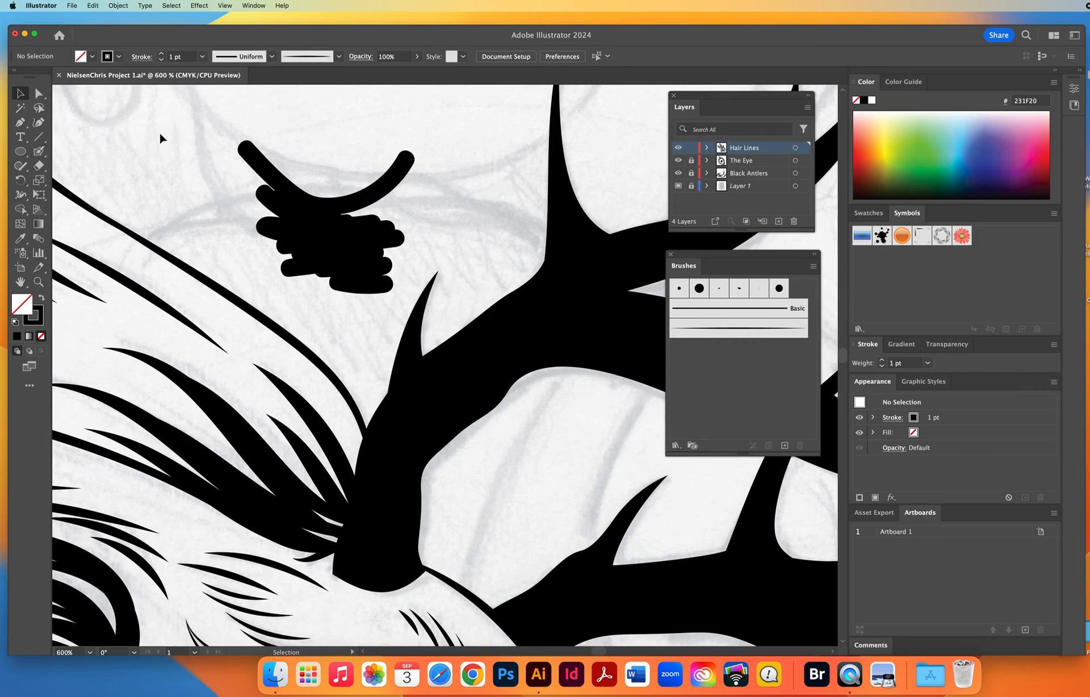
click(334, 252)
drag(335, 243, 378, 229)
key(BackSpace)
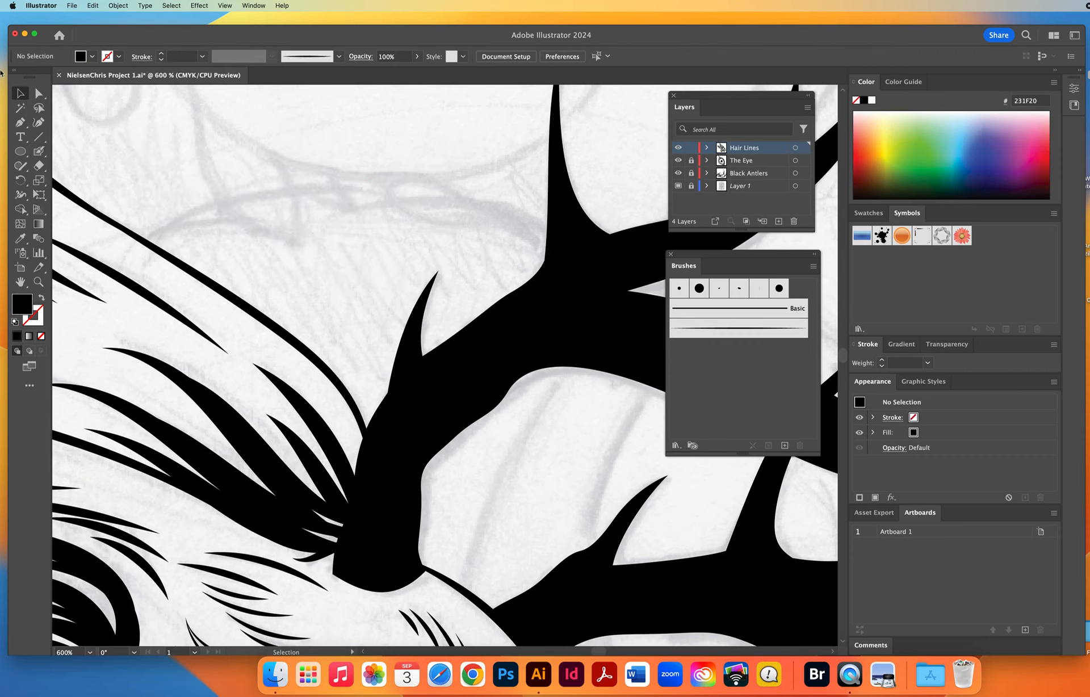
Fill the small white gaps where the rear ear's fur meets the antler base using the Blob Brush.
click(38, 151)
scroll(333, 353, down, 1)
scroll(321, 185, down, 3)
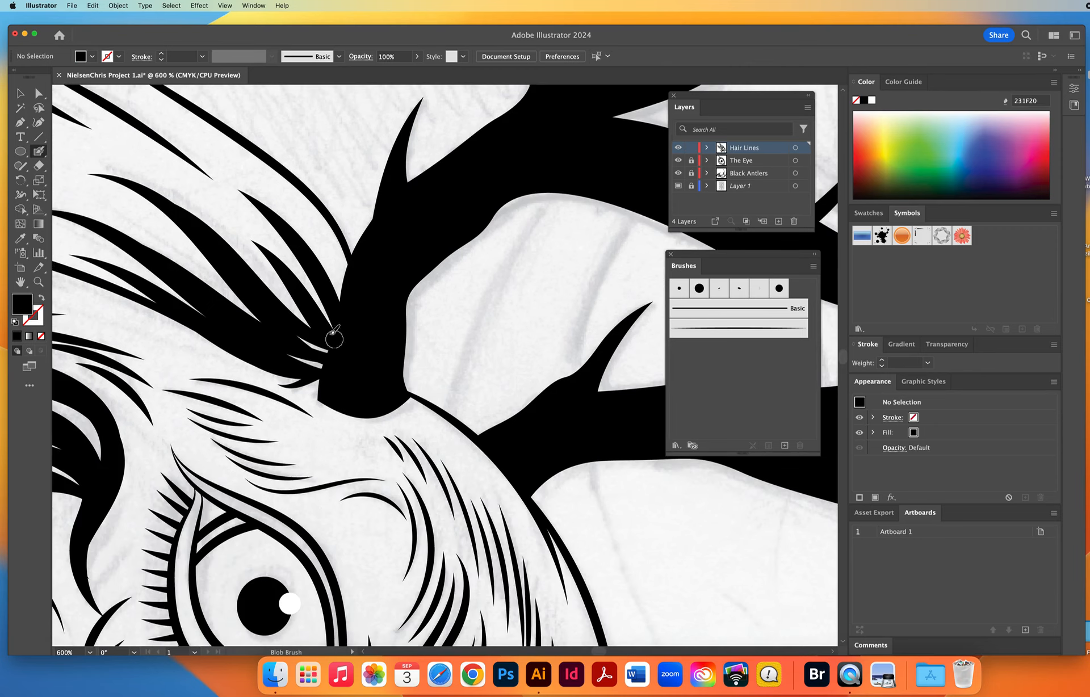
mouse_move(302, 341)
mouse_down()
mouse_move(349, 356)
mouse_move(293, 352)
mouse_move(344, 360)
mouse_up()
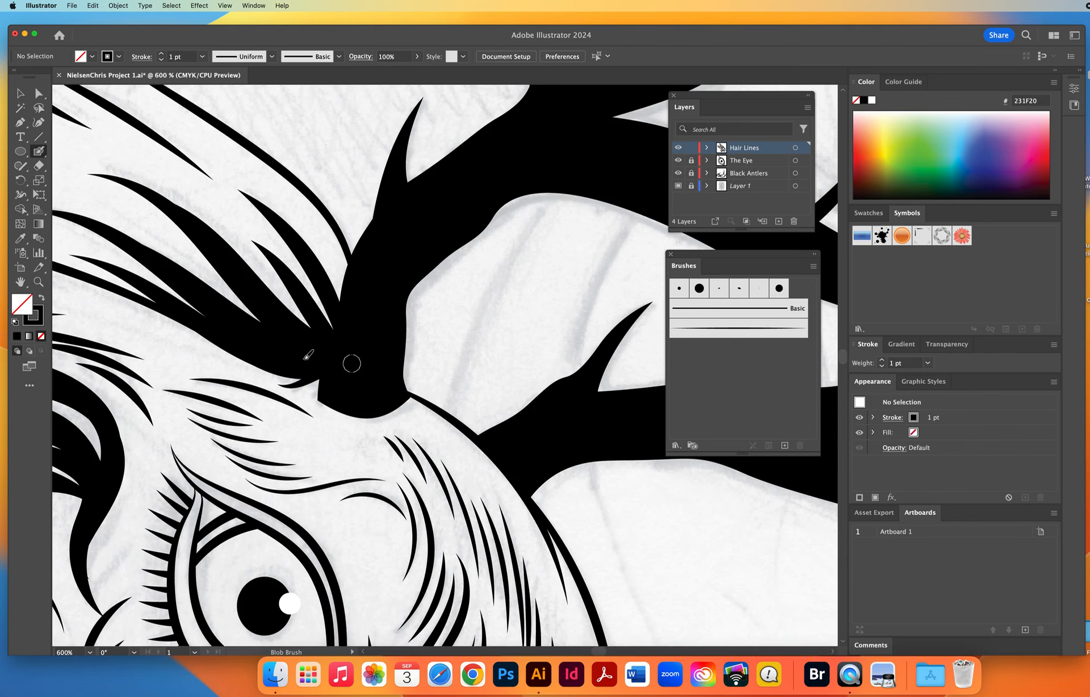
Hide the template sketch layer to review the inked head at 100 %, and save the document.
click(39, 281)
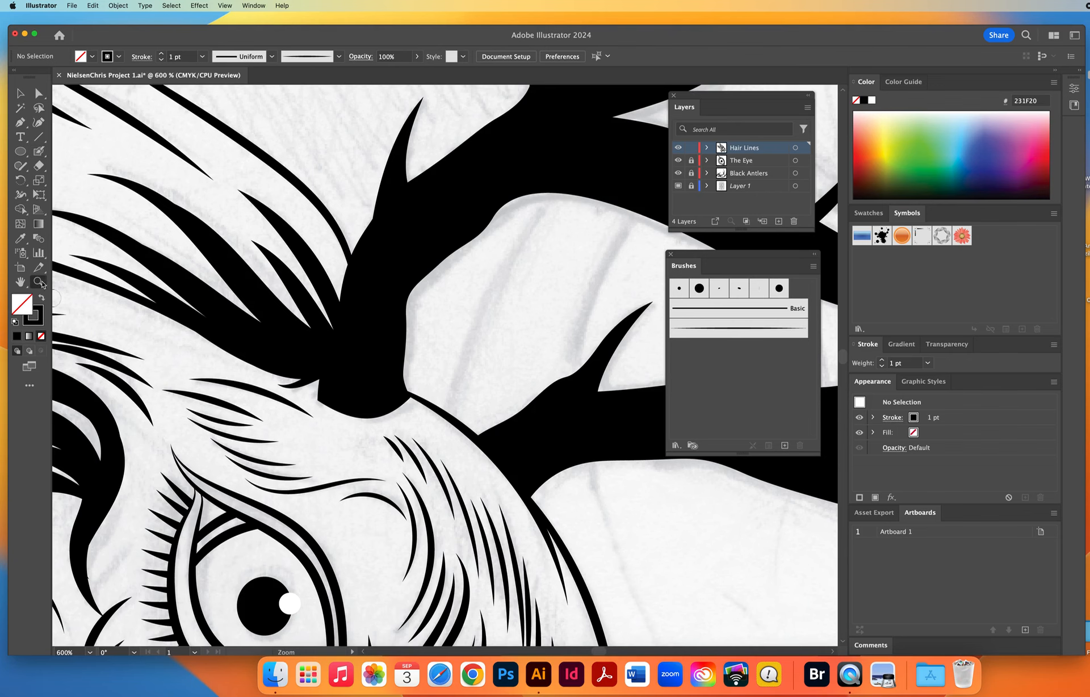
alt+click(386, 401)
alt+click(386, 401)
alt+click(386, 402)
alt+click(386, 402)
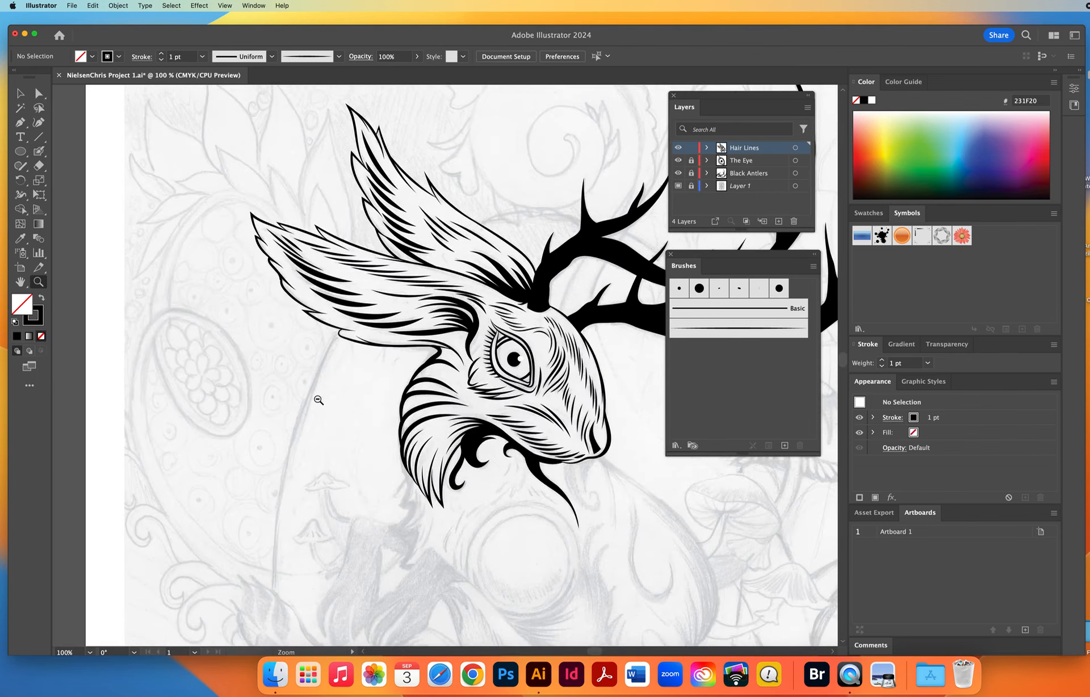
drag(318, 400, 217, 391)
click(679, 186)
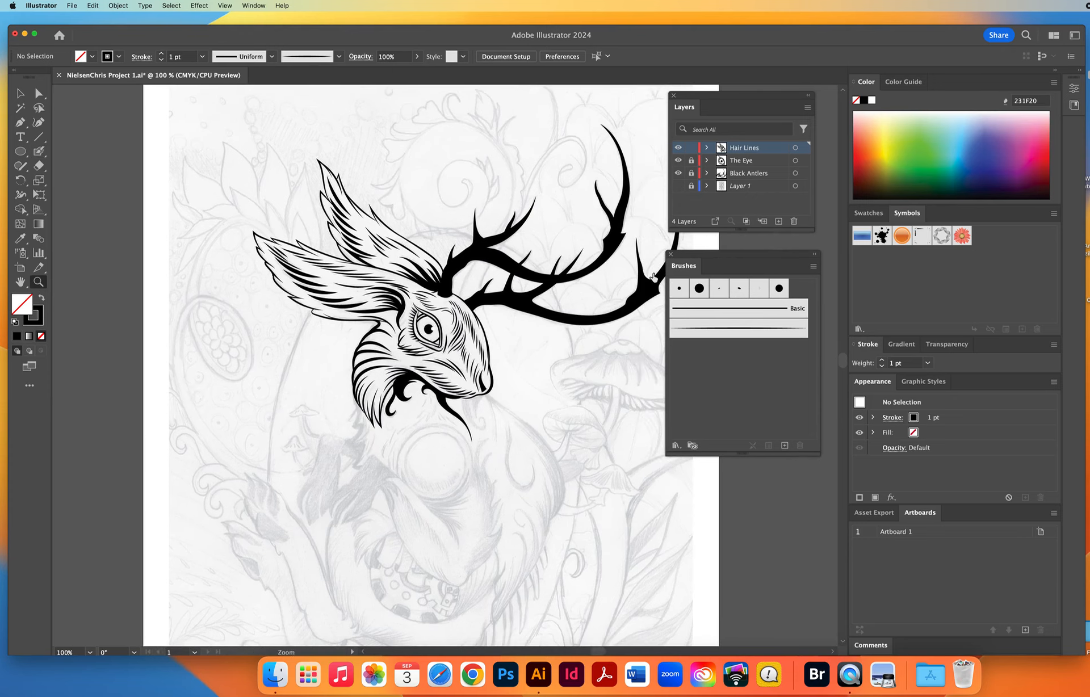
drag(551, 424, 440, 451)
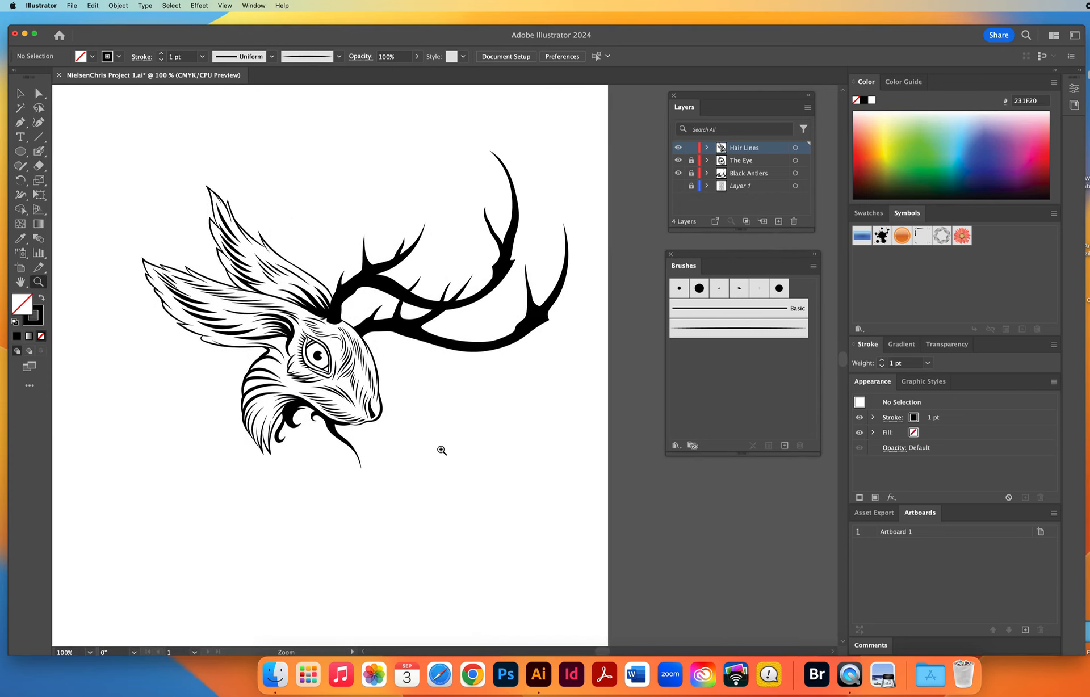
key(super+s)
Show the template sketch layer again and switch back to the Paintbrush tool around the head at 300 % zoom.
click(316, 428)
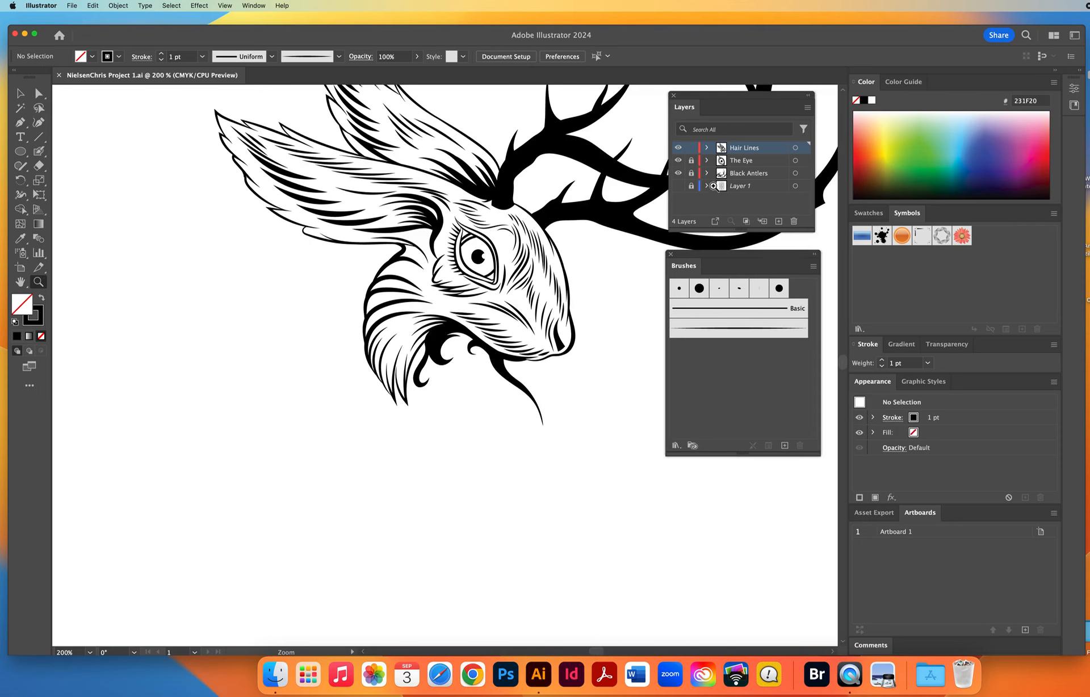
click(395, 424)
click(678, 185)
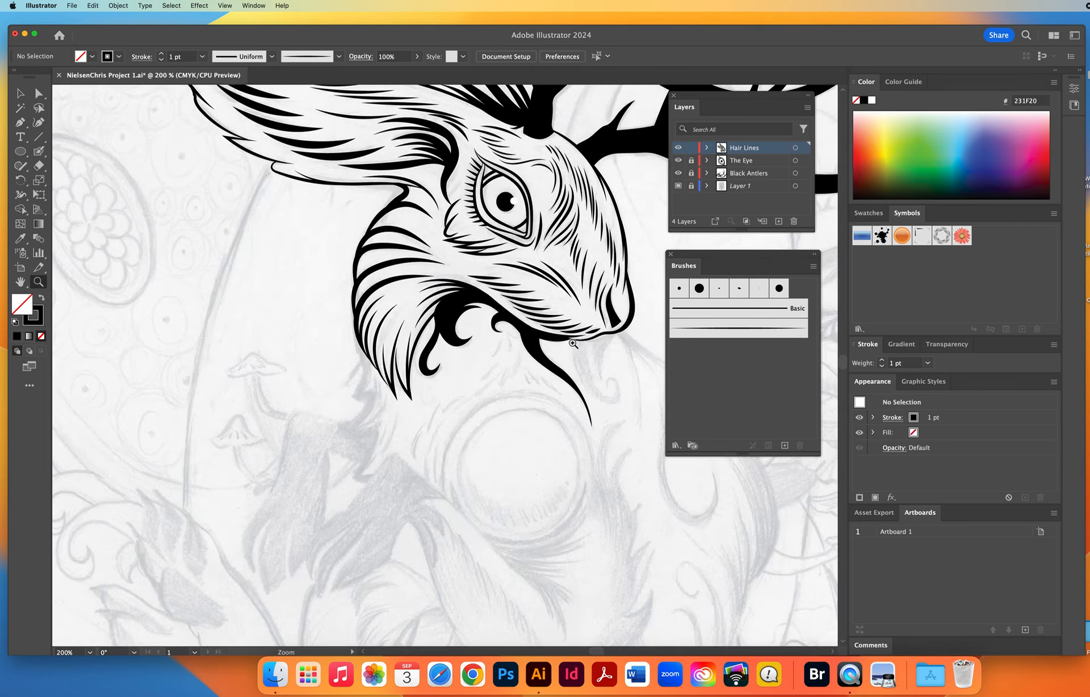
click(467, 345)
click(38, 152)
drag(39, 154, 69, 155)
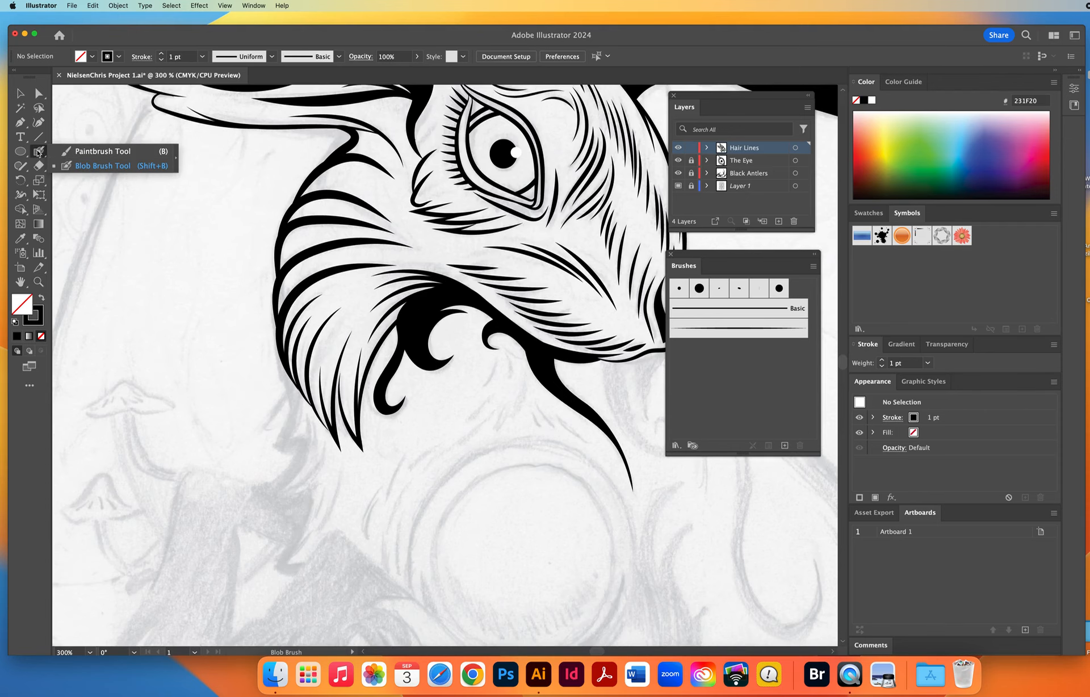
click(79, 157)
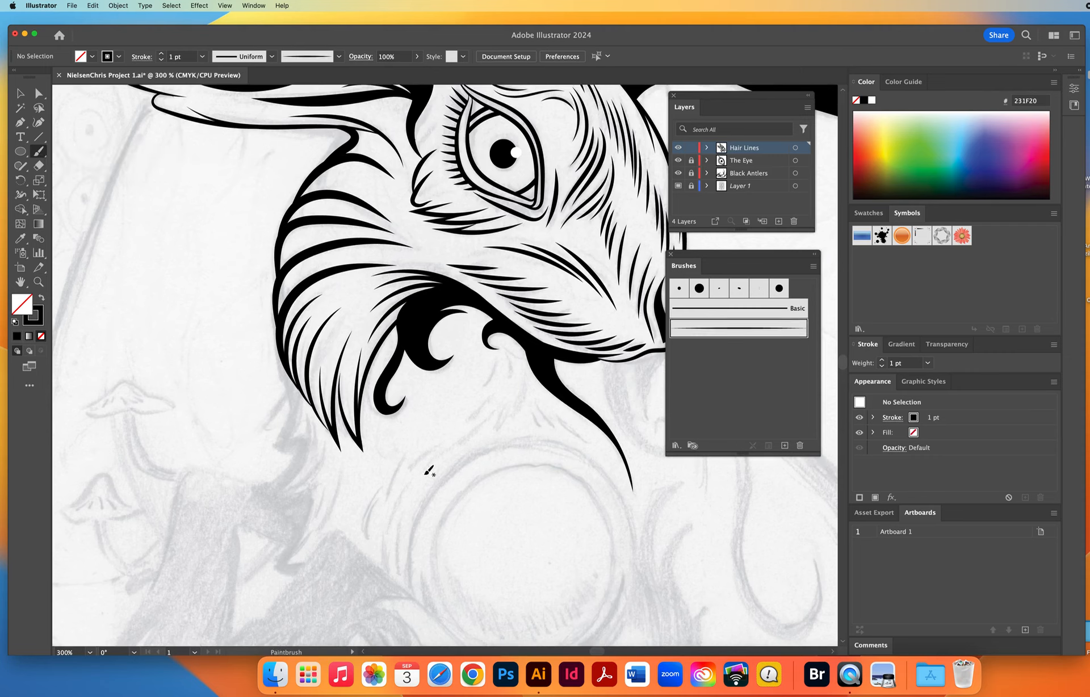
mouse_move(400, 410)
mouse_down()
mouse_move(372, 402)
mouse_move(370, 359)
mouse_move(386, 341)
mouse_up()
scroll(416, 411, up, 5)
scroll(416, 411, right, 5)
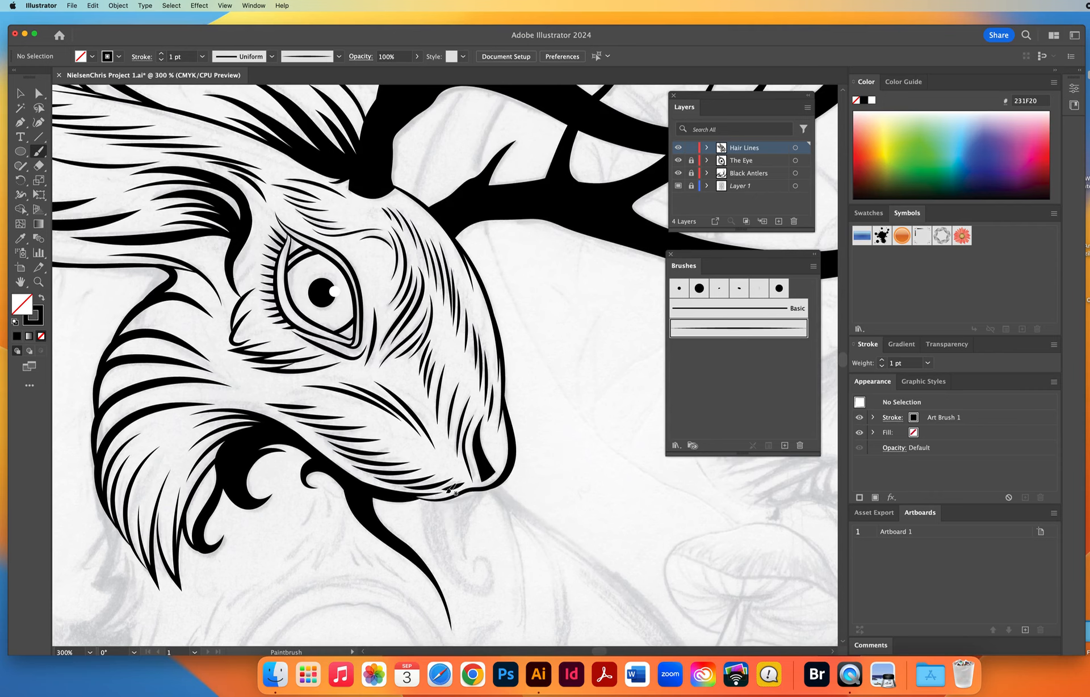
Lock the Hair Lines layer and zoom out to 100 % to show the whole illustration.
drag(416, 496, 503, 489)
click(691, 148)
click(38, 282)
alt+click(436, 374)
alt+click(435, 374)
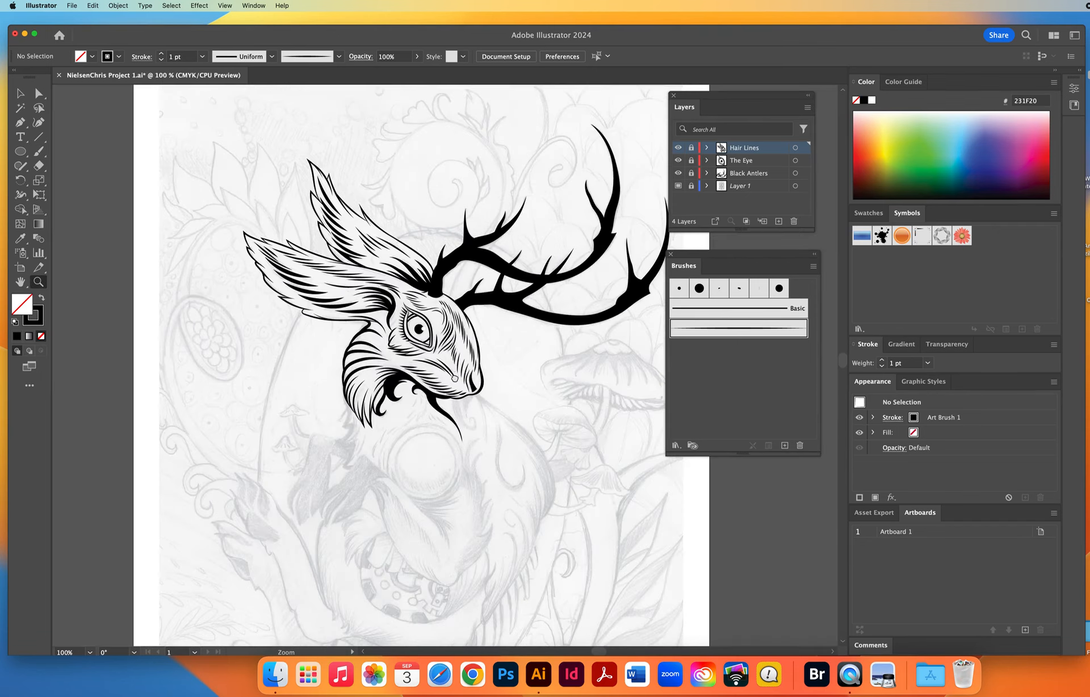
drag(545, 310, 505, 307)
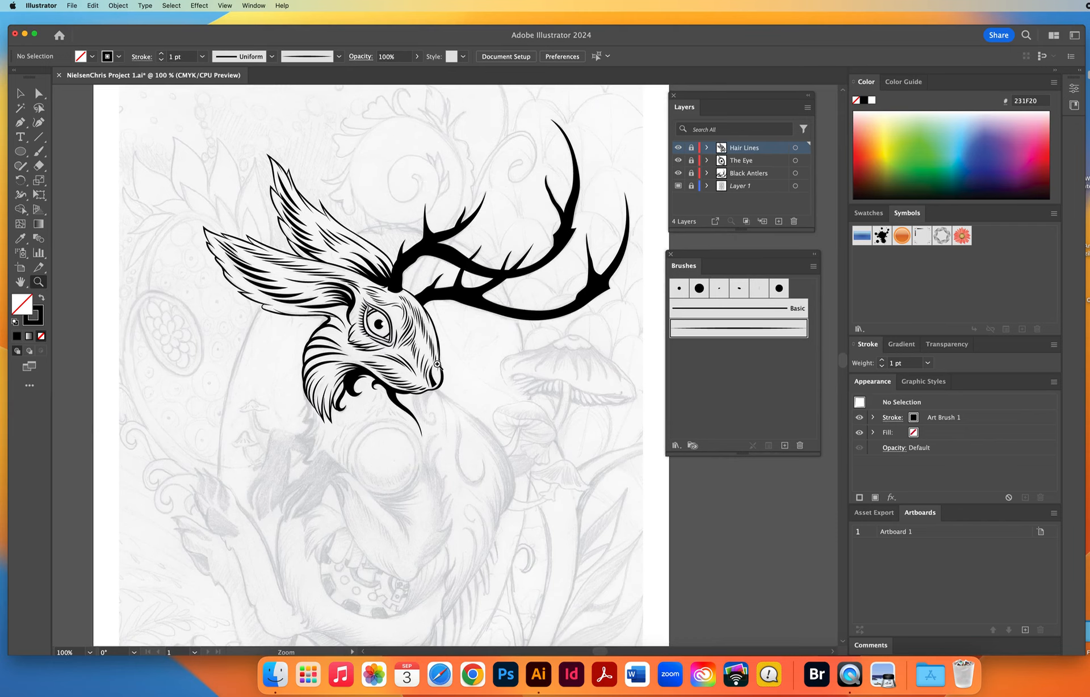
Create a new layer directly above the template sketch layer and place a circle about 4.75 in in diameter around the creature's head.
click(753, 189)
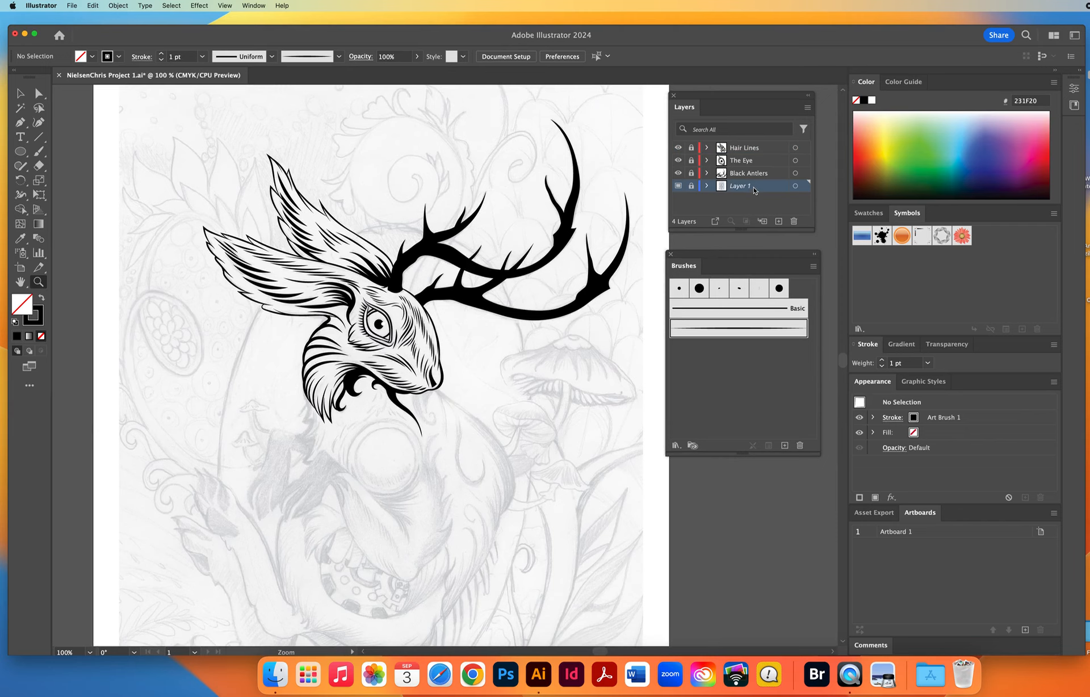
click(778, 221)
click(21, 152)
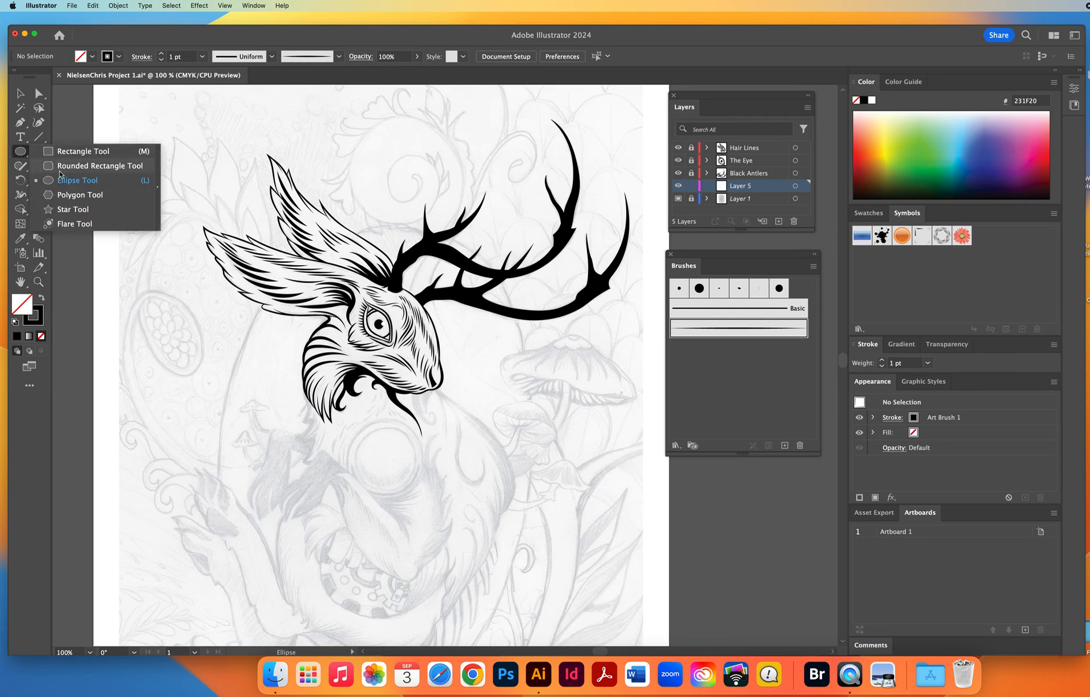
click(63, 185)
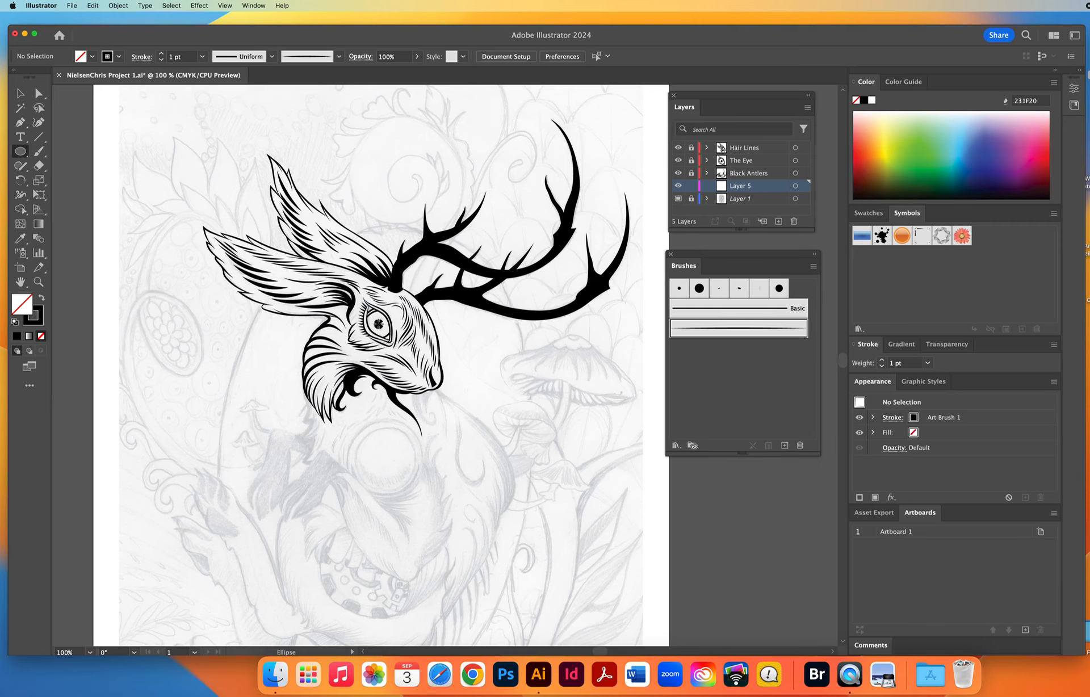
drag(379, 324, 503, 420)
key(v)
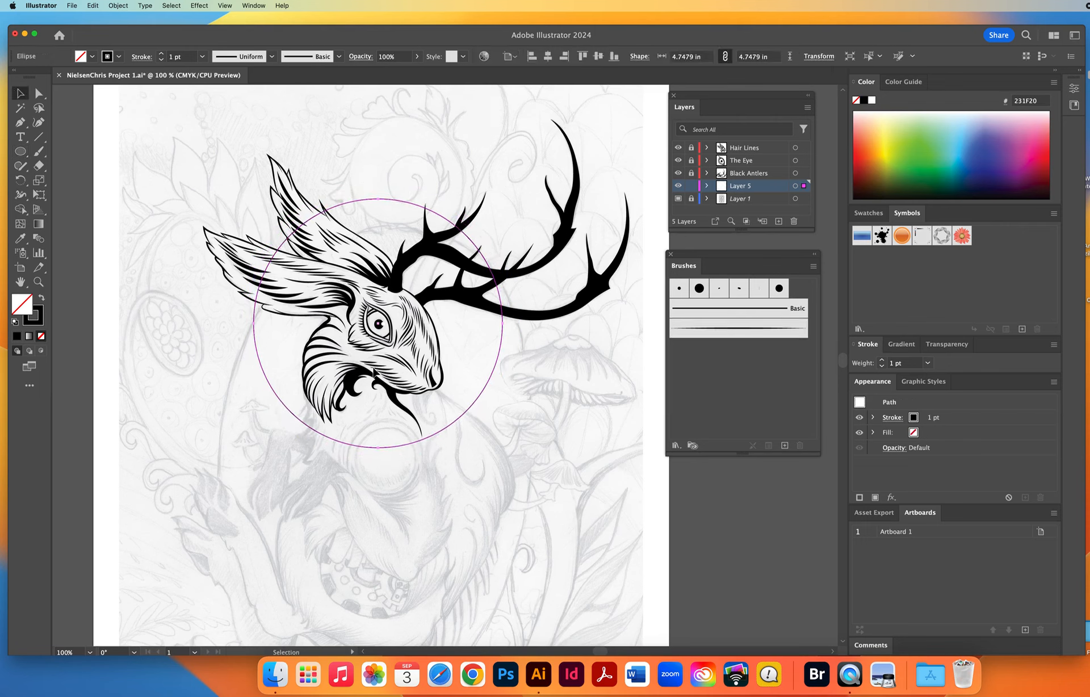
drag(355, 446, 345, 445)
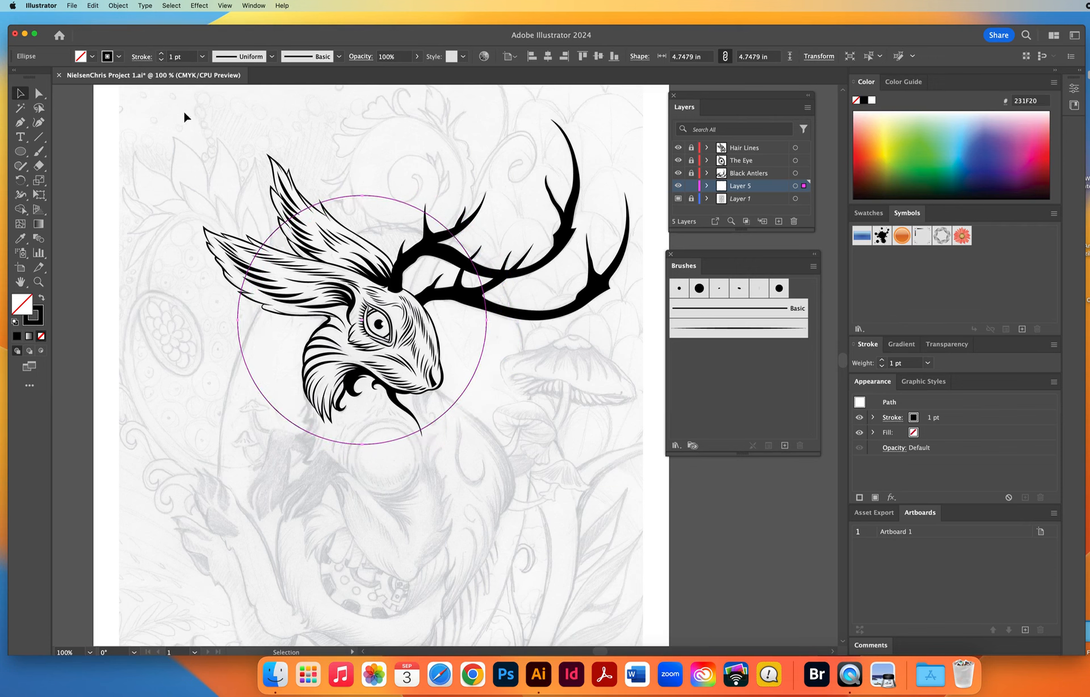
Increase the stroke weight of the circle around the head to 8 pt.
click(161, 54)
click(162, 54)
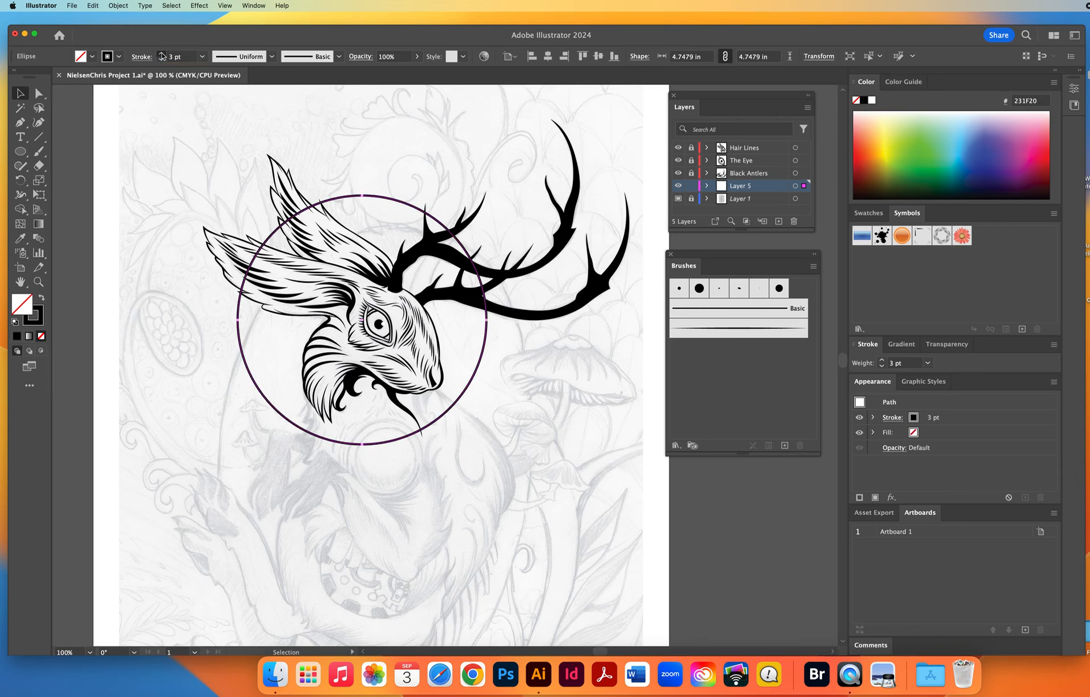
click(162, 53)
click(161, 53)
click(162, 53)
click(161, 53)
click(162, 53)
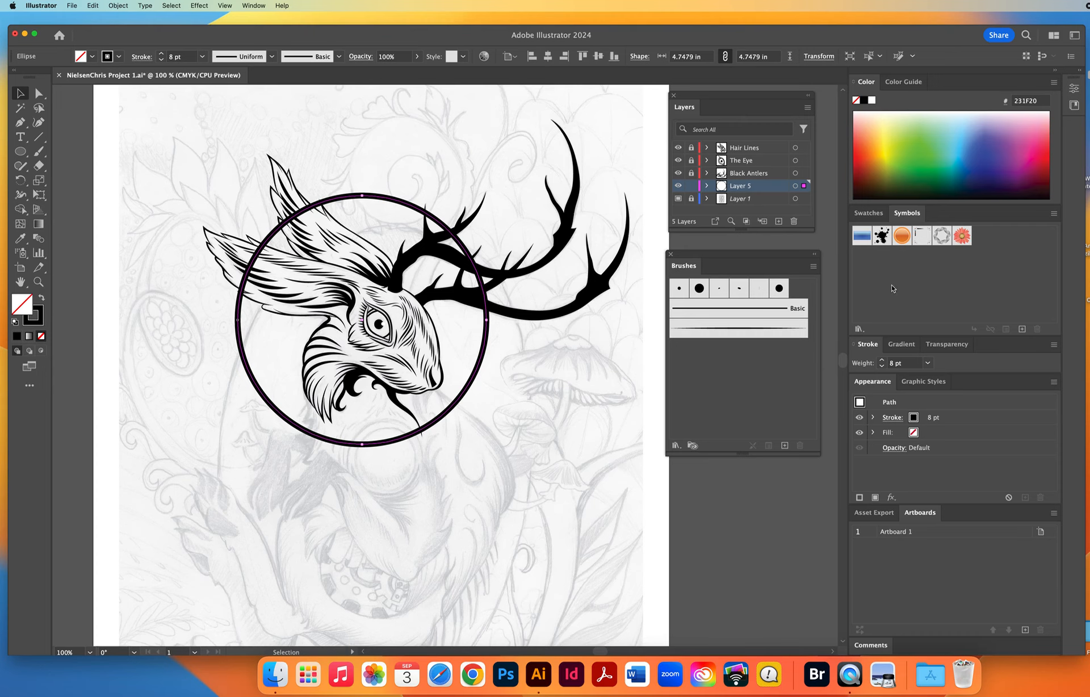
Open the Basic Graphics_Lines pattern swatch library and enlarge its floating panel beside the circle.
click(868, 214)
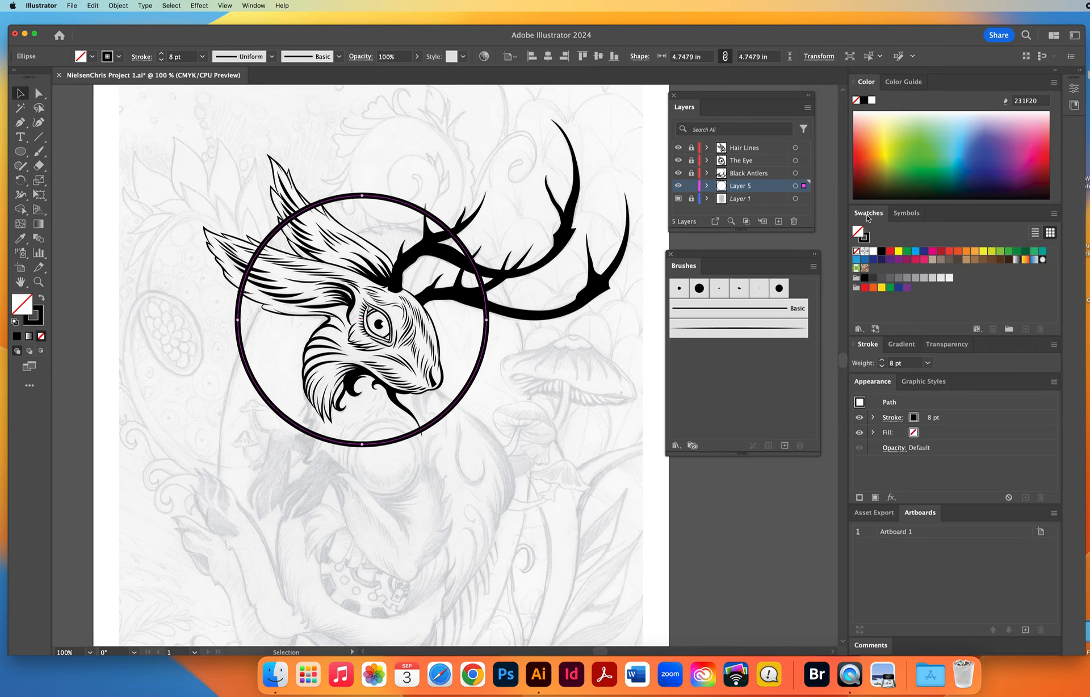
click(858, 329)
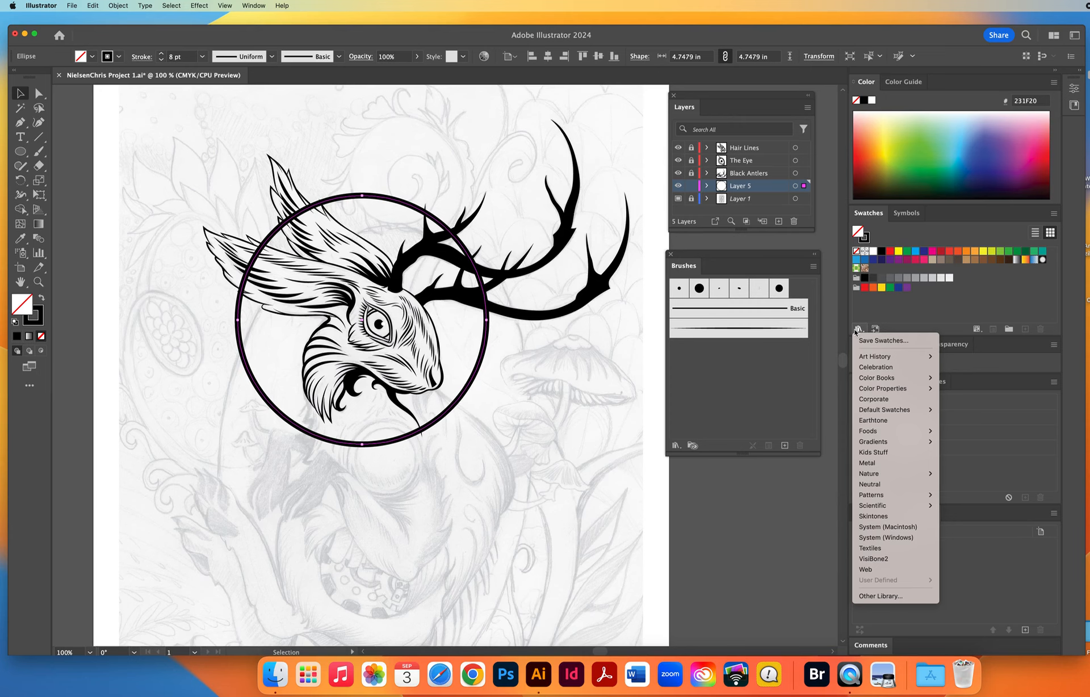
mouse_move(880, 498)
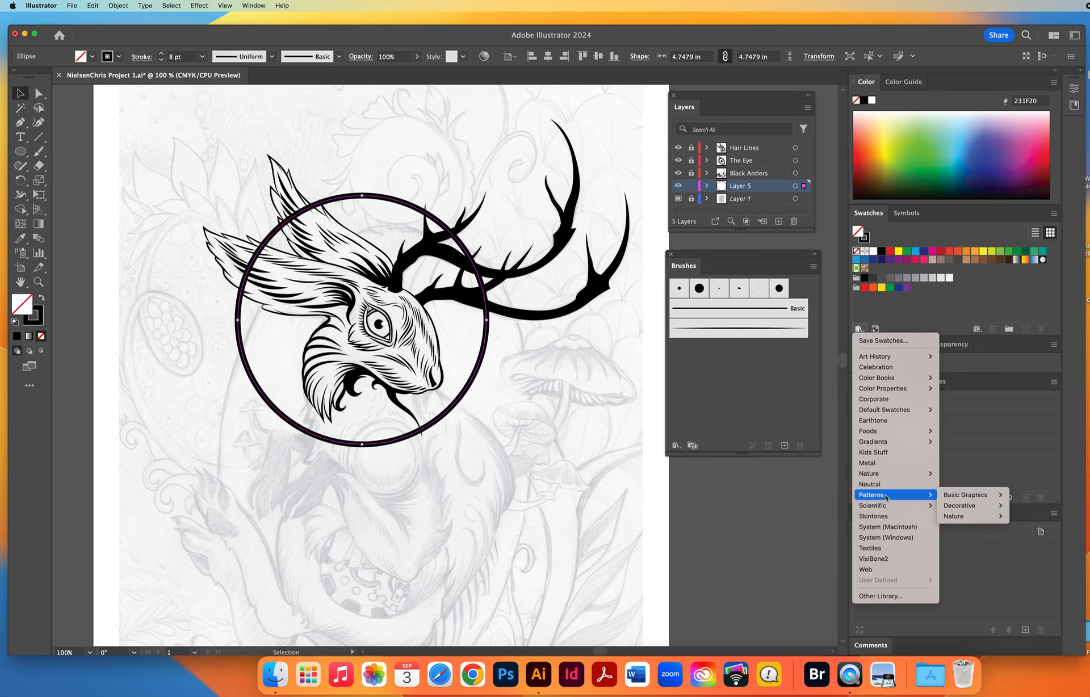
mouse_move(945, 498)
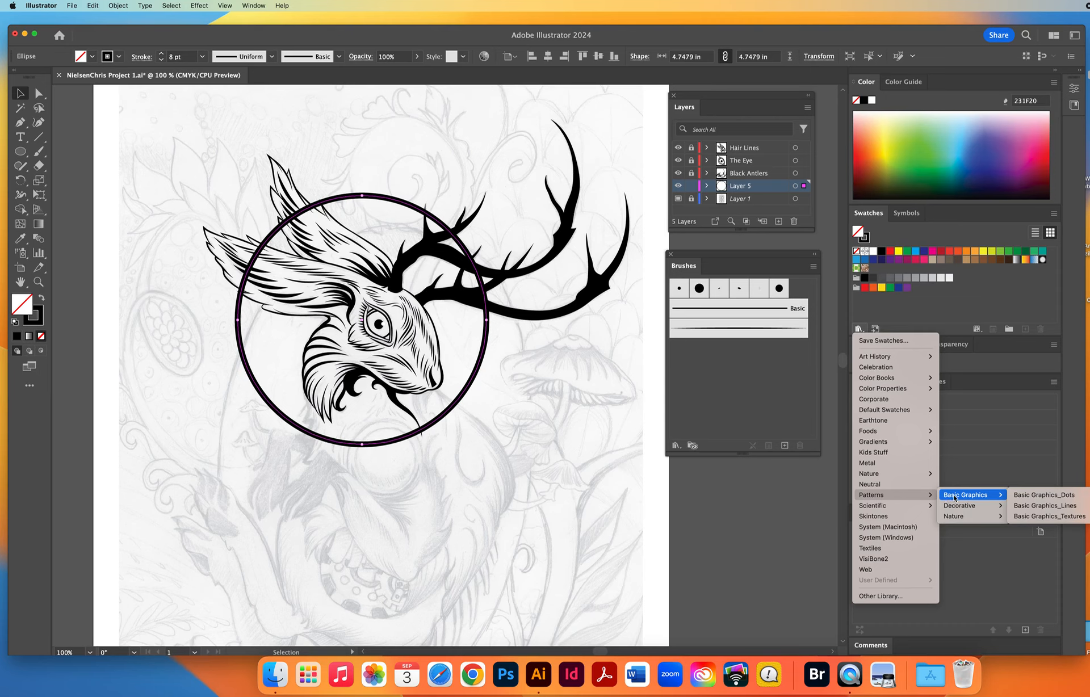
click(1047, 506)
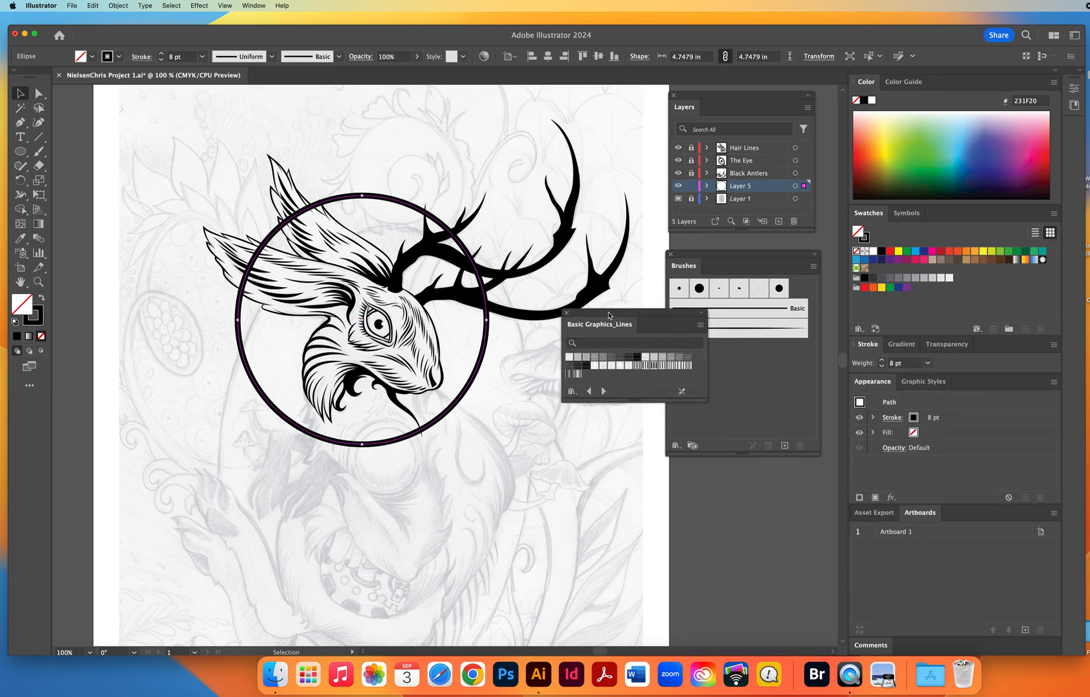
drag(609, 315, 551, 326)
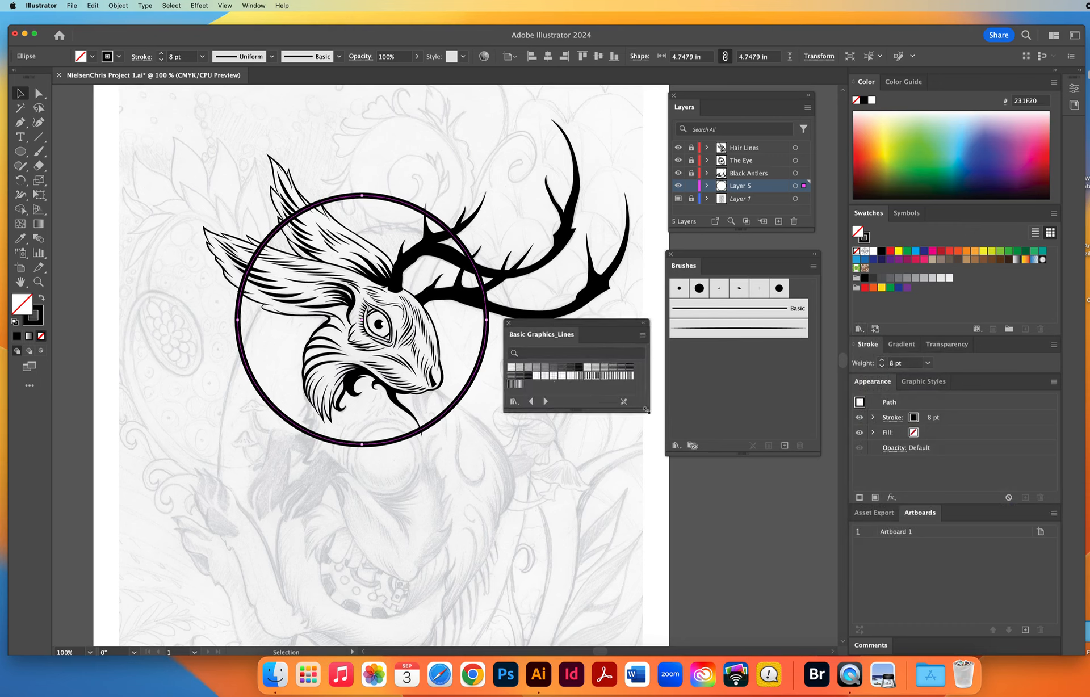
drag(646, 410, 648, 436)
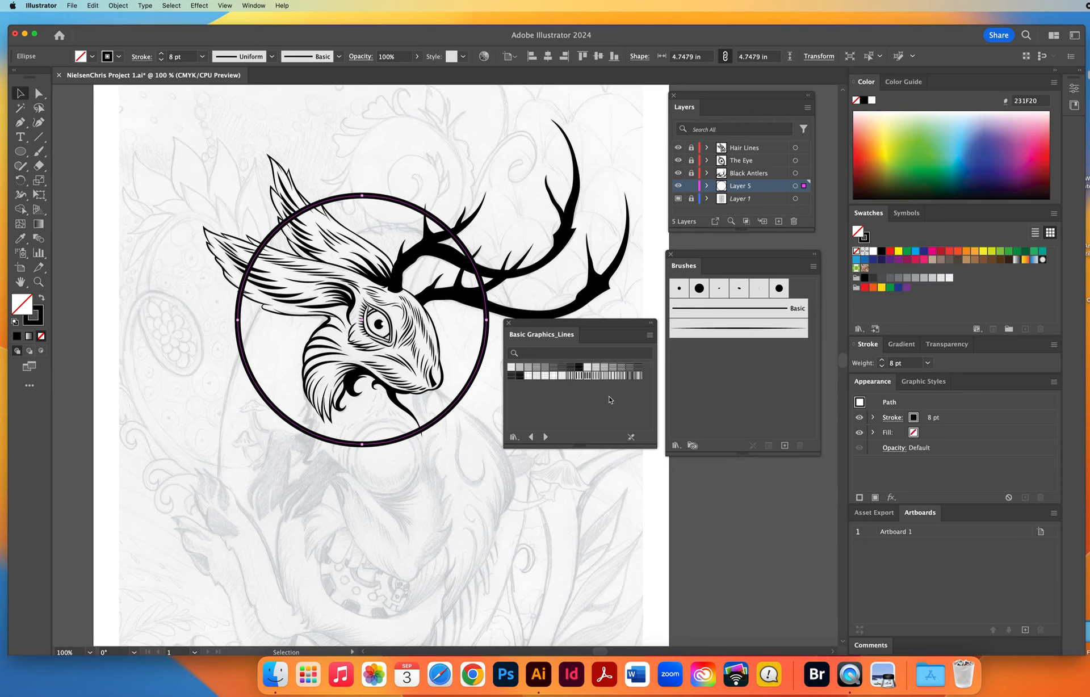
Try several rule patterns from Basic Graphics_Lines on the circle, fill it with the dense graduated vertical line pattern, and deselect it.
click(587, 375)
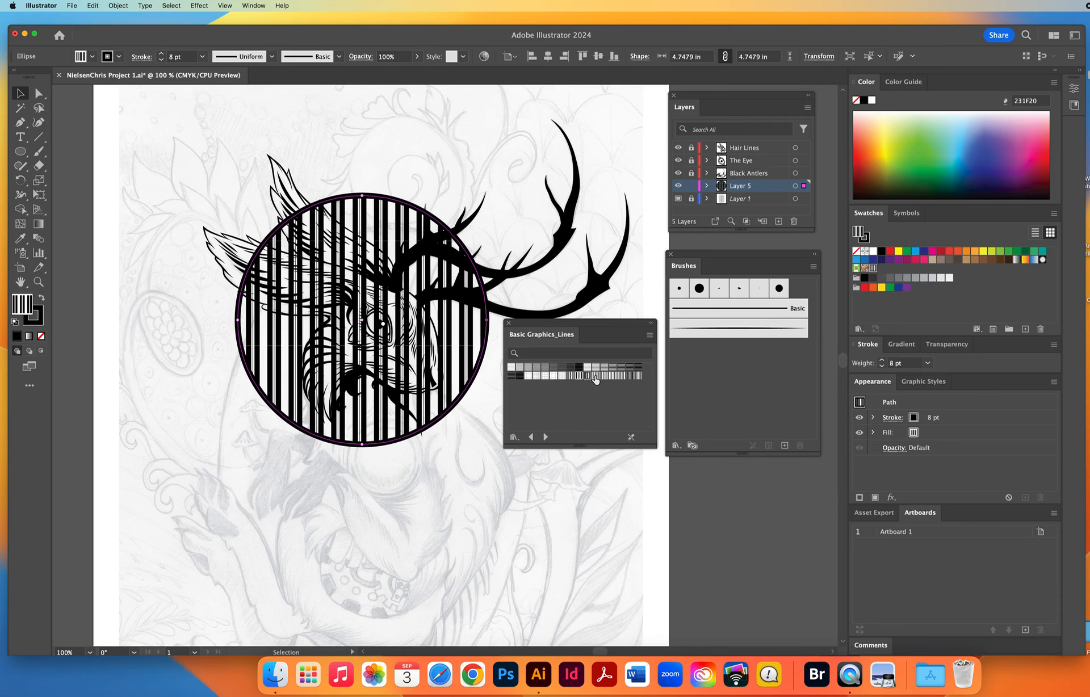
click(595, 378)
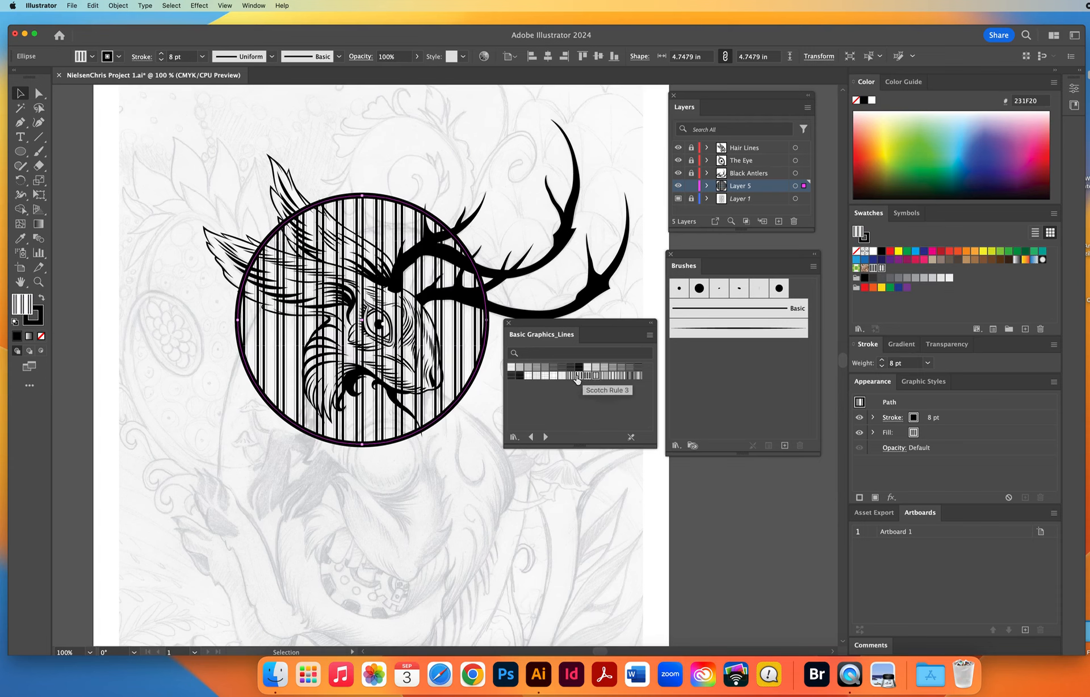
click(570, 376)
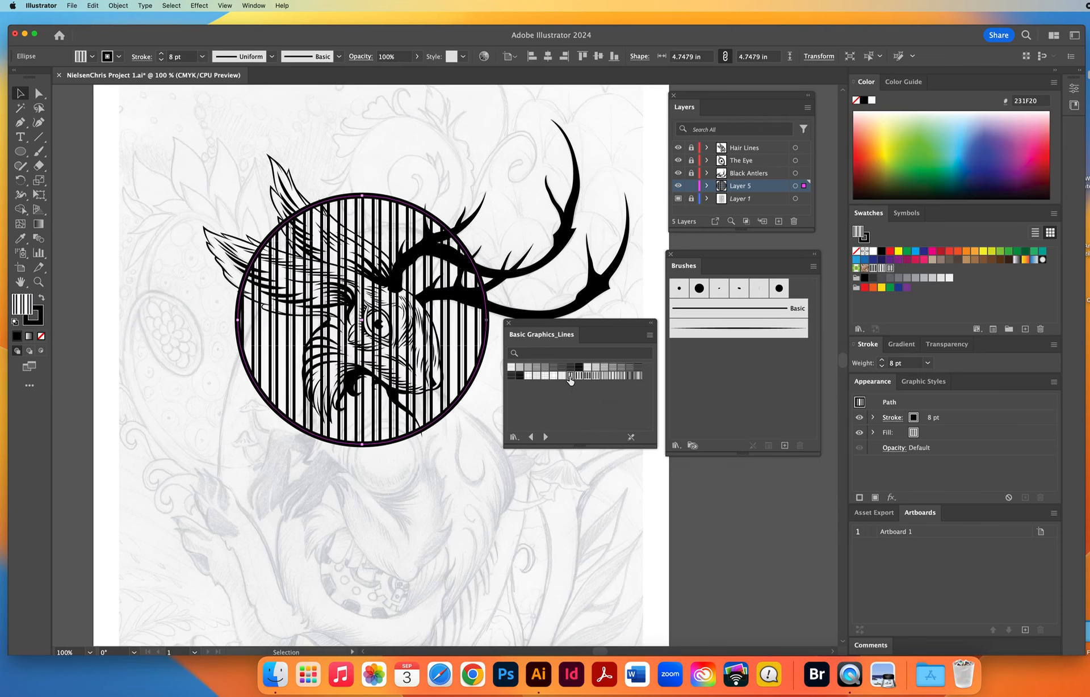
click(629, 375)
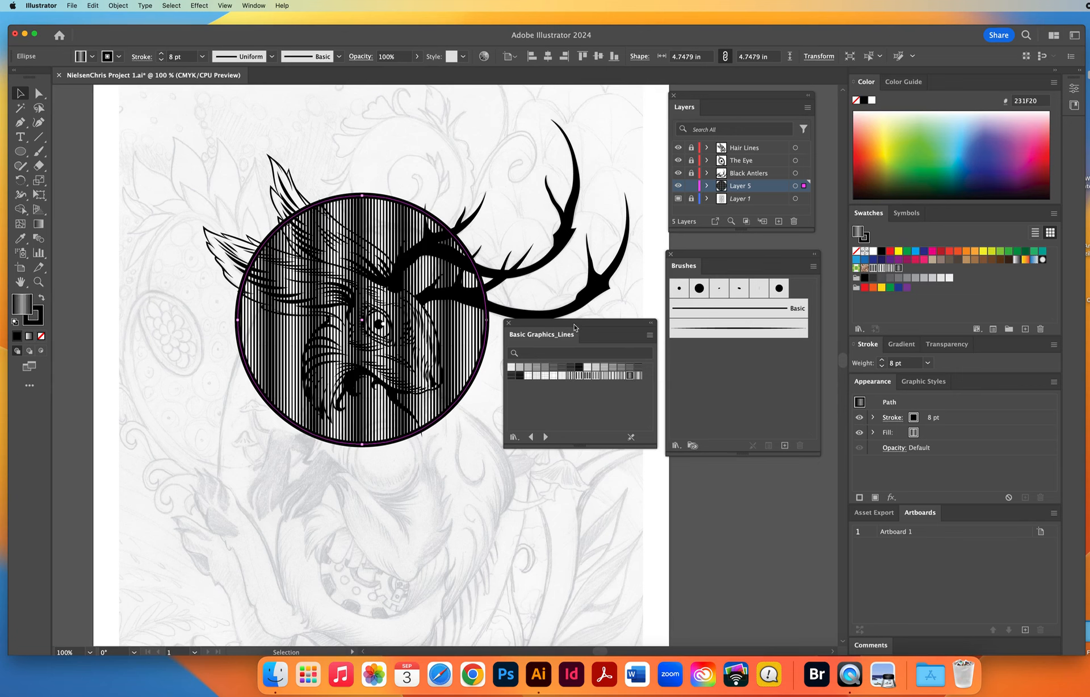
drag(577, 325, 586, 418)
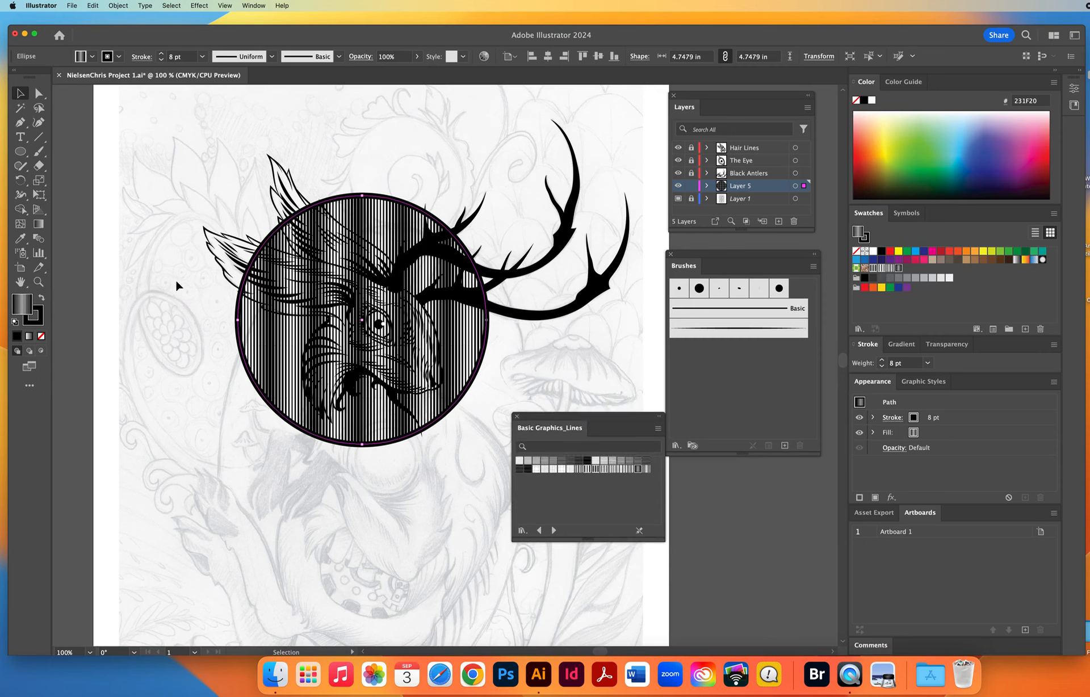
click(186, 355)
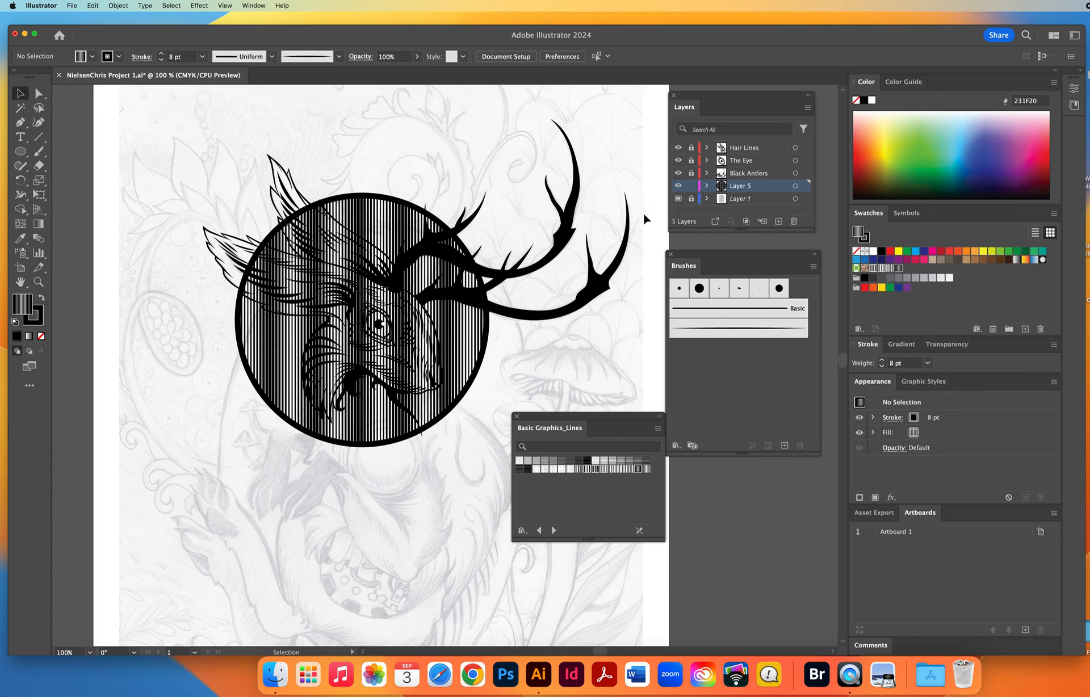
Hide the patterned circle's Layer 5, checking the head line art with and without the template sketch.
click(677, 186)
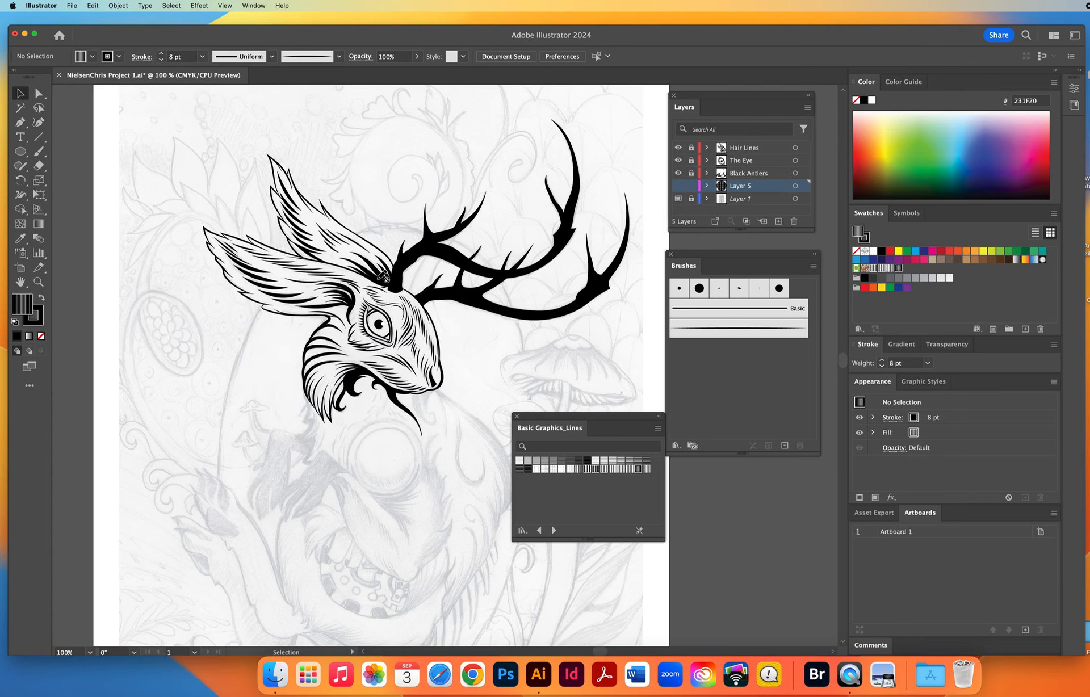
click(677, 198)
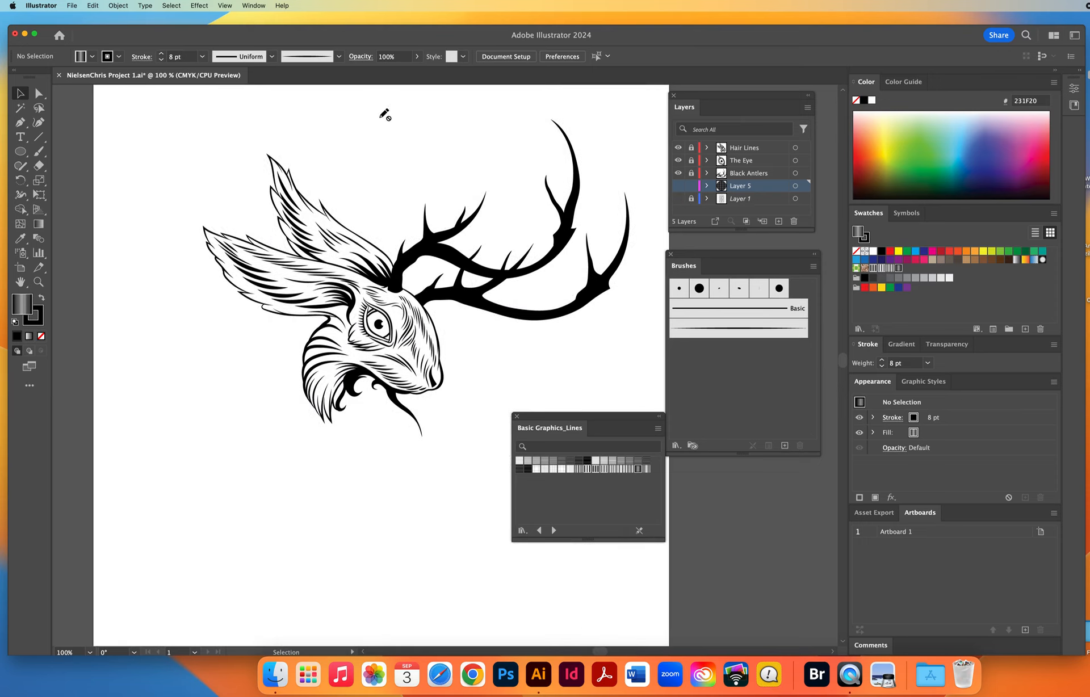
click(678, 199)
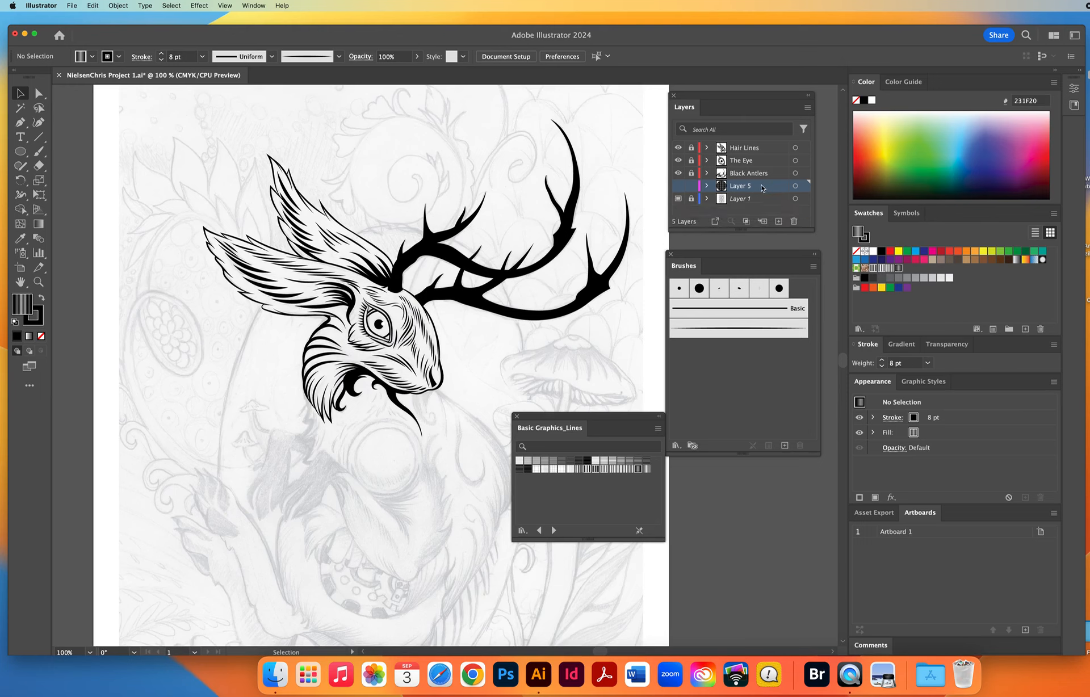
click(678, 186)
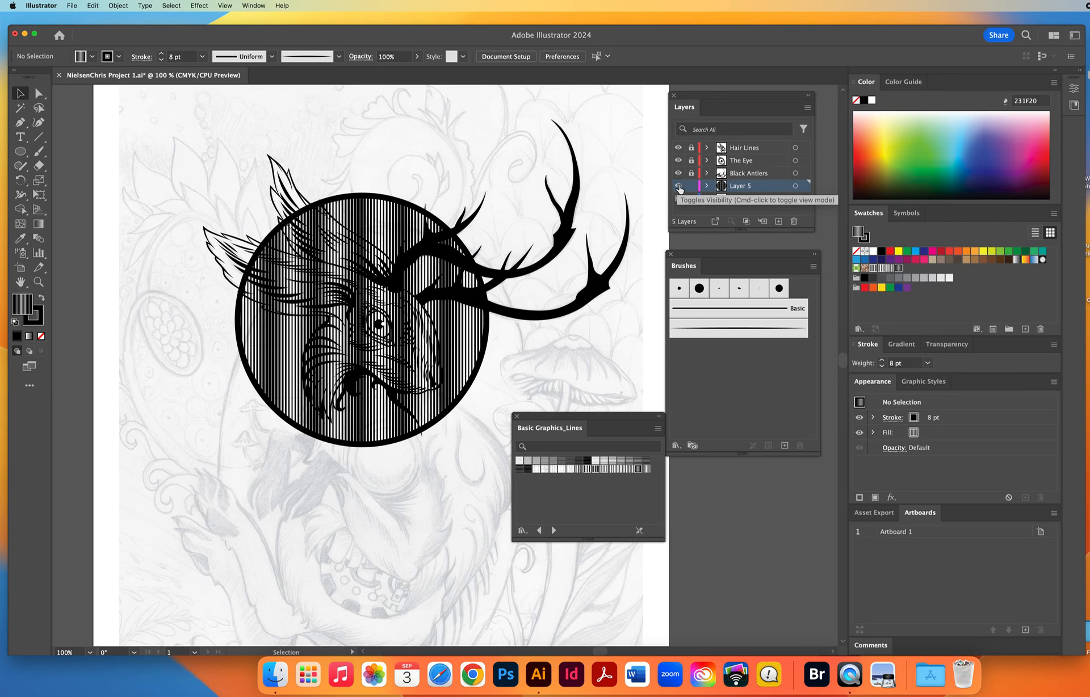
click(678, 188)
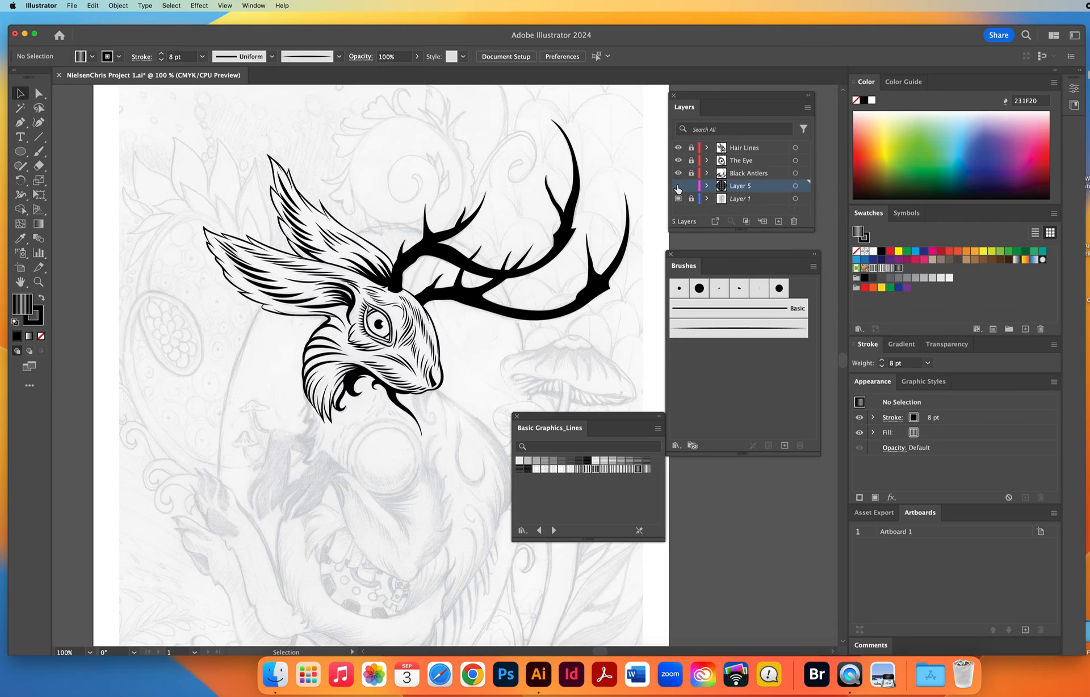
Create a new layer directly above Layer 5, name it RABBIT HEAD FILL, and set its colour to Light Red.
click(778, 222)
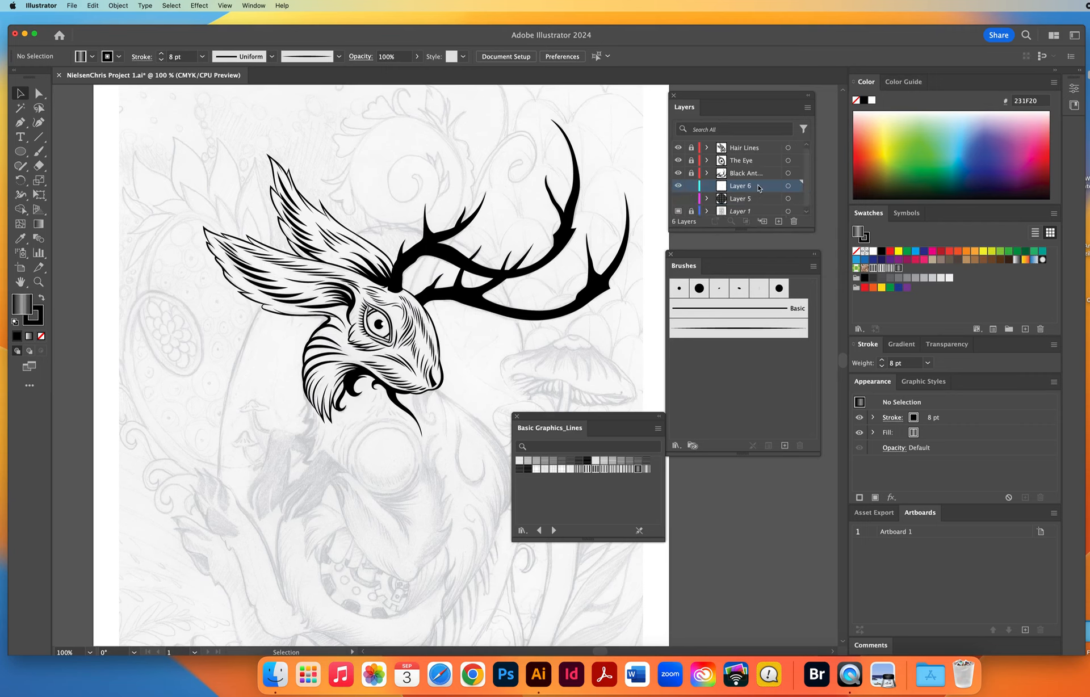
double_click(755, 188)
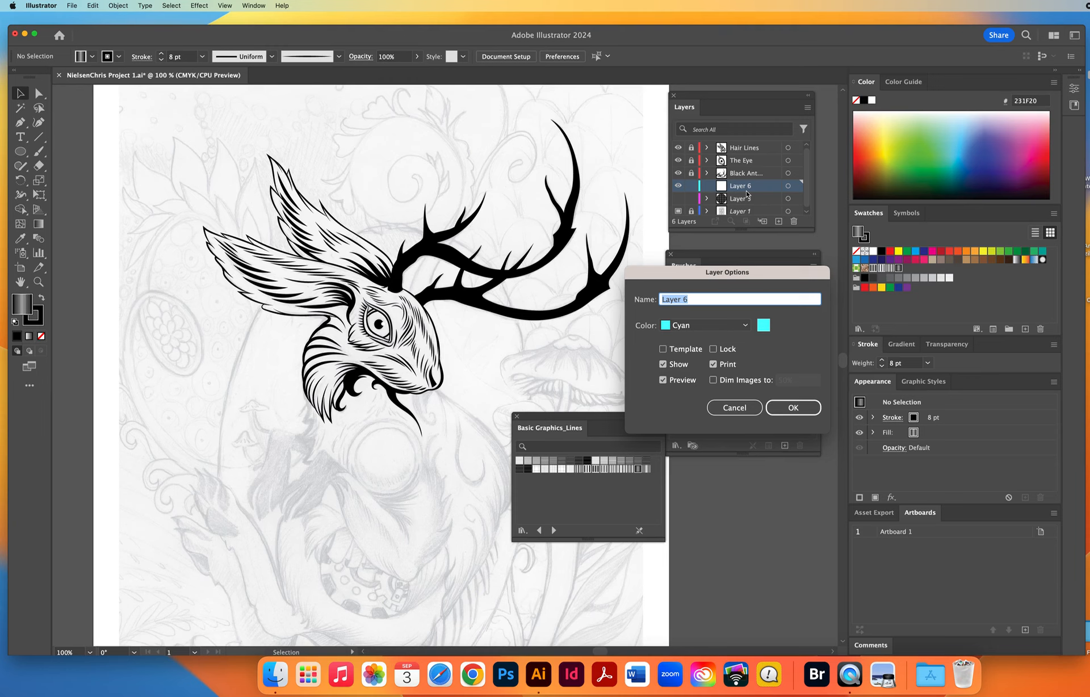
text(RABBIT HEAD FILL)
click(677, 326)
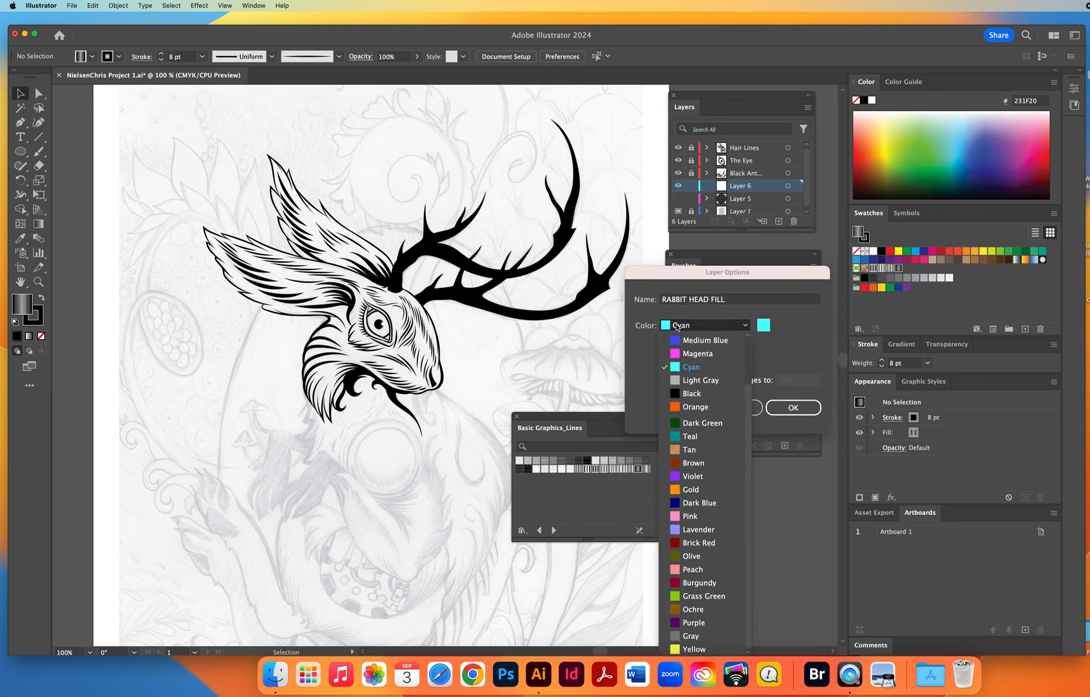
scroll(690, 357, up, 2)
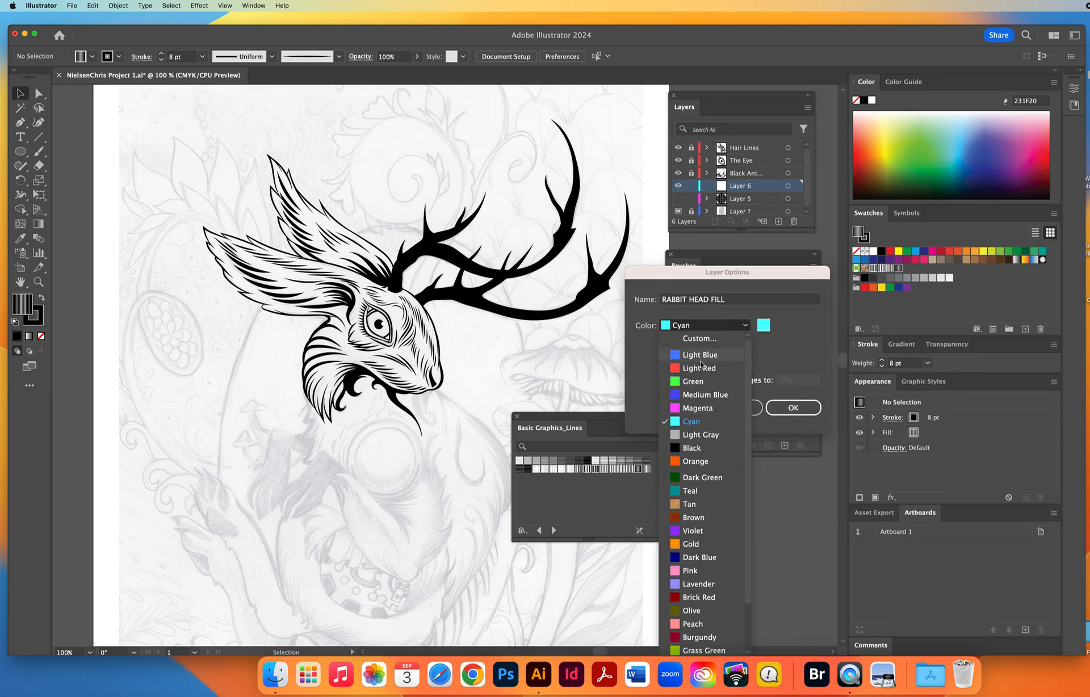
click(690, 369)
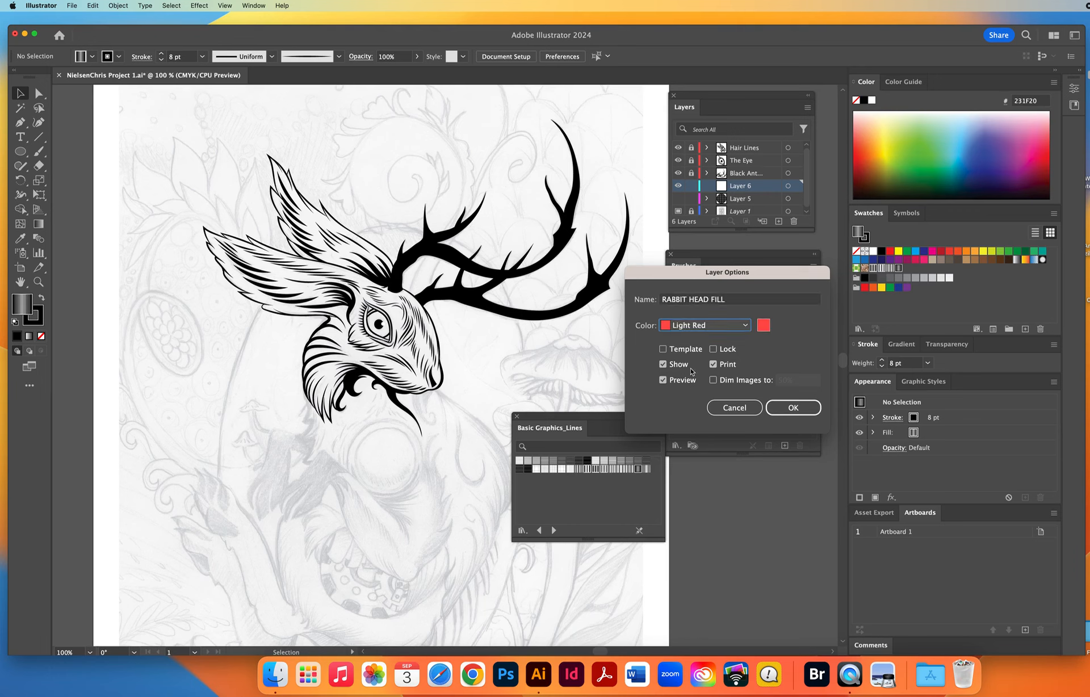
click(786, 408)
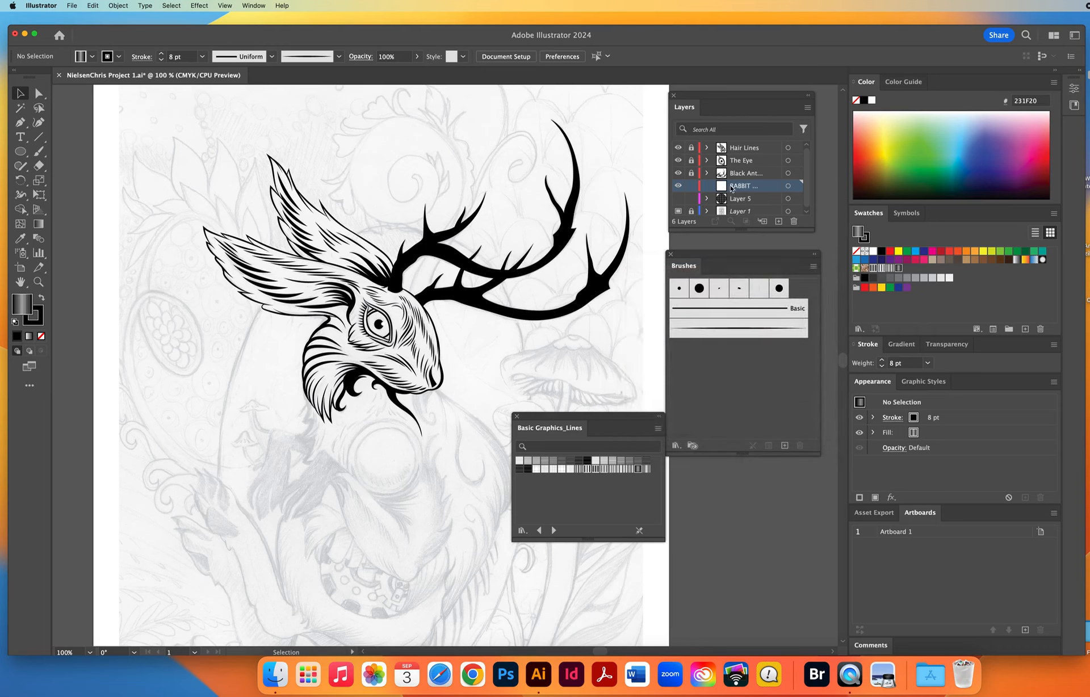
Reset to the default white fill and 1 pt black stroke, and save the document.
key(d)
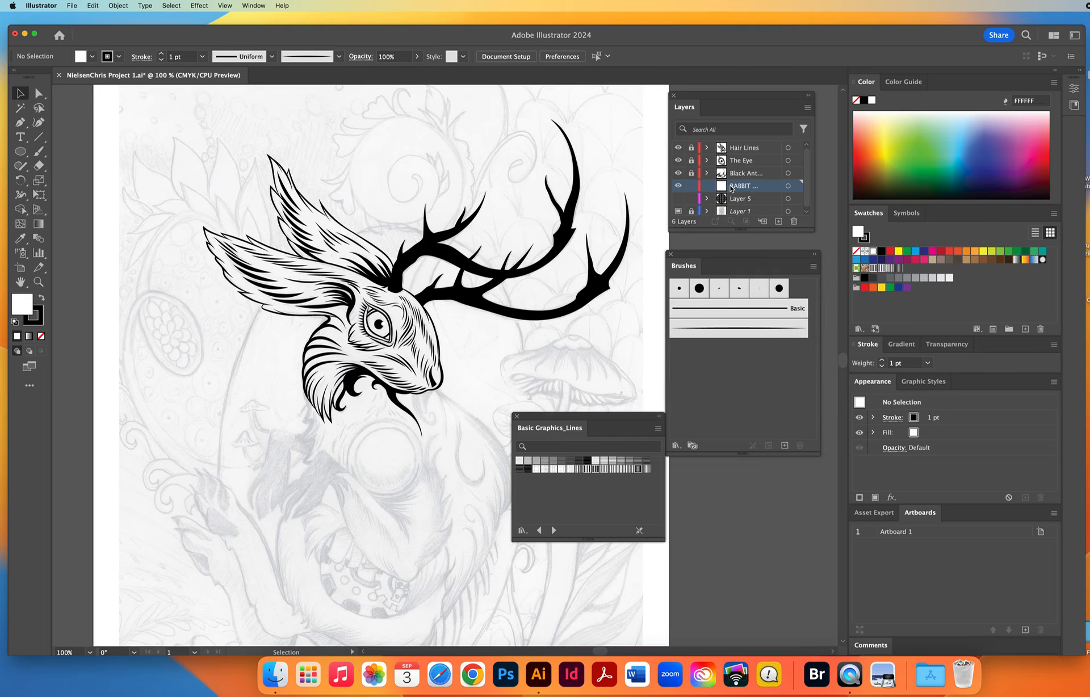
key(a)
key(super+s)
Examine the head's outline at 600 % from the brow past the nose and chin to the cheek fur.
key(z)
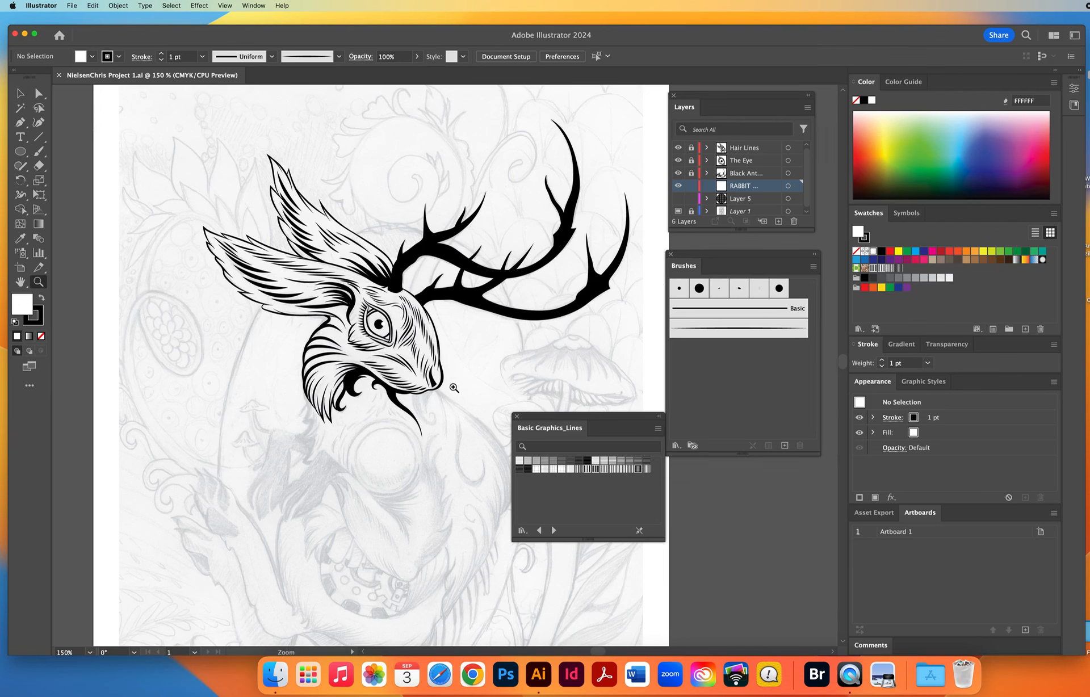
click(454, 388)
click(456, 375)
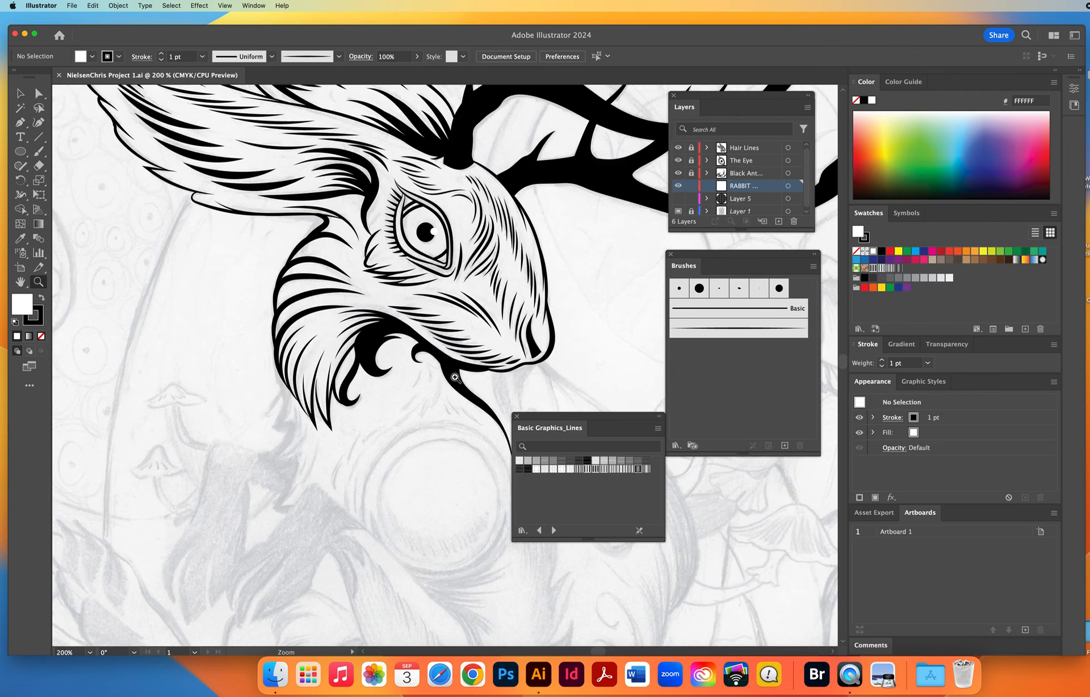
click(499, 367)
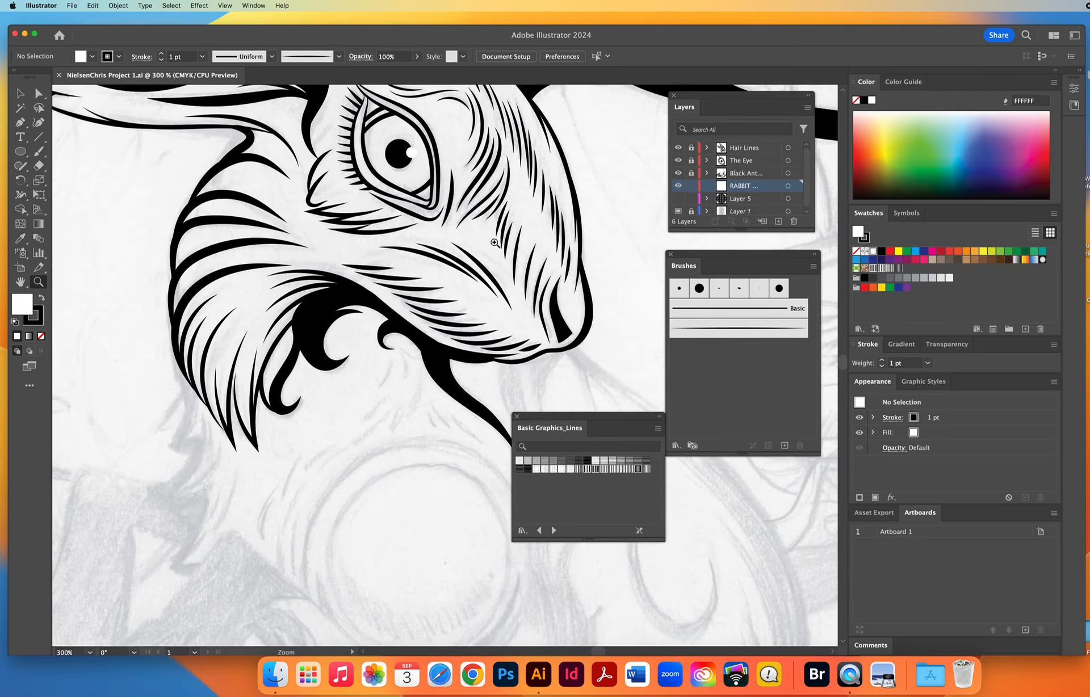
click(494, 242)
drag(402, 284, 150, 464)
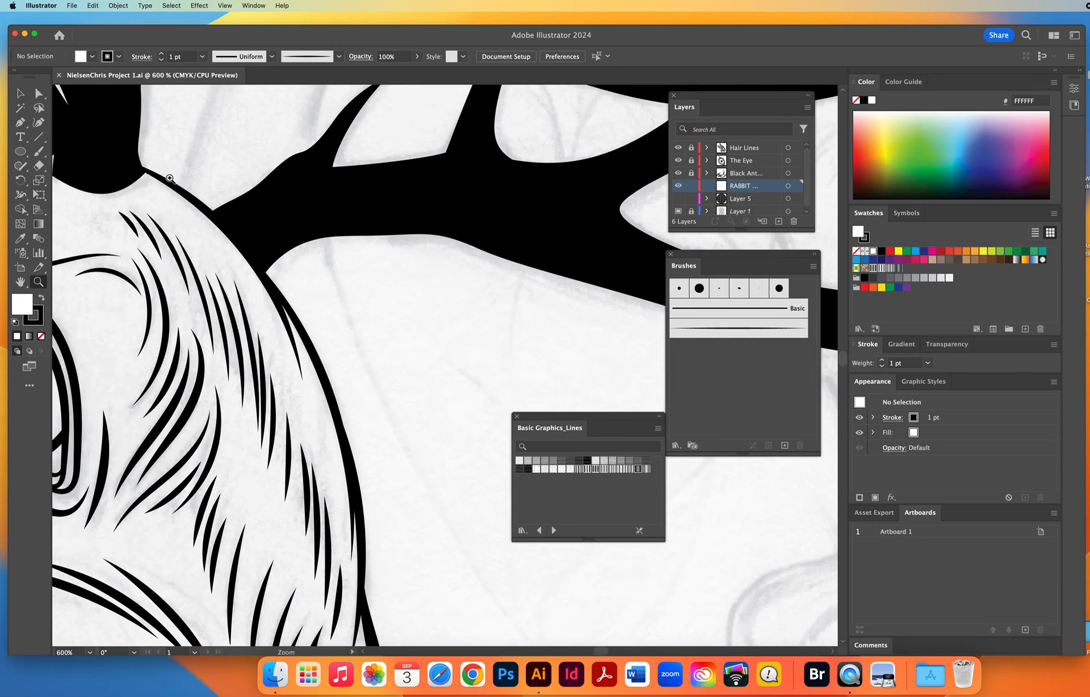
scroll(360, 182, down, 10)
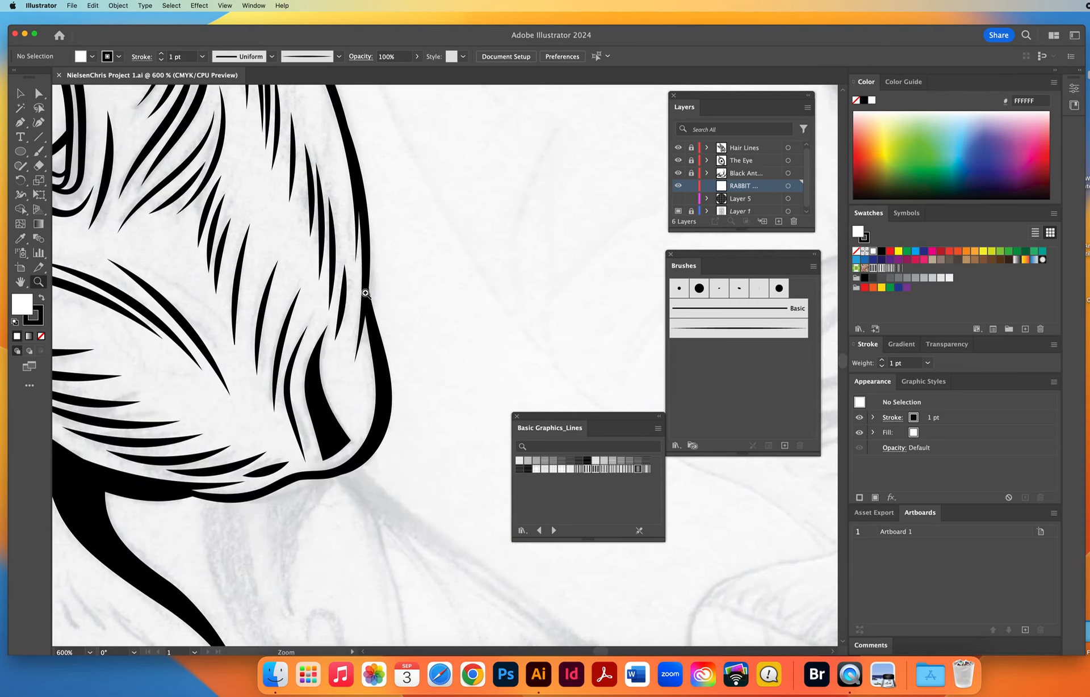
key(space)
drag(286, 473, 576, 275)
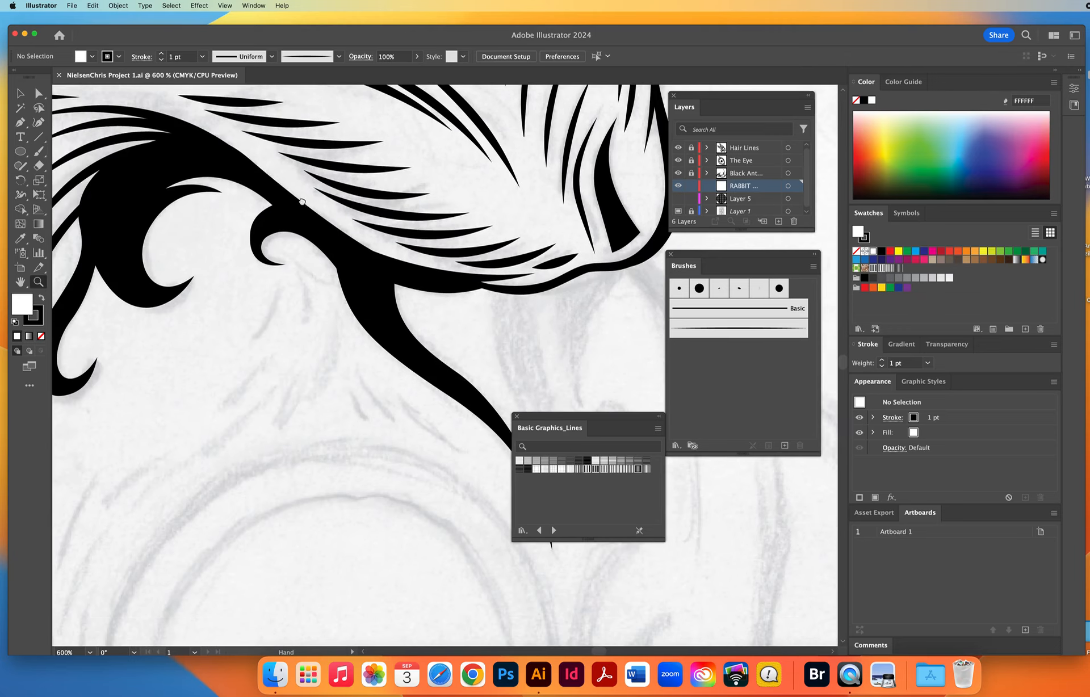
scroll(329, 241, left, 10)
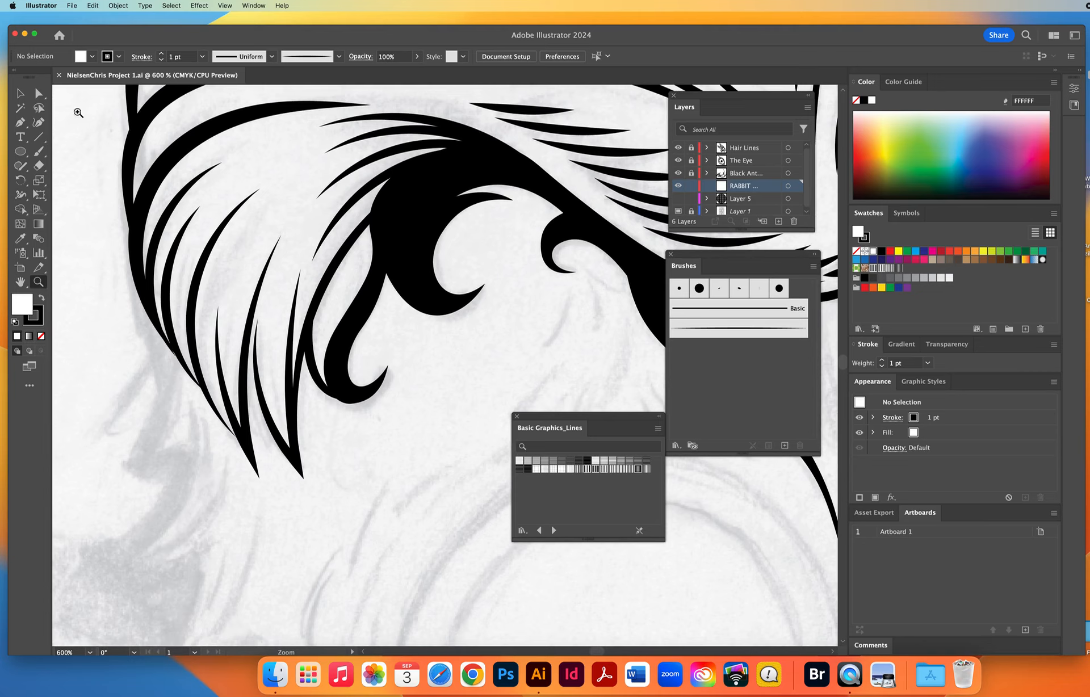
Unlock the Hair Lines, The Eye and Black Antlers layers and adjust the hair line at the cheek fur's tip to meet its neighbour.
click(38, 93)
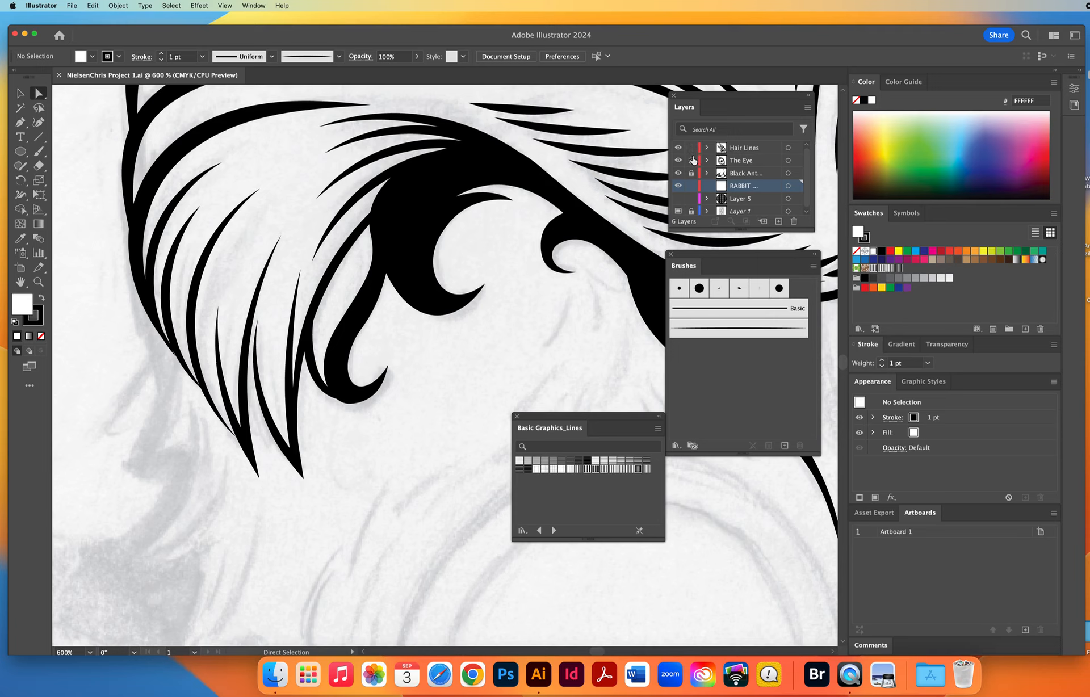
click(259, 321)
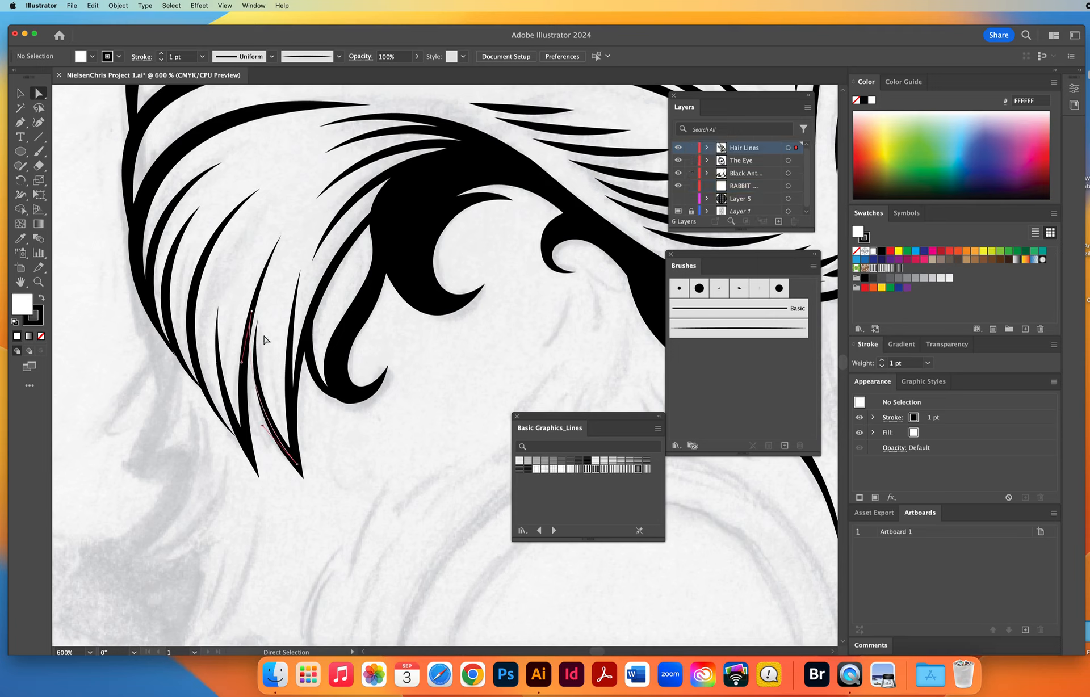
click(249, 379)
click(274, 372)
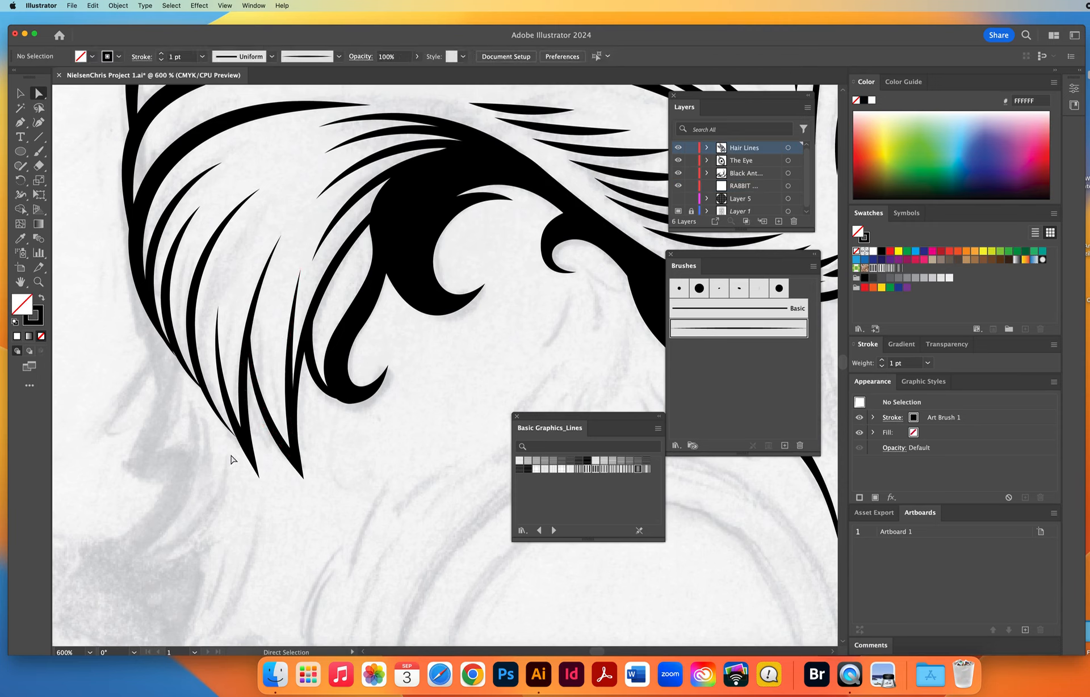
Adjust the ends of the hair lines along the cheek fur's outer edge so each stroke meets its neighbour.
drag(235, 437, 248, 450)
click(214, 474)
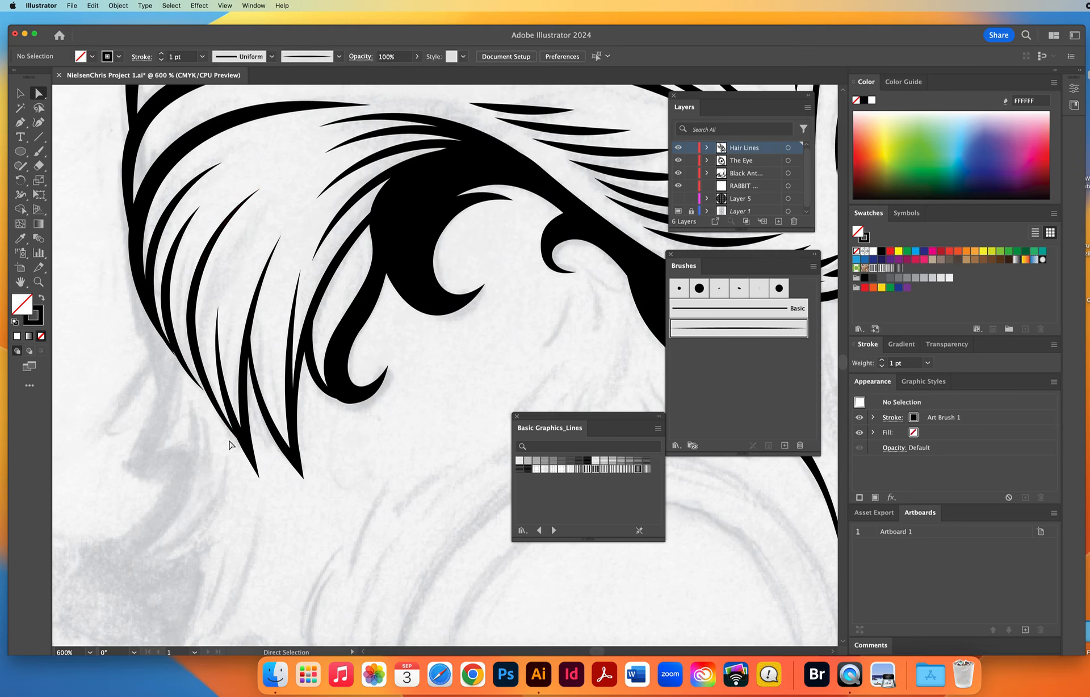
drag(200, 393, 218, 410)
click(166, 350)
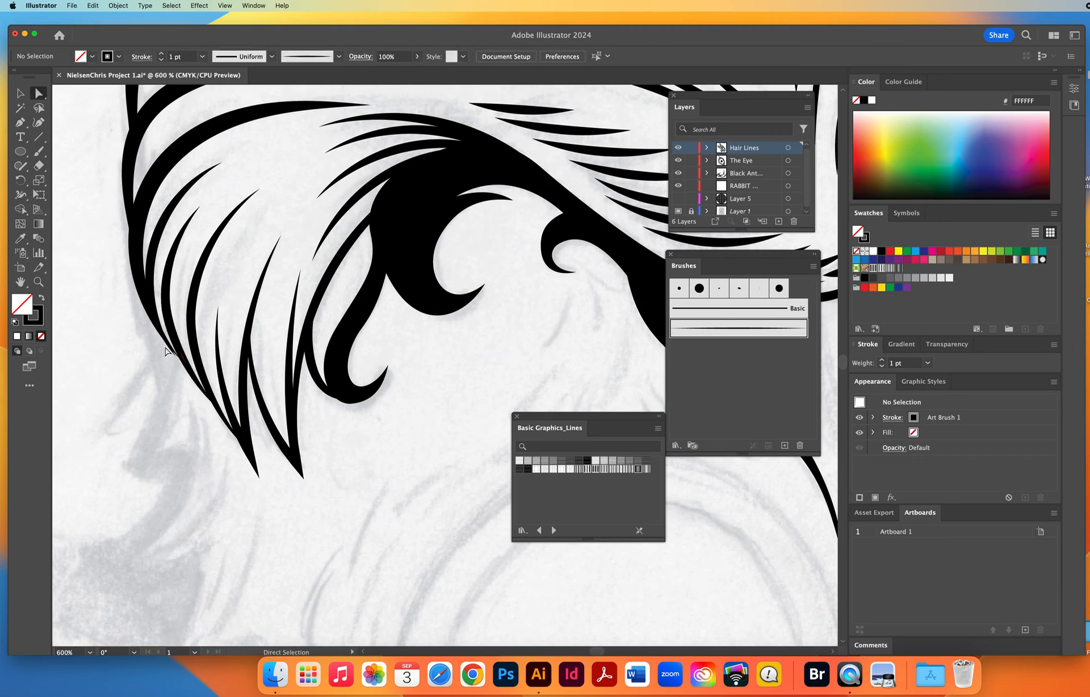
click(180, 366)
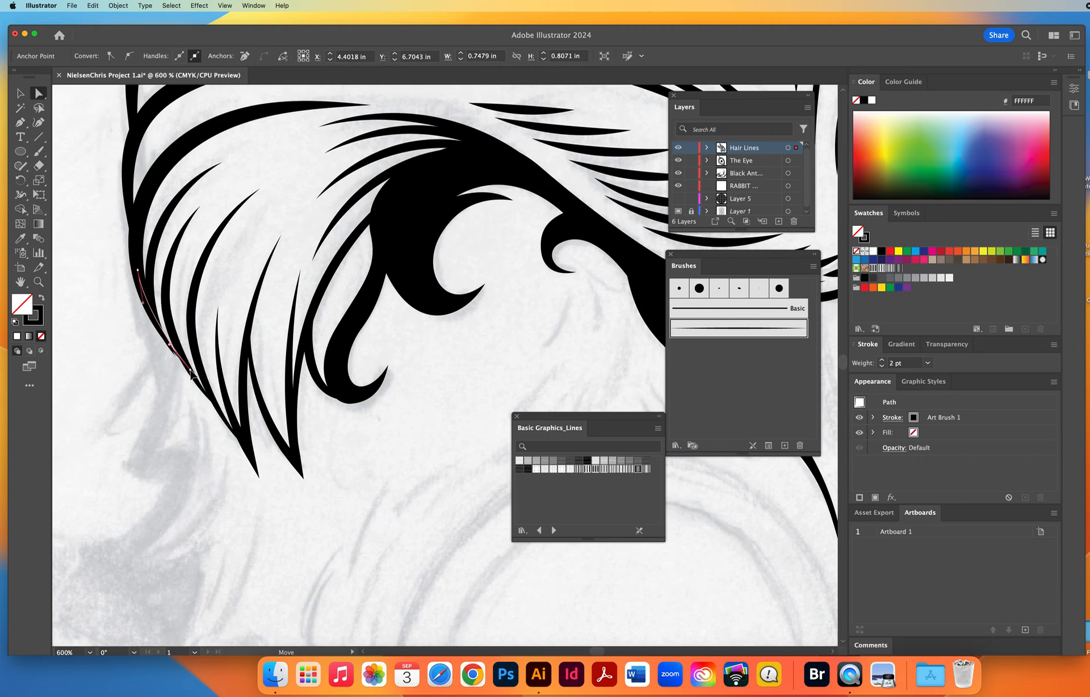
click(166, 343)
click(152, 291)
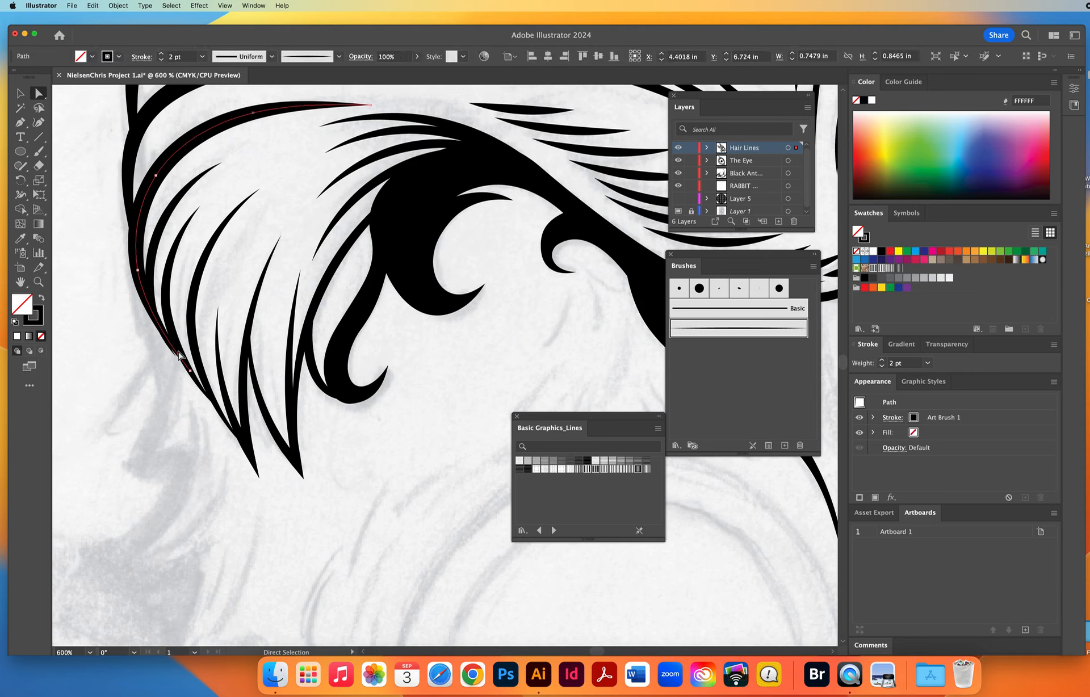
click(152, 278)
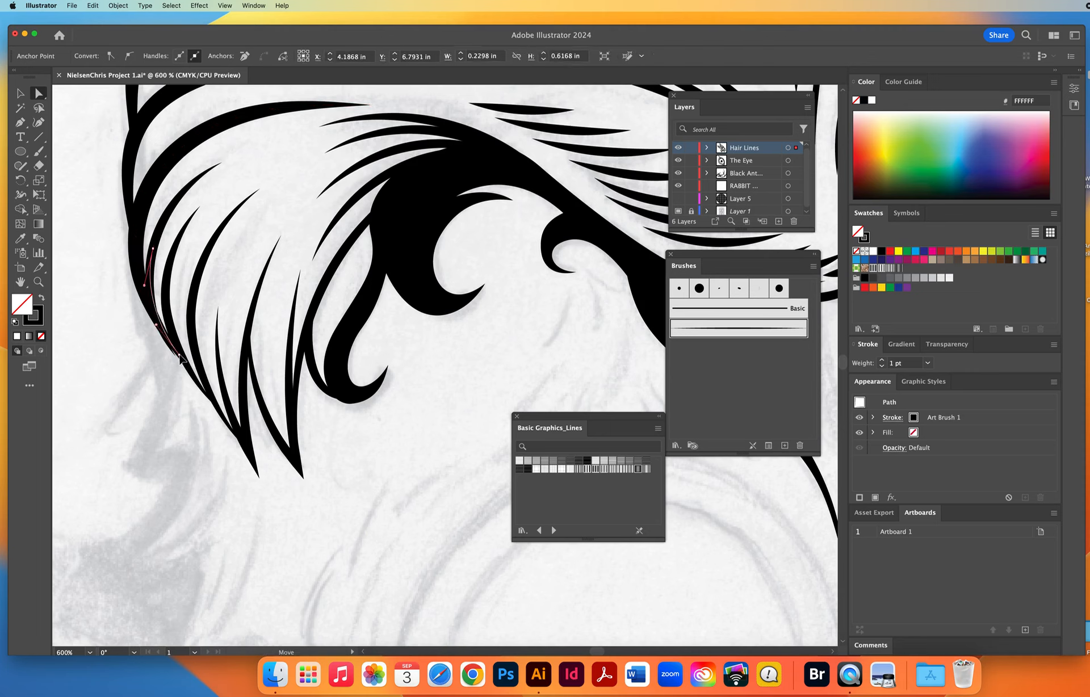
click(146, 381)
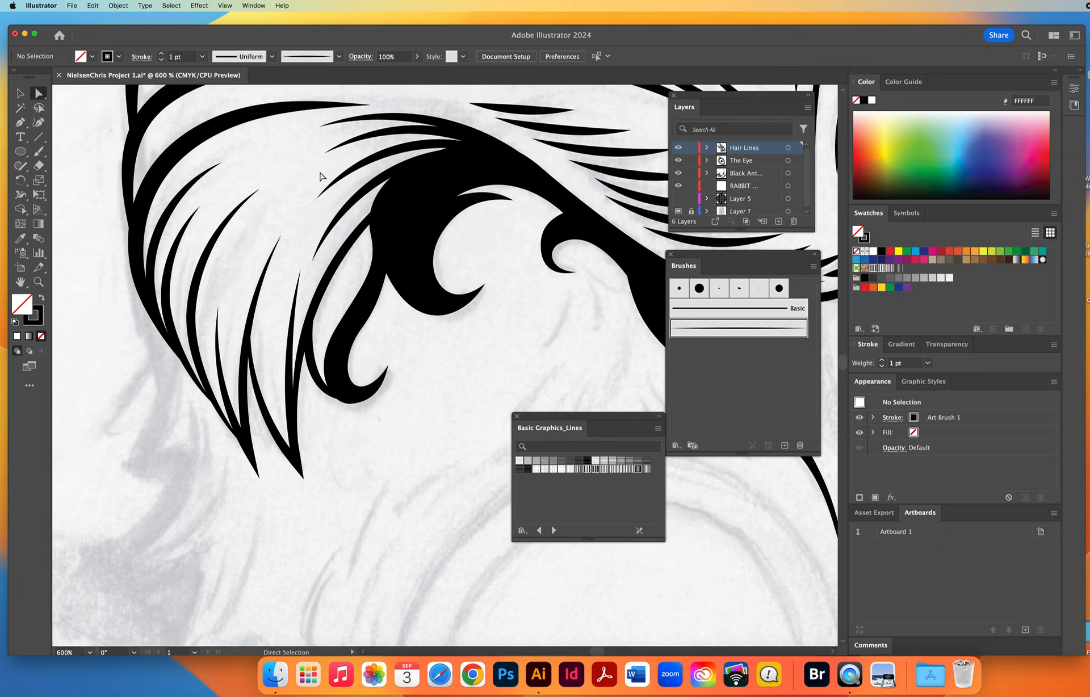
Adjust the end anchor of the rounded curl on the ear's lower edge to meet the hair line above it.
drag(318, 175, 386, 475)
mouse_move(238, 164)
mouse_down()
mouse_move(462, 340)
mouse_move(543, 386)
mouse_up()
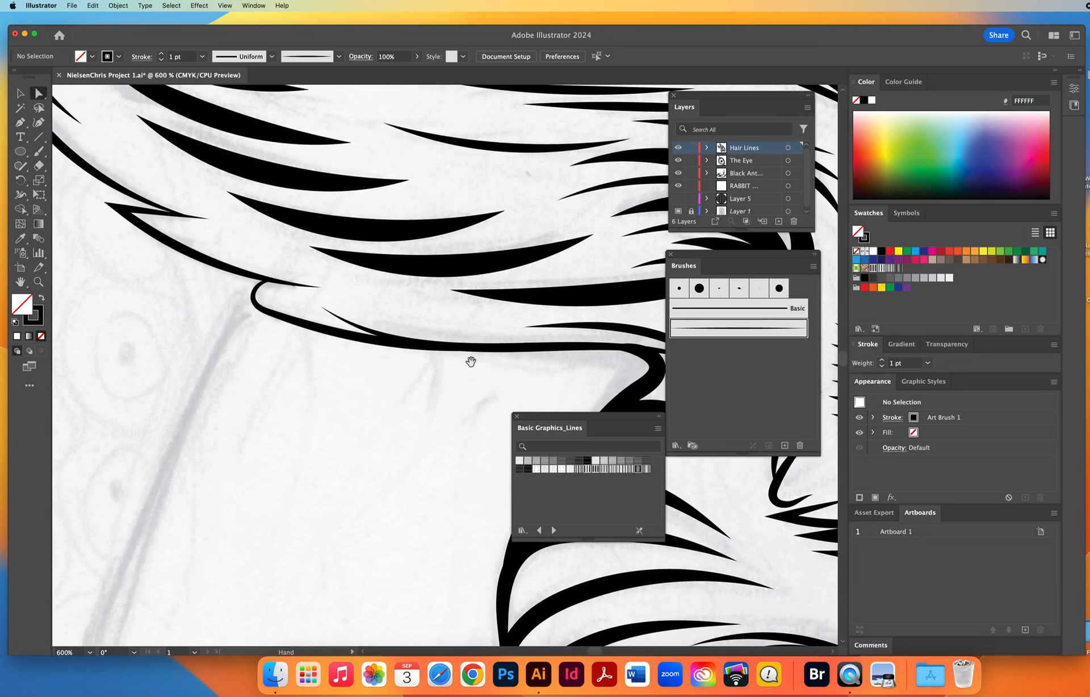
click(296, 291)
click(257, 291)
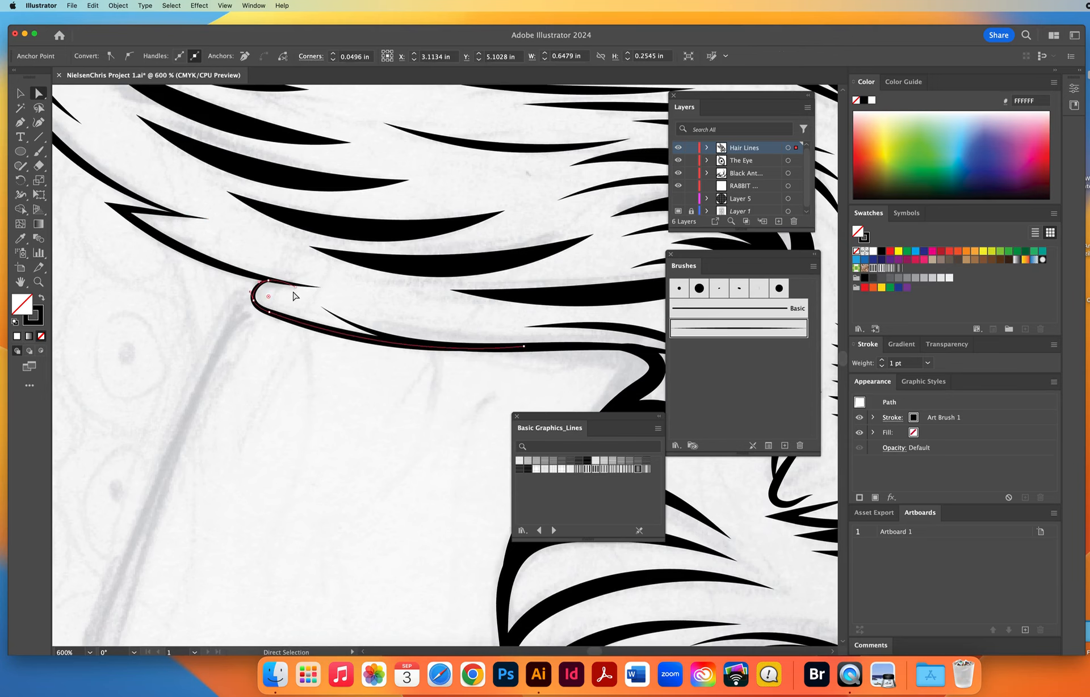
click(292, 284)
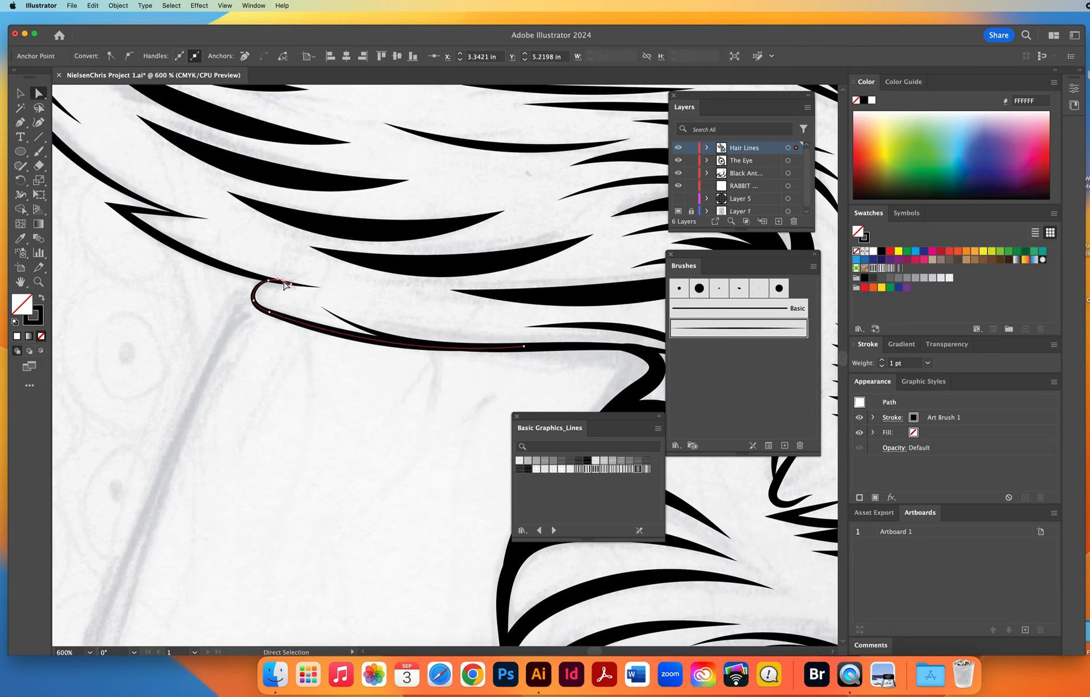
key(super+shift+a)
Examine the outline at 600 % for gaps from the ear's lower edge, over the ear tips and antler bases, to the brow.
drag(195, 231, 390, 405)
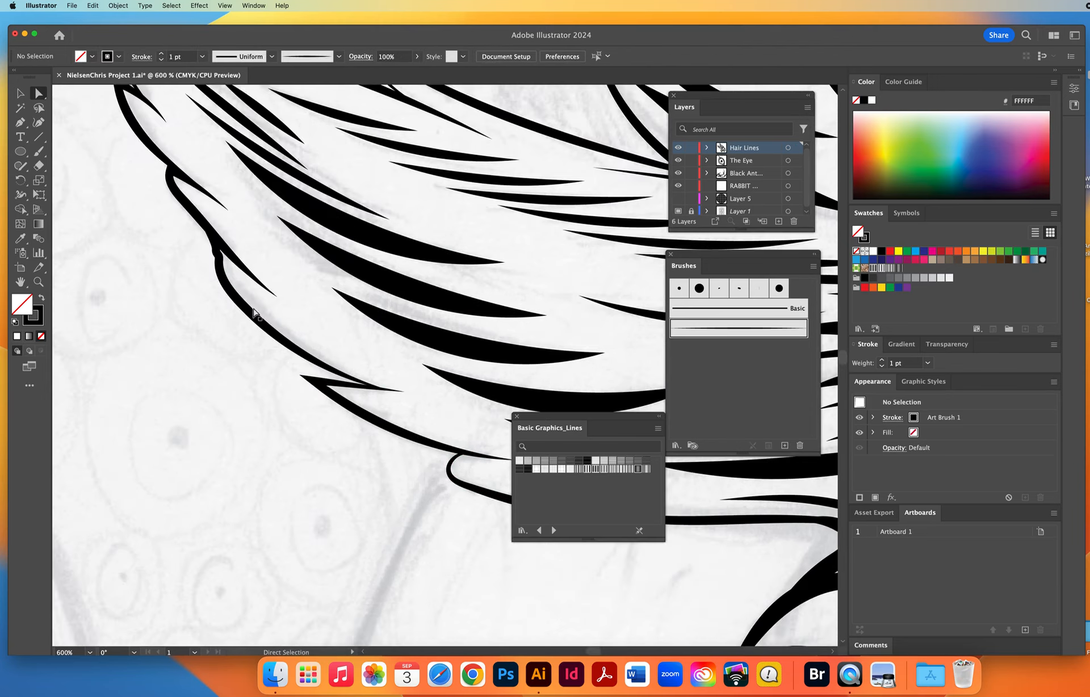
mouse_move(174, 131)
mouse_down()
mouse_move(243, 404)
mouse_move(214, 425)
mouse_up()
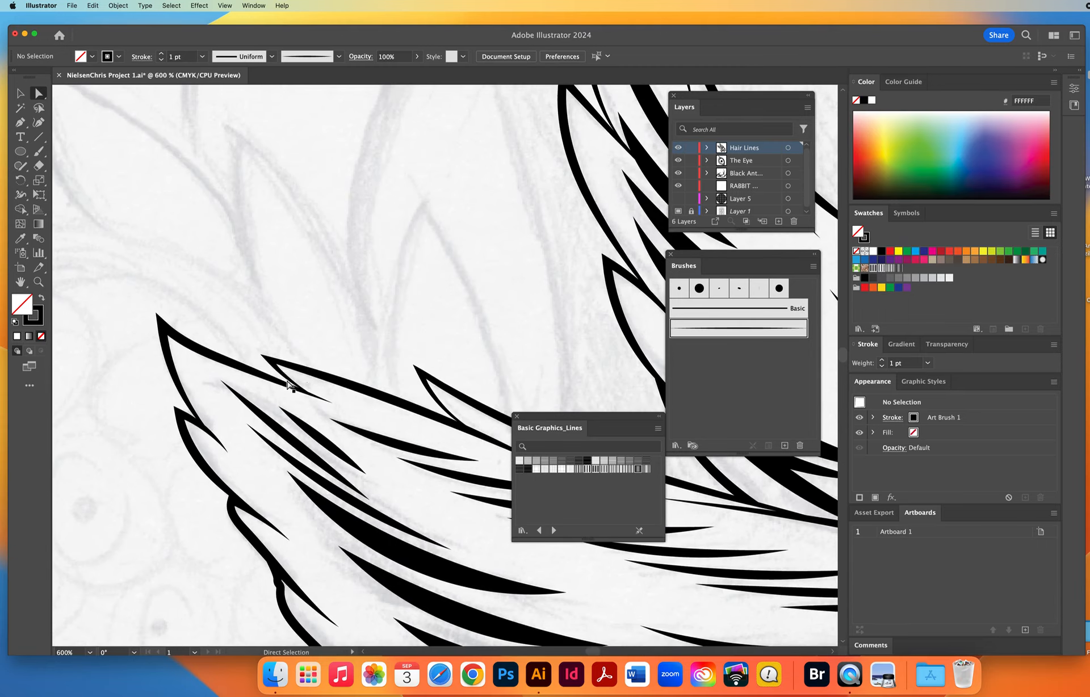
drag(335, 384, 328, 304)
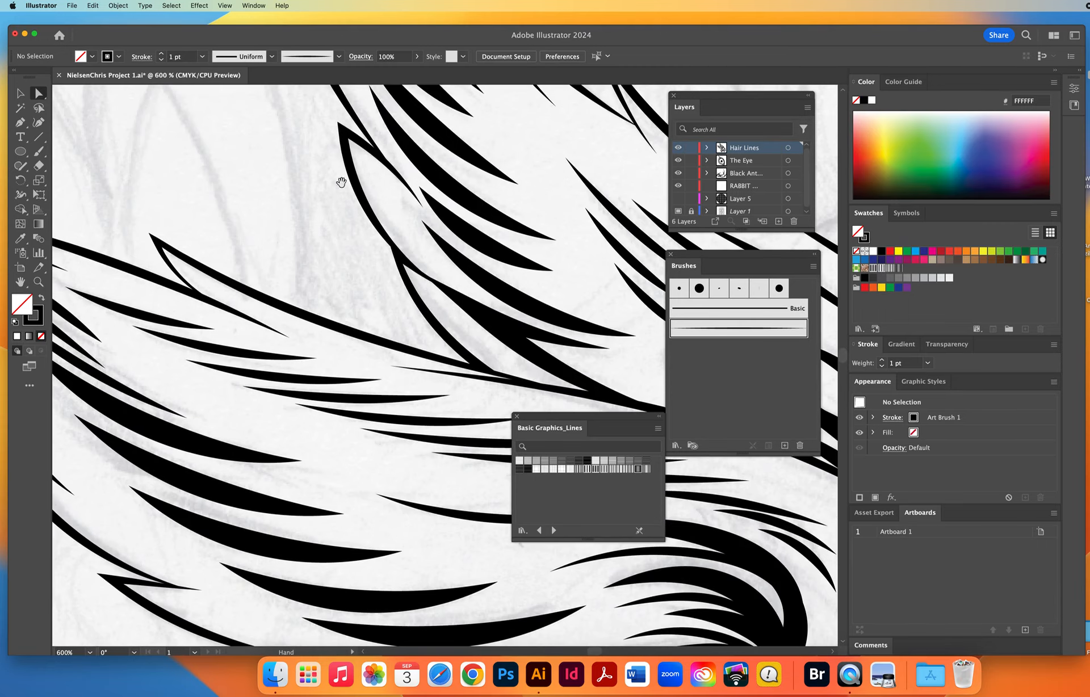
drag(340, 177, 341, 468)
drag(361, 125, 322, 463)
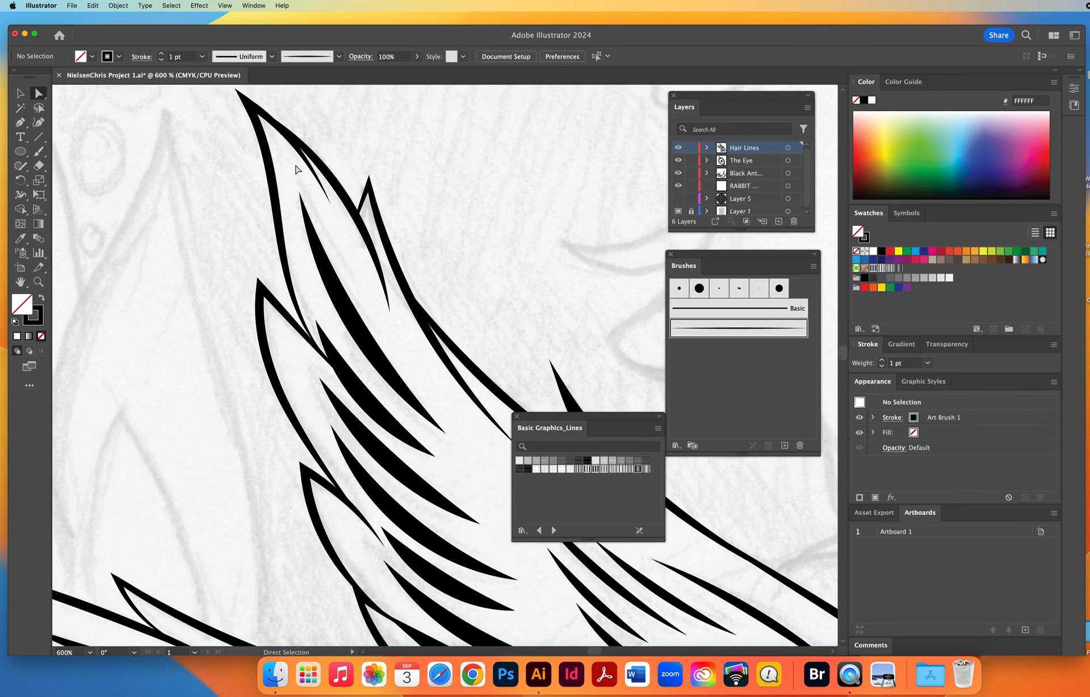
drag(438, 419, 67, 221)
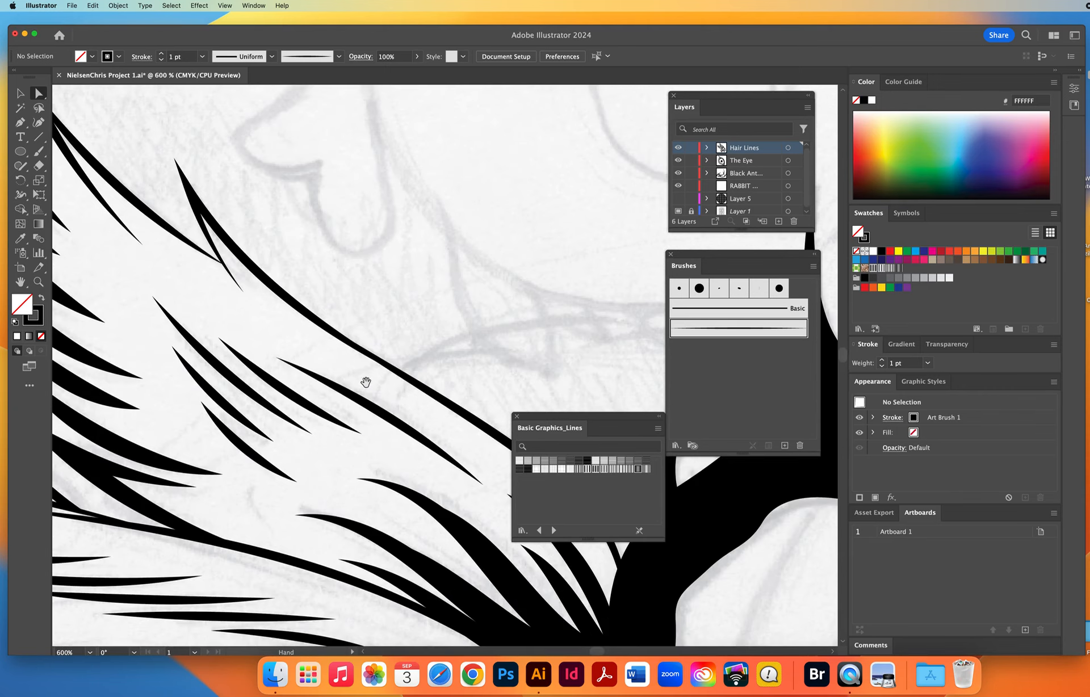
drag(391, 403, 124, 215)
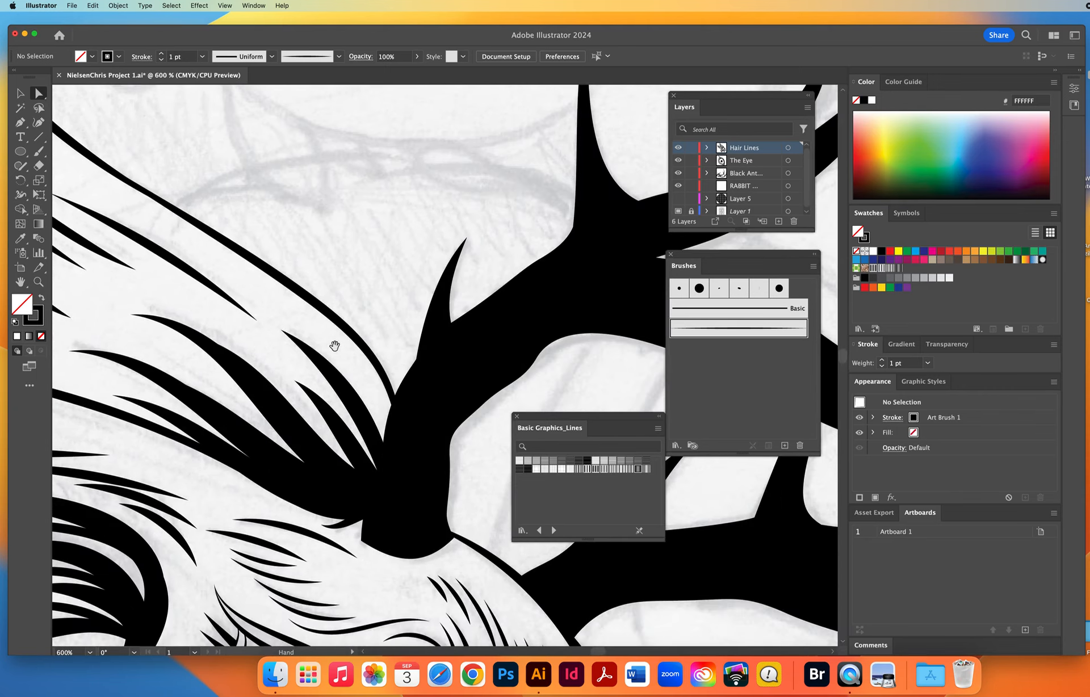
drag(398, 530, 260, 258)
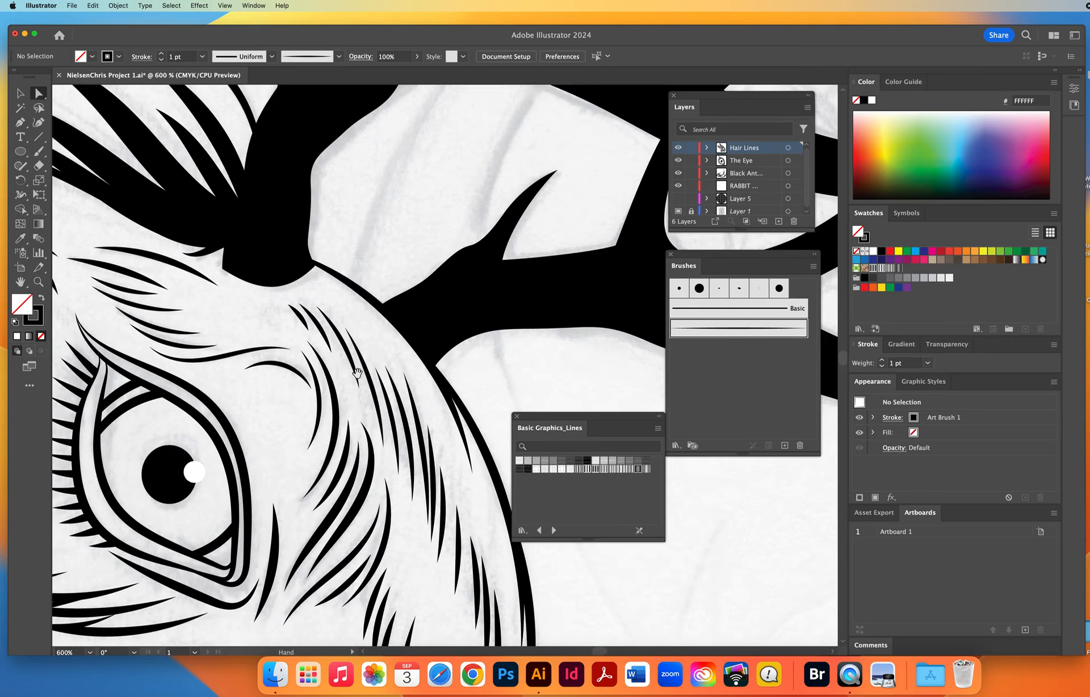
drag(384, 347, 440, 281)
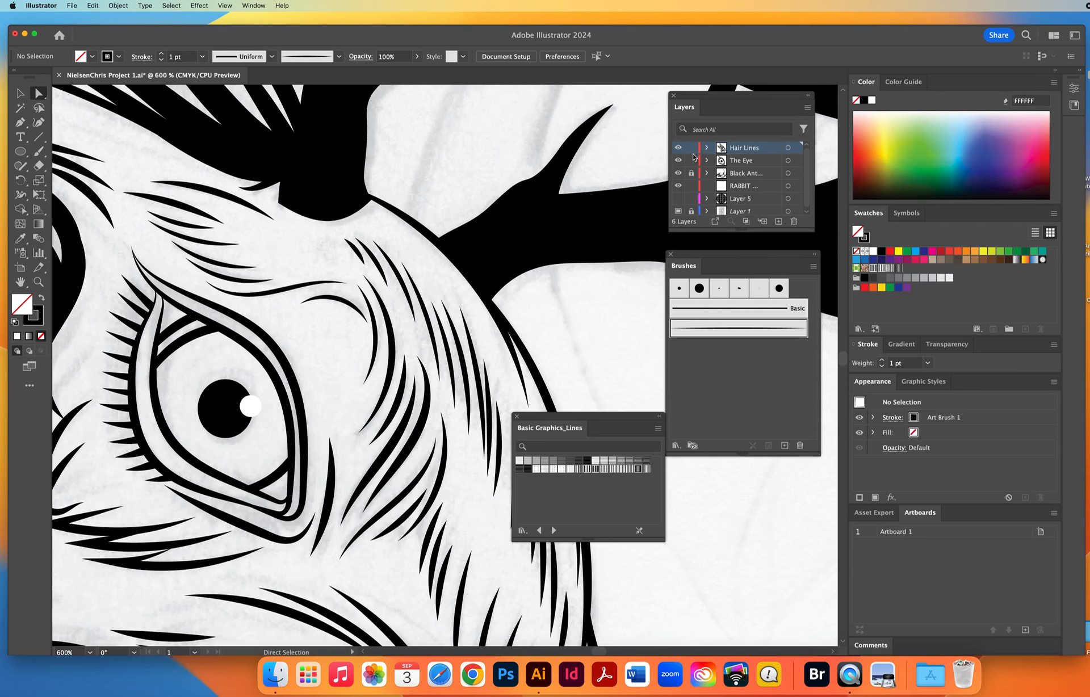
Lock the Hair Lines and The Eye layers, activate RABBIT HEAD FILL, and widen the Layers panel to show full layer names.
drag(691, 149, 692, 161)
click(760, 185)
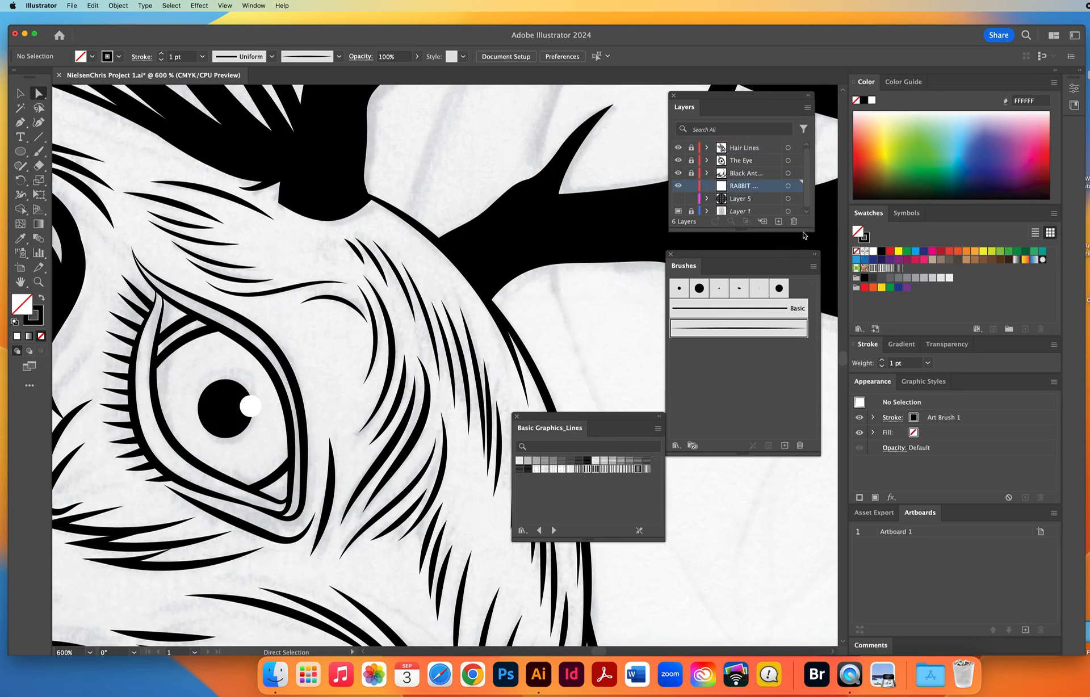
drag(812, 230, 851, 231)
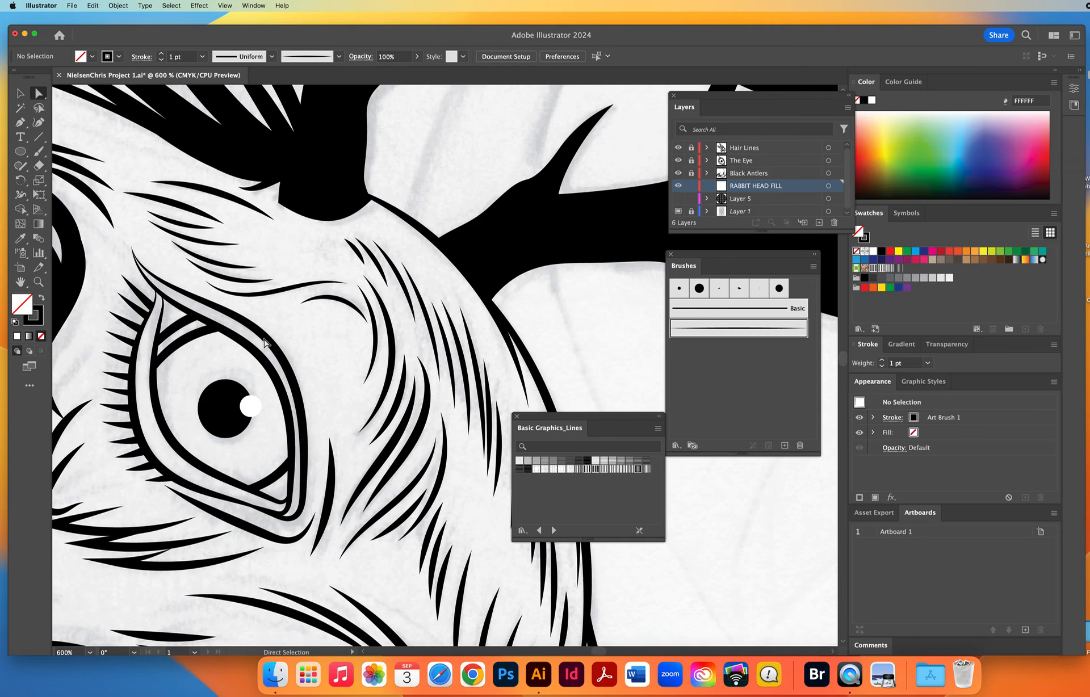
Set a pink F05E9A fill with no stroke for new shapes, and close the Basic Graphics_Lines library.
key(d)
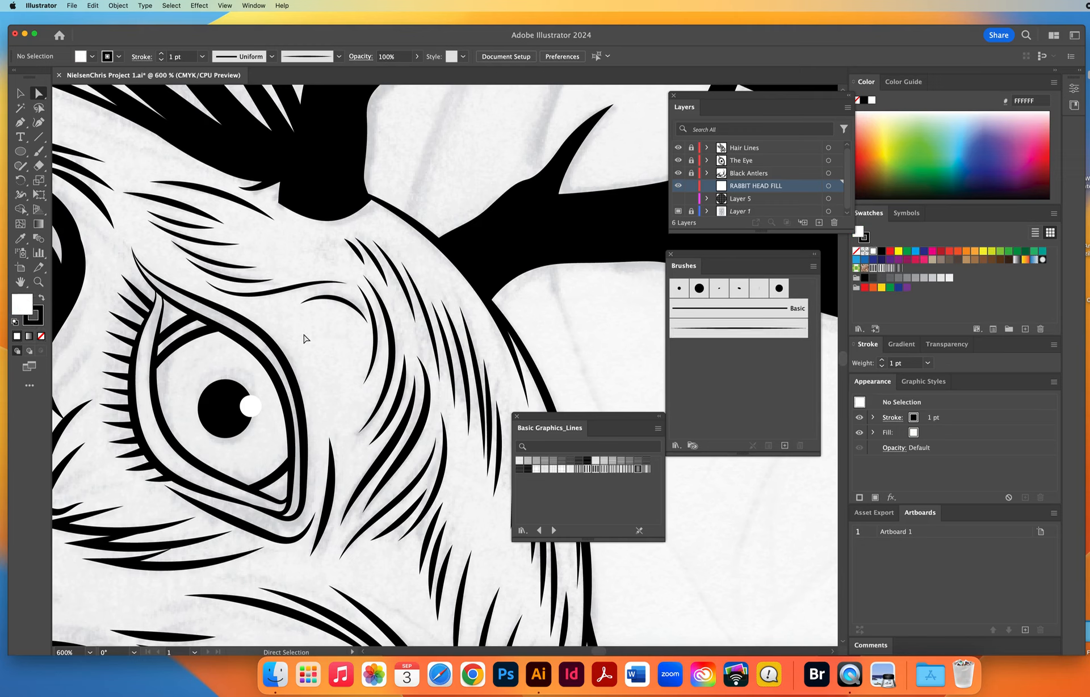
click(1041, 133)
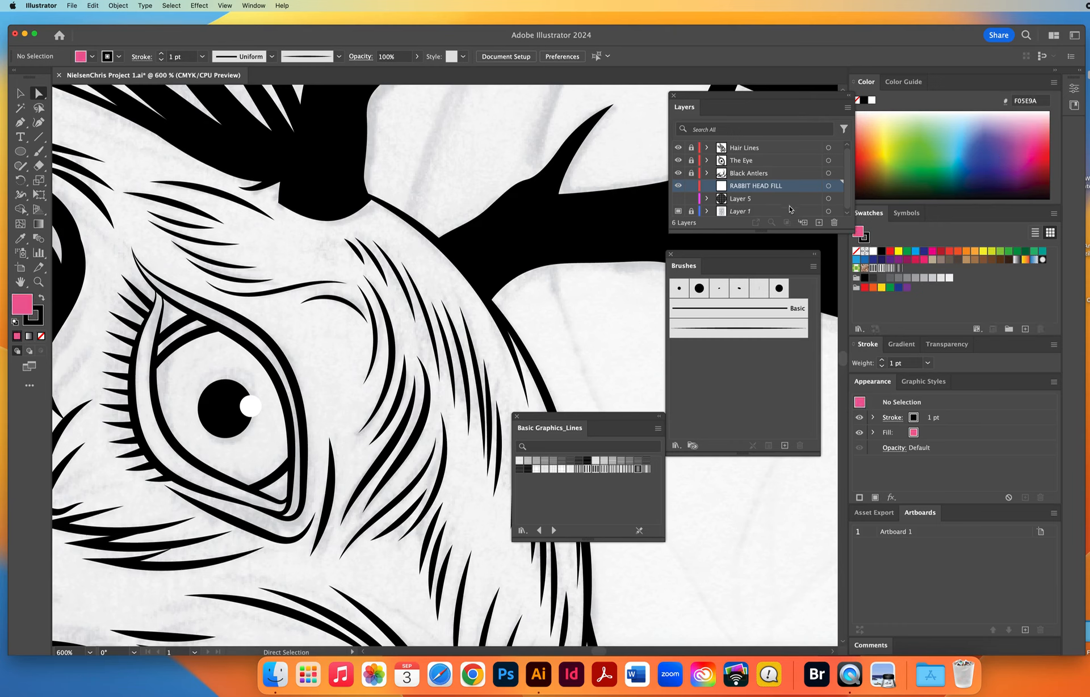
click(39, 326)
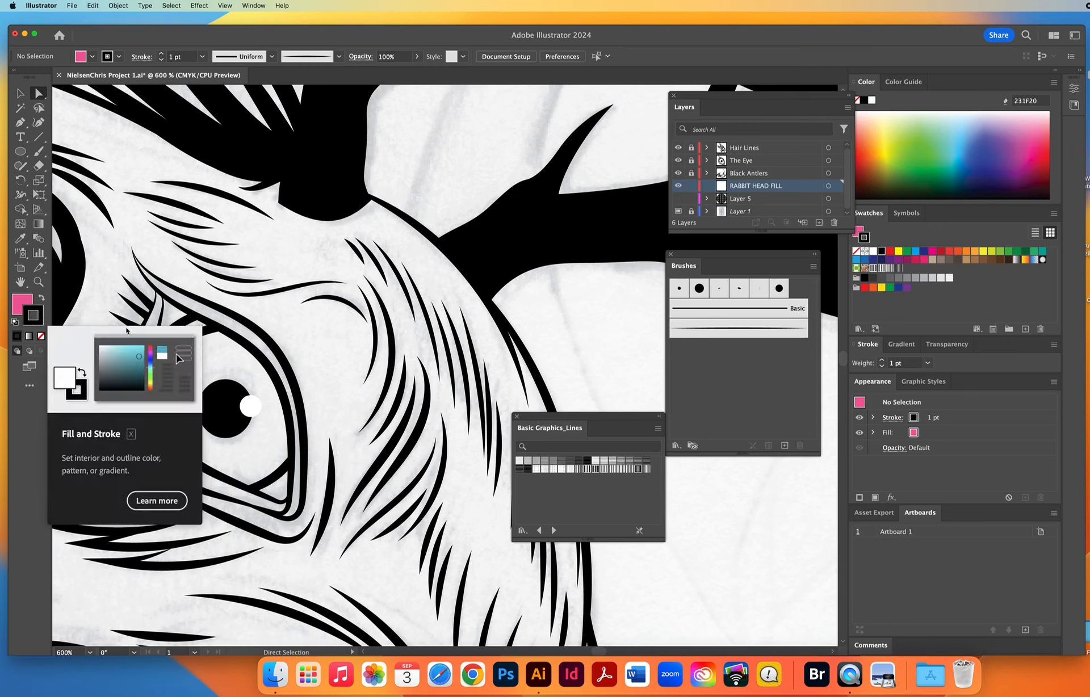
key(slash)
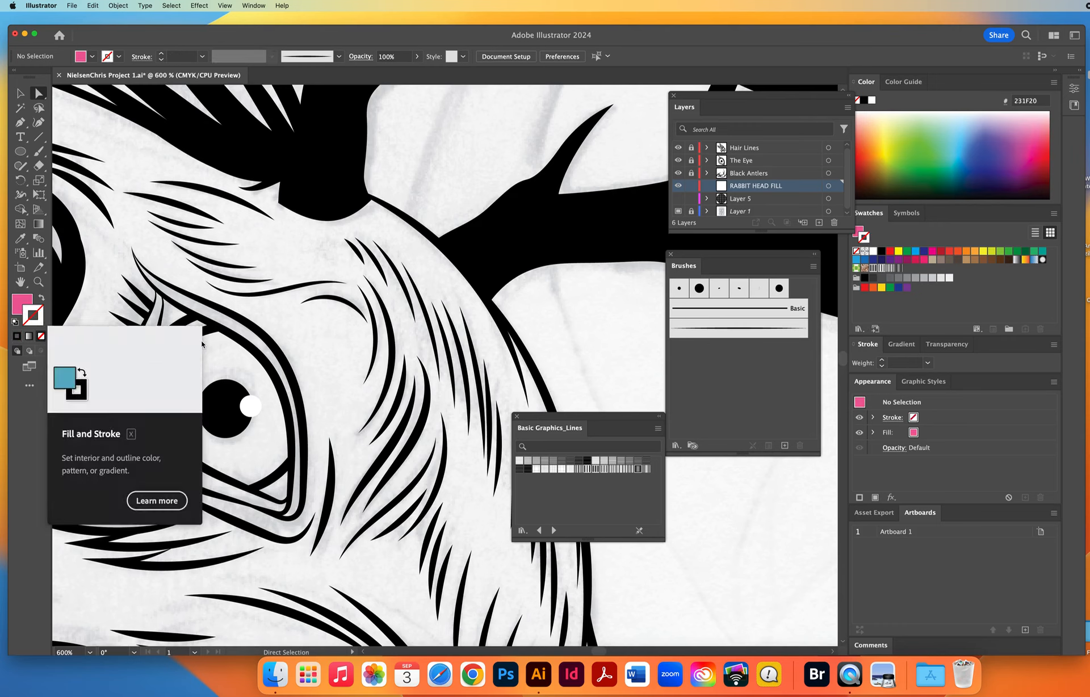
click(38, 281)
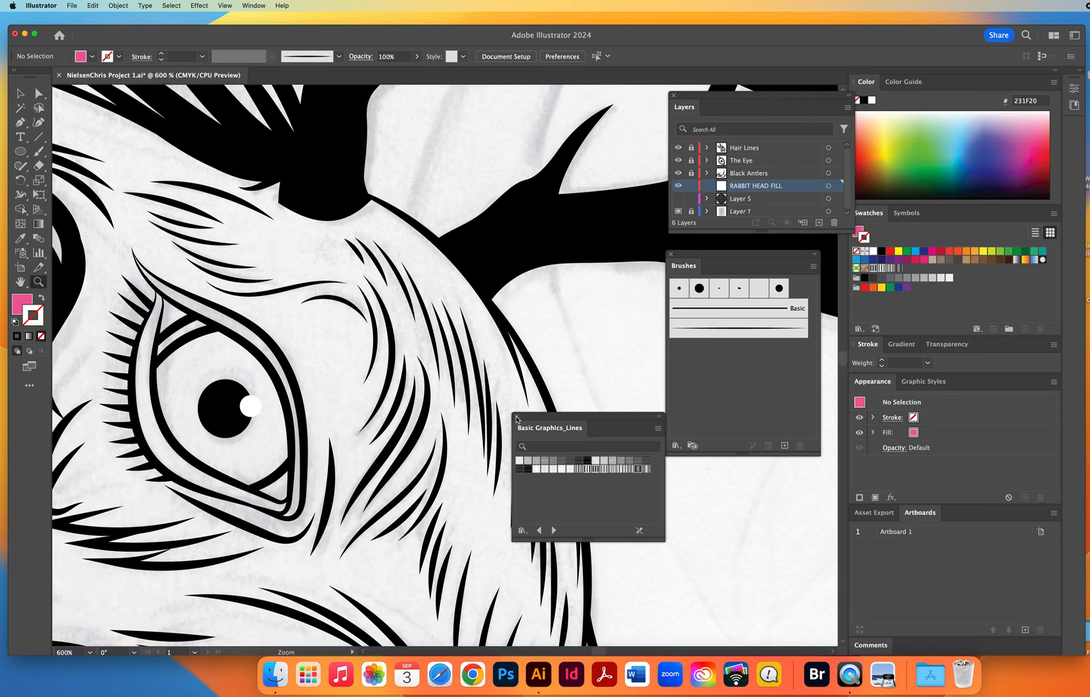
click(516, 417)
click(419, 279)
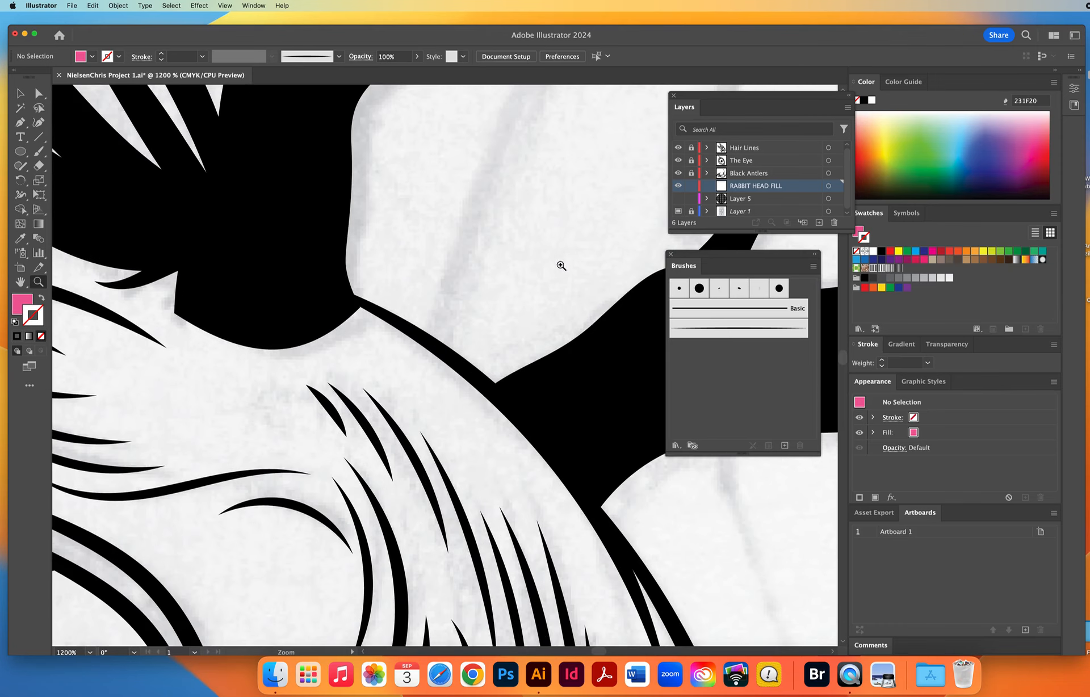
click(732, 148)
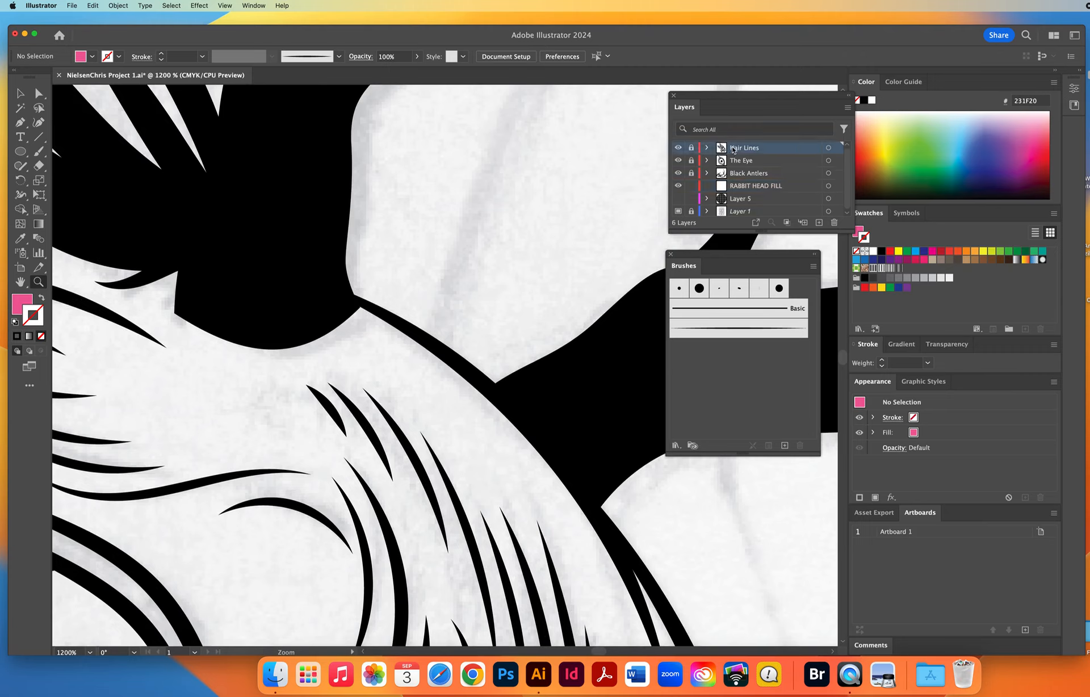
click(738, 162)
click(738, 176)
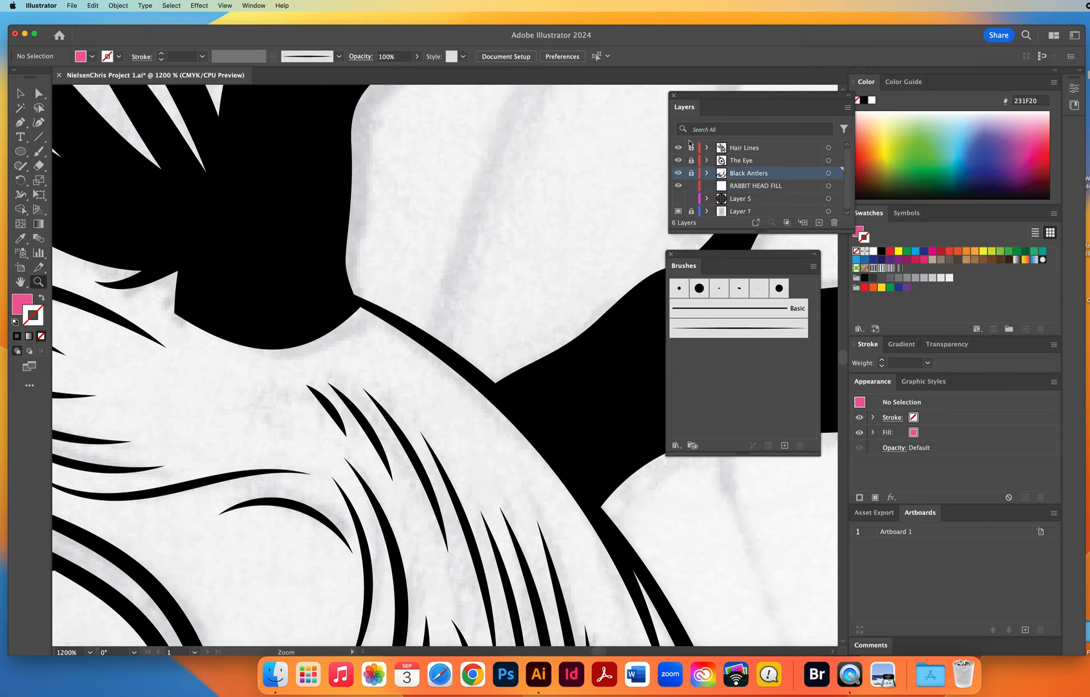
click(750, 188)
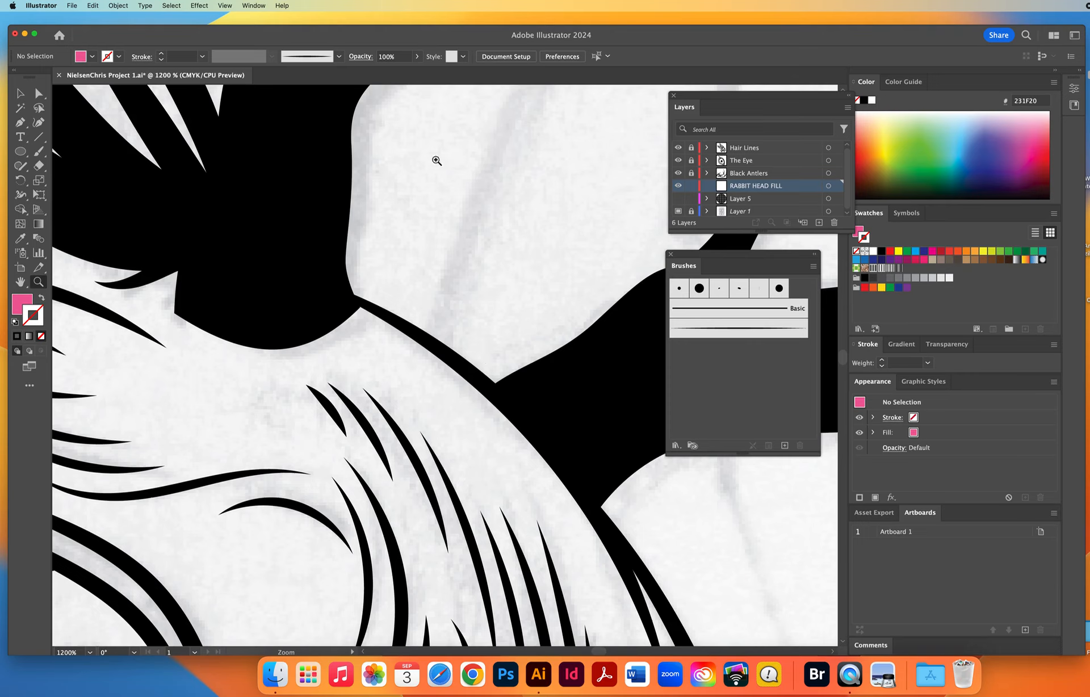
Start a Pen path on RABBIT HEAD FILL at the front antler's base and trace it inside the brow's black outline.
click(20, 122)
drag(345, 299, 363, 305)
drag(459, 363, 487, 386)
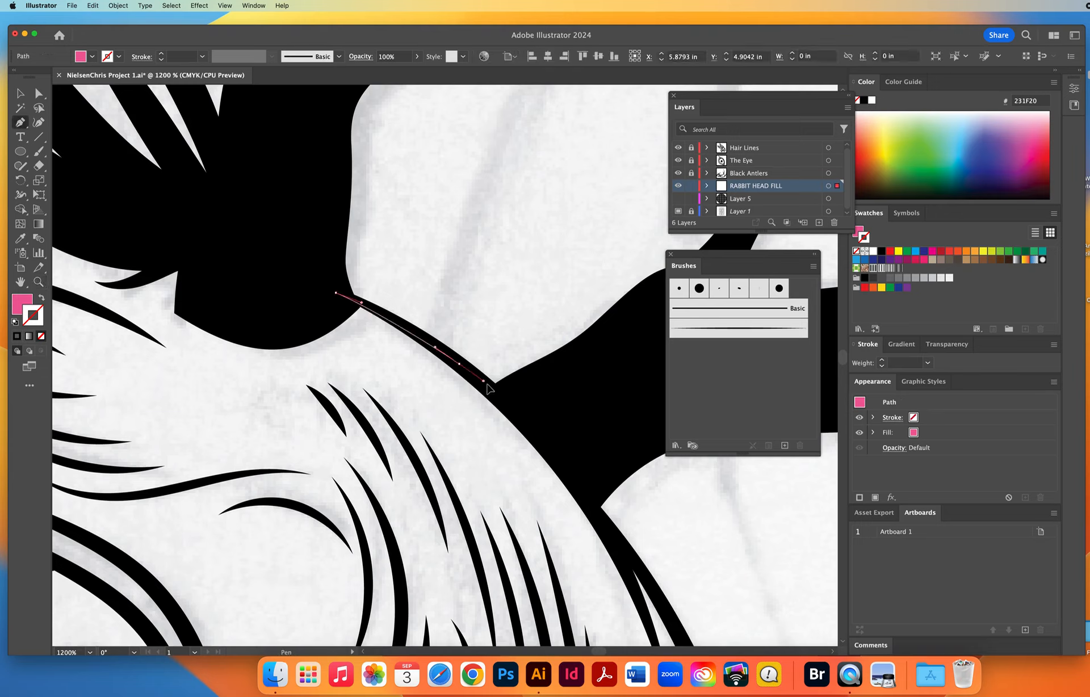
click(506, 401)
drag(538, 428, 295, 62)
drag(420, 240, 451, 280)
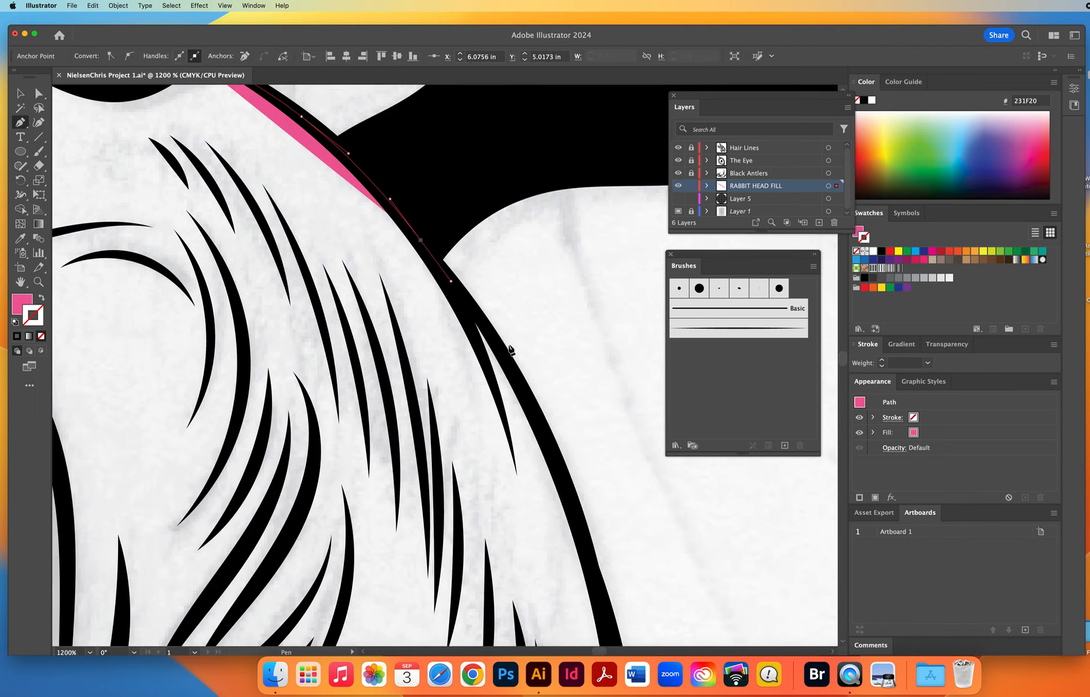
drag(534, 413, 573, 493)
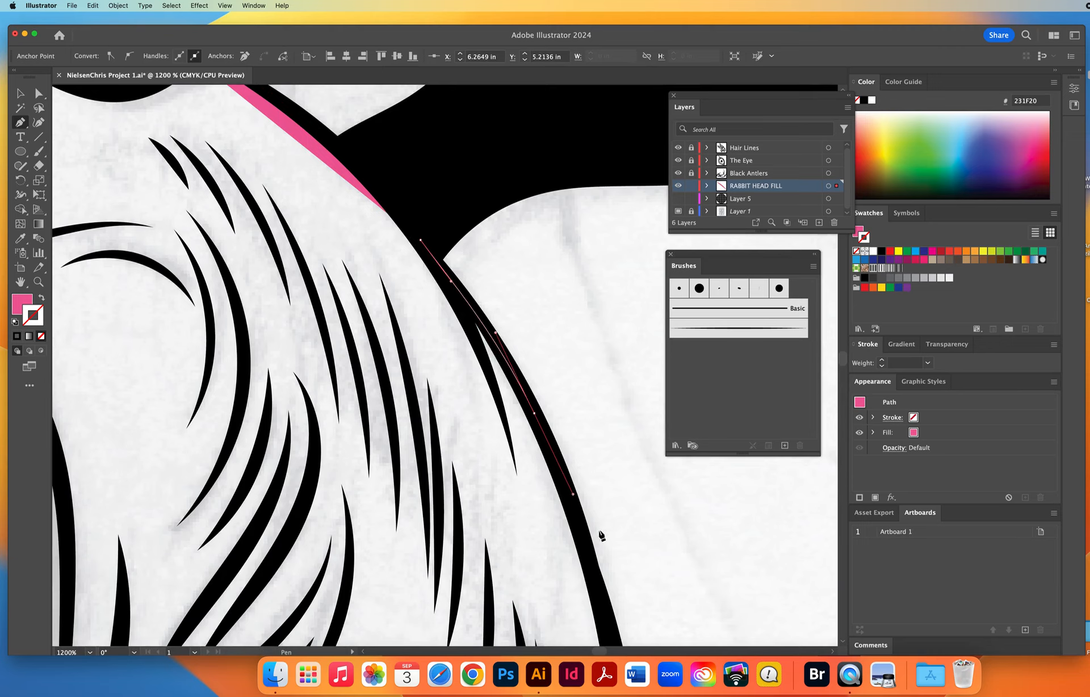
Continue the fill path inside the outline down the face to the notch above the nose.
drag(602, 535, 452, 189)
drag(465, 287, 479, 339)
drag(496, 462, 499, 523)
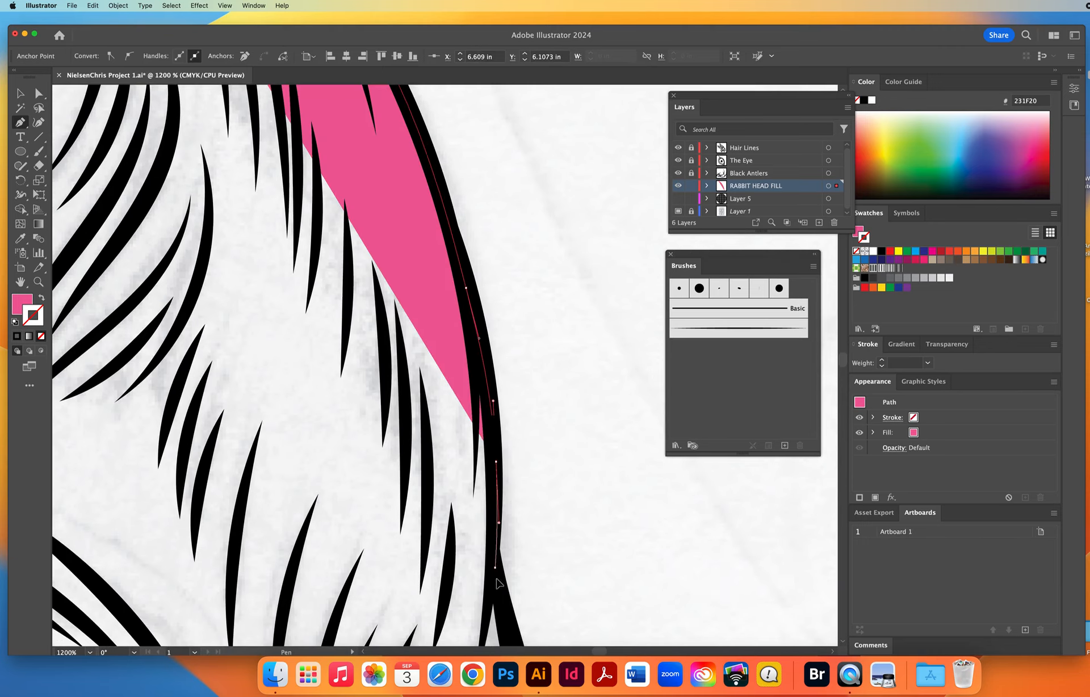
drag(495, 567, 497, 582)
drag(515, 632, 435, 203)
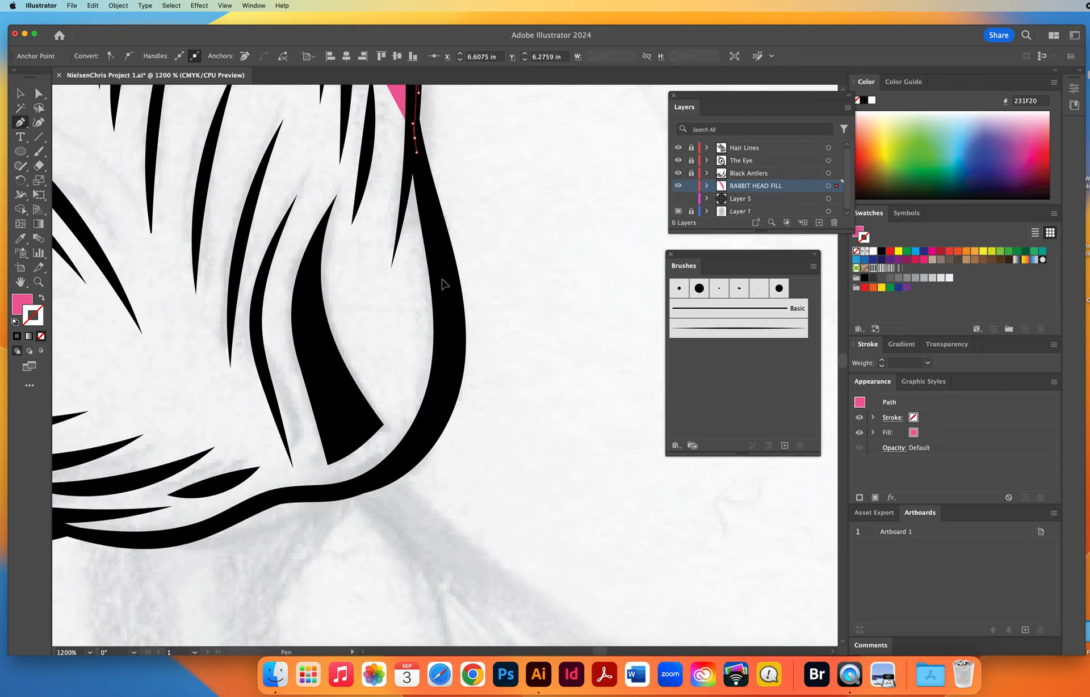
Continue the pink fill path around the nose's rounded front and along the muzzle's underside, keeping it within the black outline.
drag(442, 279, 447, 302)
drag(436, 401, 421, 442)
drag(378, 478, 586, 457)
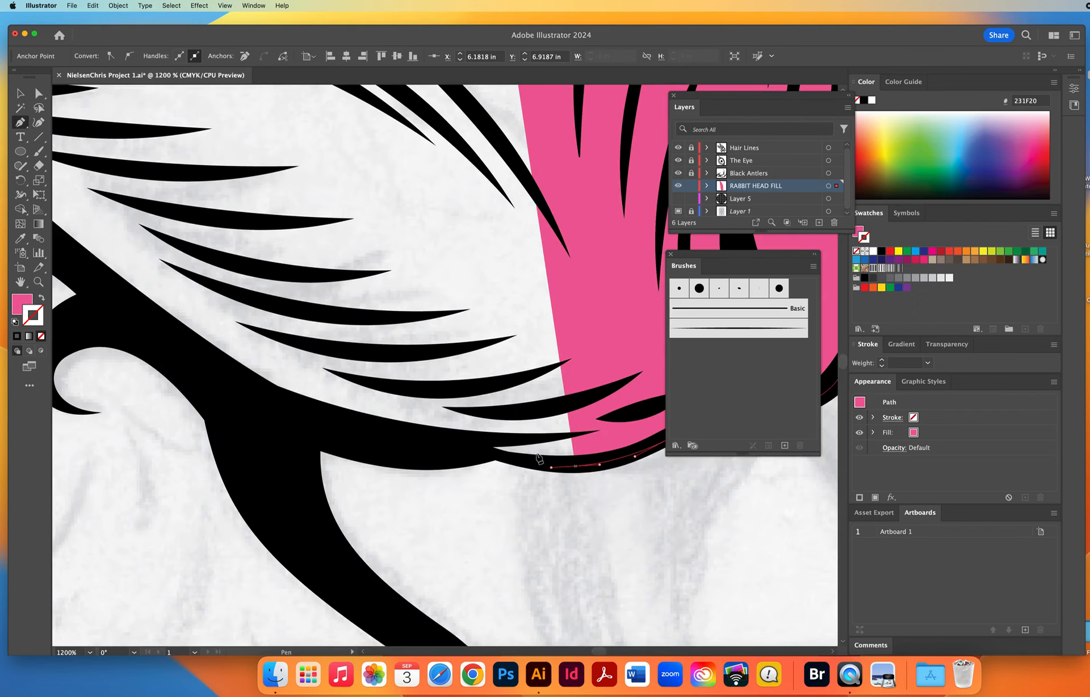
drag(474, 451, 447, 445)
drag(340, 428, 285, 407)
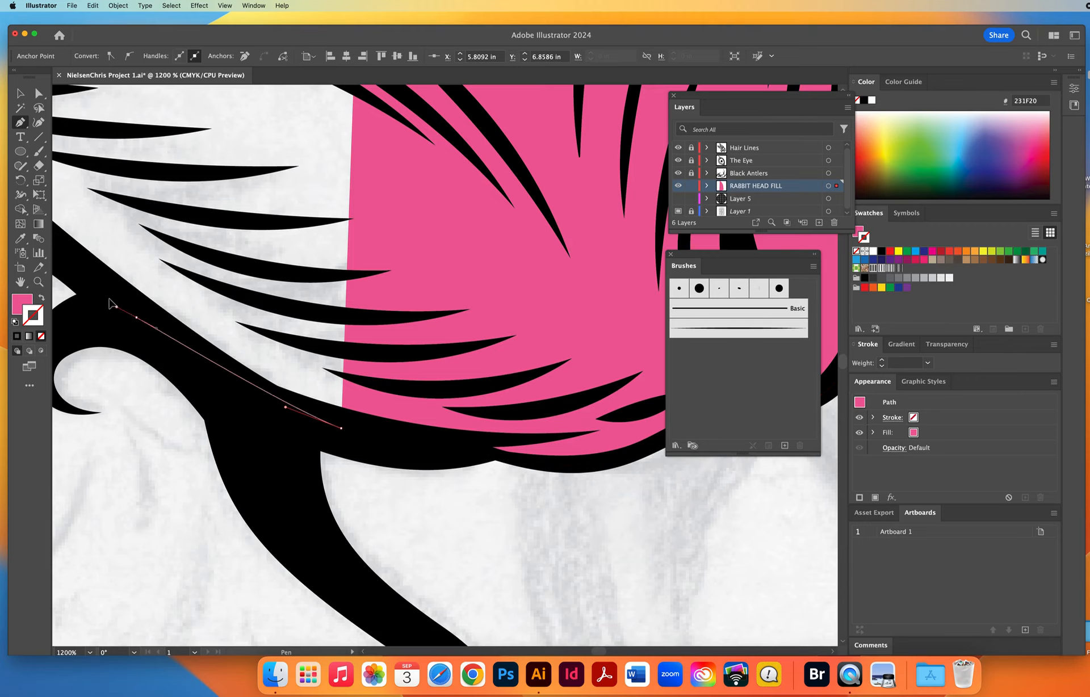
Extend the fill path through the thick black mouth line and into the stem of the hooked curl below it.
drag(191, 339, 150, 308)
drag(208, 332, 499, 283)
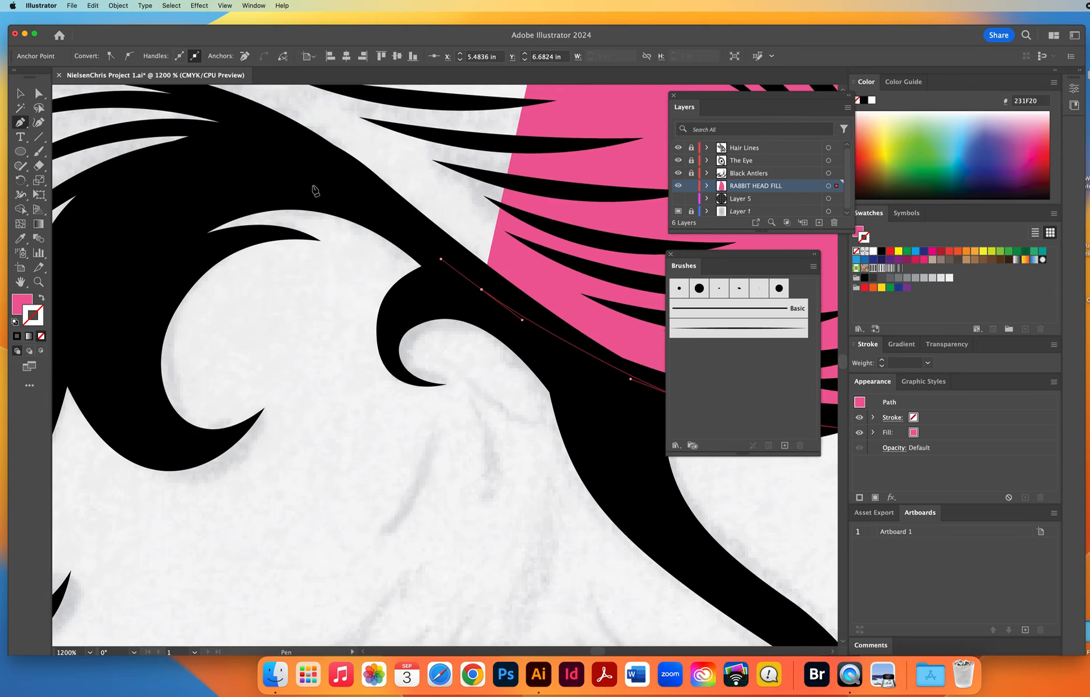
drag(301, 178, 222, 163)
drag(98, 253, 413, 162)
drag(378, 222, 371, 262)
drag(342, 377, 306, 433)
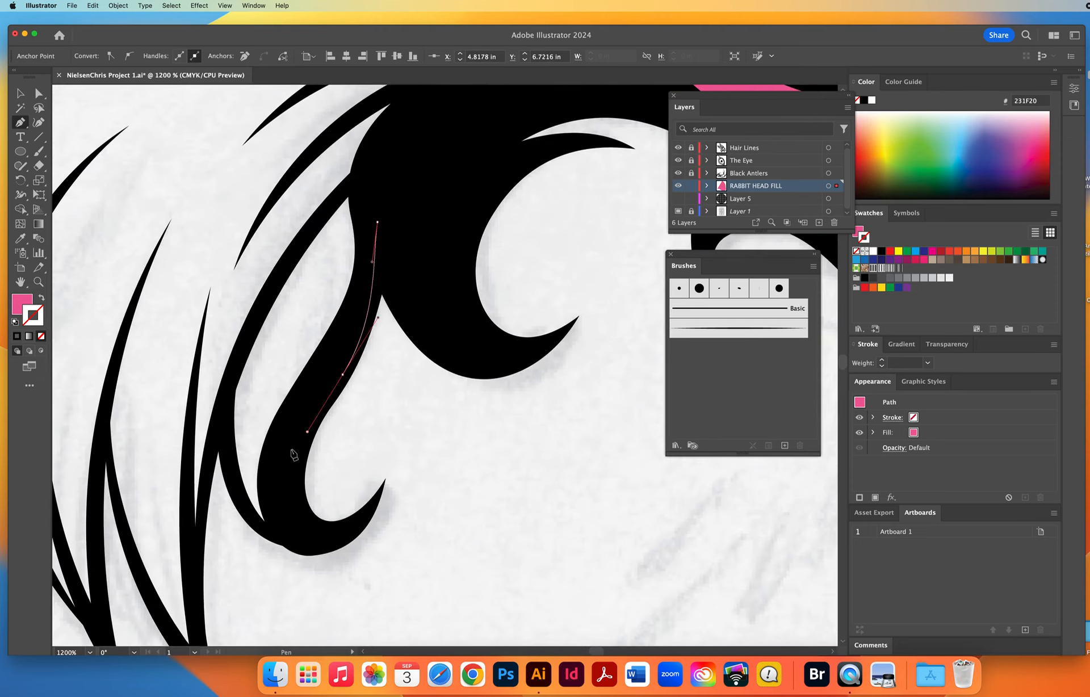
Trace the fill path around the hooked curl's inner edge and down to the tip of the adjacent pointed hair tuft.
drag(282, 477, 255, 525)
drag(231, 453, 219, 395)
drag(202, 499, 200, 510)
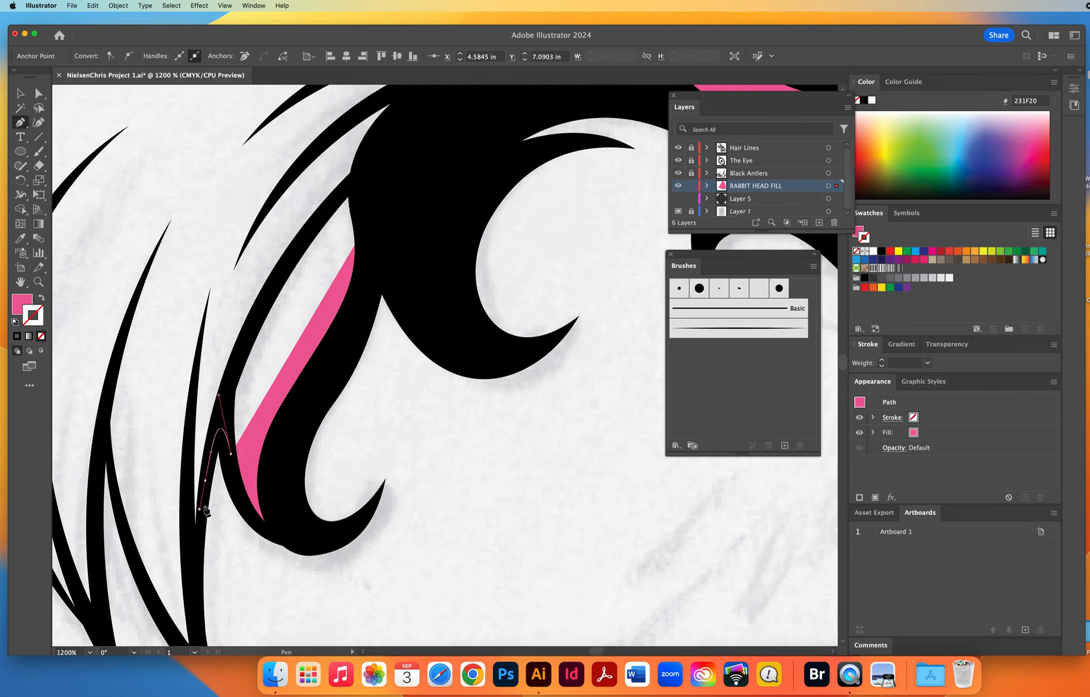
drag(198, 562, 198, 582)
drag(245, 484, 377, 112)
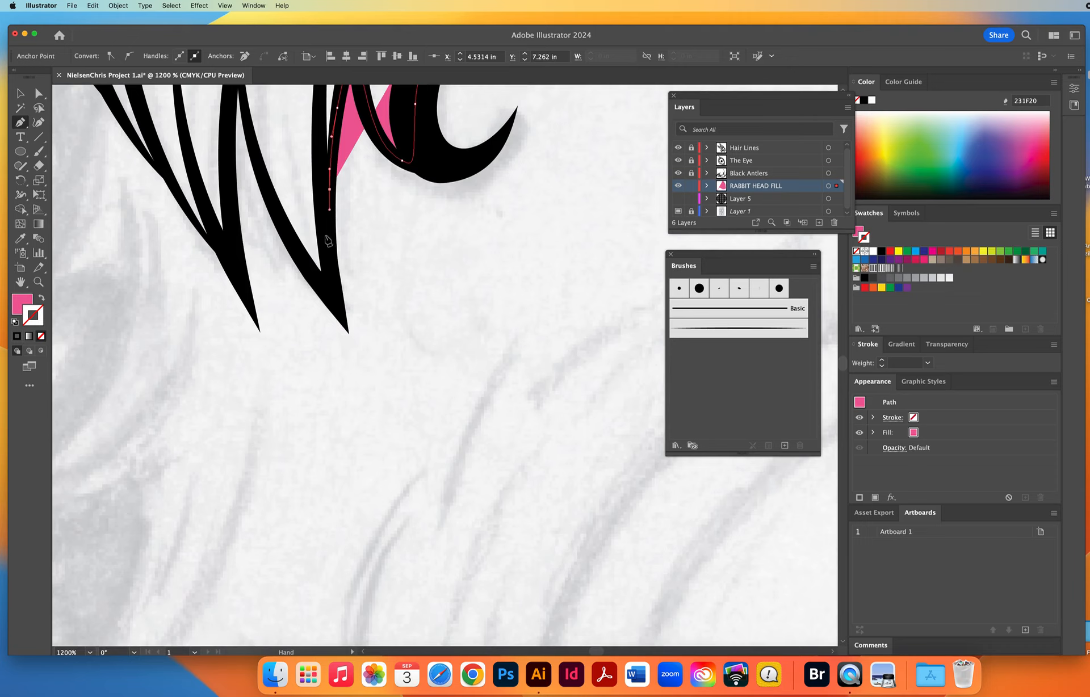
drag(330, 264, 300, 256)
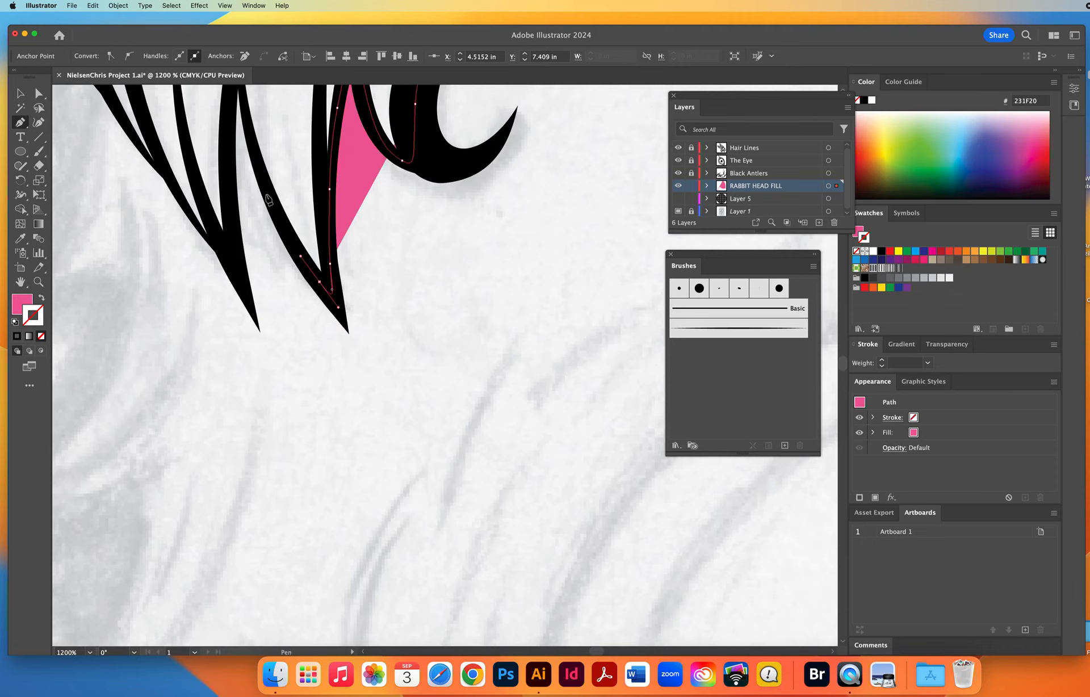
Carry the fill path up the first tuft, around the second pointed tuft, and up the hair's outer edge.
drag(260, 175, 249, 350)
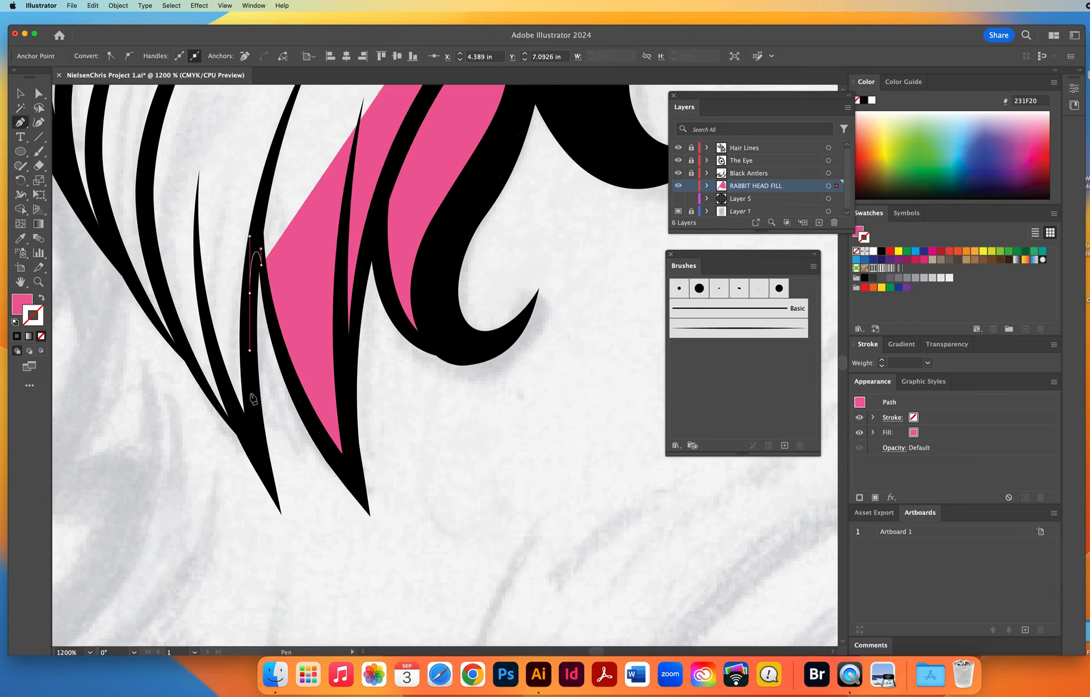
drag(252, 407, 126, 268)
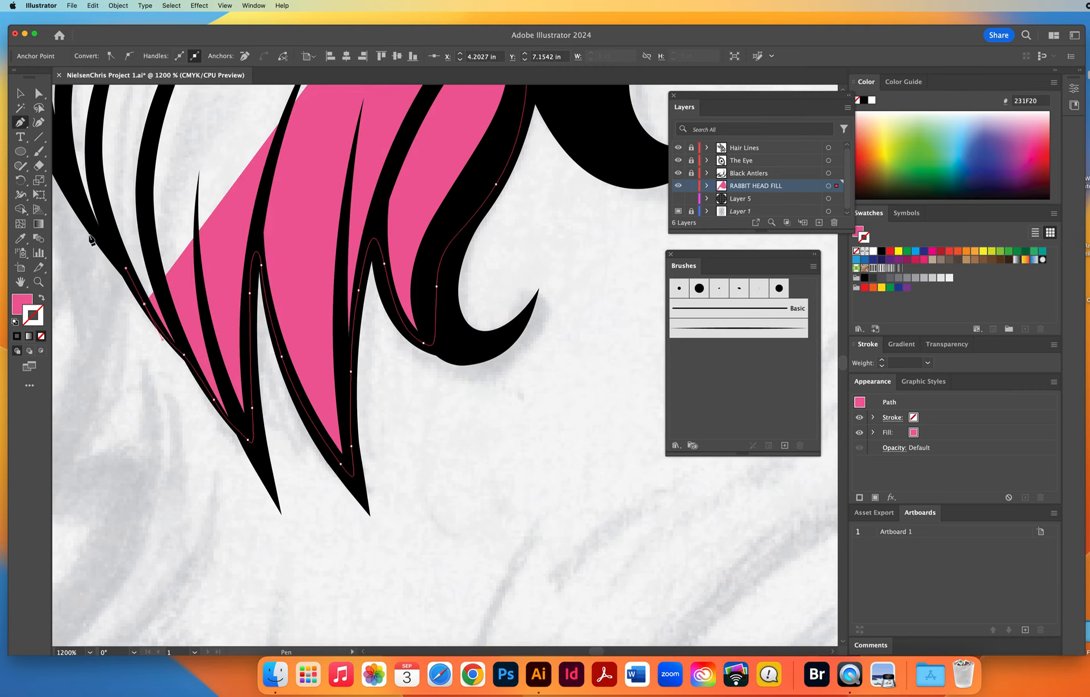
drag(82, 211, 71, 185)
key(space)
drag(214, 347, 423, 639)
Trace the fill path up the cheek's curved outer outline to the black curl where the lower head outline begins.
drag(330, 394, 314, 333)
drag(323, 229, 335, 191)
scroll(330, 164, down, 2)
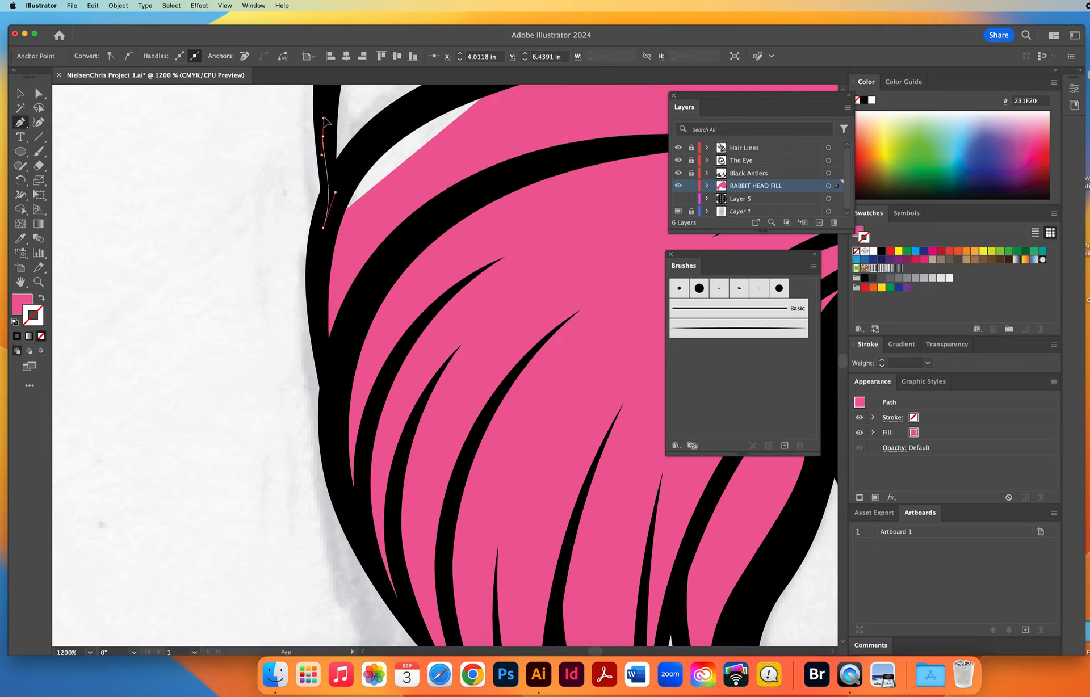
scroll(323, 318, up, 10)
drag(324, 424, 356, 374)
drag(425, 266, 472, 219)
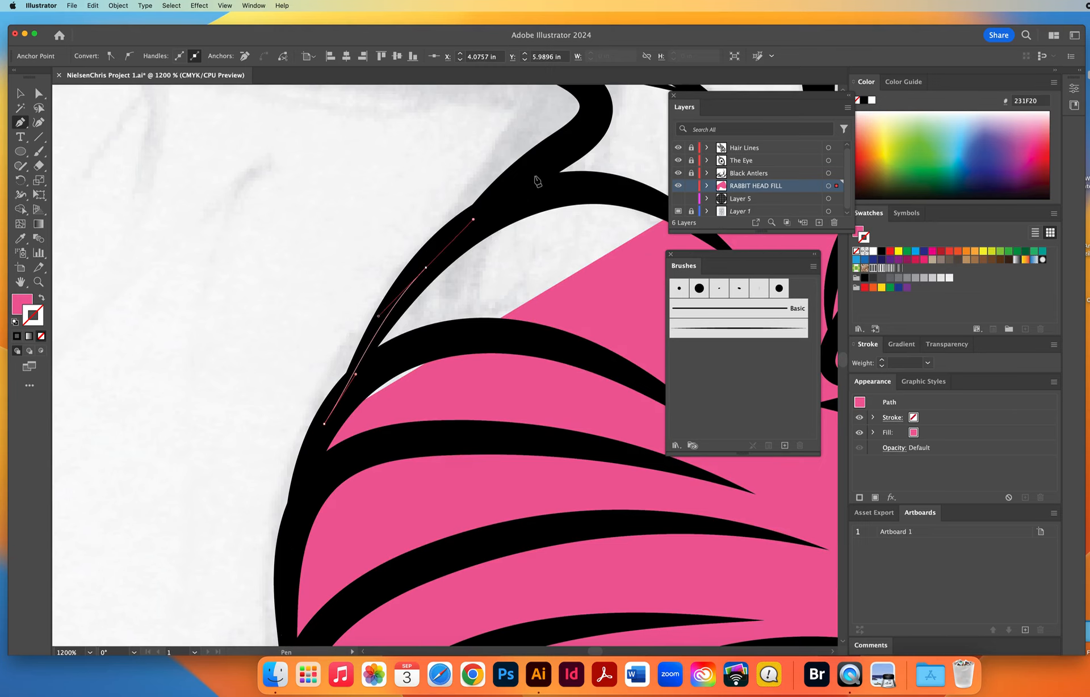
drag(563, 145, 596, 119)
Round the black curl with the fill path and follow the long lower outline to its rounded end.
key(space)
drag(508, 281, 304, 685)
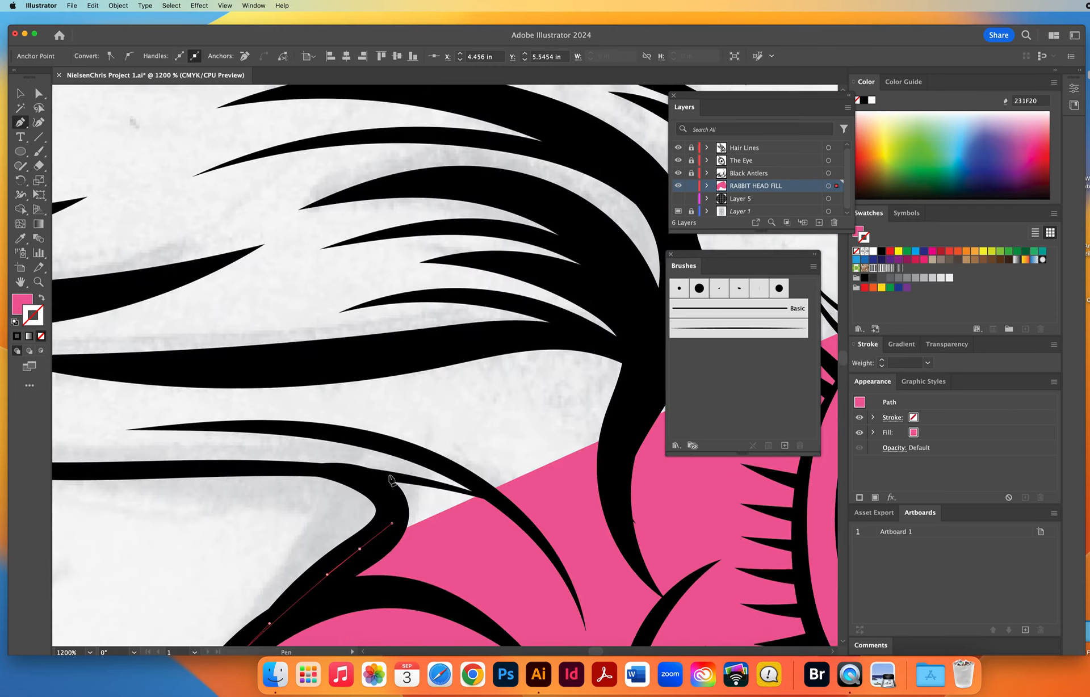
drag(369, 484, 339, 469)
drag(204, 473, 592, 450)
key(space)
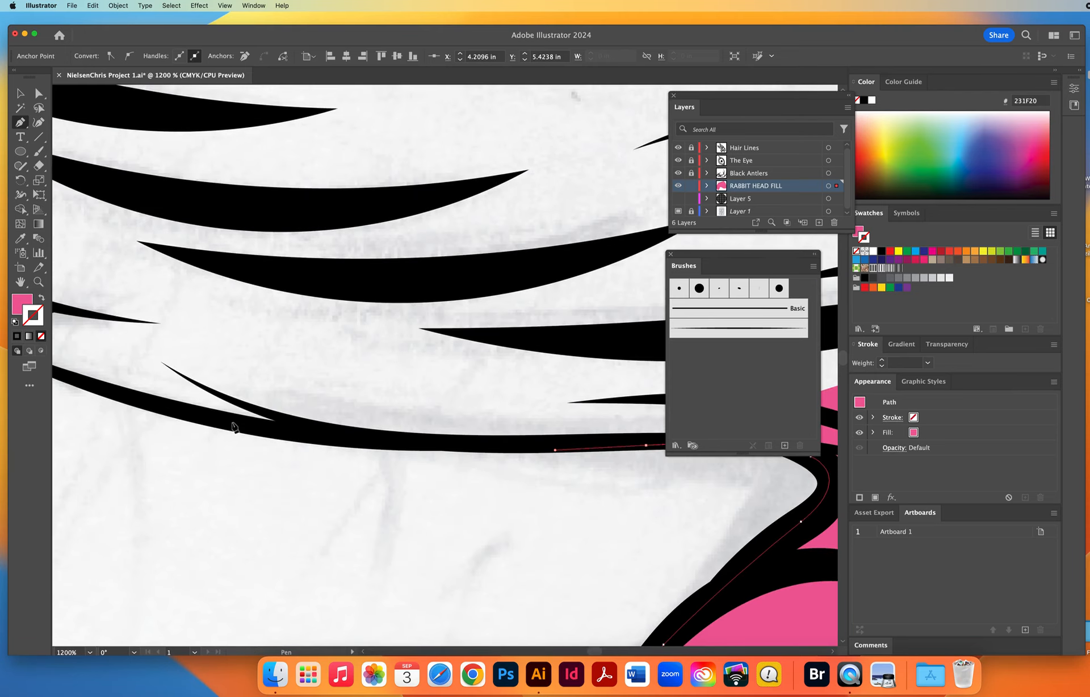
drag(233, 427, 402, 384)
key(space)
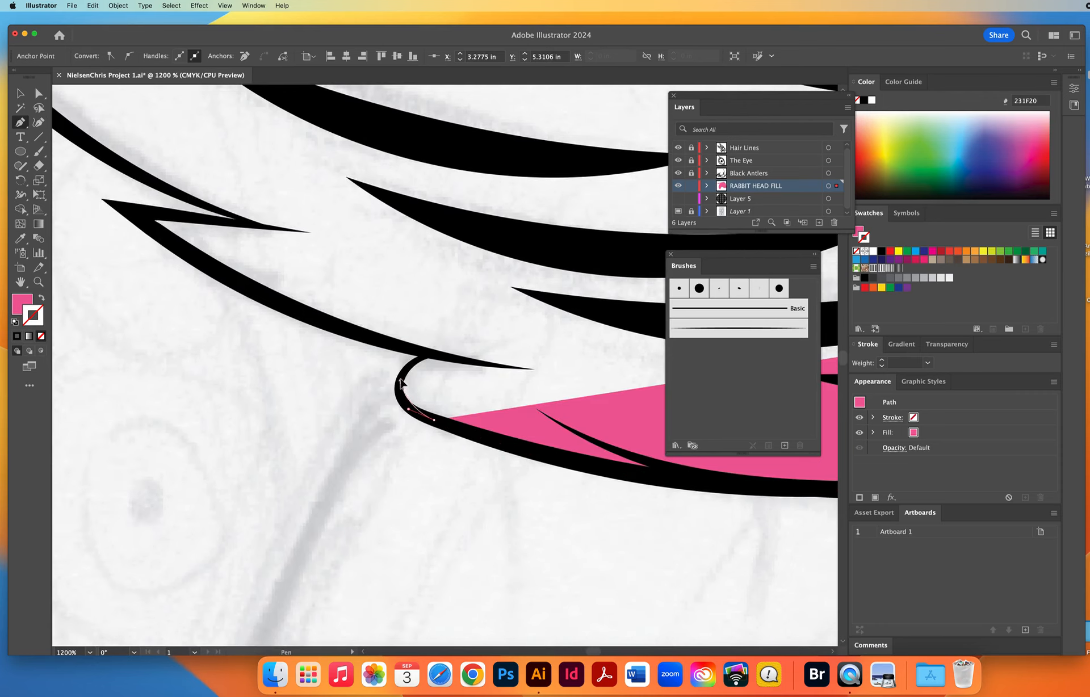
Close around the rounded end and trace the fill path through the sharp zigzag spike above it.
click(425, 354)
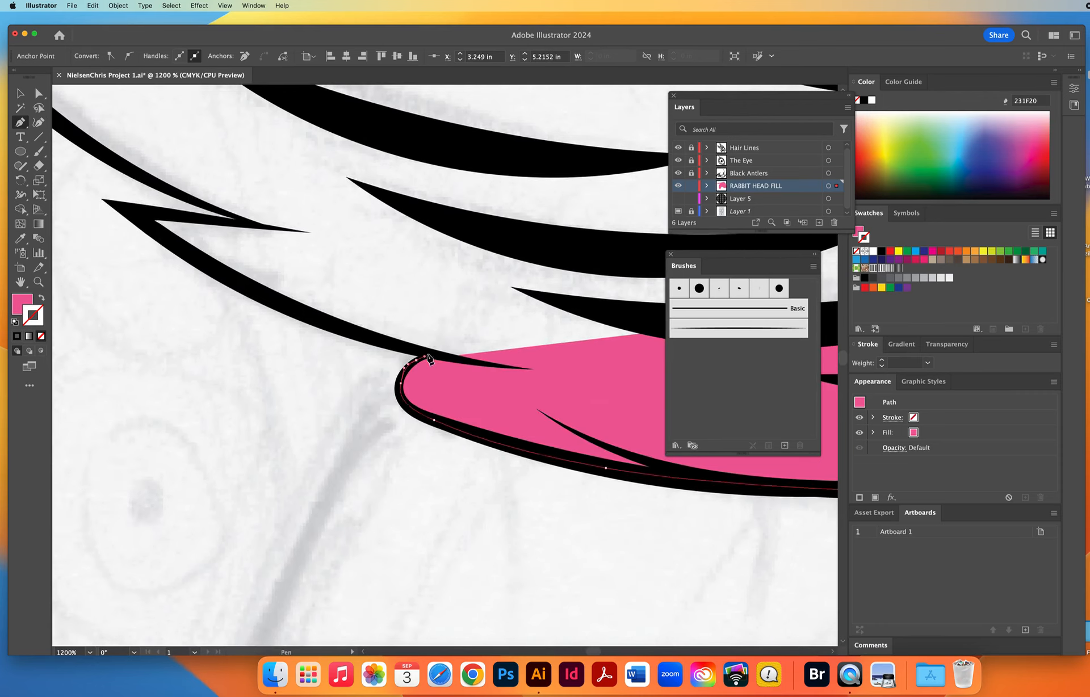
drag(250, 291, 181, 250)
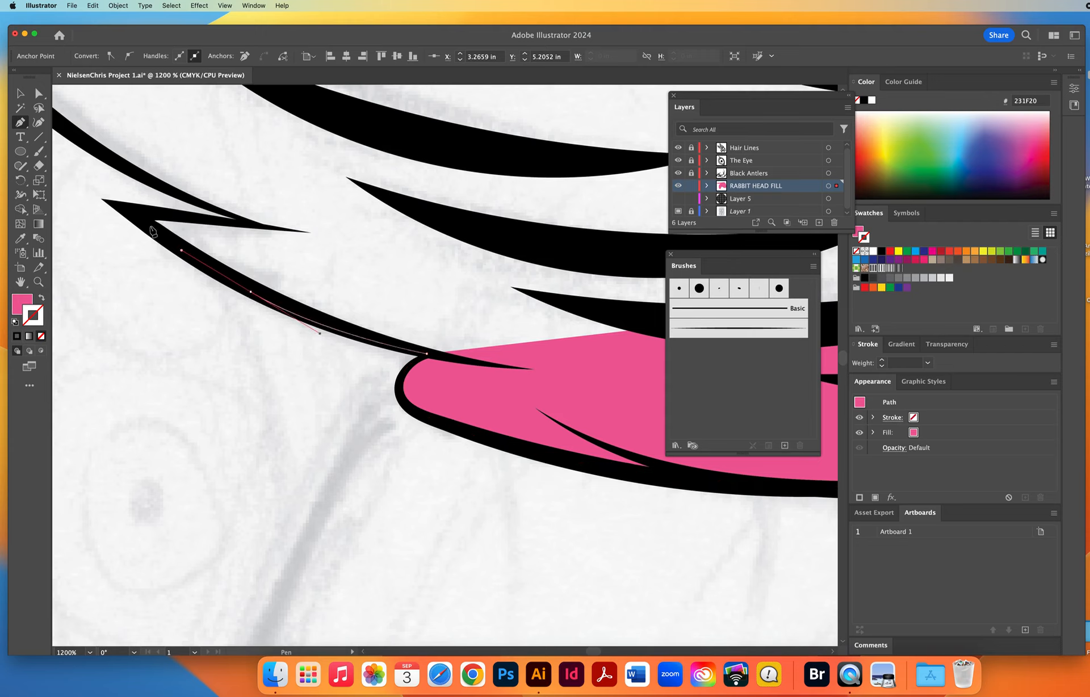
click(130, 211)
click(257, 226)
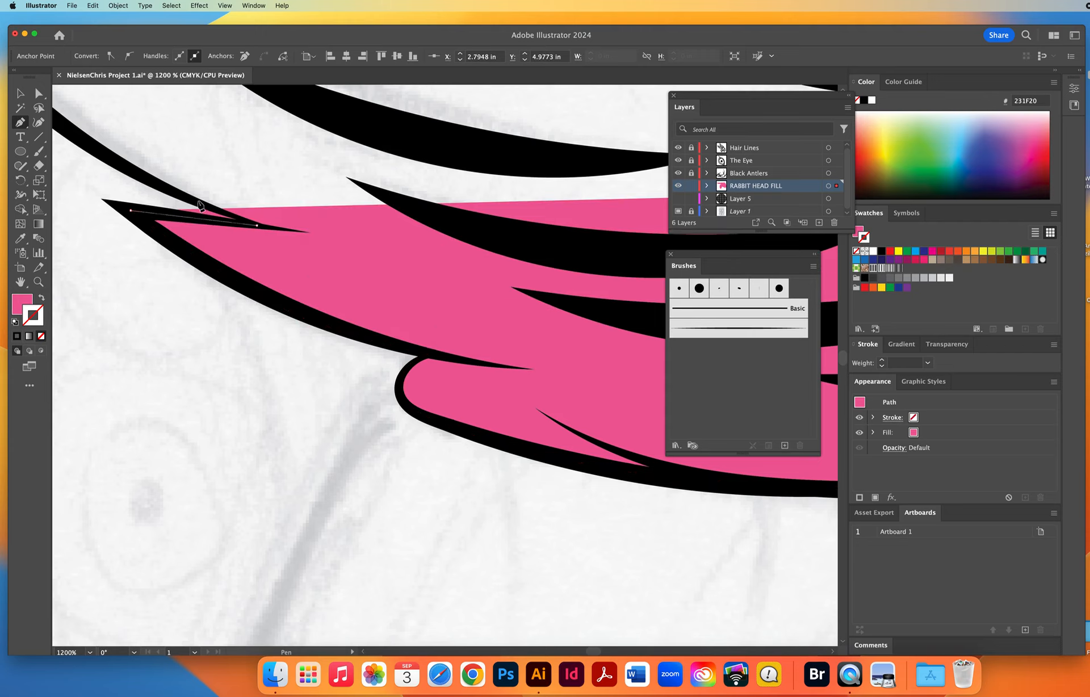
drag(152, 183, 121, 166)
Continue the fill path up the outer hair outline, past the kink, and around the next pointed tuft's tip.
drag(202, 208, 506, 485)
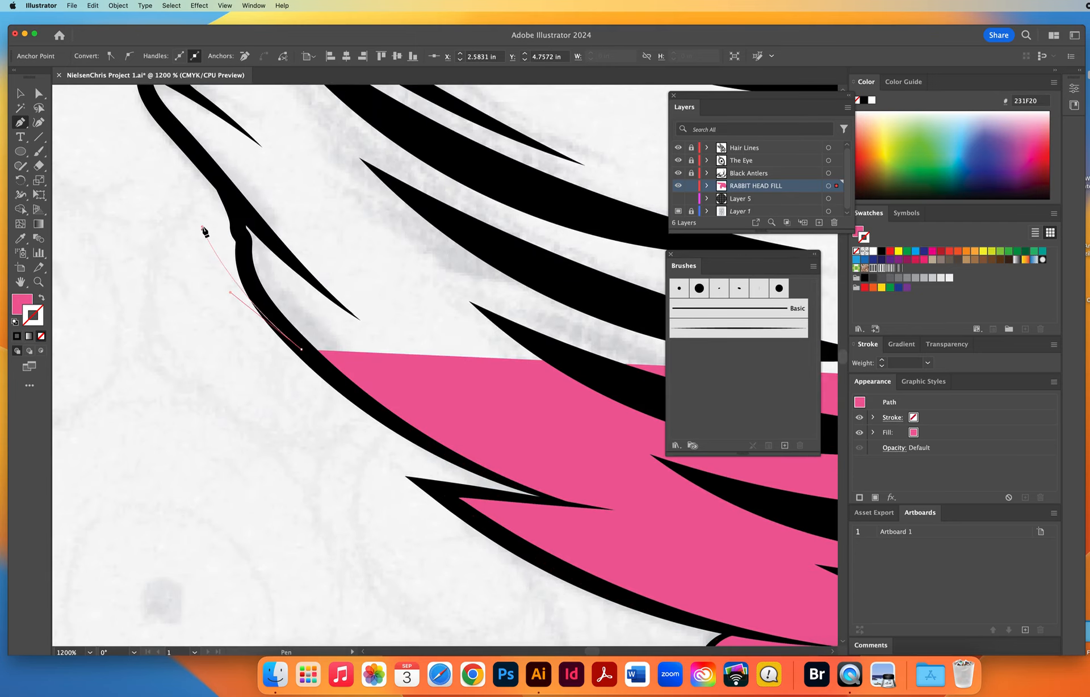
drag(203, 229, 173, 130)
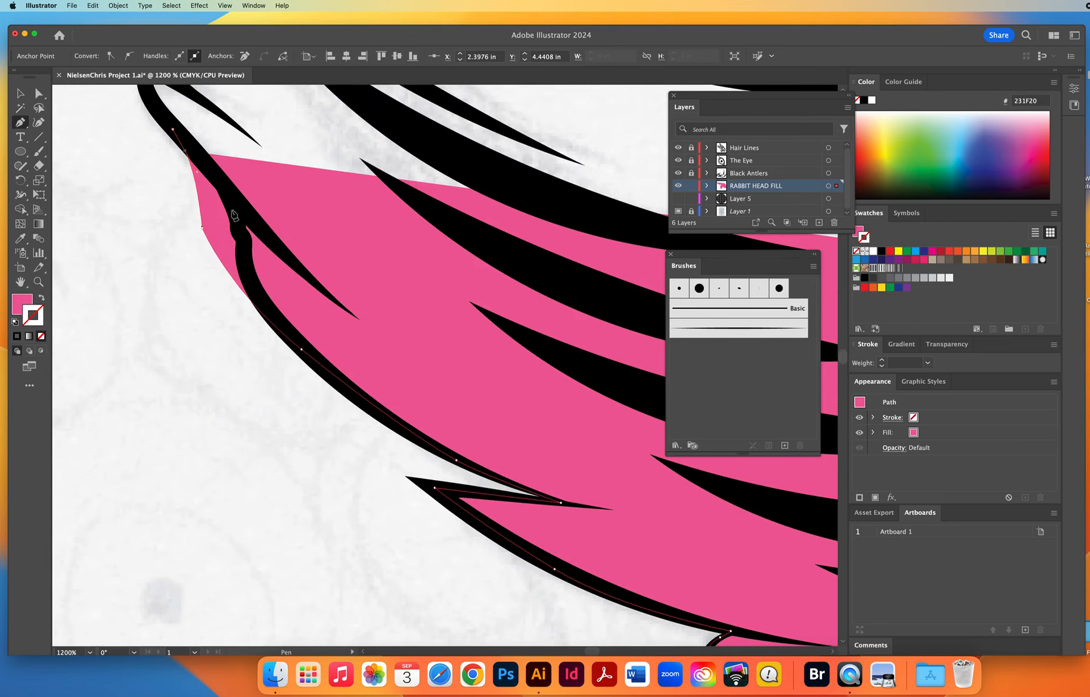
scroll(380, 506, up, 10)
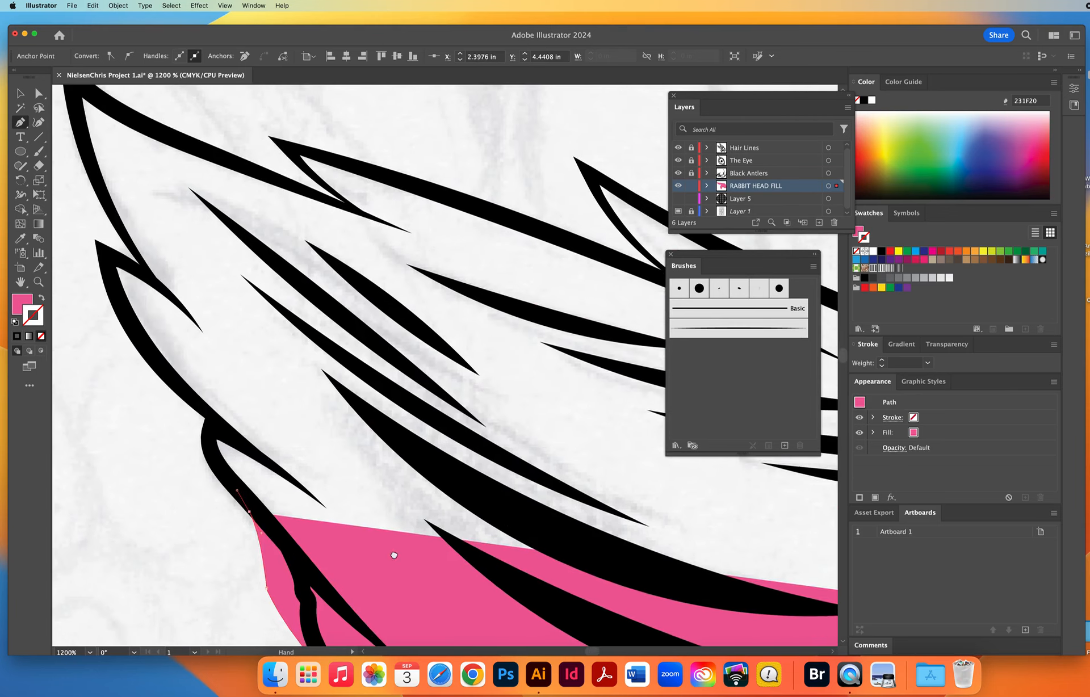
mouse_move(214, 459)
mouse_down()
mouse_move(213, 422)
mouse_move(188, 399)
mouse_move(239, 486)
mouse_move(188, 435)
mouse_move(213, 439)
mouse_up()
key(space)
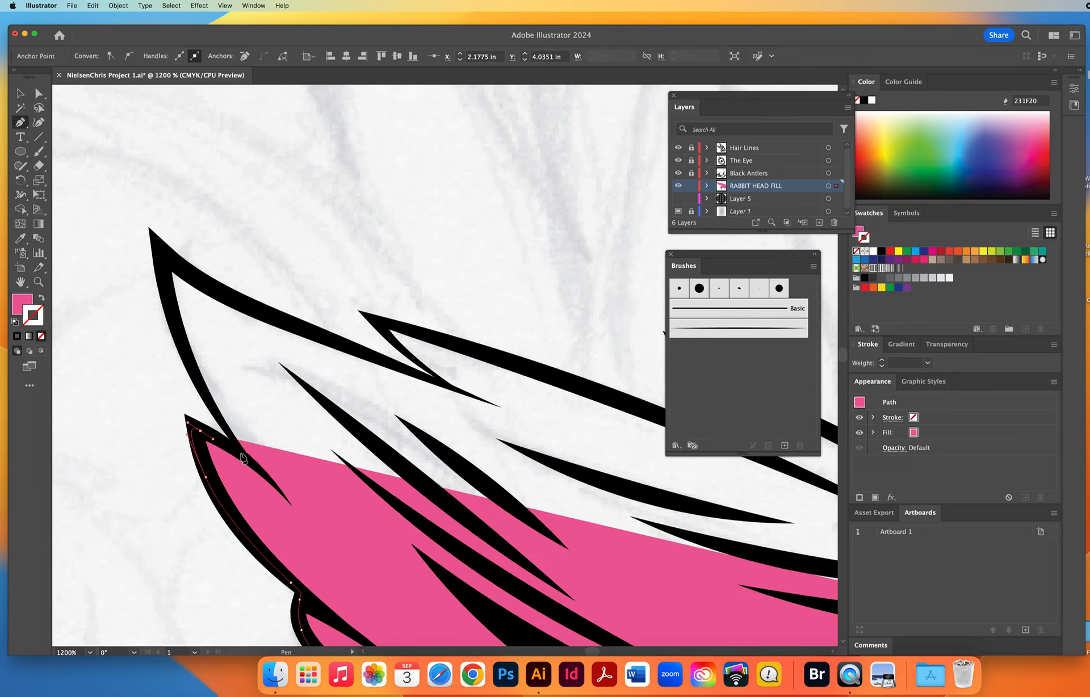
Trace the fill path from the notch around the large pointed tuft and along its upper edge to the next notch.
click(240, 453)
drag(188, 359, 169, 324)
drag(167, 257, 191, 237)
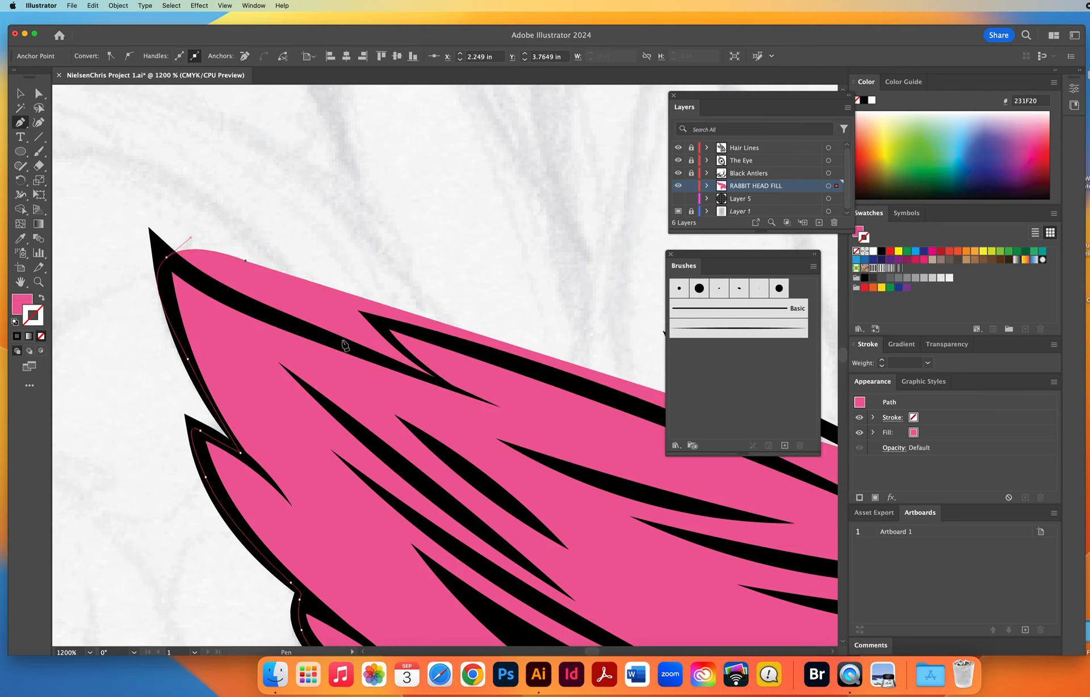
drag(352, 345, 372, 356)
drag(448, 387, 420, 372)
Trace the fill path over the next two narrow spikes along the upper hair outline.
click(390, 340)
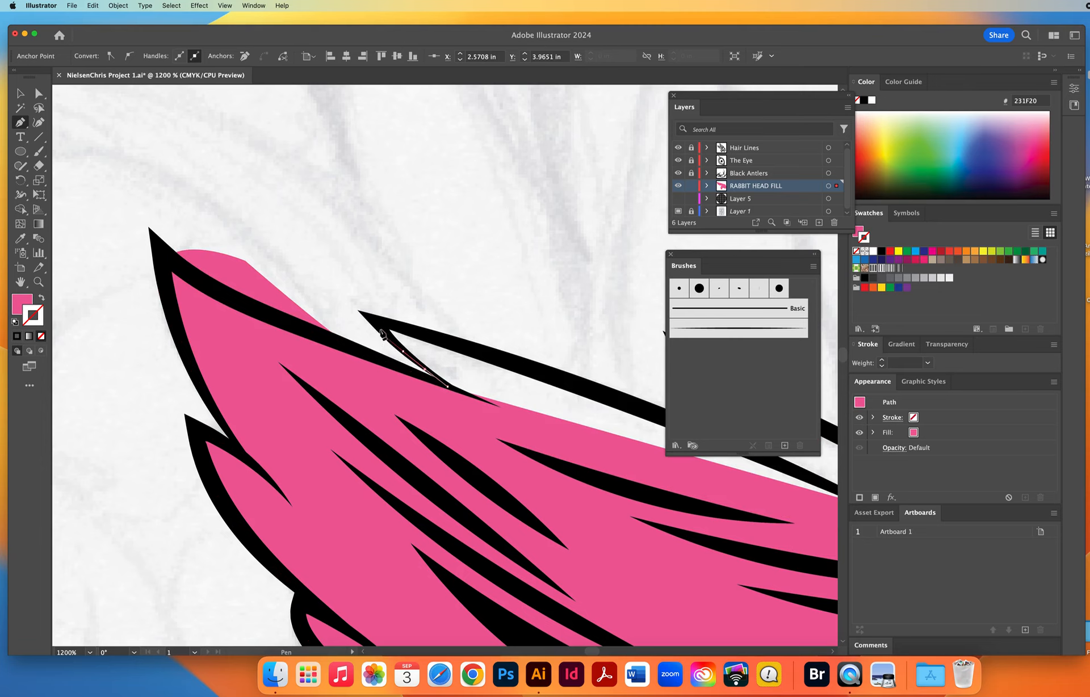
drag(396, 327, 433, 336)
drag(617, 396, 663, 413)
drag(577, 422, 164, 313)
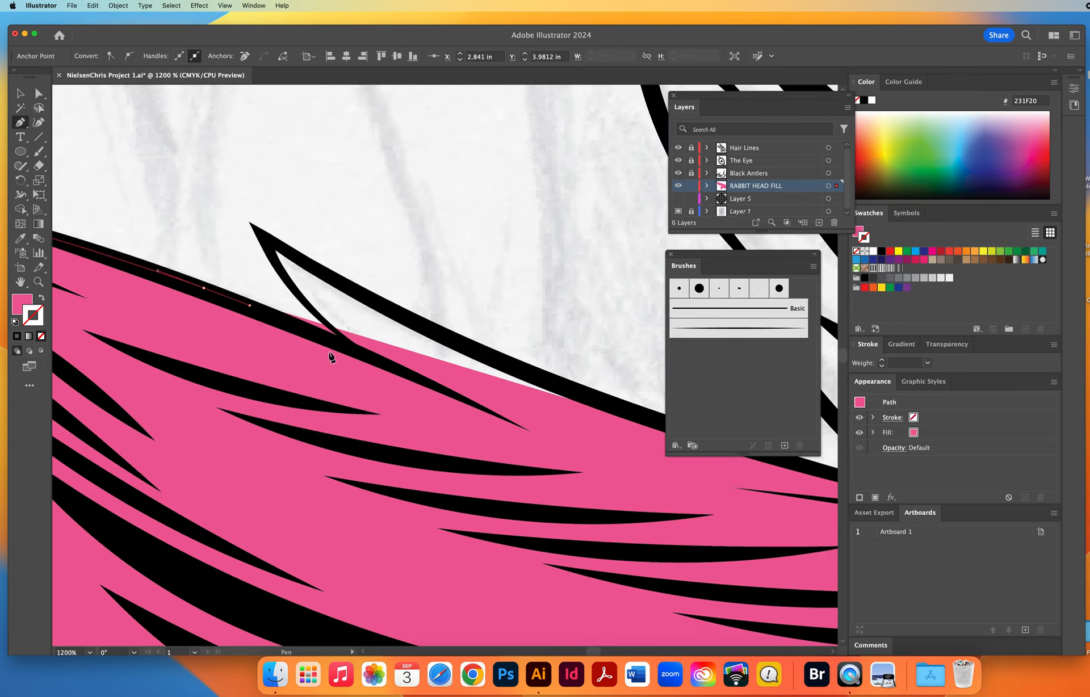
drag(340, 342, 355, 350)
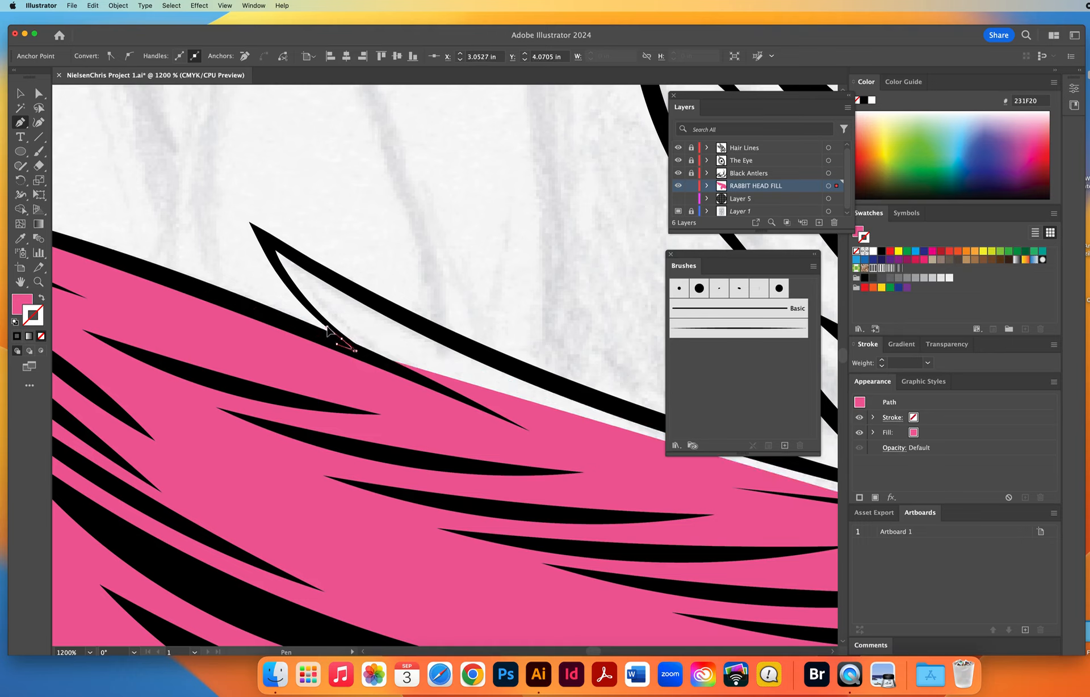
mouse_move(280, 273)
mouse_down()
mouse_move(265, 249)
mouse_move(277, 248)
mouse_up()
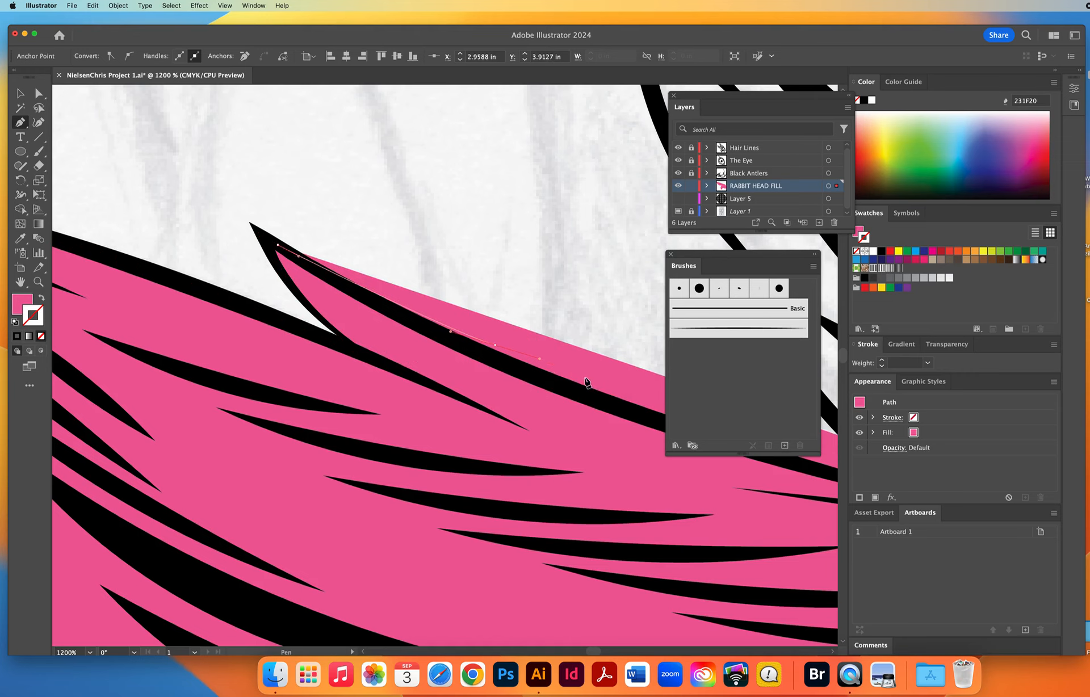
Follow the second spike's long upper edge with the fill path to its junction with the rising tuft.
click(610, 386)
drag(480, 424, 265, 402)
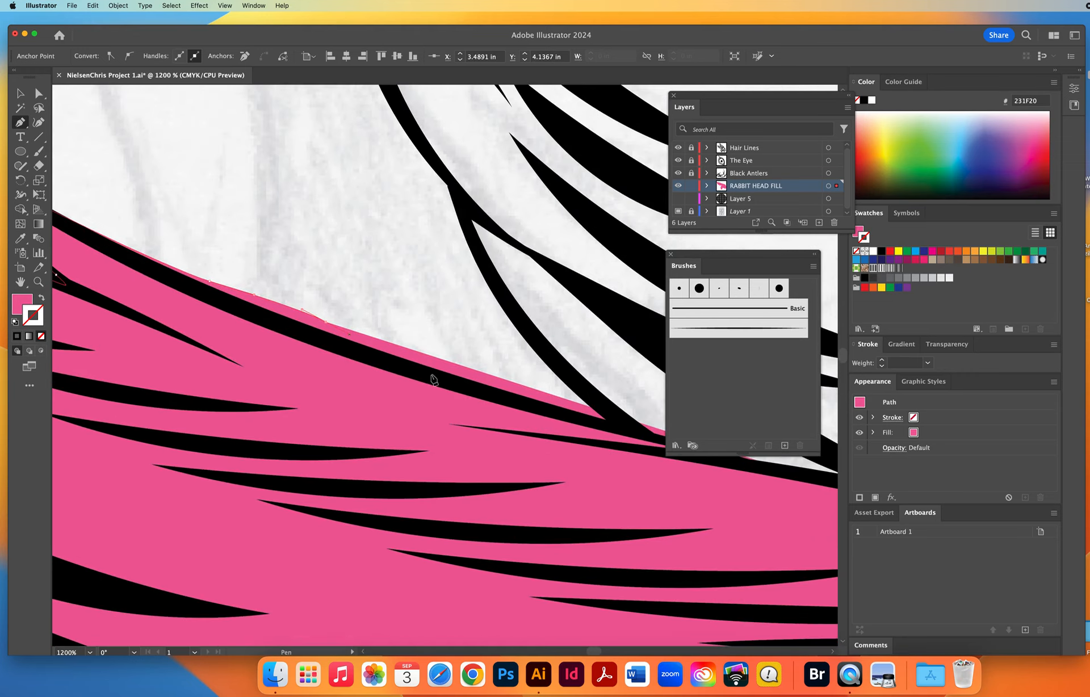
drag(441, 376, 484, 387)
click(627, 431)
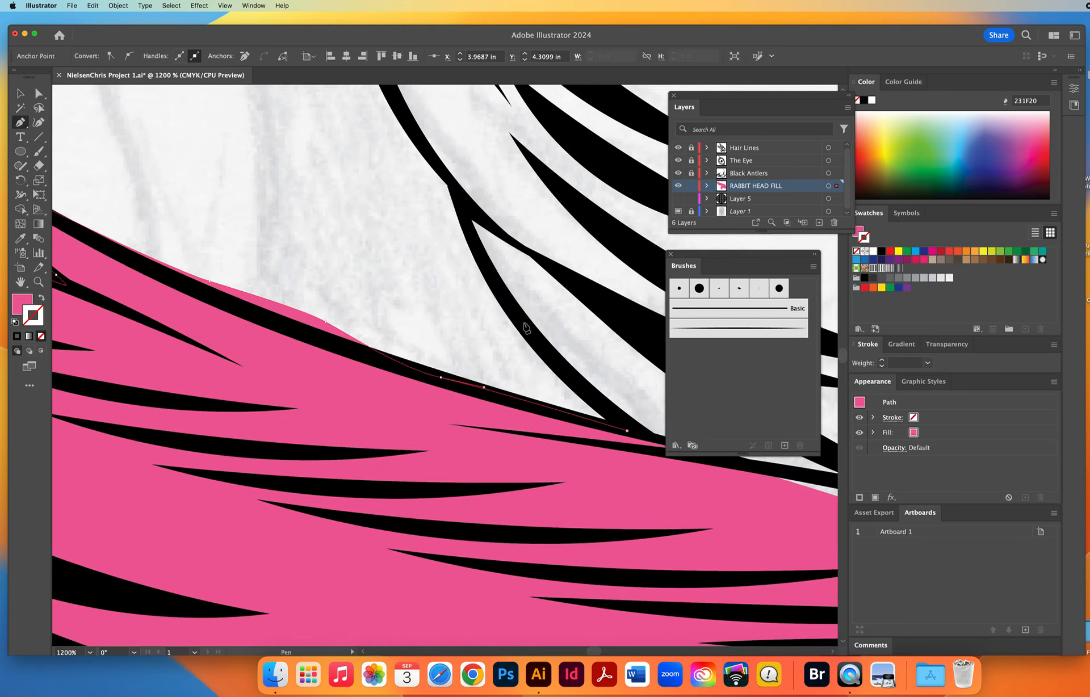
Trace the fill path up the rising tuft's outer edge and around the spikes along it.
drag(520, 319, 488, 281)
drag(460, 208, 421, 150)
drag(396, 190, 257, 593)
drag(244, 426, 278, 370)
click(223, 334)
click(310, 394)
drag(244, 298, 204, 241)
drag(150, 113, 203, 436)
Trace the fill path up the tall pointed tuft, around its tip, and down the opposite edge.
drag(197, 299, 283, 365)
drag(256, 302, 246, 261)
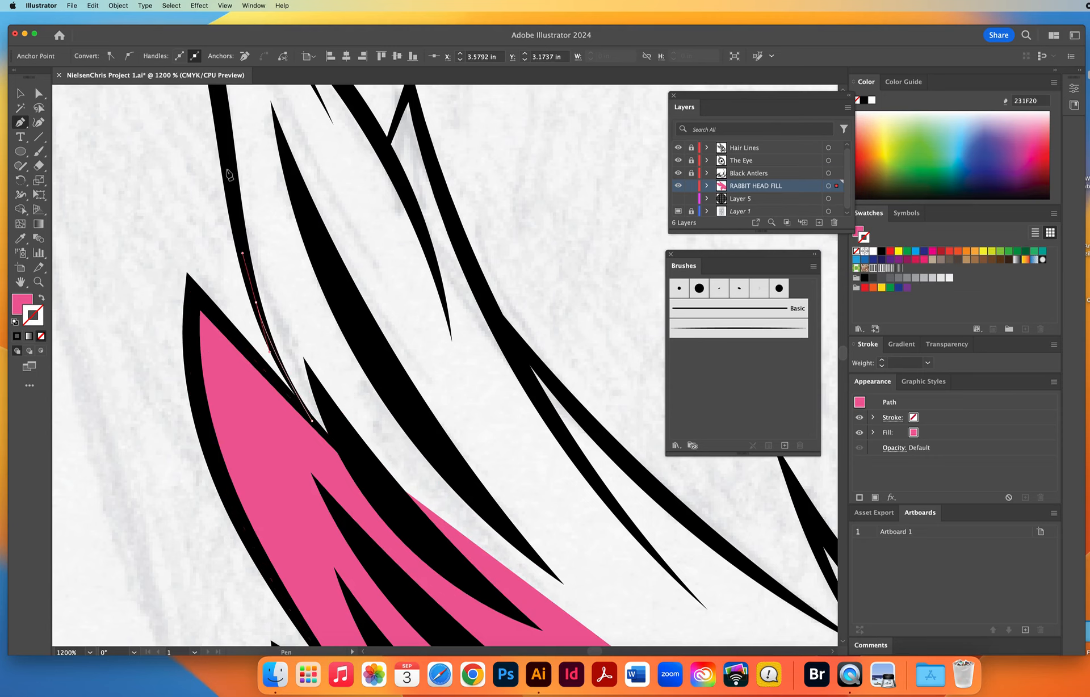
click(222, 119)
drag(222, 117, 239, 317)
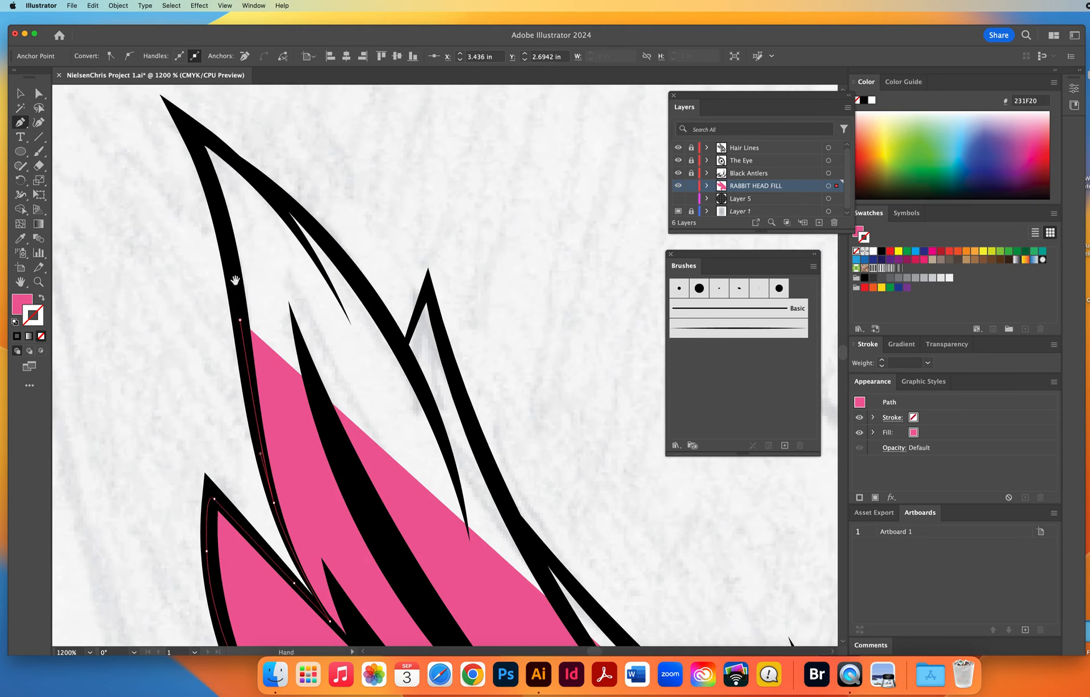
drag(206, 173, 242, 166)
drag(371, 299, 404, 351)
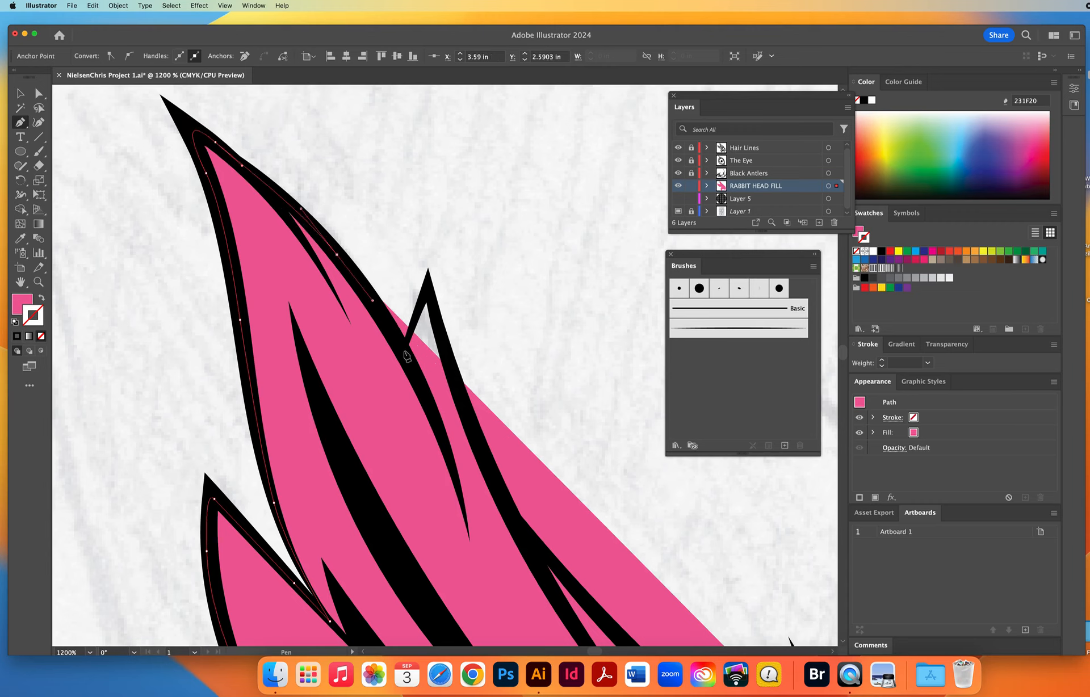
Carry the fill path over the small spike beside the tall tuft and down its long outer edge.
drag(428, 287, 480, 443)
drag(527, 533, 557, 567)
scroll(260, 327, down, 10)
scroll(261, 326, right, 10)
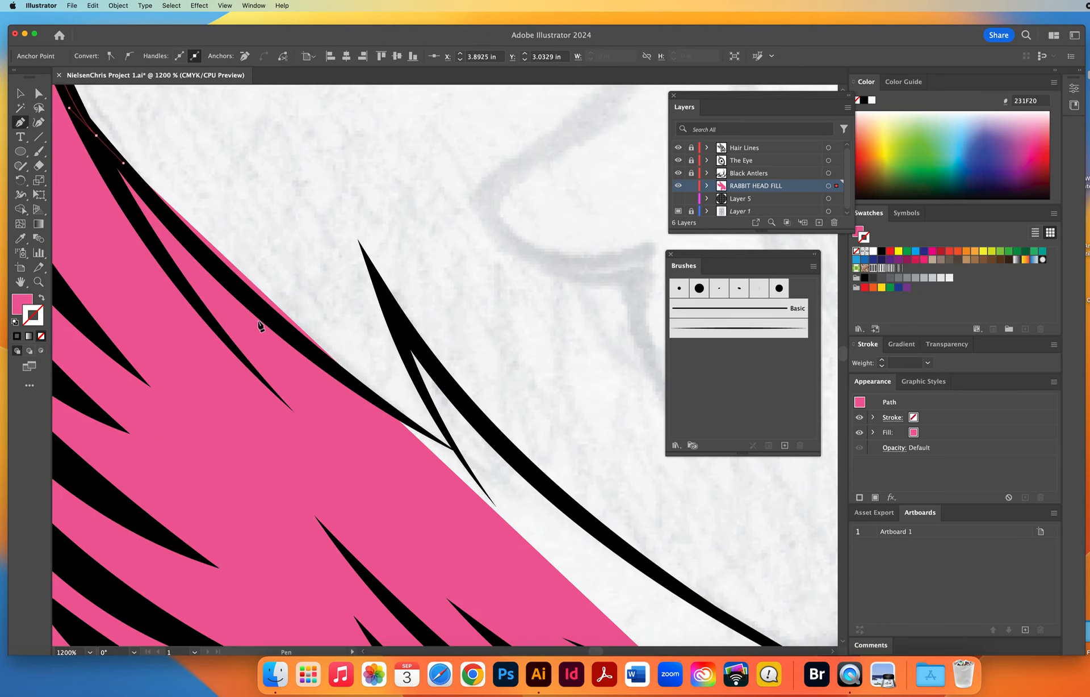
Trace the fill path down the long outer edge to the next junction and around the thin spike beyond it.
drag(272, 320, 334, 371)
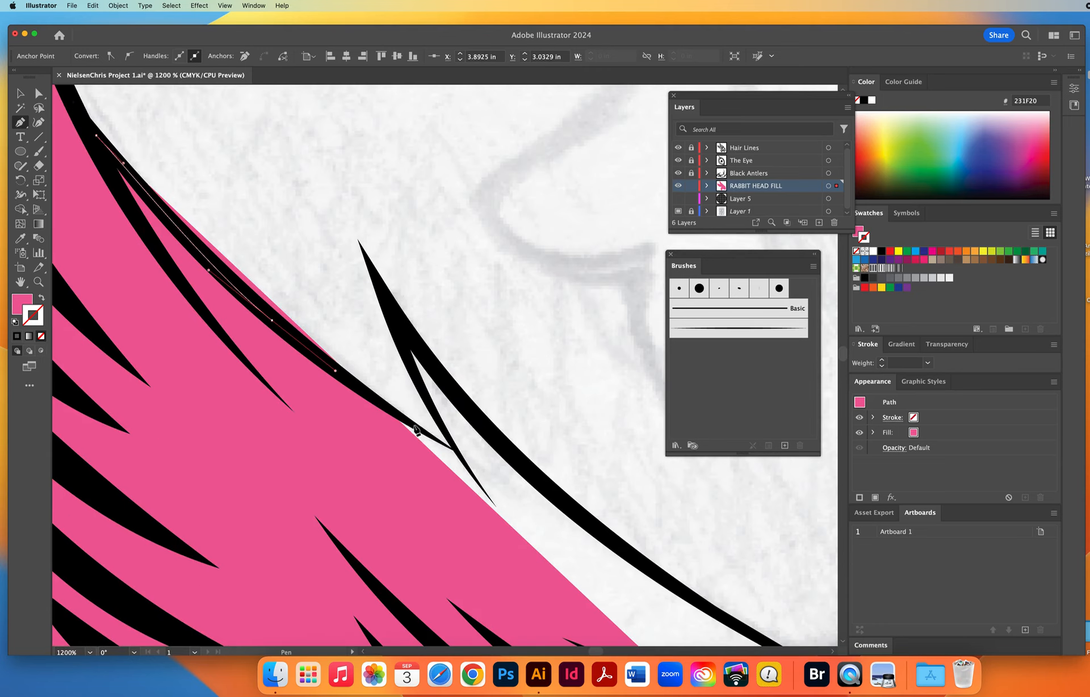
drag(418, 429, 425, 435)
click(456, 450)
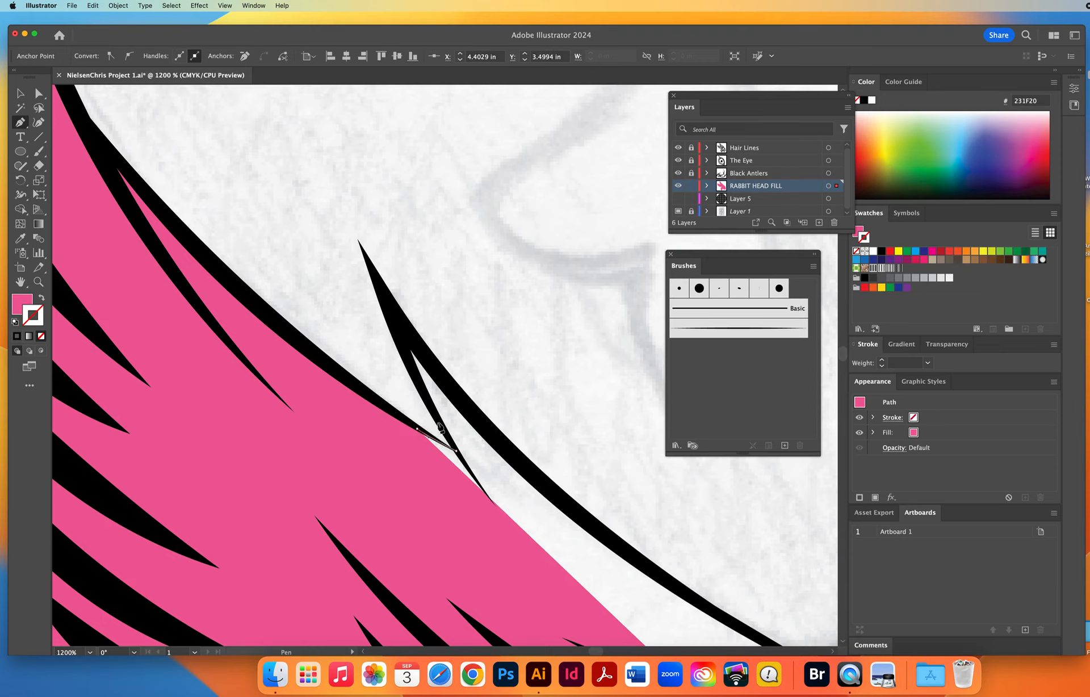
drag(403, 347, 387, 317)
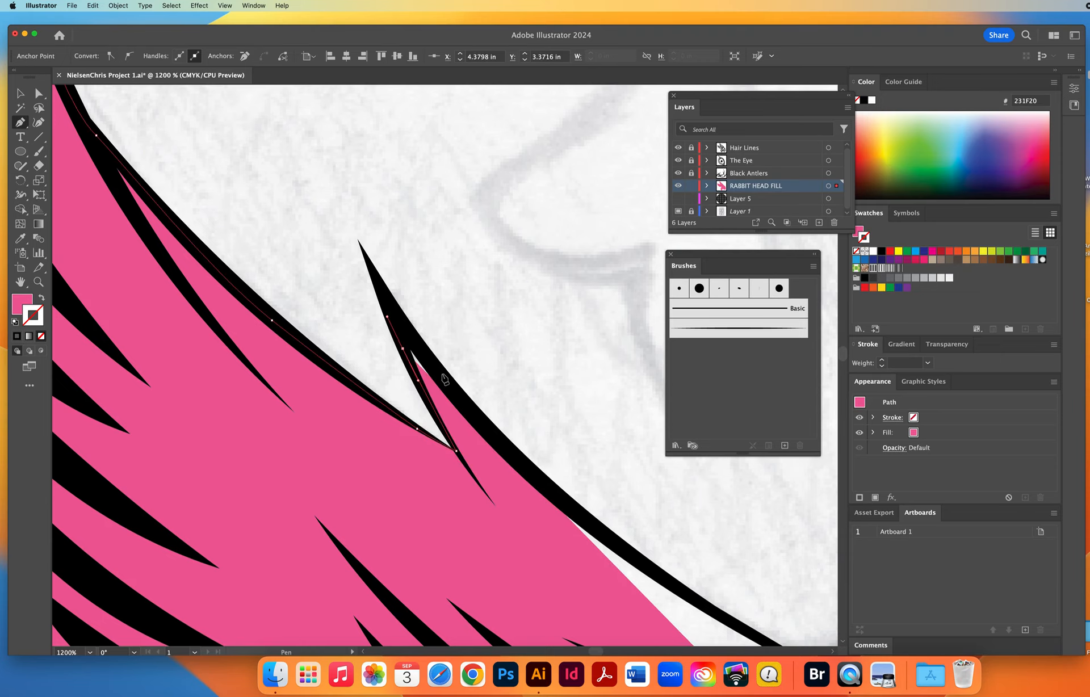
drag(441, 373, 82, 185)
key(space)
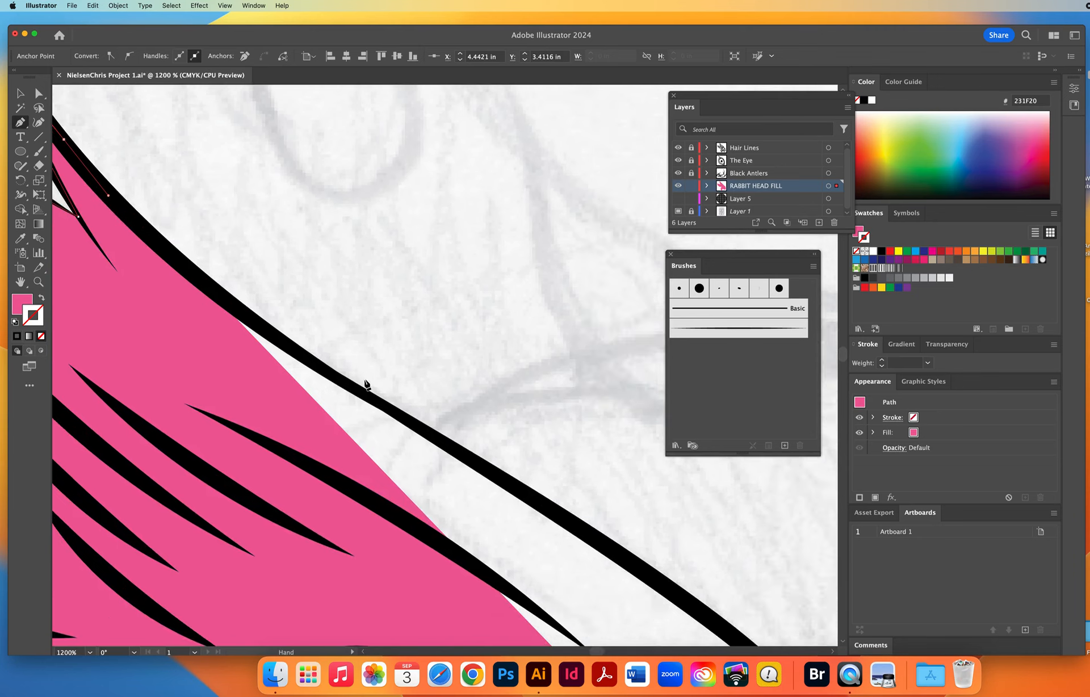
Follow the ear's long outline with curved anchor points down toward the antler base.
drag(341, 381, 460, 447)
drag(631, 560, 677, 592)
key(space)
drag(675, 591, 183, 151)
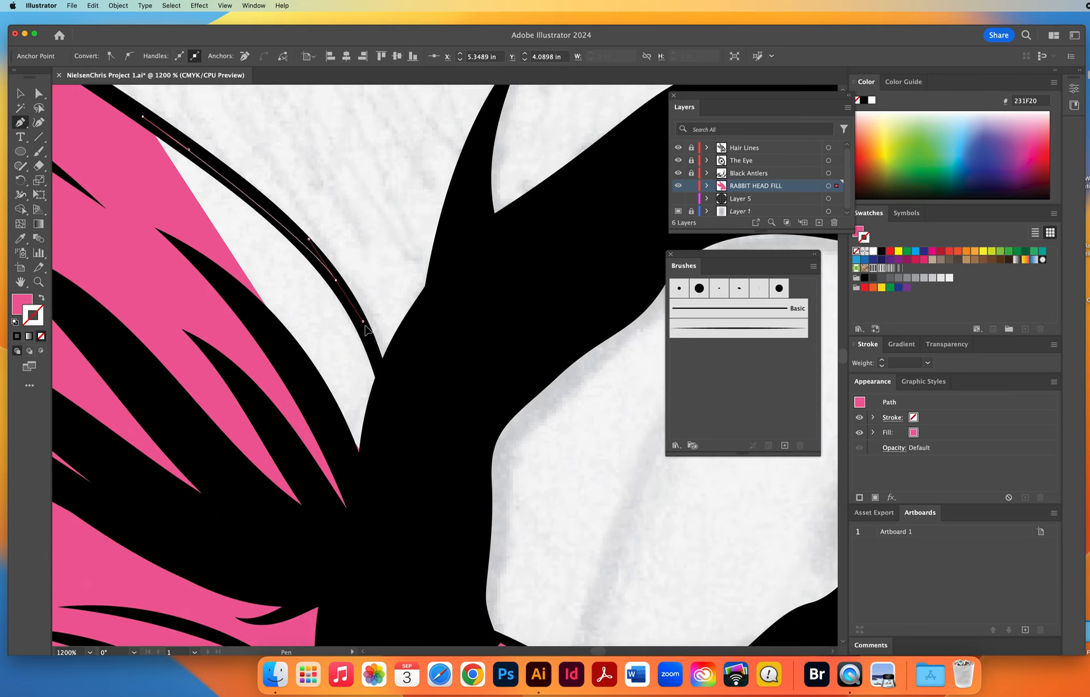
Run the fill path beneath the black antler base and close the shape at its starting anchor on the forehead.
drag(378, 359, 388, 417)
click(399, 528)
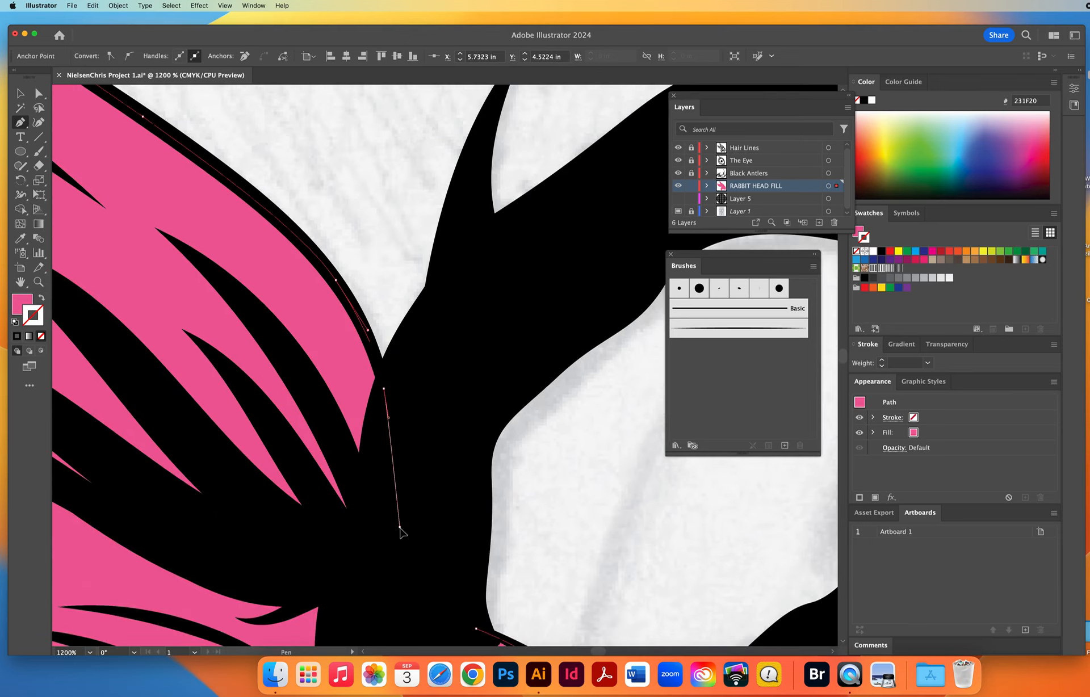
click(428, 603)
key(space)
drag(459, 608, 214, 324)
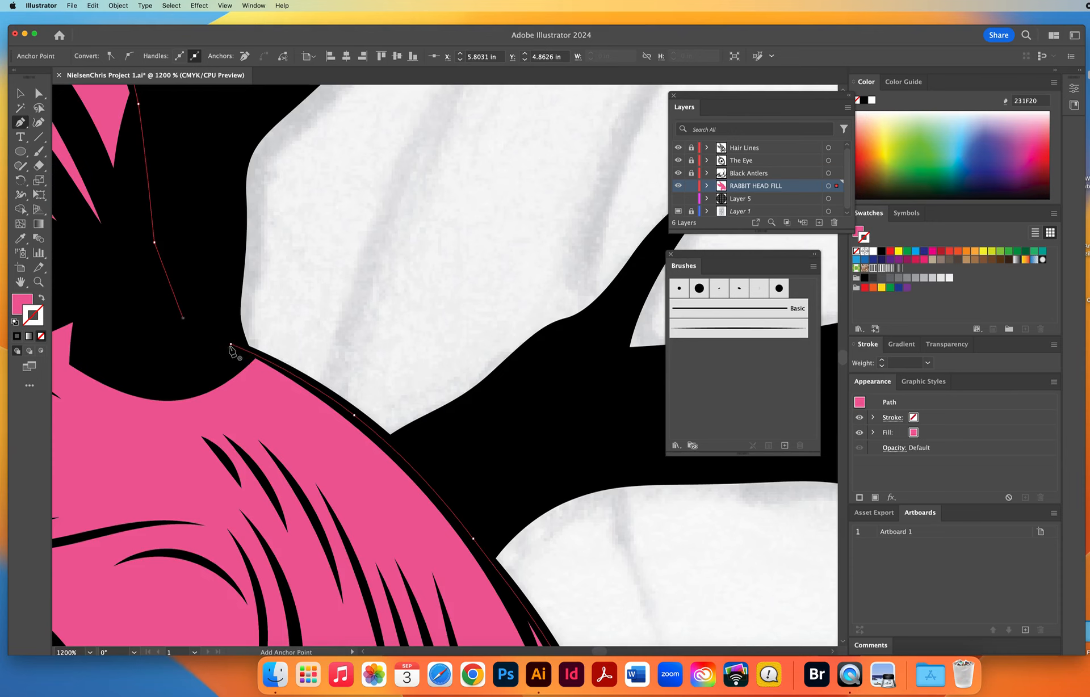
click(230, 343)
Deselect the completed pink rabbit head fill.
key(super+space)
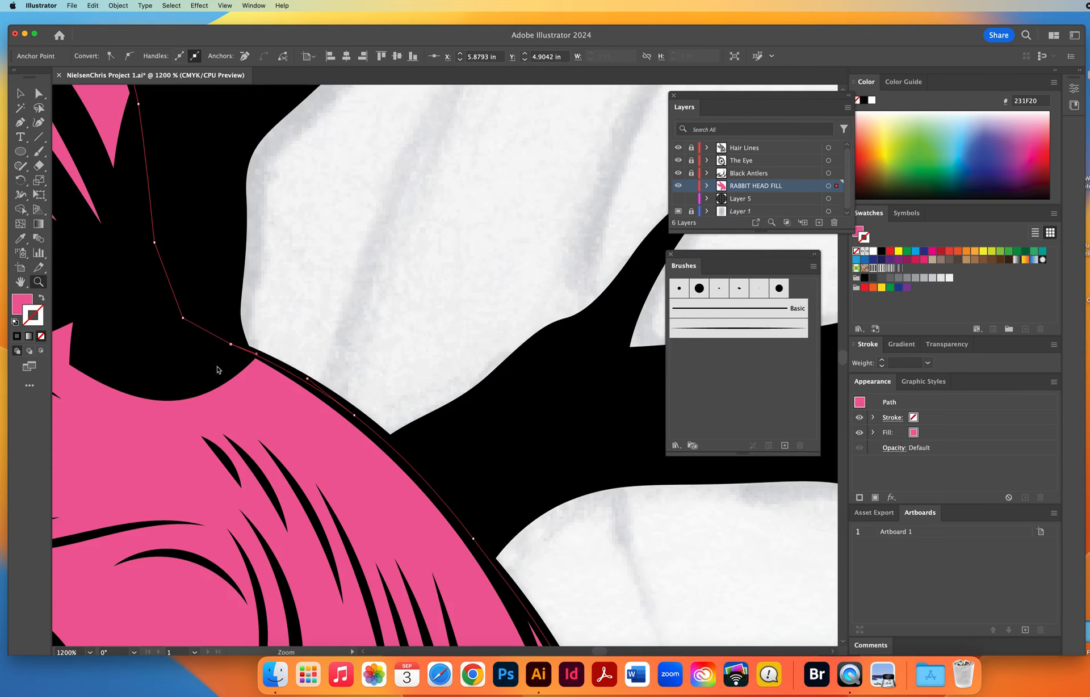
alt+click(401, 385)
alt+click(401, 385)
alt+click(402, 384)
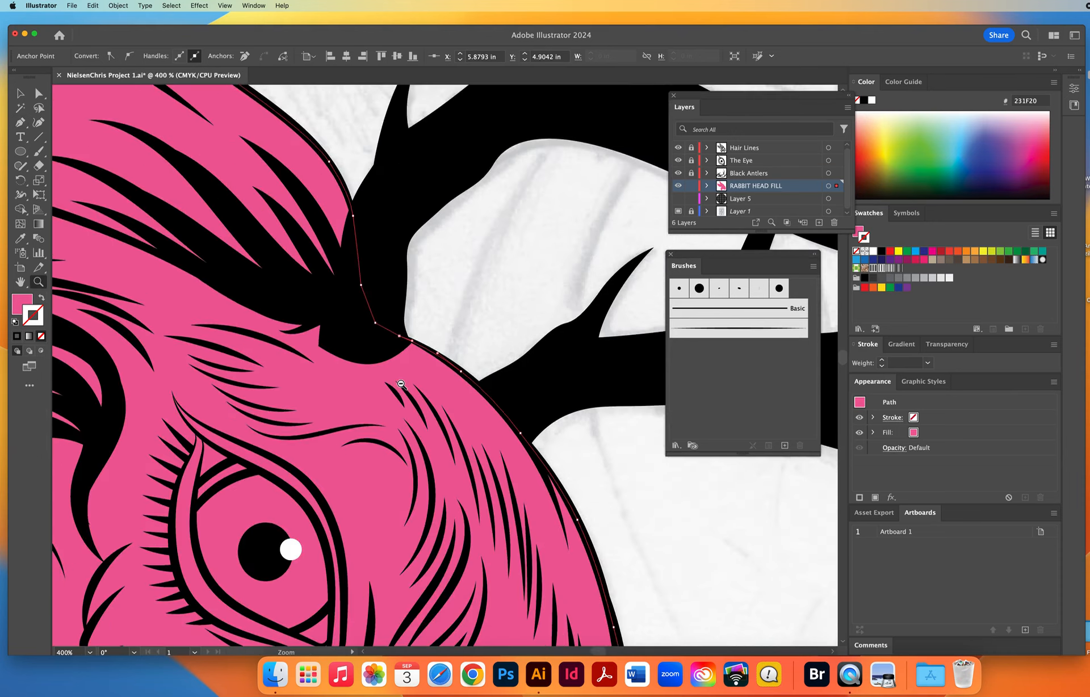
alt+click(401, 385)
alt+click(401, 385)
alt+click(401, 385)
alt+click(401, 385)
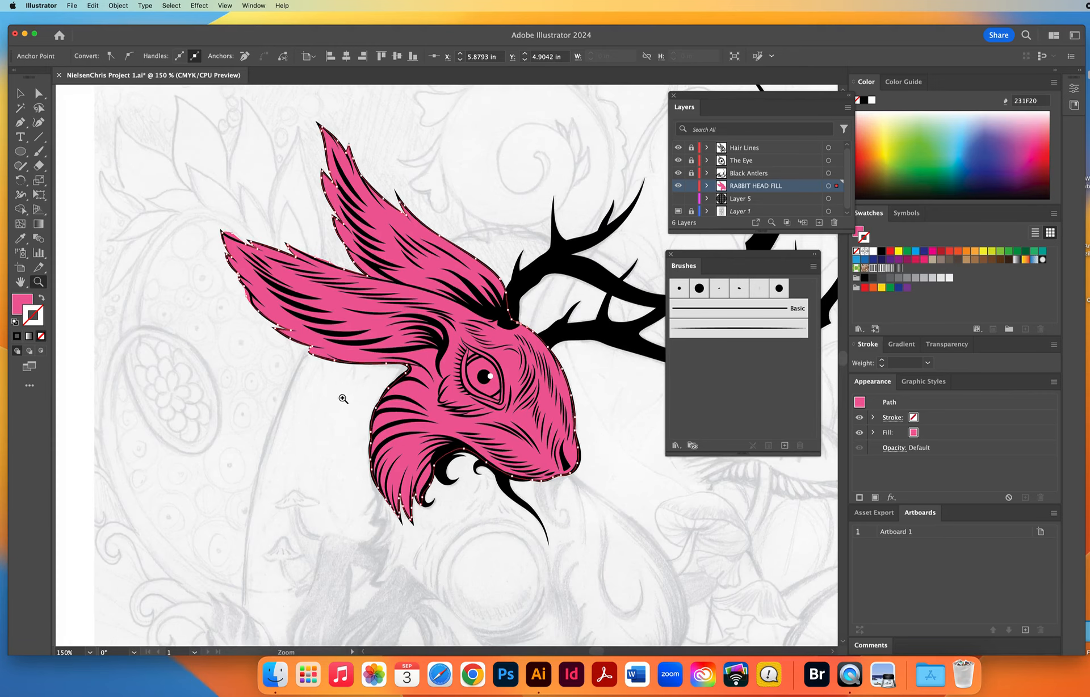
super+click(317, 408)
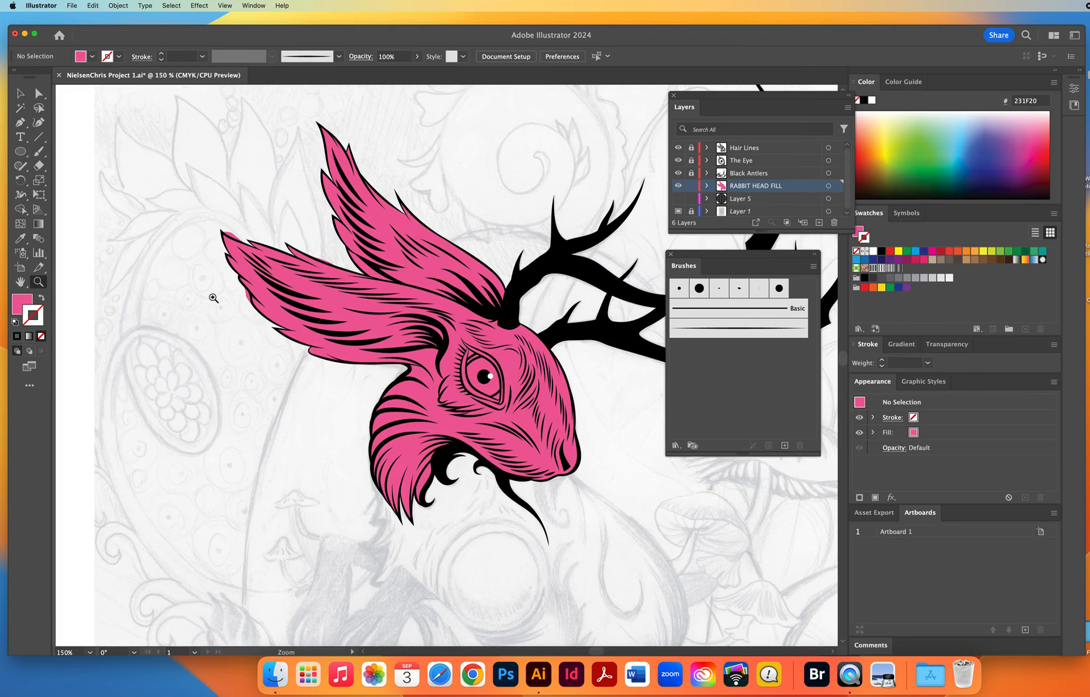
Select the pink fill and erase the part spilling past the outline on the lower ear's underside.
drag(284, 320, 287, 326)
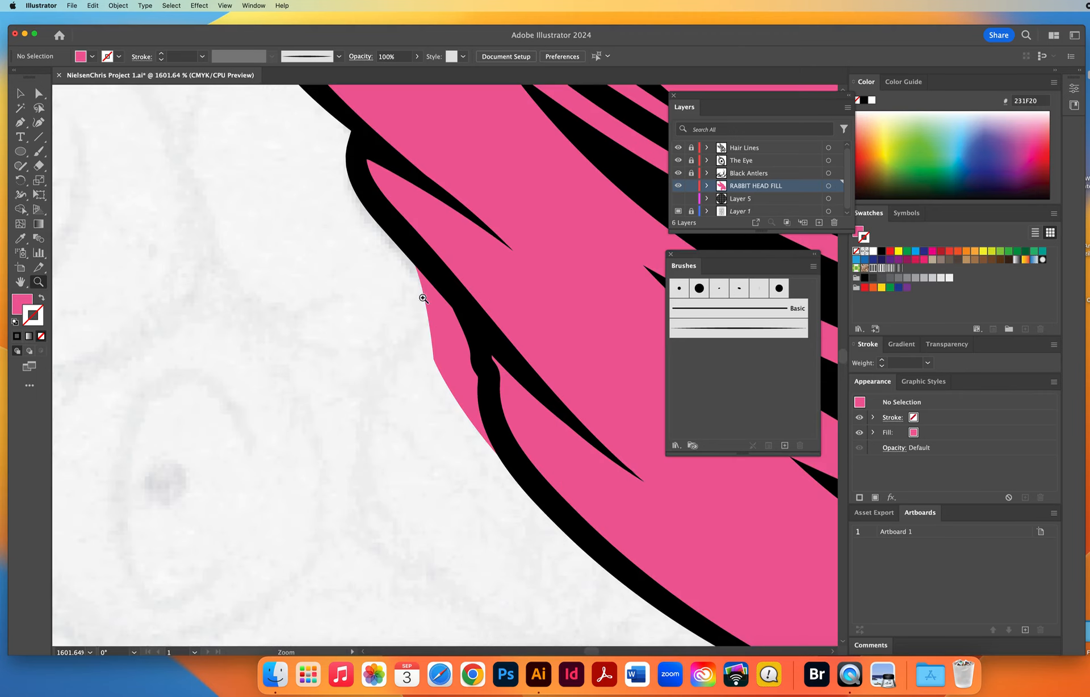
click(19, 94)
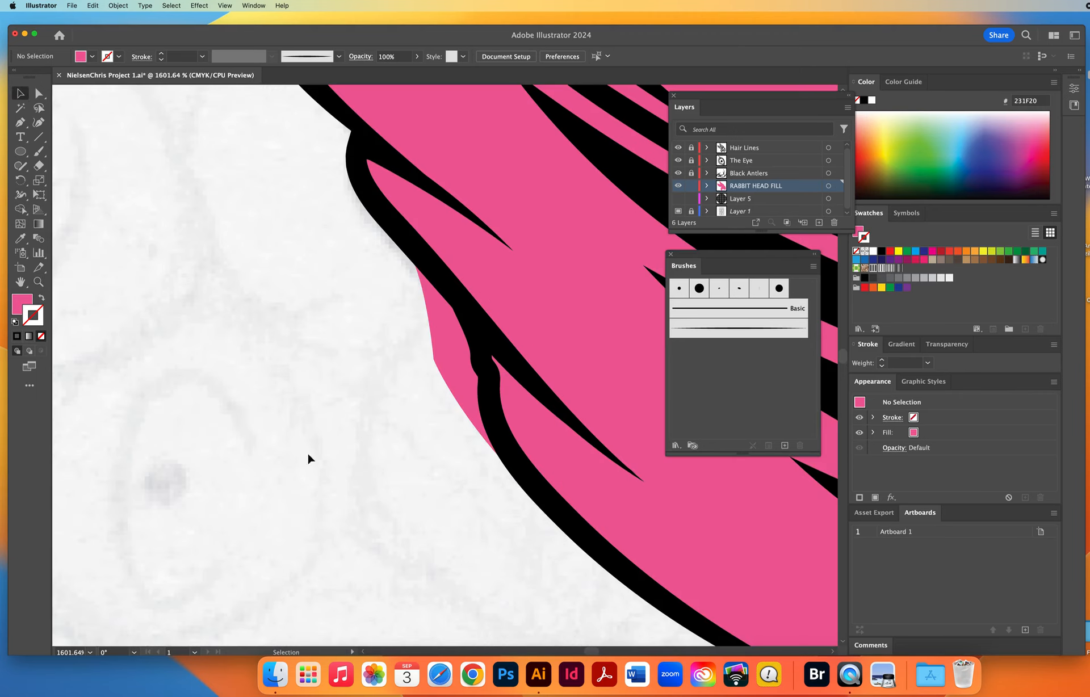
click(432, 340)
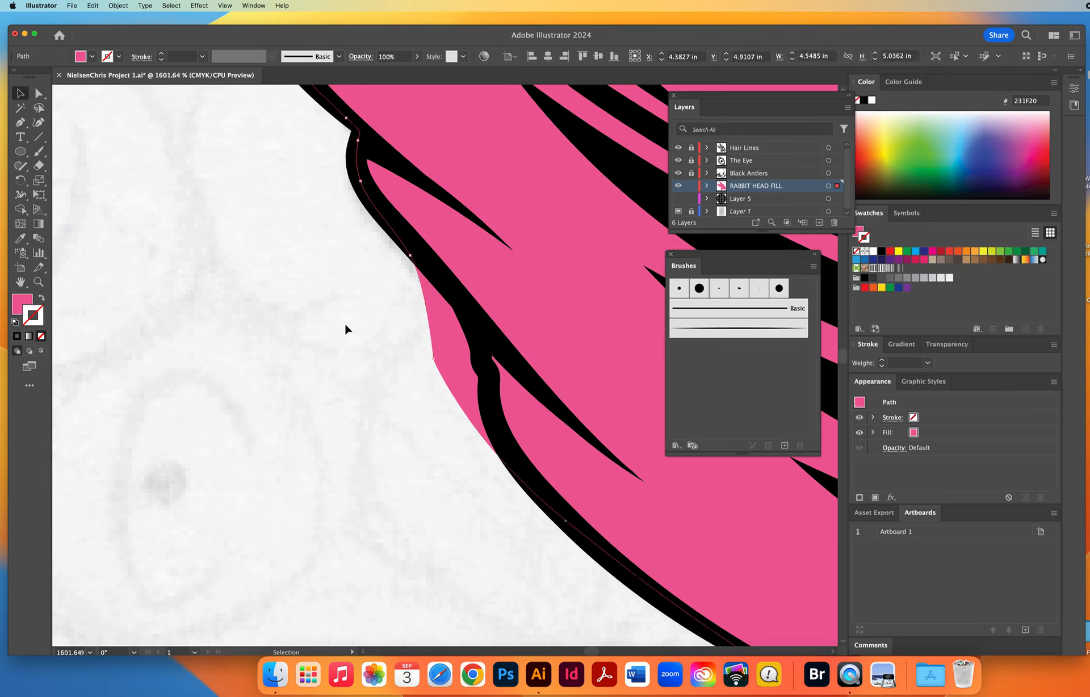
key(shift+e)
mouse_move(391, 260)
mouse_down()
mouse_move(461, 352)
mouse_move(485, 474)
mouse_move(431, 370)
mouse_move(420, 322)
mouse_up()
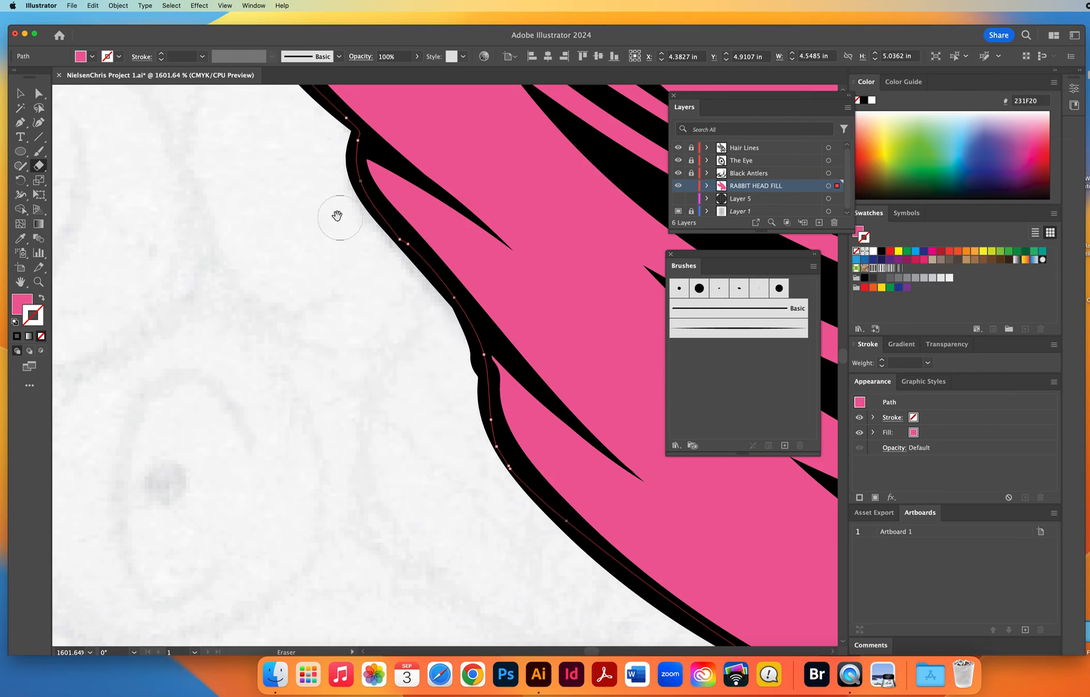
Erase the pink overflow outside the outline around the lower ear's pointed tip.
drag(388, 464, 404, 604)
drag(327, 245, 353, 413)
drag(255, 281, 299, 436)
mouse_move(296, 261)
mouse_down()
mouse_move(377, 314)
mouse_move(519, 376)
mouse_move(338, 255)
mouse_move(348, 251)
mouse_up()
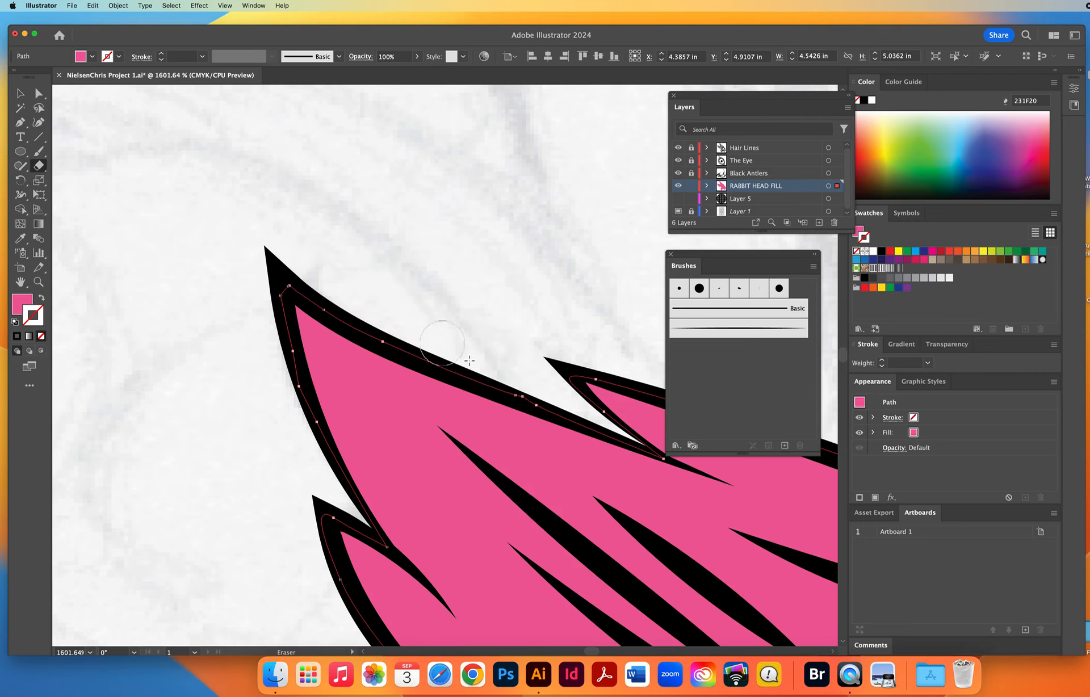
Erase the pink overflow outside the outline along the lower ear's upper edge, past the third spike.
key(space)
drag(518, 393, 178, 284)
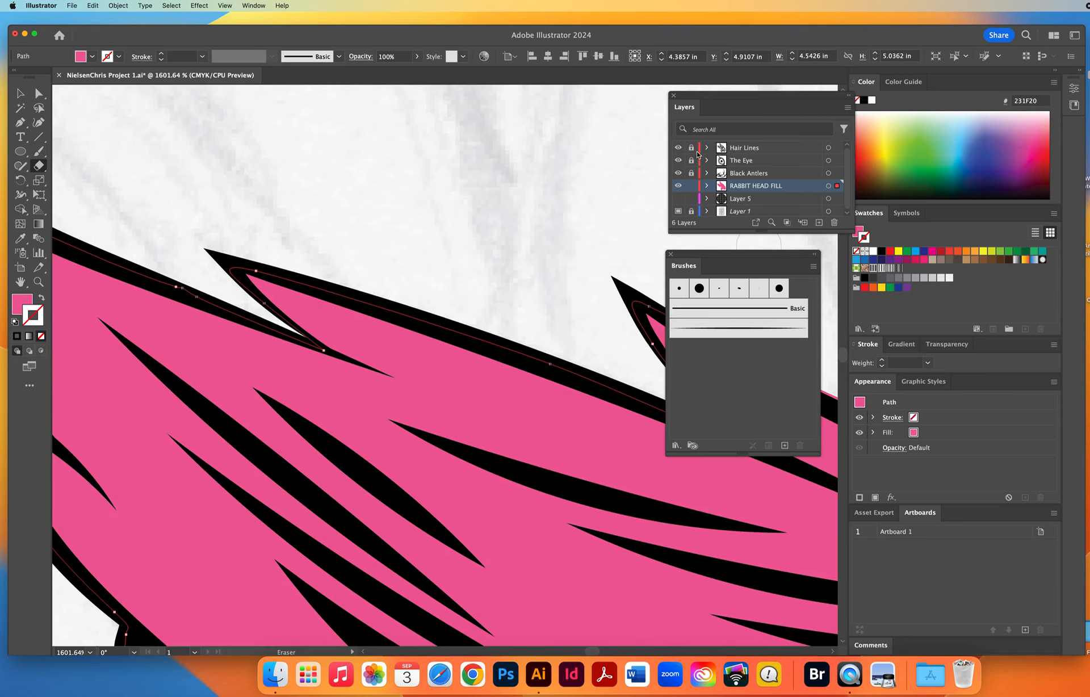
key(space)
drag(492, 333, 92, 246)
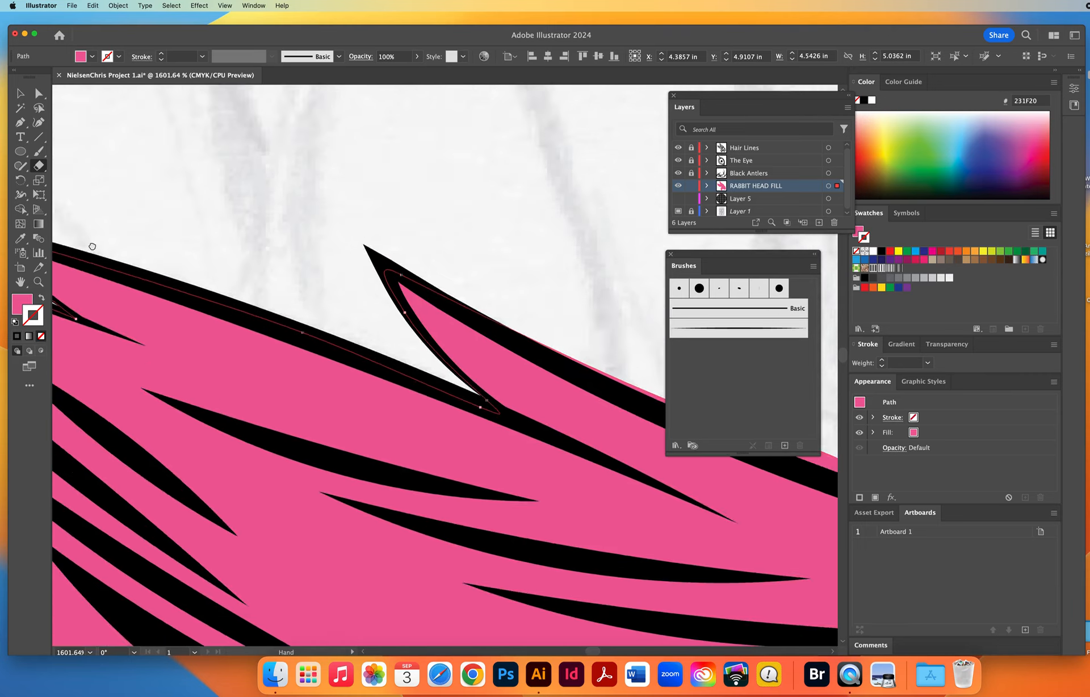
mouse_move(267, 302)
mouse_down()
mouse_move(202, 231)
mouse_move(45, 232)
mouse_up()
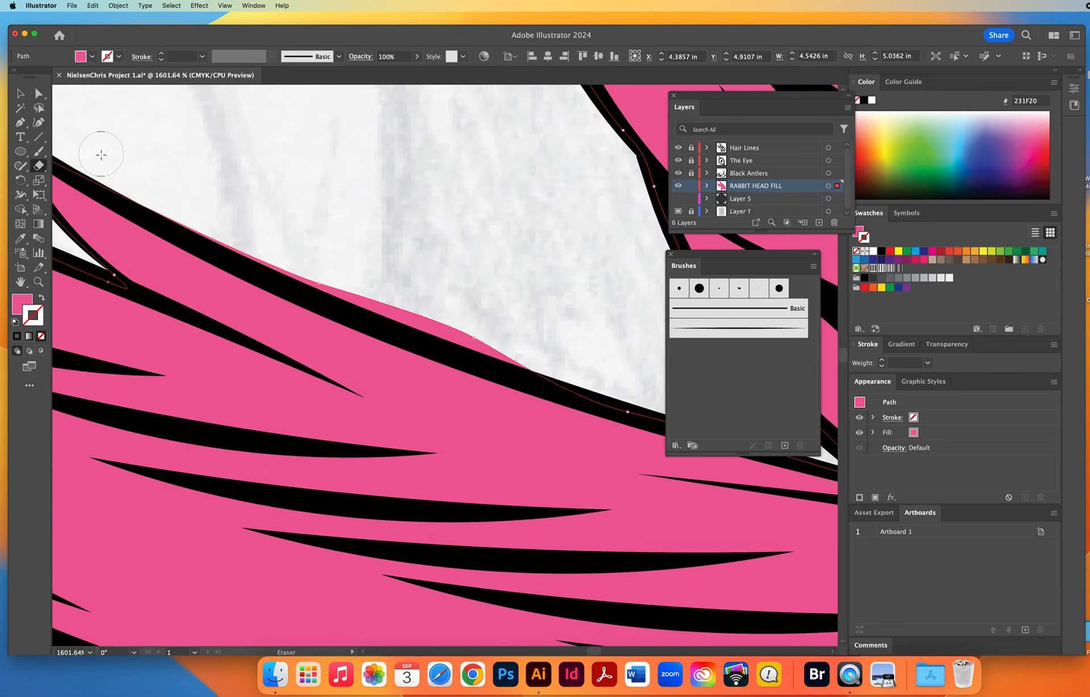
mouse_move(108, 168)
mouse_down()
mouse_move(298, 267)
mouse_move(600, 372)
mouse_move(305, 284)
mouse_move(417, 552)
mouse_up()
key(space)
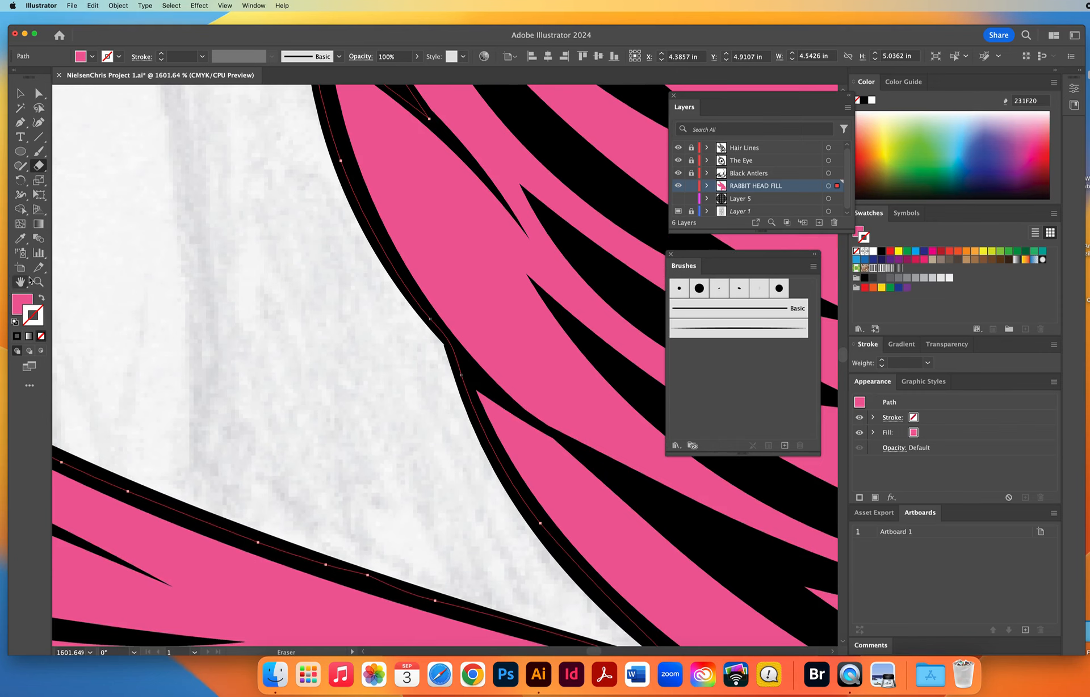
Deselect the cleaned-up fill and hide the RABBIT HEAD FILL layer.
key(super+alt+space)
alt+click(422, 338)
alt+click(421, 341)
alt+click(420, 342)
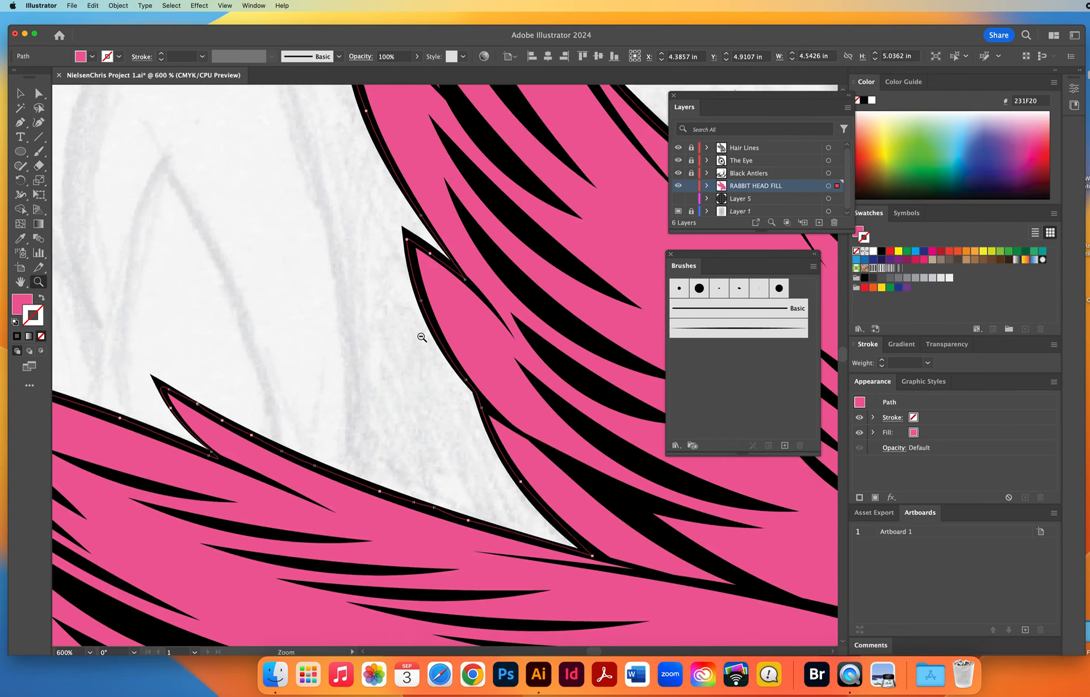
alt+click(422, 337)
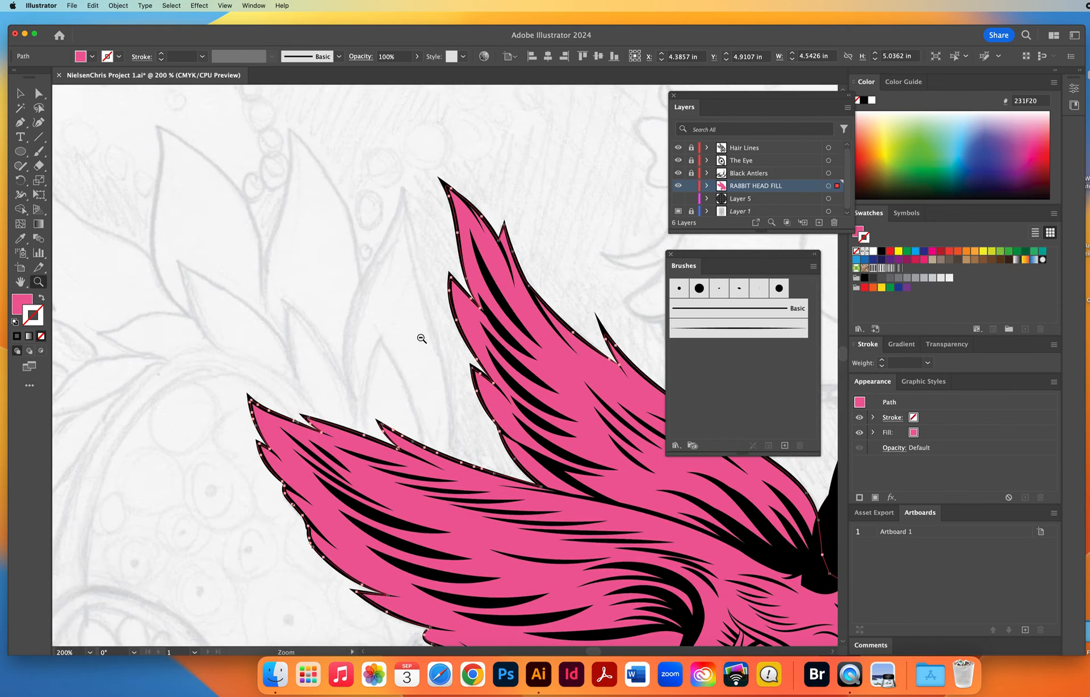
alt+click(421, 339)
alt+click(421, 338)
click(417, 407)
drag(418, 406, 258, 217)
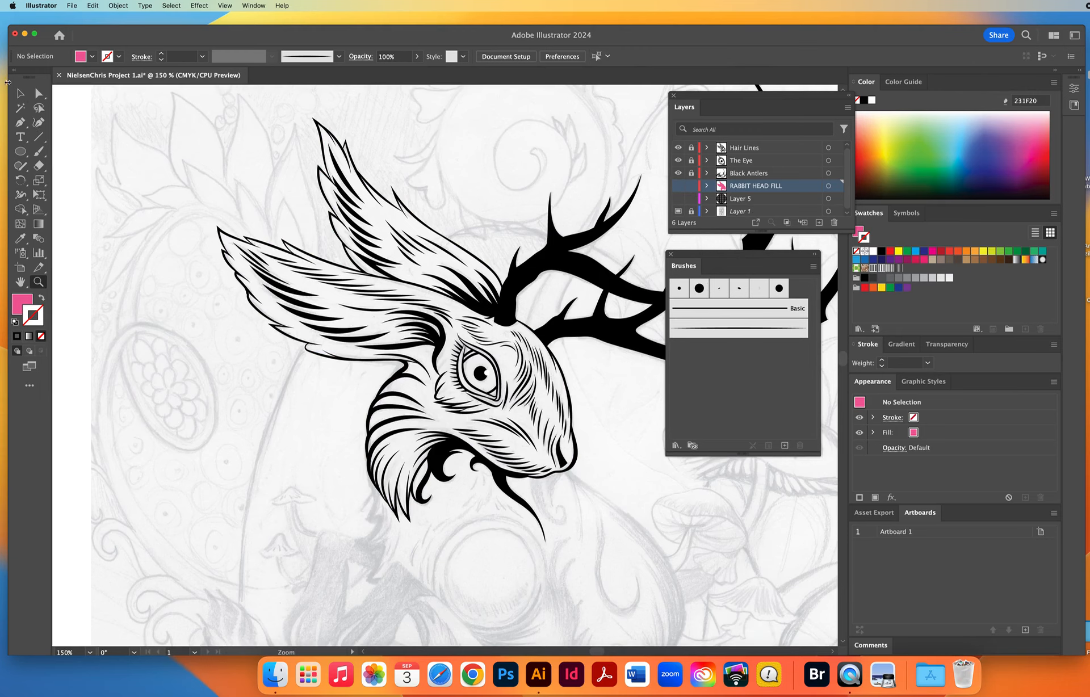
Step through the line art layers and show Layer 5 with the striped circle.
click(20, 92)
click(756, 148)
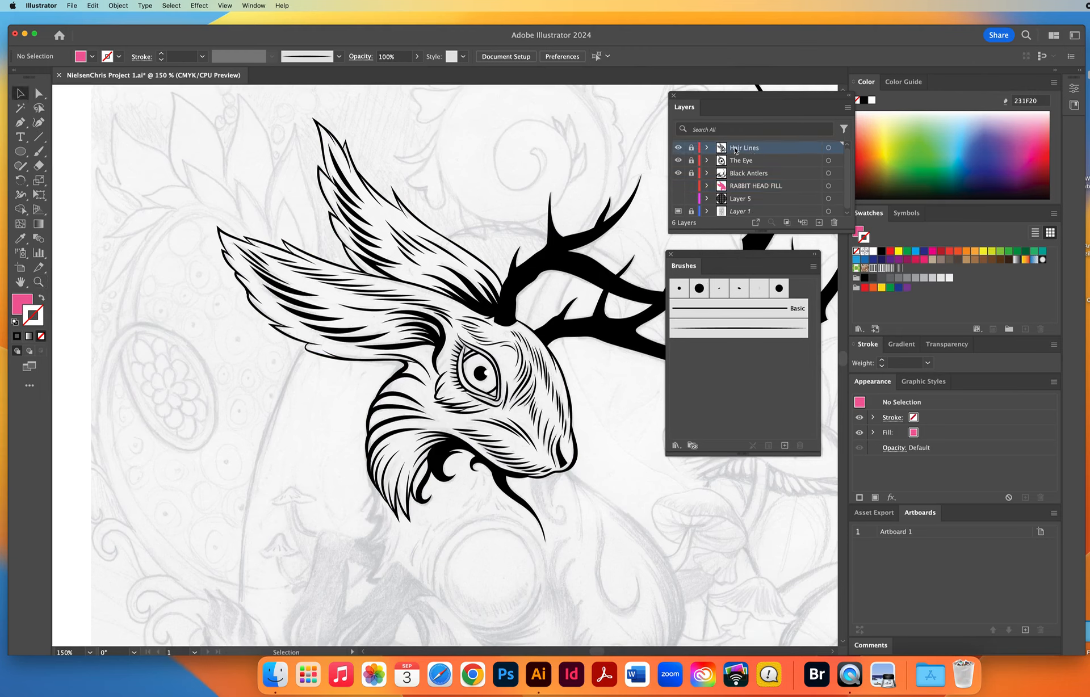
click(743, 162)
click(741, 179)
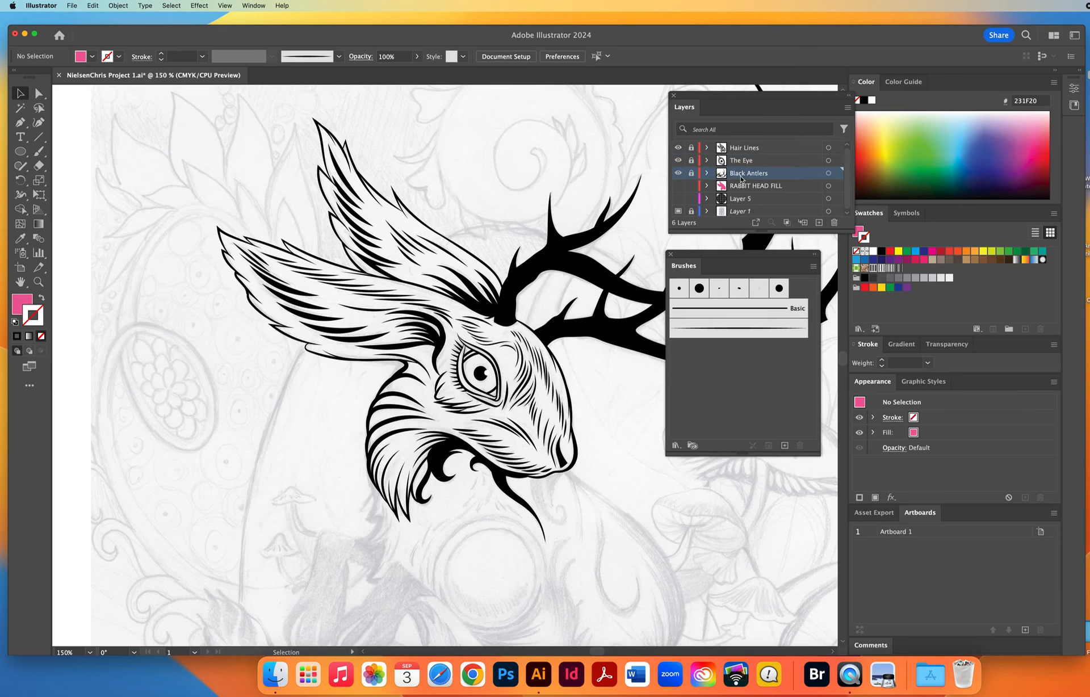
click(738, 203)
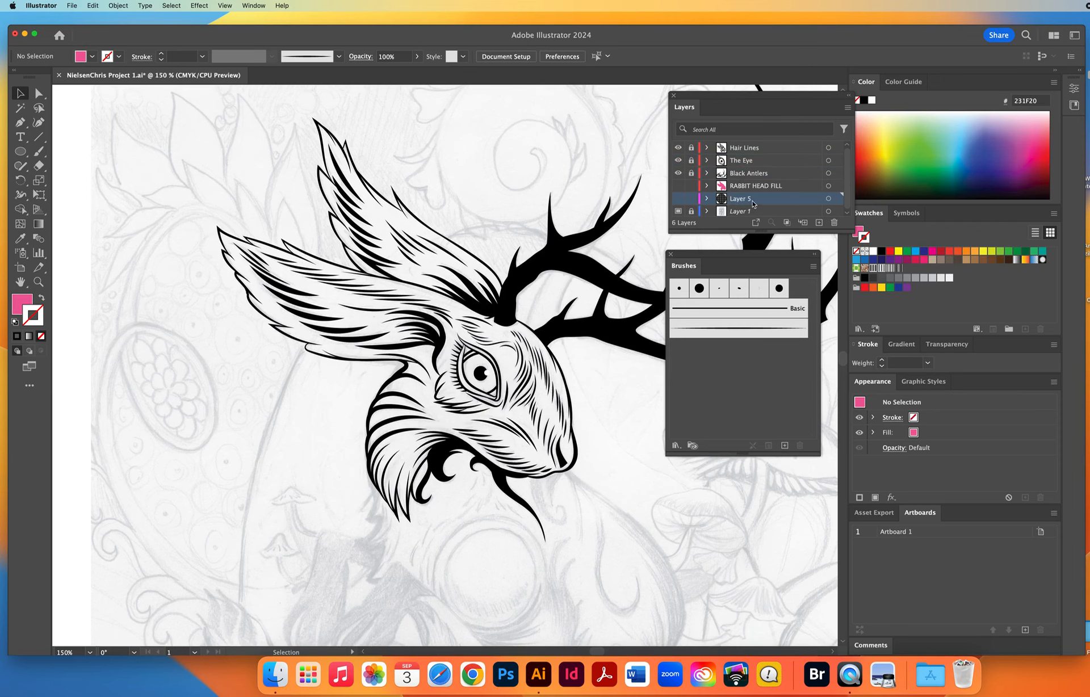
click(678, 199)
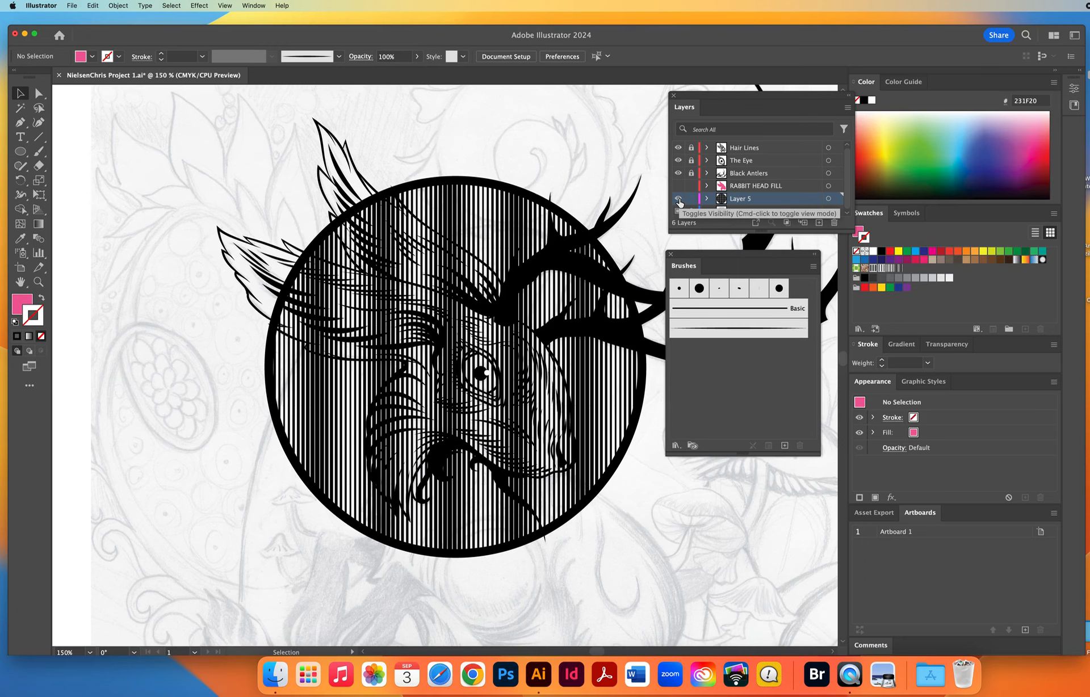
Check the layer stacking order and make the RABBIT HEAD FILL layer visible above the striped circle.
click(744, 149)
click(735, 175)
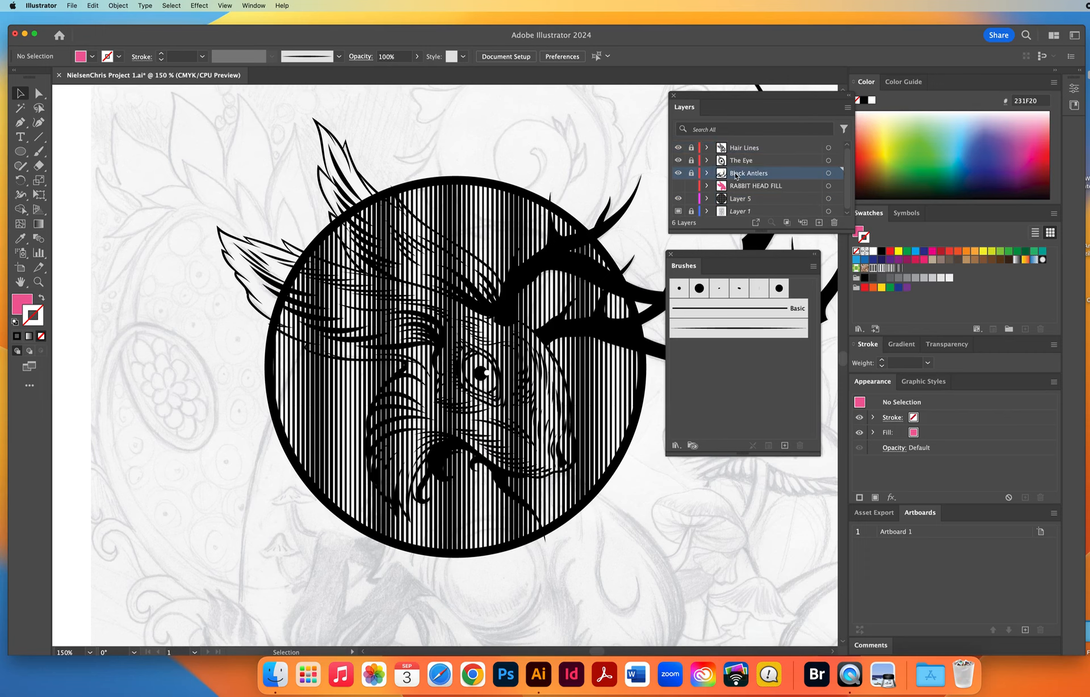
click(740, 201)
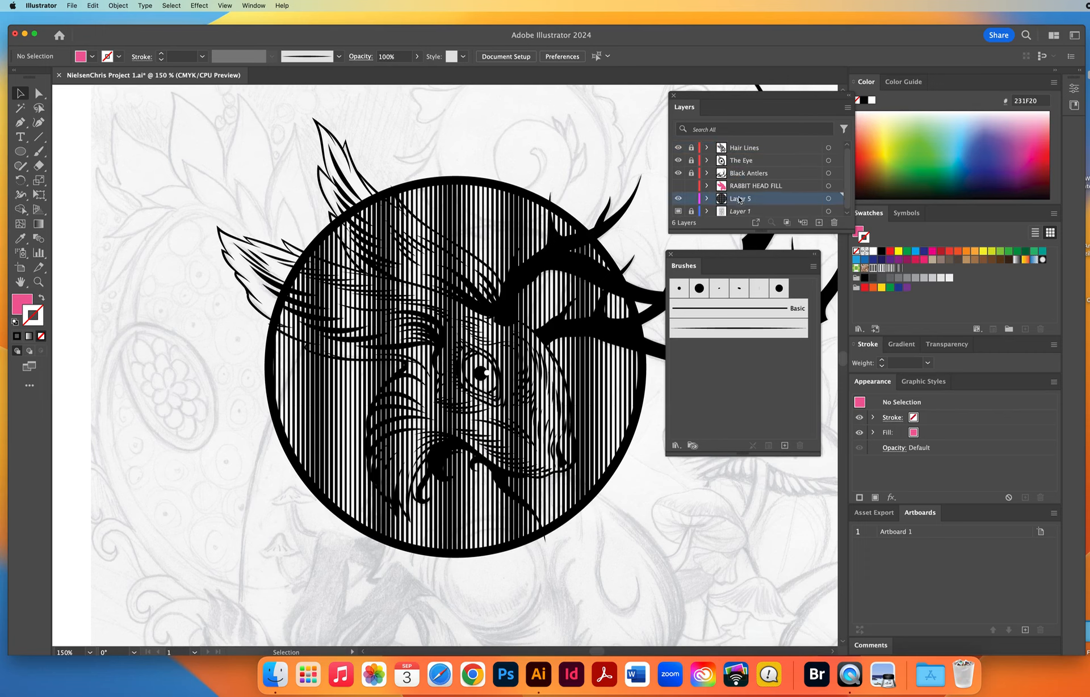
click(738, 191)
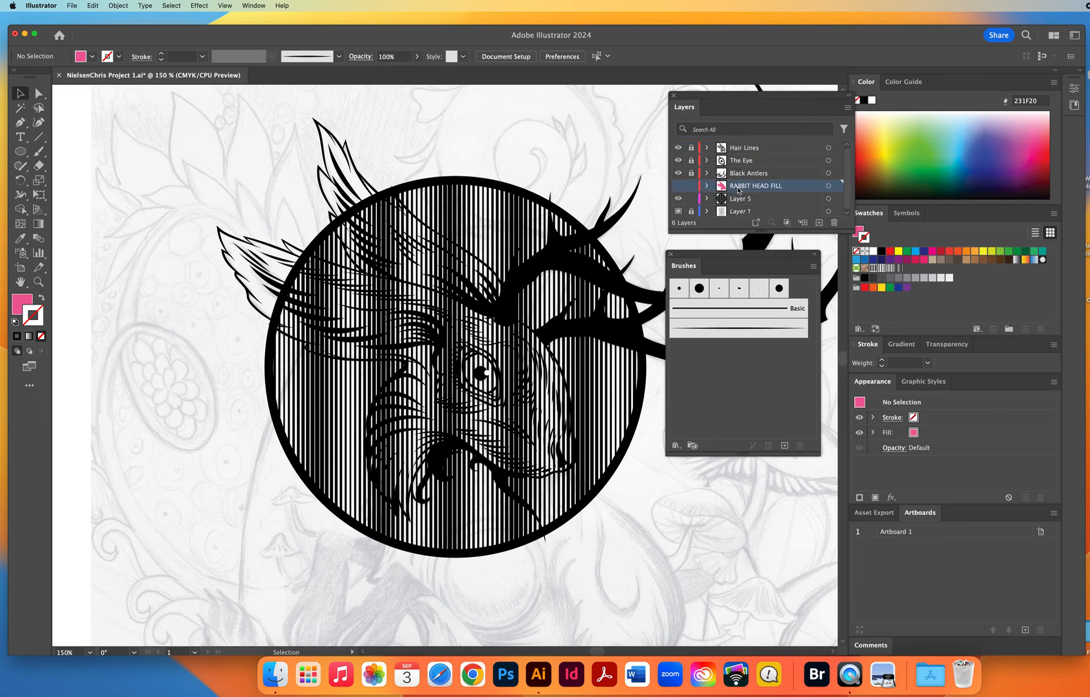
click(679, 187)
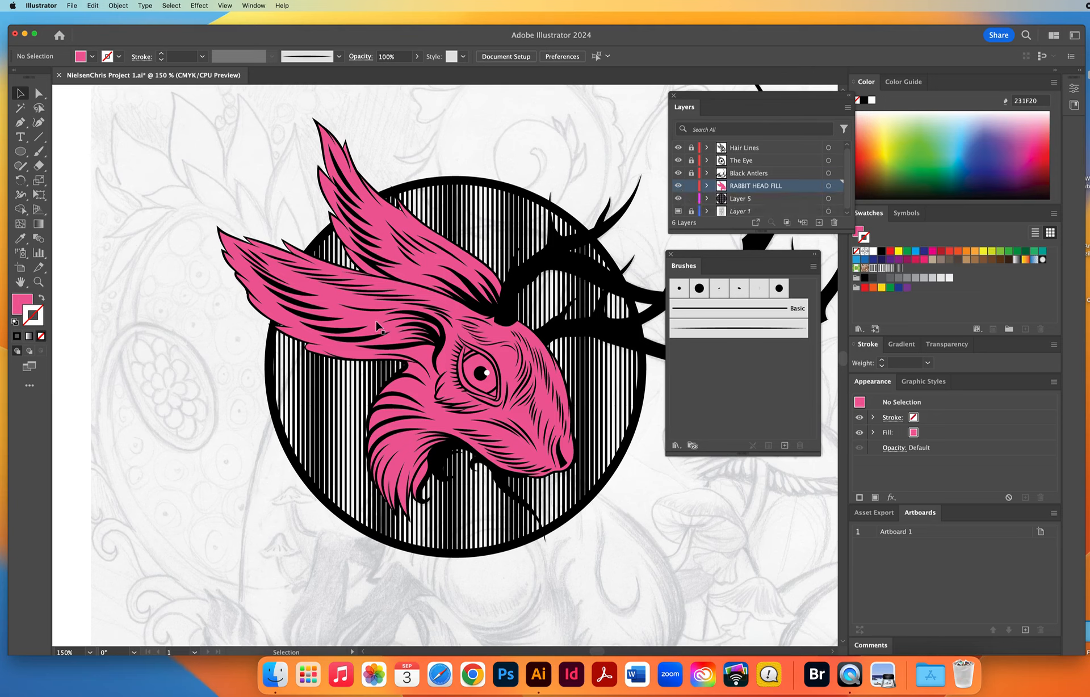
Try moving the pink fill shape off the line art, and undo the move.
drag(378, 326, 182, 345)
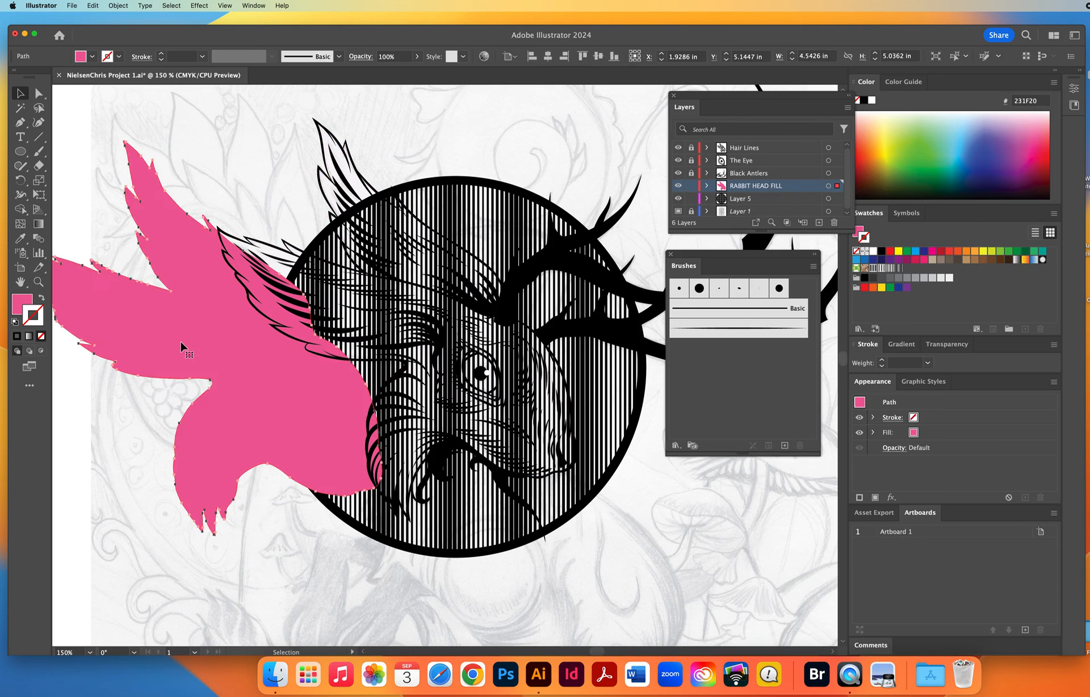
click(93, 6)
click(104, 19)
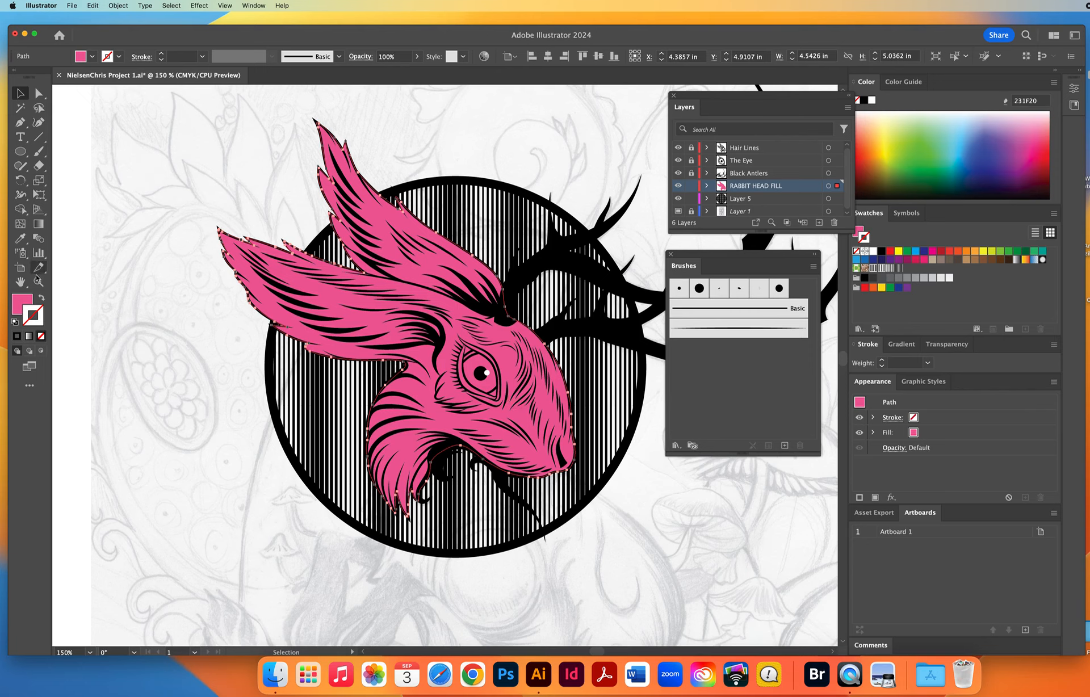
Change the rabbit head shape's fill from pink to white and deselect it.
click(24, 304)
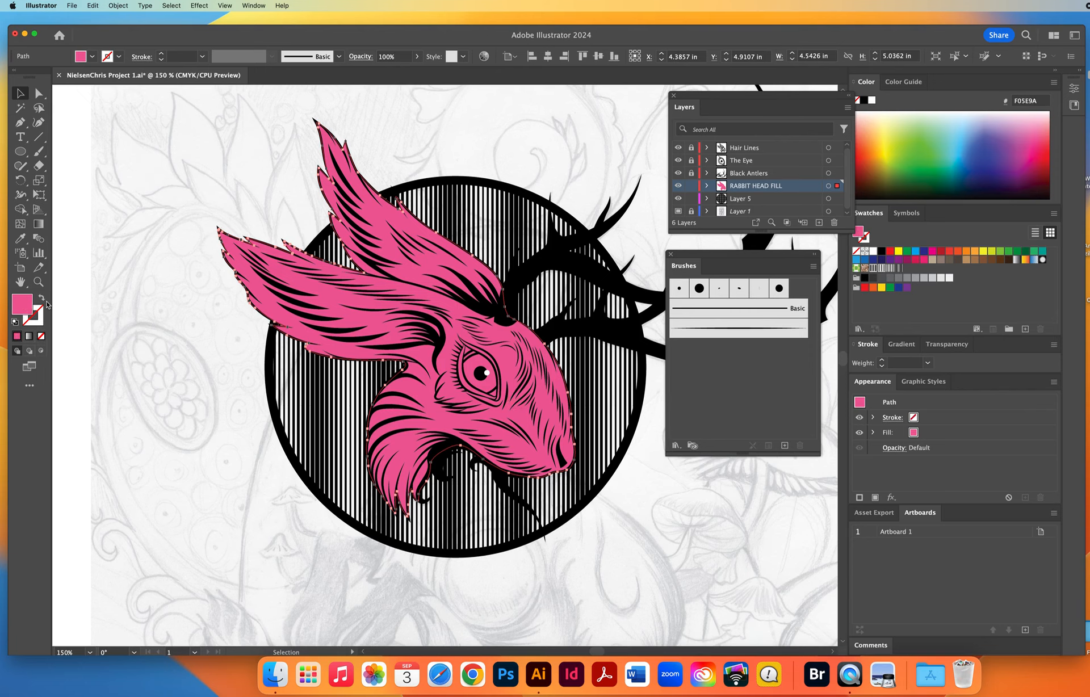
click(873, 251)
click(166, 358)
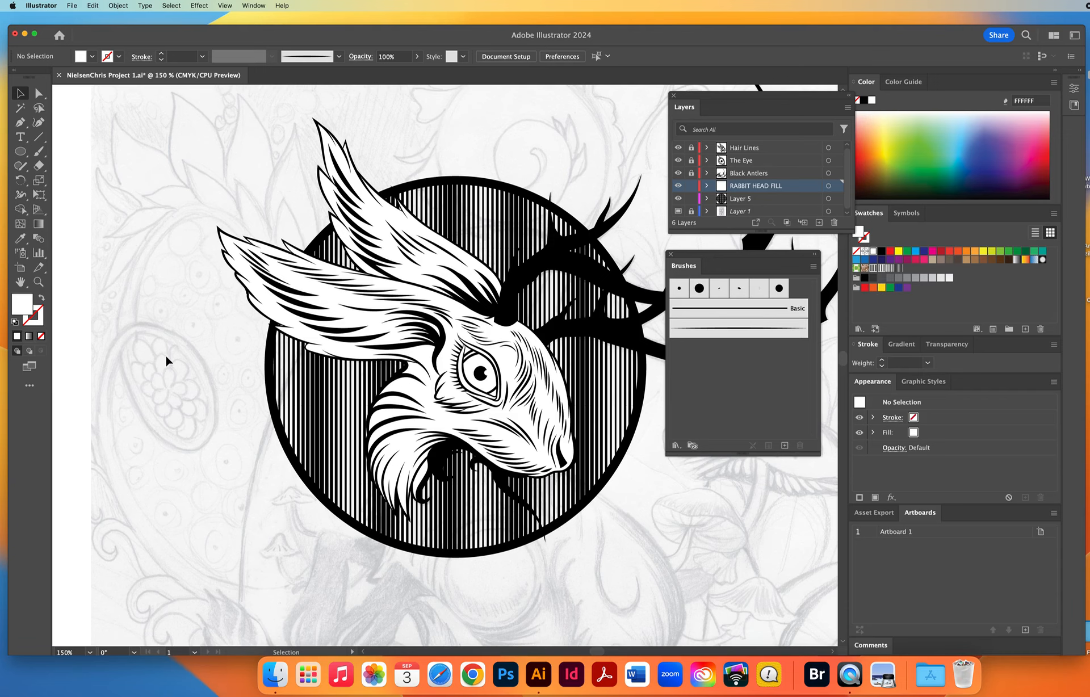
click(38, 281)
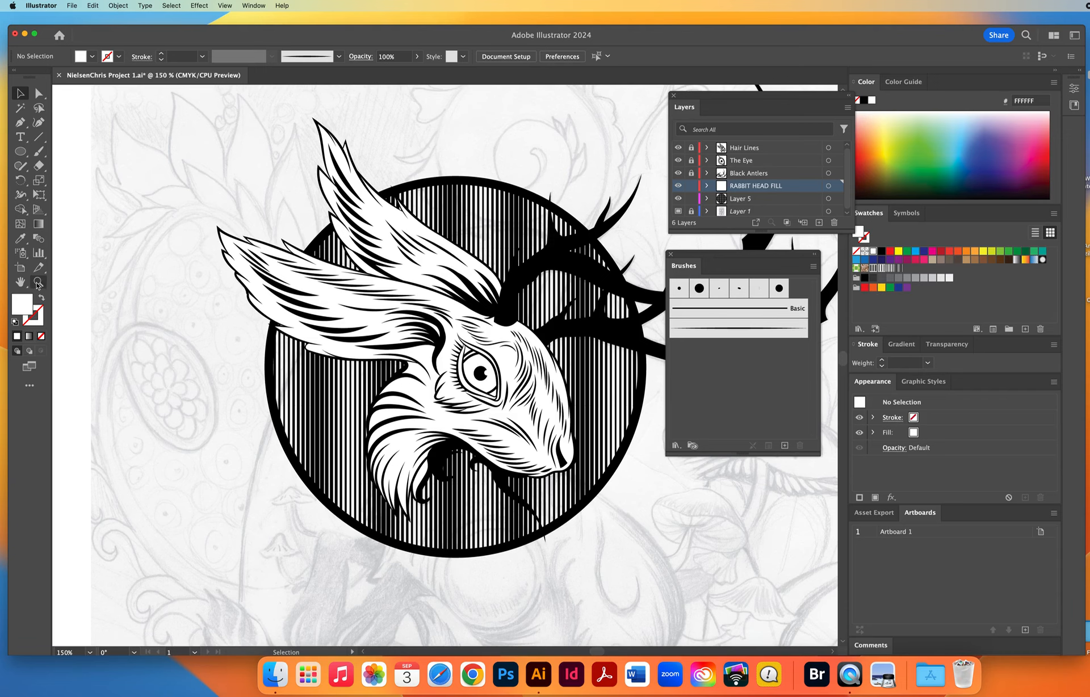
alt+click(460, 367)
key(space)
drag(458, 369, 358, 391)
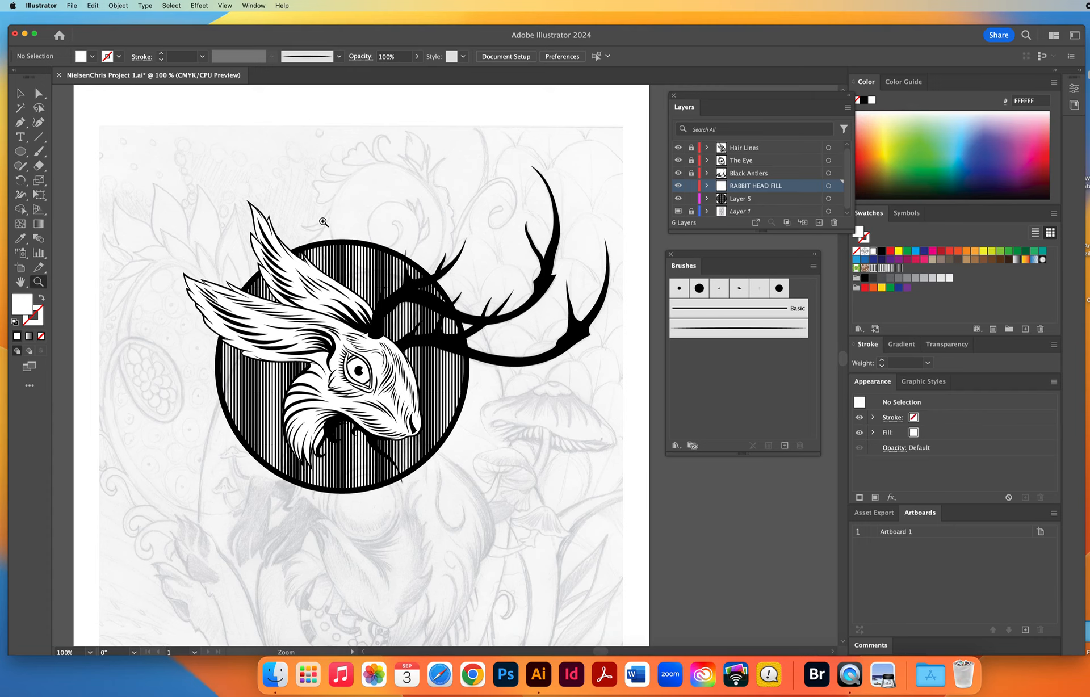
Lock the RABBIT HEAD FILL layer and Layer 5, and enlarge the layer list to show all layers.
click(20, 153)
click(691, 186)
click(690, 198)
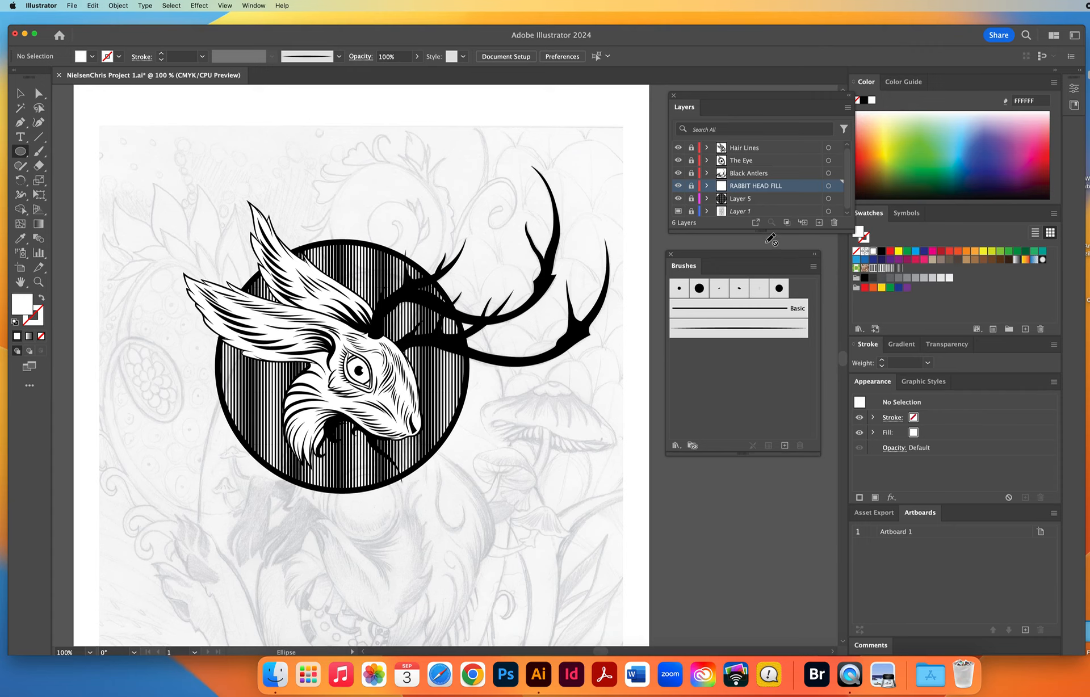
drag(760, 231, 760, 266)
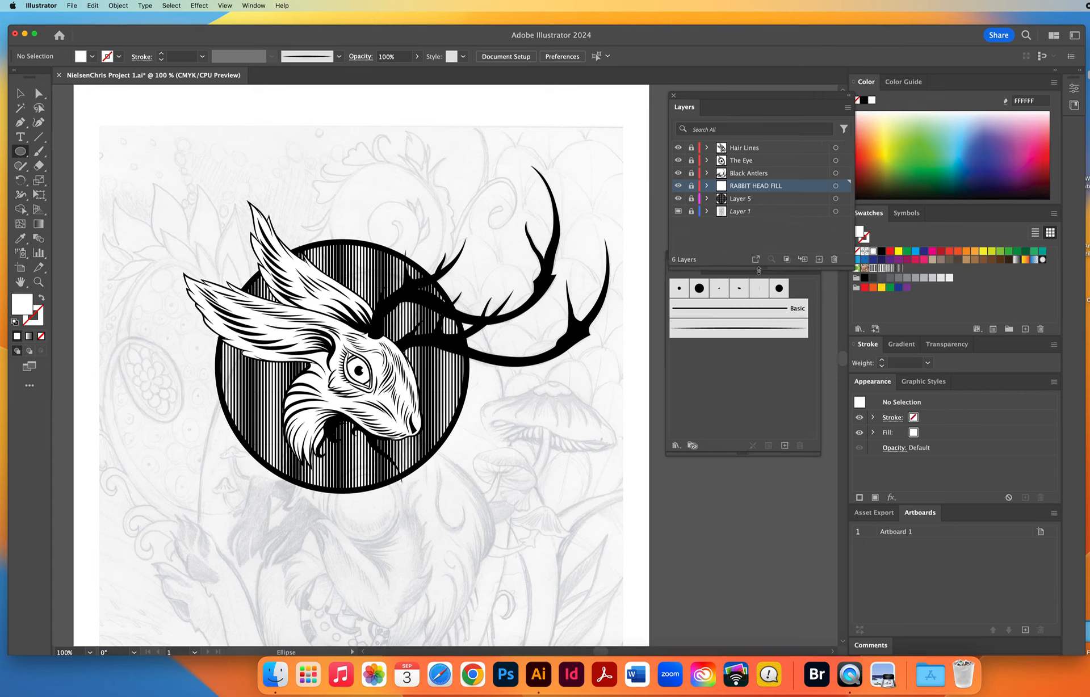
Create a new layer directly above Layer 1, name it Back Pattern Fill, and give it a red layer color.
click(781, 212)
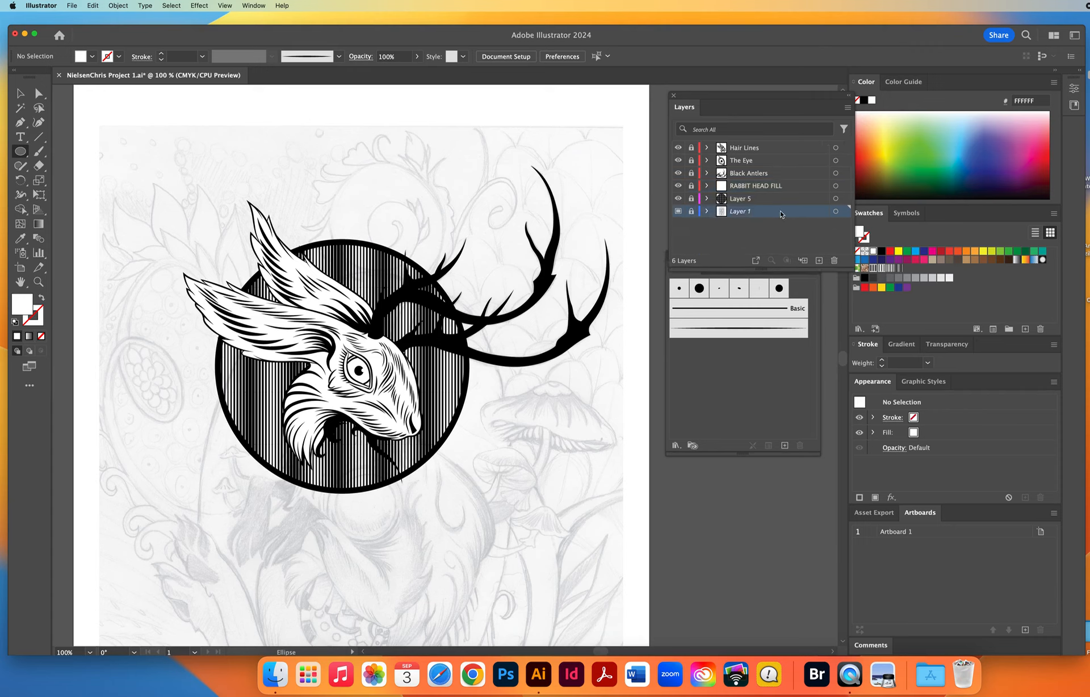
click(819, 260)
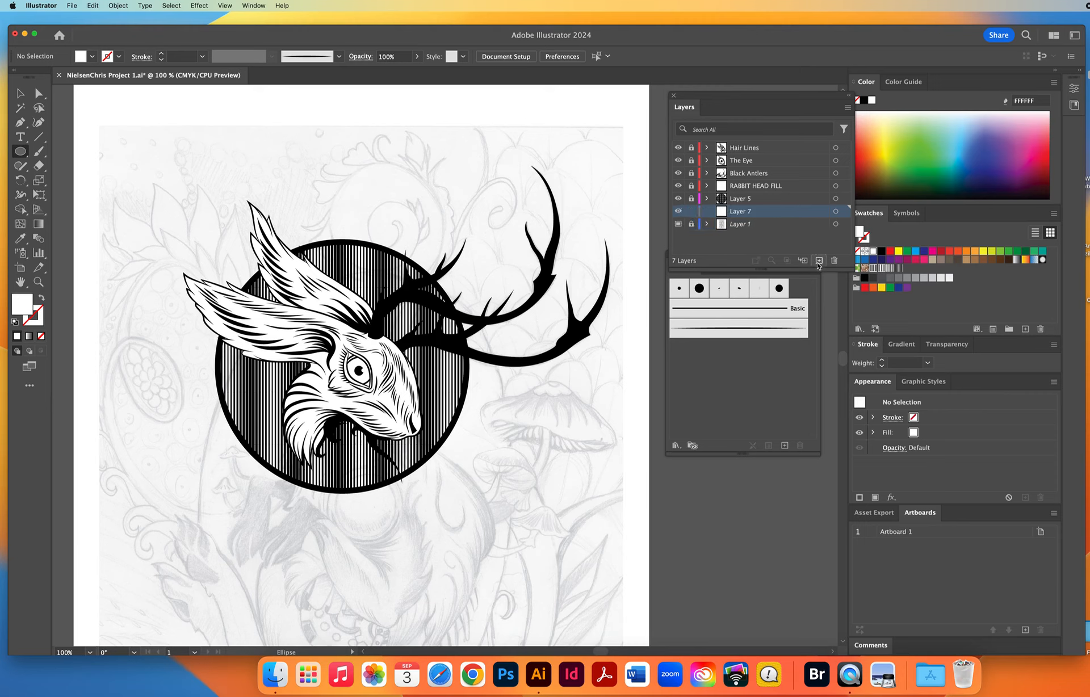
double_click(774, 212)
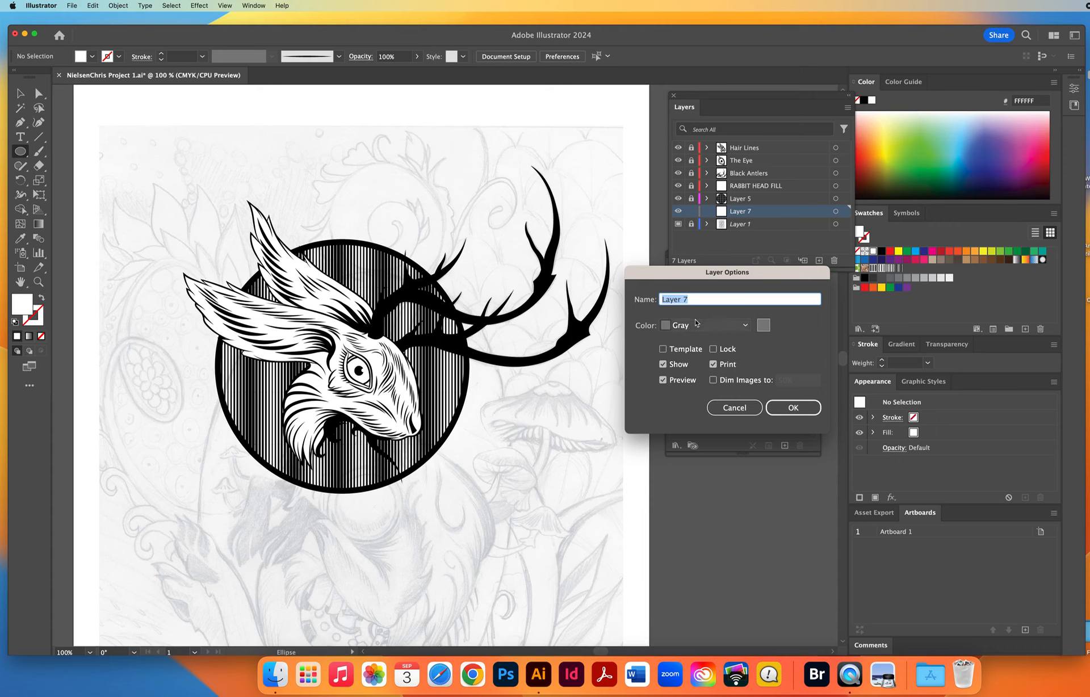
text(Back Pattern)
click(697, 325)
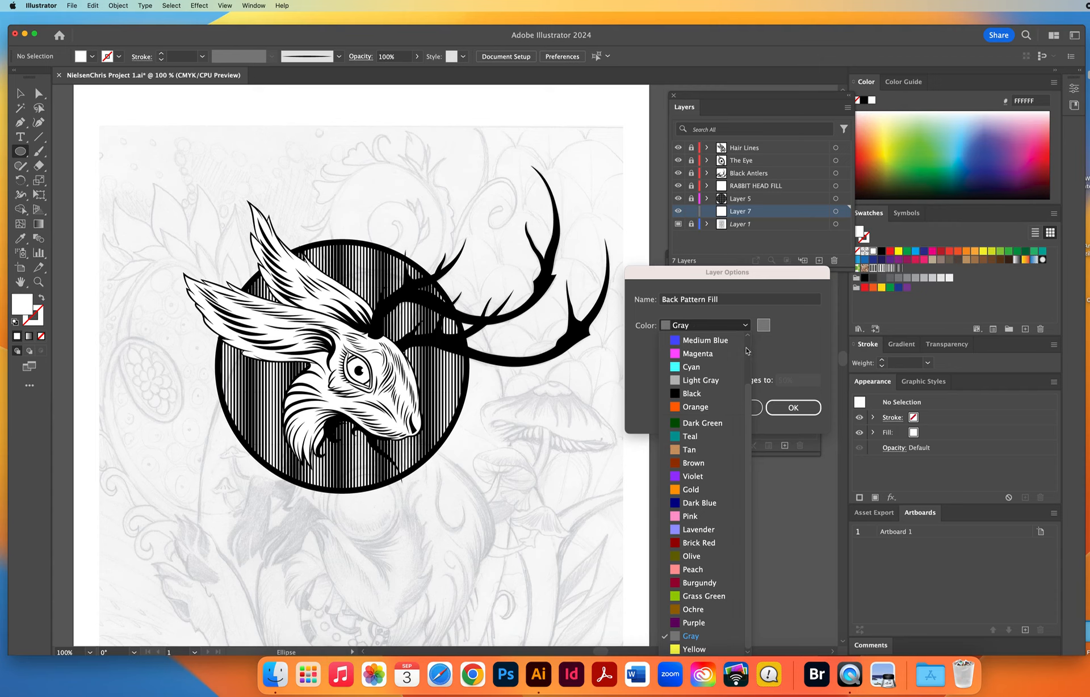
scroll(697, 341, up, 3)
click(698, 366)
click(789, 408)
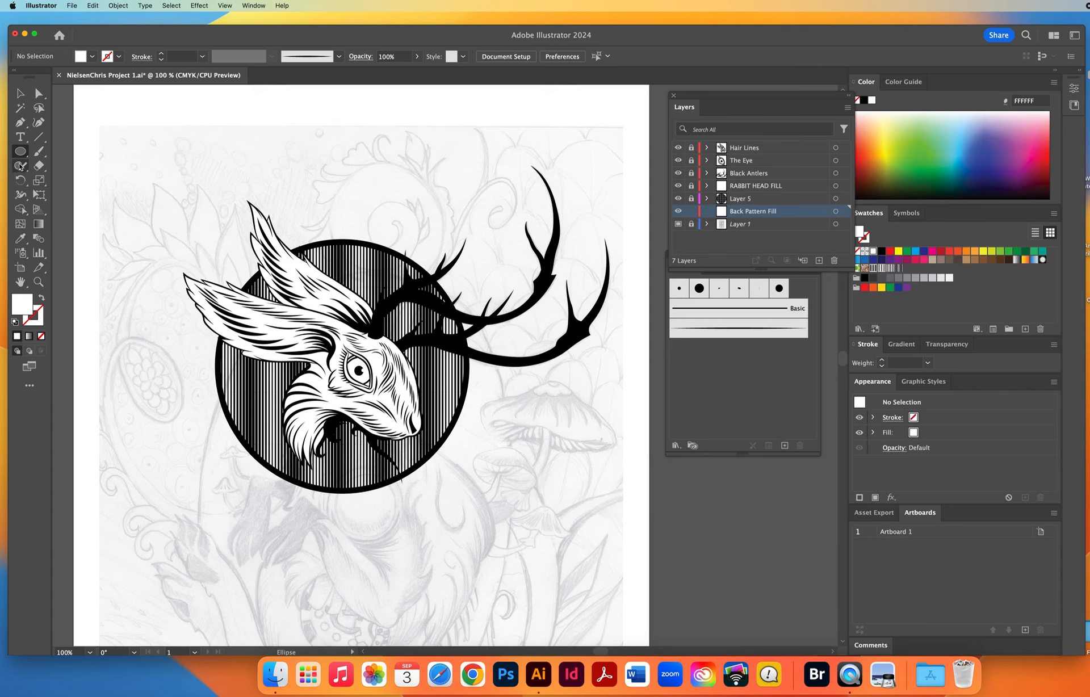
Draw an unfilled rectangle with a 1 pt black stroke, about 7.84 by 1.37 in, across the lower half of the striped circle.
key(d)
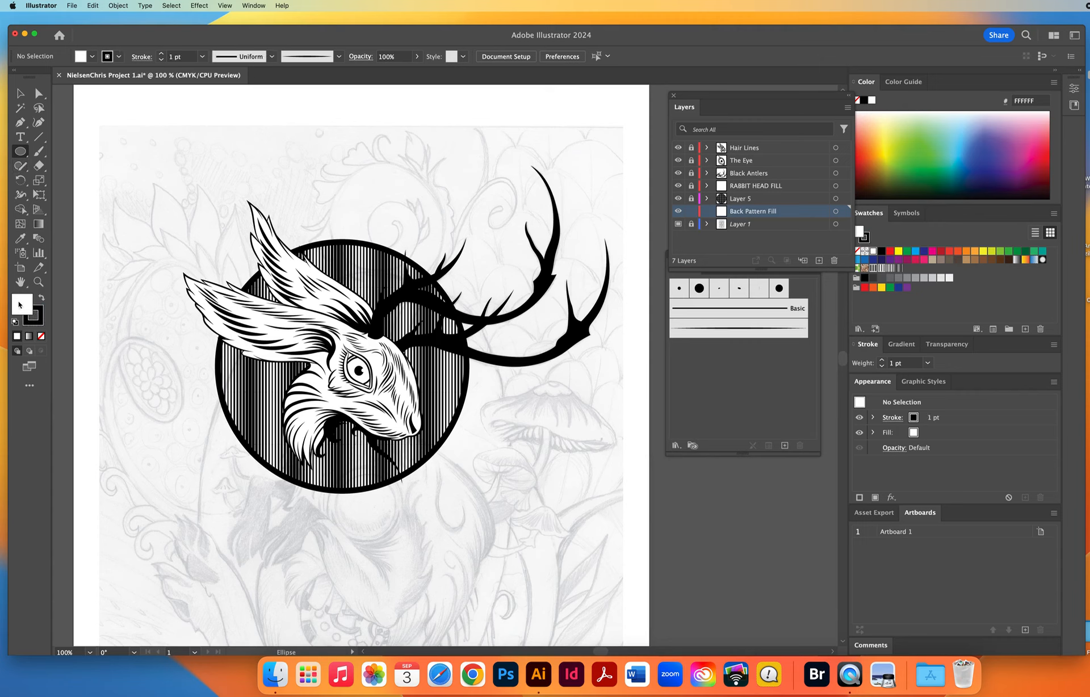
key(/)
click(20, 153)
click(54, 154)
drag(151, 372, 558, 445)
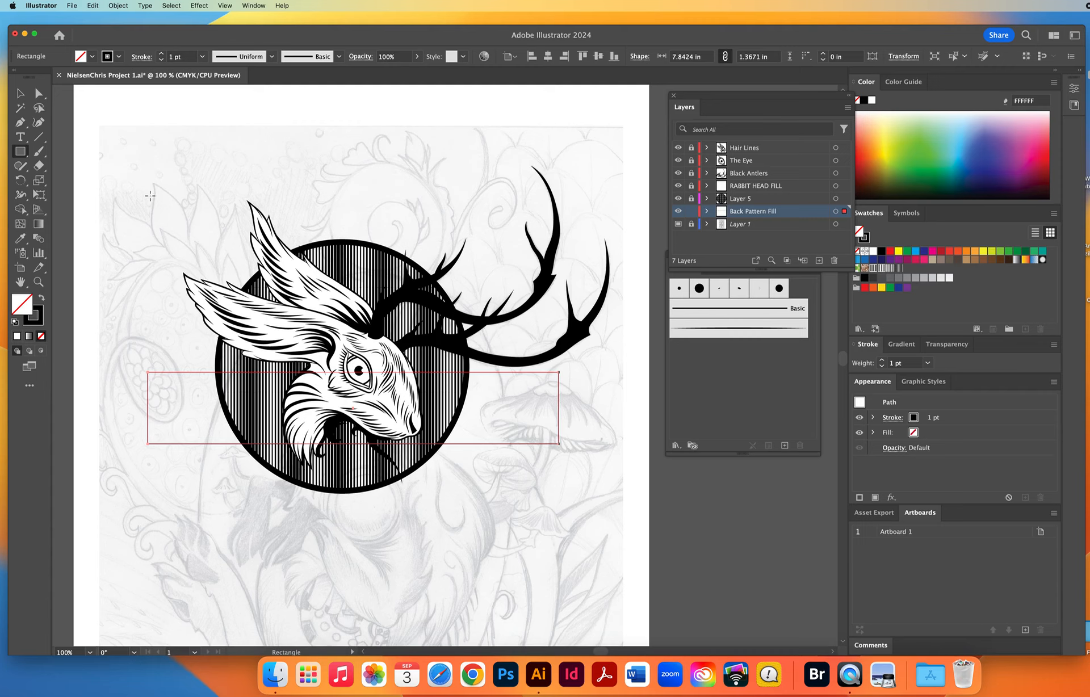
Fill the rectangle with a round dot pattern from the Basic Graphics_Dots swatch library, and deselect it.
click(20, 93)
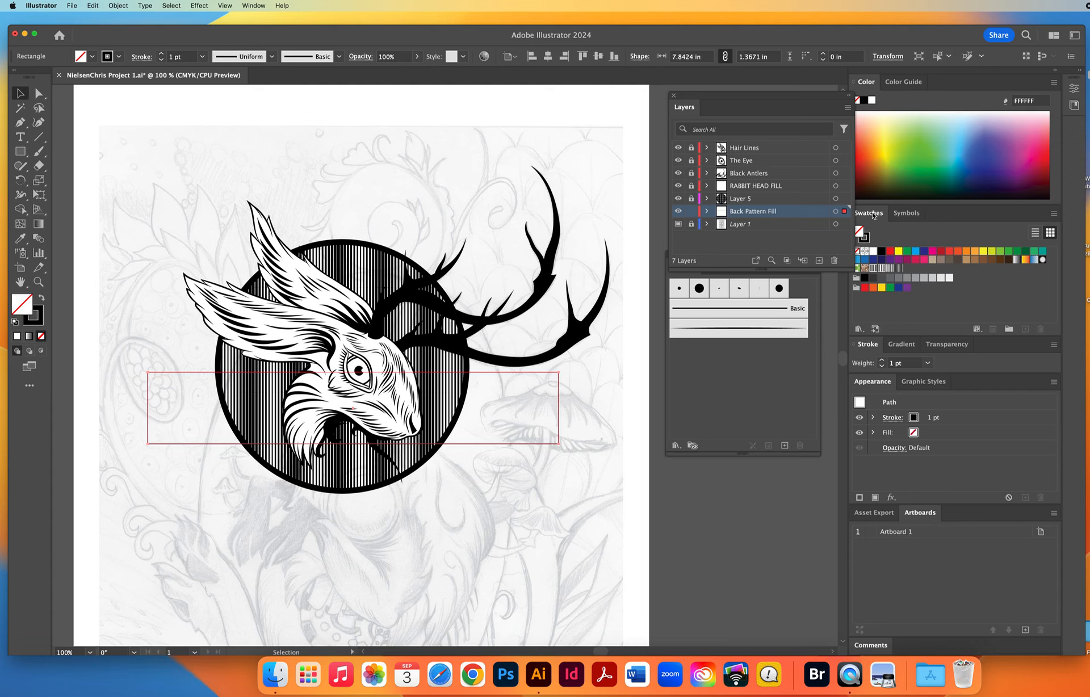
click(858, 329)
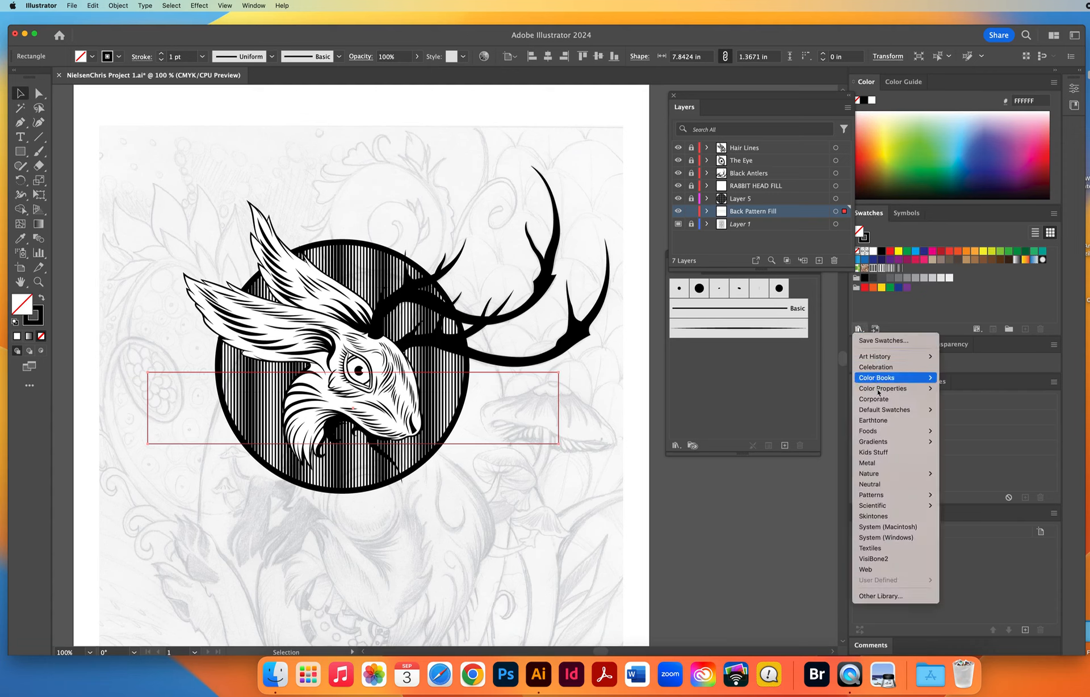
mouse_move(875, 498)
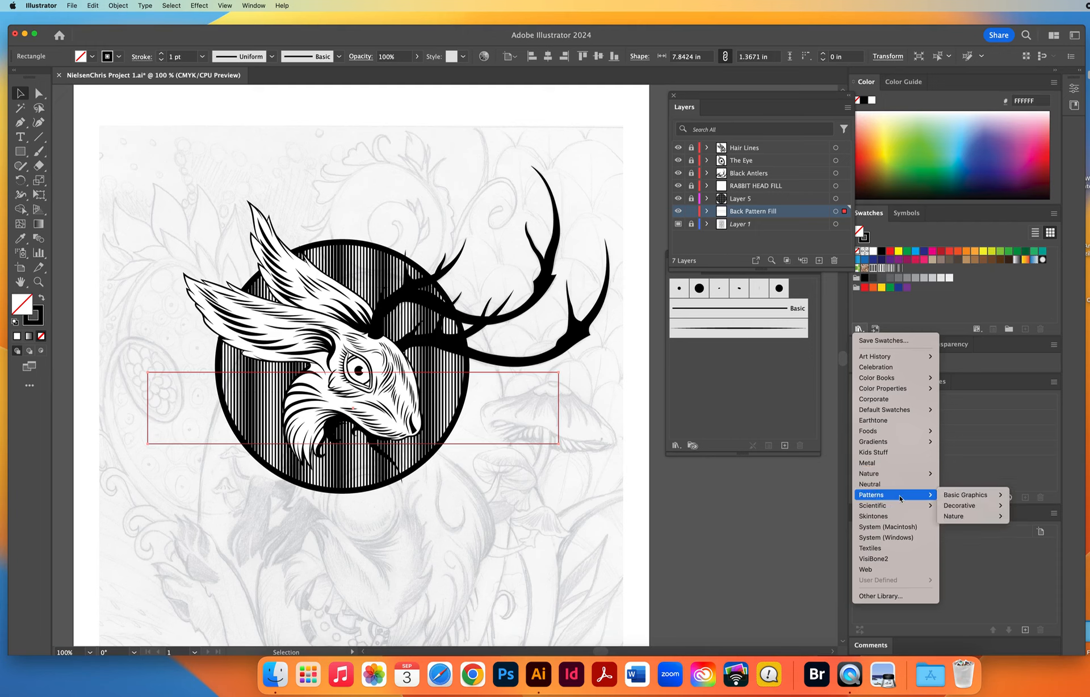
mouse_move(951, 499)
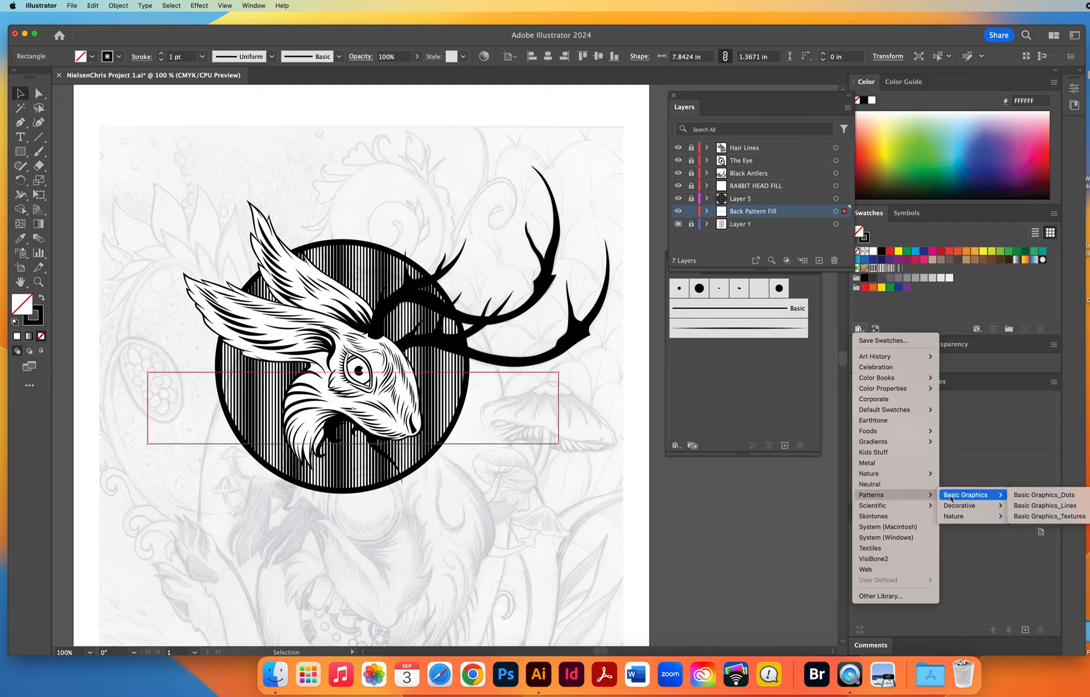
click(1038, 498)
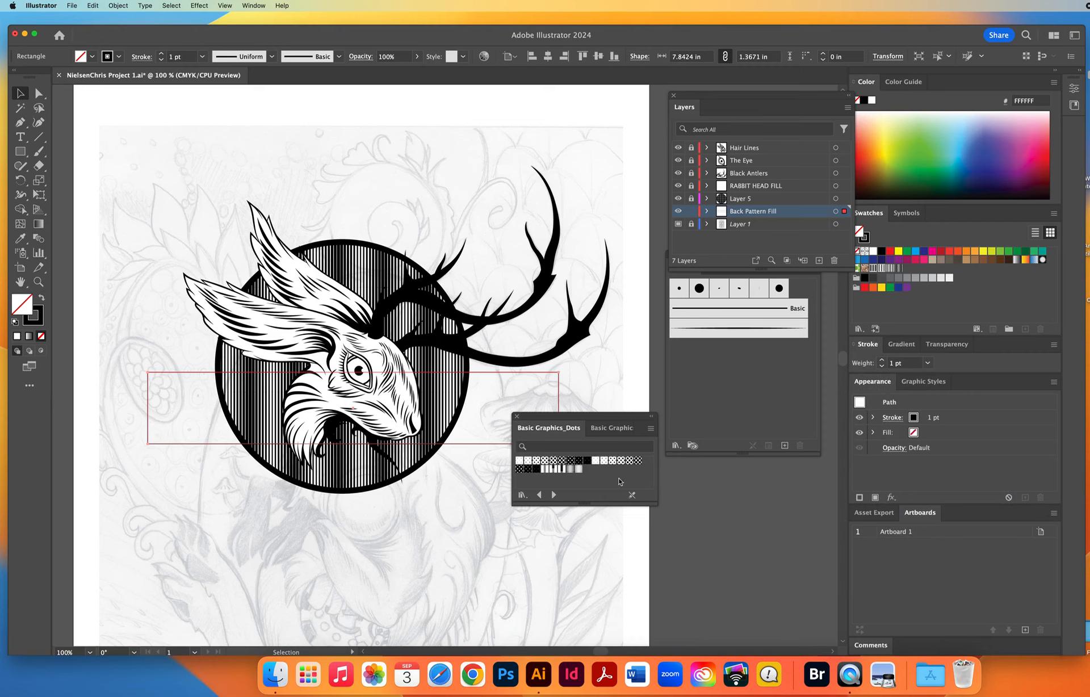
click(562, 461)
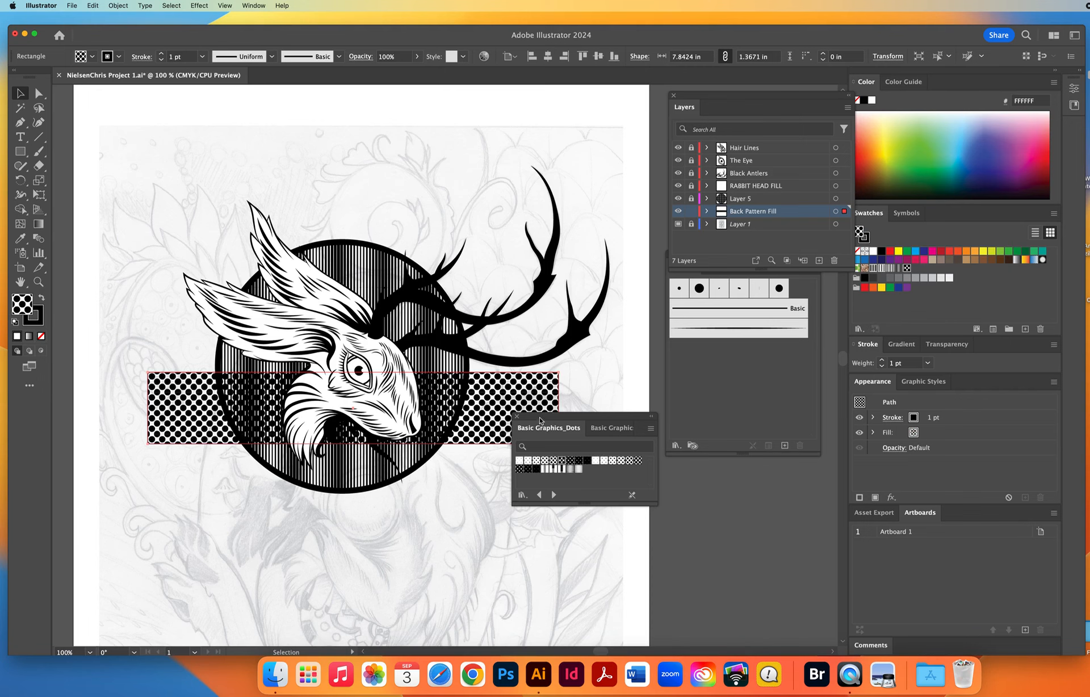
drag(540, 421, 674, 499)
click(552, 517)
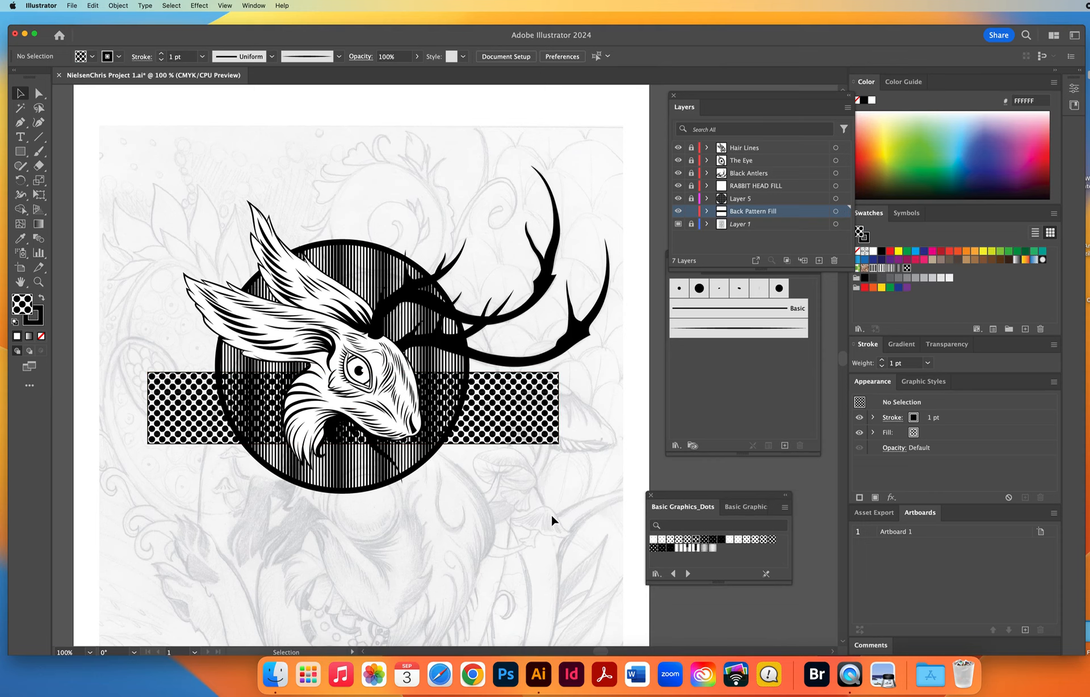
Hide the Back Pattern Fill, RABBIT HEAD FILL, Black Antlers, The Eye and Hair Lines layers, leaving the striped circle over the sketch.
click(40, 284)
click(677, 211)
click(677, 186)
click(678, 173)
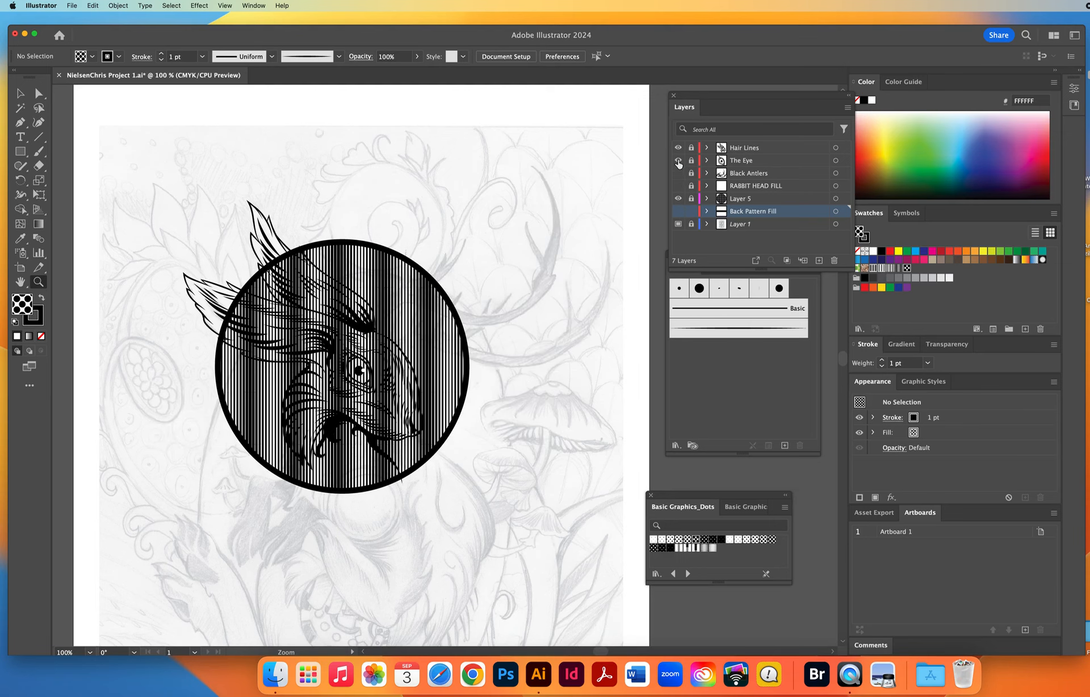
click(677, 160)
click(677, 148)
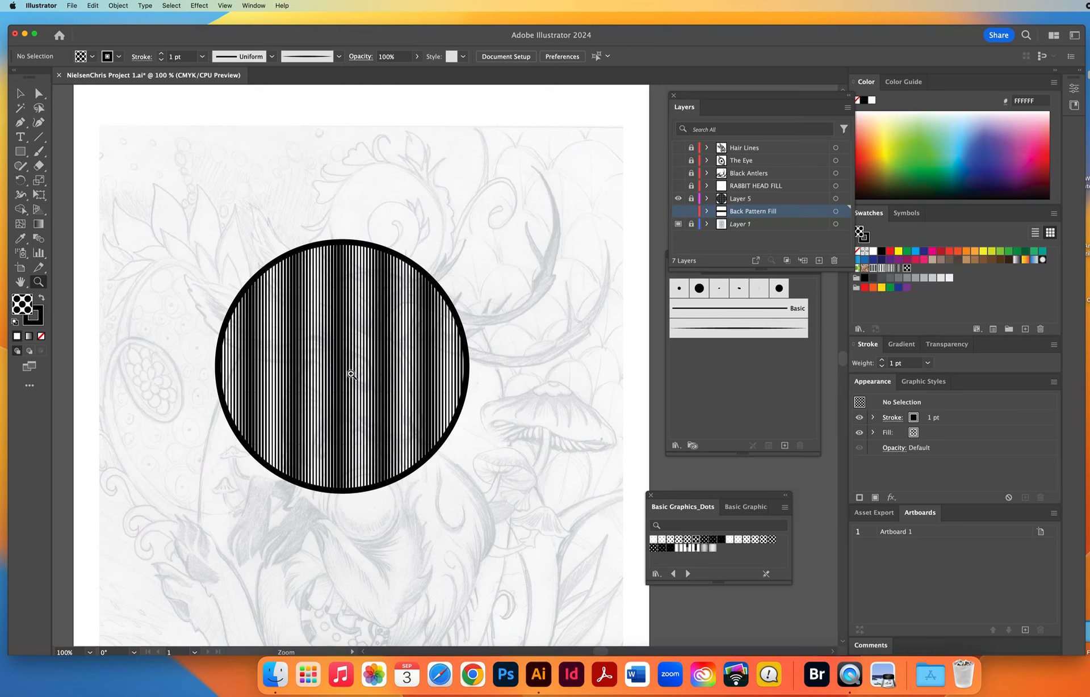
Turn off the template setting of Layer 1 to show the undimmed sketch behind the circle's stripes.
drag(337, 345, 403, 401)
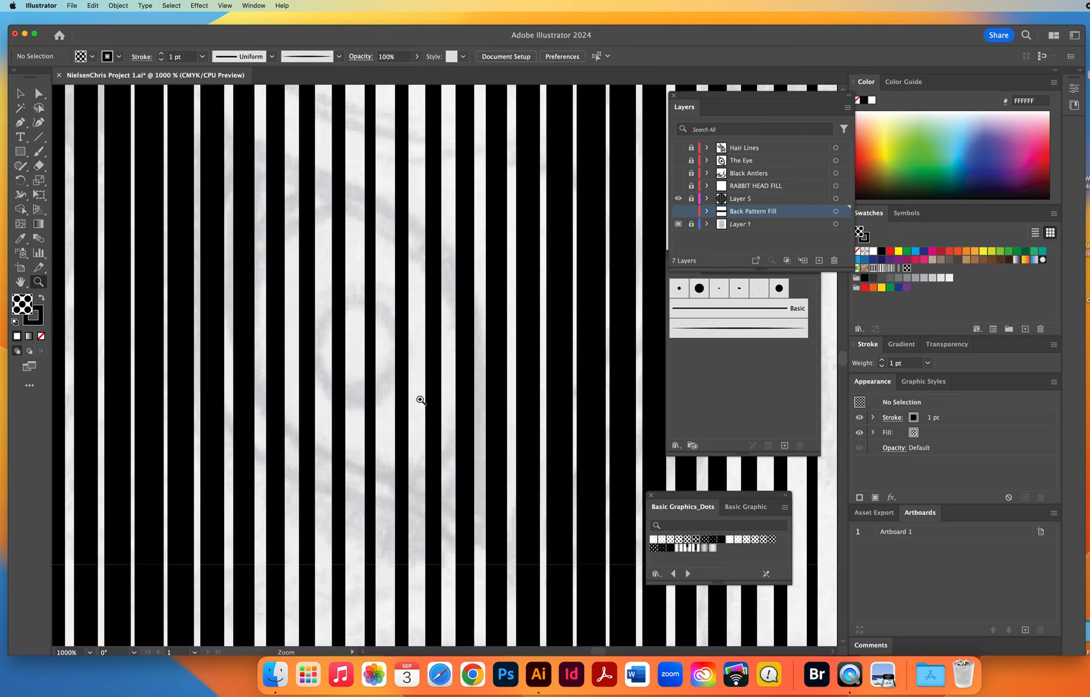
double_click(768, 224)
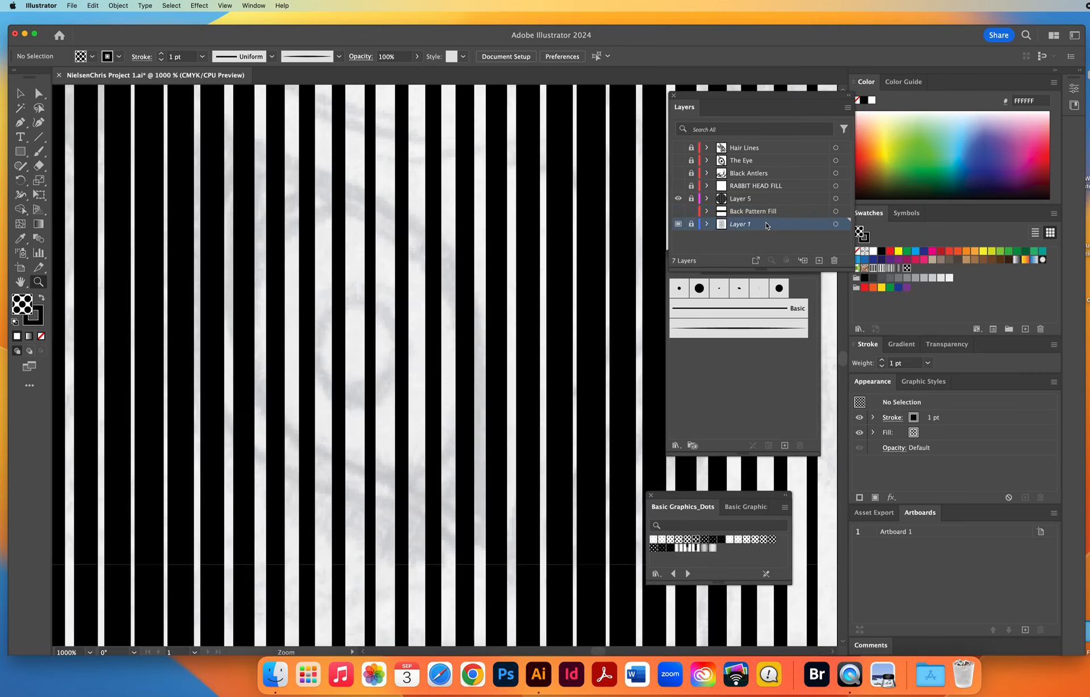
click(793, 408)
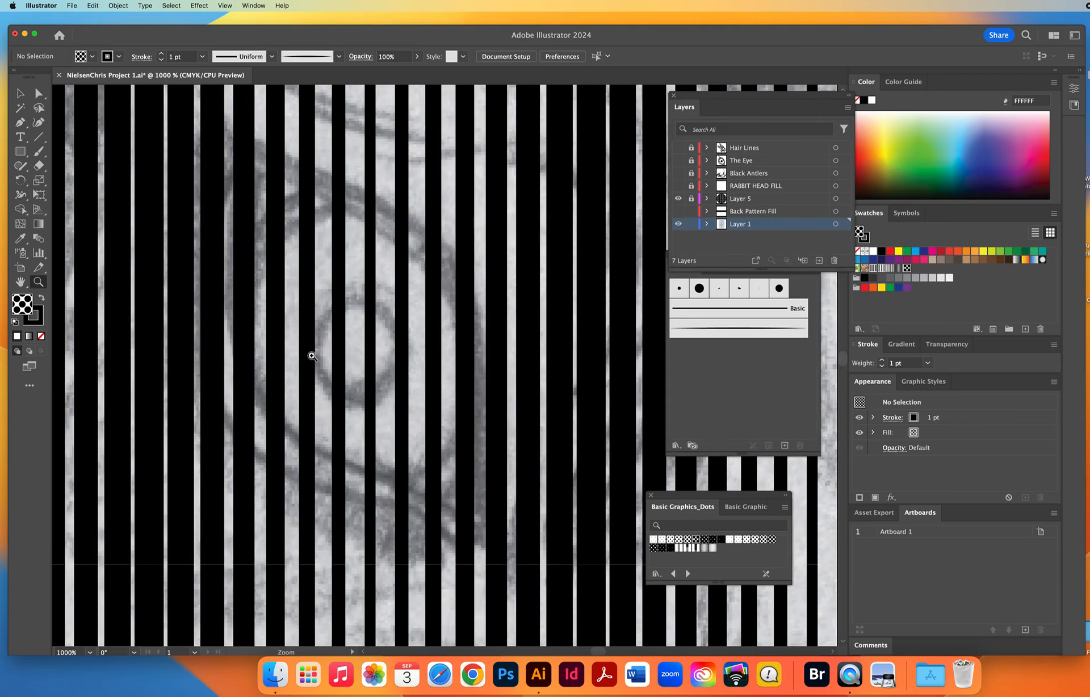
alt+click(423, 378)
alt+click(423, 378)
alt+click(422, 378)
alt+click(423, 378)
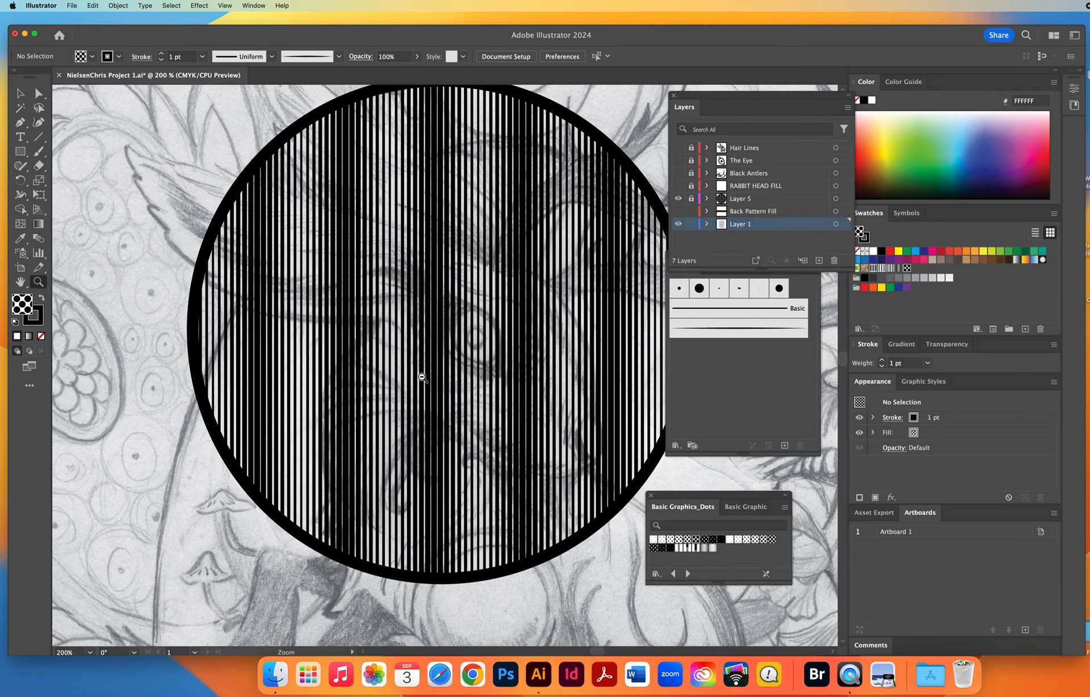
alt+click(426, 376)
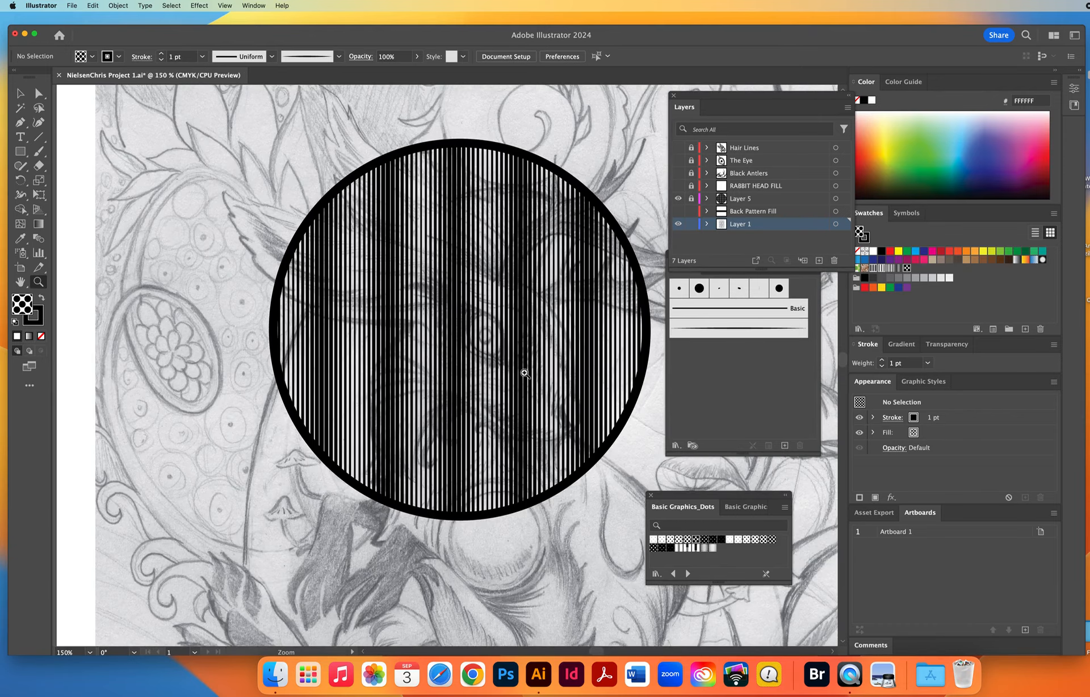
Examine the circle's stripes up close with Layer 1 hidden, and compare them against the sketch and the Back Pattern Fill layer.
click(677, 224)
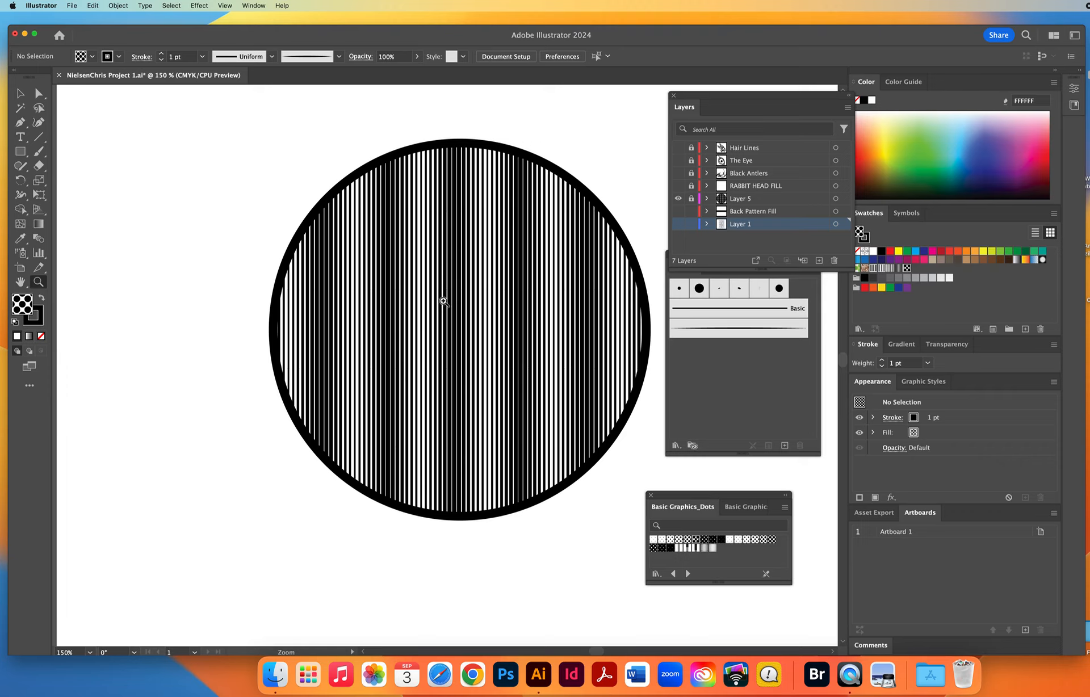
drag(392, 312, 479, 375)
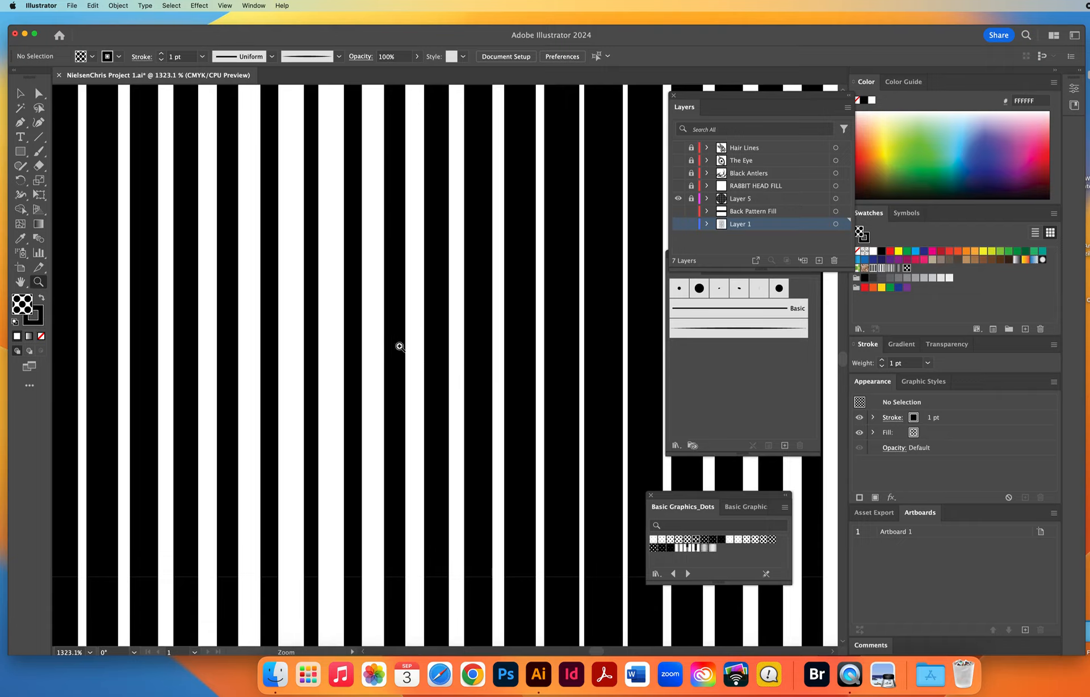
alt+click(439, 328)
alt+click(446, 328)
alt+click(493, 346)
alt+click(494, 347)
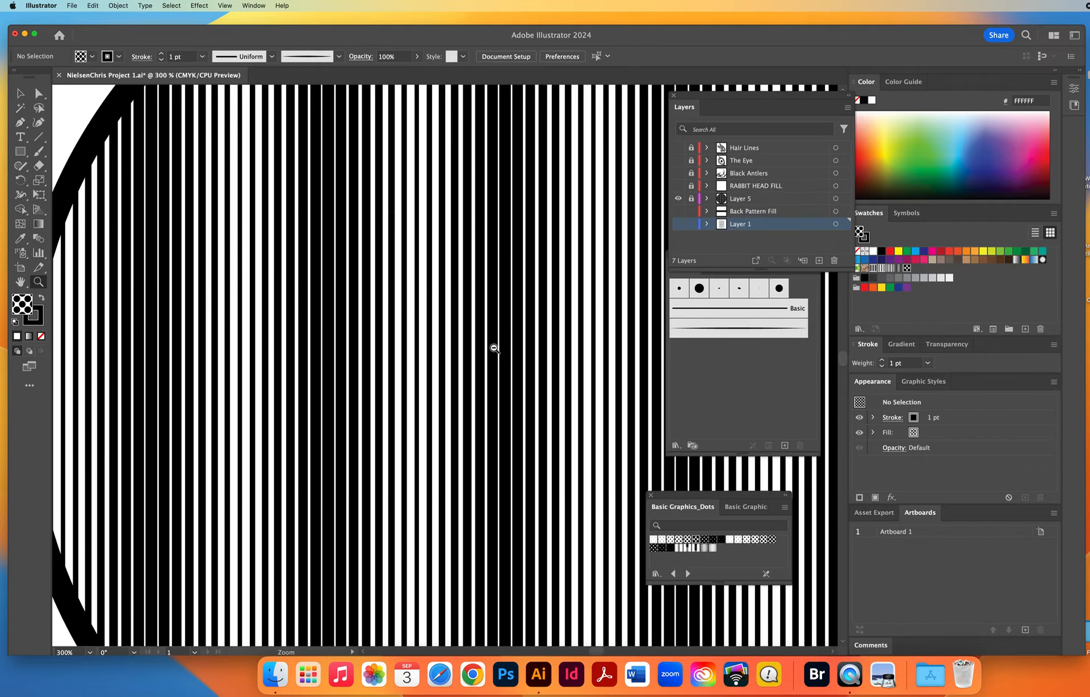
alt+click(495, 348)
alt+click(490, 315)
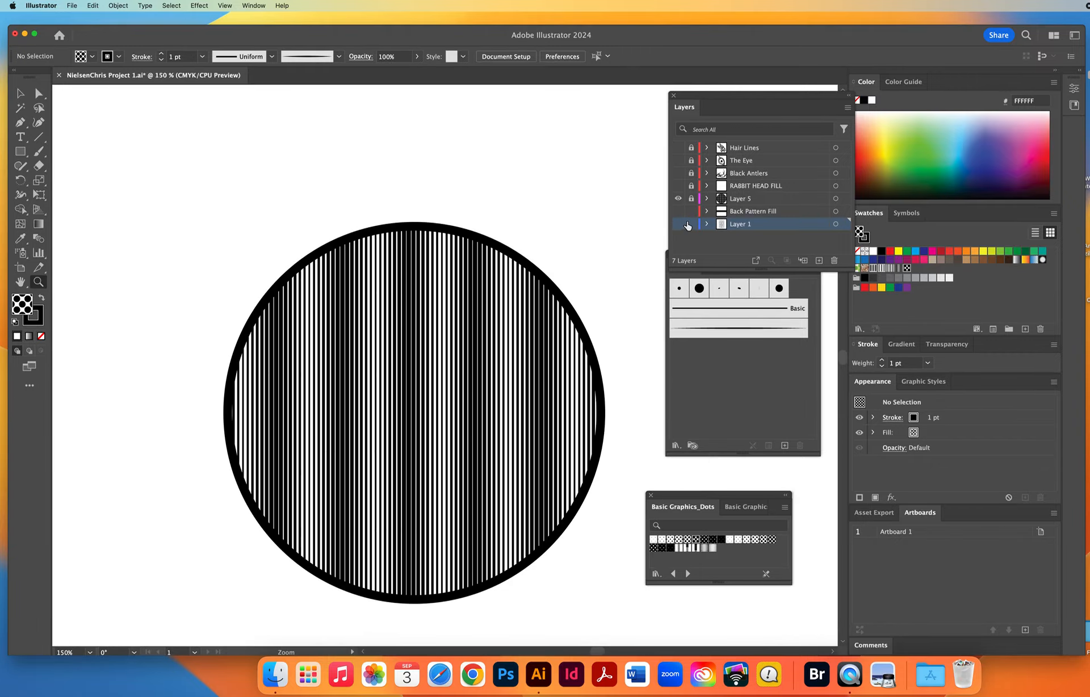
click(679, 224)
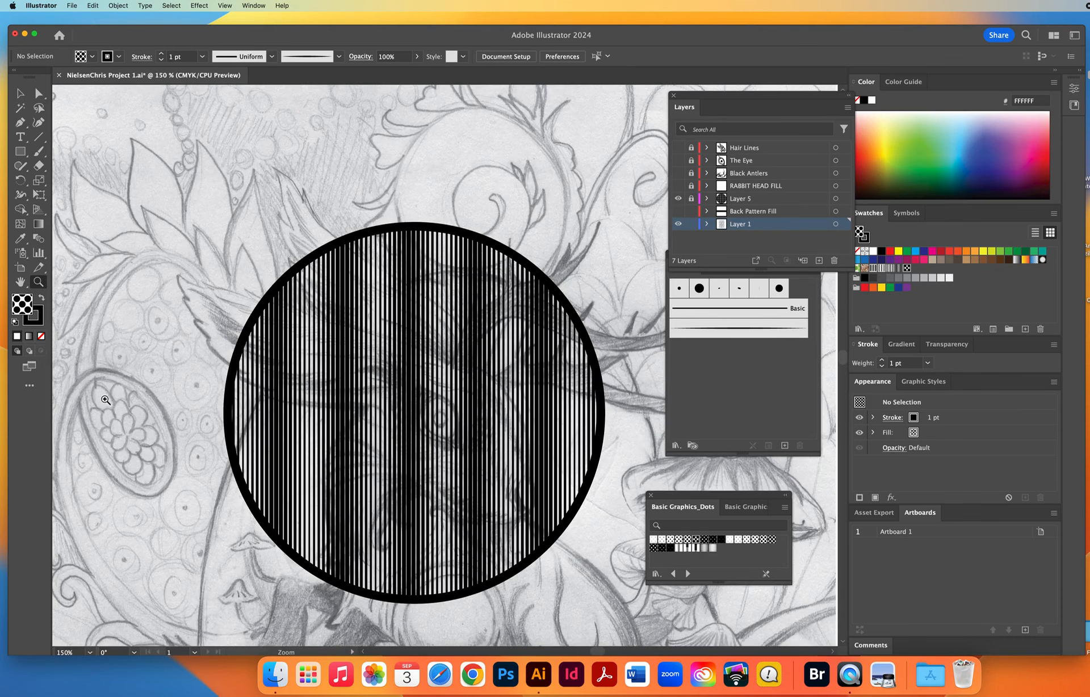
click(678, 211)
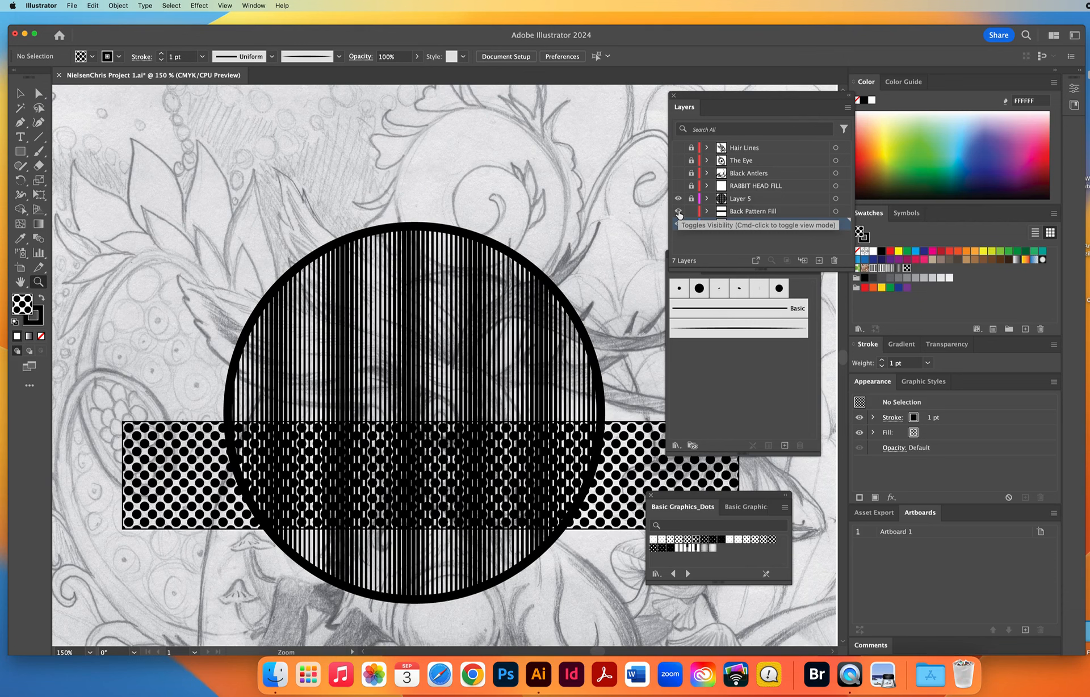
click(678, 212)
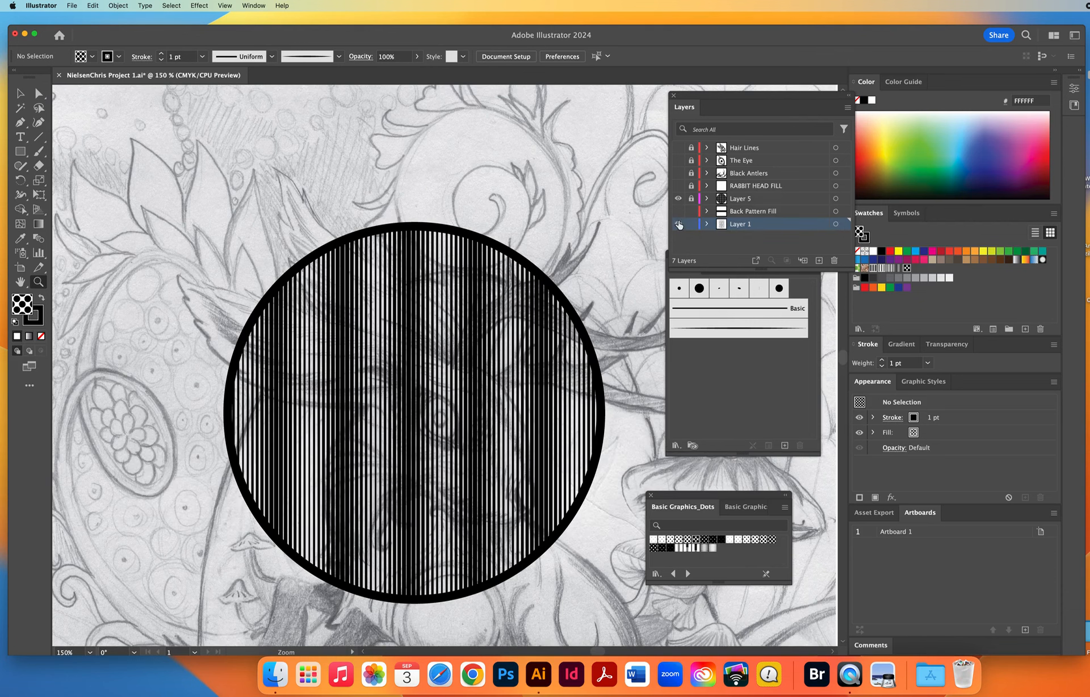
Make Layer 1 a dimmed template again, and show the RABBIT HEAD FILL, Black Antlers, The Eye and Hair Lines layers.
double_click(765, 225)
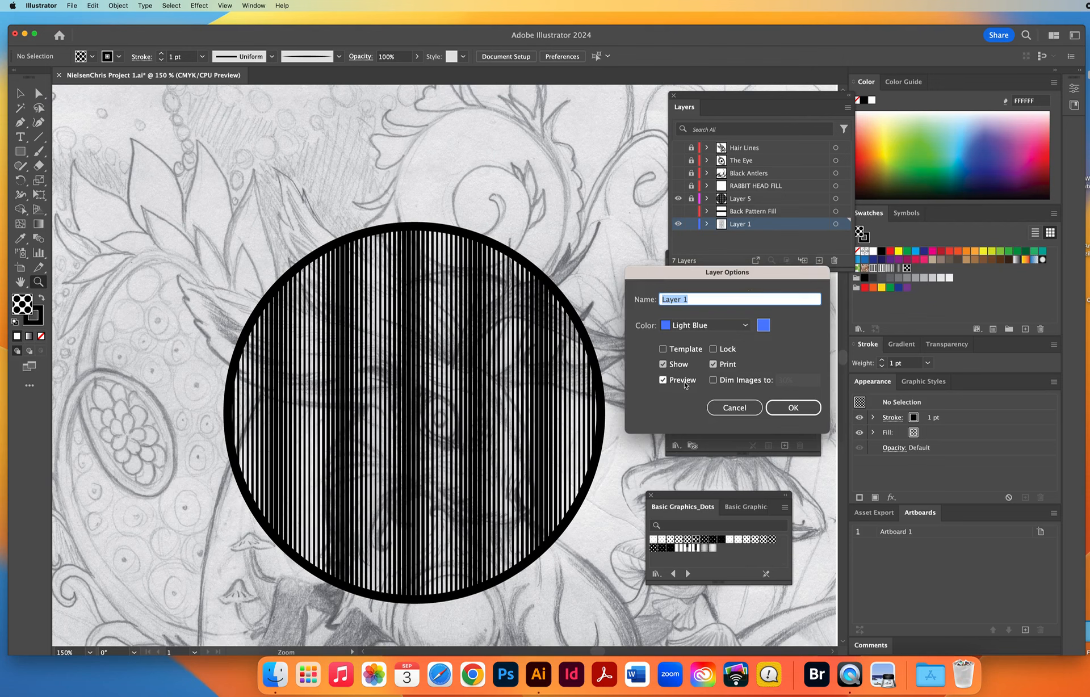
click(662, 349)
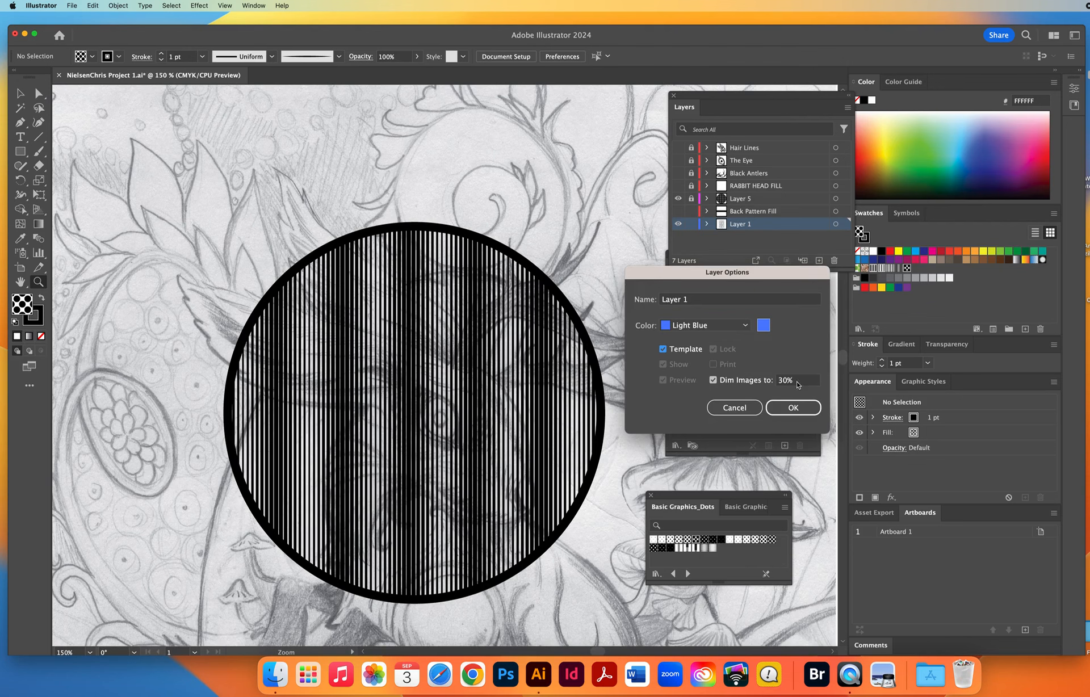
click(797, 380)
text(40)
key(Return)
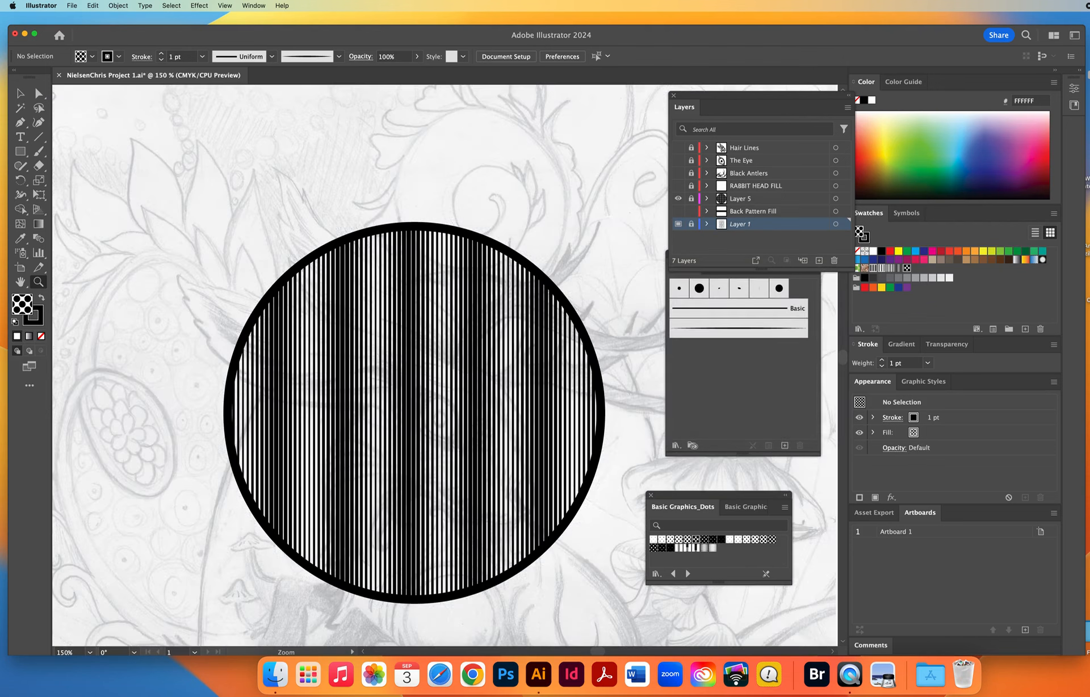
drag(678, 187, 679, 148)
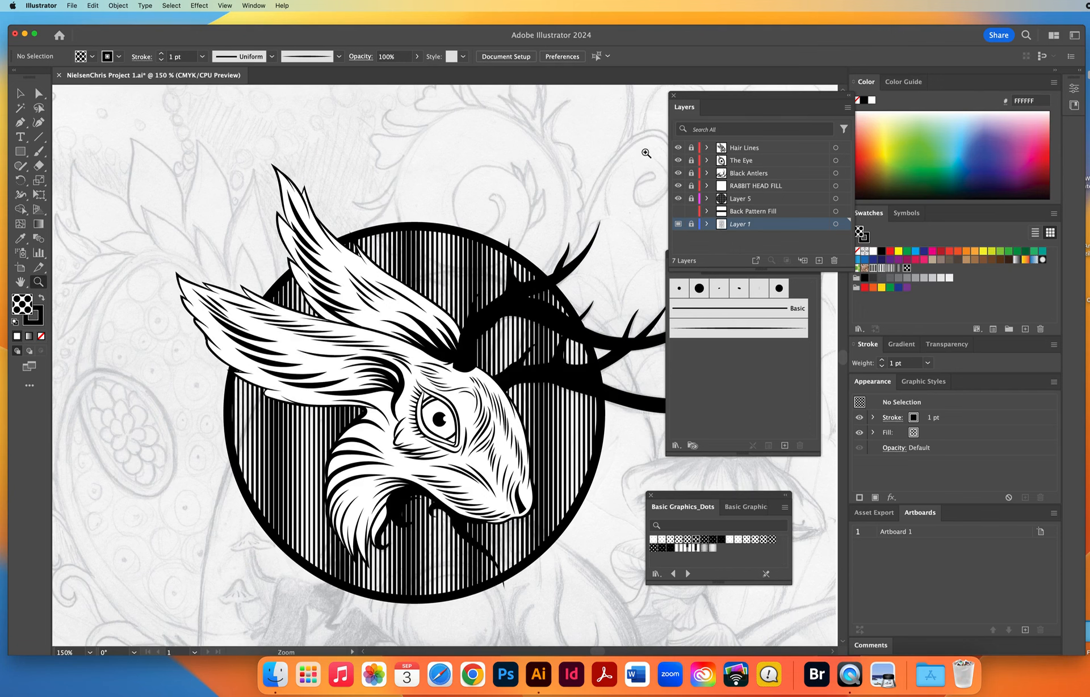
Unlock Layer 5 and select its striped circle, moving the dot pattern library clear of the artwork.
click(691, 198)
click(19, 97)
click(446, 243)
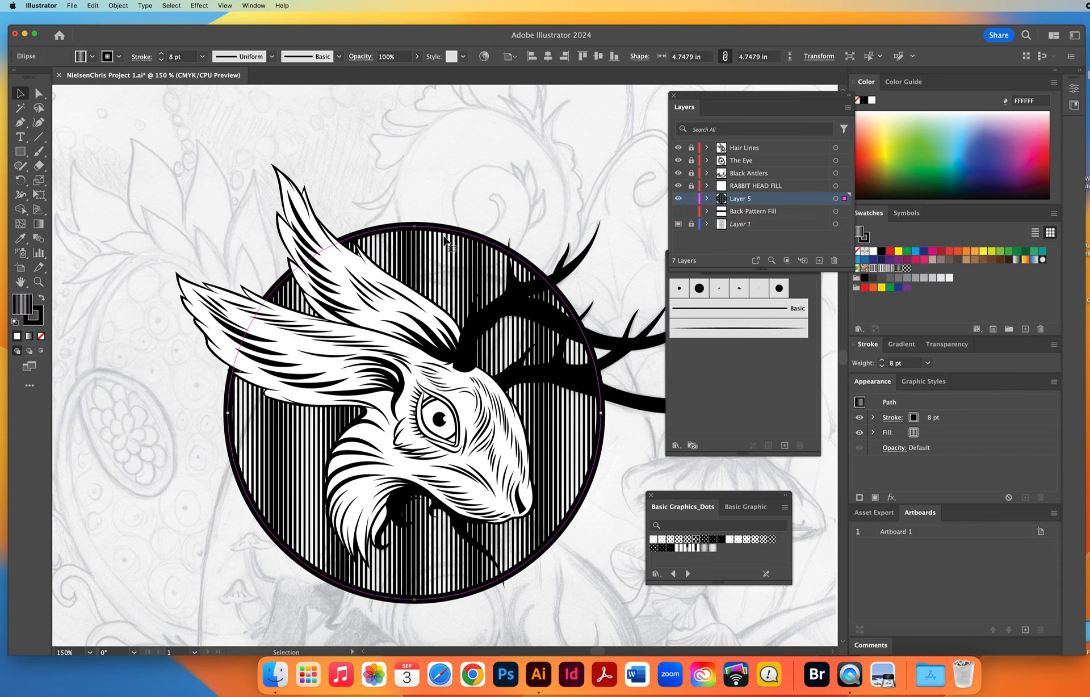
drag(663, 502, 696, 507)
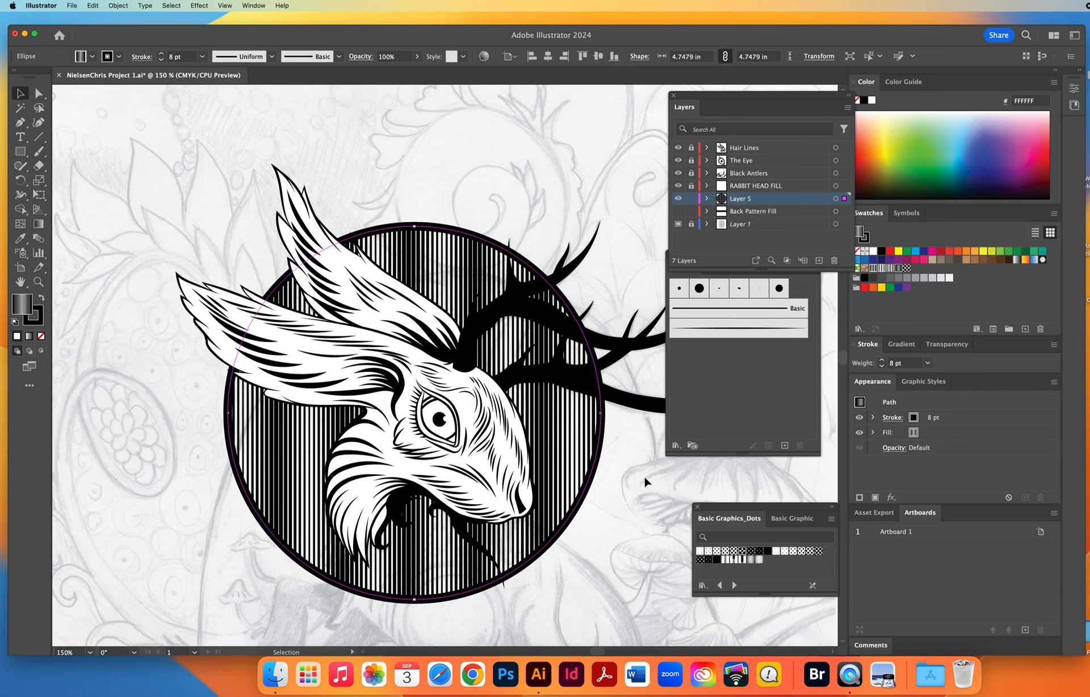
key(space)
drag(598, 459, 620, 442)
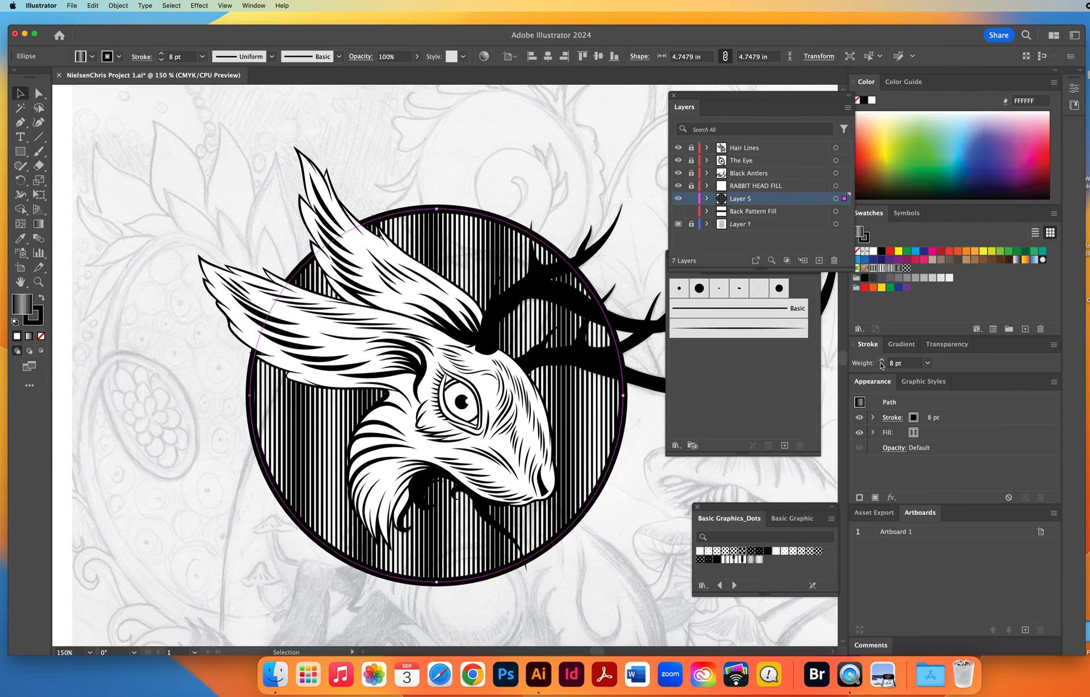
Float the Appearance panel over the canvas, make it taller, and highlight the circle's fill entry.
drag(874, 385, 95, 123)
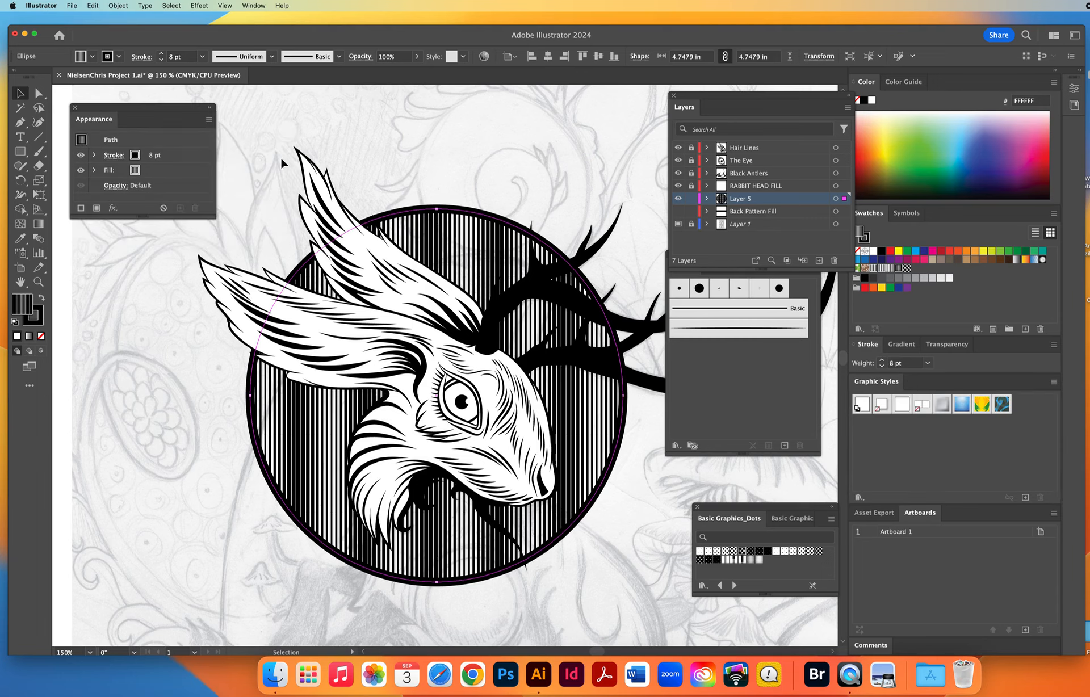
click(167, 157)
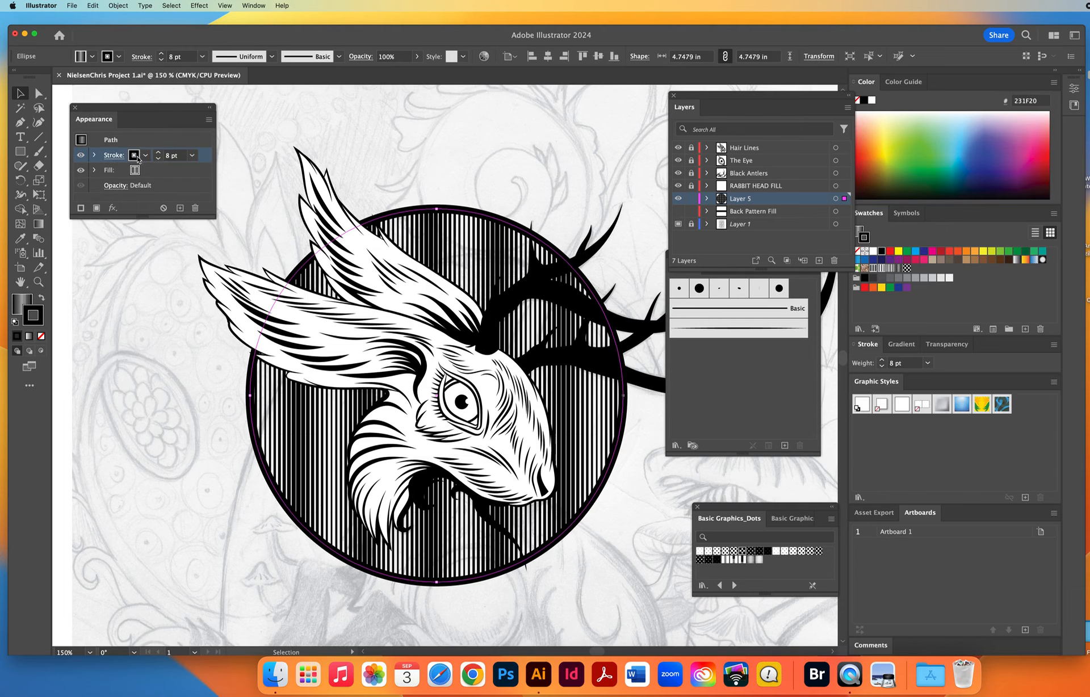
click(157, 172)
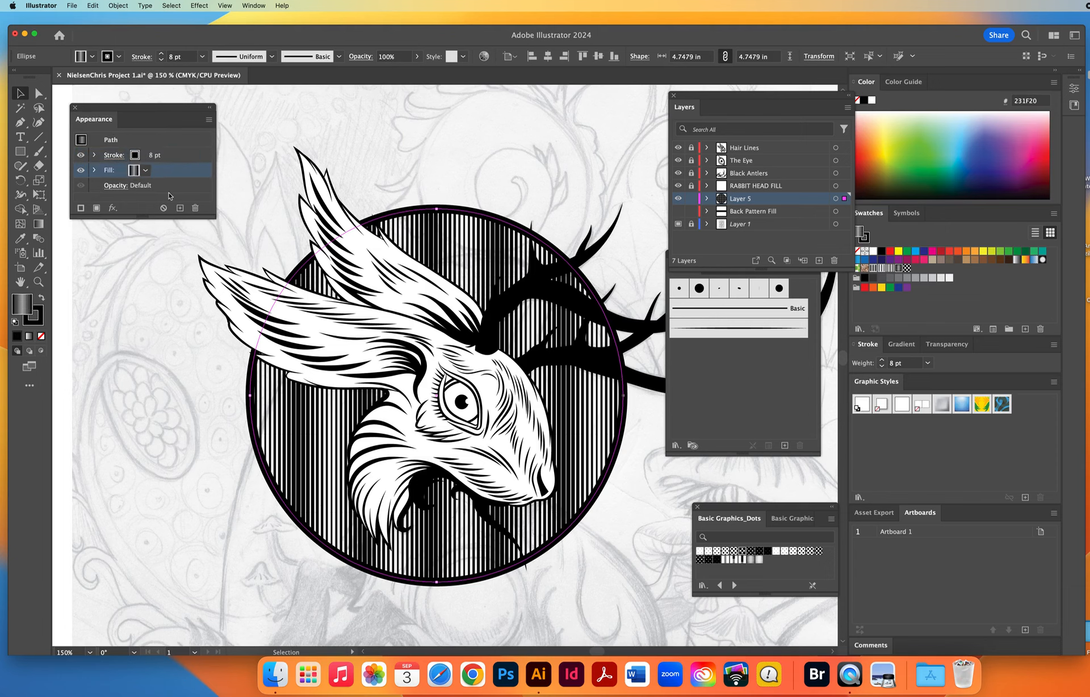
drag(145, 216, 147, 256)
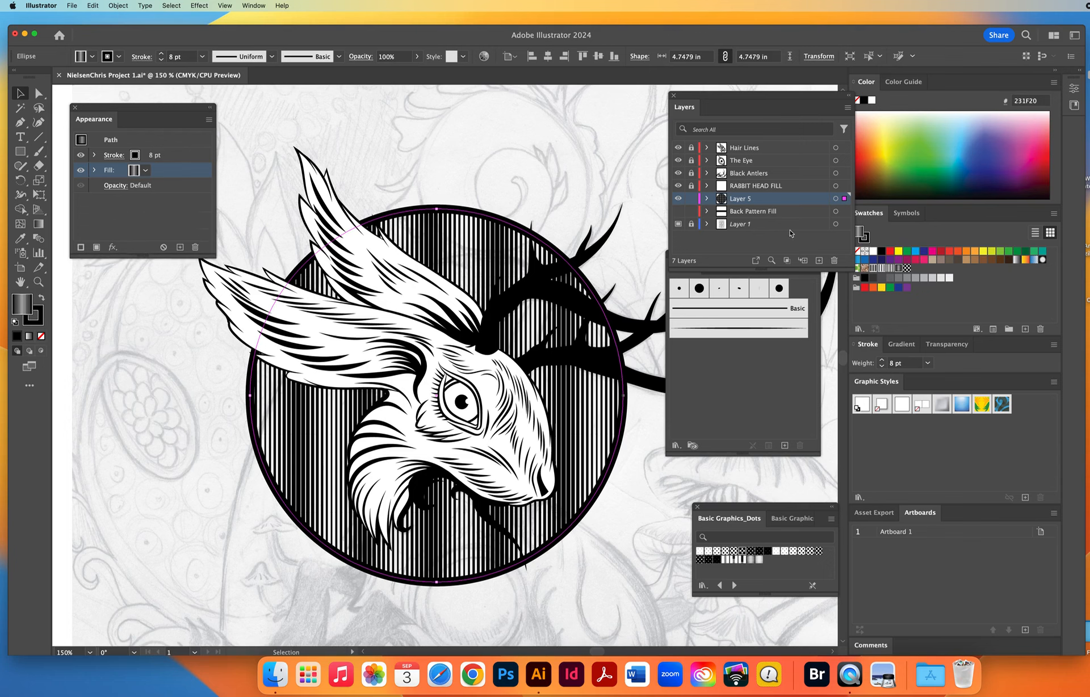
Show the Back Pattern Fill layer and fill its dotted rectangle with solid red ED1C24 to test the masking.
click(783, 212)
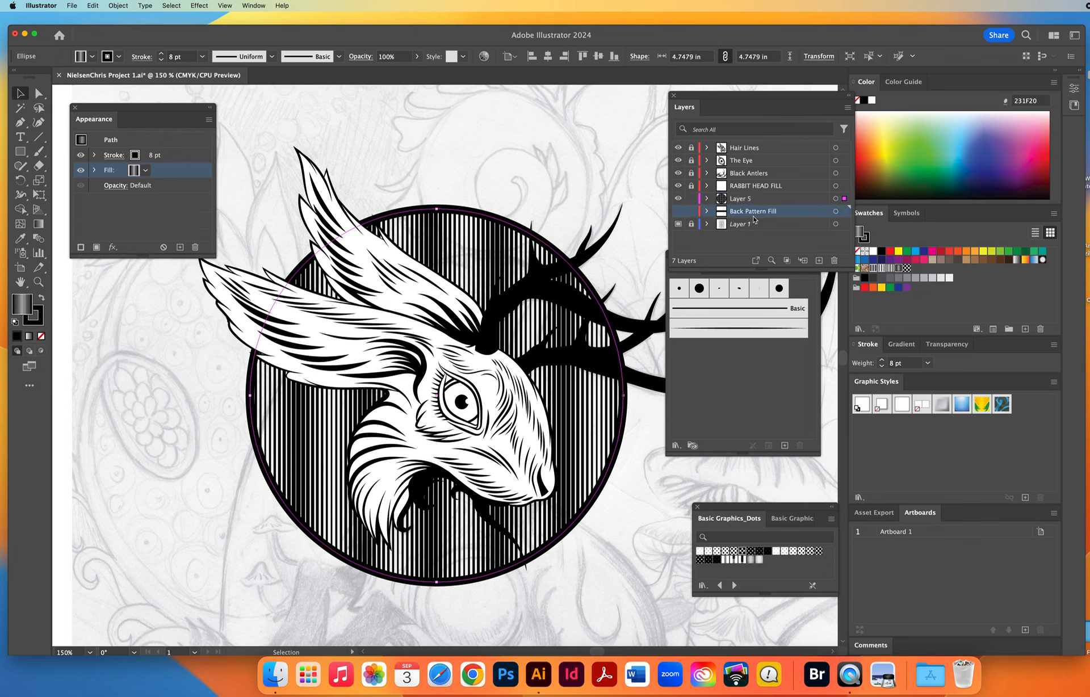
click(678, 211)
click(189, 454)
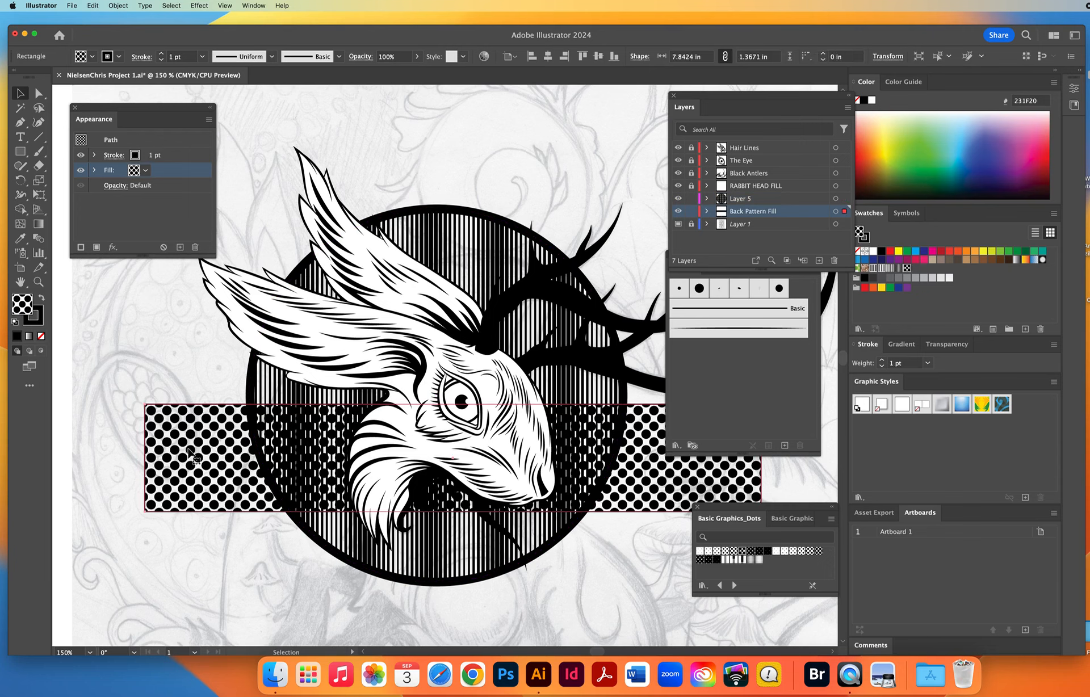
click(889, 252)
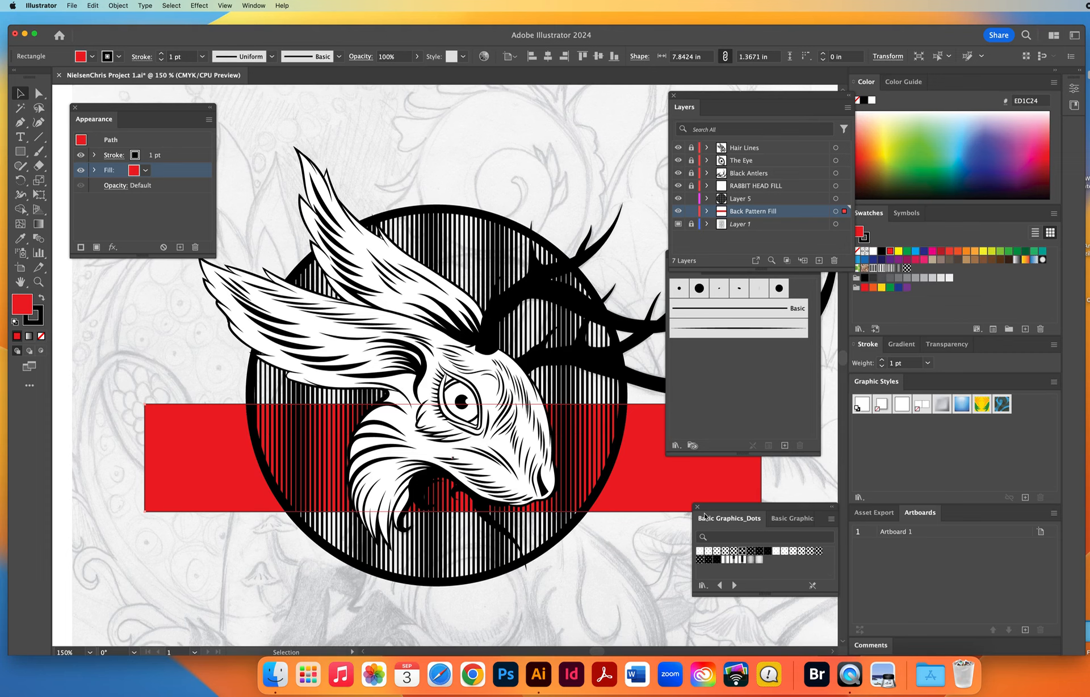
click(679, 186)
click(678, 186)
Add a second fill to the striped circle and make the lower fill white, keeping the stripes on top, then deselect it.
click(261, 389)
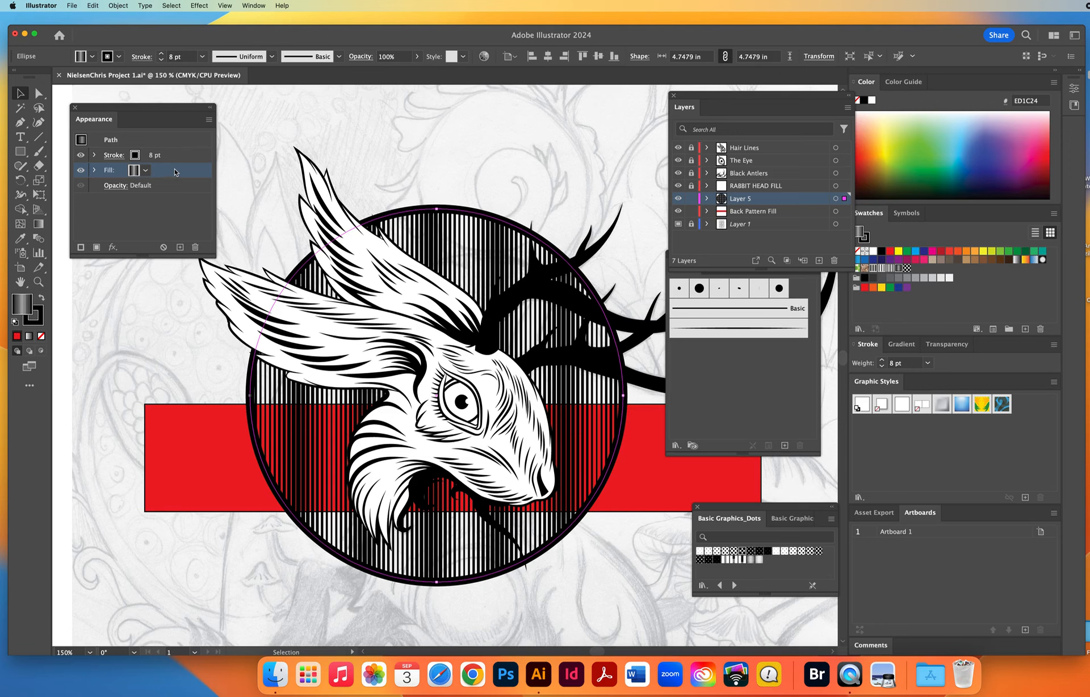
click(209, 121)
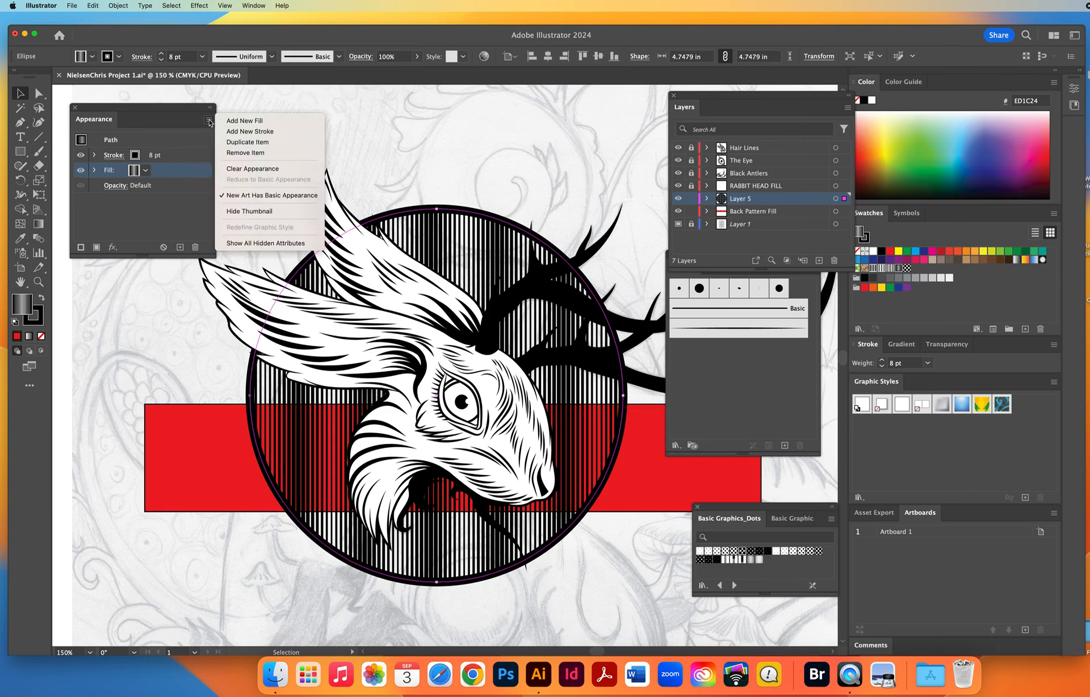
click(251, 120)
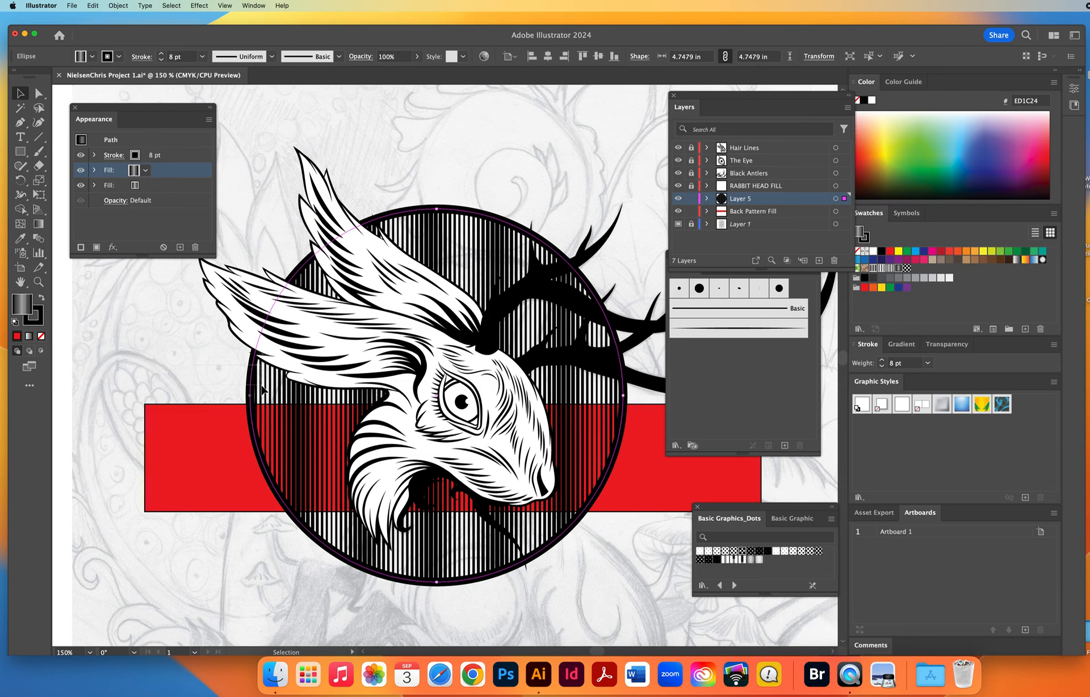
click(153, 186)
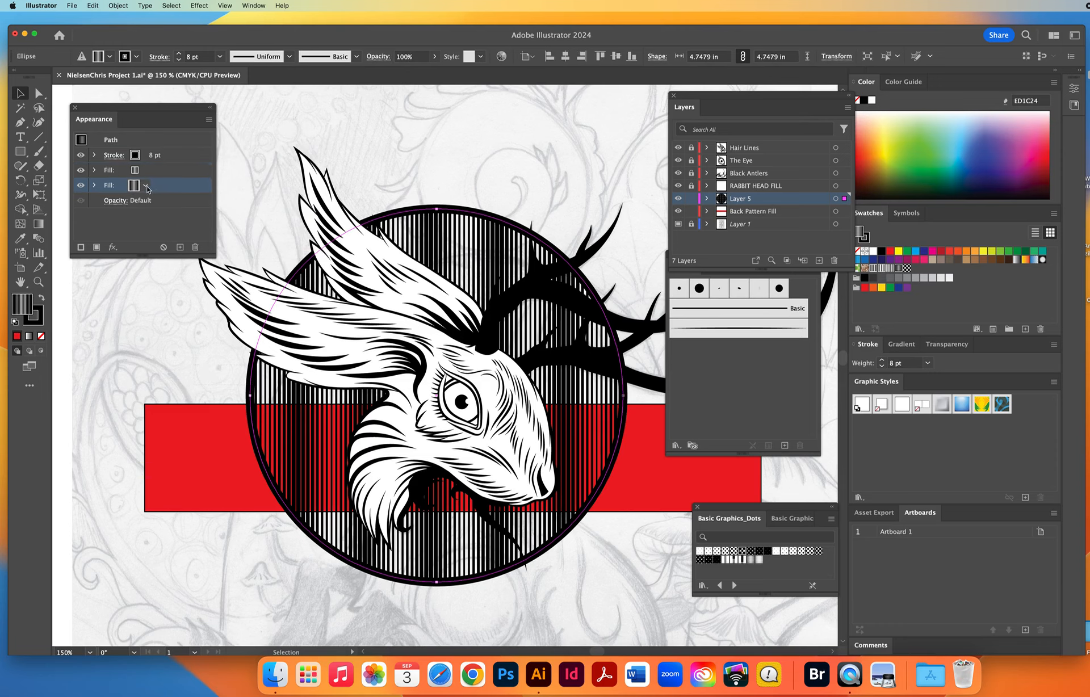
click(145, 186)
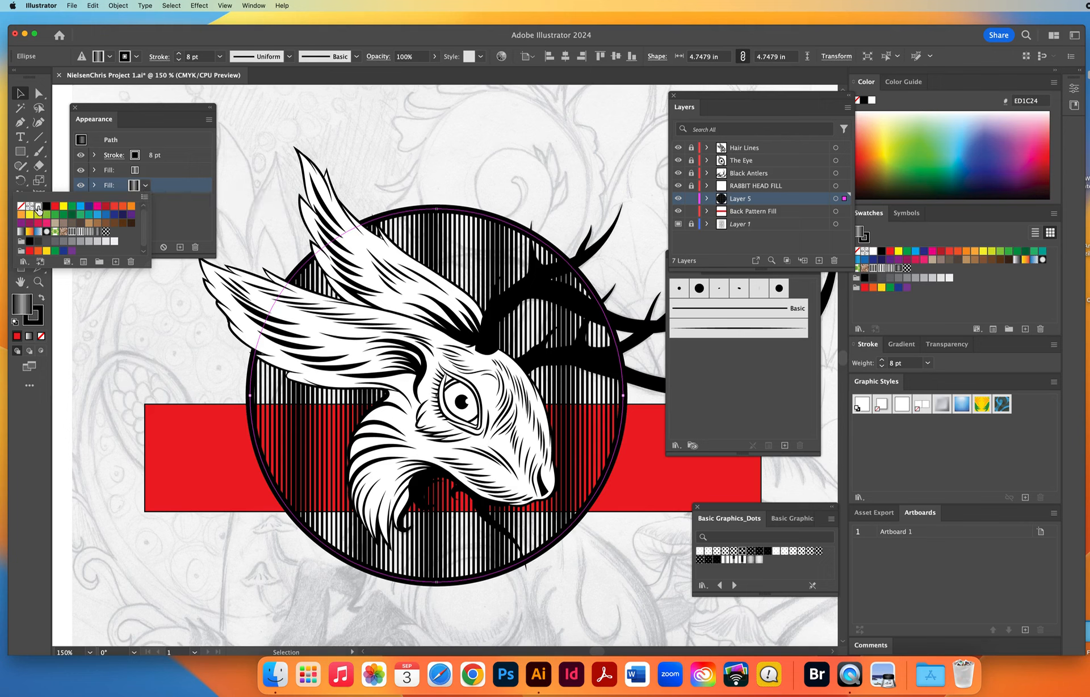
click(37, 207)
click(103, 547)
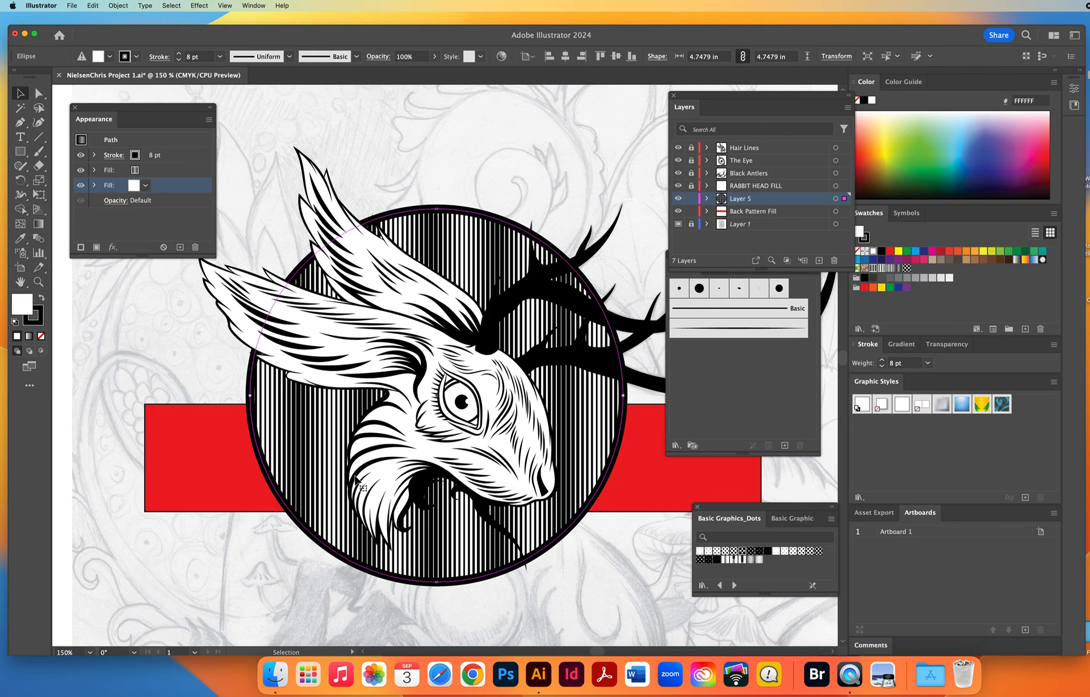
click(38, 281)
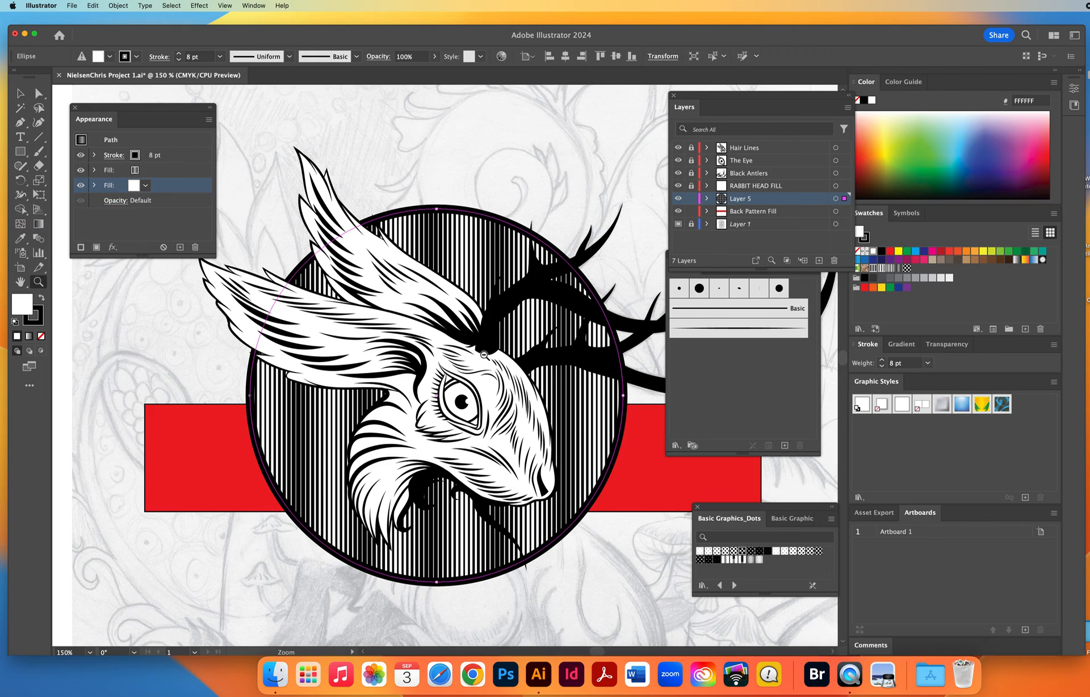
key(super+minus)
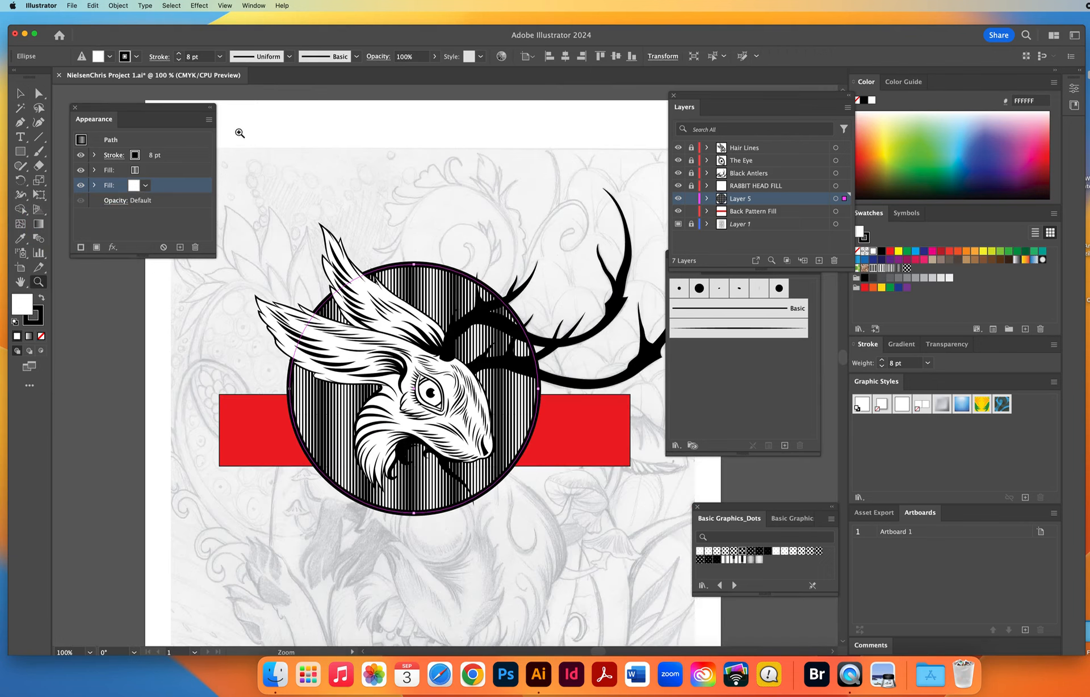
super+click(288, 177)
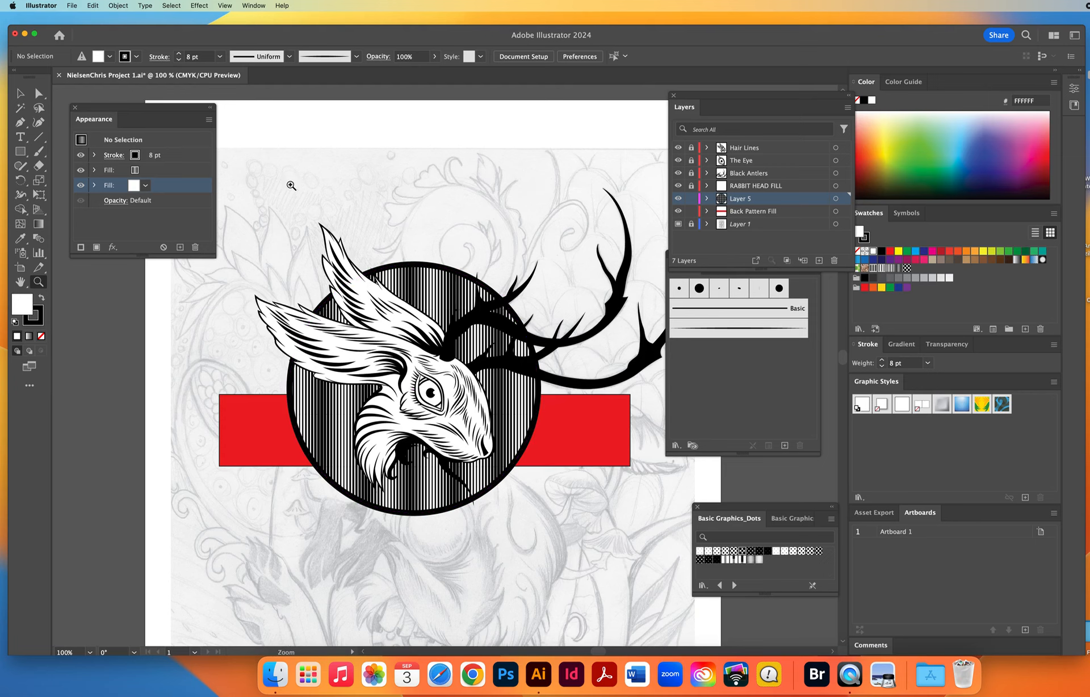
Hide all layers from Hair Lines down to Back Pattern Fill, and create a new layer above Layer 1 with the Light Blue layer color.
key(p)
drag(678, 212, 679, 154)
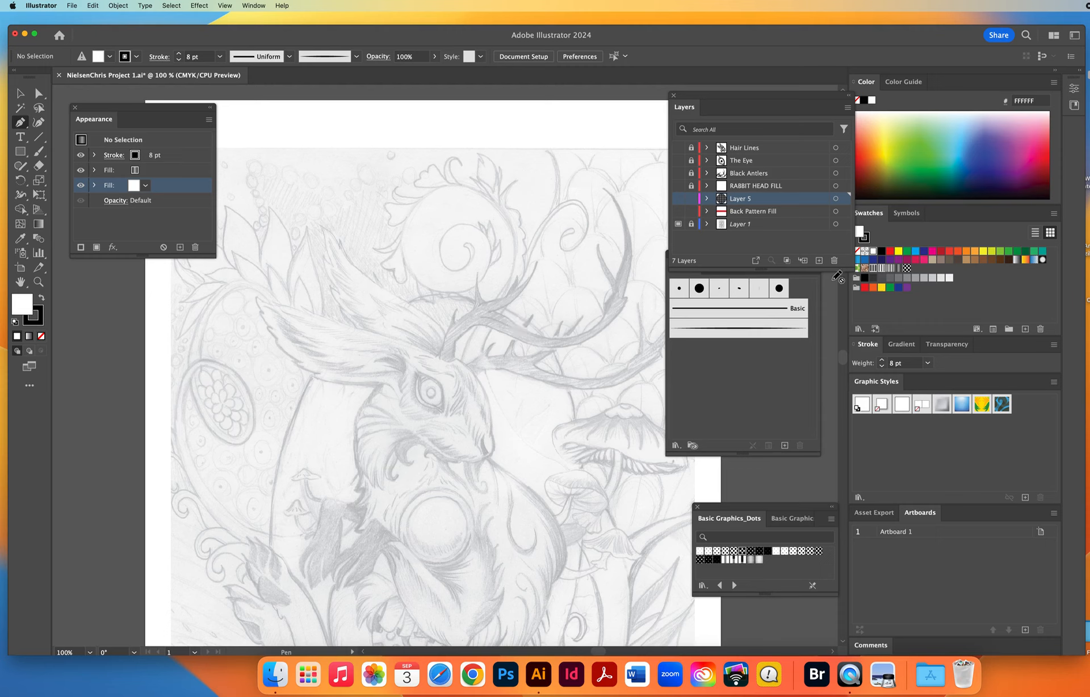
click(771, 226)
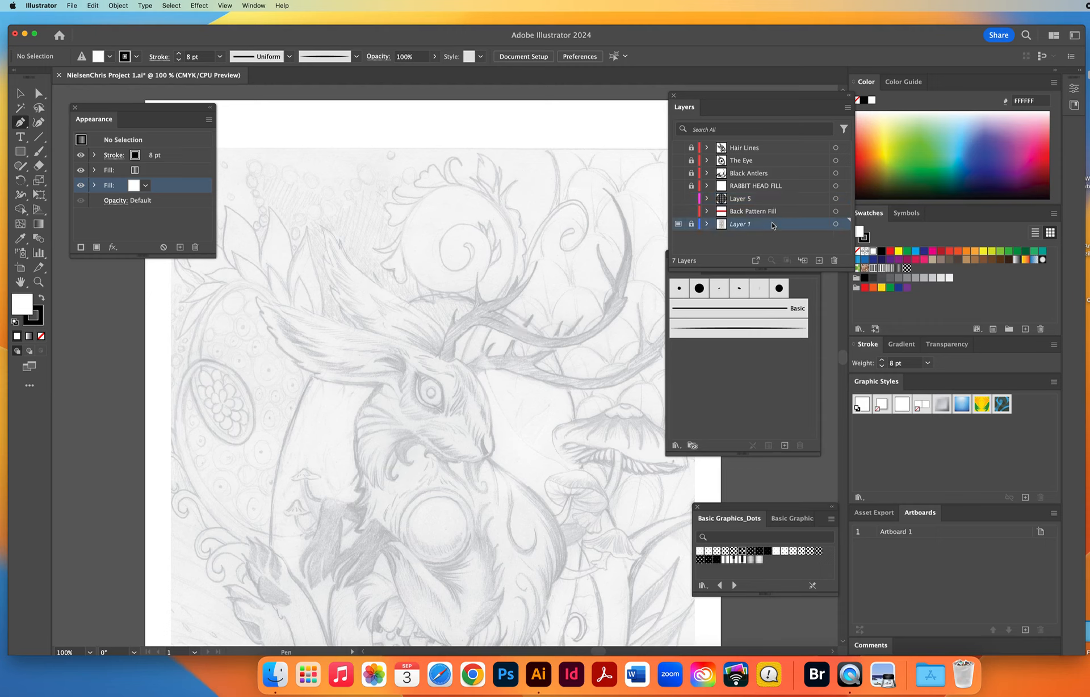
click(819, 262)
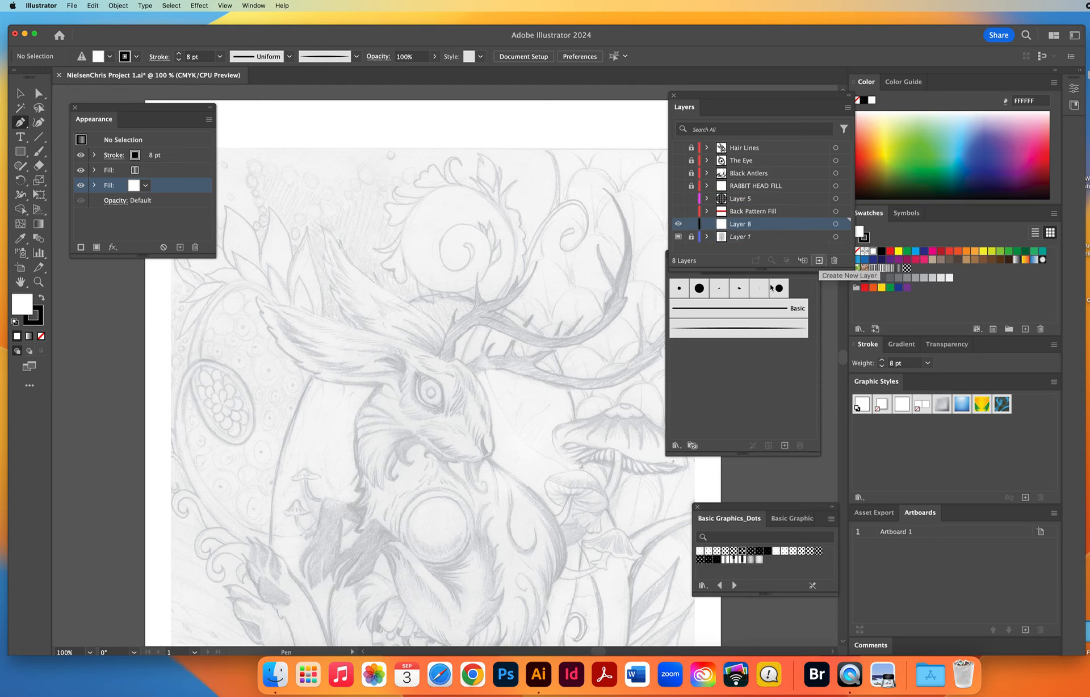
double_click(772, 226)
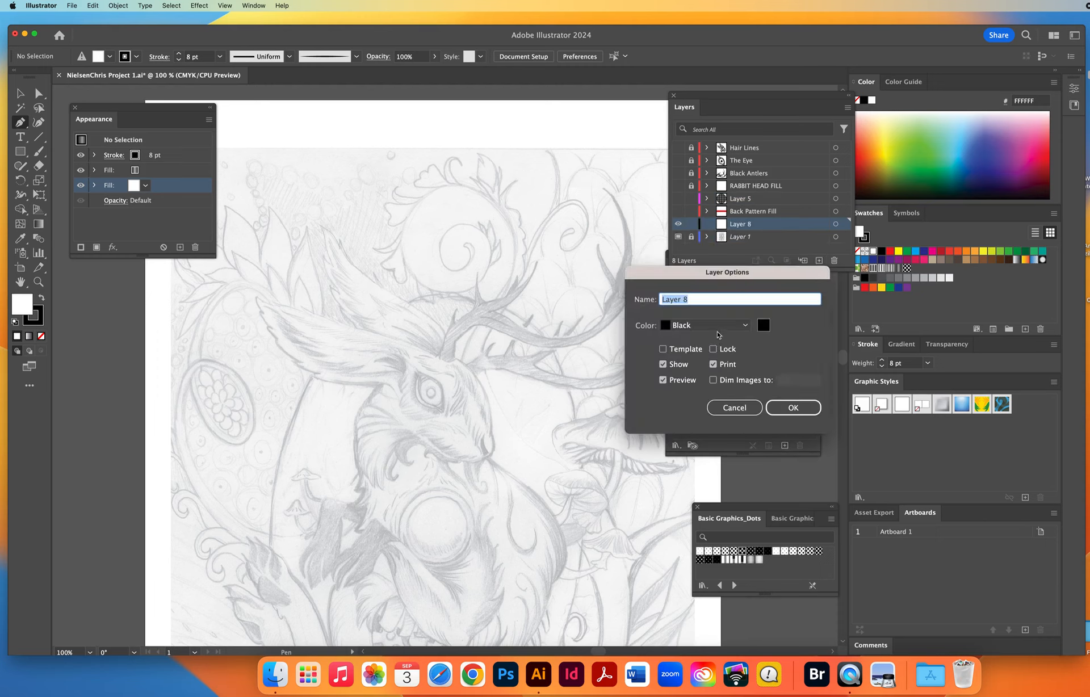
click(718, 329)
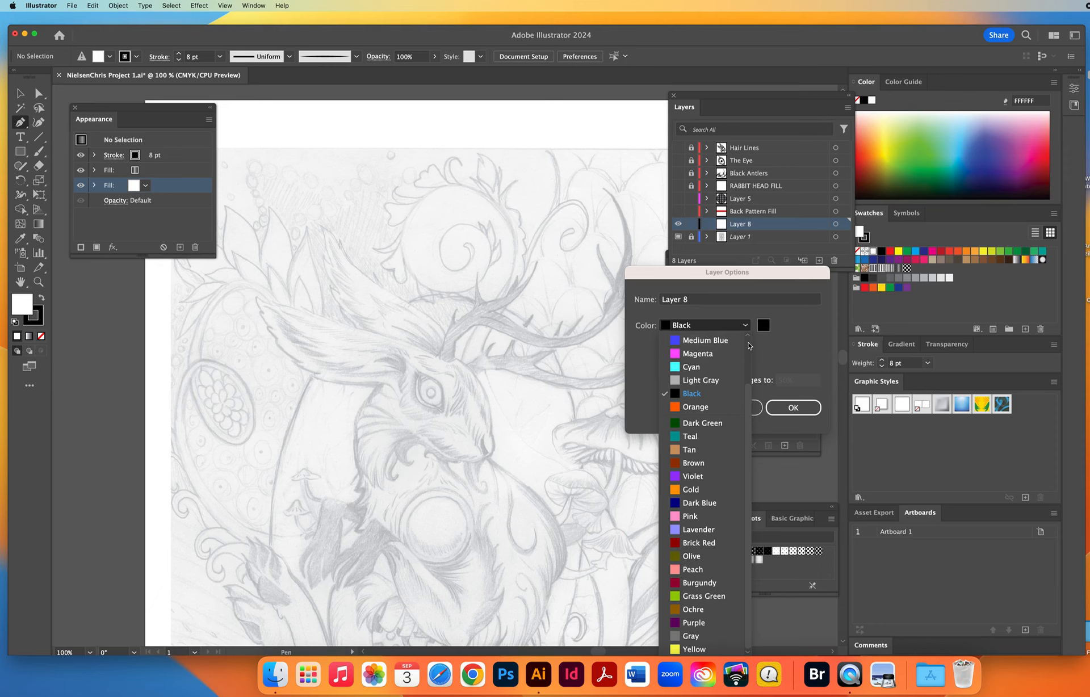
scroll(748, 345, up, 3)
click(701, 372)
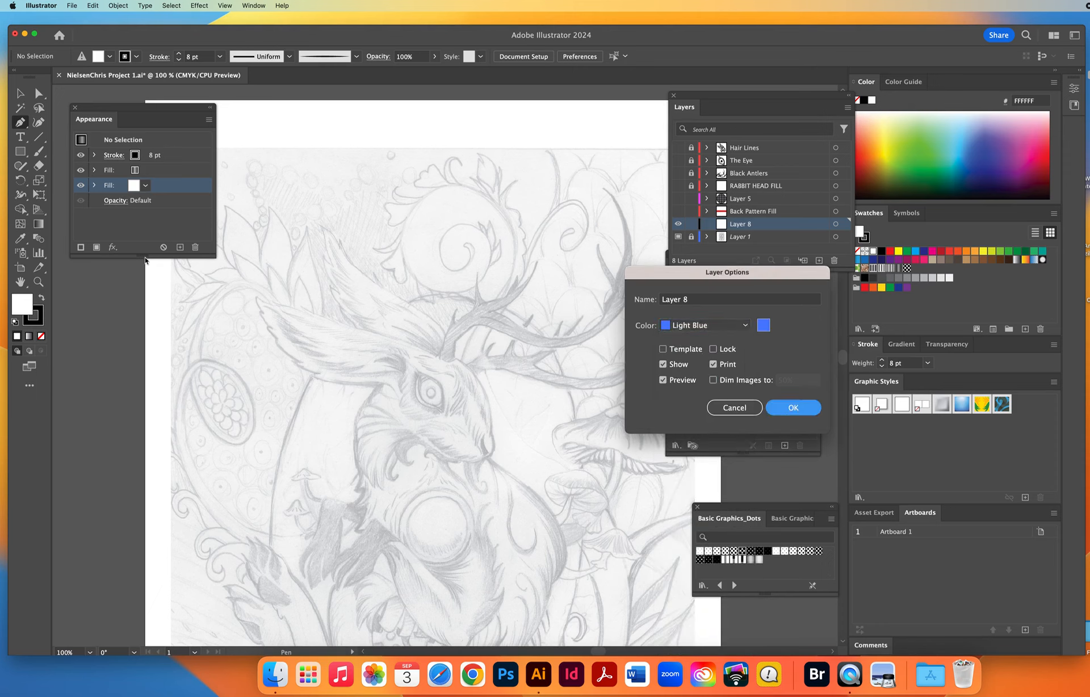
key(Return)
Set no fill with the default black stroke, and paint the inner spiral of the curled plant above the head with the tapered art brush.
key(d)
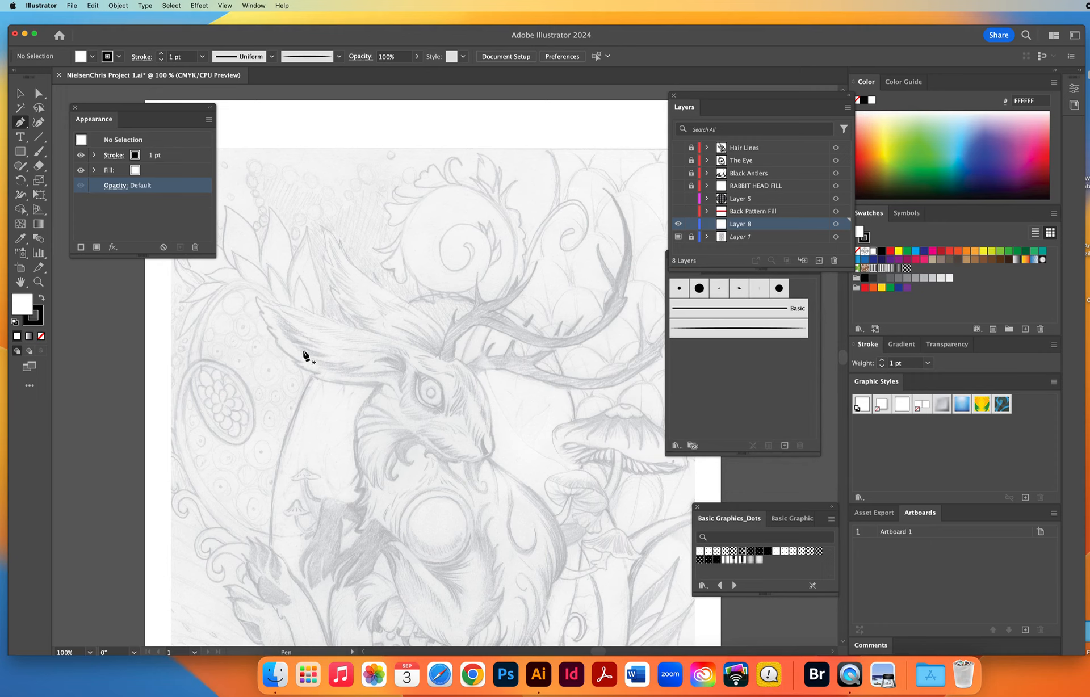
key(slash)
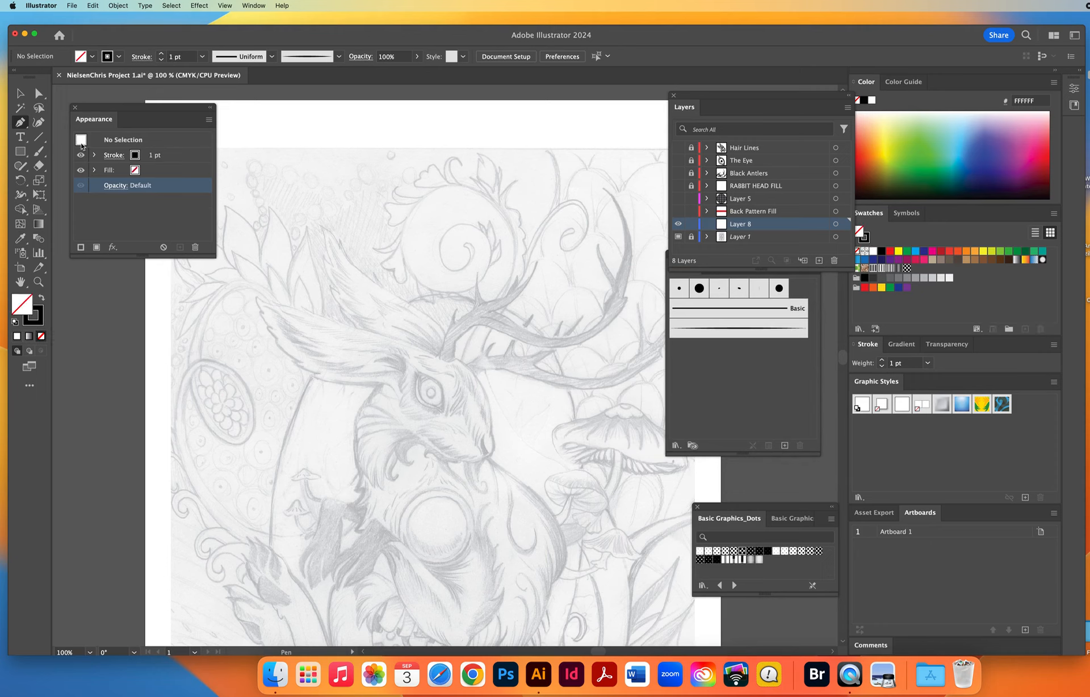
click(39, 151)
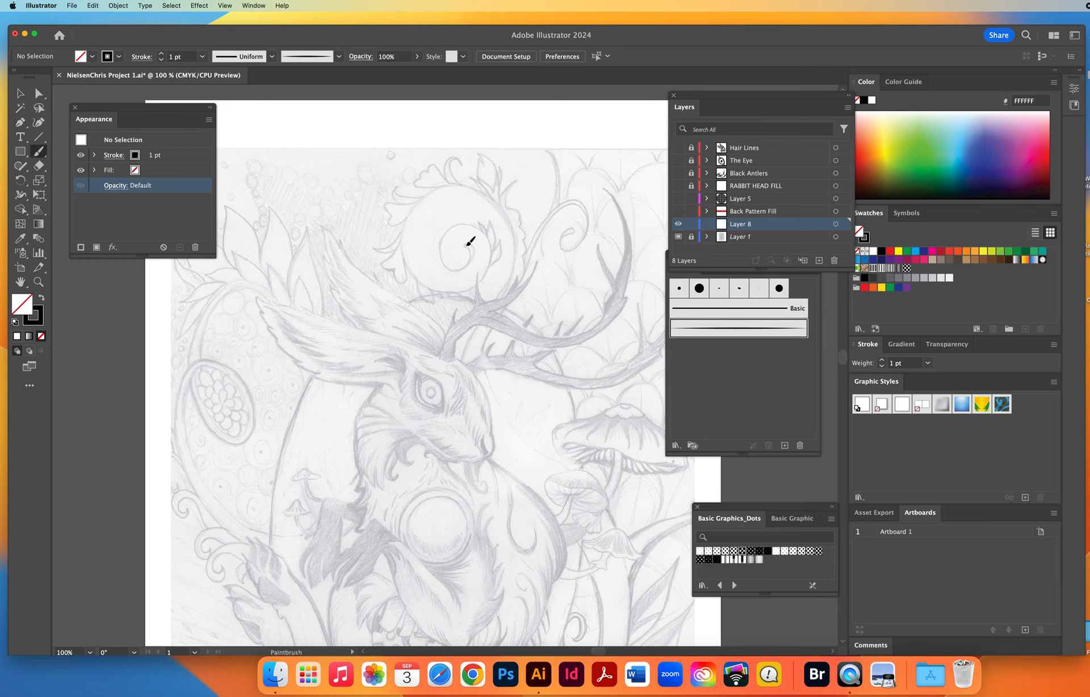
mouse_move(467, 266)
mouse_down()
mouse_move(441, 246)
mouse_move(462, 224)
mouse_move(491, 238)
mouse_move(490, 270)
mouse_up()
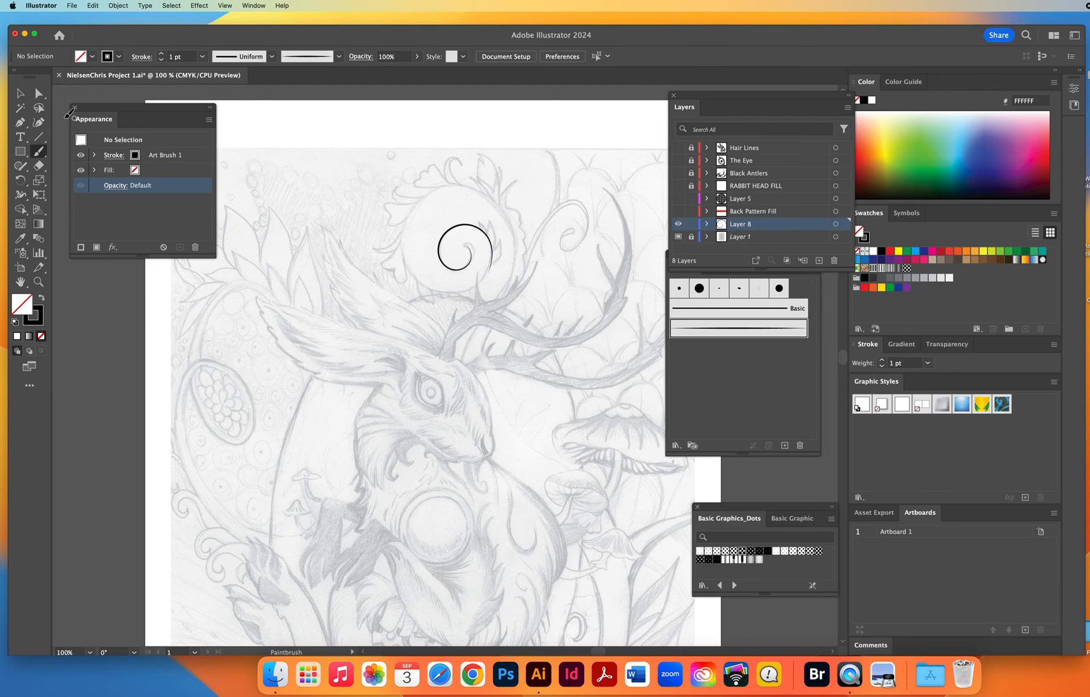
Thicken the inner spiral's stroke to 4 pt and deselect it.
click(20, 93)
click(474, 255)
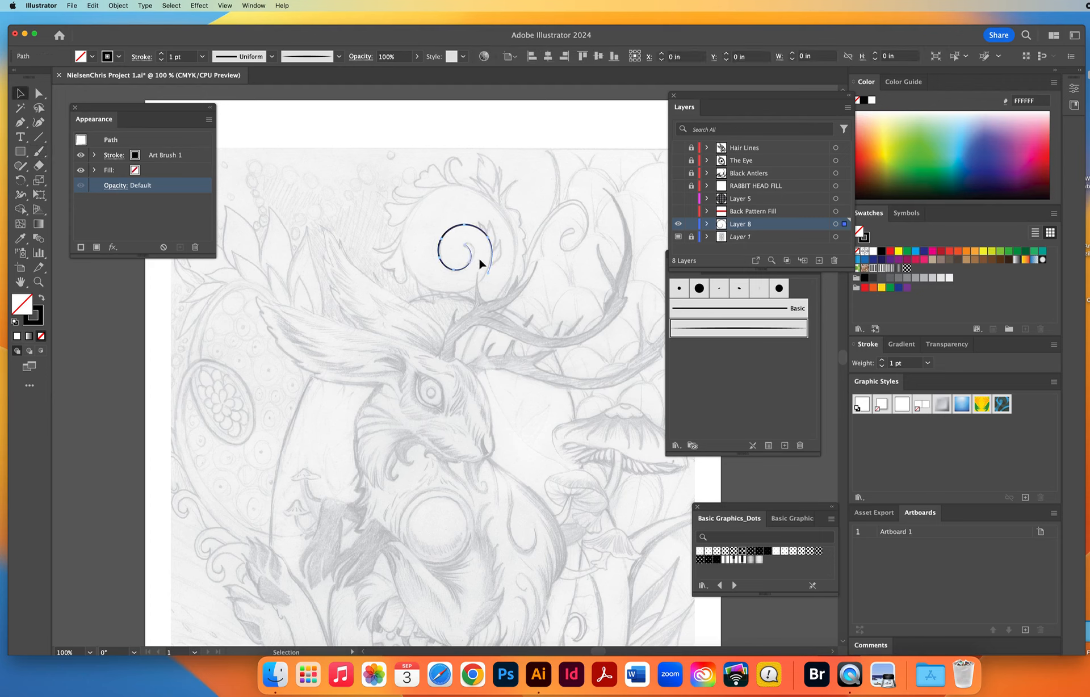
click(161, 53)
click(161, 54)
click(162, 54)
click(339, 264)
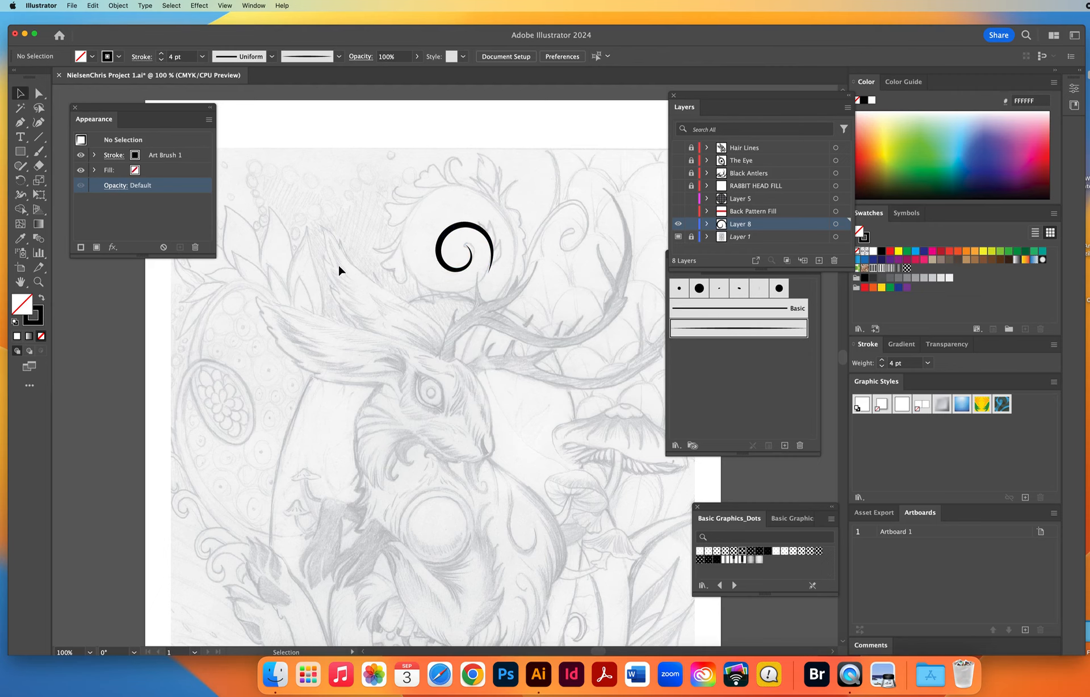
Extend the spiral with two tapered Paintbrush strokes, one curving beneath it and one arching around its outside.
click(38, 151)
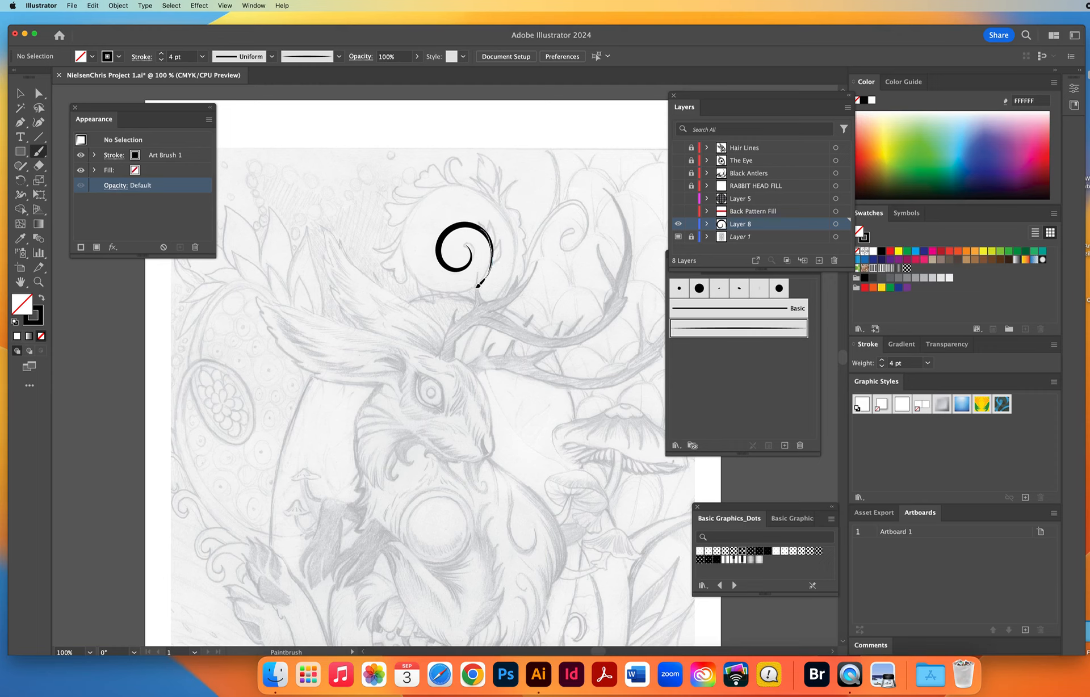
mouse_move(477, 287)
mouse_down()
mouse_move(446, 294)
mouse_move(417, 279)
mouse_move(405, 219)
mouse_up()
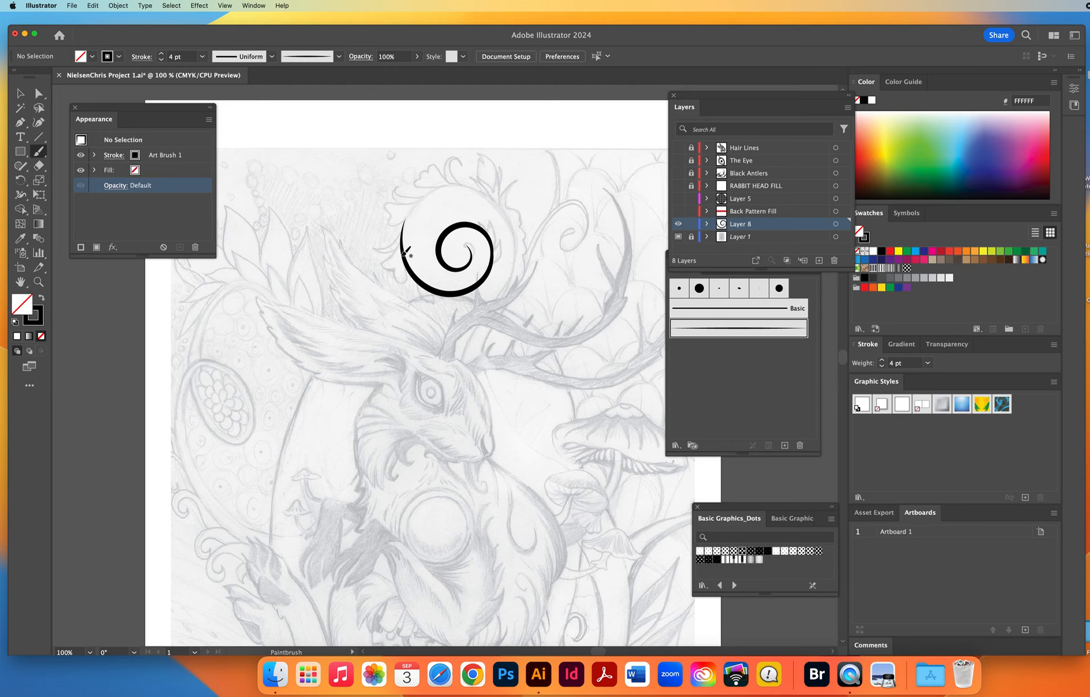
mouse_move(413, 275)
mouse_down()
mouse_move(408, 215)
mouse_move(454, 187)
mouse_move(499, 206)
mouse_move(503, 270)
mouse_up()
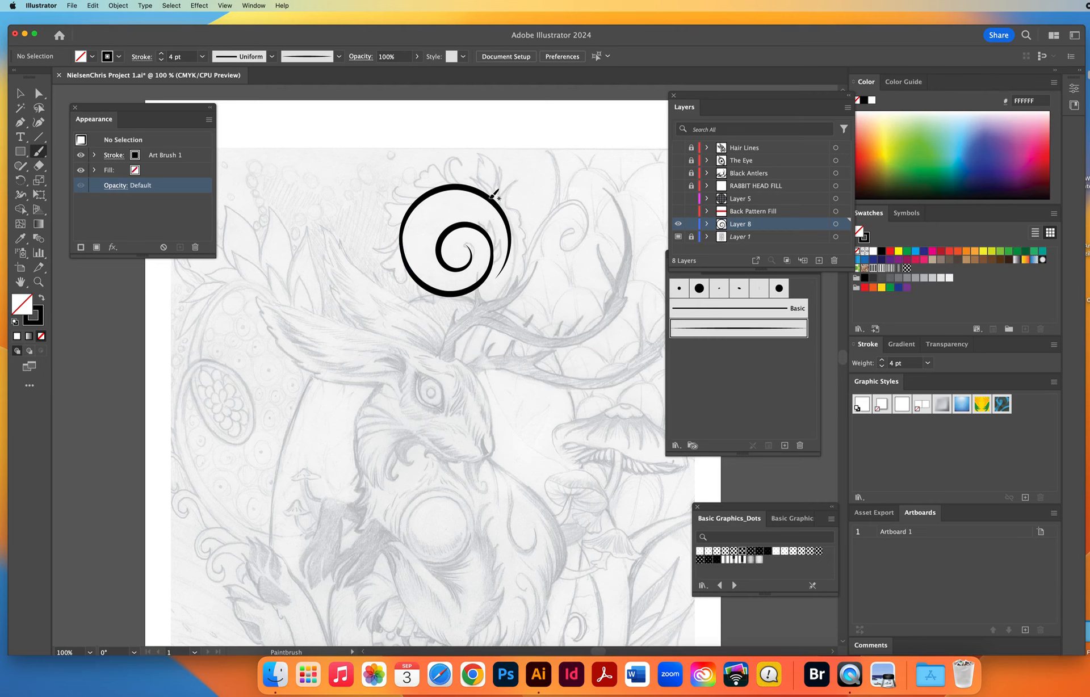
Pull the spiral's brush strokes apart, moving the lower arc toward the ear and the inner spiral well away from the outer arc.
click(21, 94)
click(408, 333)
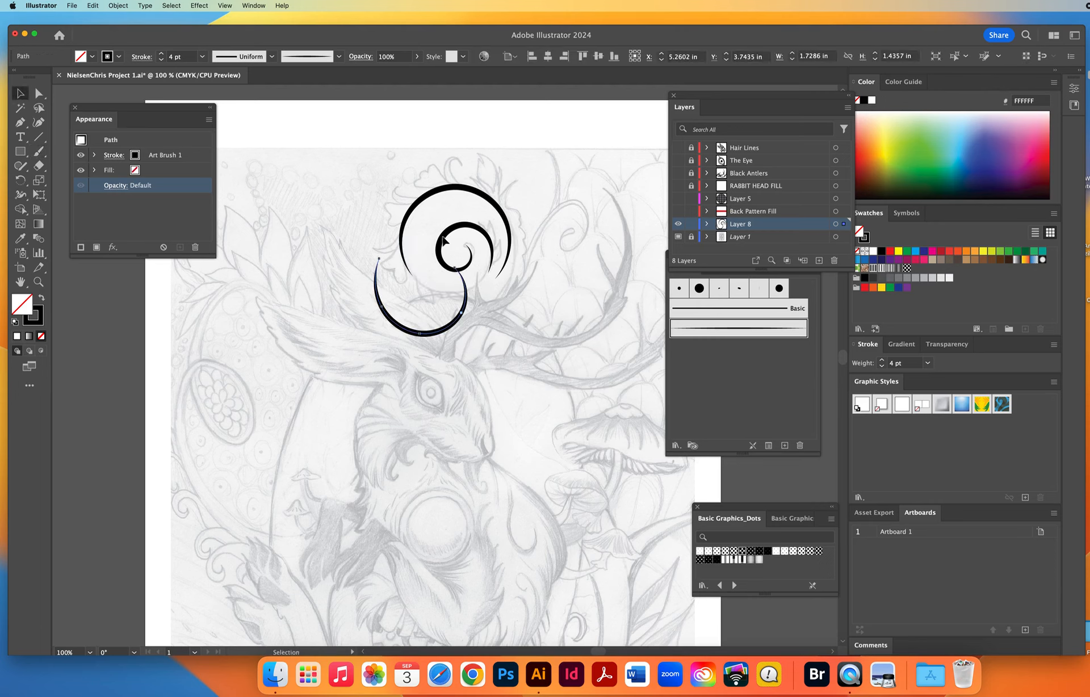
drag(436, 234, 281, 209)
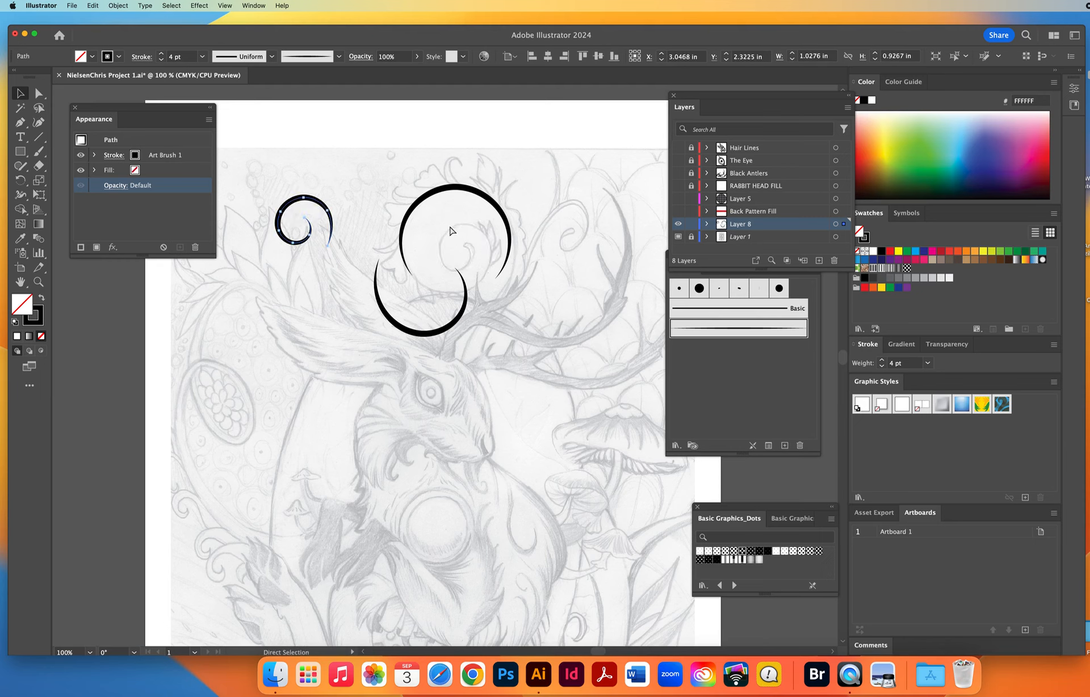
Undo the moves that separated the spiral's brush strokes and clear the selection.
key(super+z)
key(super+z)
click(393, 293)
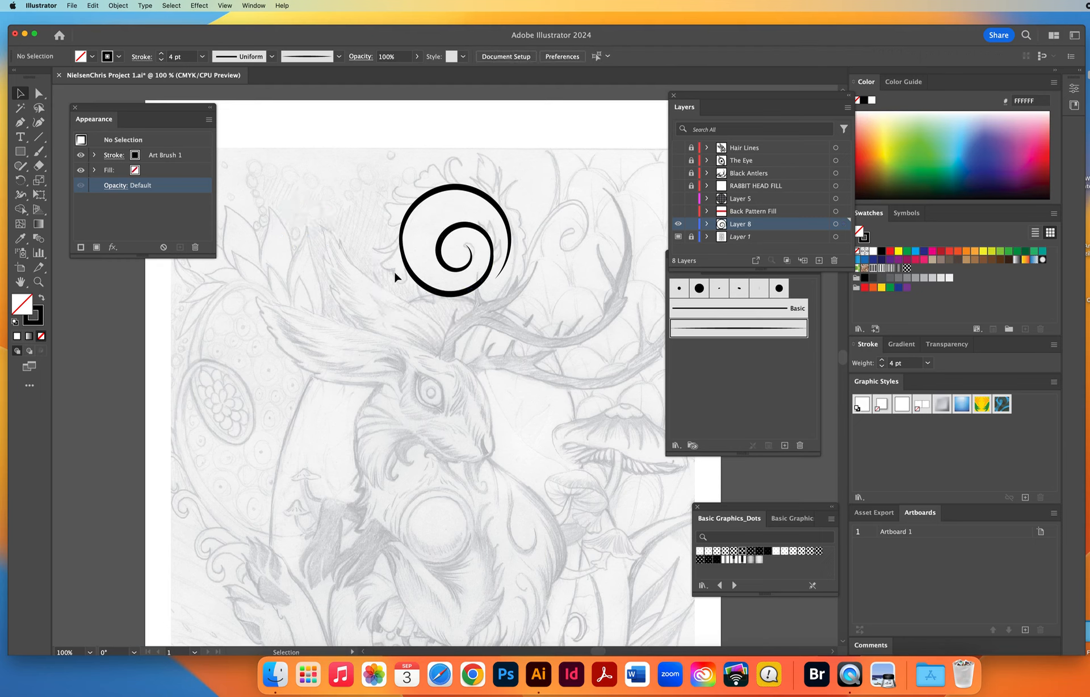
Paint two tapered Paintbrush strokes from the sides of the spiral down to the rabbit's head as the vine's stem.
click(39, 151)
mouse_move(466, 188)
mouse_down()
mouse_move(508, 212)
mouse_move(519, 250)
mouse_move(462, 356)
mouse_move(450, 423)
mouse_move(436, 411)
mouse_move(431, 309)
mouse_move(406, 250)
mouse_move(409, 226)
mouse_up()
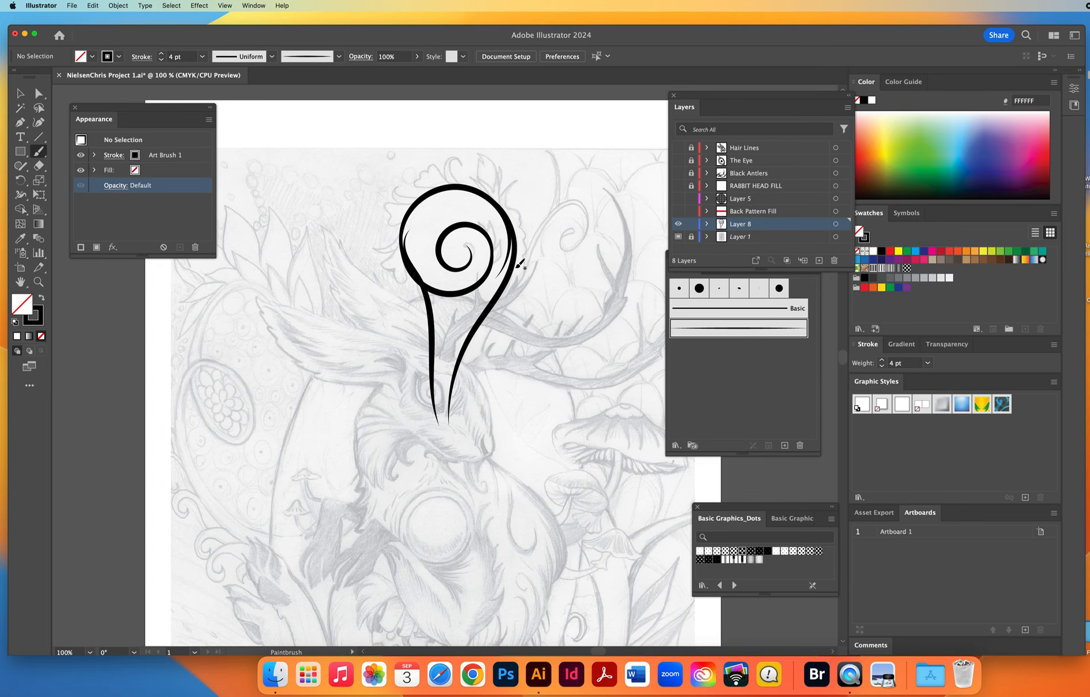
Select the stem stroke above the rabbit's eye that overlaps the circle's inner edge and expand its appearance.
key(z)
click(490, 308)
key(v)
key(space)
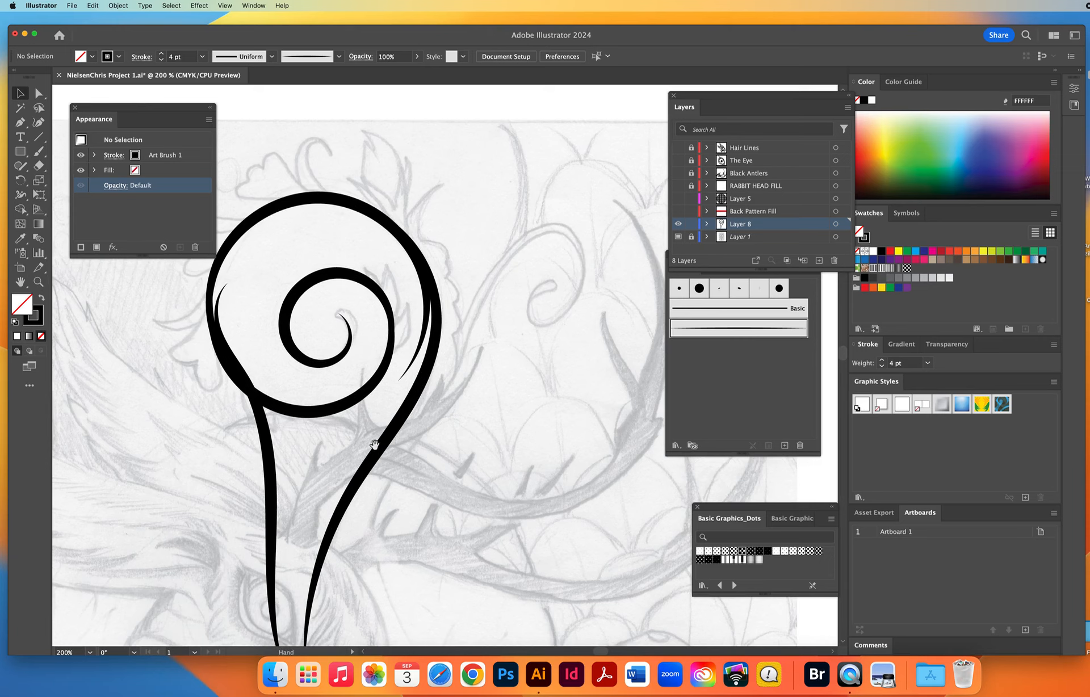
mouse_move(375, 445)
mouse_down()
mouse_move(469, 355)
mouse_move(494, 314)
mouse_up()
drag(349, 316, 431, 337)
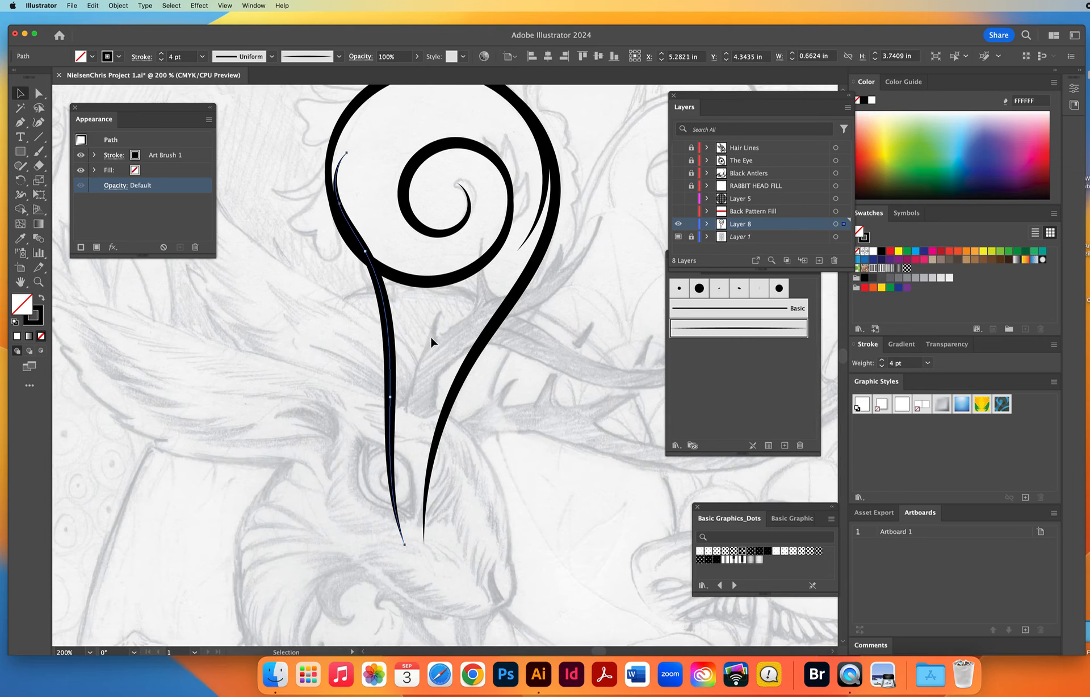
click(117, 5)
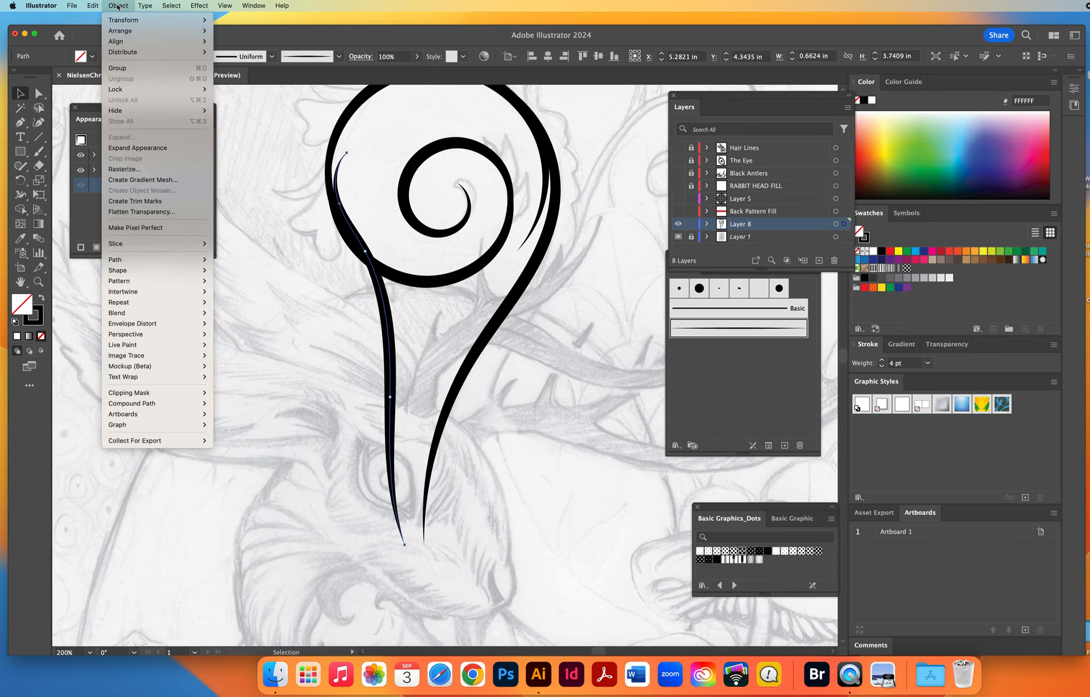
click(142, 149)
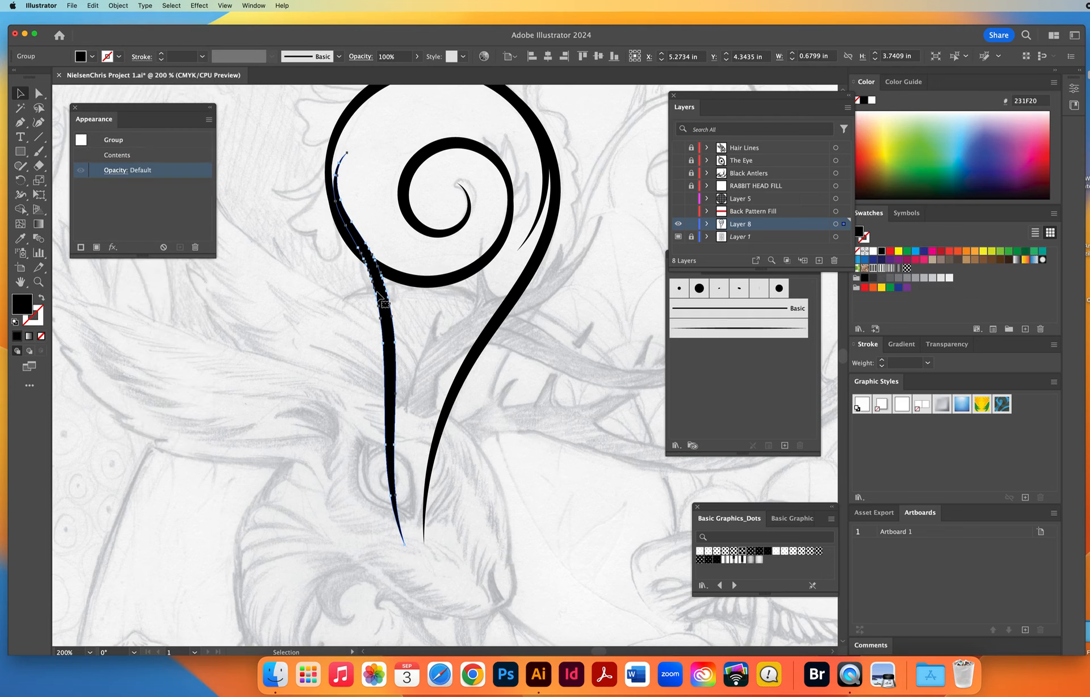
Erase the part of the expanded stem stroke that pokes inside the spiral's outer circle, and deselect it.
click(38, 166)
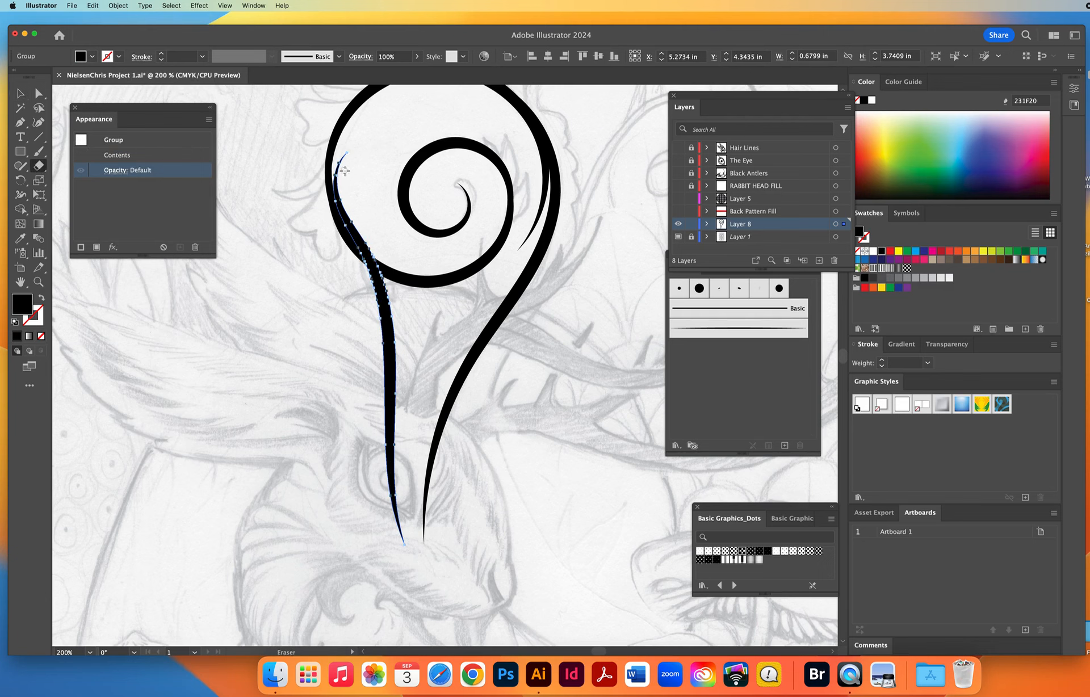
mouse_move(345, 170)
mouse_down()
mouse_move(350, 149)
mouse_move(344, 213)
mouse_move(381, 261)
mouse_up()
super+click(277, 386)
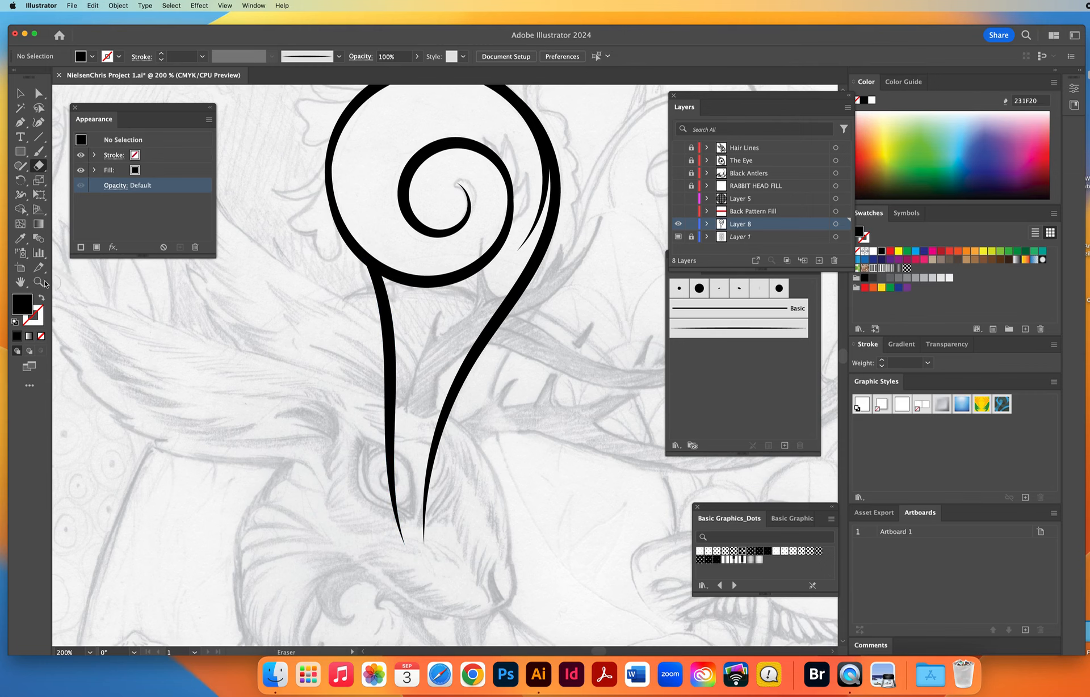
click(38, 281)
alt+click(480, 361)
alt+click(480, 361)
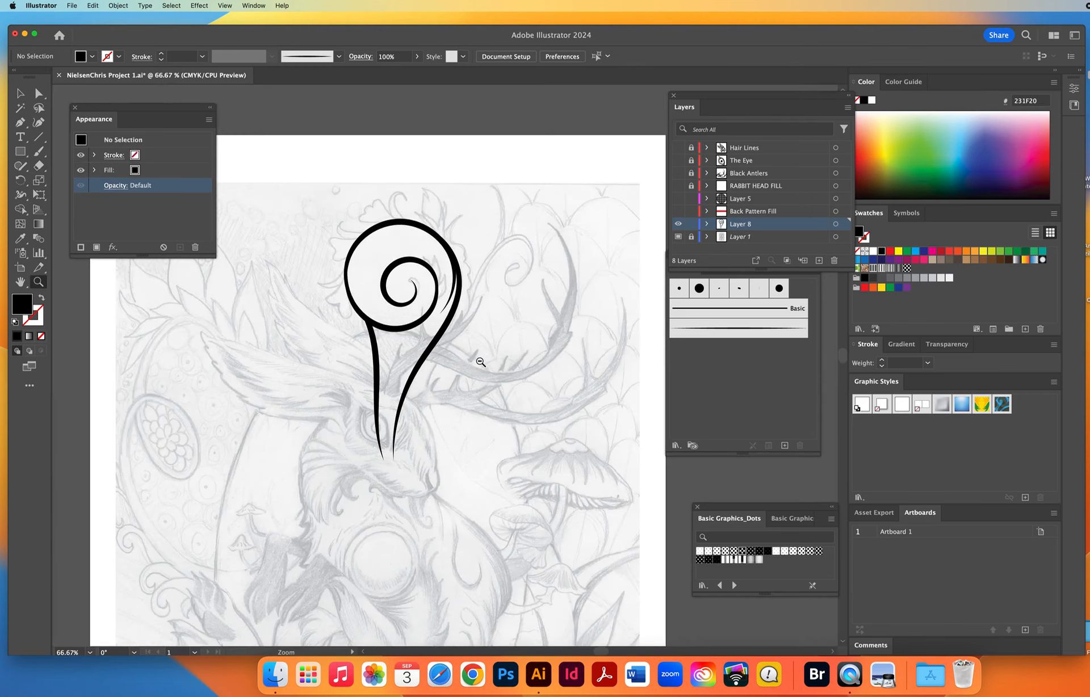
alt+click(480, 362)
click(415, 357)
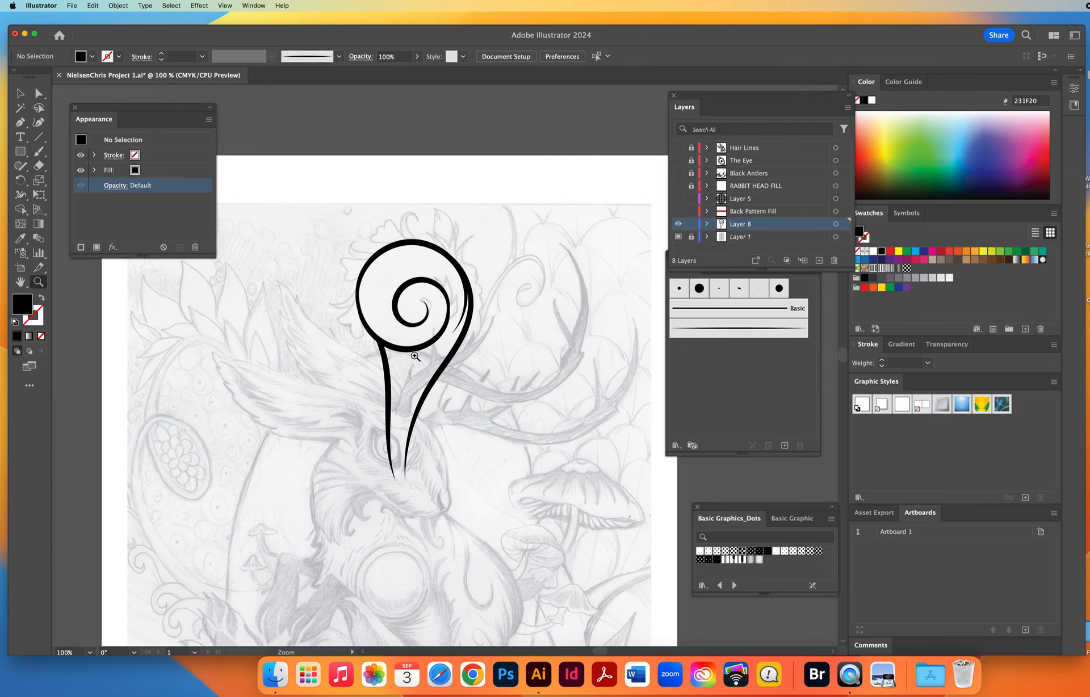
click(417, 376)
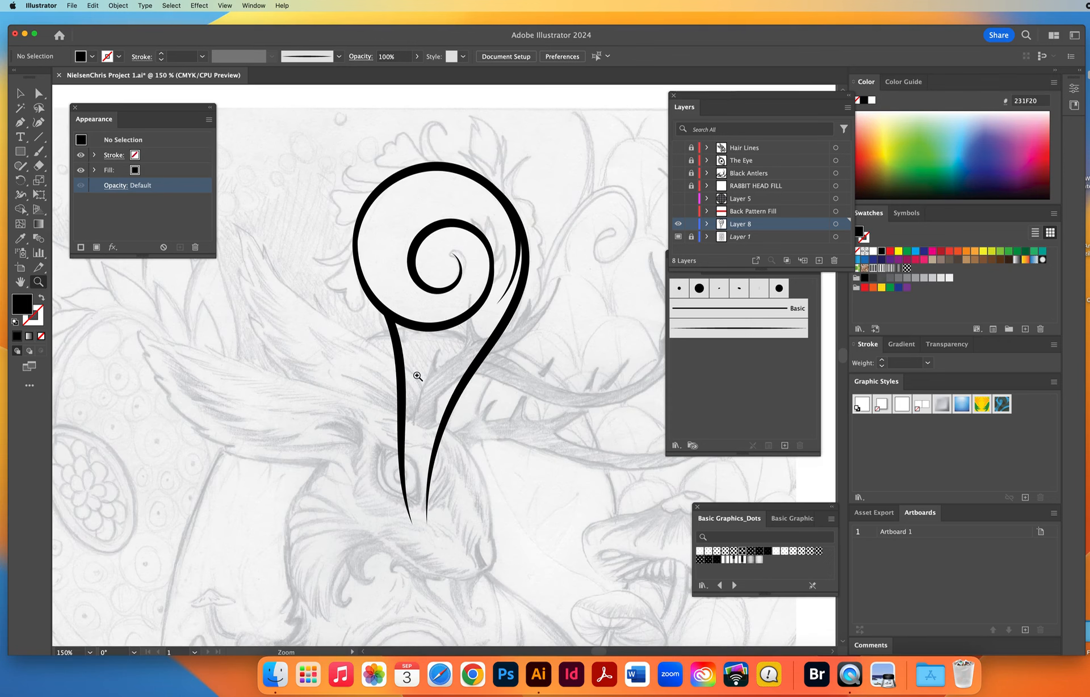
click(468, 365)
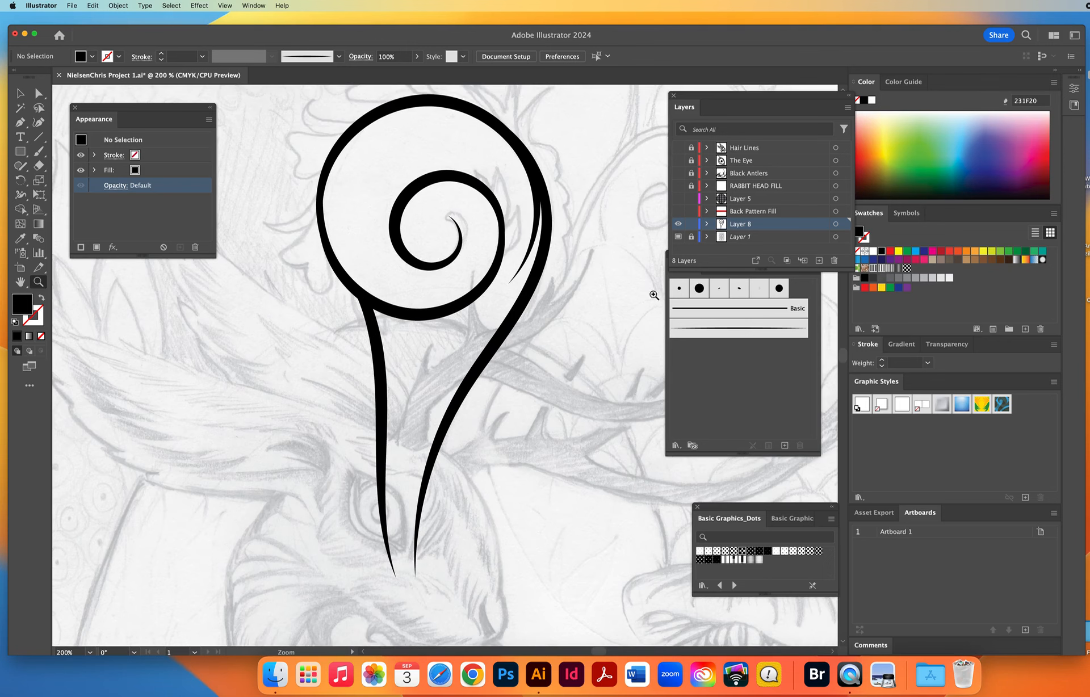
Rename Layer 8 as VINE LINES and lock it.
double_click(740, 225)
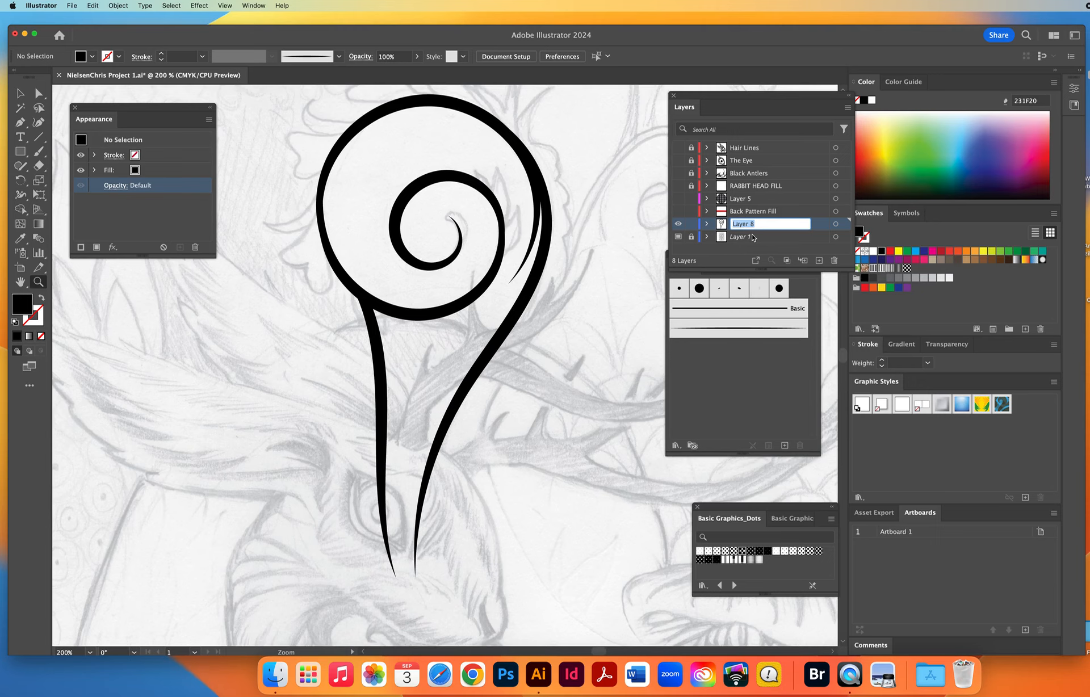
text(VINE LINES)
key(Return)
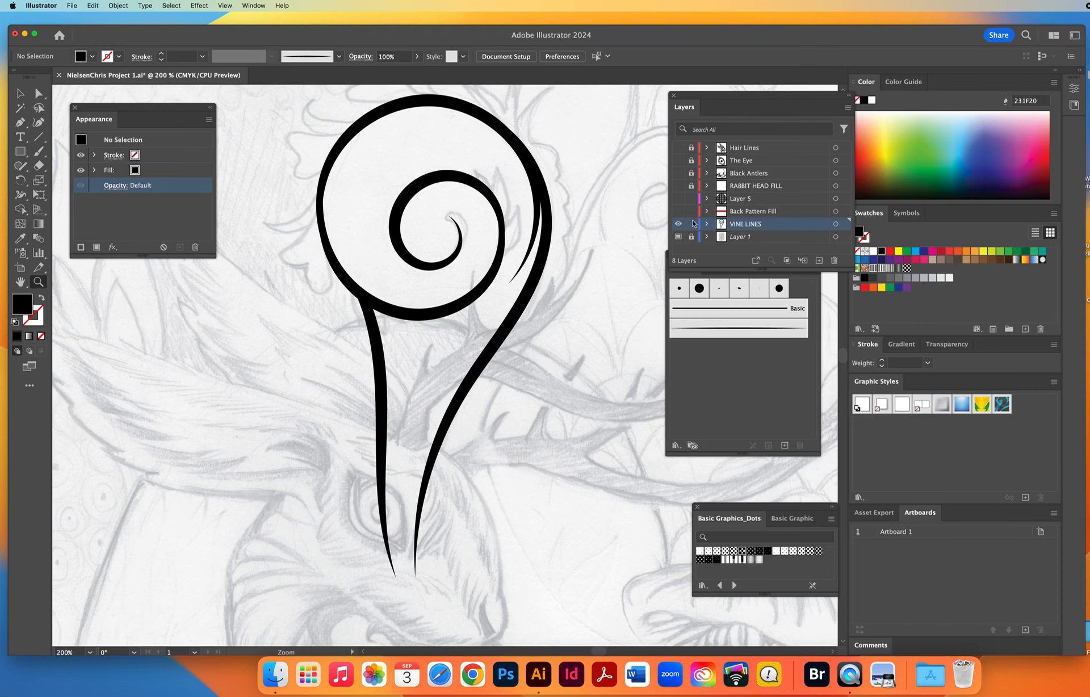
click(692, 224)
Add a new layer between VINE LINES and Layer 1 and name it VINE FILL.
click(758, 239)
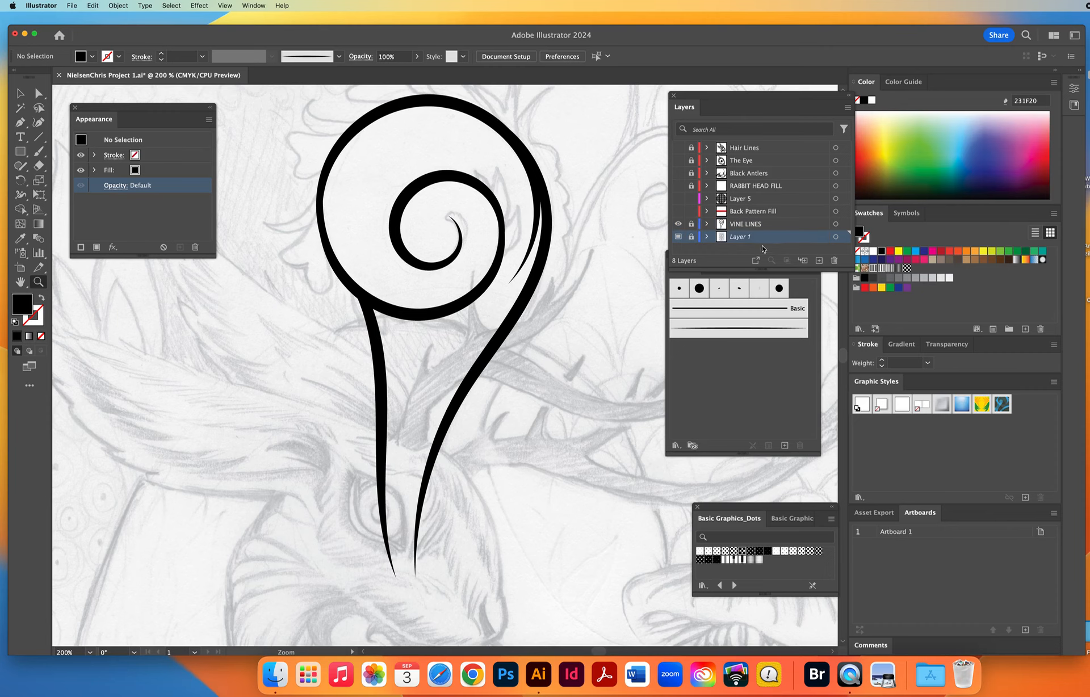
drag(742, 269, 742, 311)
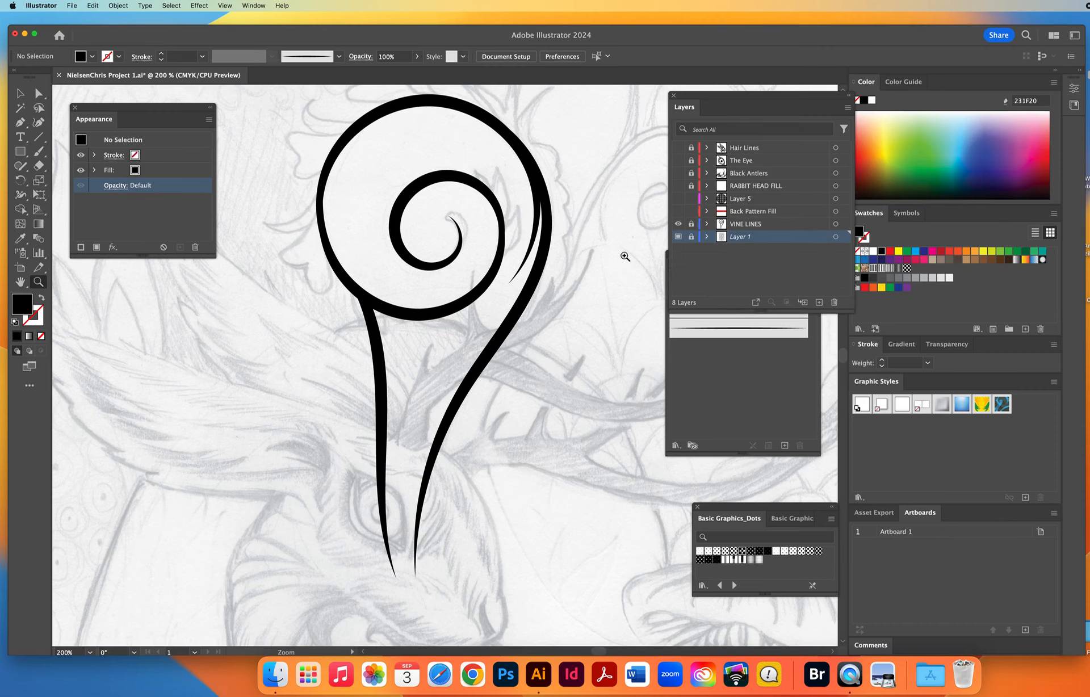
click(753, 226)
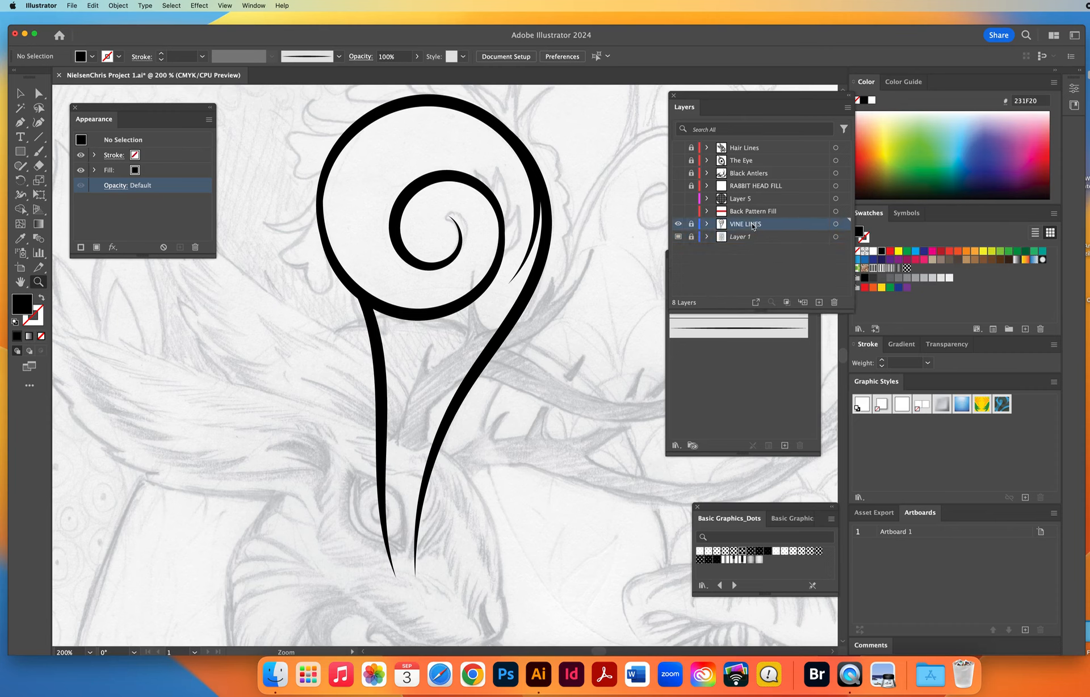
click(759, 238)
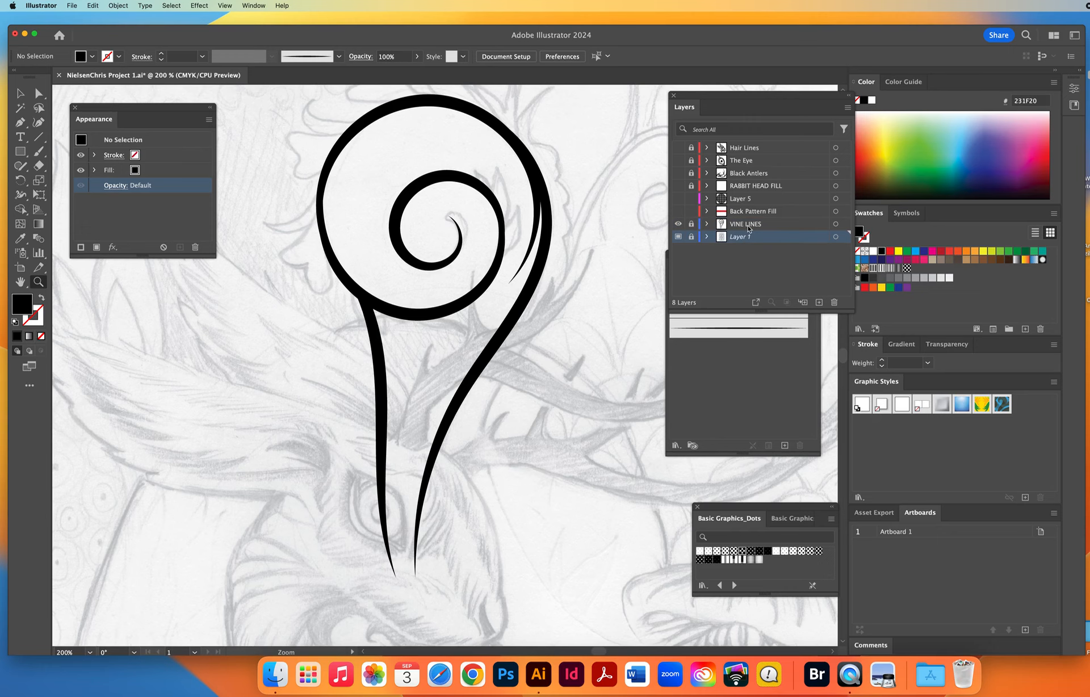
click(818, 302)
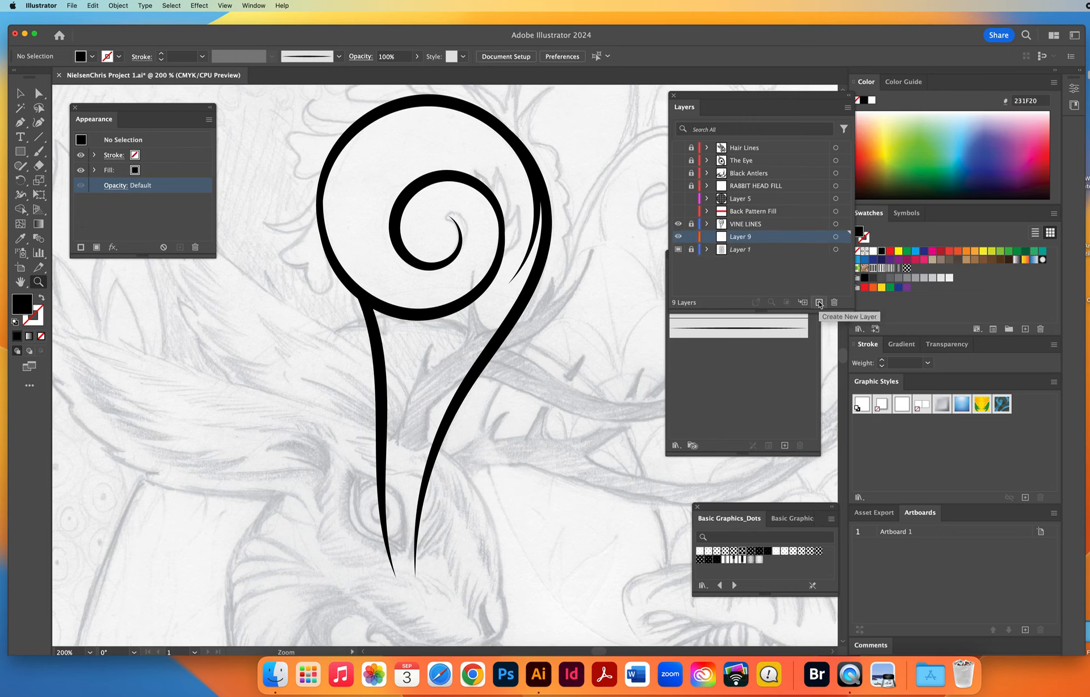
double_click(741, 238)
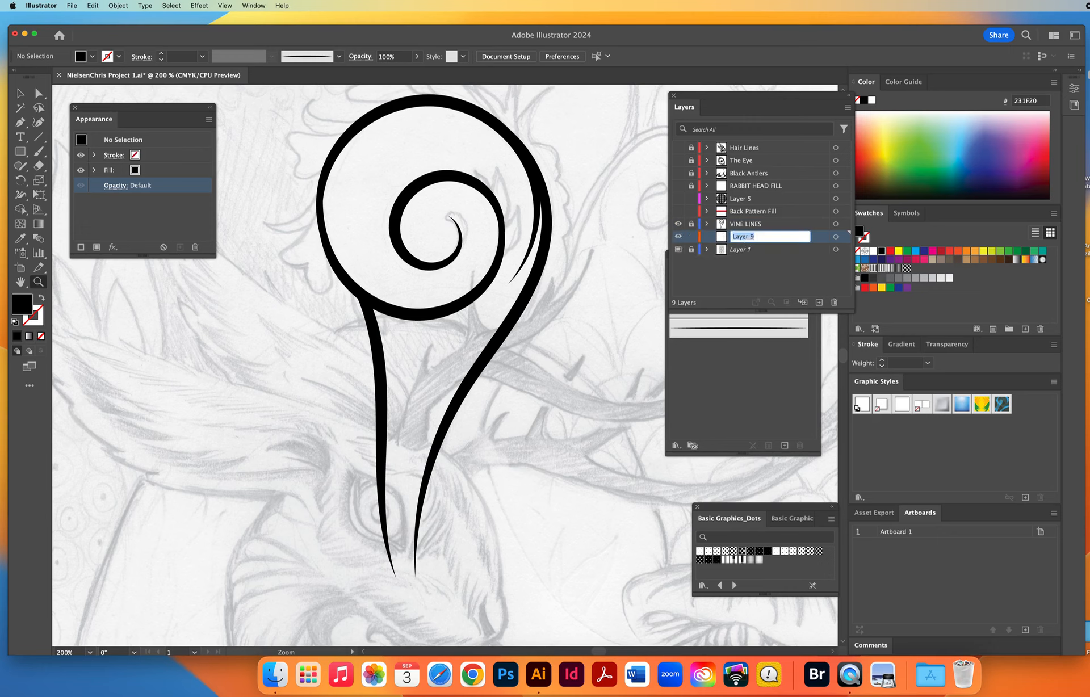
text(VINE COL)
key(Return)
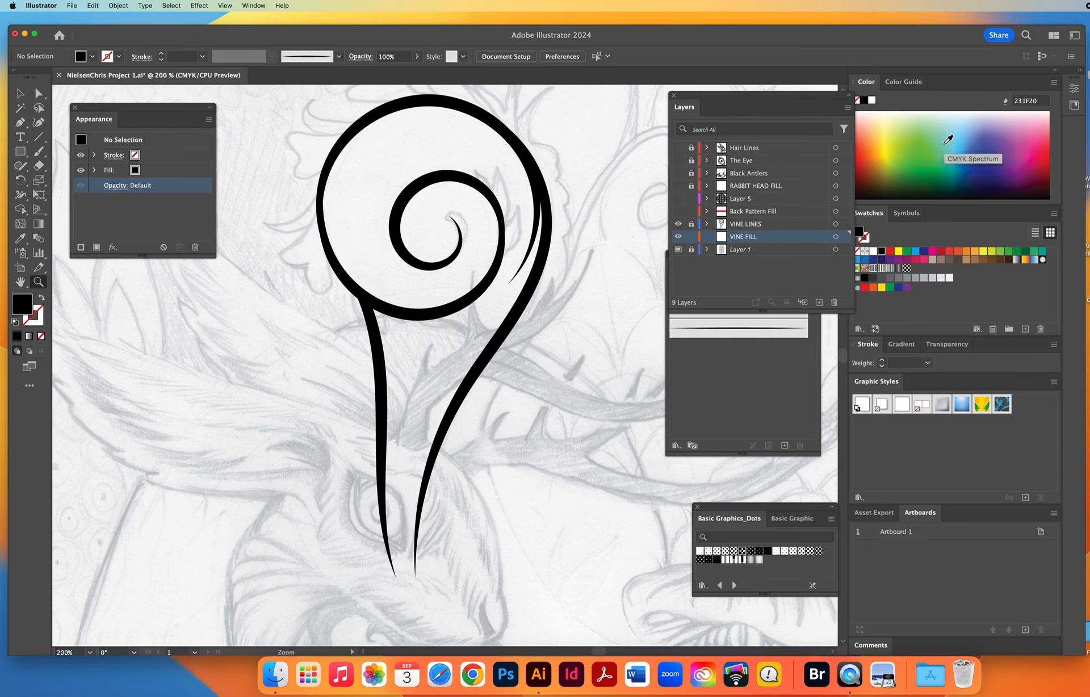
Set the fill to green 74C04A, trace a closed Pen shape along the vine's outer outline and stem, and deselect it.
click(934, 144)
key(p)
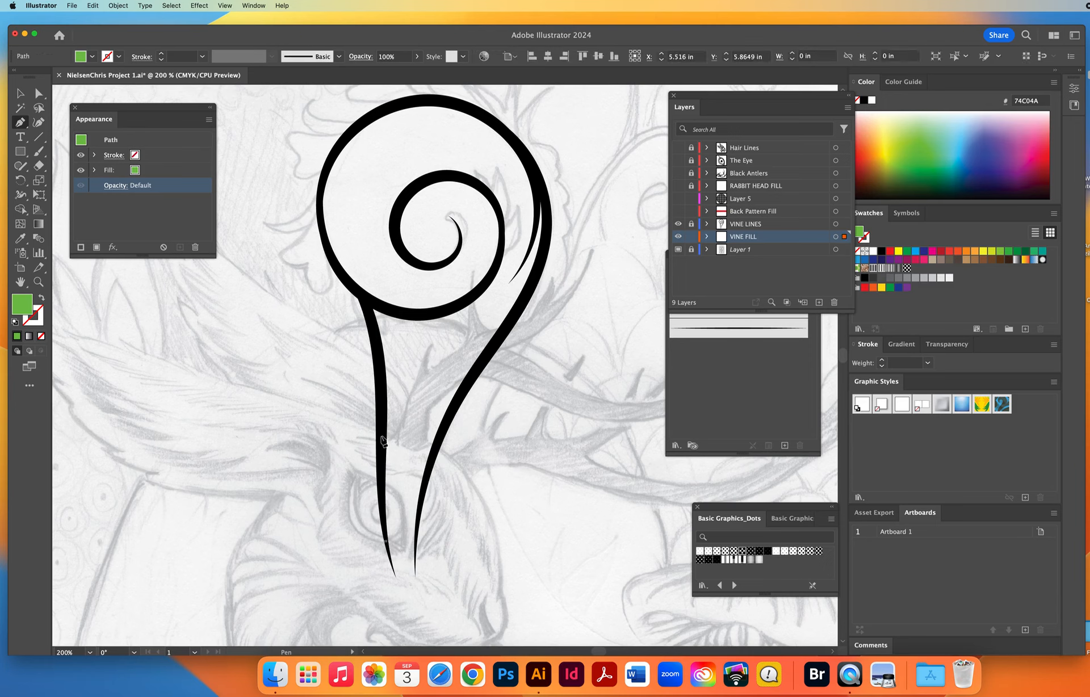
drag(381, 430, 380, 384)
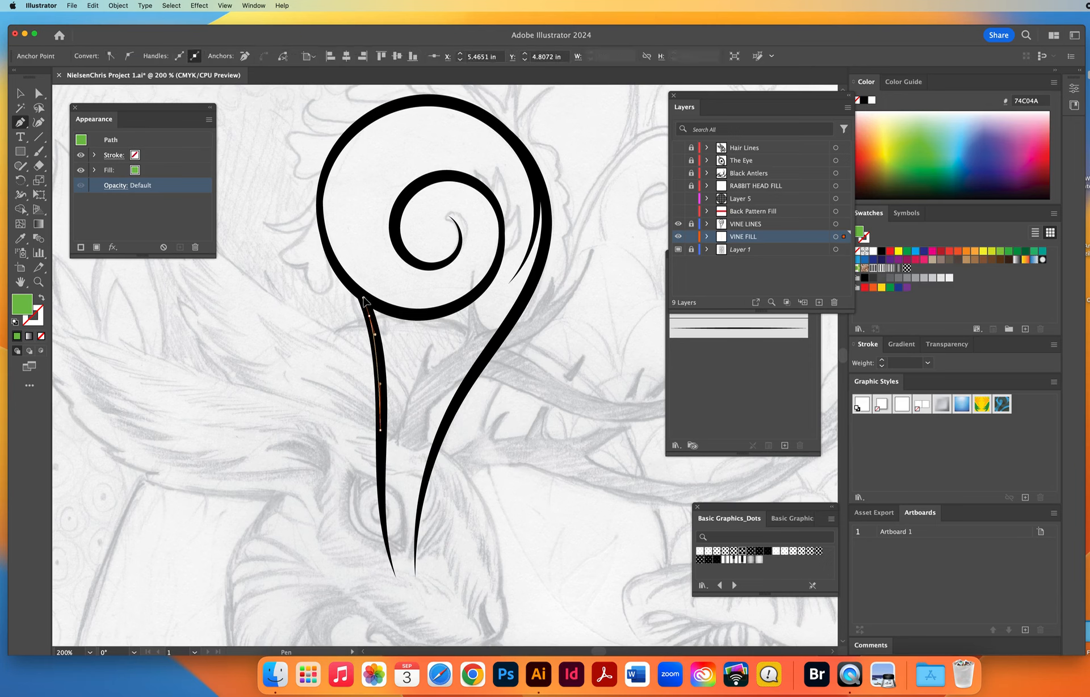
drag(355, 288, 345, 282)
drag(320, 211, 319, 166)
drag(373, 119, 408, 98)
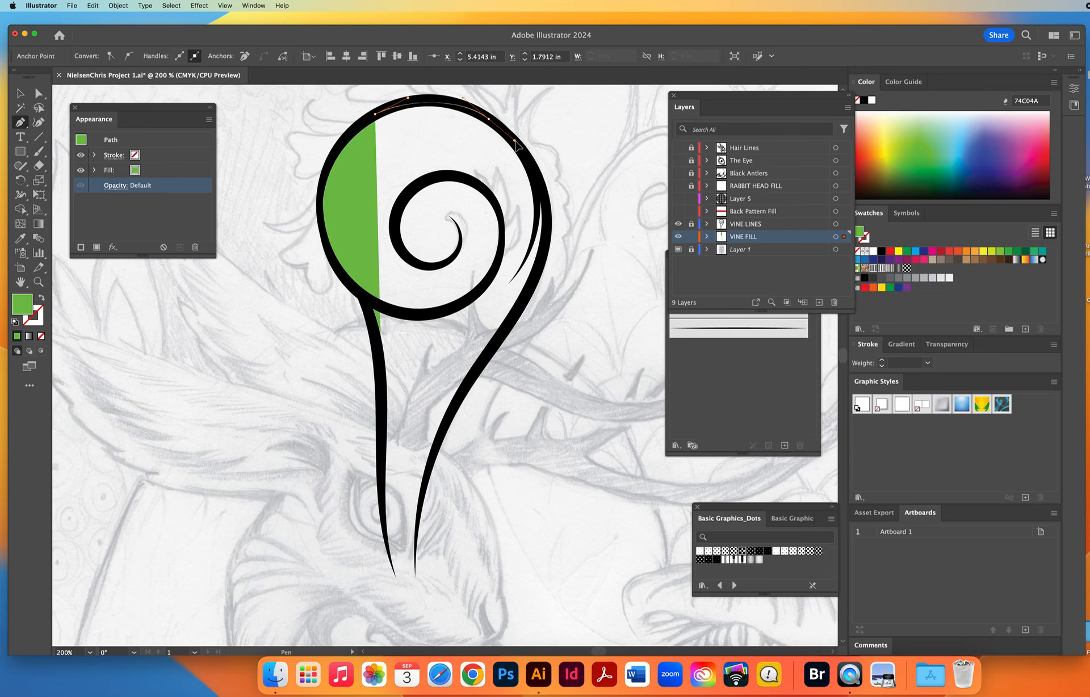
drag(488, 119, 550, 221)
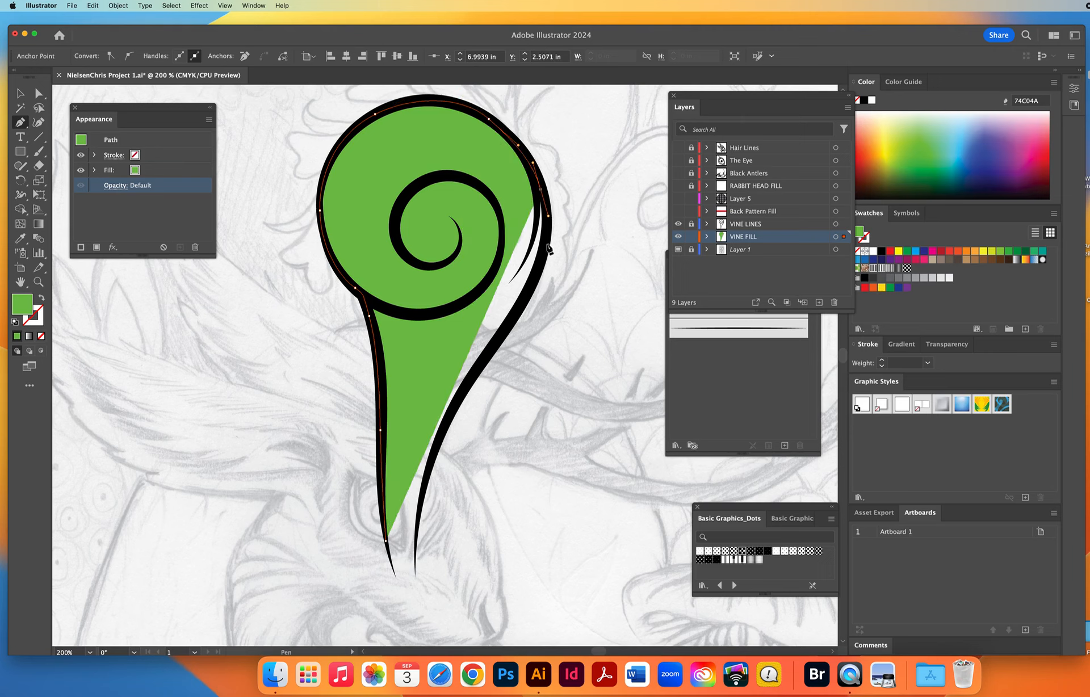
drag(525, 293, 499, 340)
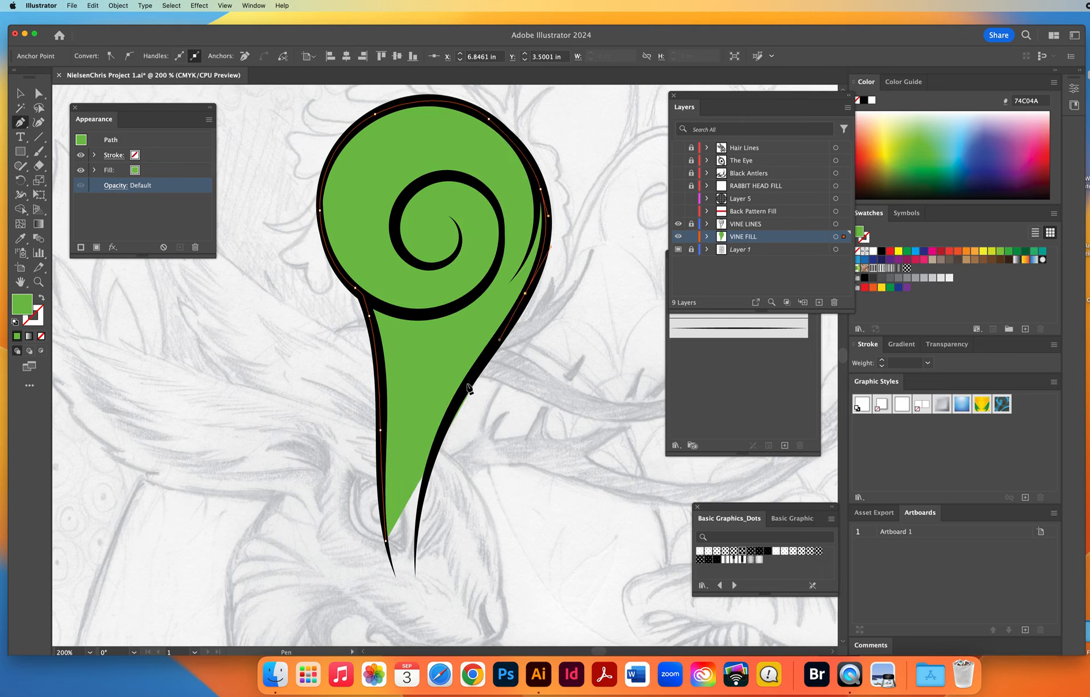
drag(451, 408, 435, 437)
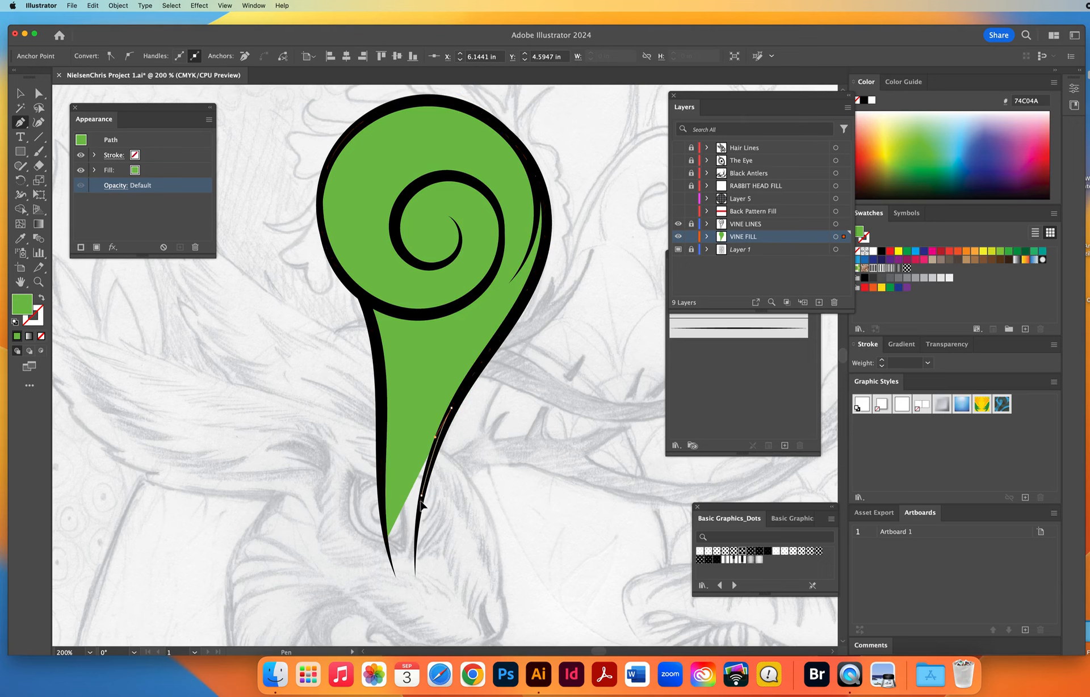
drag(418, 522, 415, 553)
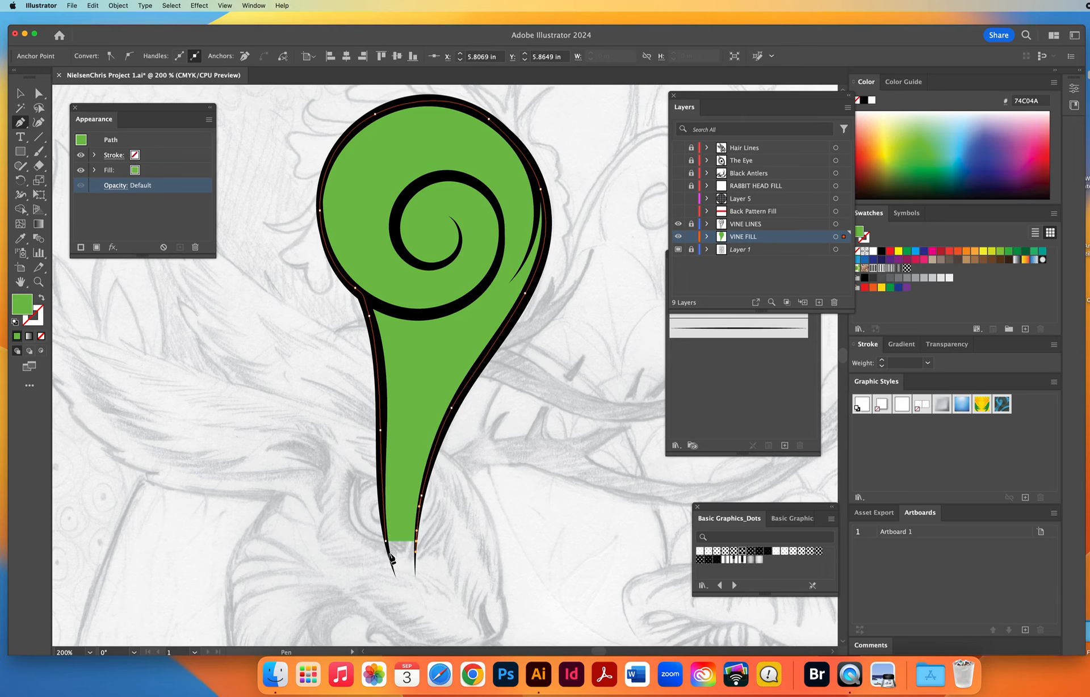
click(388, 552)
click(386, 541)
click(20, 93)
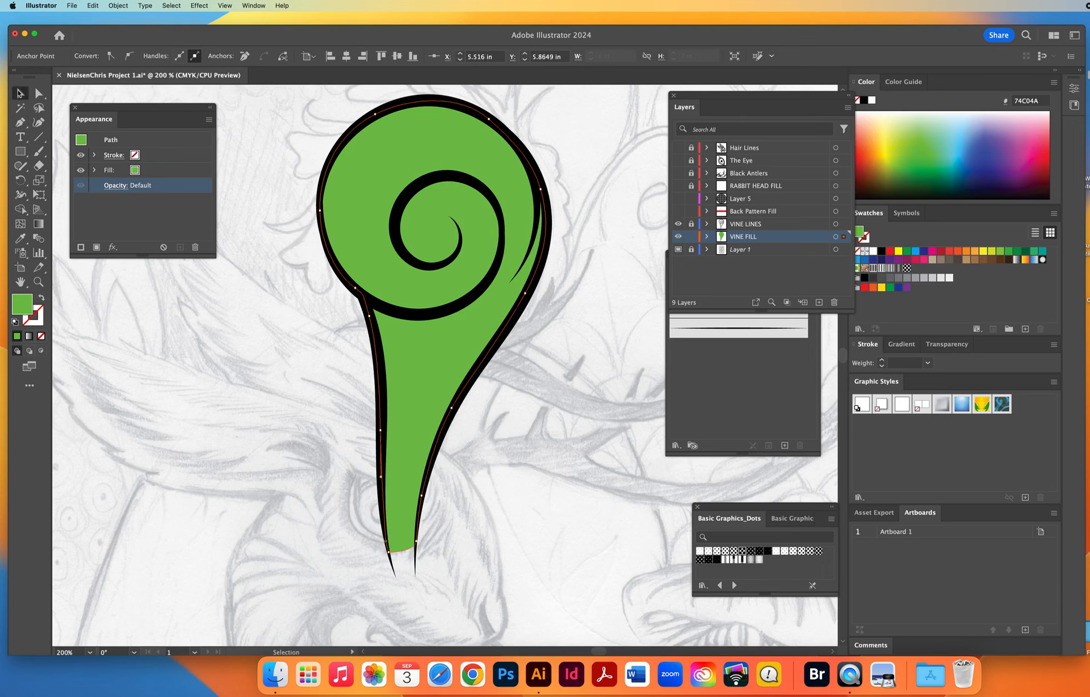
click(253, 457)
Show all the hidden layers from Back Pattern Fill up to Hair Lines to check the vine behind the rabbit artwork.
click(39, 282)
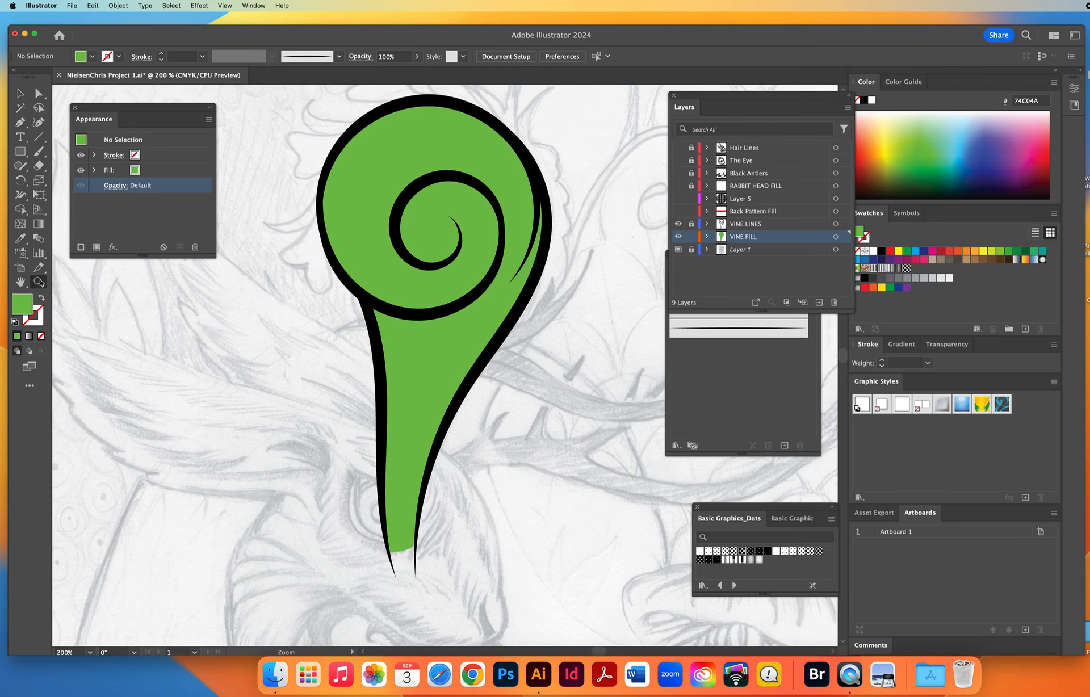
alt+click(487, 409)
alt+click(486, 408)
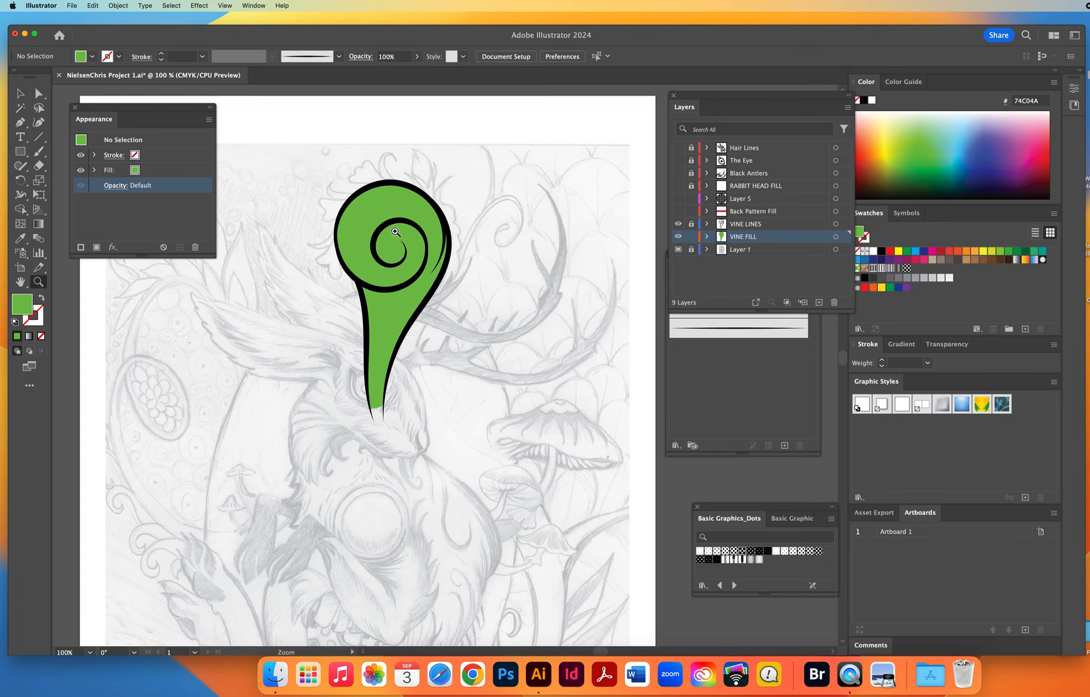
click(678, 211)
click(677, 198)
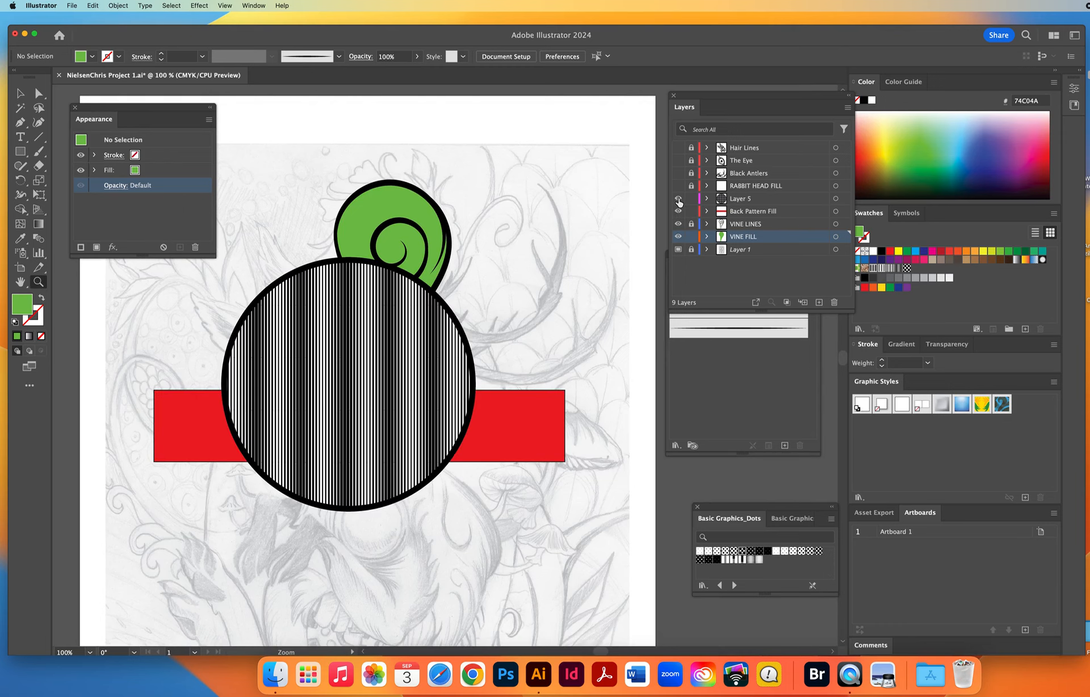
click(677, 199)
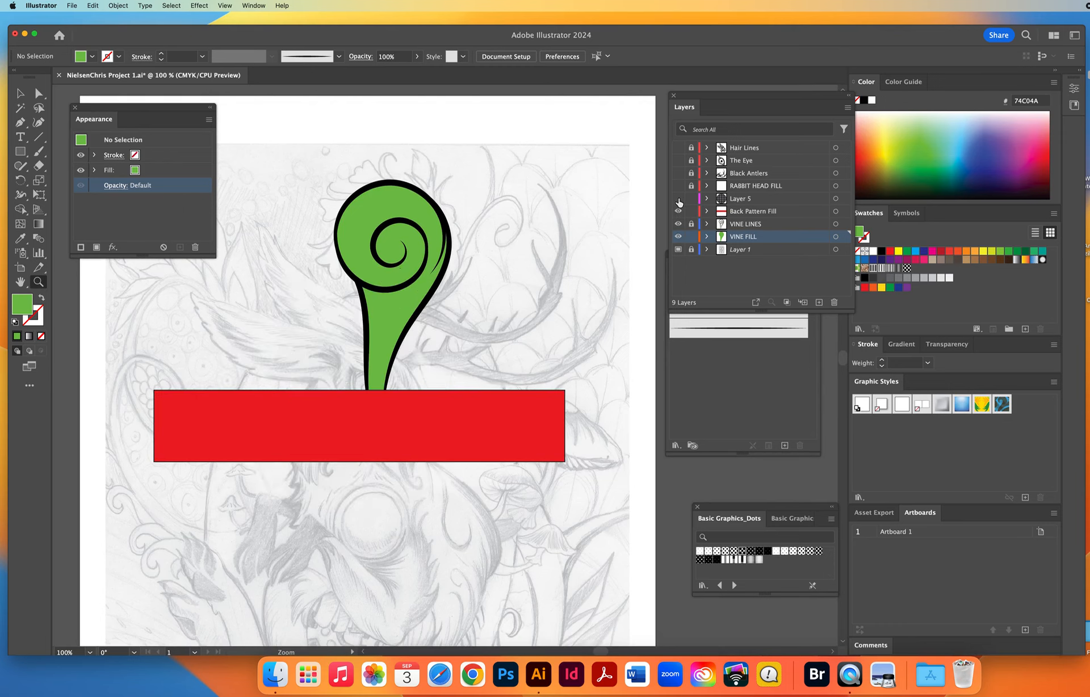
click(678, 198)
click(677, 199)
drag(678, 202, 678, 150)
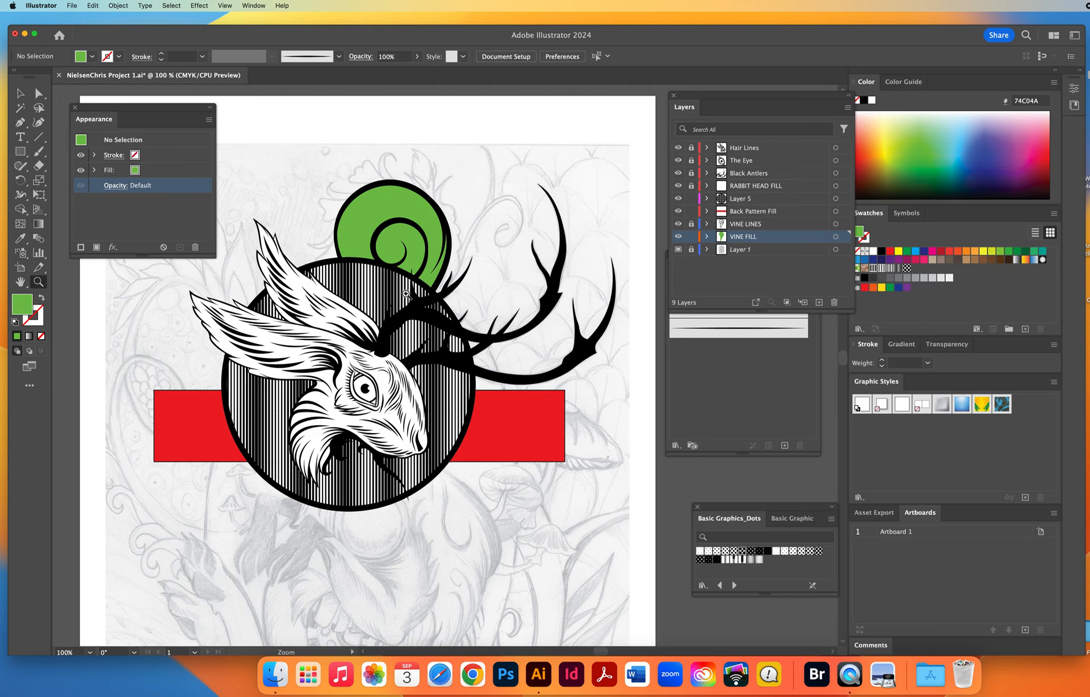
Select the green vine shape and open the Basic Graphics_Textures pattern swatch library.
click(20, 93)
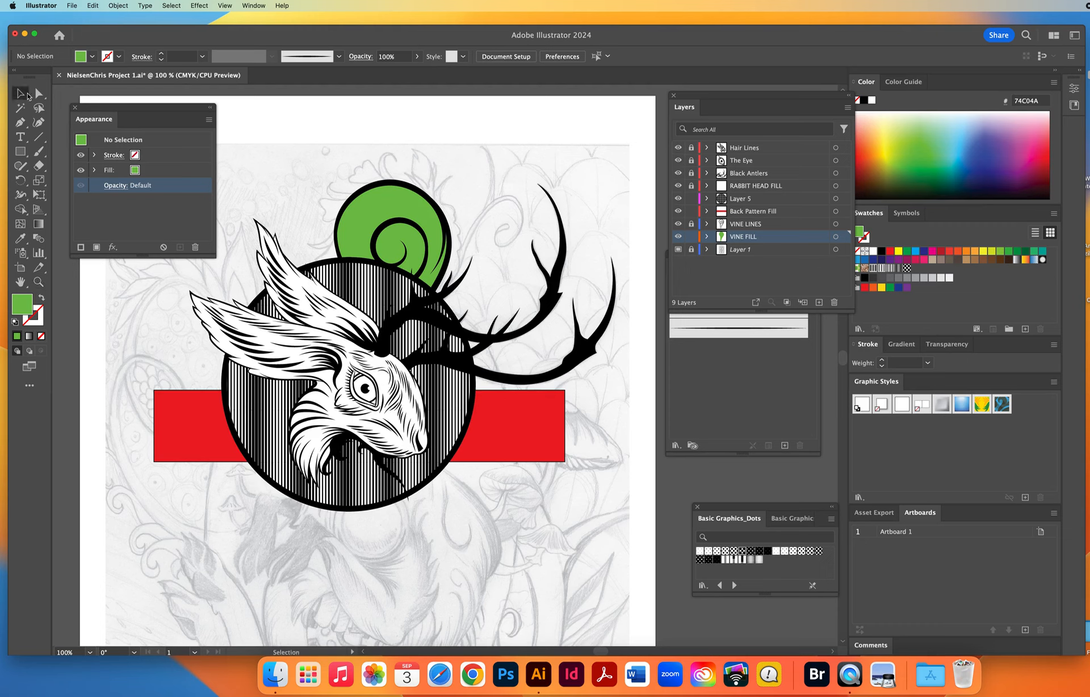
click(364, 215)
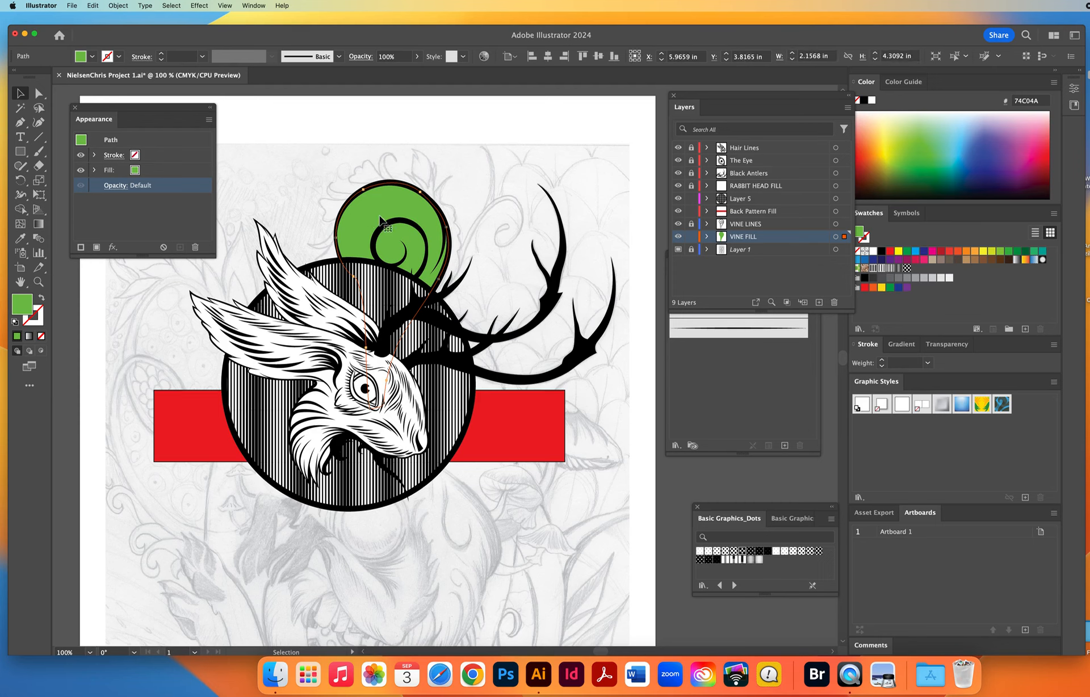
drag(765, 510, 686, 482)
click(618, 480)
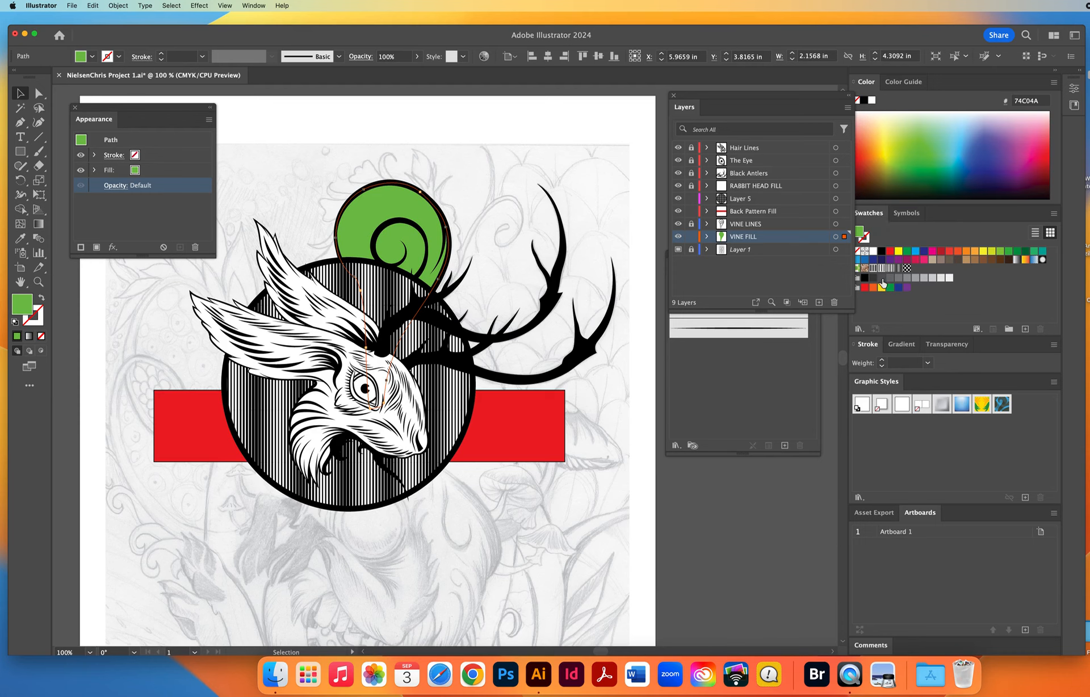
click(858, 329)
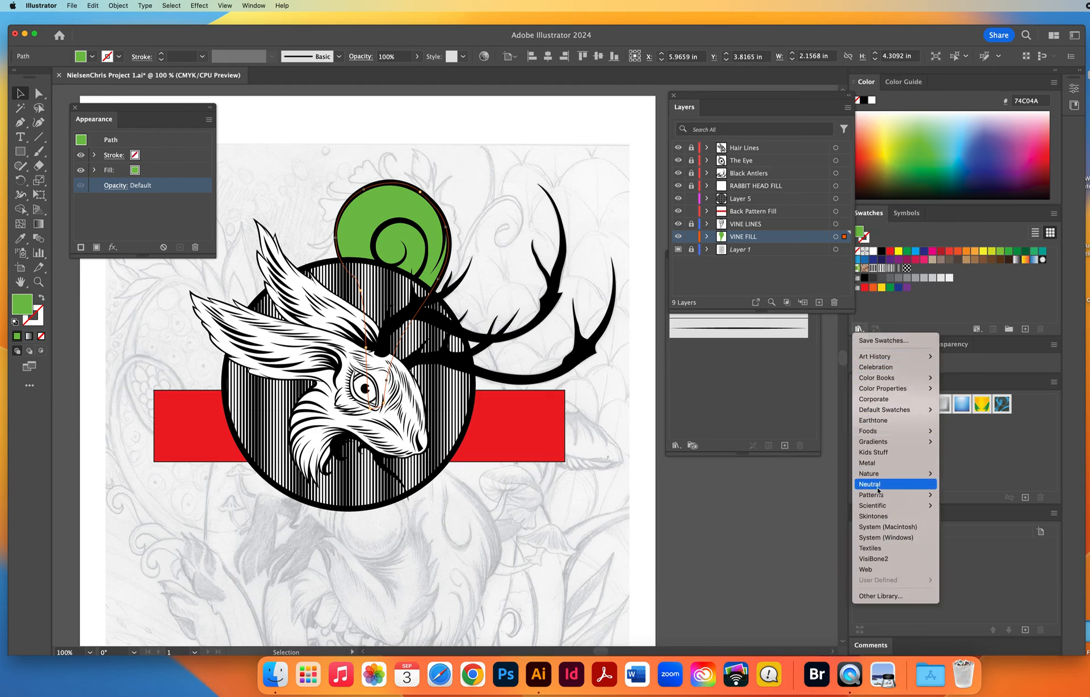
mouse_move(878, 495)
mouse_move(970, 495)
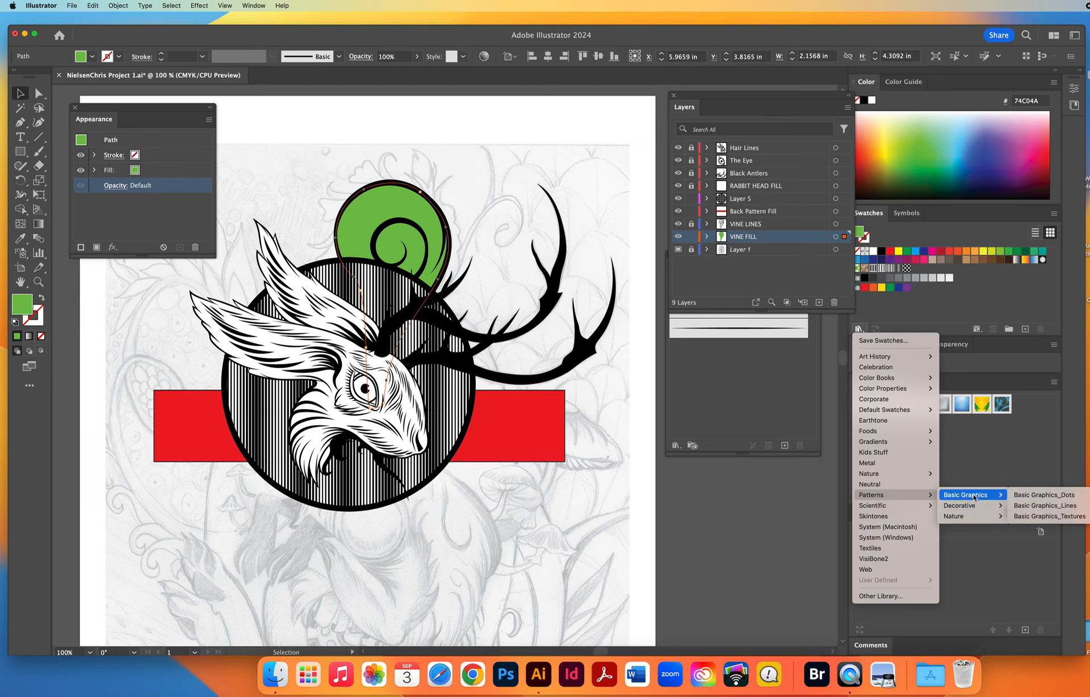
click(1046, 516)
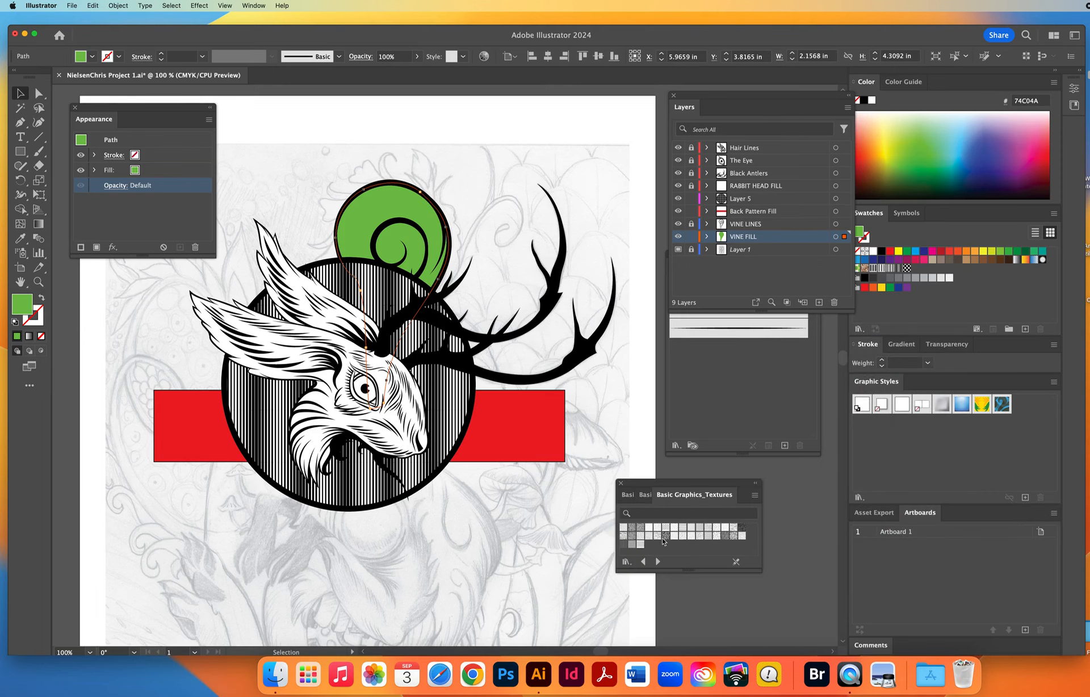
Try the dense crossed-line texture on the vine shape, then fill it with the fine black speckle texture instead.
click(665, 535)
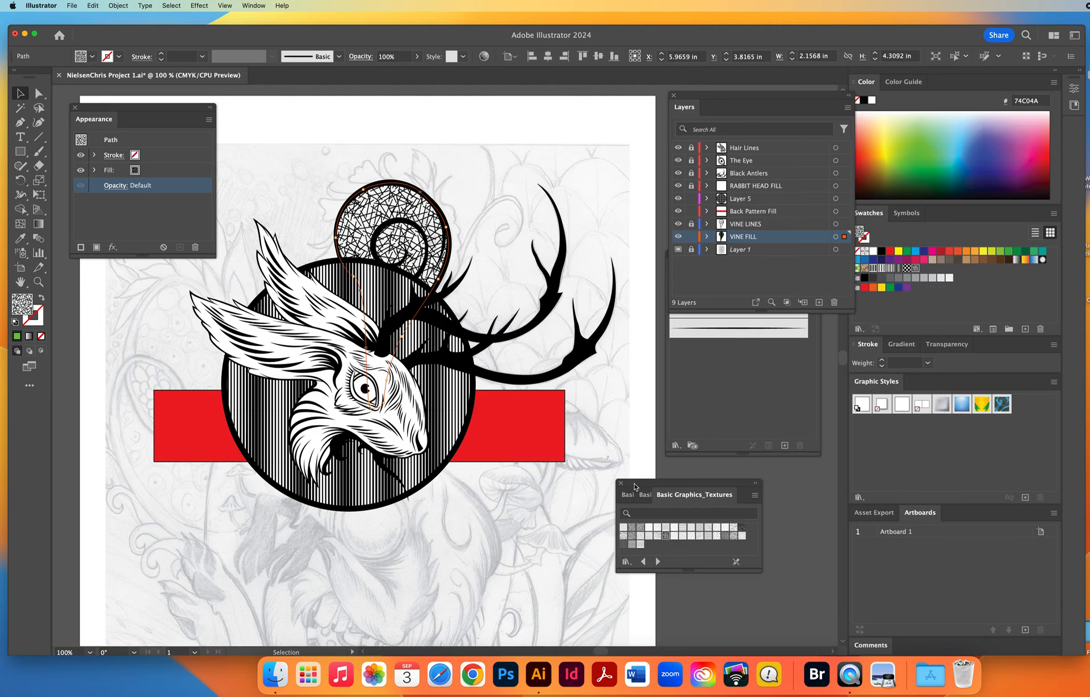
drag(635, 487, 607, 384)
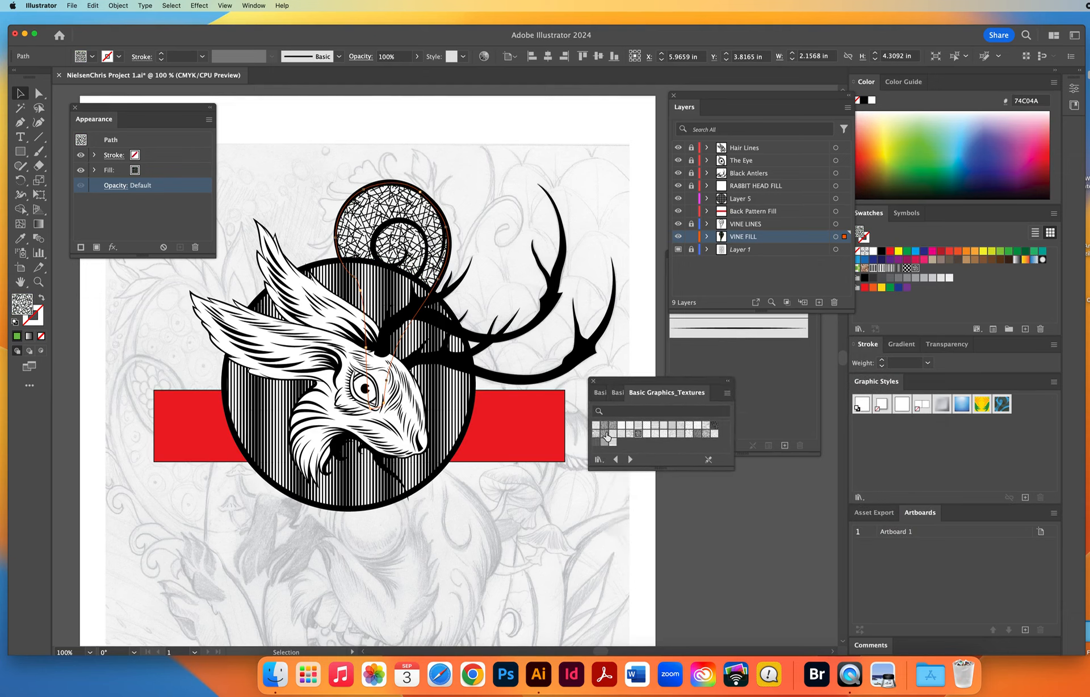
click(605, 434)
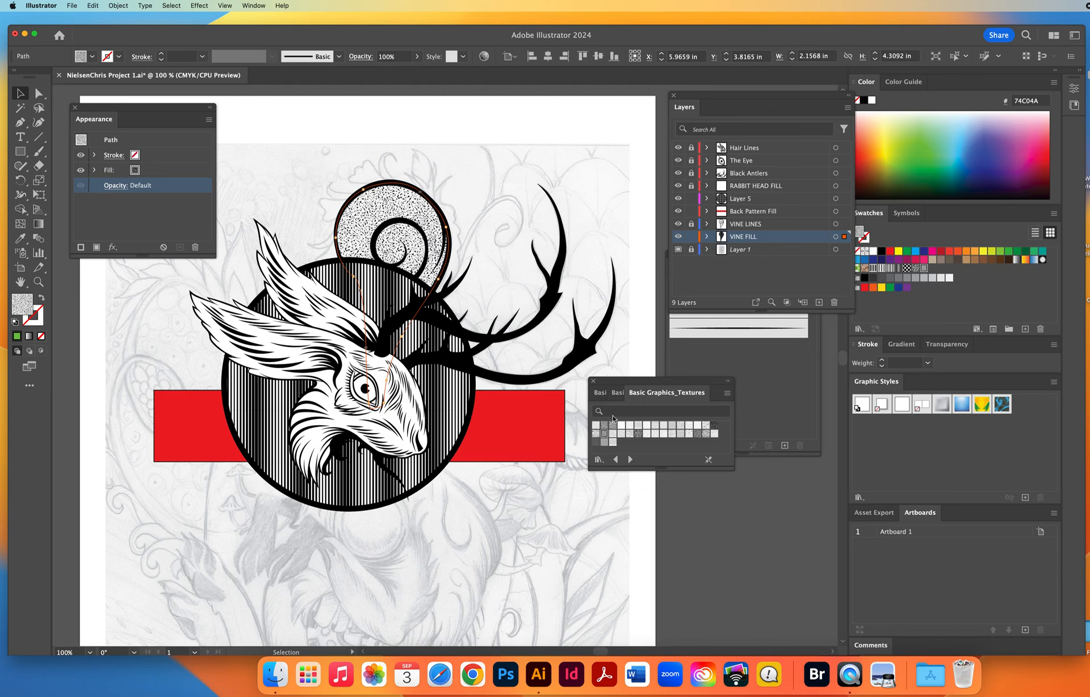
click(38, 281)
click(466, 313)
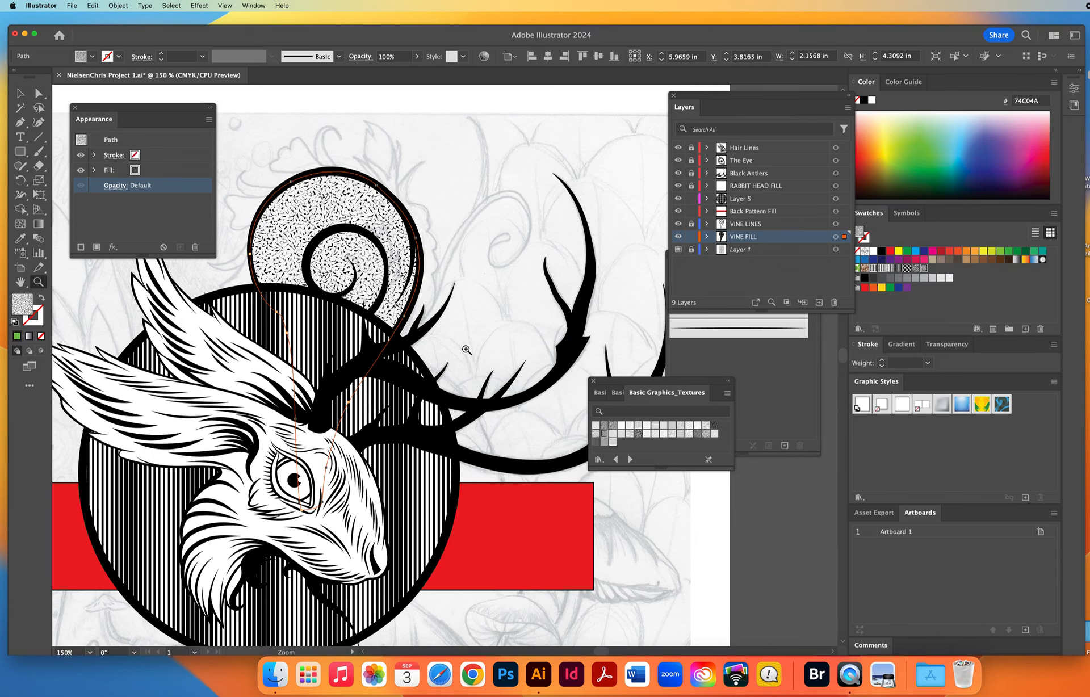
click(399, 299)
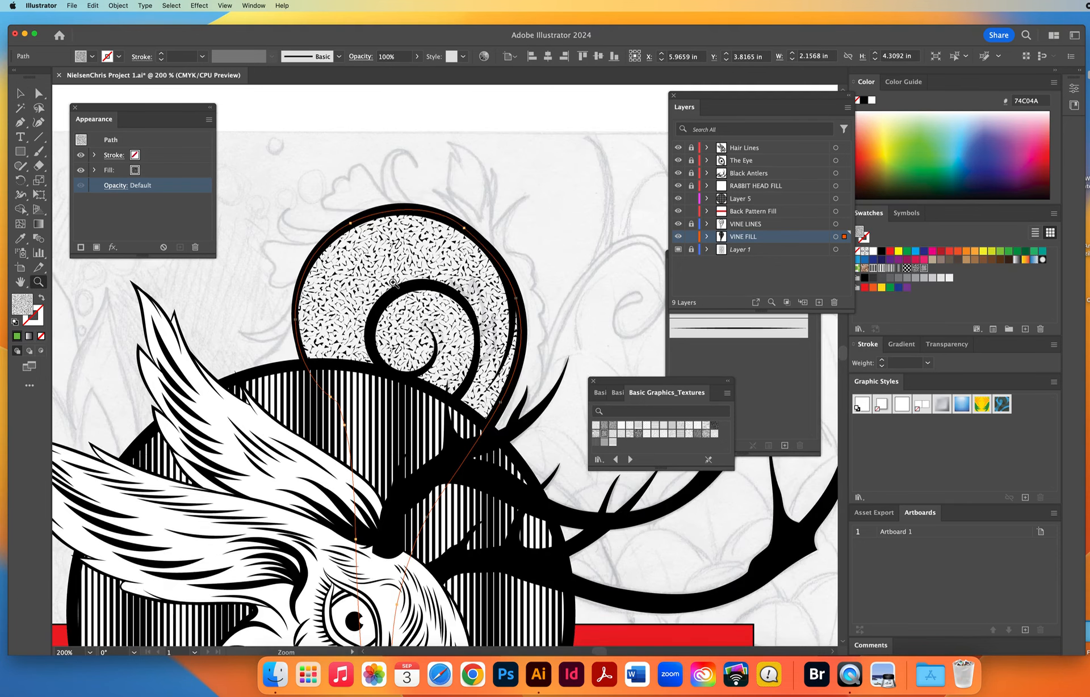
click(419, 322)
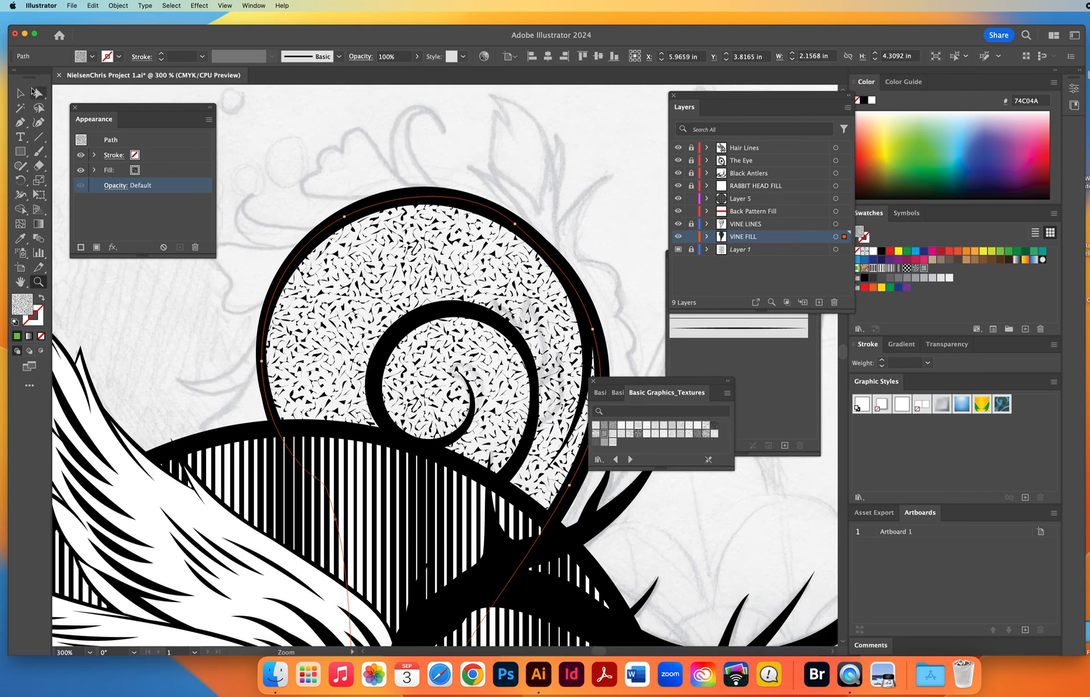
Target the vine's fill attribute and set the Scale options to transform patterns only, with Transform Objects off.
click(21, 93)
click(165, 170)
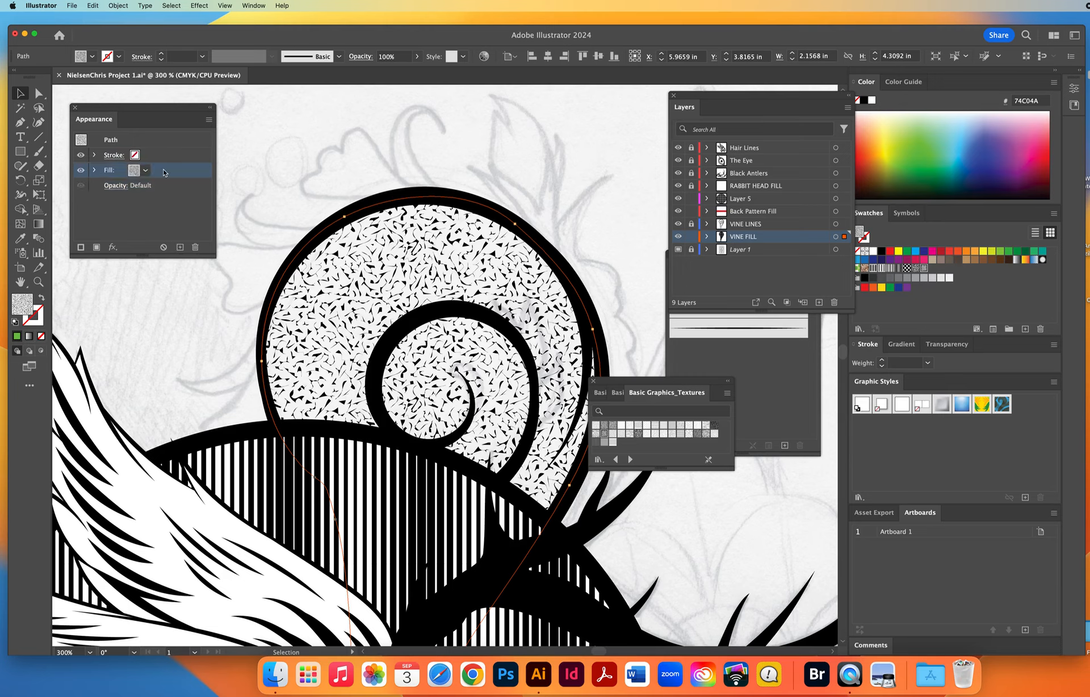
click(209, 121)
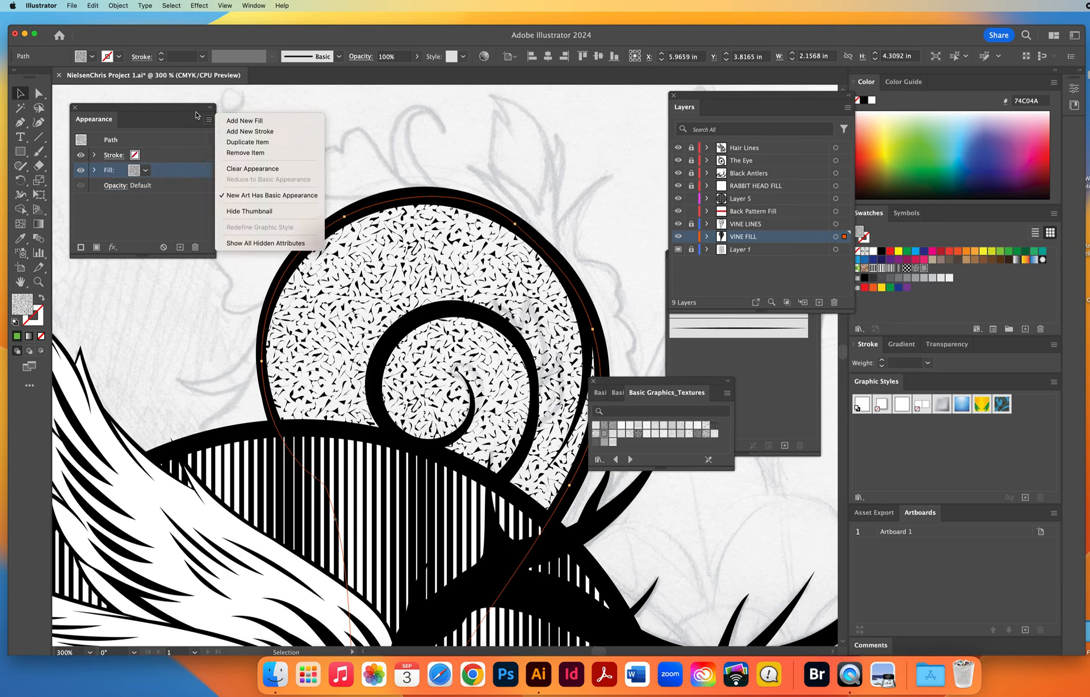
click(184, 109)
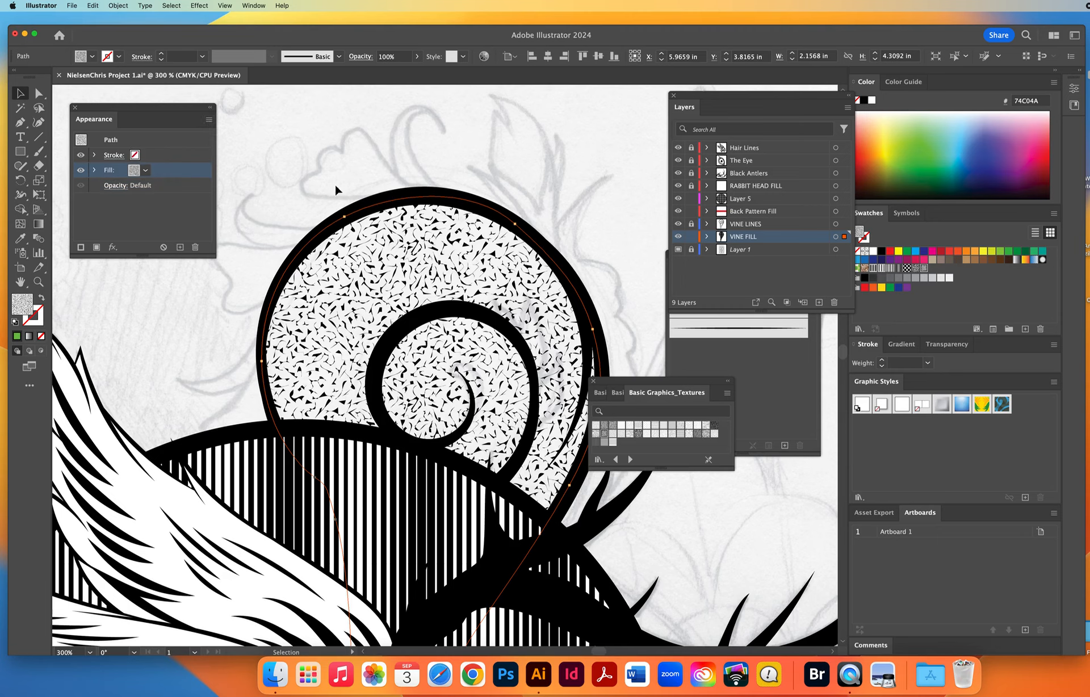
double_click(41, 182)
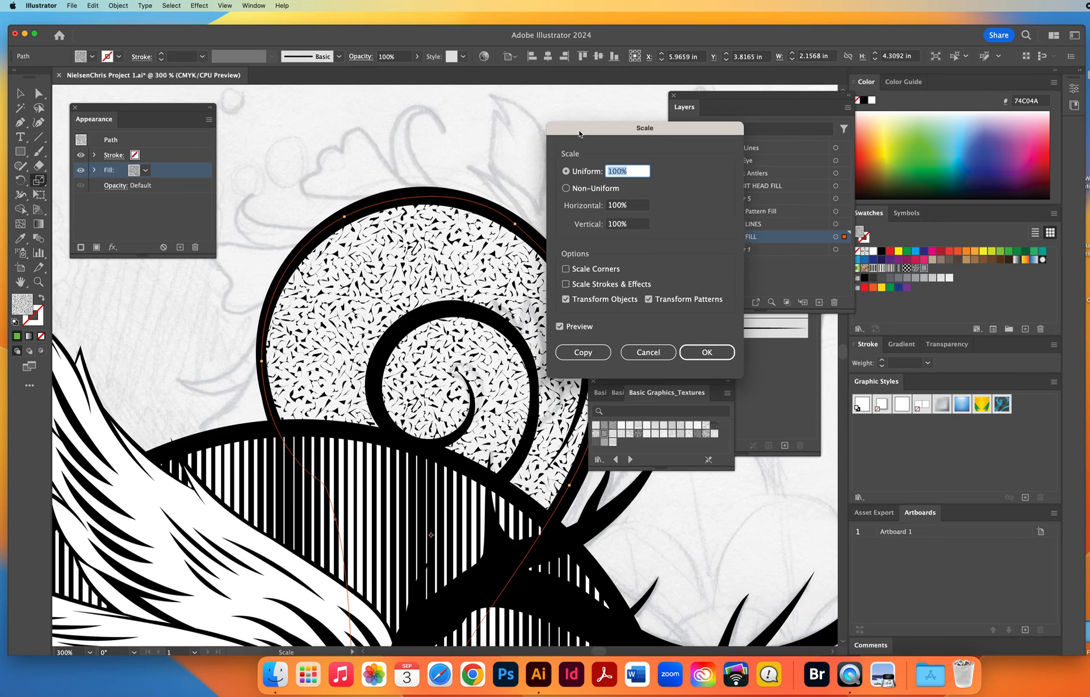
mouse_move(582, 131)
mouse_down()
mouse_move(499, 127)
mouse_move(561, 128)
mouse_up()
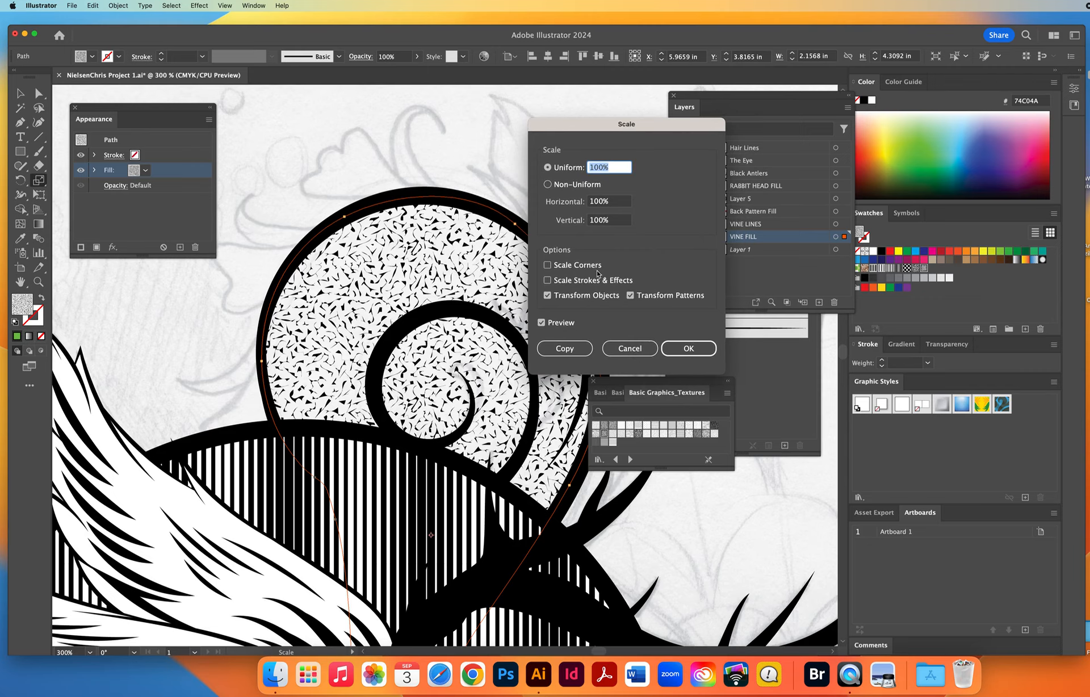
click(548, 266)
click(548, 266)
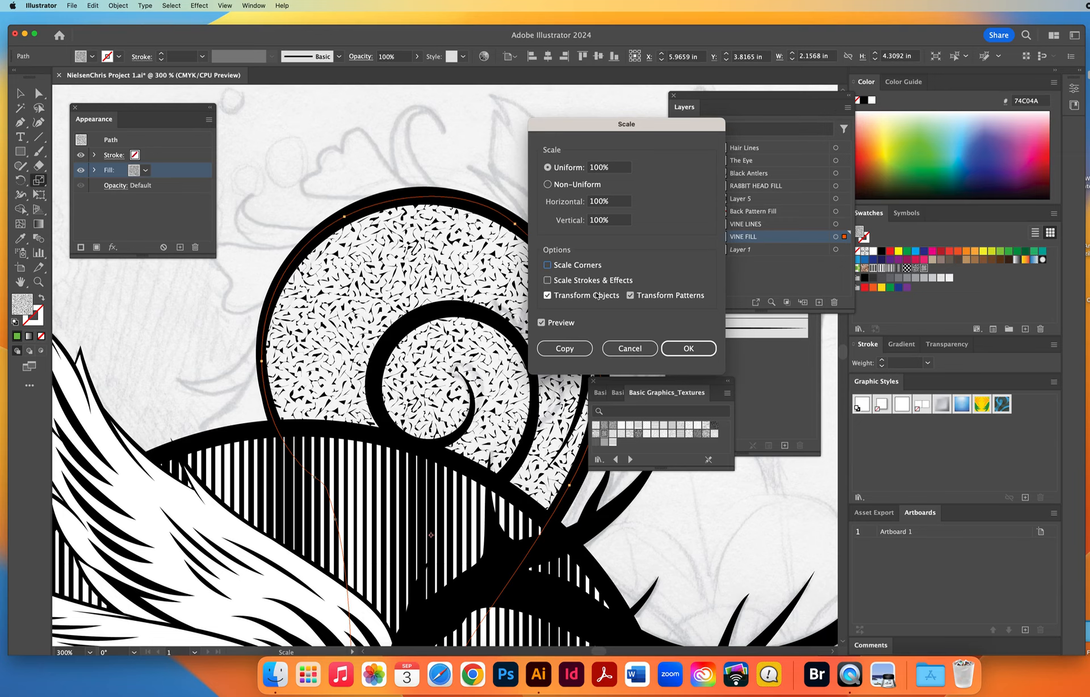
click(548, 296)
Scale the vine's texture pattern uniformly to 150%, compare it using the preview, and apply it.
drag(605, 169, 581, 168)
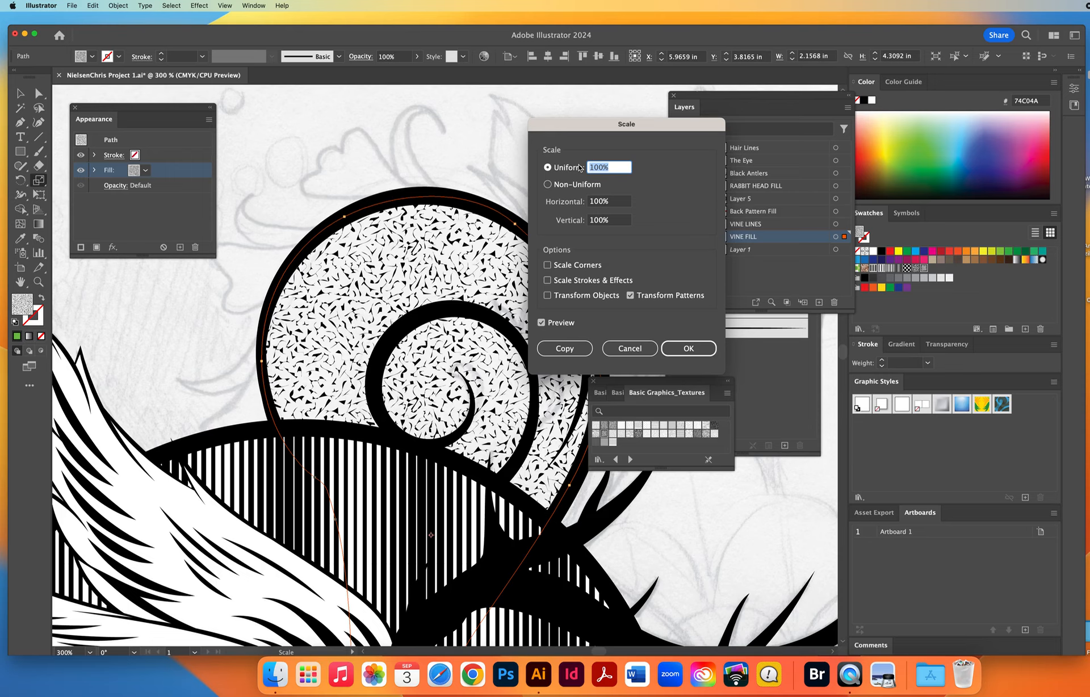
text(150)
click(540, 323)
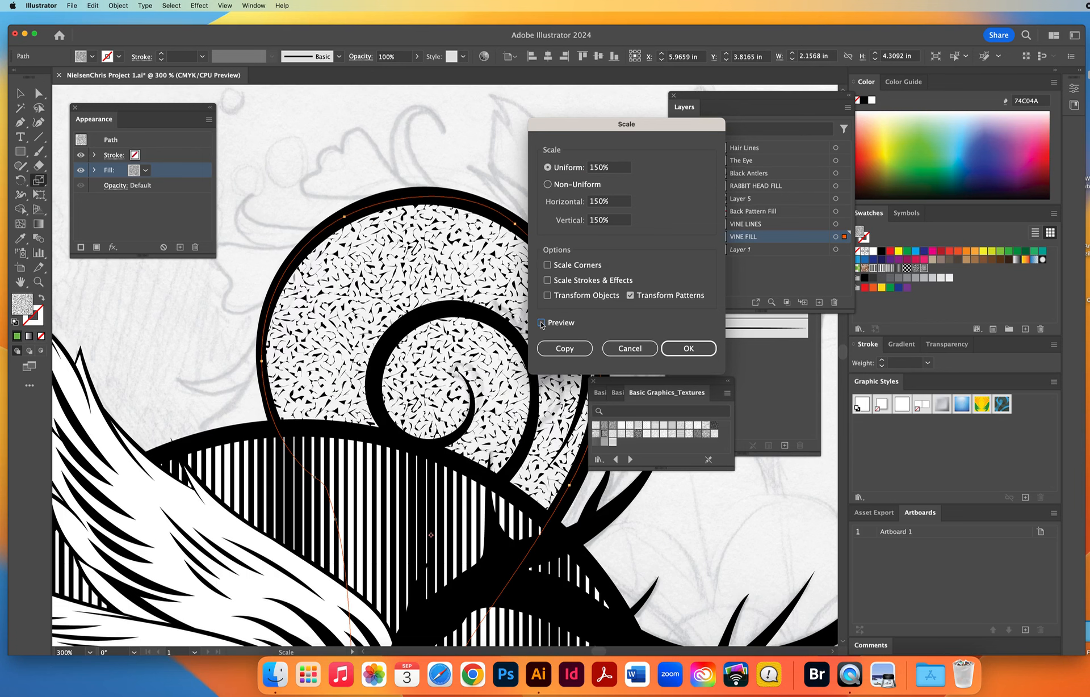
click(541, 323)
click(541, 323)
click(541, 323)
click(541, 322)
click(540, 323)
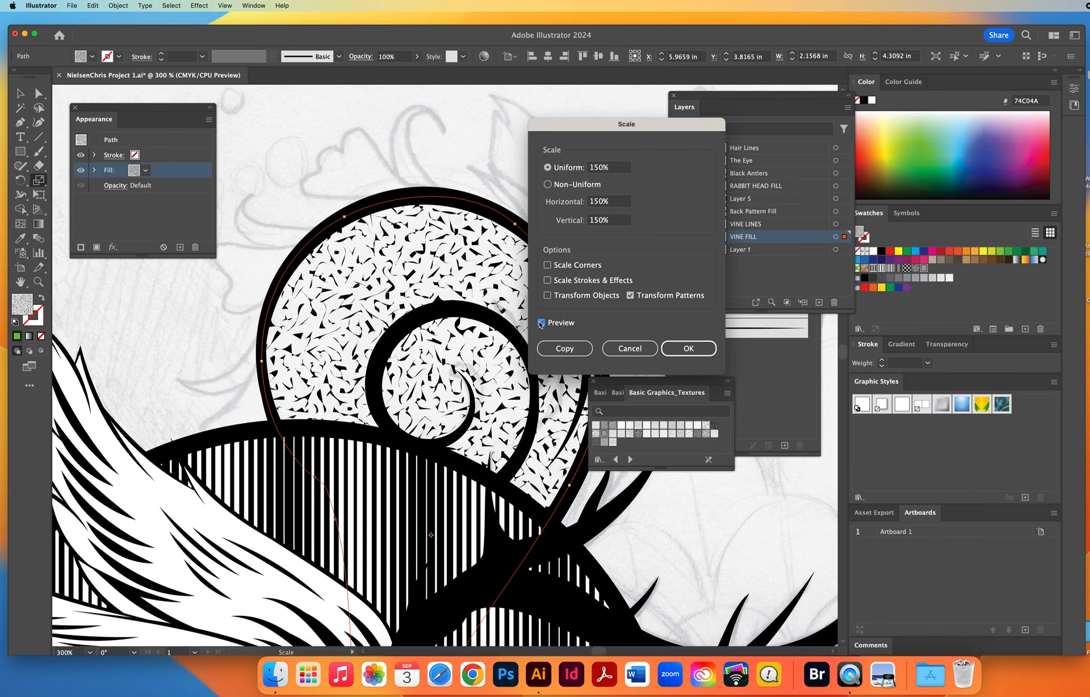
click(688, 348)
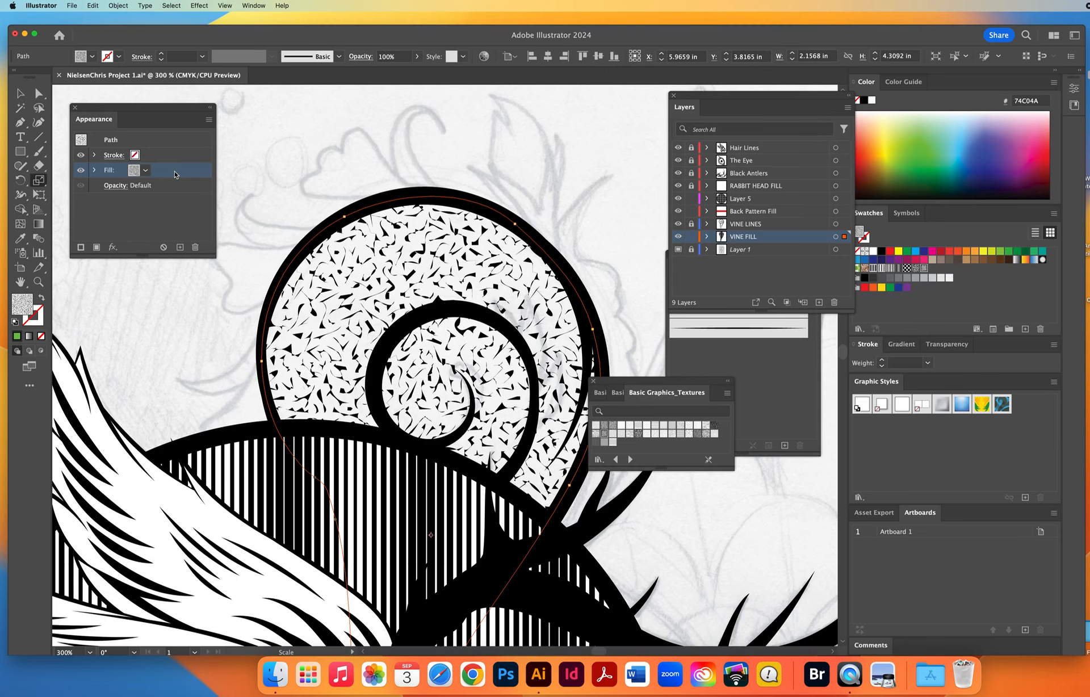
Add a second fill to the vine shape's appearance and check both fill entries.
click(208, 121)
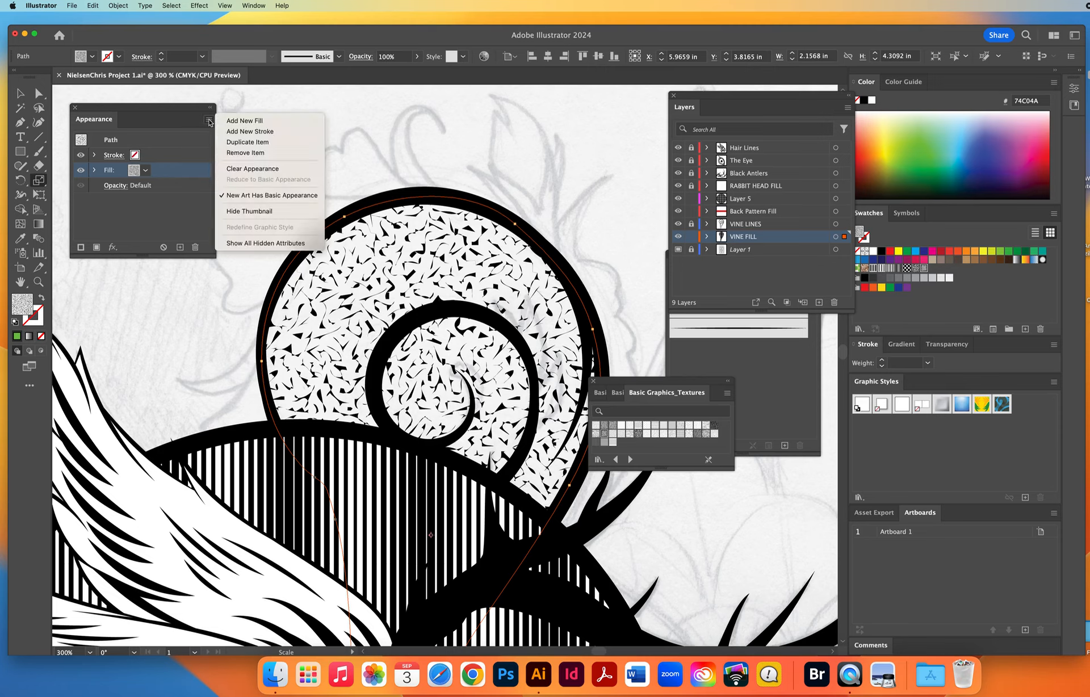
click(247, 122)
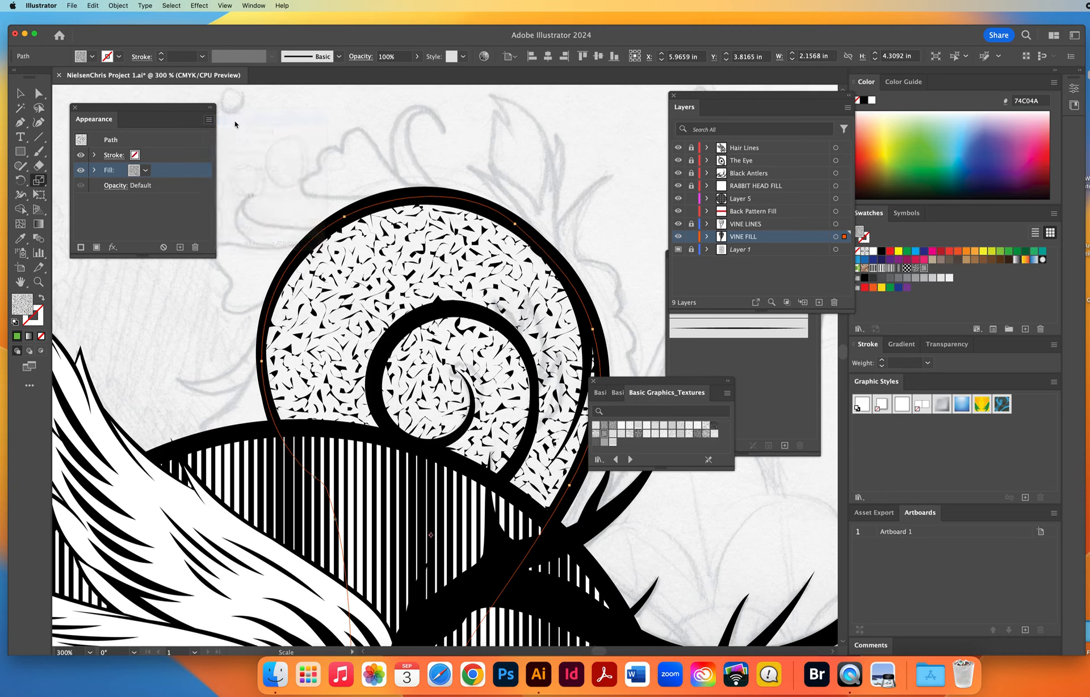
click(153, 186)
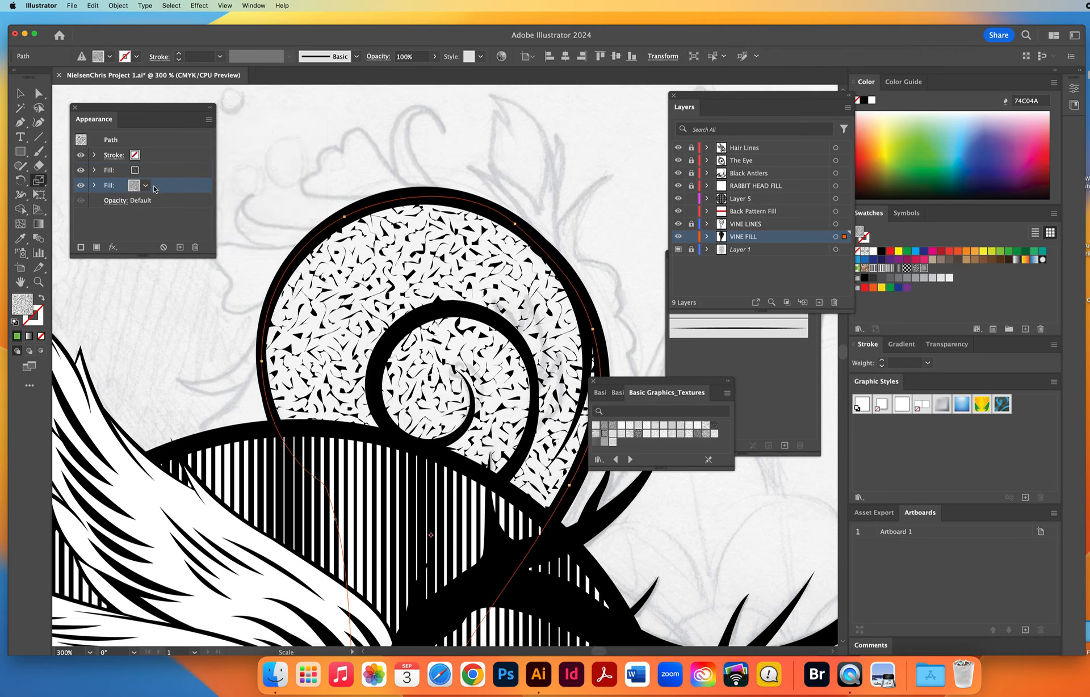
click(158, 173)
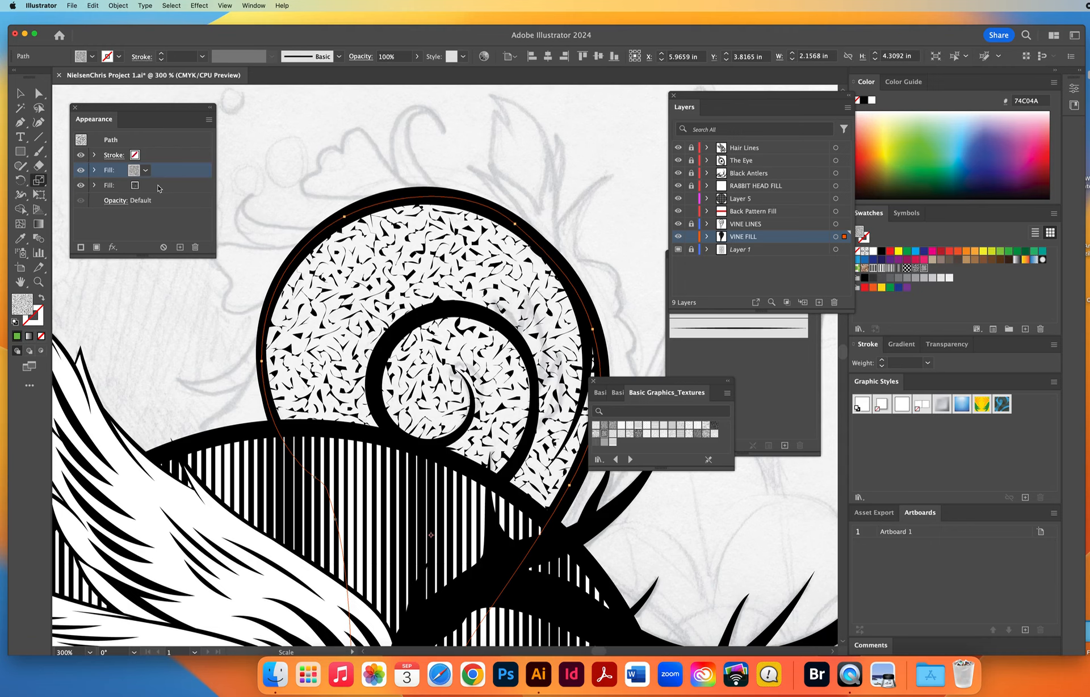
click(160, 187)
Open the Rotate settings for the upper texture fill of the vine shape.
click(166, 173)
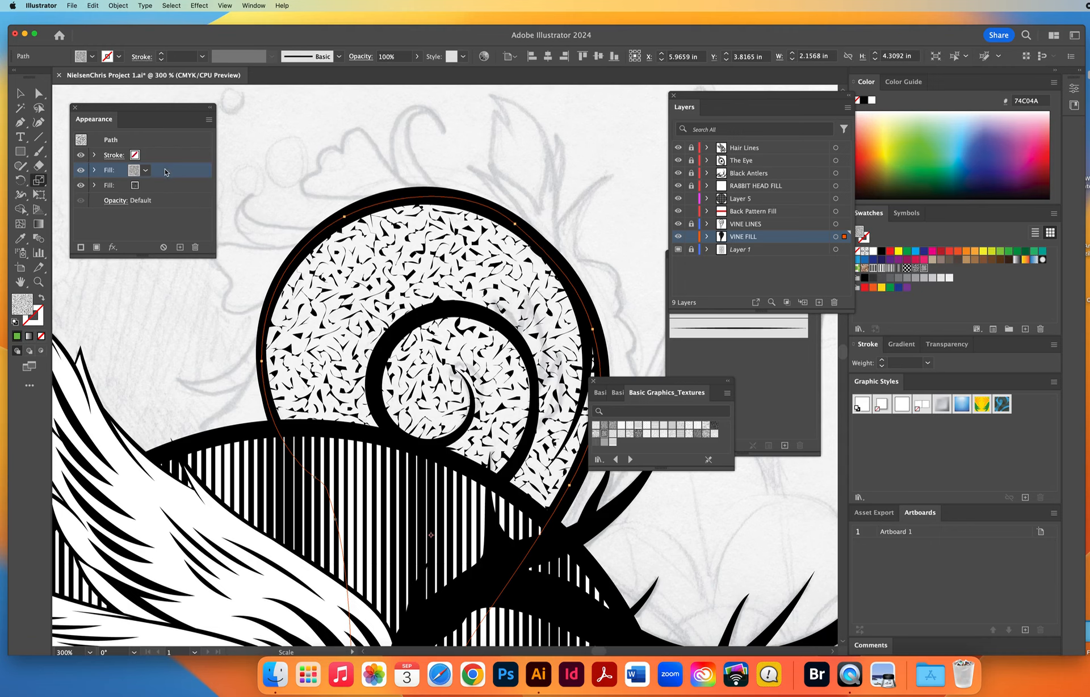
double_click(20, 182)
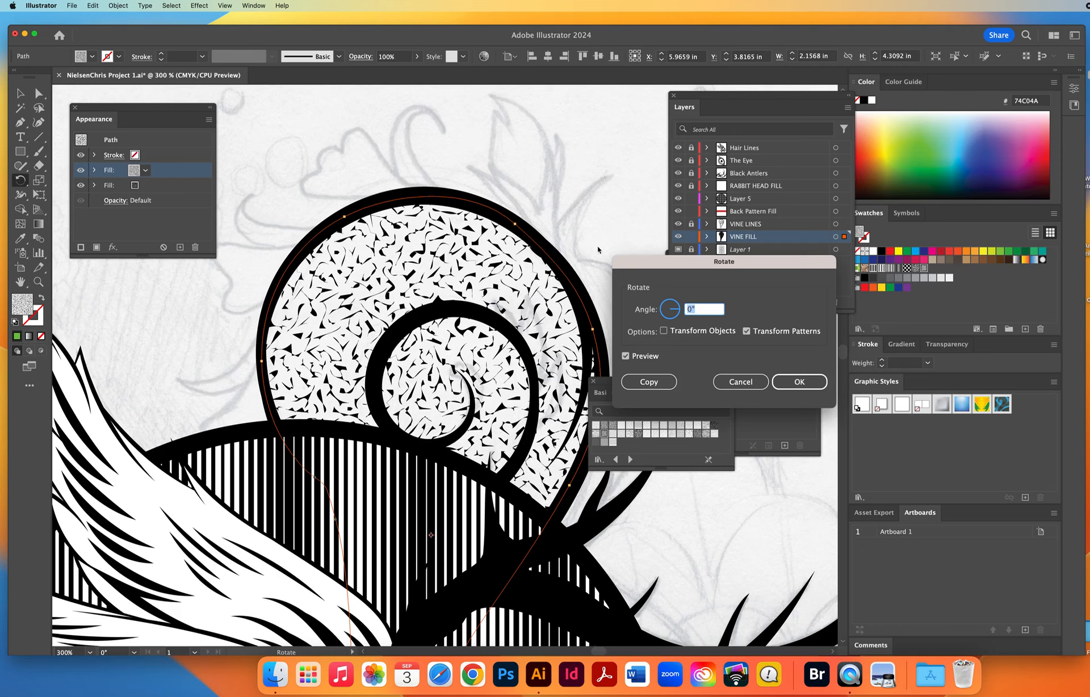
drag(664, 265, 489, 111)
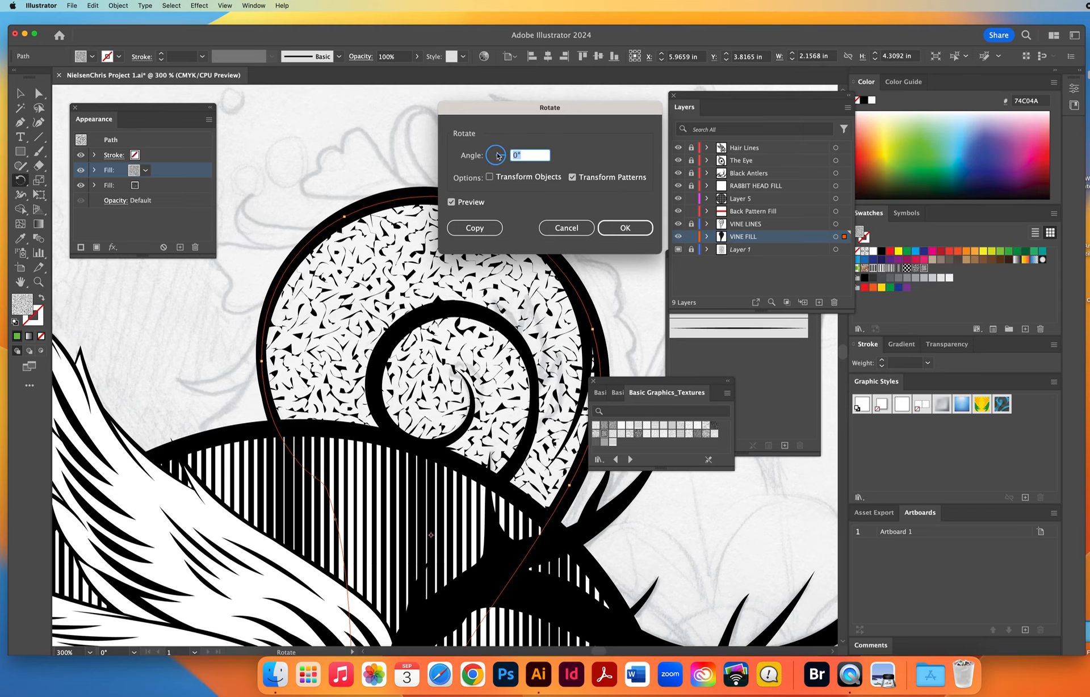
Rotate only the pattern of the vine's upper texture fill by 45°, comparing it using the preview.
text(45)
click(451, 202)
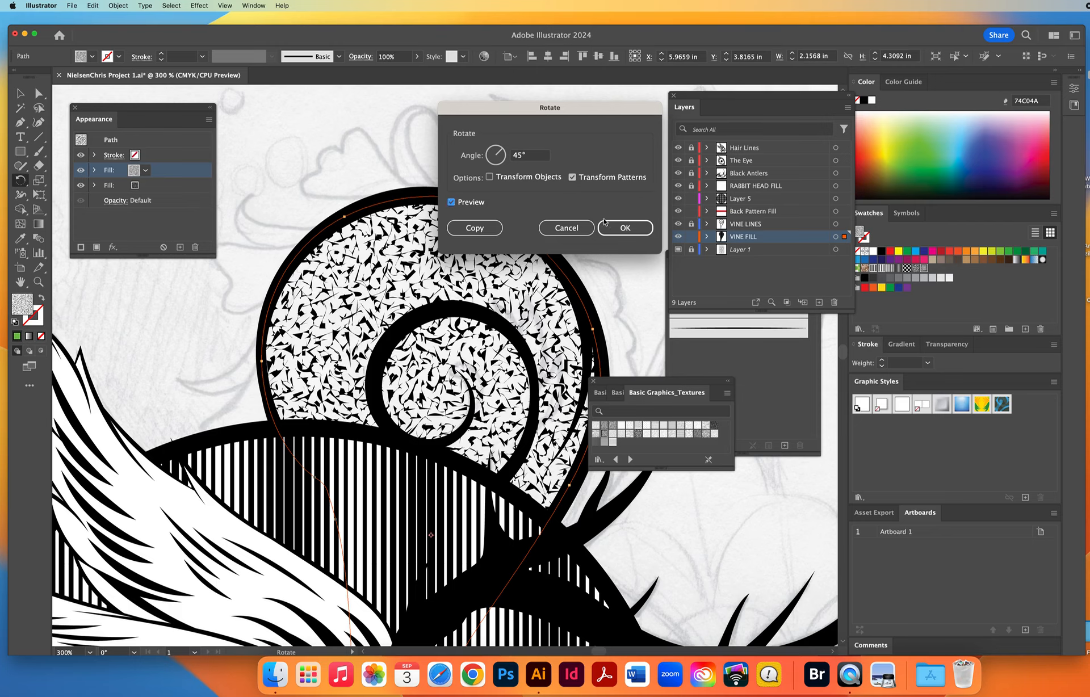
click(623, 228)
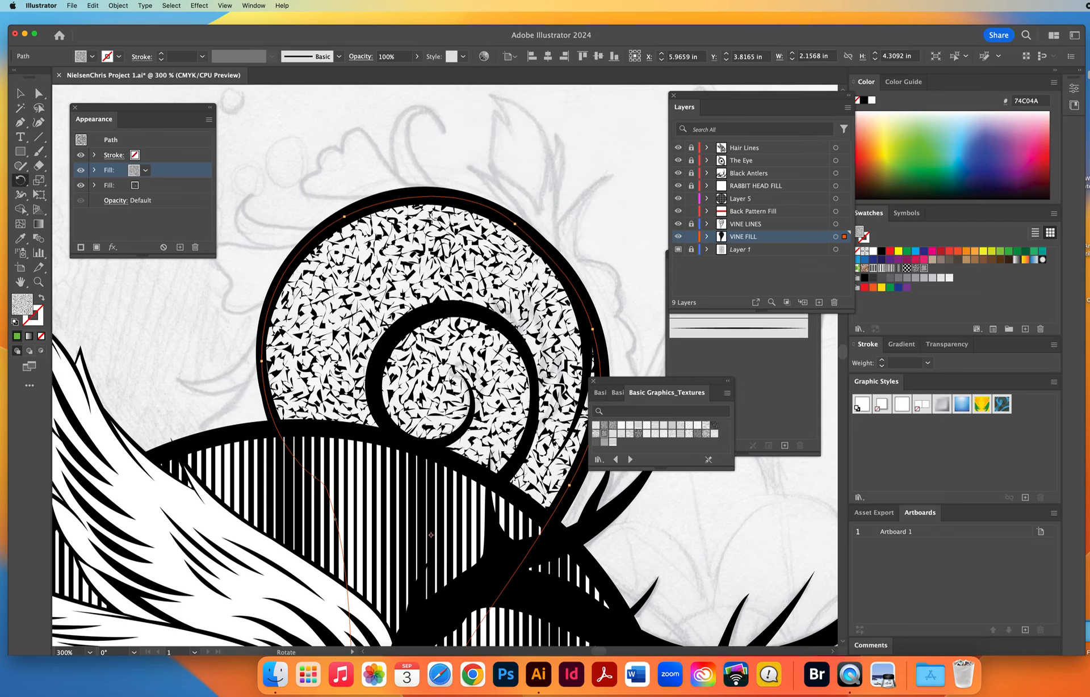
Add a third fill to the vine shape and rotate the active fill's texture pattern by 45°.
click(209, 119)
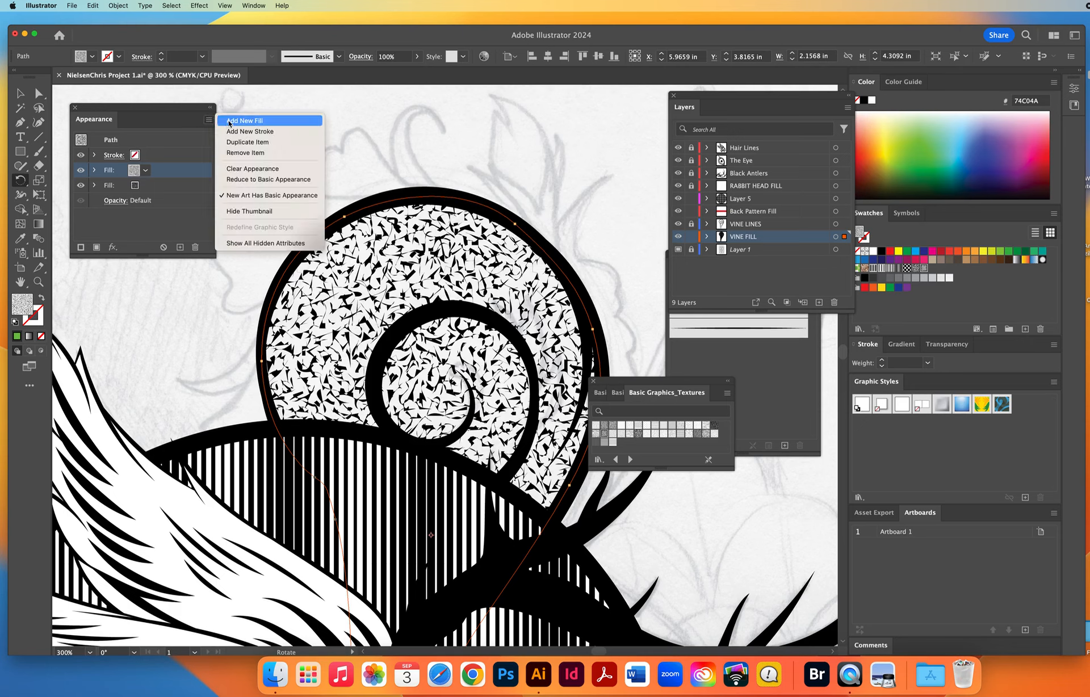
click(233, 123)
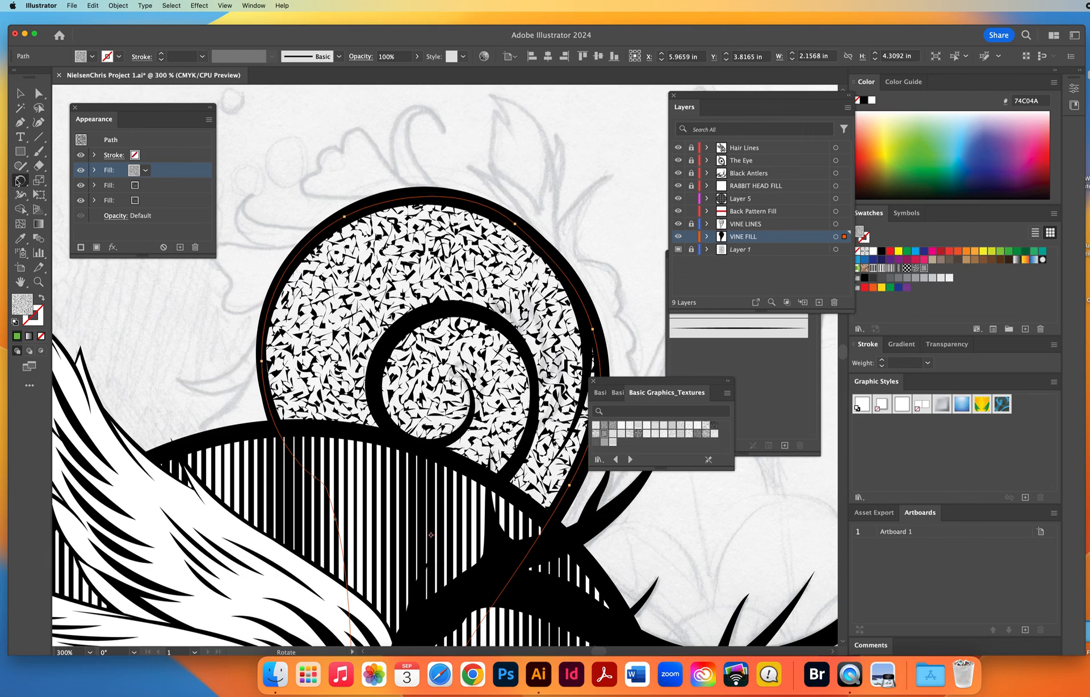
double_click(19, 180)
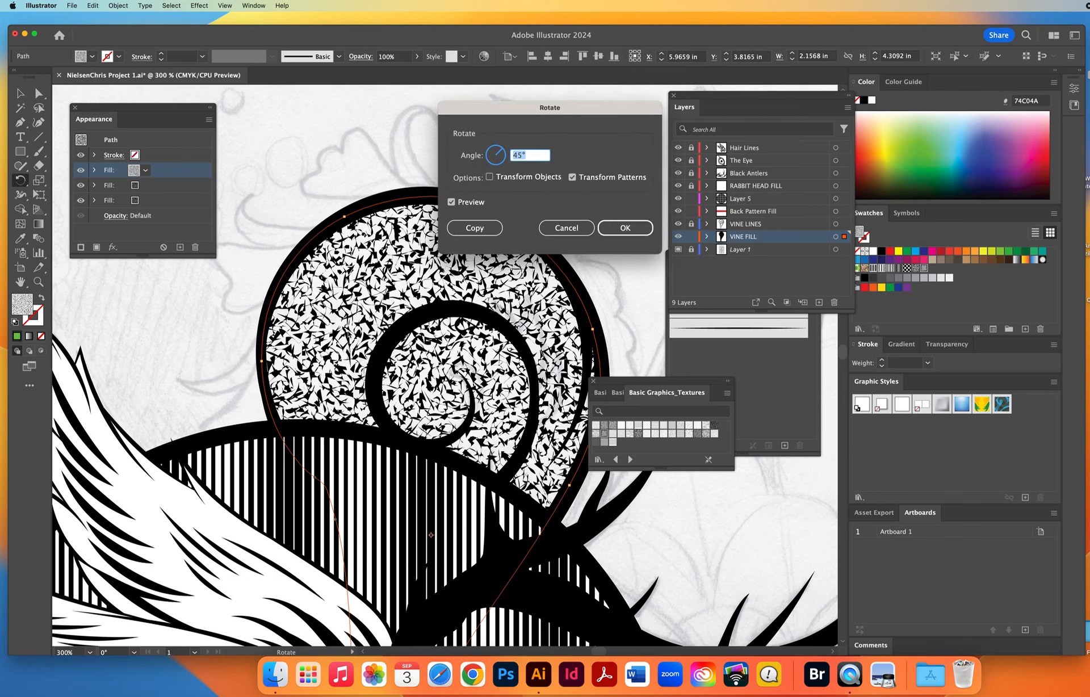
click(613, 238)
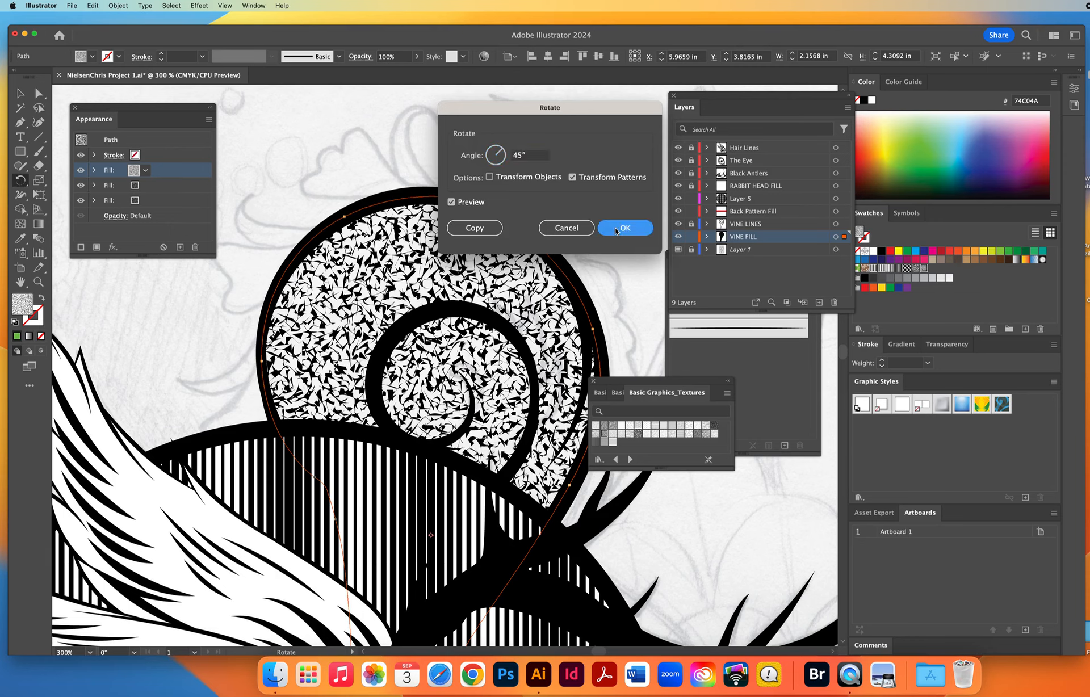
Add a fourth fill to the vine shape and rotate the active fill's texture pattern another 45°.
click(209, 119)
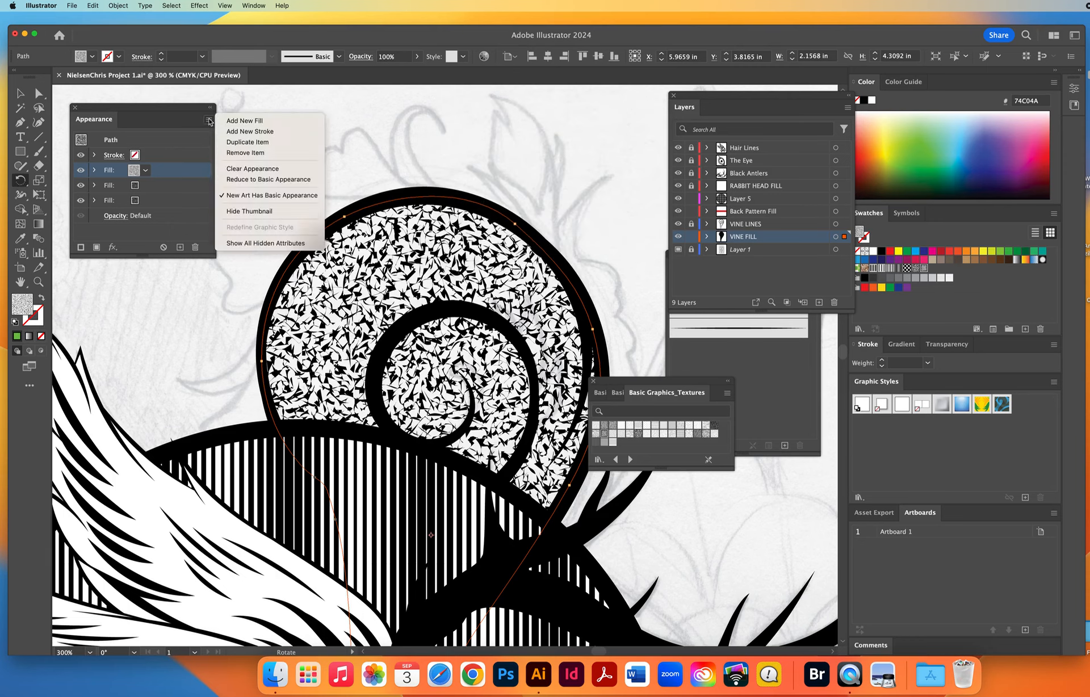
click(241, 121)
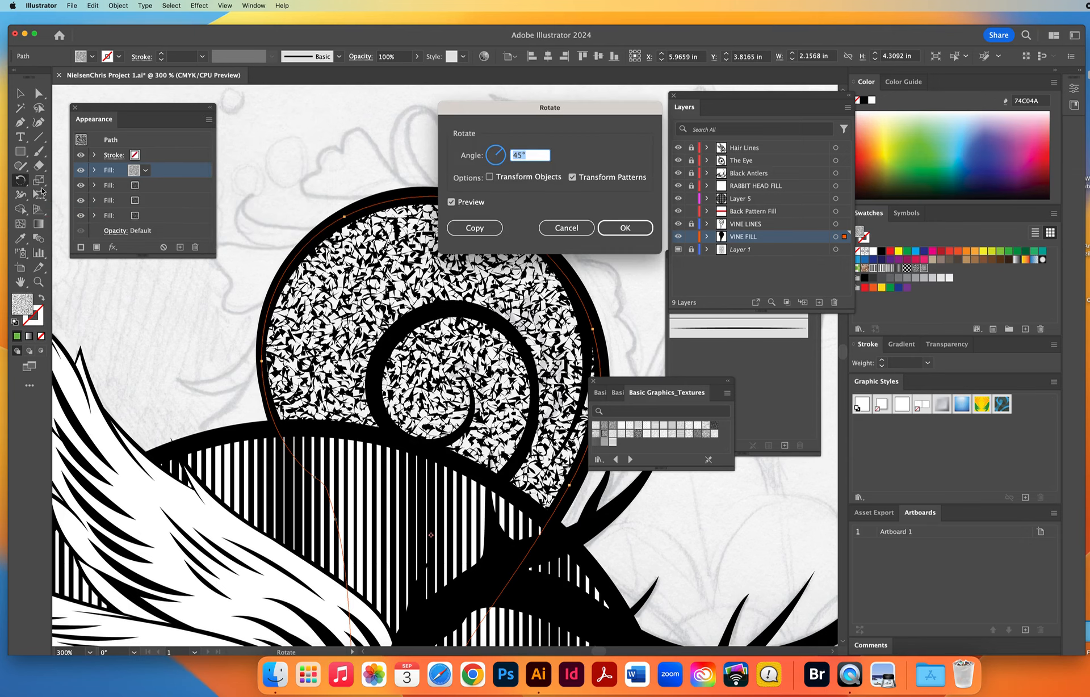
click(626, 226)
Examine the stacked vine texture up close and against the whole rabbit artwork, with nothing selected.
key(z)
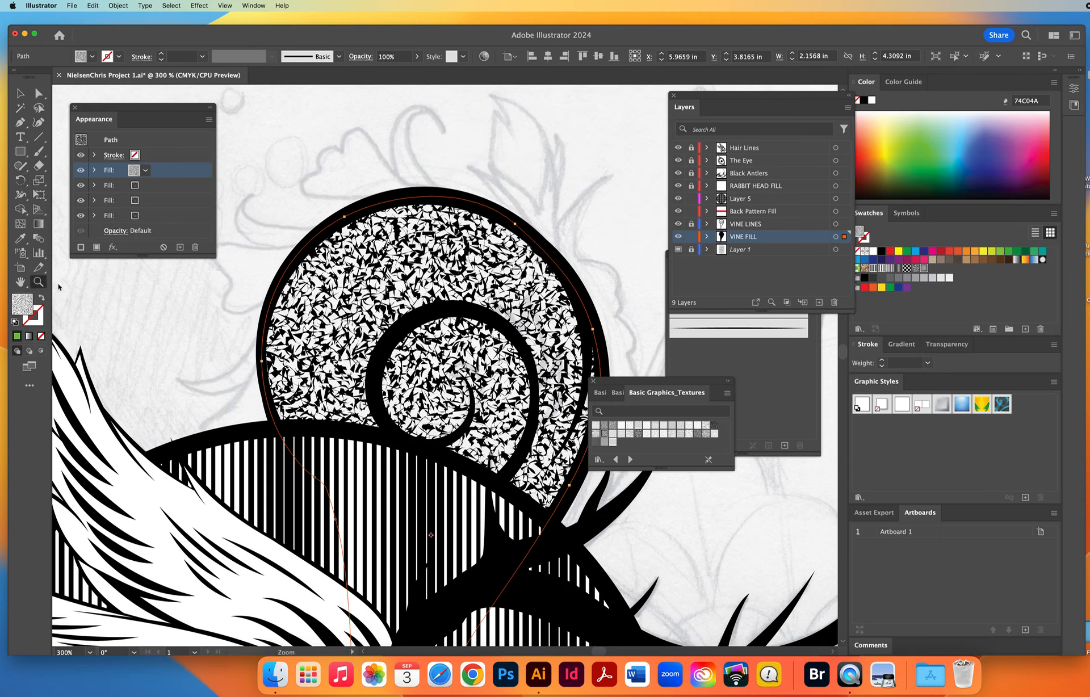
click(476, 380)
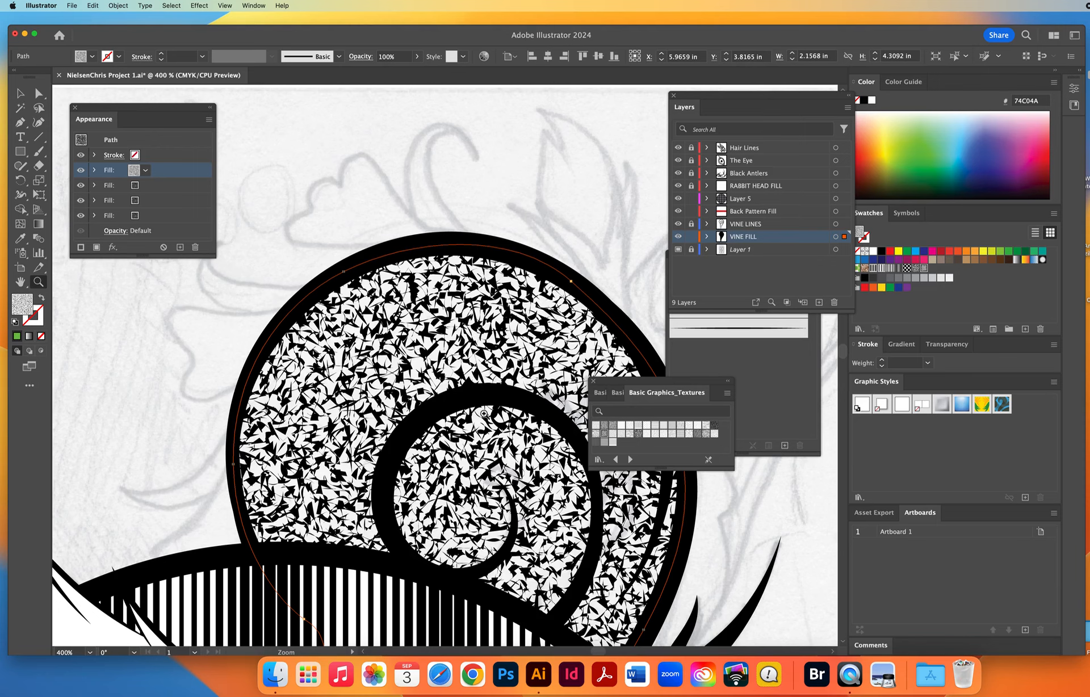
alt+click(466, 408)
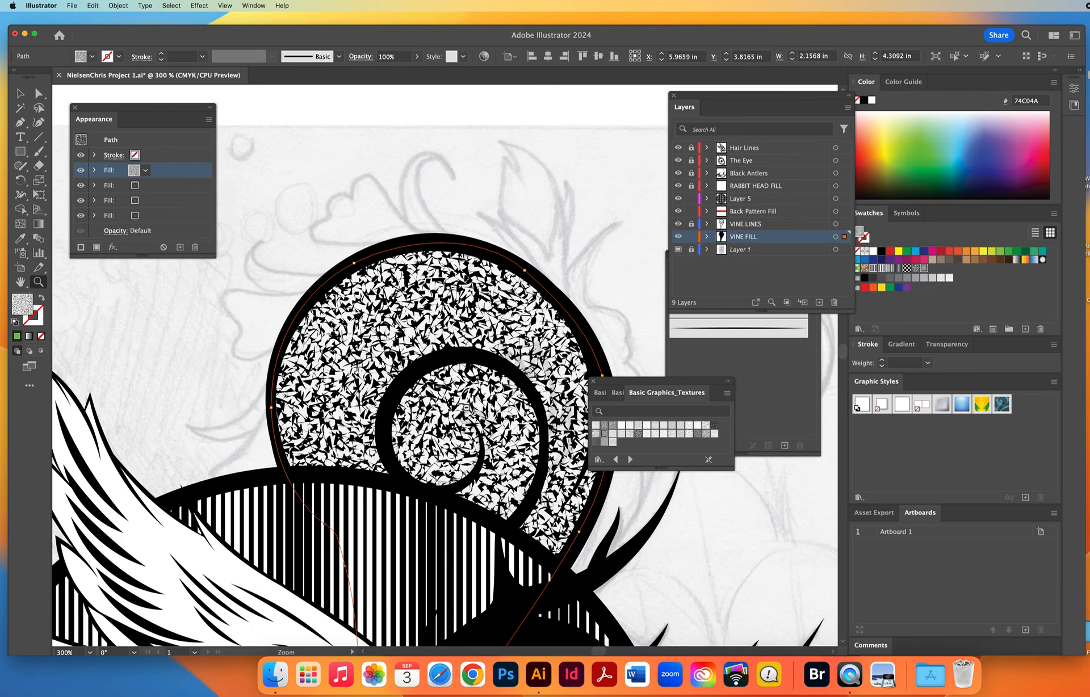
alt+click(466, 408)
alt+click(466, 408)
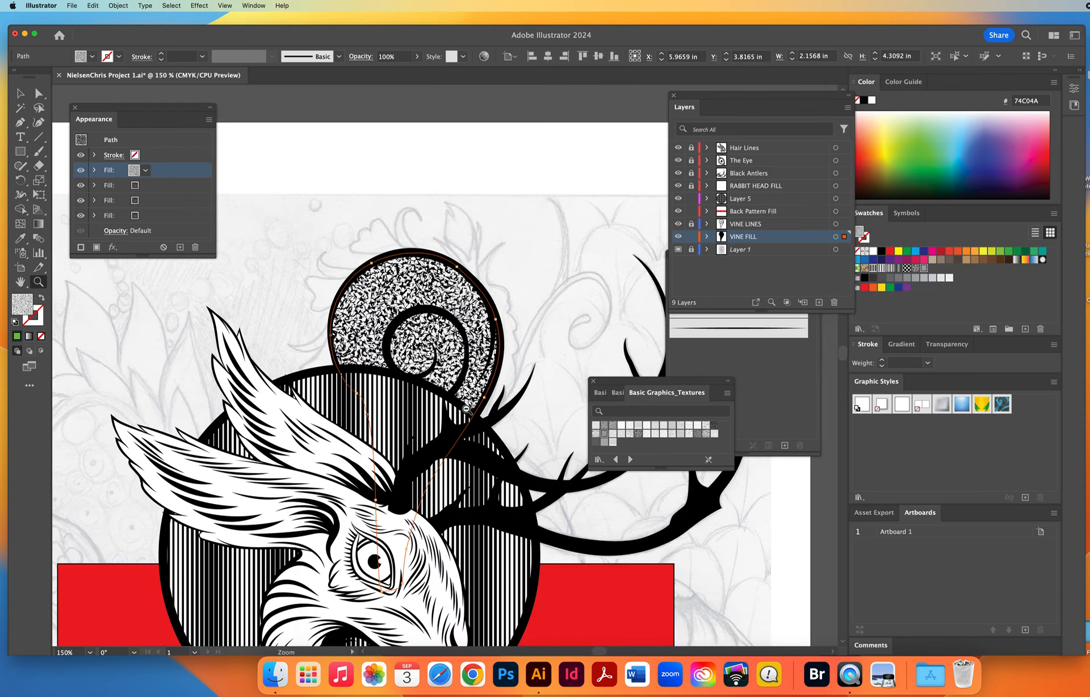
drag(453, 426, 539, 291)
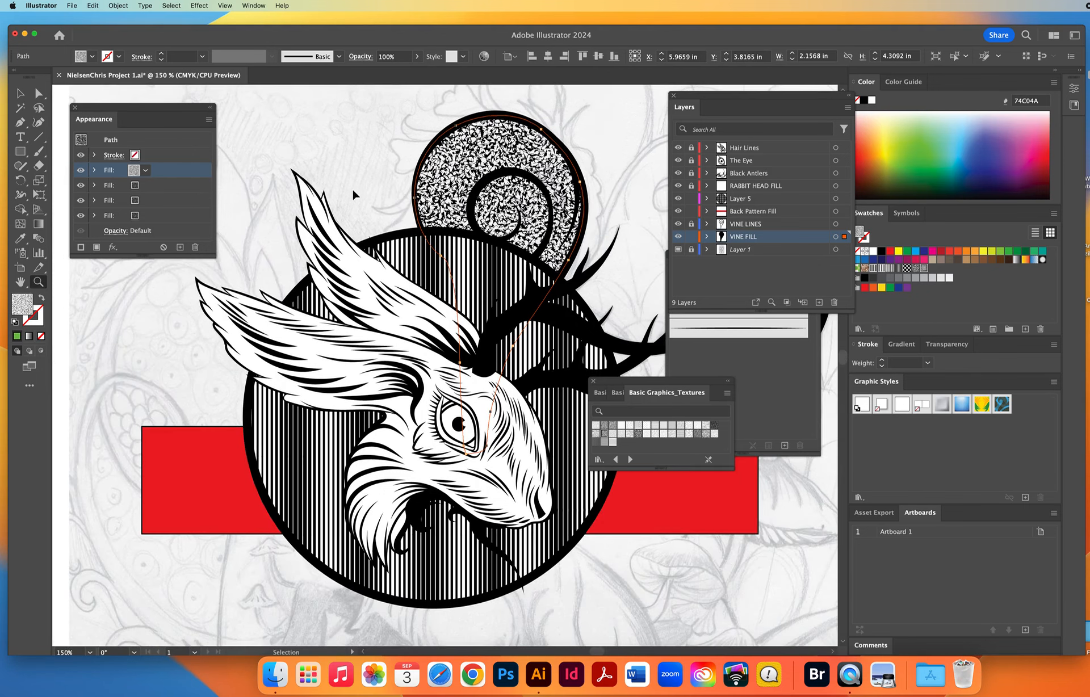
key(super+shift+a)
drag(438, 235, 316, 373)
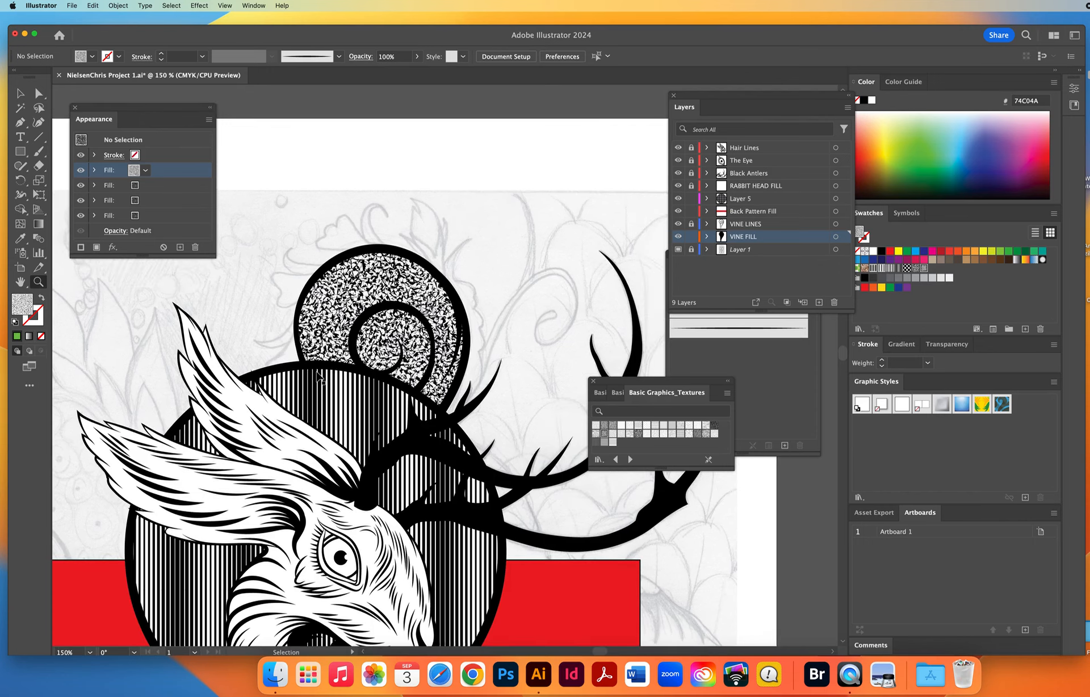
Save the document and lock the Layer 5, Back Pattern Fill and VINE FILL layers.
key(super+s)
click(691, 238)
Create a new layer directly above Layer 1, named Black Flowers, with Magenta as its layer color.
click(767, 250)
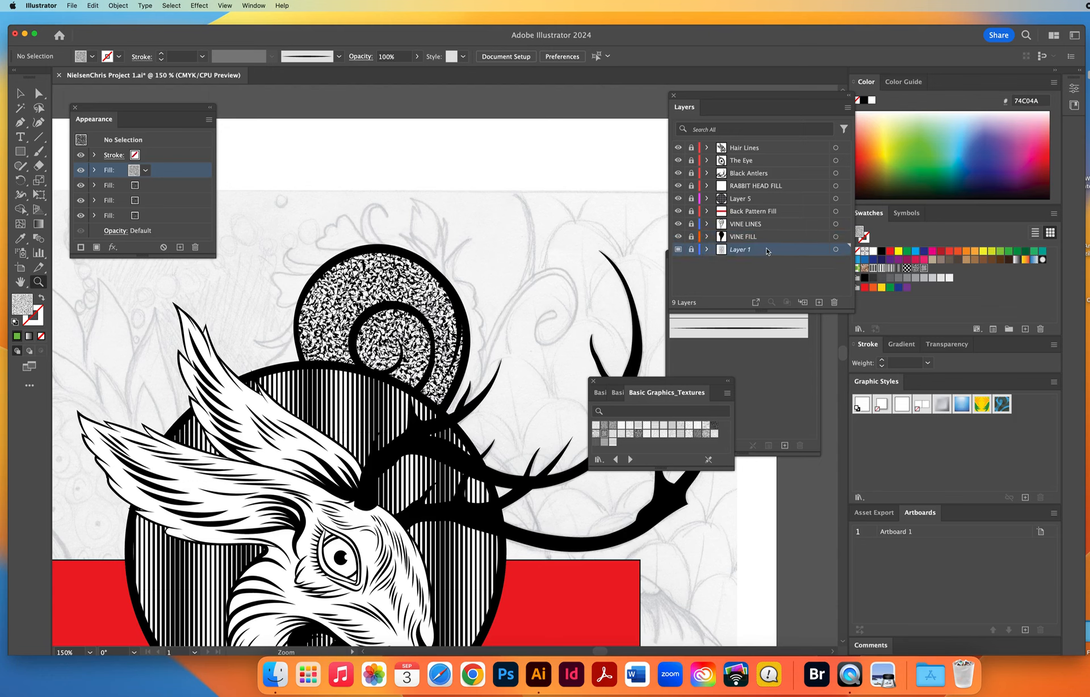
click(818, 302)
double_click(768, 251)
click(698, 327)
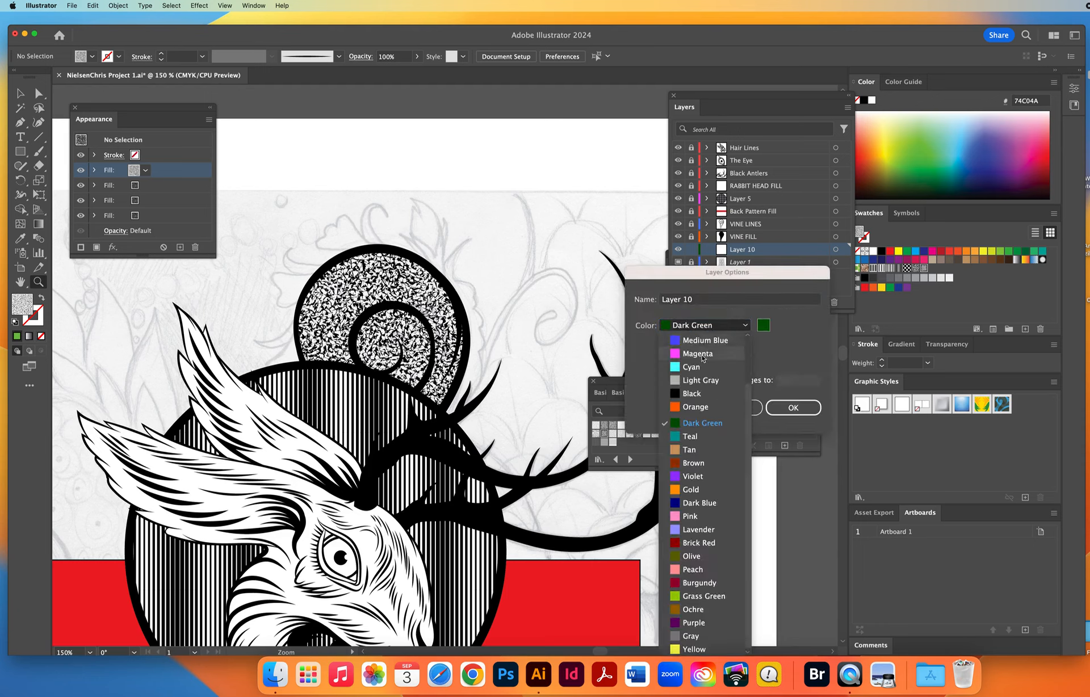
click(698, 354)
drag(697, 299, 593, 300)
text(Black Flowers)
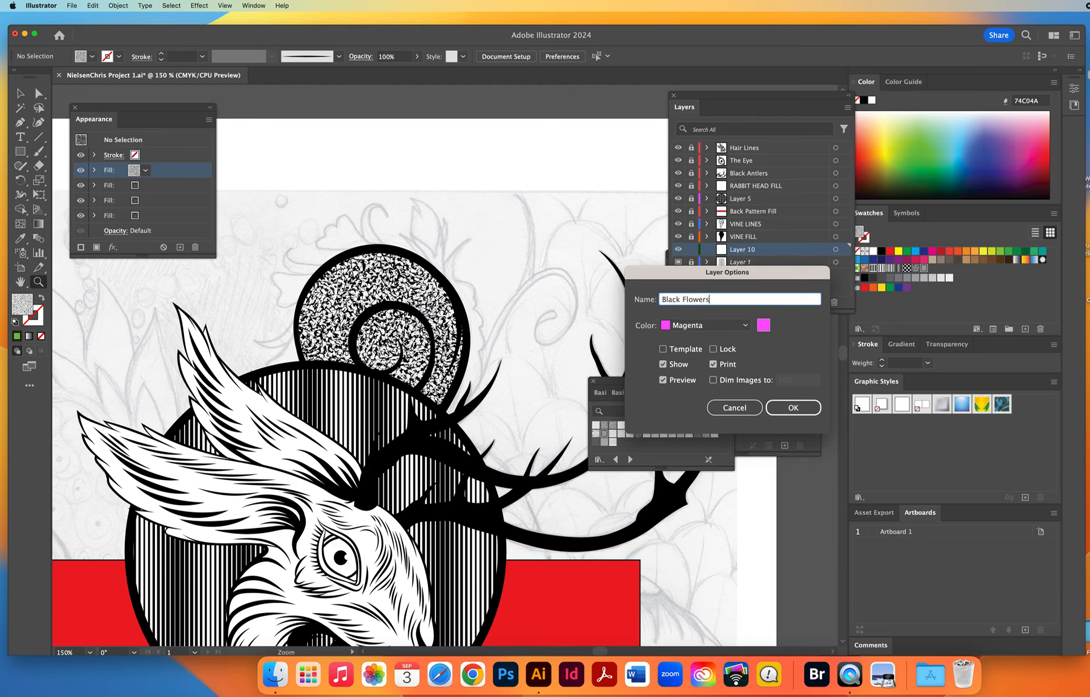
key(Return)
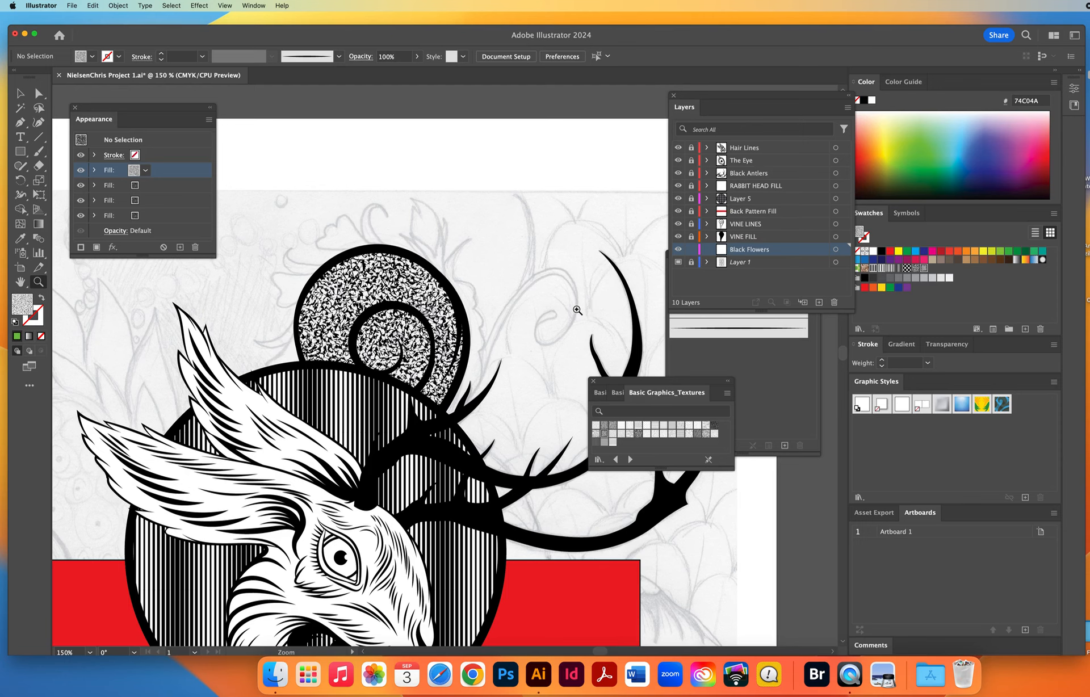
Trace the sketched flower form beside the vine as a closed Pen path with a 1 pt black stroke, and convert it to solid black fill without stroke.
key(d)
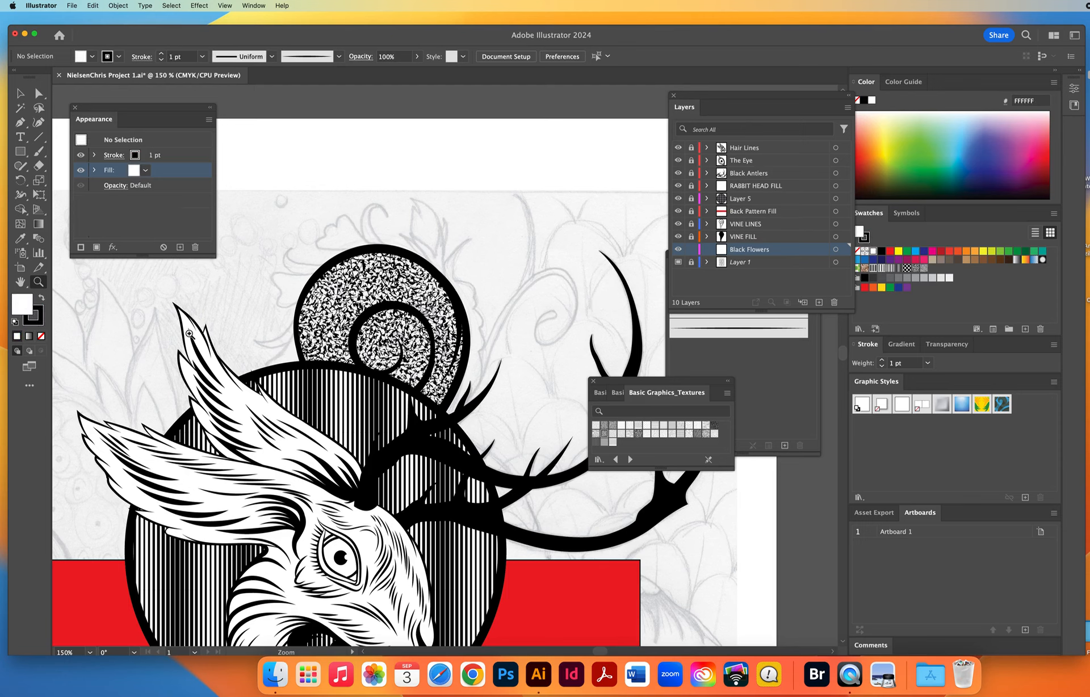
key(slash)
click(235, 306)
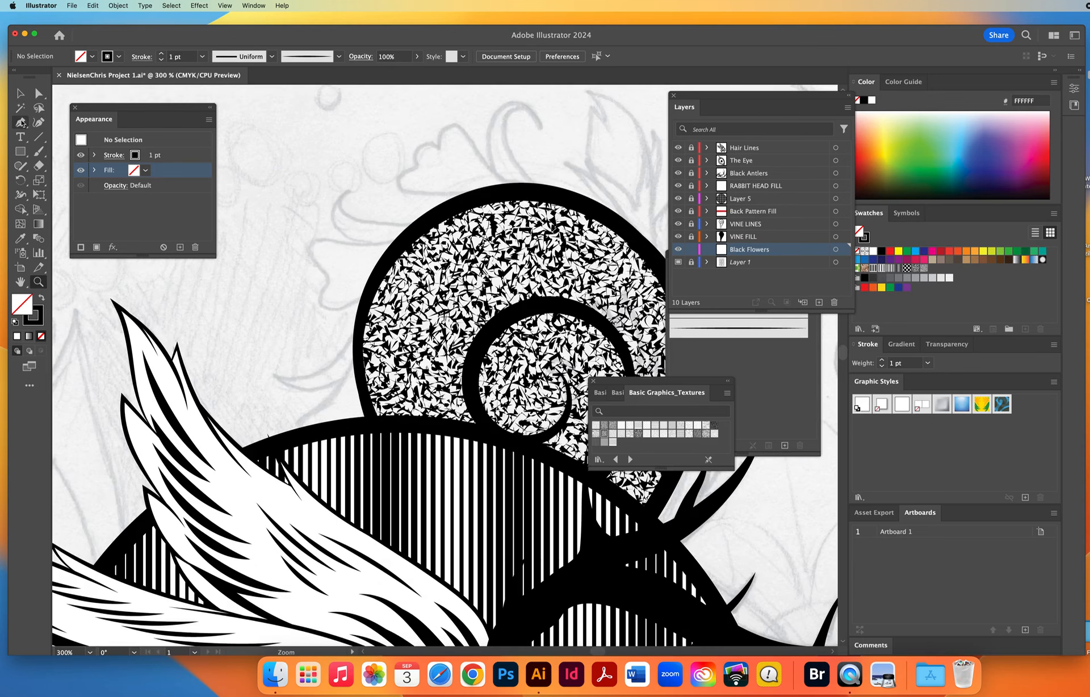
click(21, 122)
drag(330, 471, 377, 314)
click(343, 377)
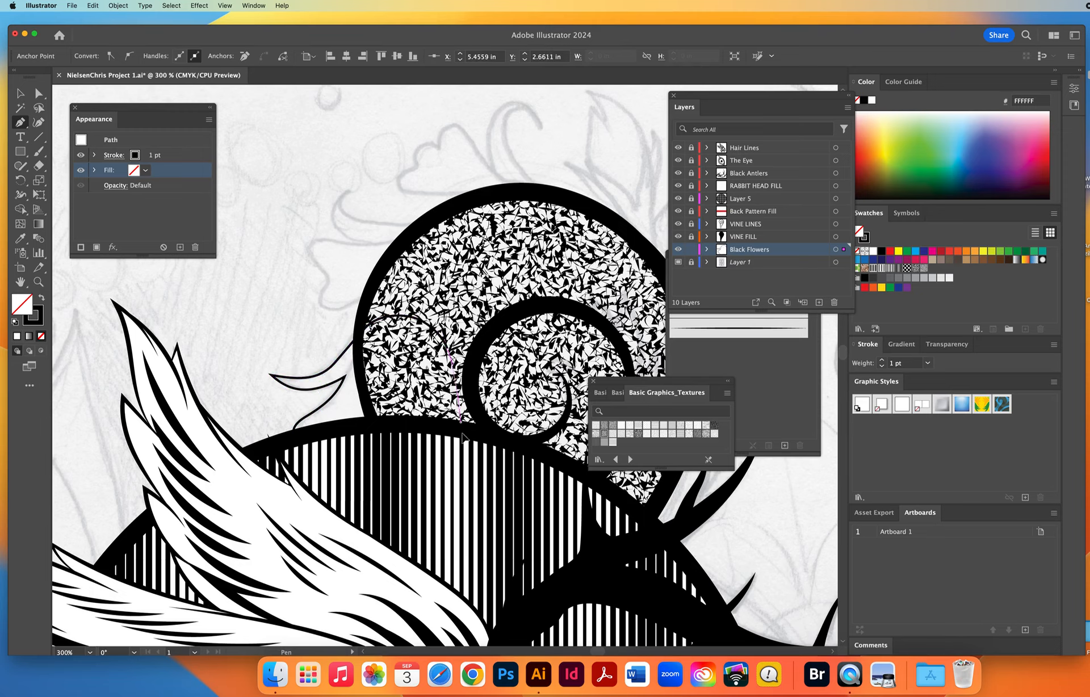
drag(461, 422, 462, 436)
drag(457, 482, 367, 490)
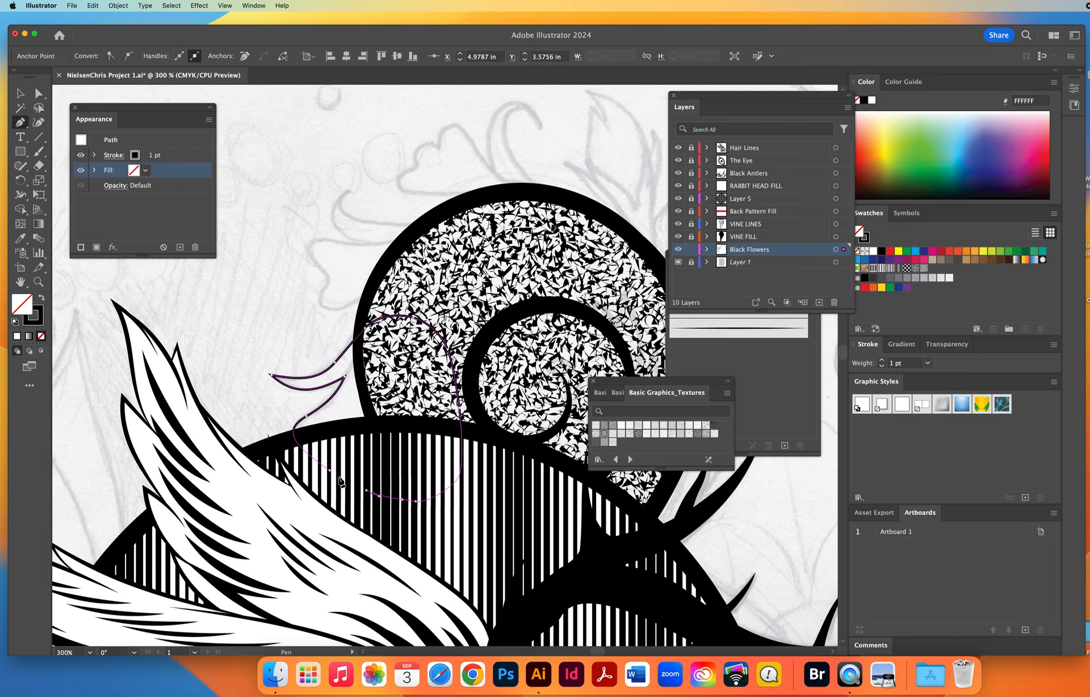
click(329, 470)
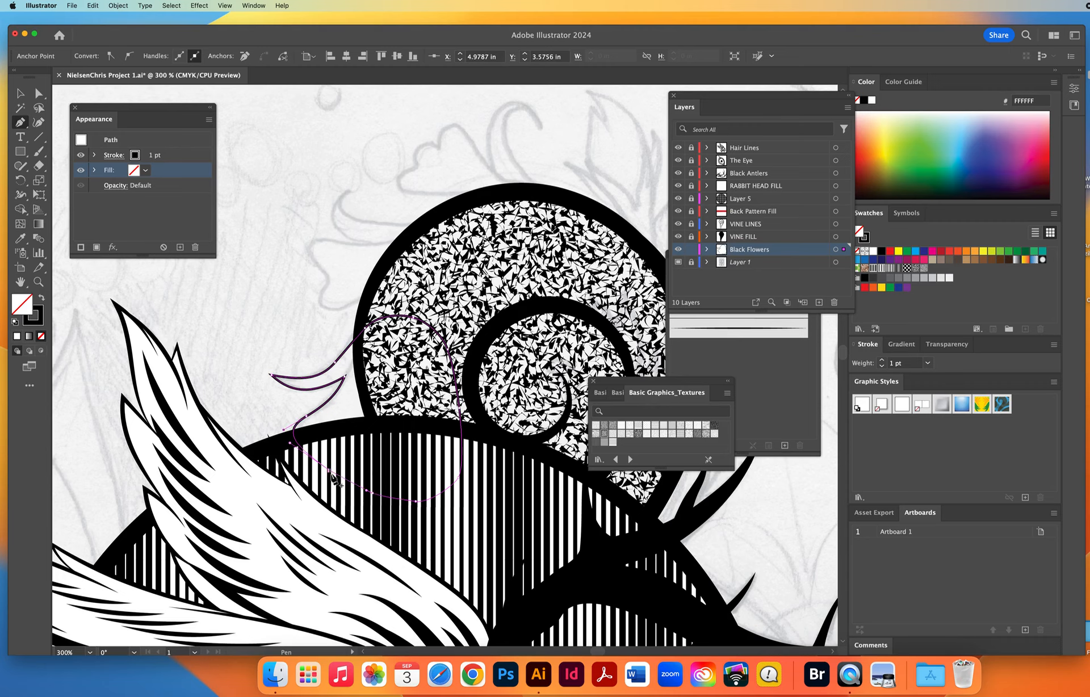
click(43, 298)
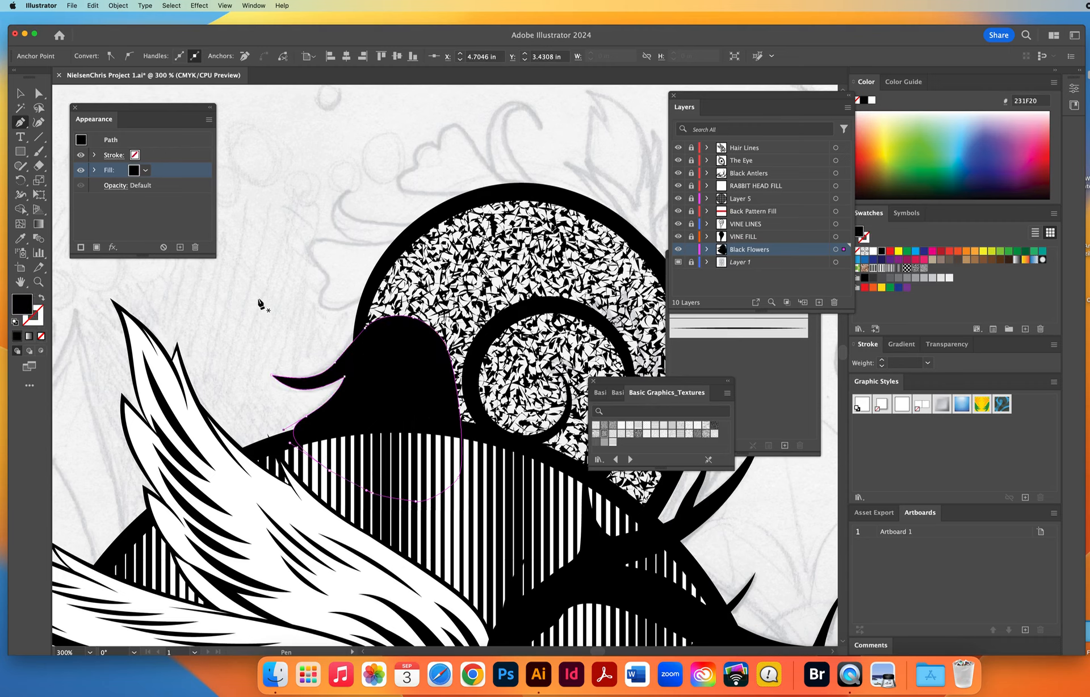
key(super+shift+a)
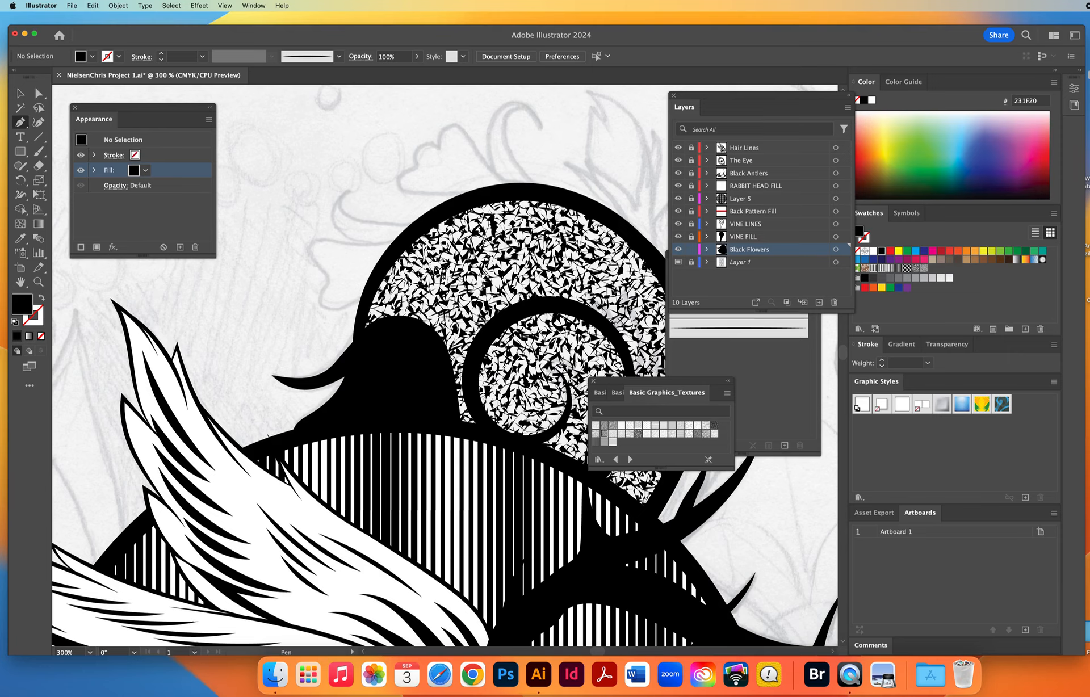
Select the textured vine shape, target the lowest fill in its appearance, and add a fifth fill beneath it.
click(20, 94)
click(539, 260)
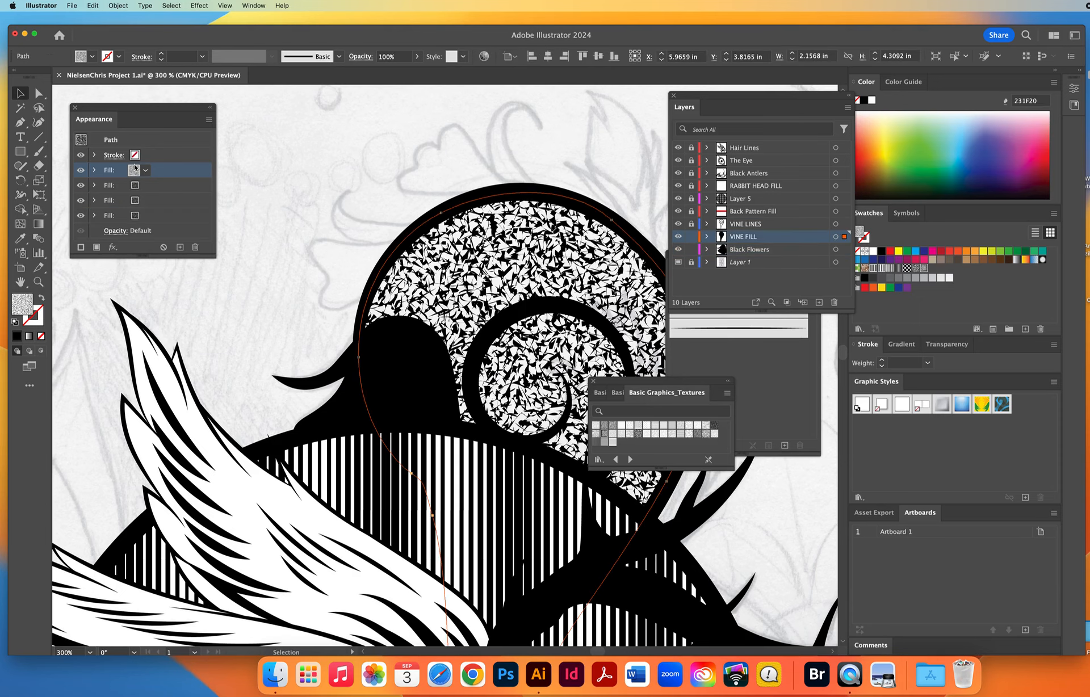
drag(156, 180, 221, 293)
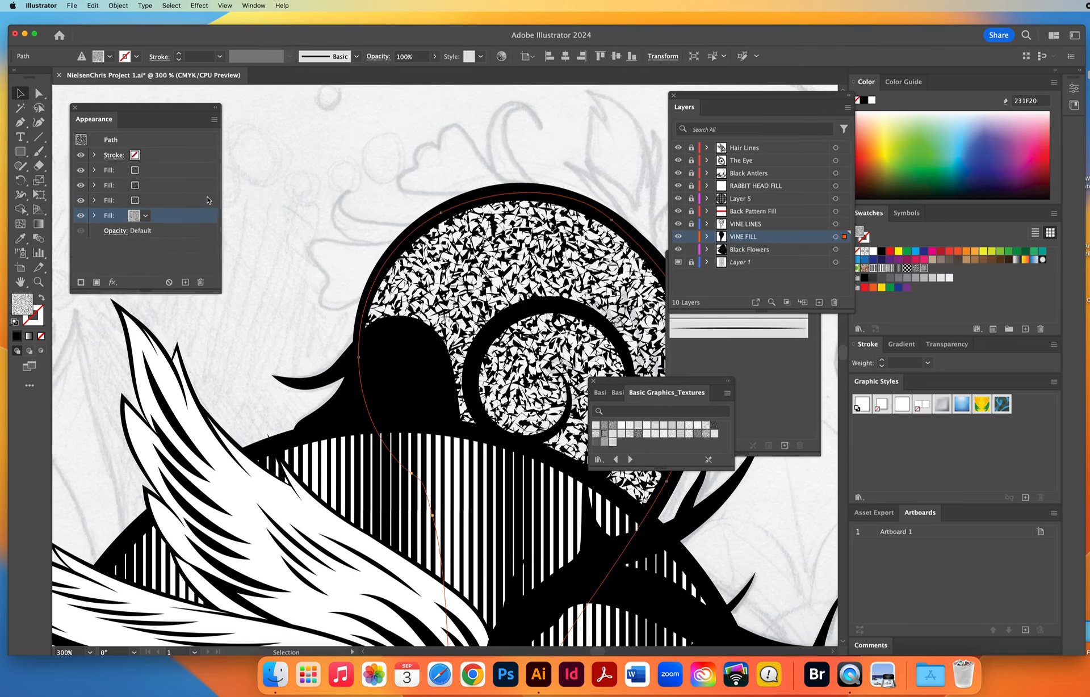
click(214, 119)
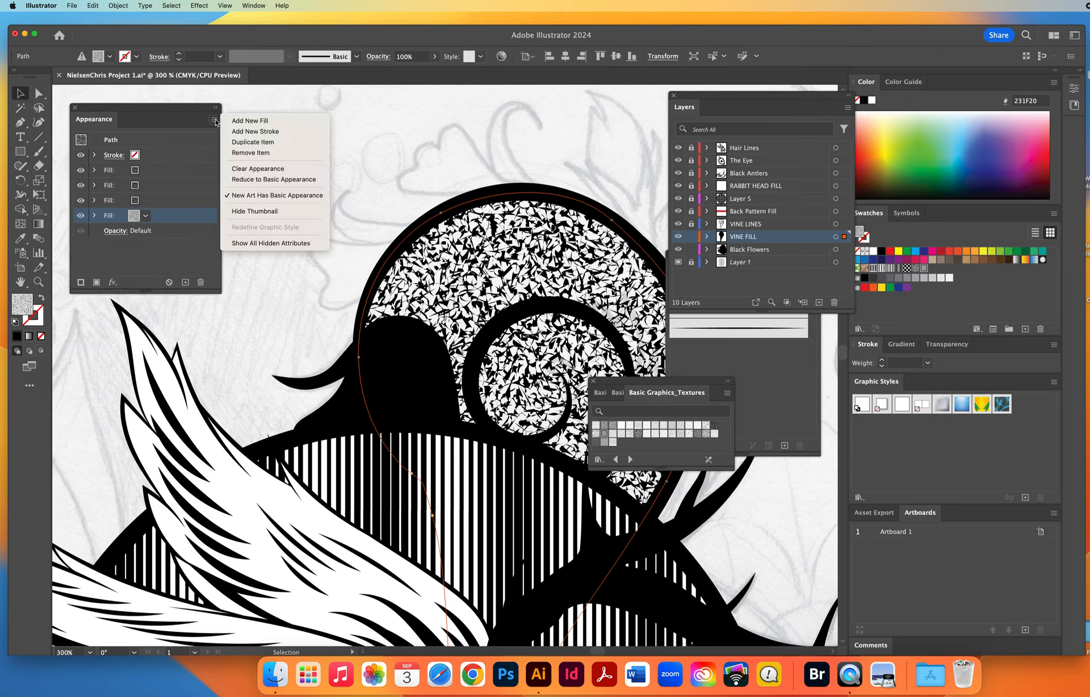
click(248, 121)
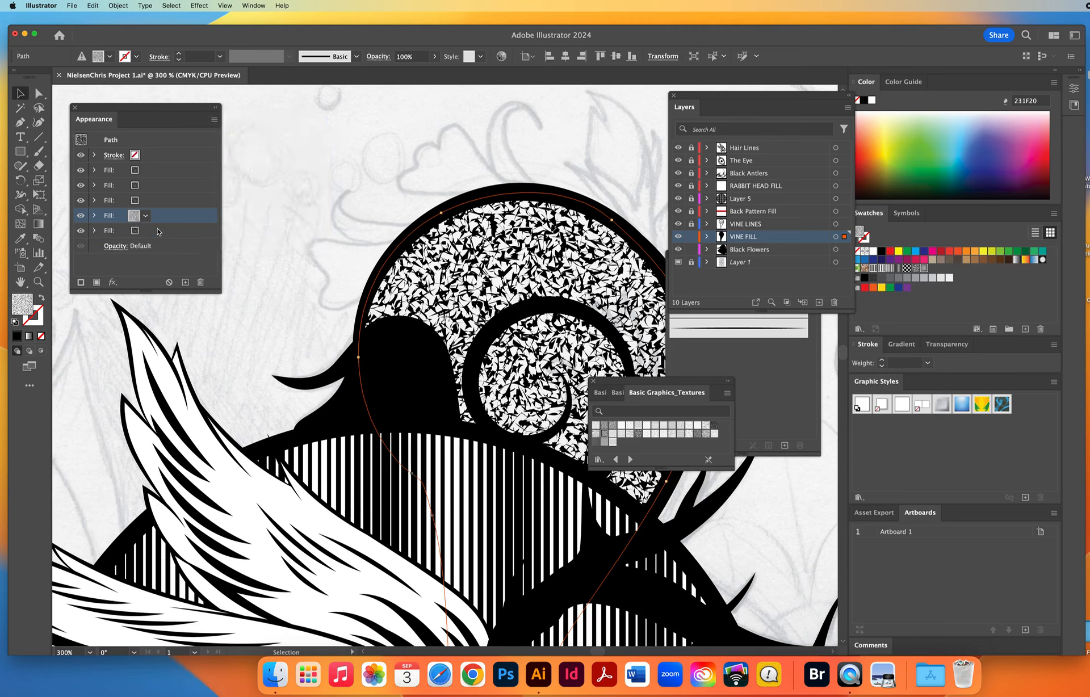
Set the bottommost fill of the vine shape to solid yellow.
click(158, 232)
click(146, 231)
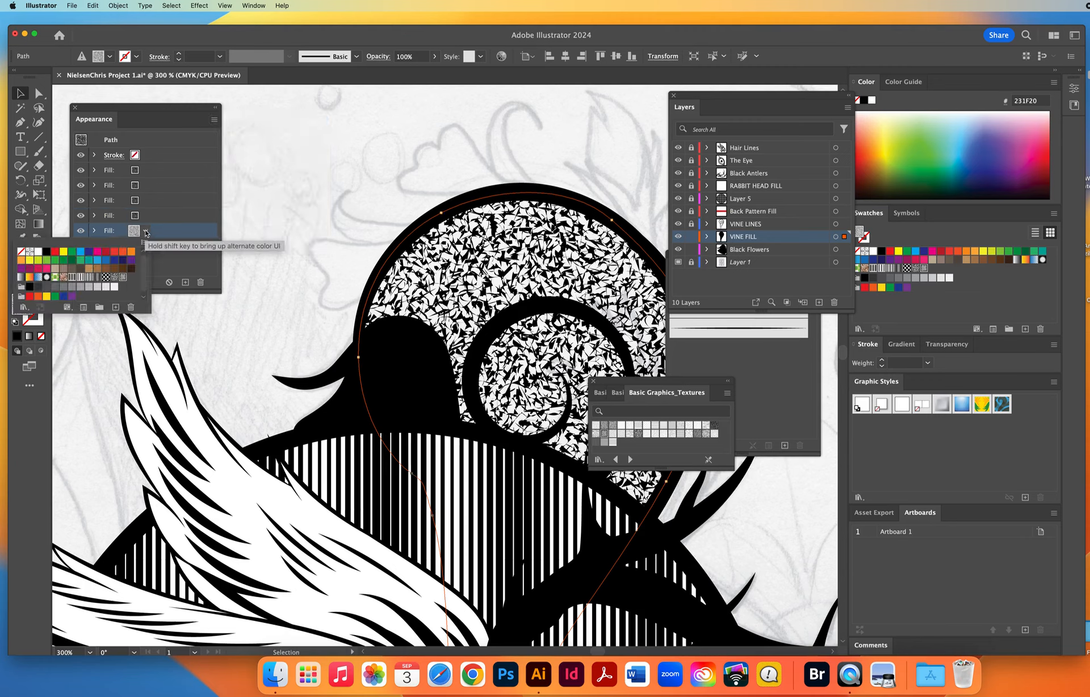
click(65, 252)
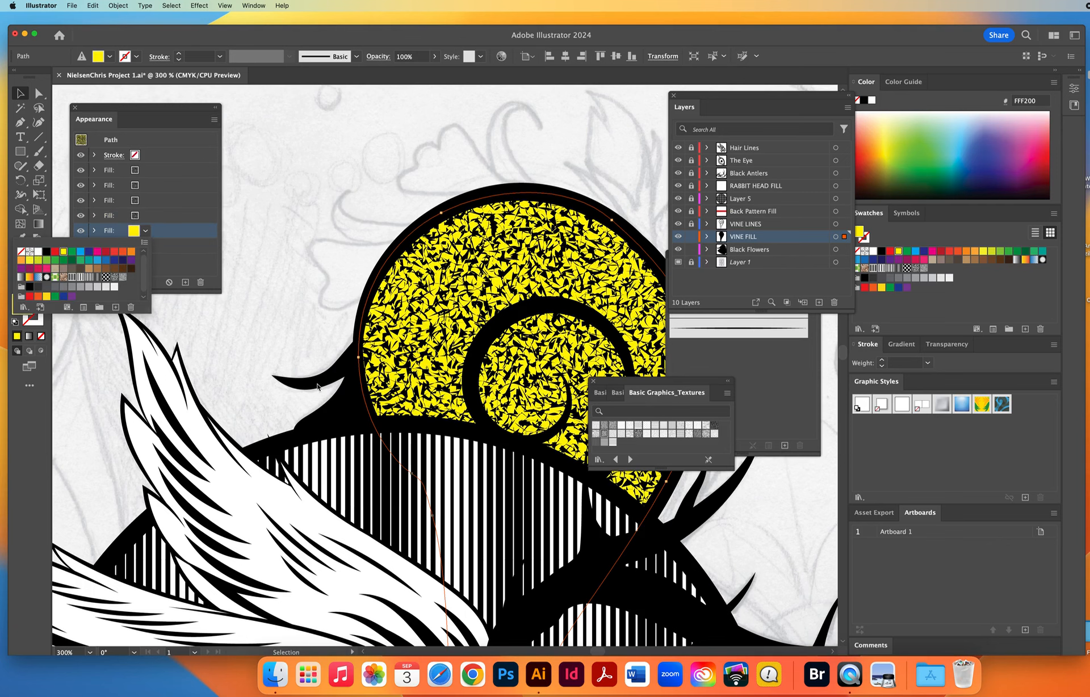
Compare the vine with its yellow background fill hidden and shown.
click(80, 234)
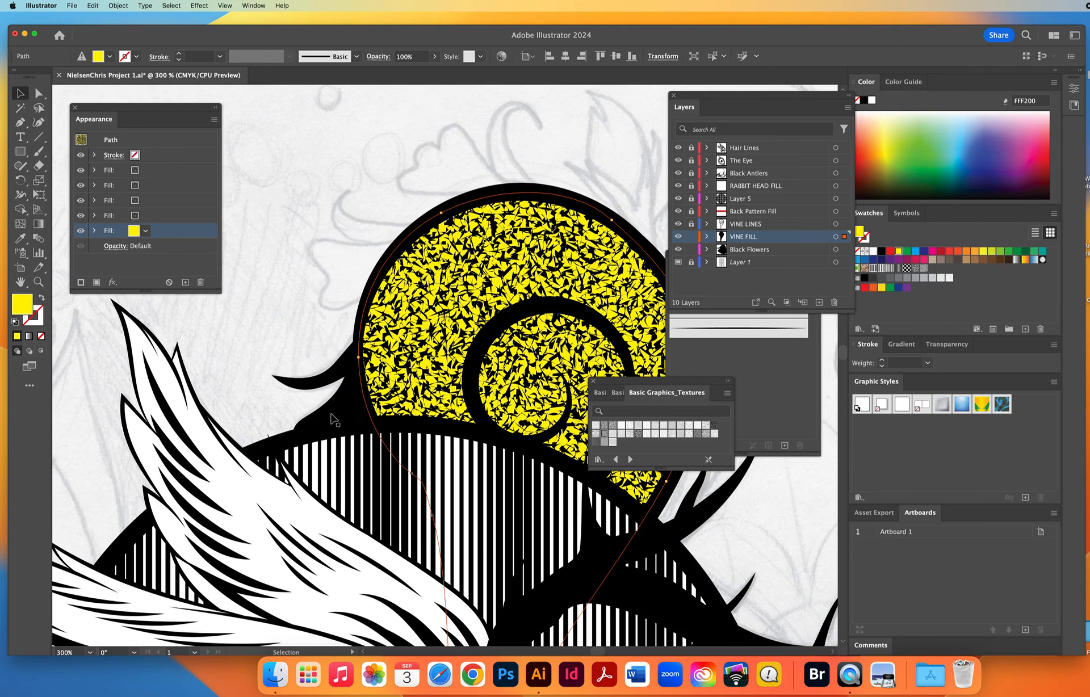
click(80, 230)
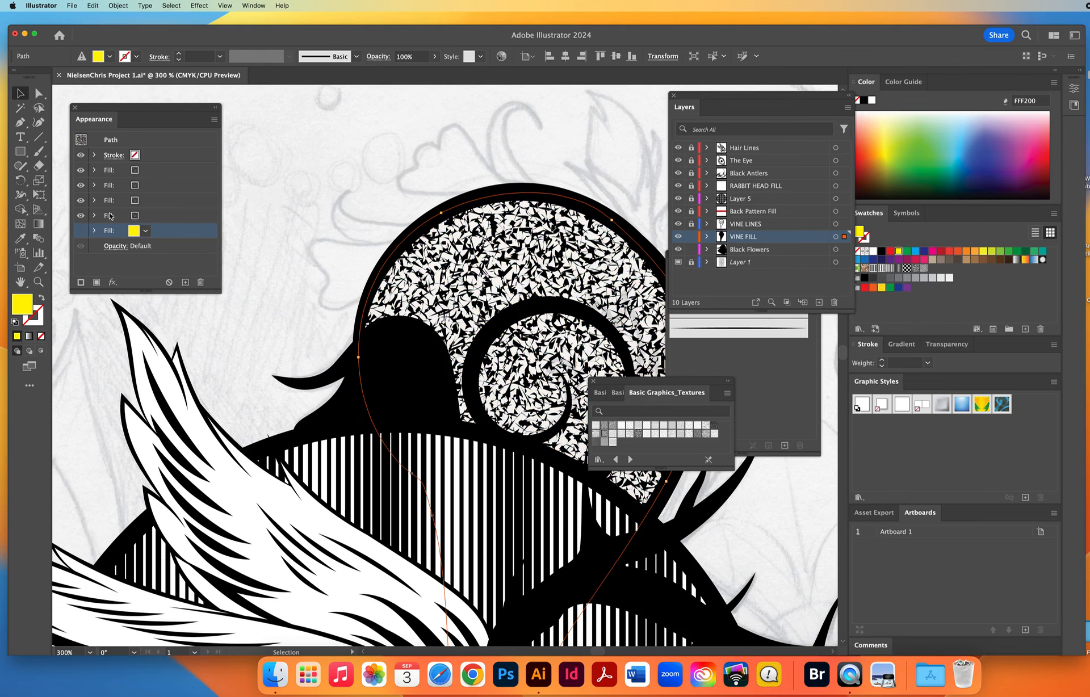
click(80, 230)
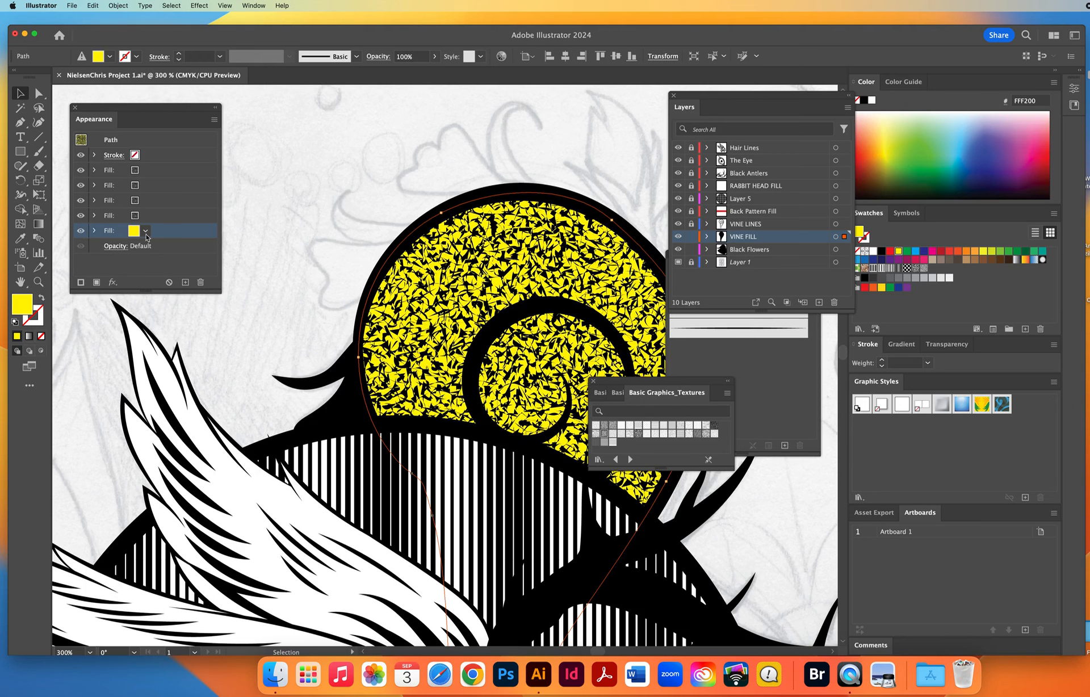
Set the bottommost fill of the vine shape to white and deselect it.
click(146, 230)
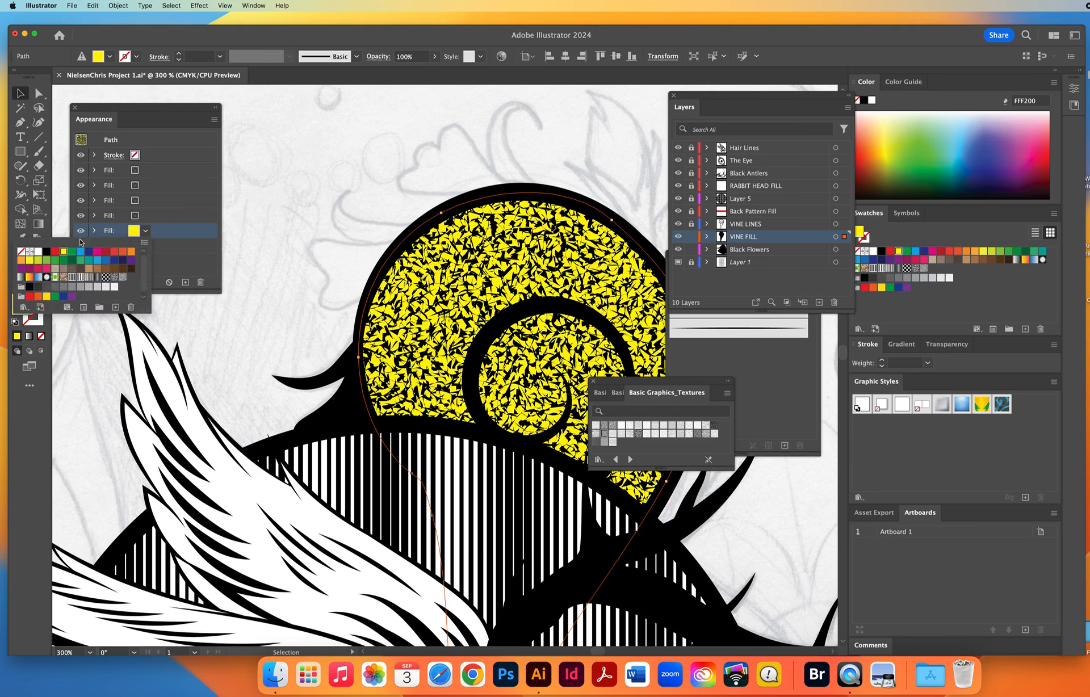
click(32, 252)
key(Escape)
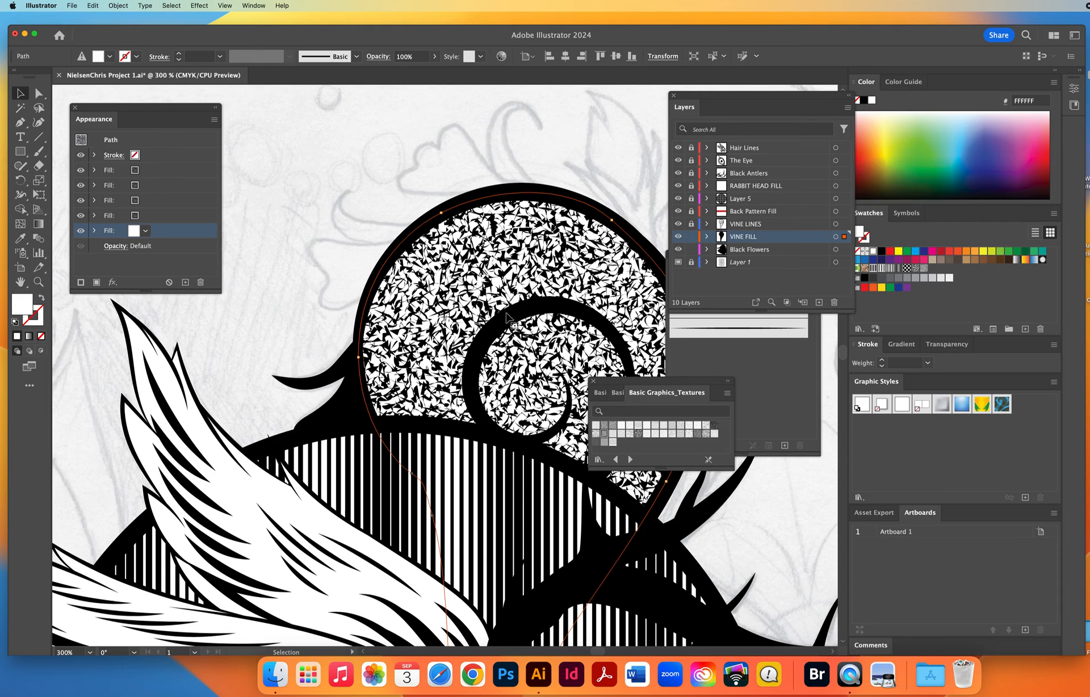
click(317, 290)
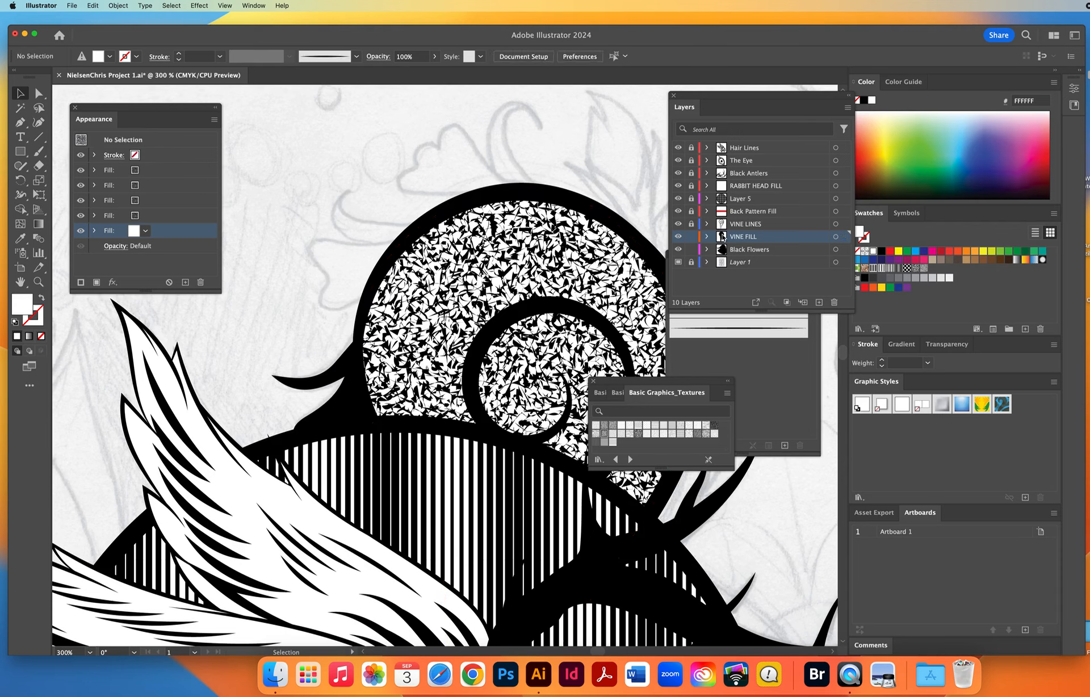
Trace the sketched lobed petal beside the vine's upper curve as a solid black Pen shape on the Black Flowers layer.
click(335, 370)
click(297, 341)
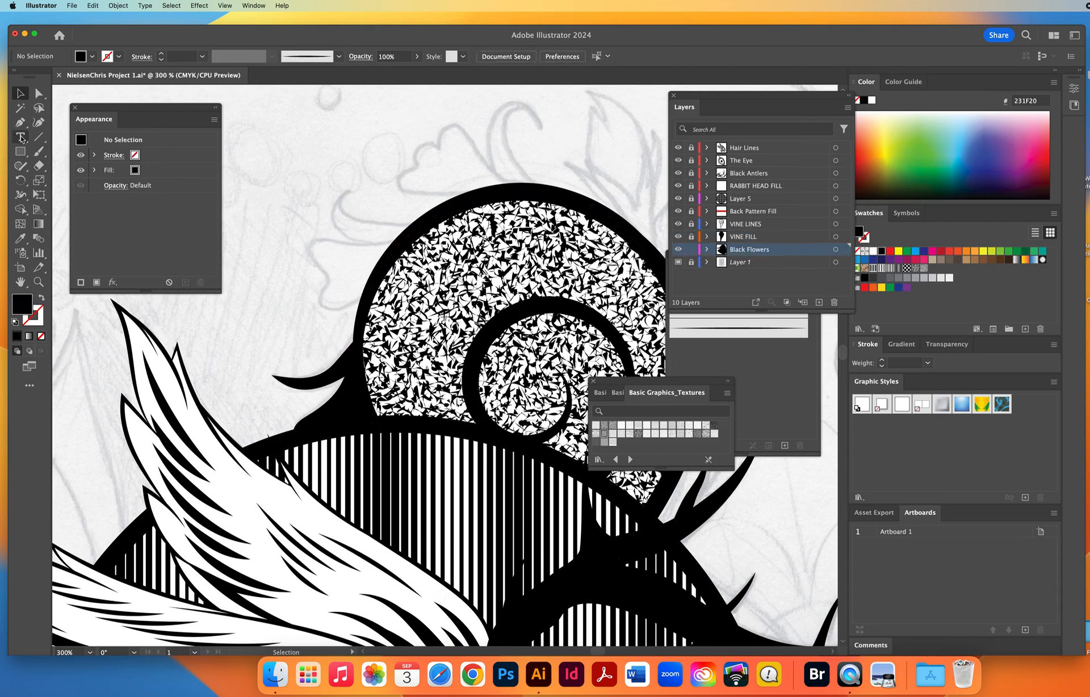
click(20, 122)
click(354, 307)
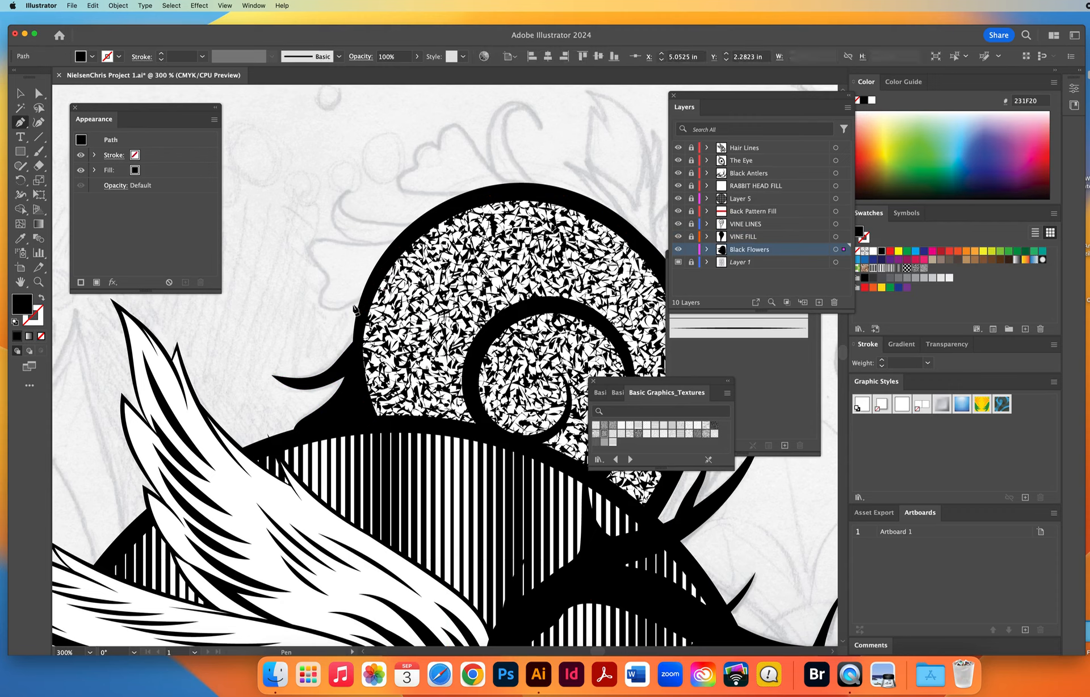
drag(319, 296, 414, 233)
drag(457, 241, 490, 255)
drag(528, 299, 538, 333)
drag(467, 360, 431, 343)
drag(425, 329, 418, 313)
click(384, 290)
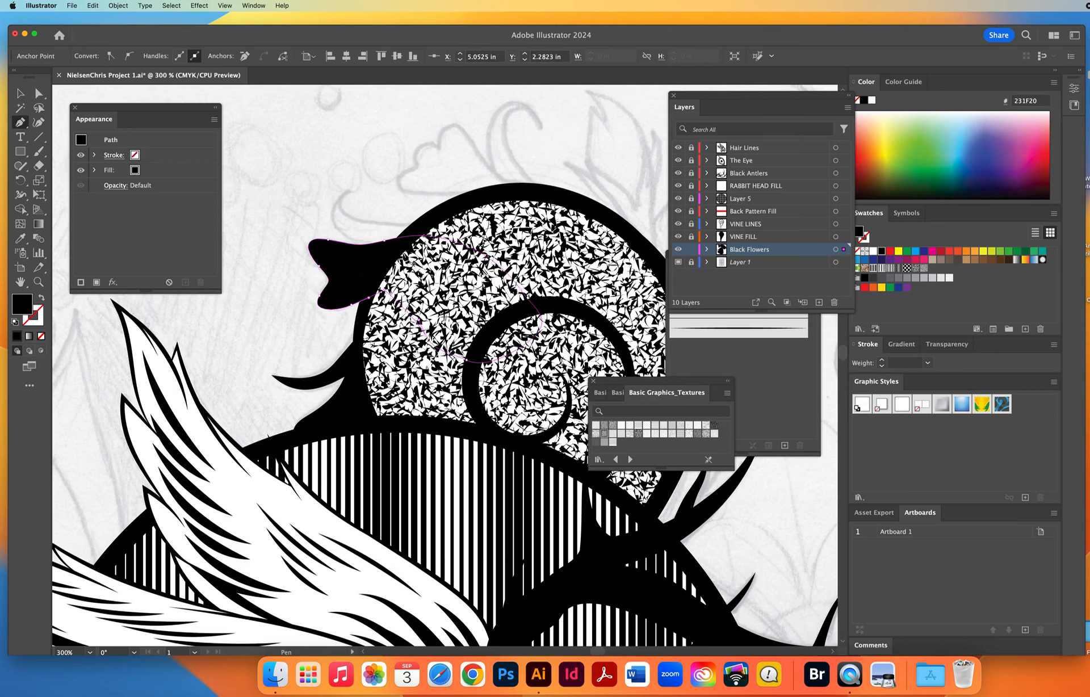
Trace the sketched curled tendril just above the lobed petal as a closed black Pen shape running behind the vine.
click(399, 261)
drag(374, 243, 324, 239)
drag(347, 191, 374, 176)
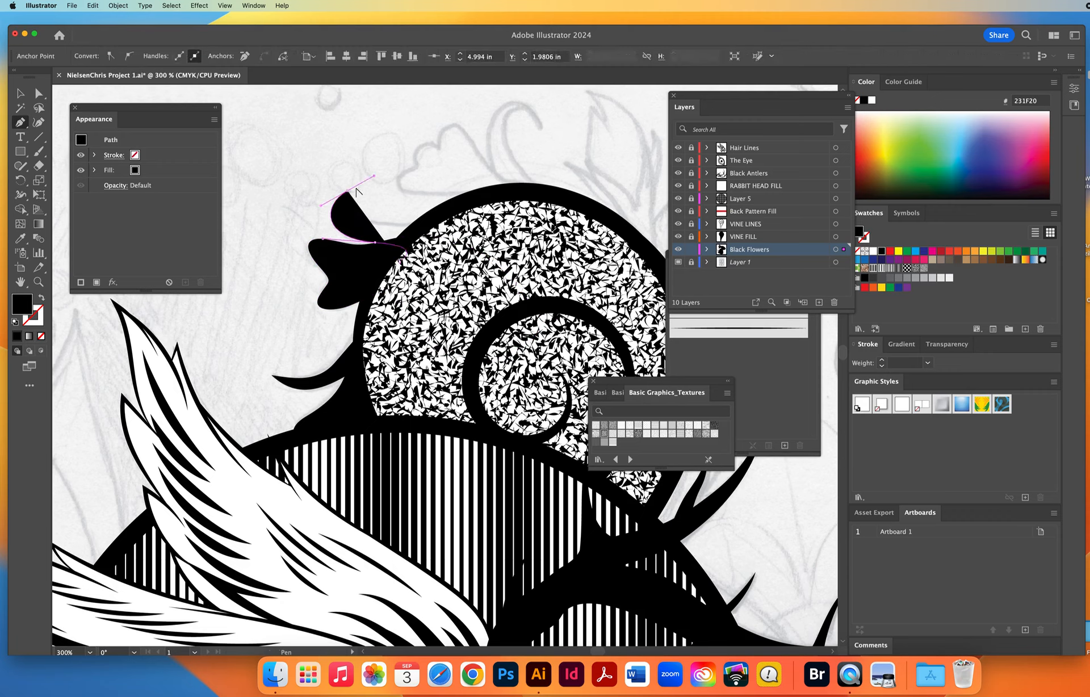
click(347, 191)
drag(357, 219, 441, 219)
click(475, 239)
click(490, 287)
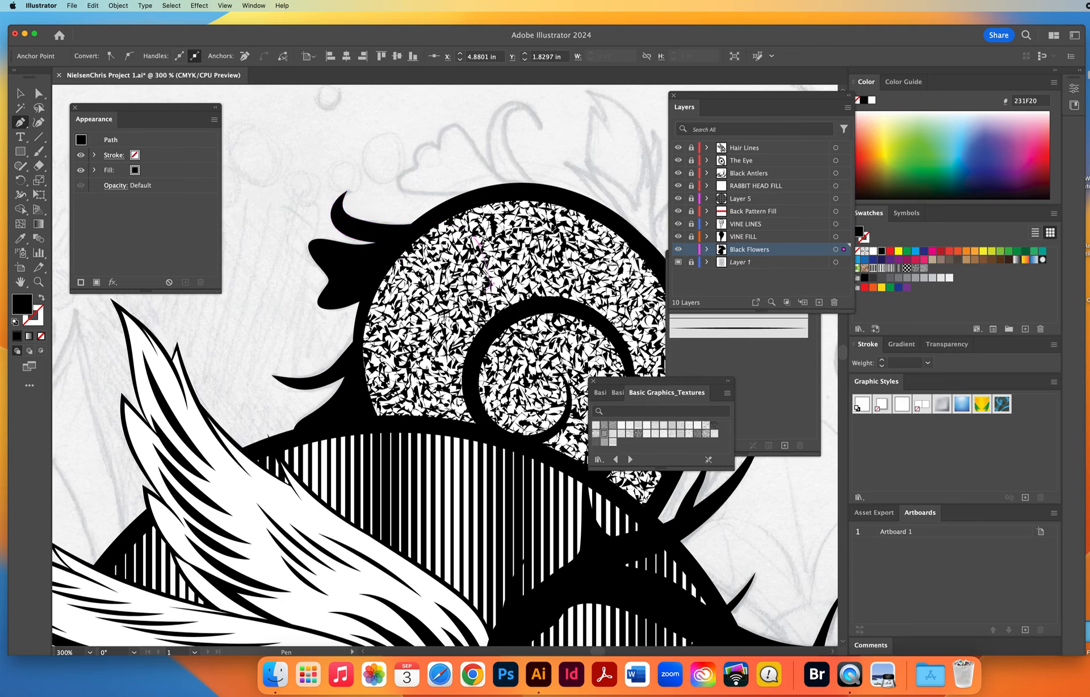
click(436, 293)
click(414, 278)
click(399, 262)
click(406, 259)
super+click(398, 177)
Trace the scalloped petal and the outer edge of the curl on top of the vine with the Pen tool.
key(space)
drag(485, 216, 351, 369)
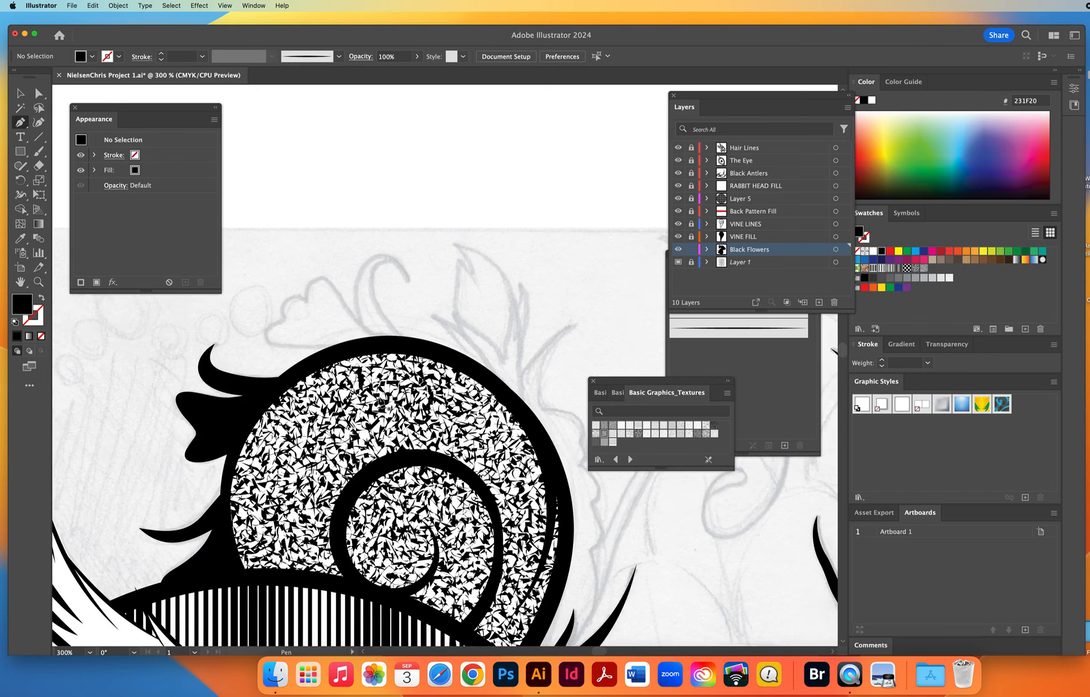
drag(385, 407, 379, 394)
drag(265, 330, 305, 303)
drag(307, 294, 365, 326)
drag(371, 258, 409, 299)
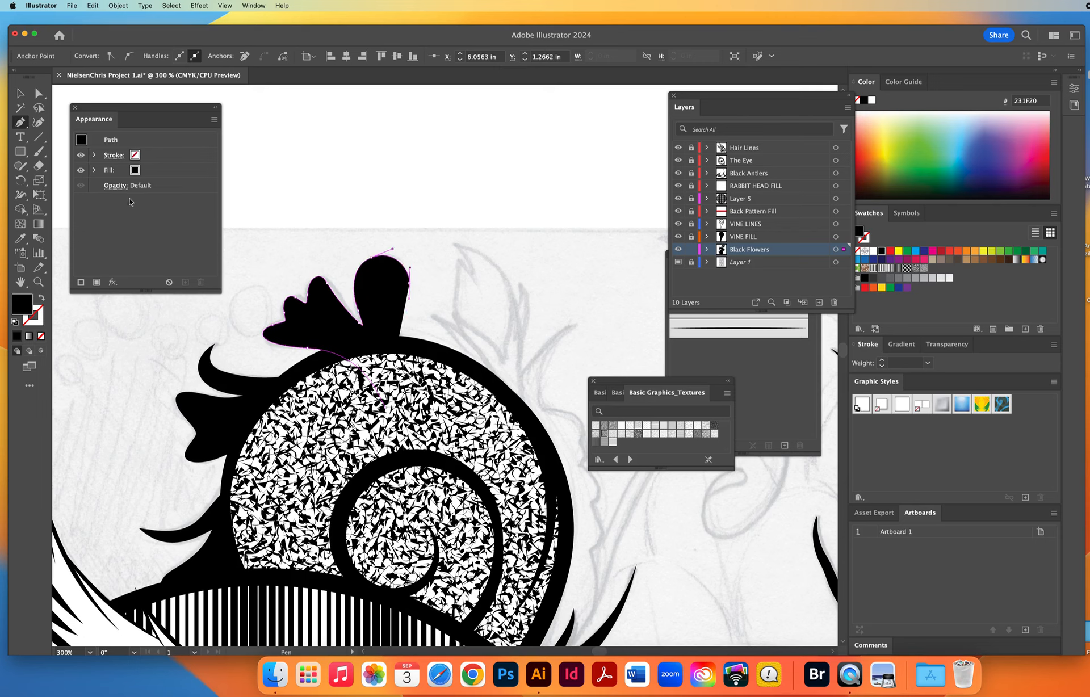
Show the path as a 1 pt outline, complete and close its curl behind the vine, and restore the solid black fill.
click(41, 298)
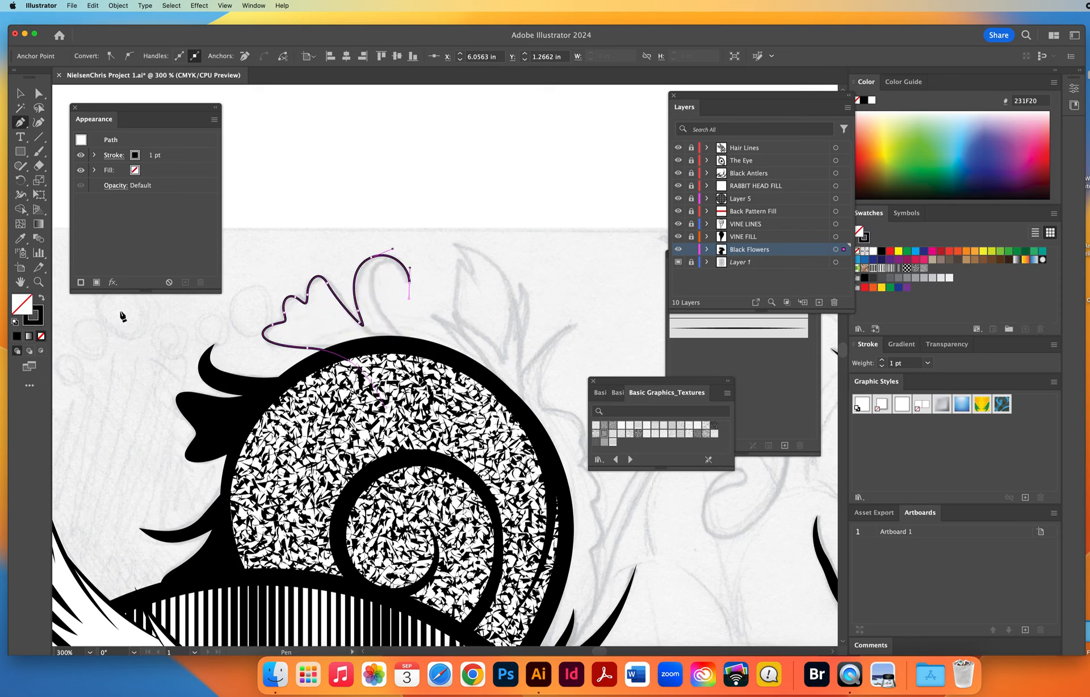
click(408, 282)
drag(402, 269, 362, 277)
drag(404, 342, 434, 363)
click(428, 392)
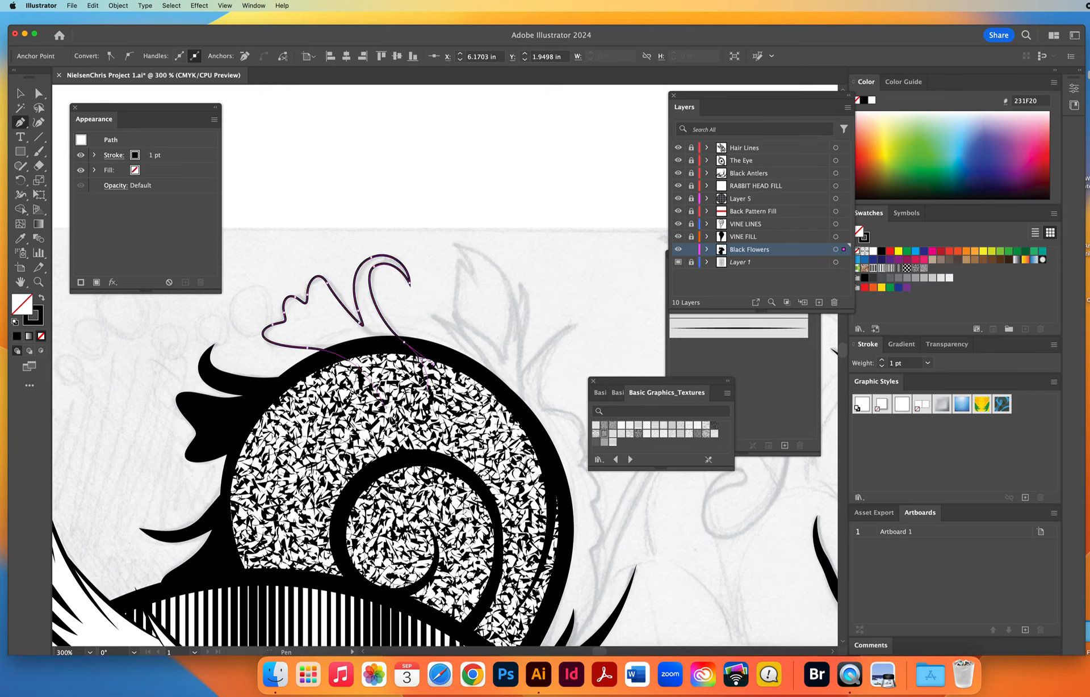
click(386, 406)
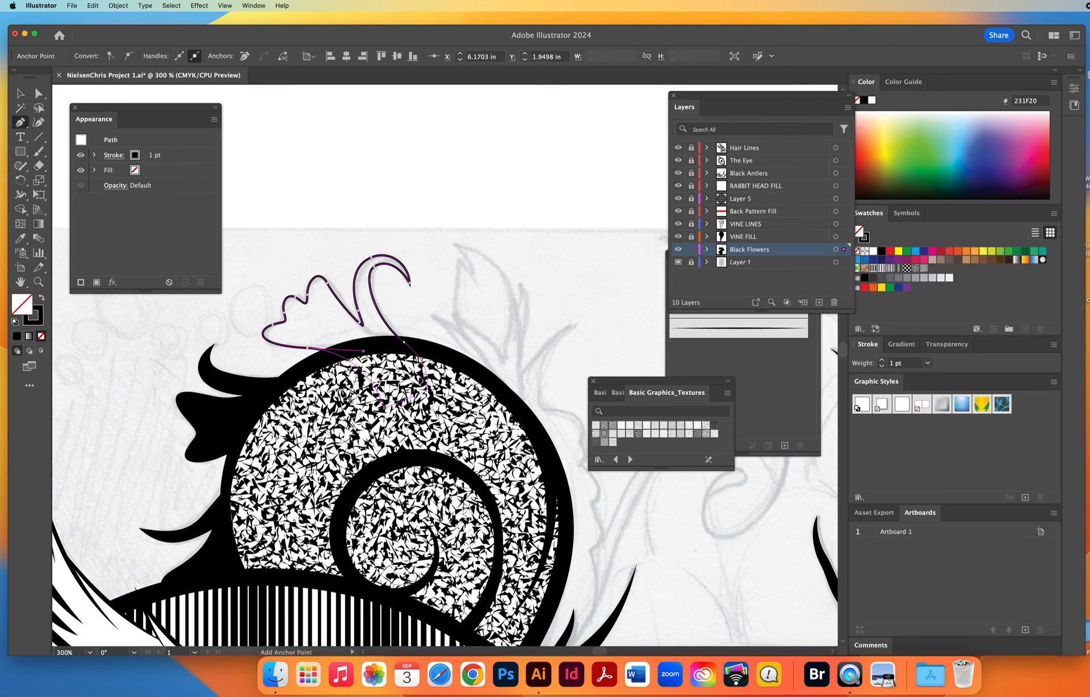
click(41, 298)
super+click(498, 265)
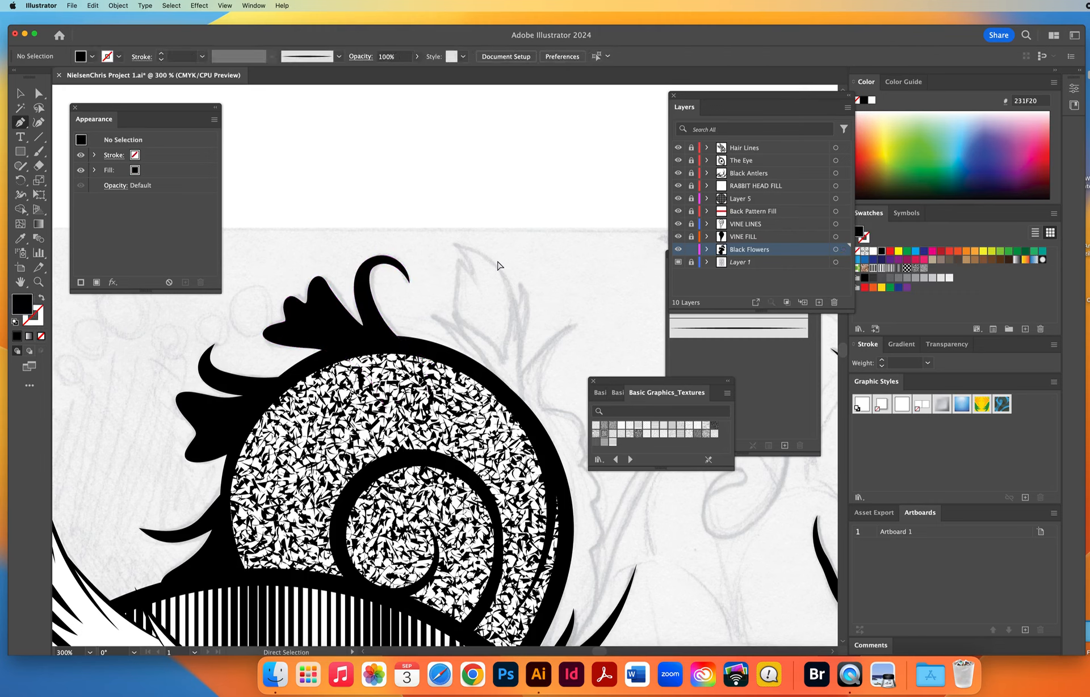
key(m)
drag(440, 159, 504, 534)
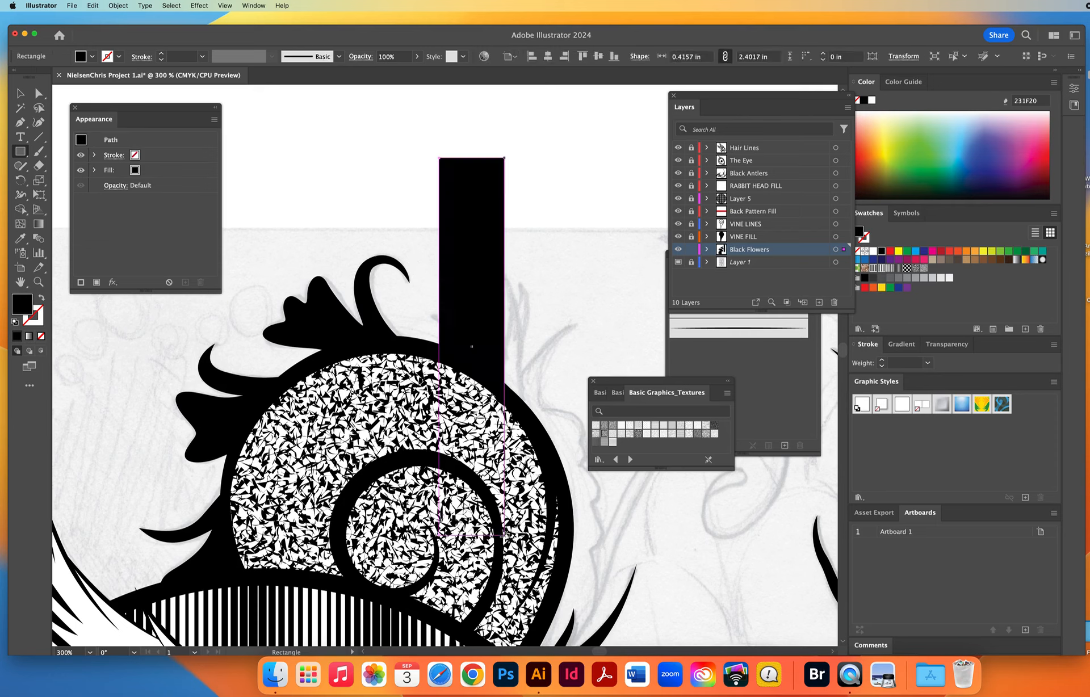
click(21, 93)
key(Delete)
Close the Basic Graphics_Textures swatch library.
click(39, 282)
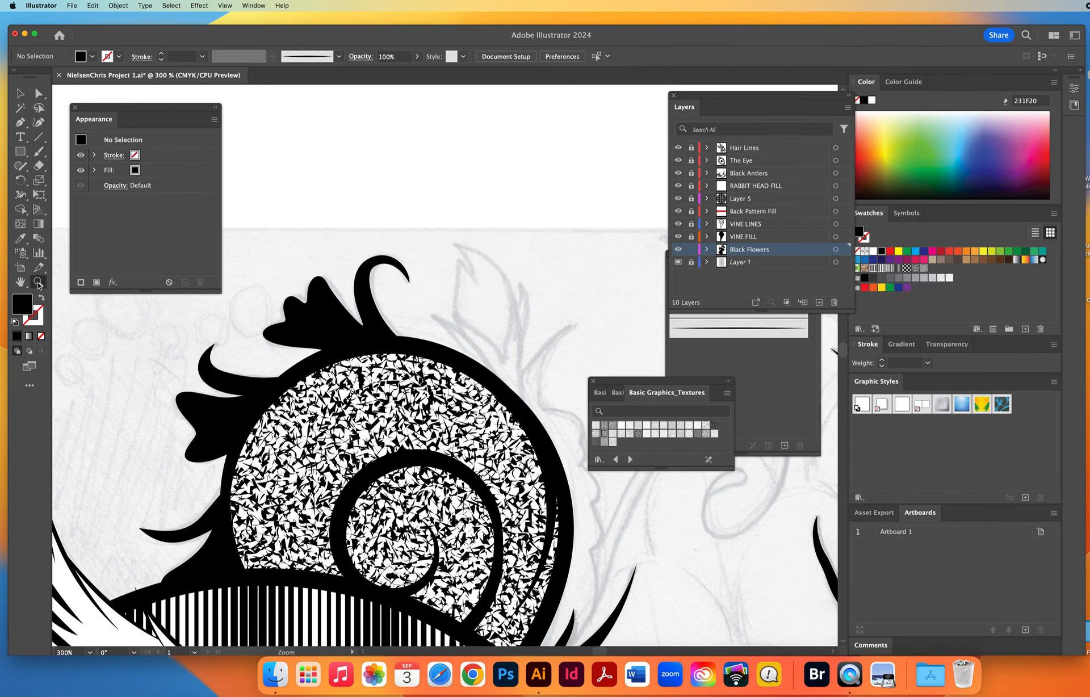
alt+click(439, 414)
alt+click(438, 413)
alt+click(438, 413)
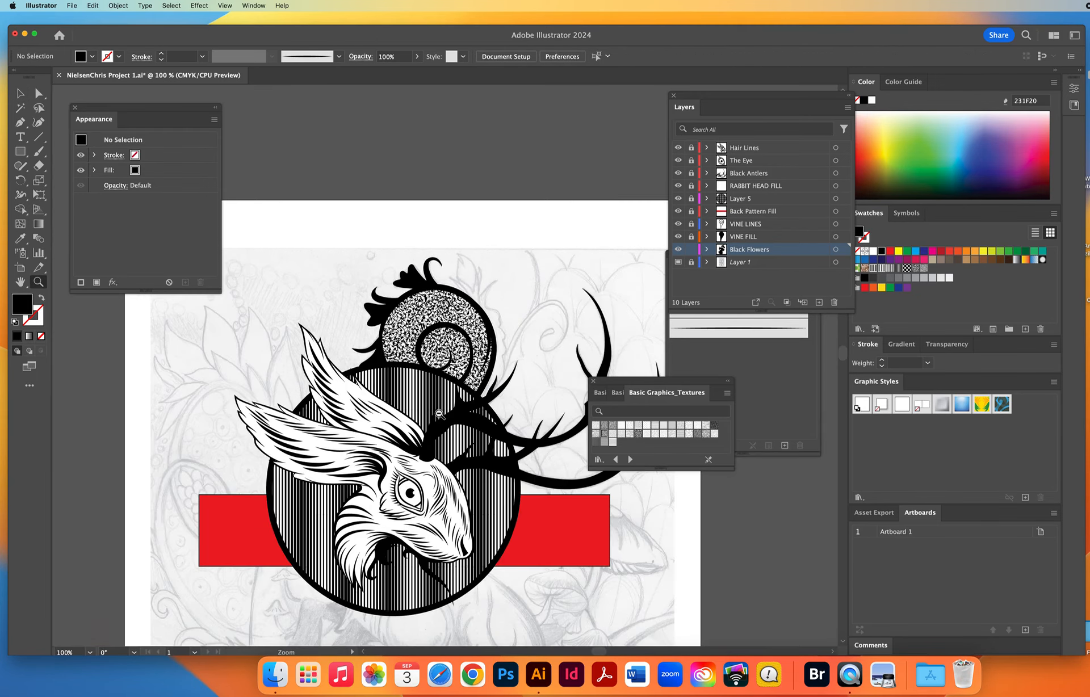
scroll(539, 409, down, 5)
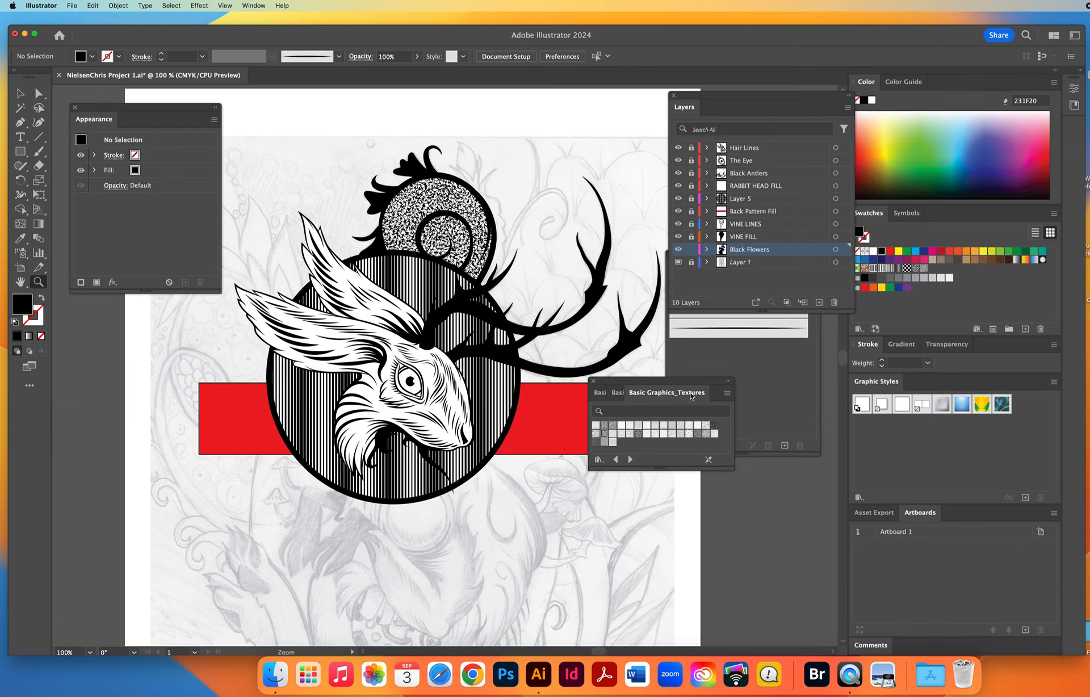
click(593, 382)
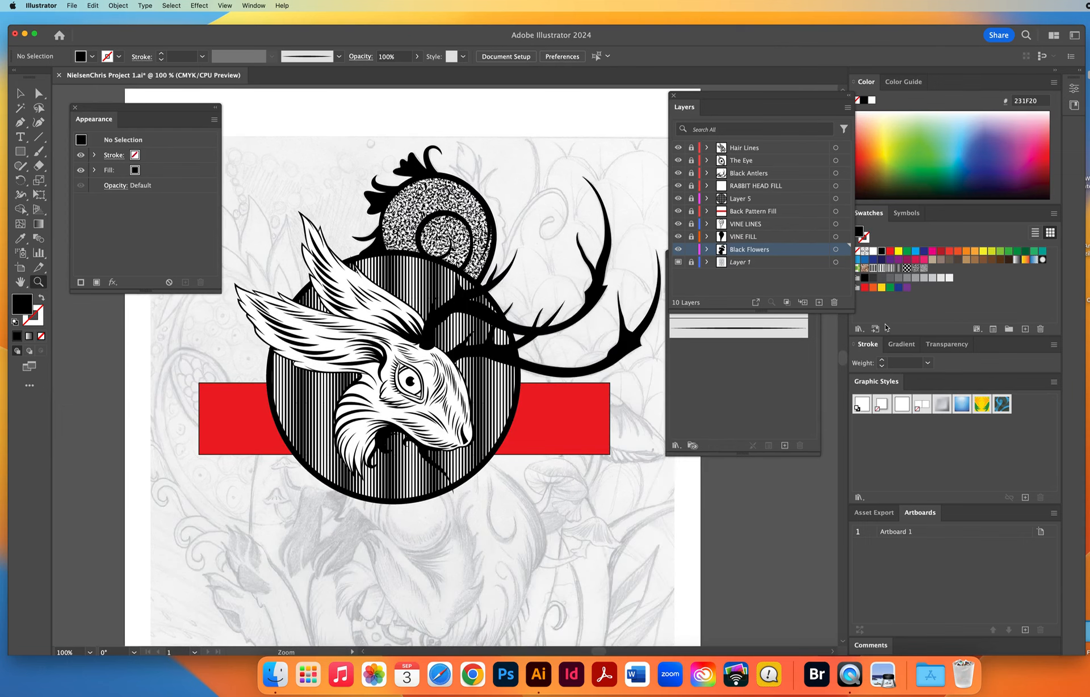
Look through the swatch libraries to the Basic Graphics pattern sets.
click(859, 329)
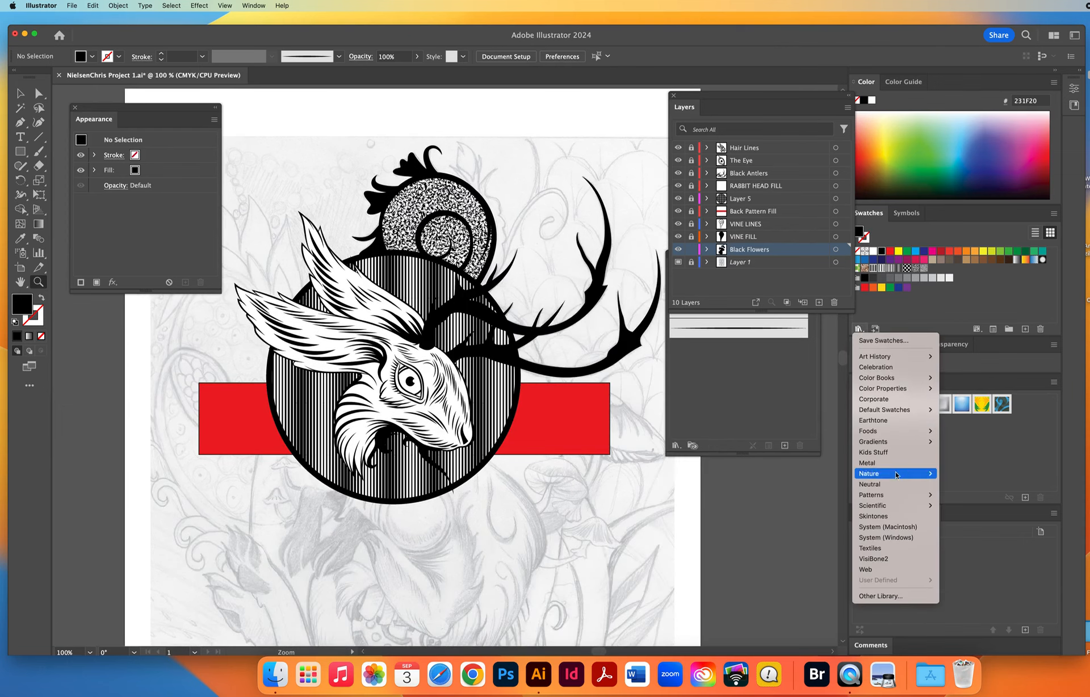
mouse_move(881, 496)
mouse_move(968, 497)
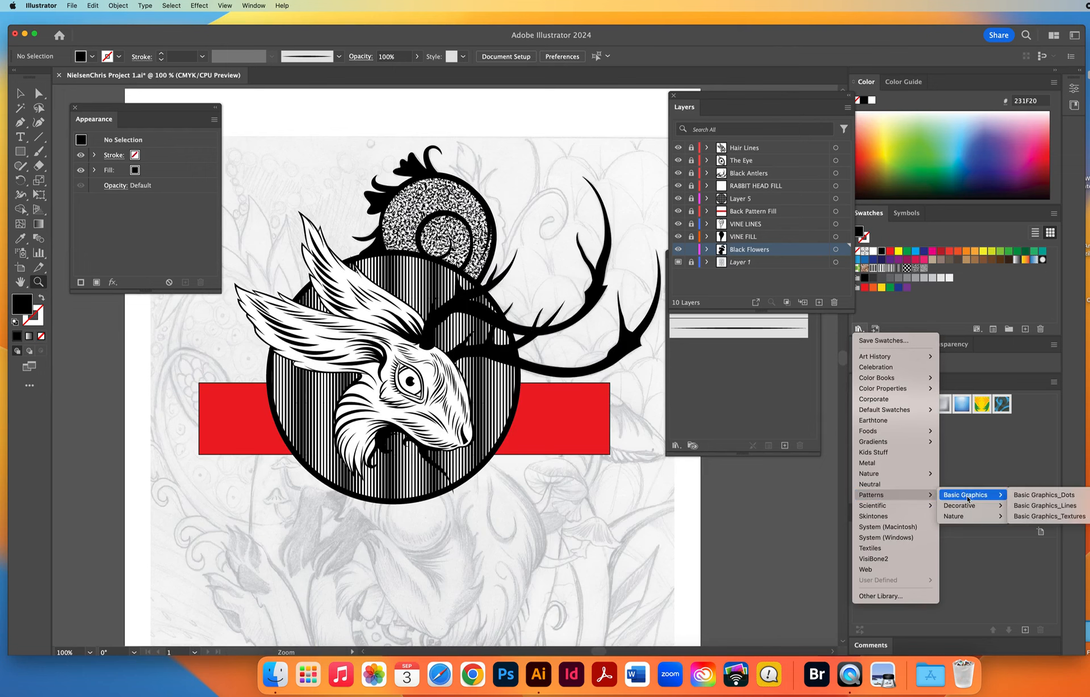
click(309, 179)
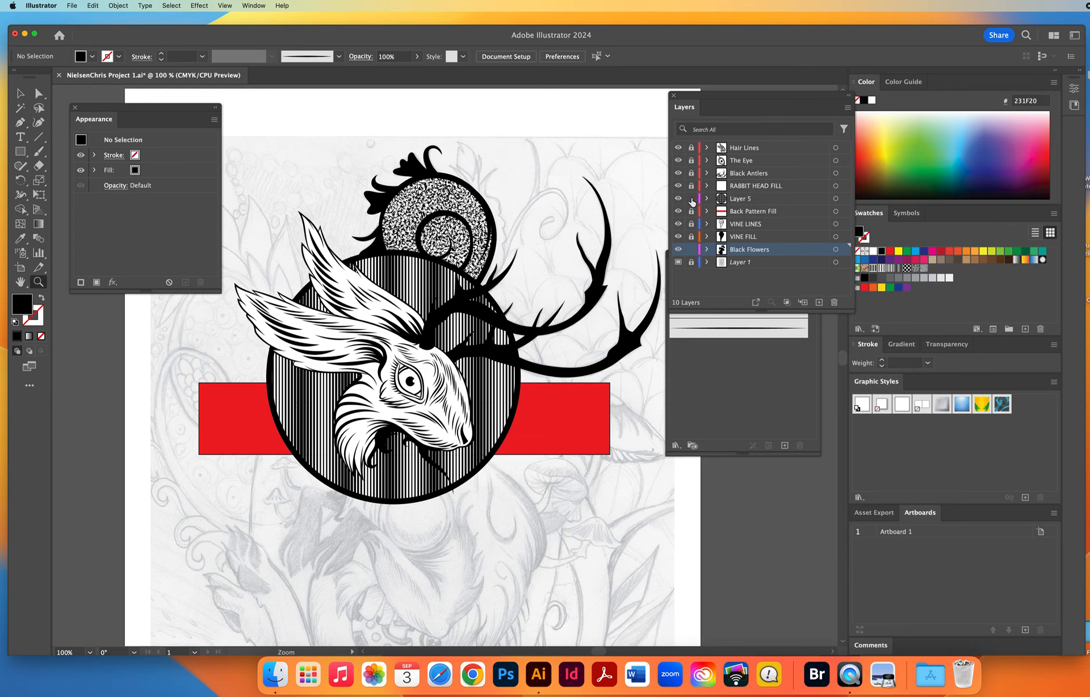
Select the striped circle, target its white fill, and review the appearance option for adding a new fill.
super+click(398, 275)
key(super+slash)
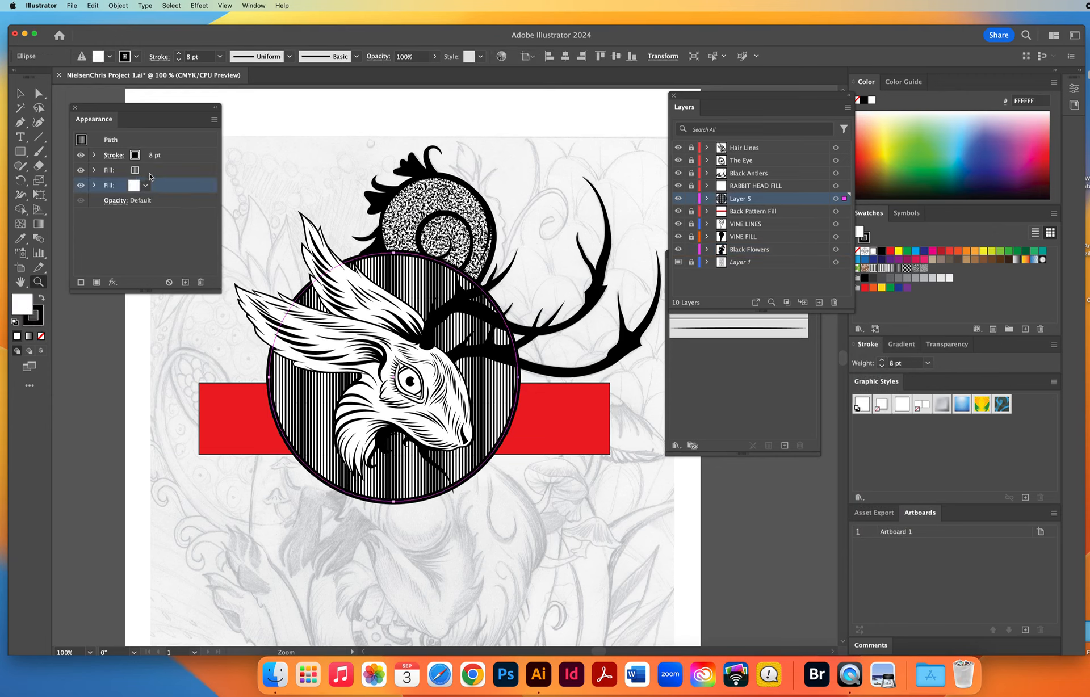
click(213, 121)
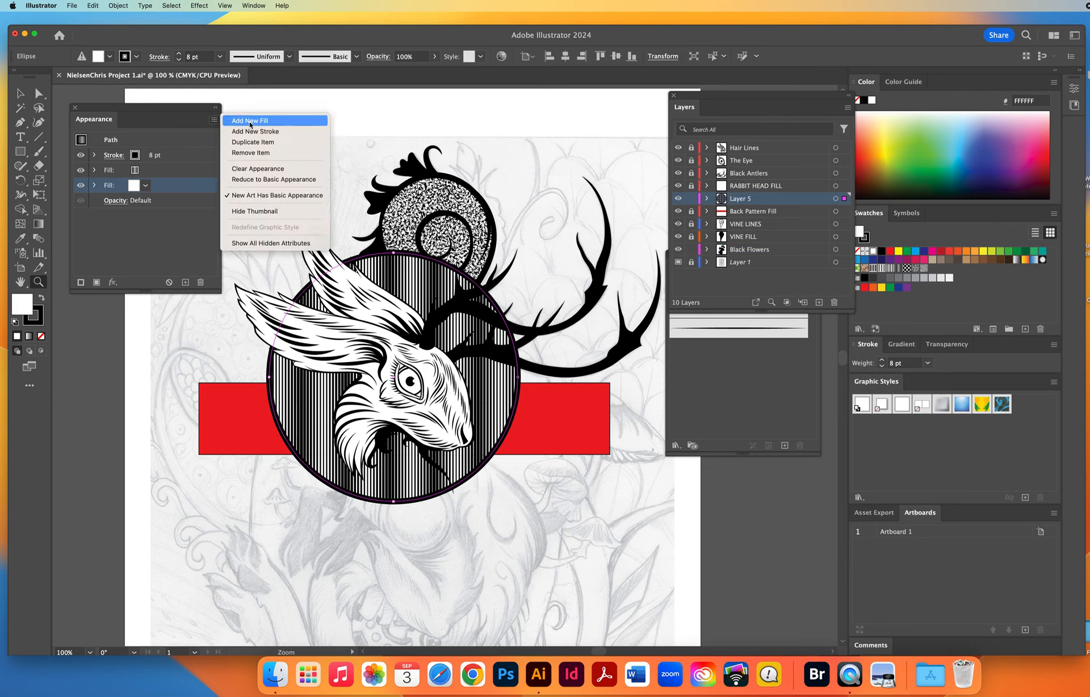
click(363, 120)
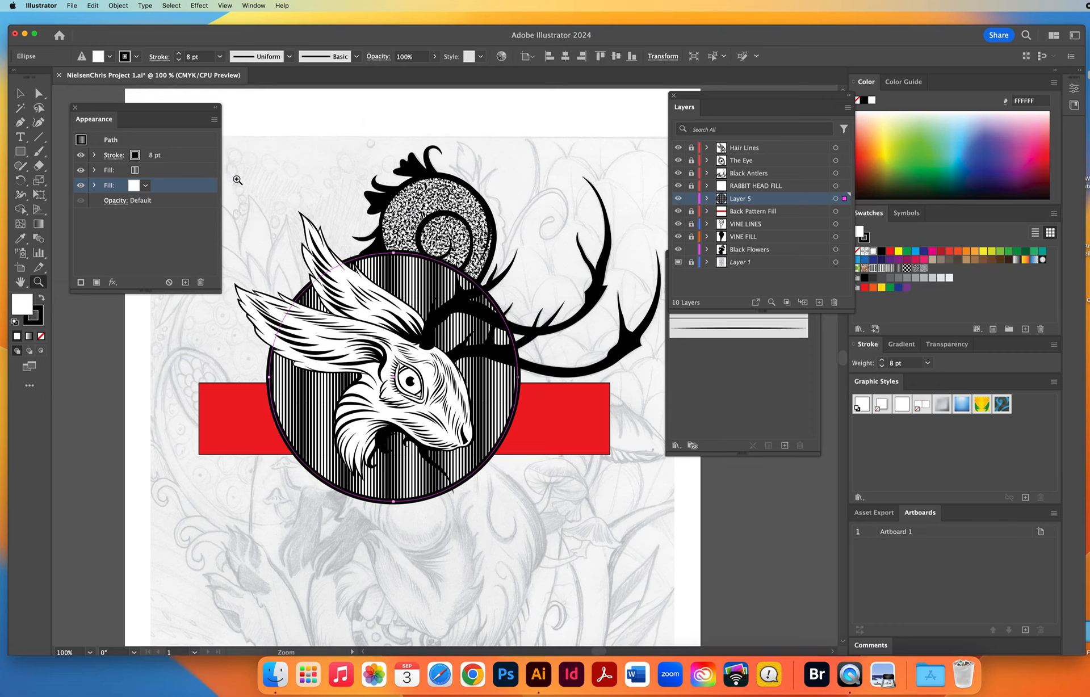
key(v)
click(251, 141)
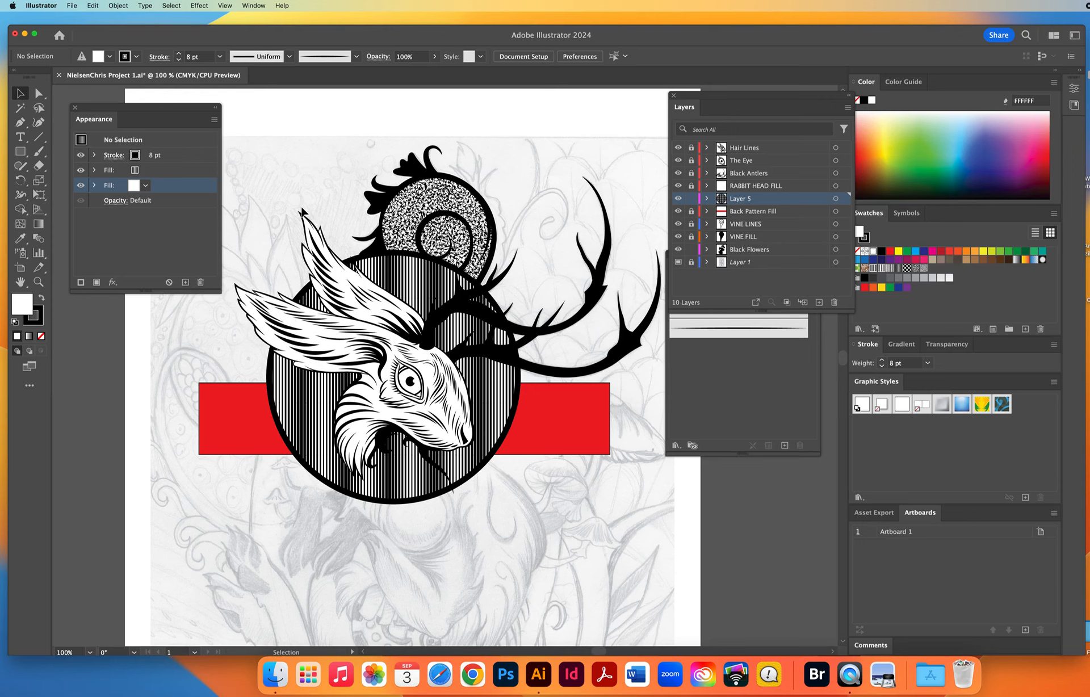
Unlock the Back Pattern Fill layer and delete the red rectangle behind the circle.
click(38, 281)
alt+click(448, 402)
alt+click(448, 402)
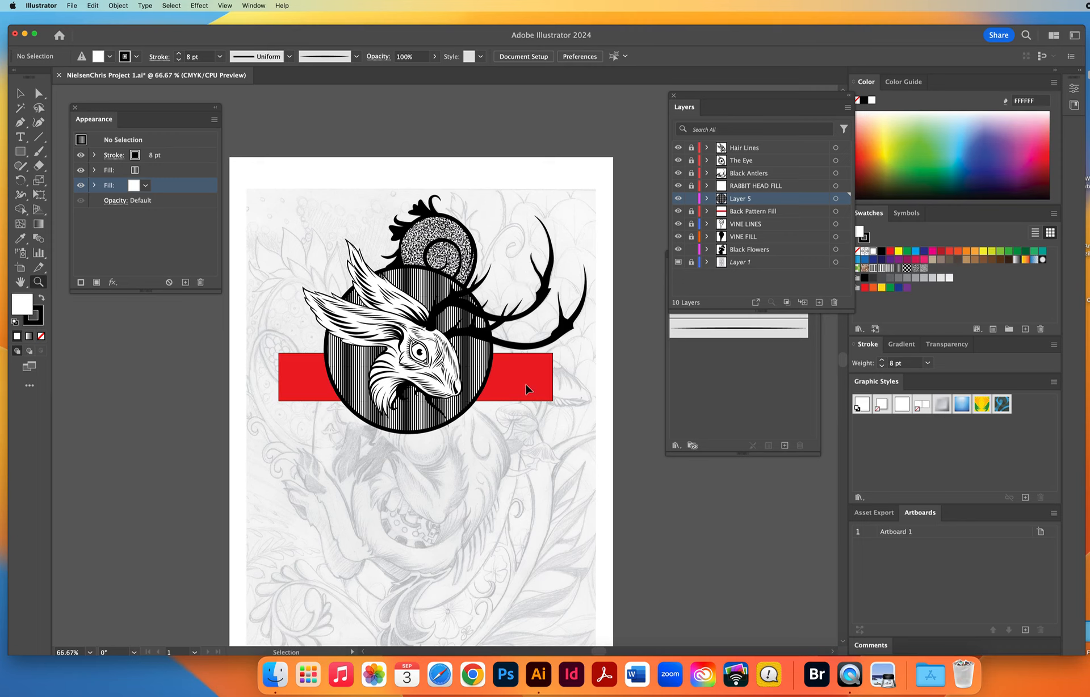
click(691, 211)
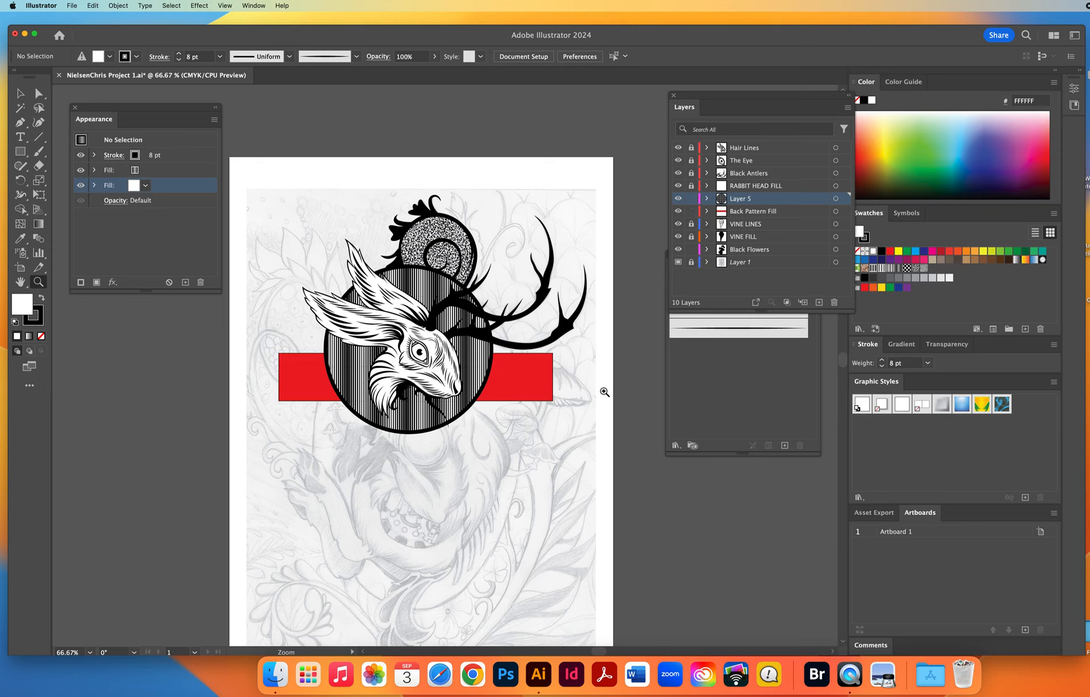
super+click(530, 382)
key(Delete)
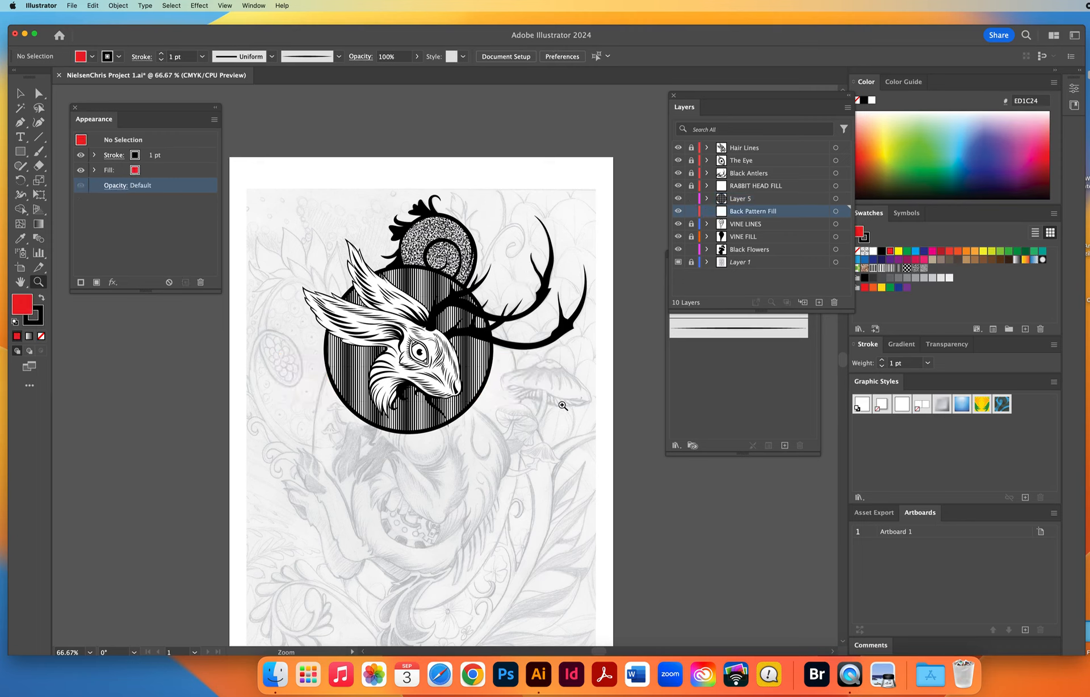
Hide the sketch template on Layer 1 to view the inked artwork alone.
click(678, 261)
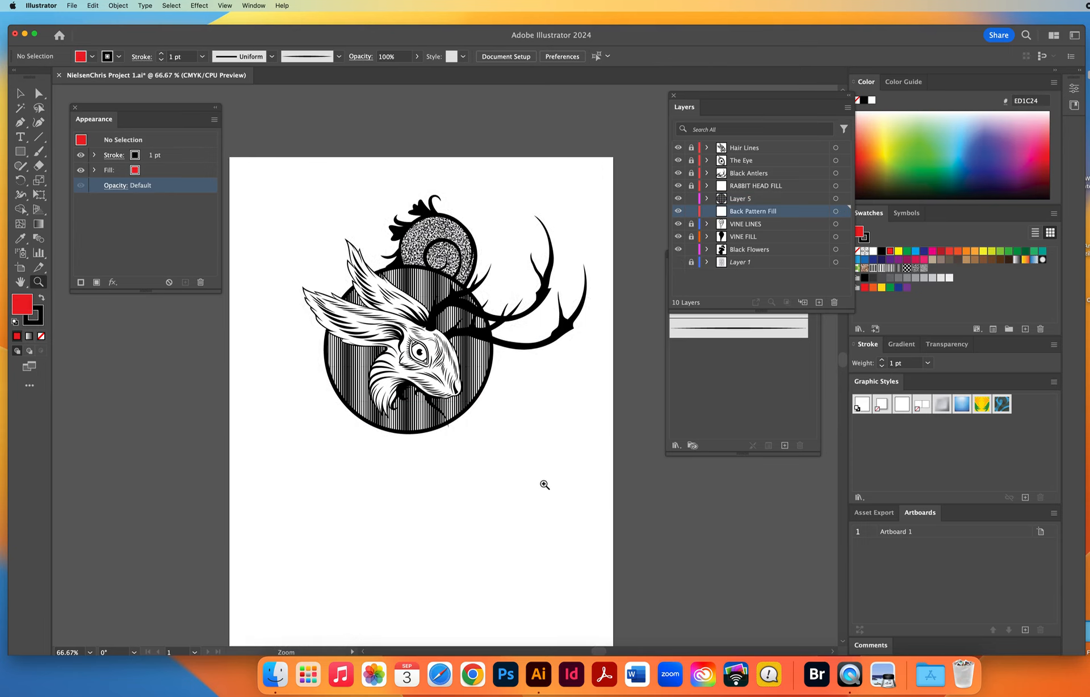
click(487, 368)
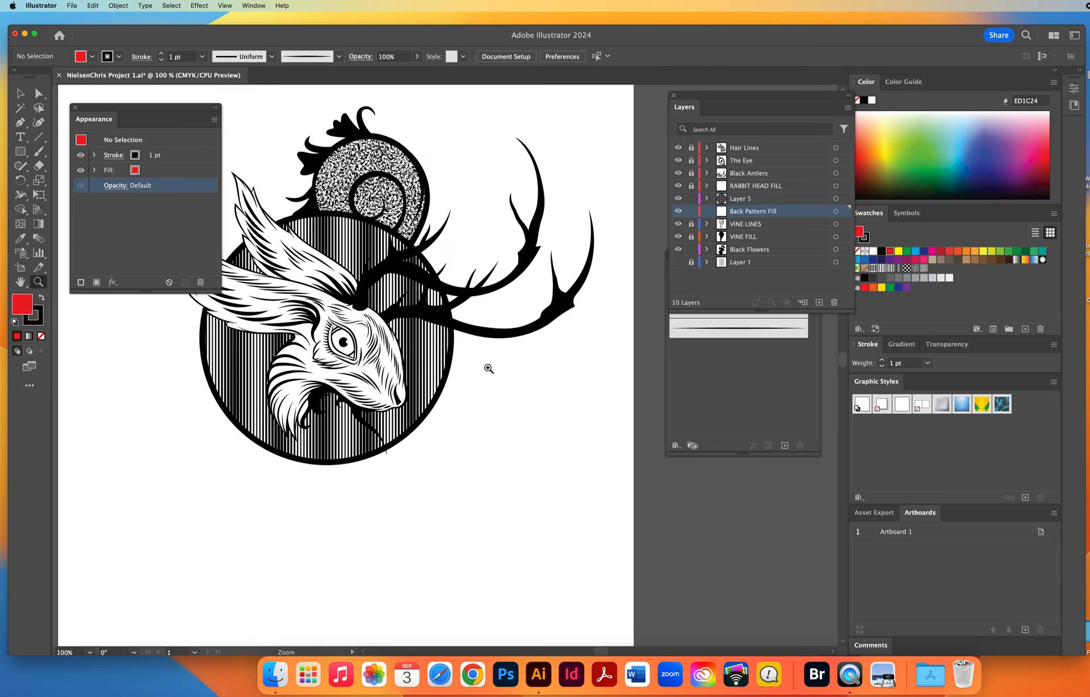
key(space)
drag(485, 384, 527, 429)
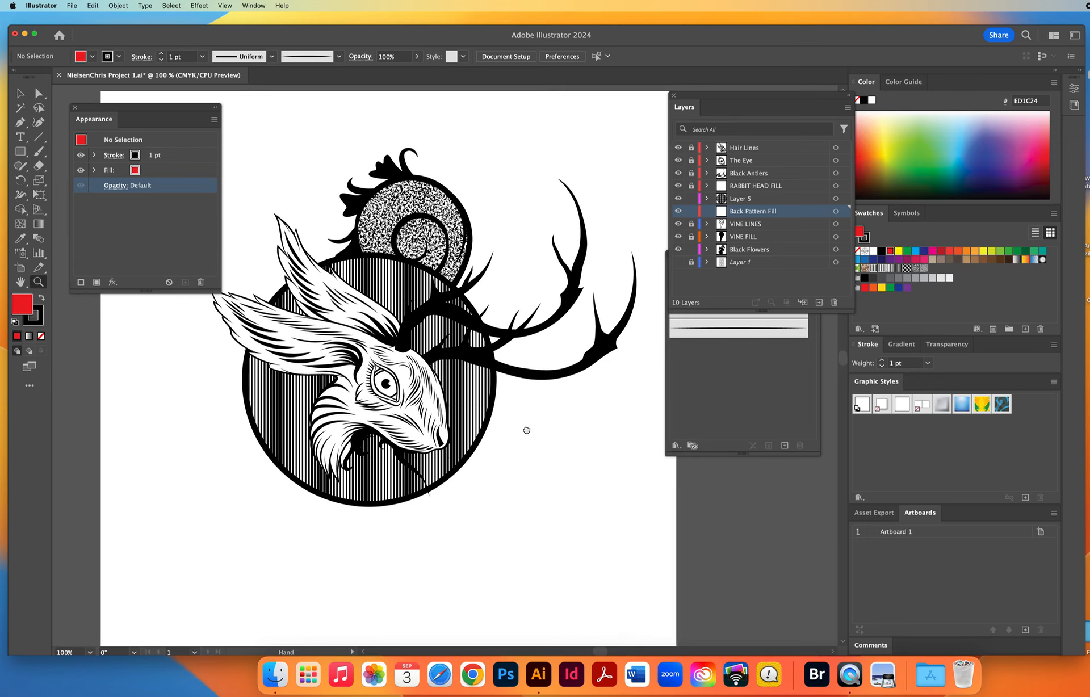
Examine the striped circle's stroke, pattern fill and white backing fill in its appearance.
click(20, 93)
click(173, 155)
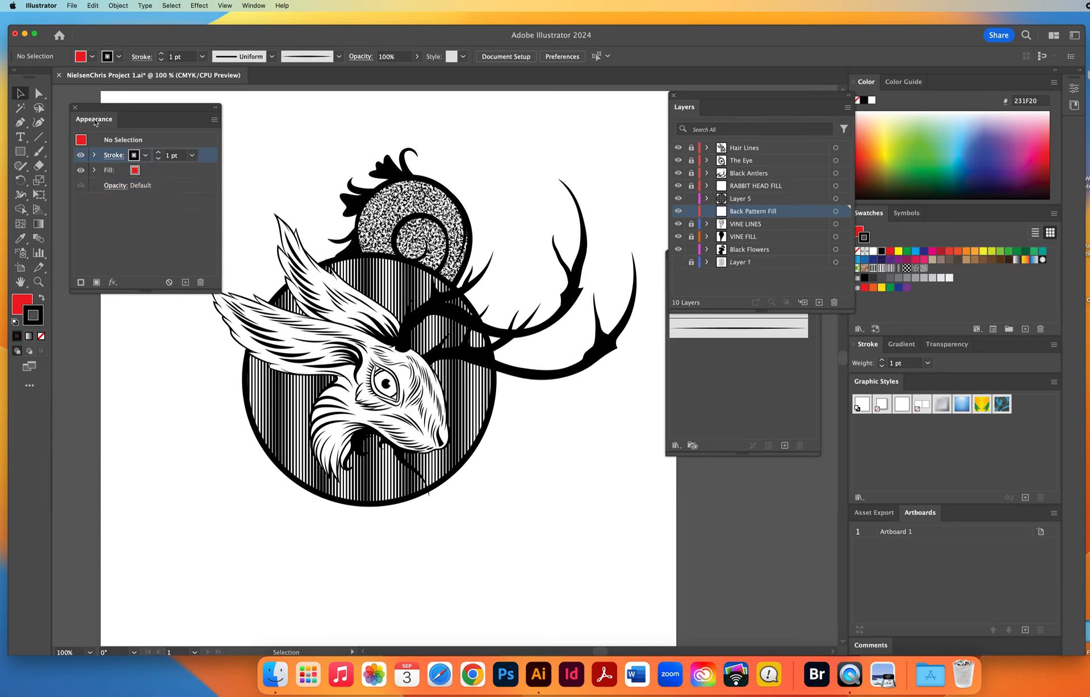
click(363, 272)
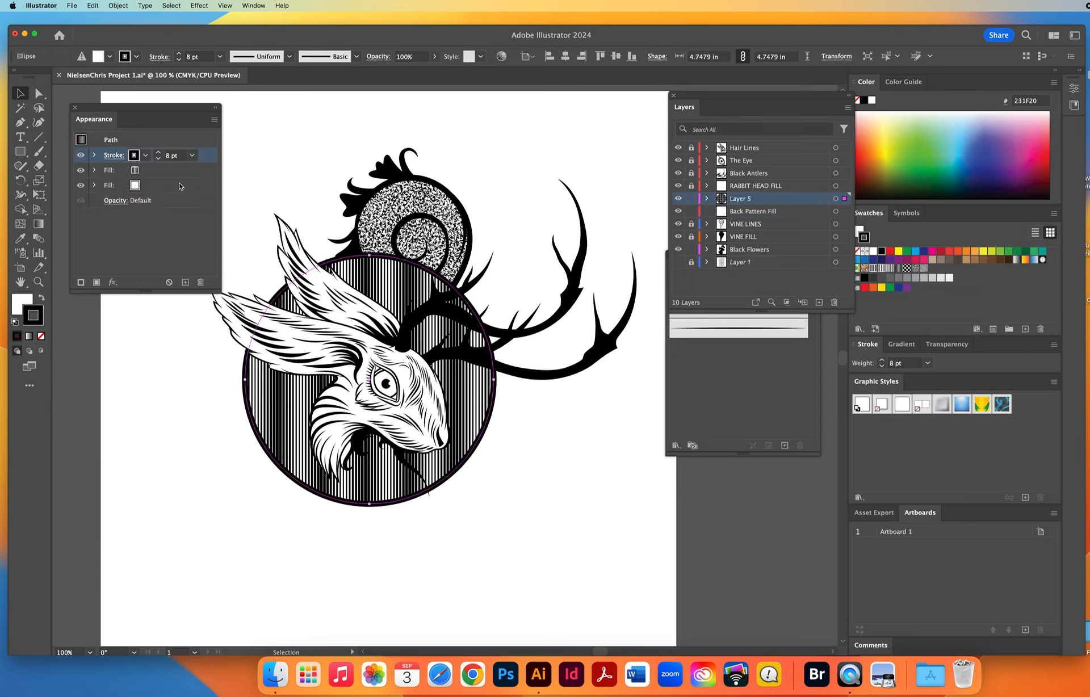
click(152, 172)
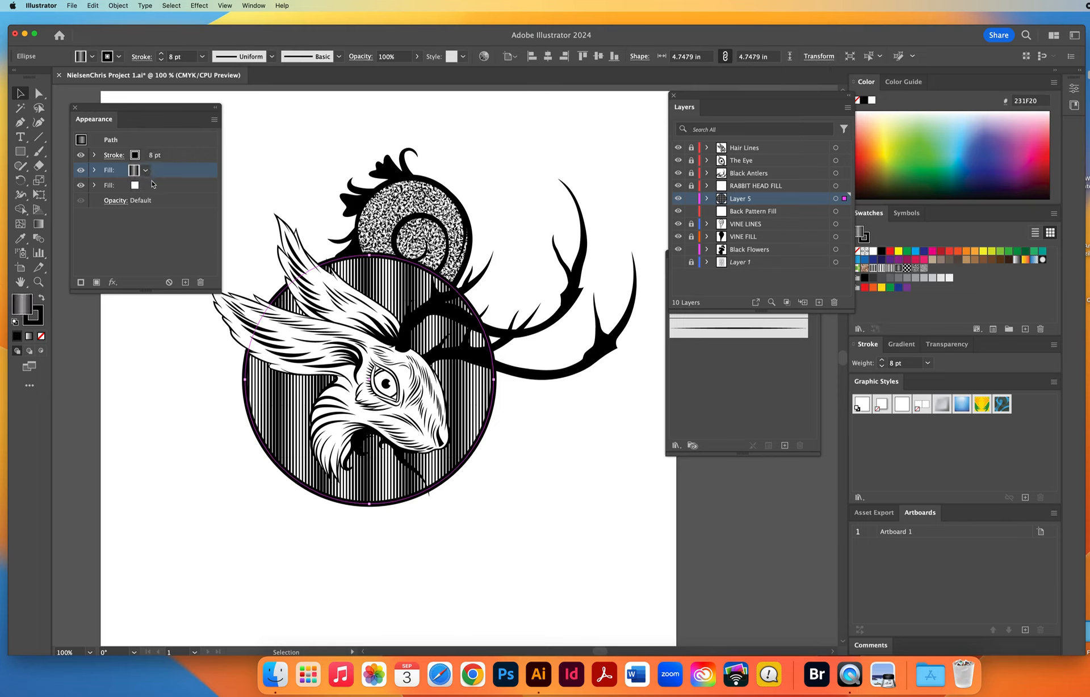
click(152, 185)
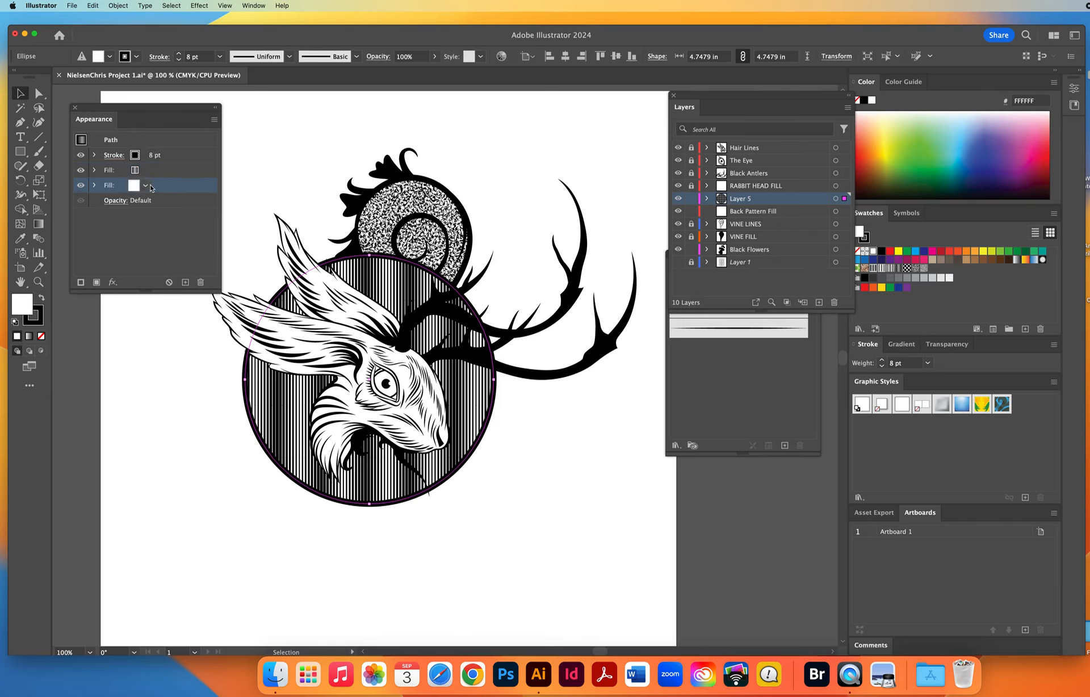
click(559, 471)
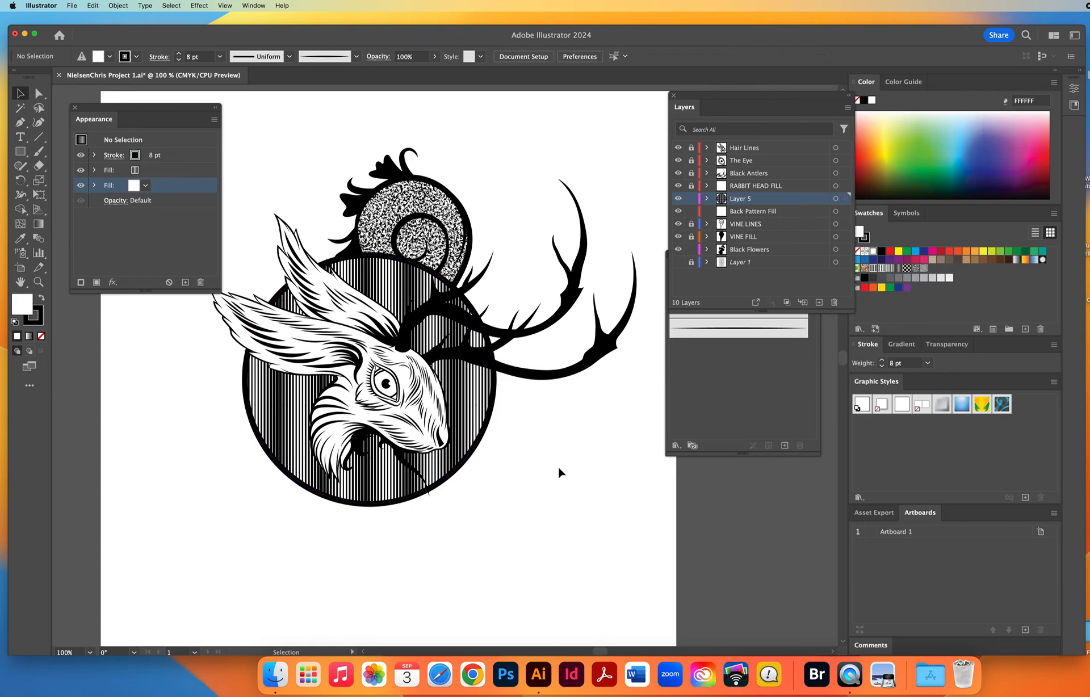
Unlock the RABBIT HEAD FILL layer, isolate it from the layers beneath, and recolor the head shape pink, C16AAA.
click(691, 186)
drag(678, 186, 679, 244)
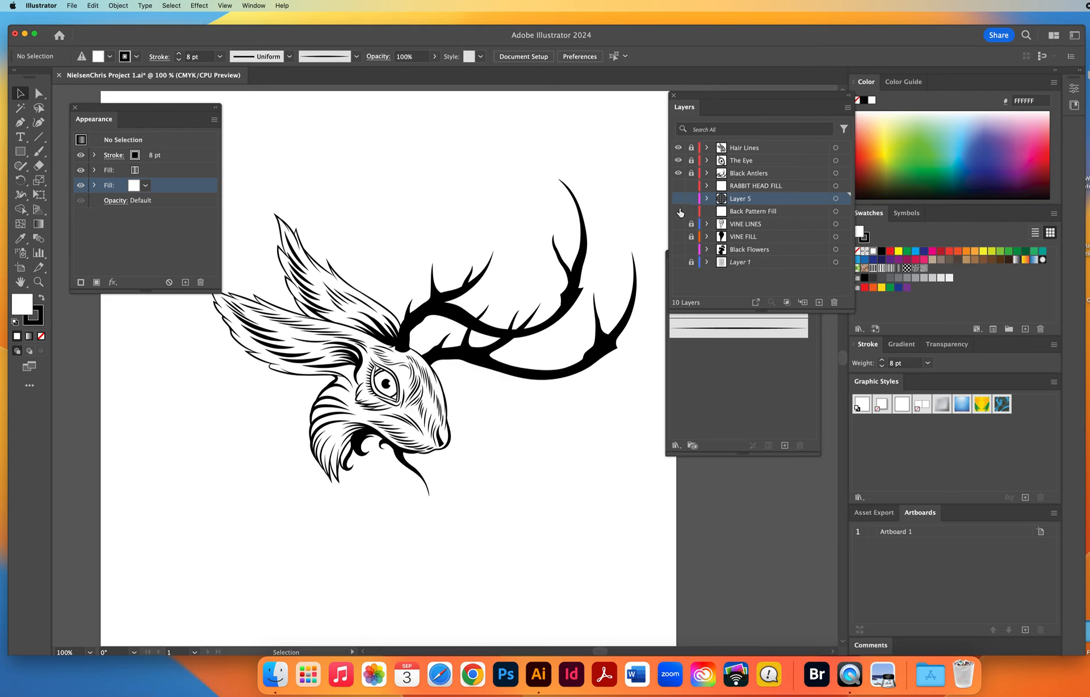
click(678, 185)
click(311, 351)
click(1016, 135)
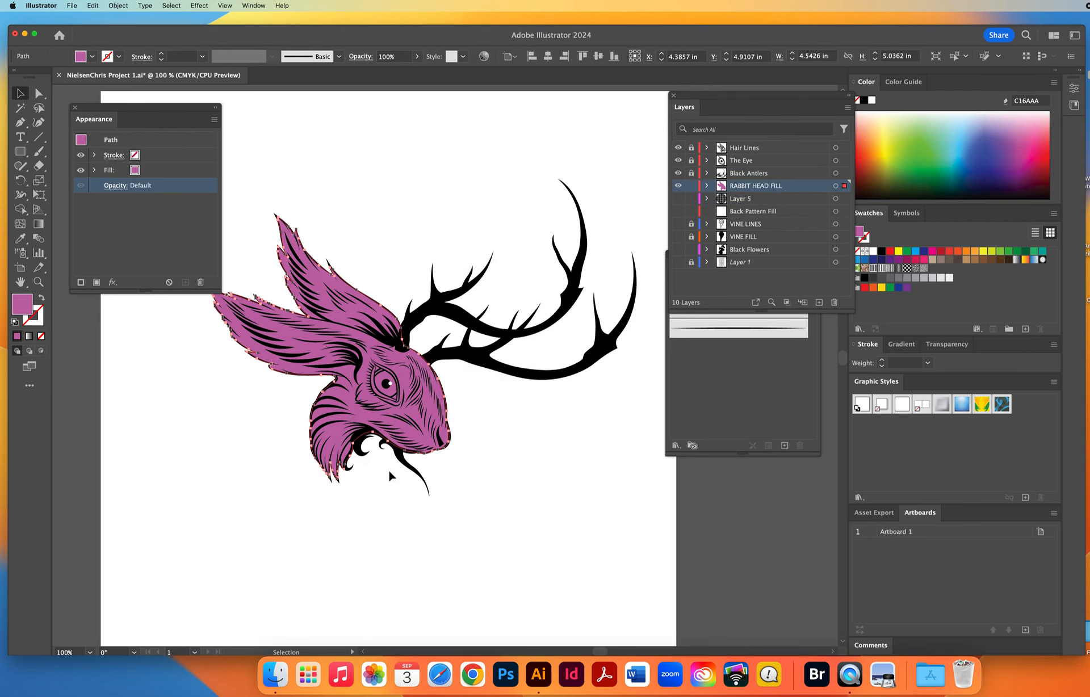
Offset the pink head shape from its line art to inspect the solid backing, and undo the move.
drag(364, 415, 318, 423)
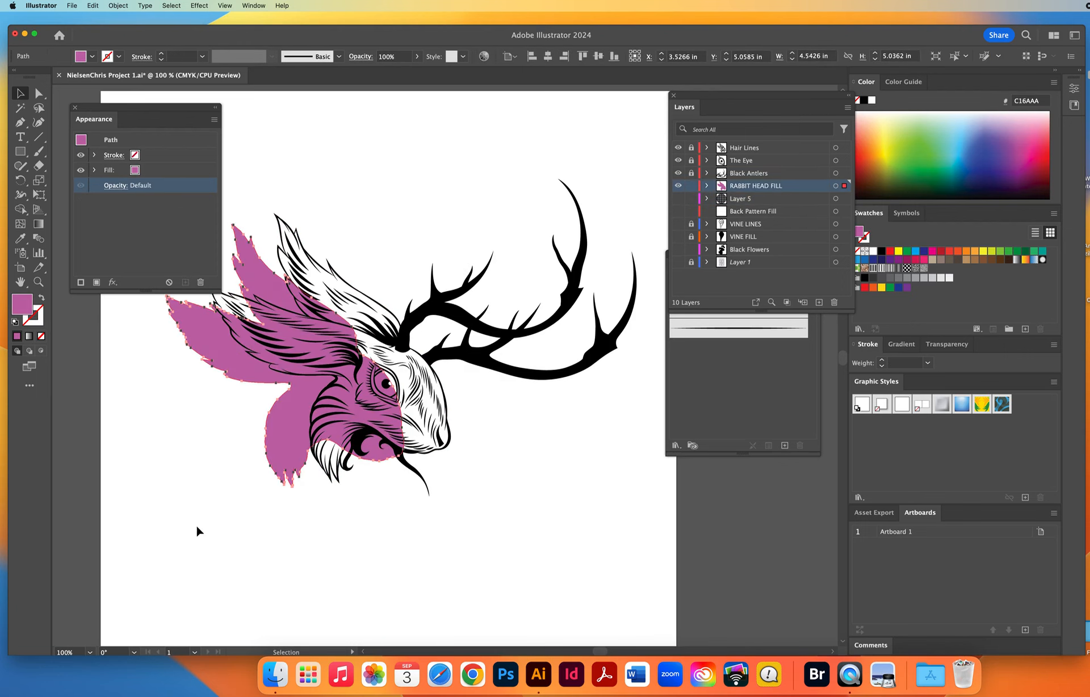
click(196, 538)
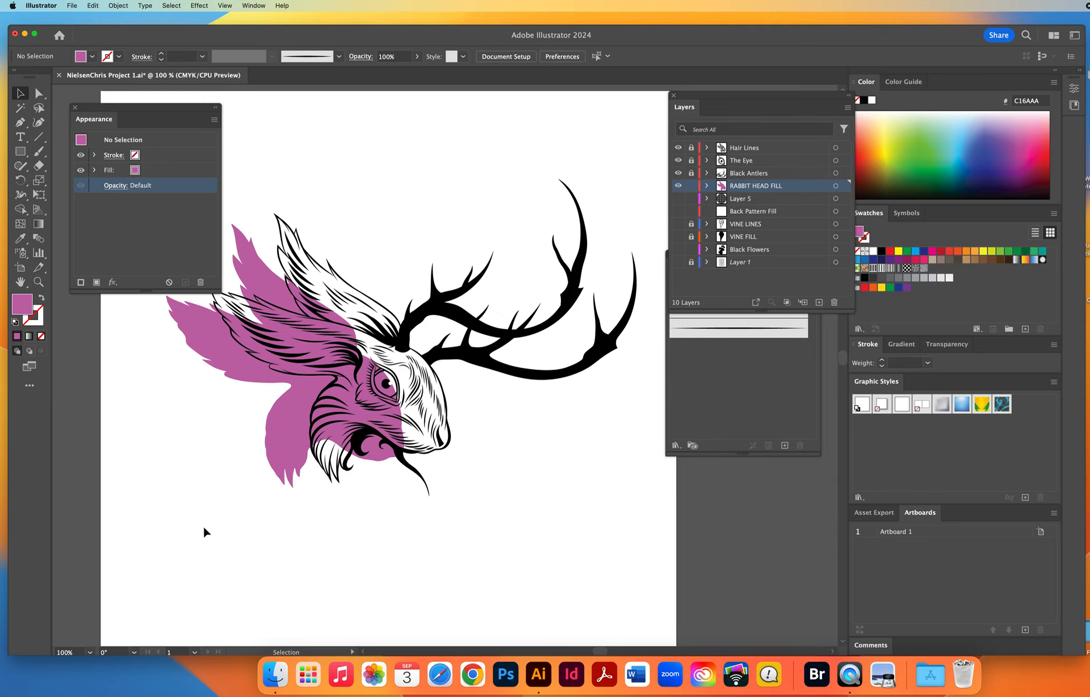
click(678, 186)
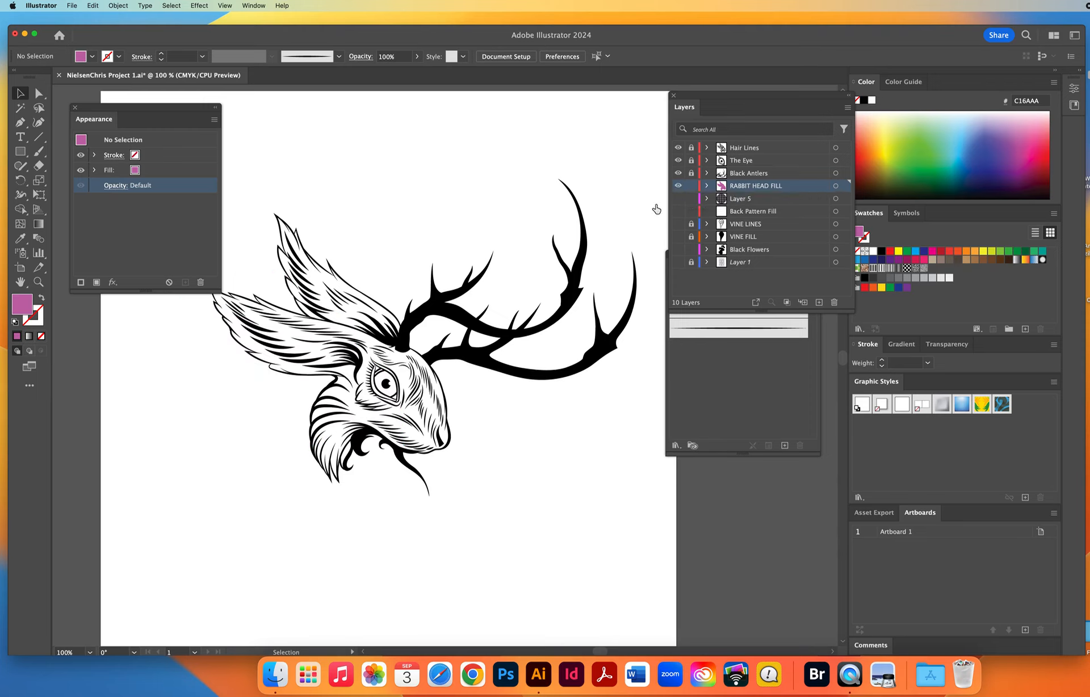
key(super+z)
key(super+shift+z)
key(super+z)
key(super+z)
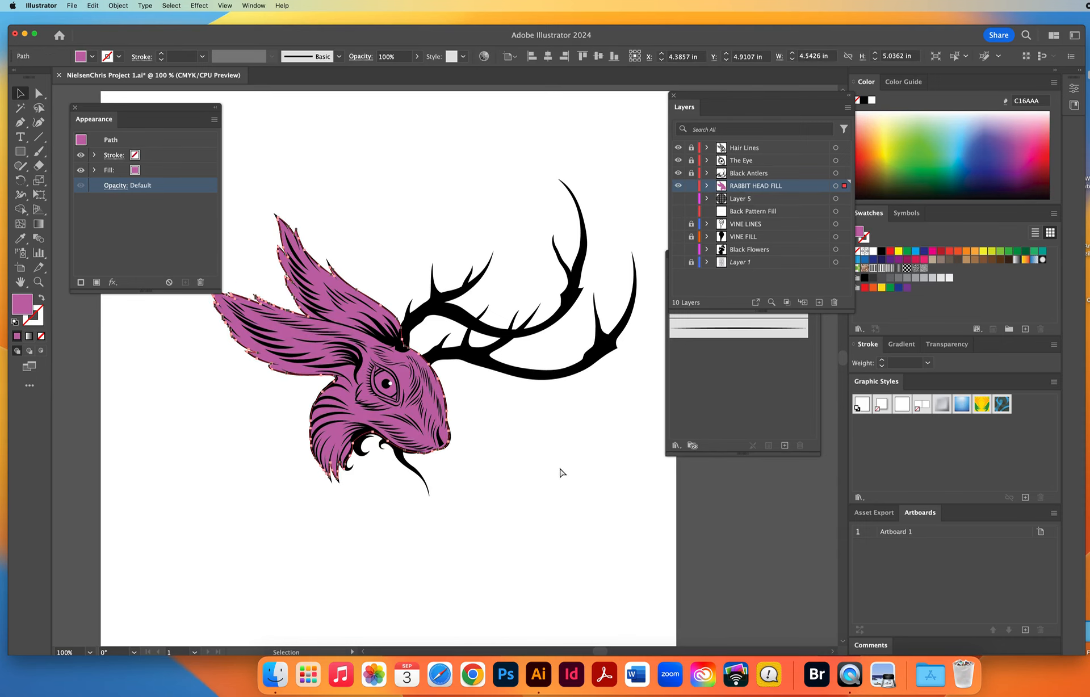
click(608, 430)
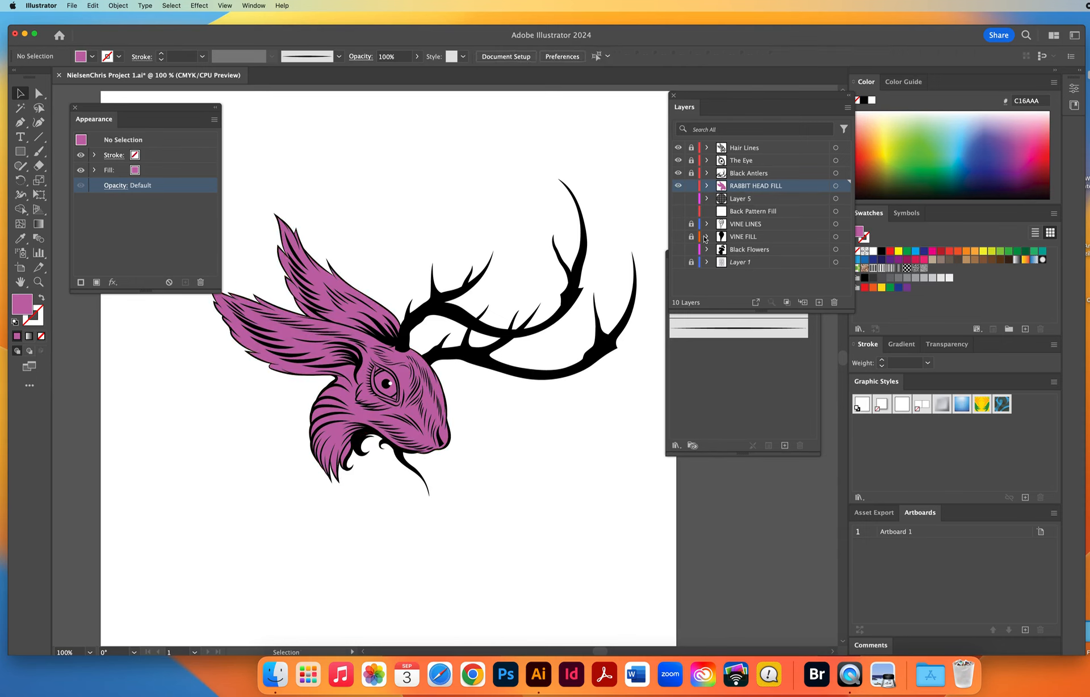
Show Layer 5 with its striped circle, plus the Back Pattern Fill, VINE LINES and VINE FILL layers.
click(678, 198)
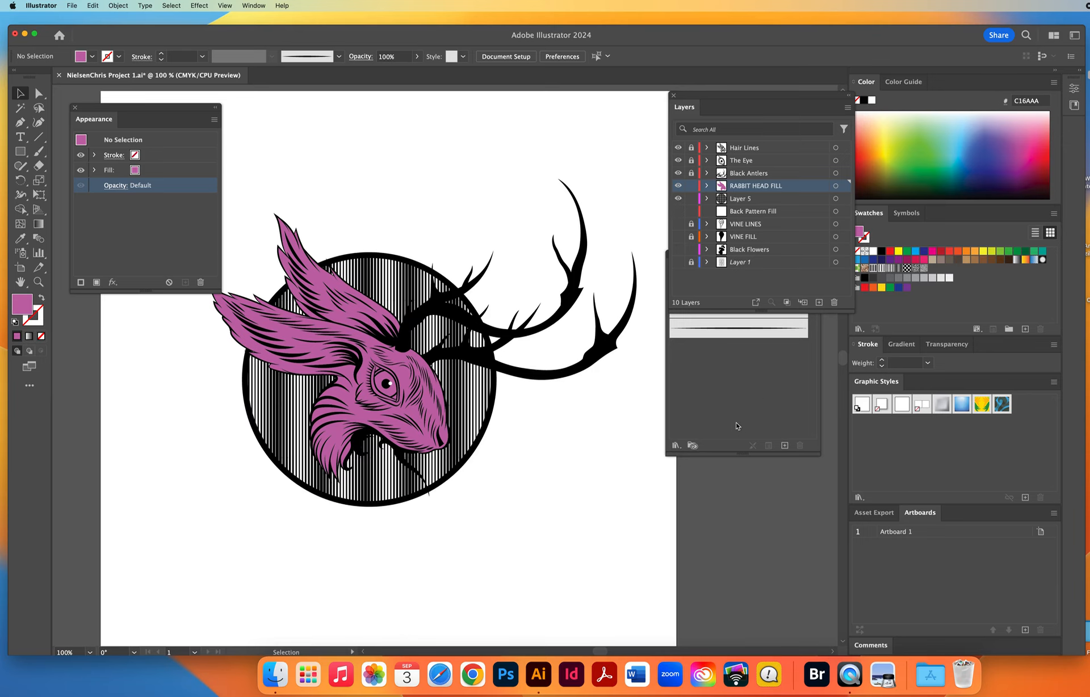
click(389, 266)
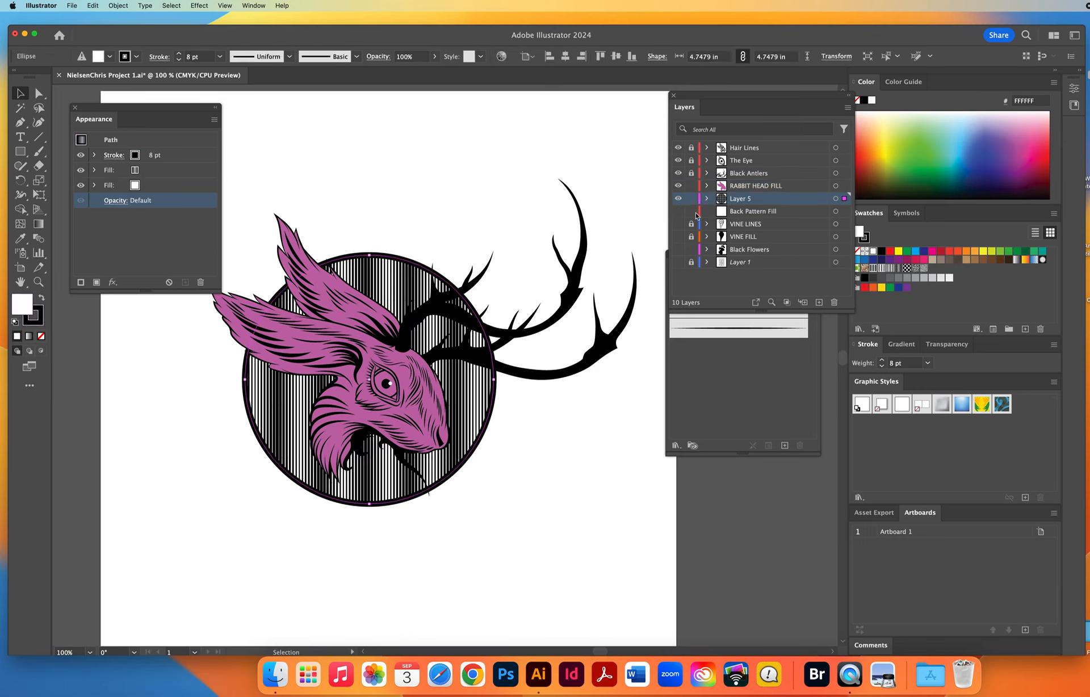
drag(678, 211, 679, 239)
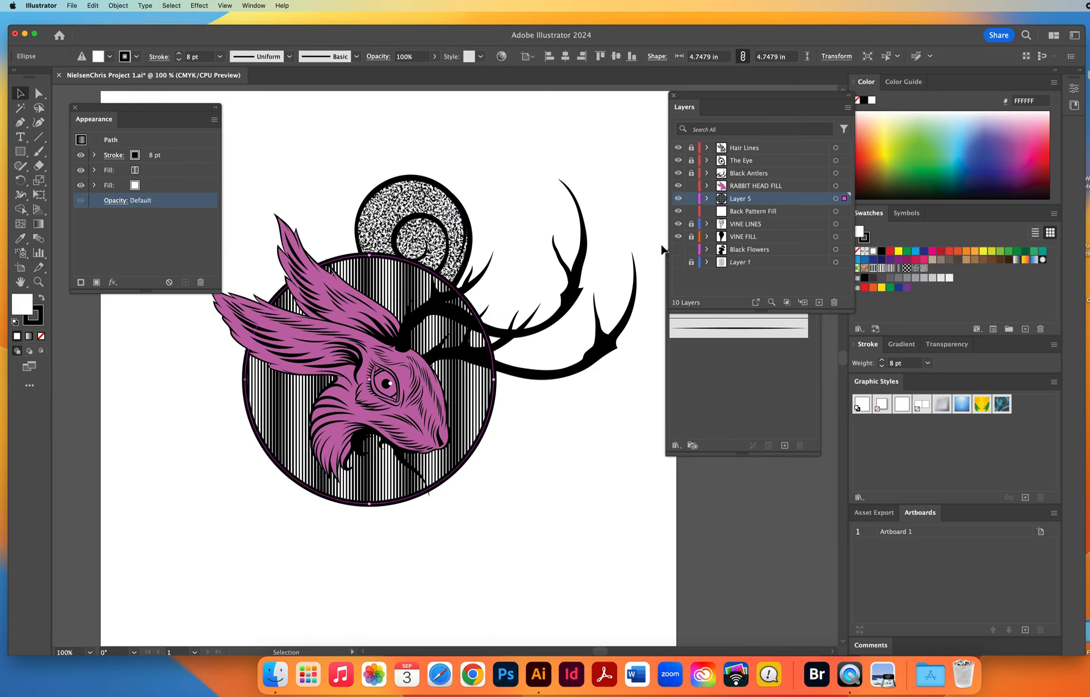
Unlock the VINE LINES and VINE FILL layers to inspect the speckled vine's stacked fills, and show the Black Flowers layer.
click(407, 208)
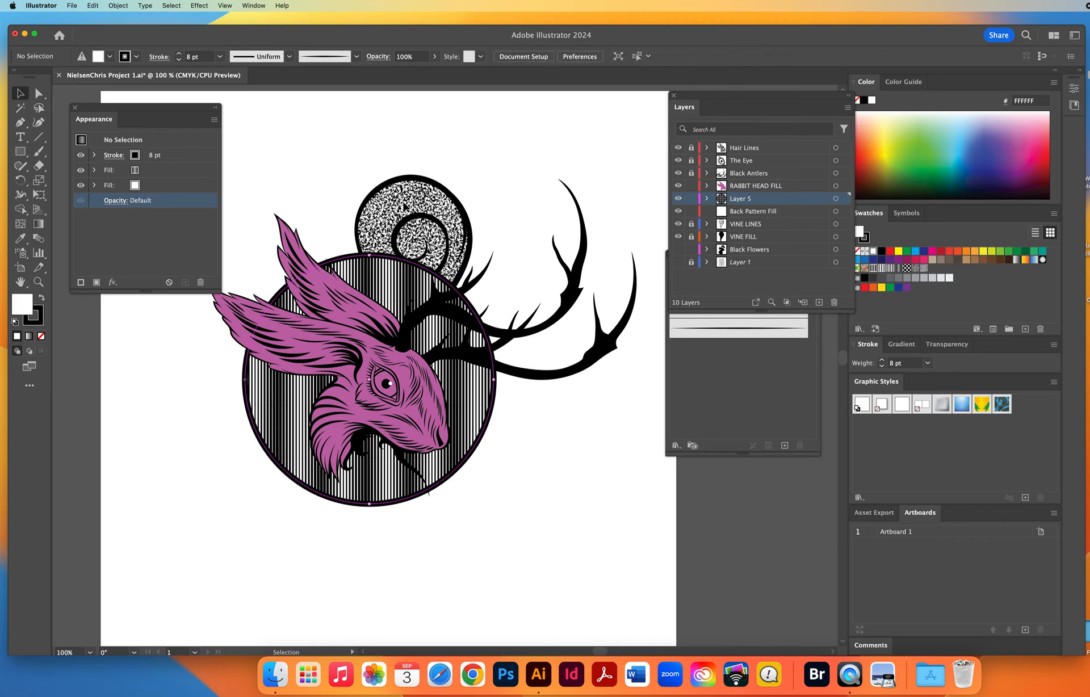
drag(690, 238, 690, 223)
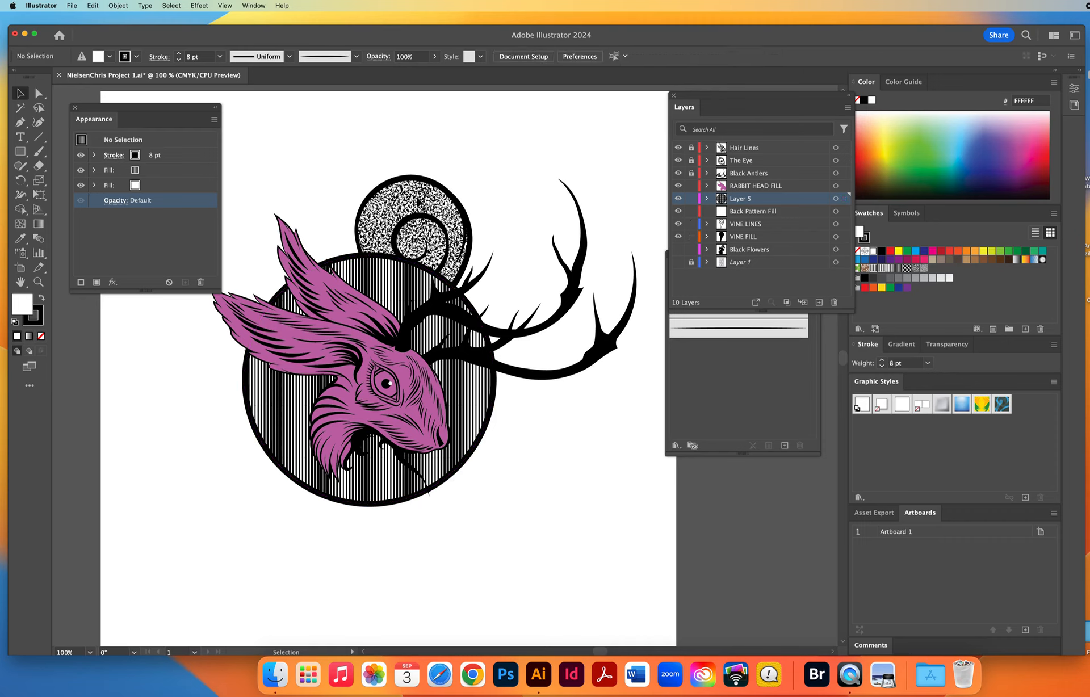
click(420, 204)
click(147, 232)
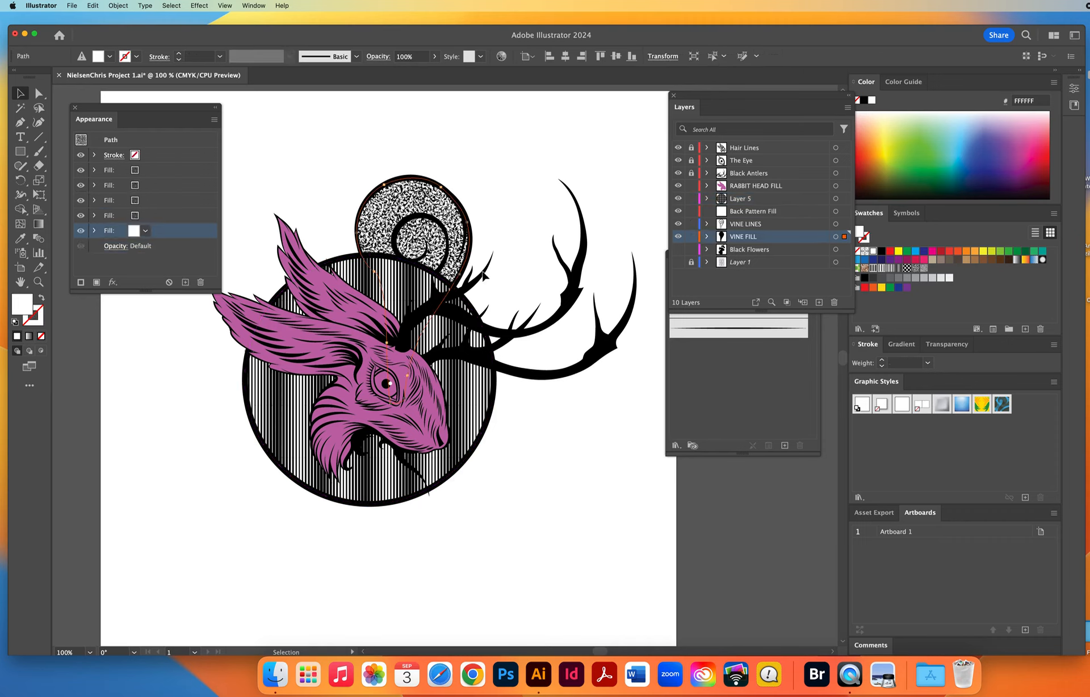
click(678, 249)
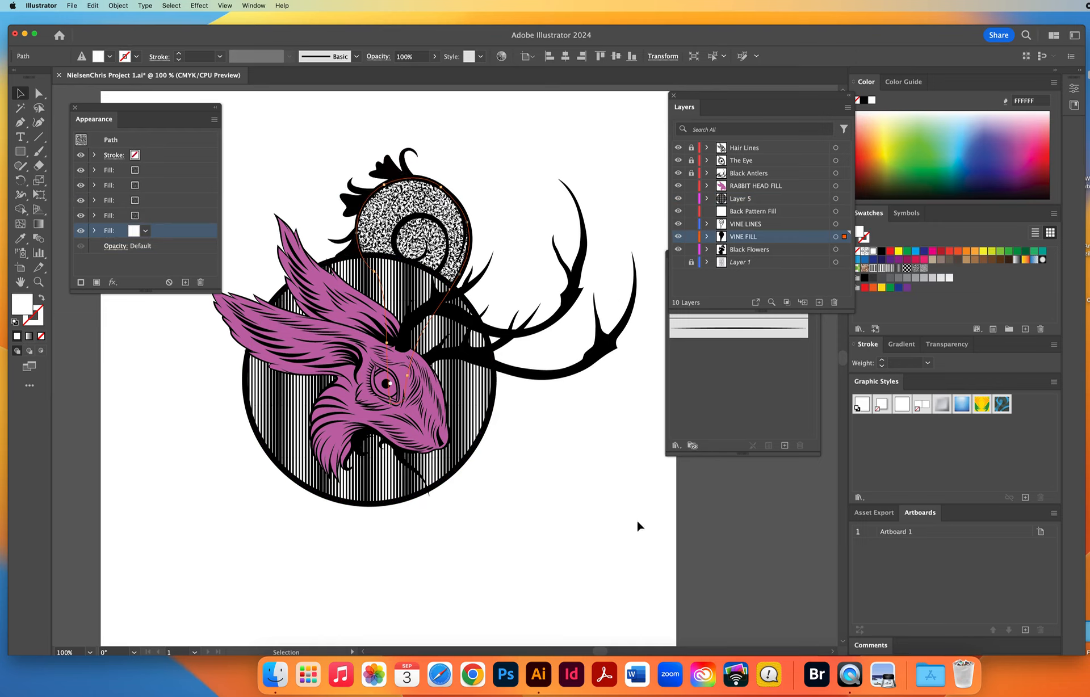
click(678, 237)
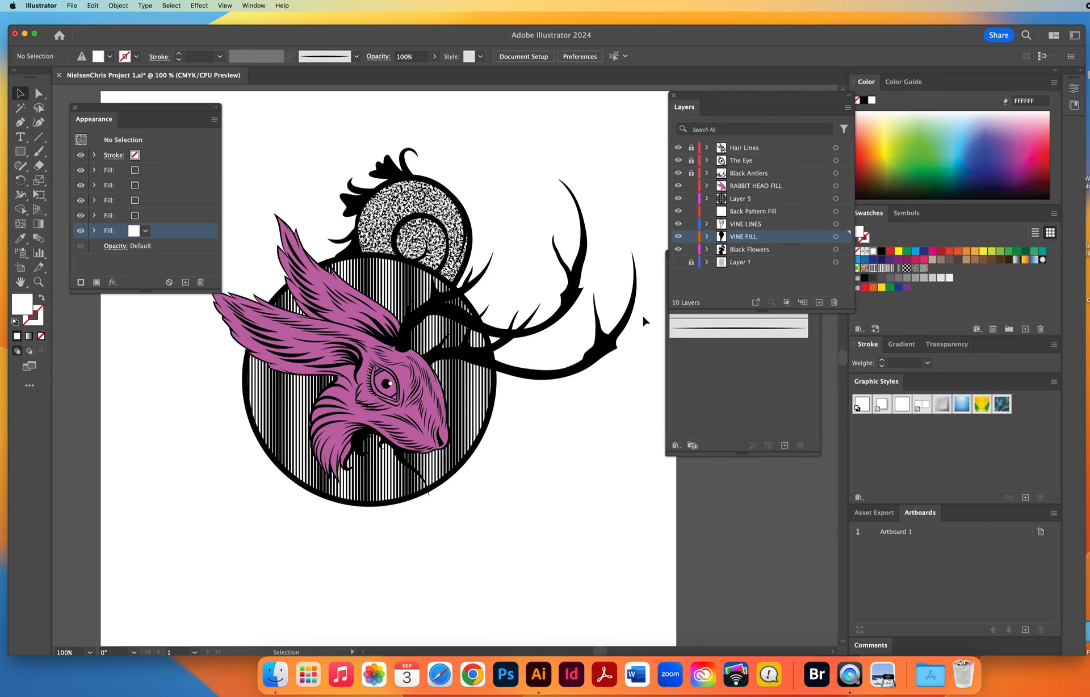
Recolor the rabbit head shape white and show the sketch template on Layer 1.
click(354, 404)
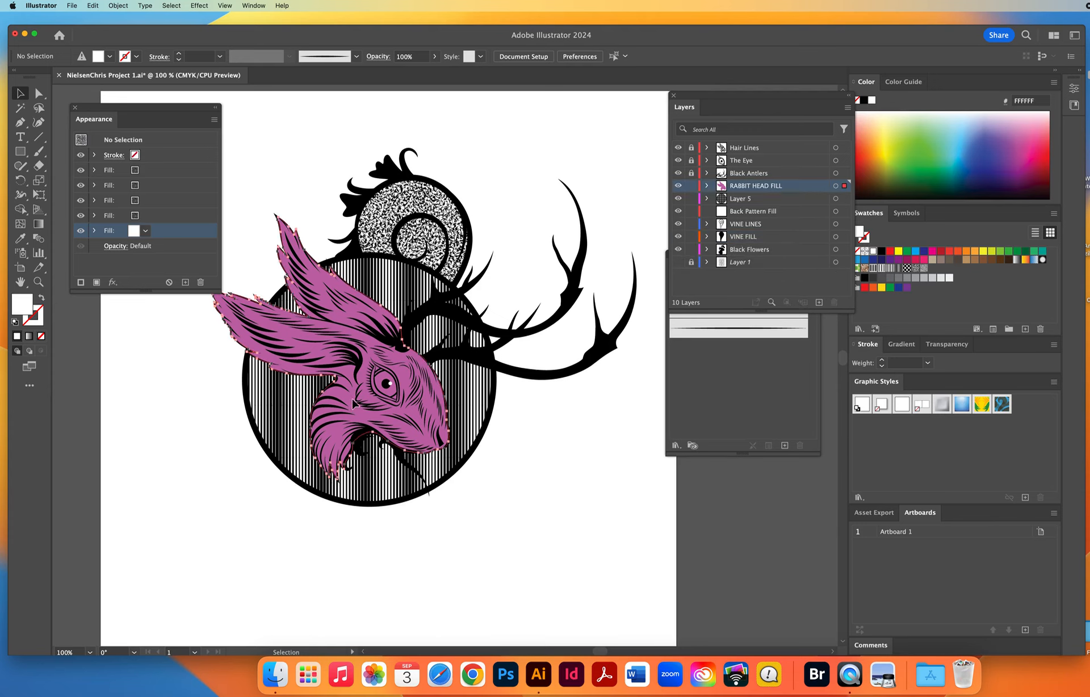
click(873, 251)
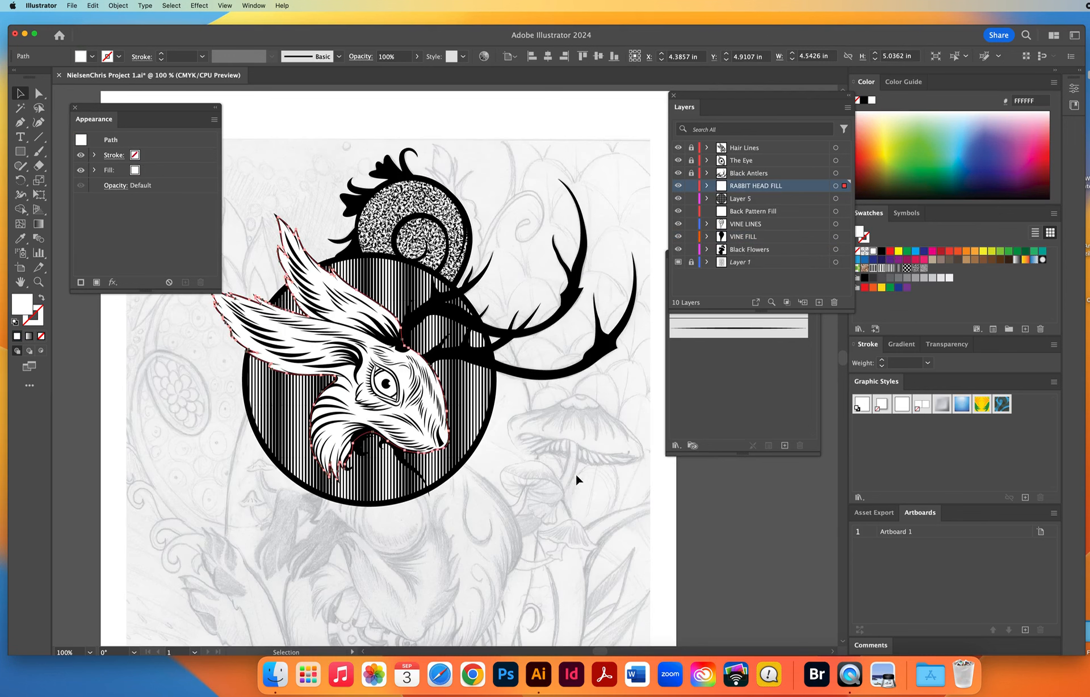
click(576, 478)
Close the Appearance panel and reframe the artboard at 66.67% zoom to view more of the sketch.
click(40, 283)
alt+click(397, 395)
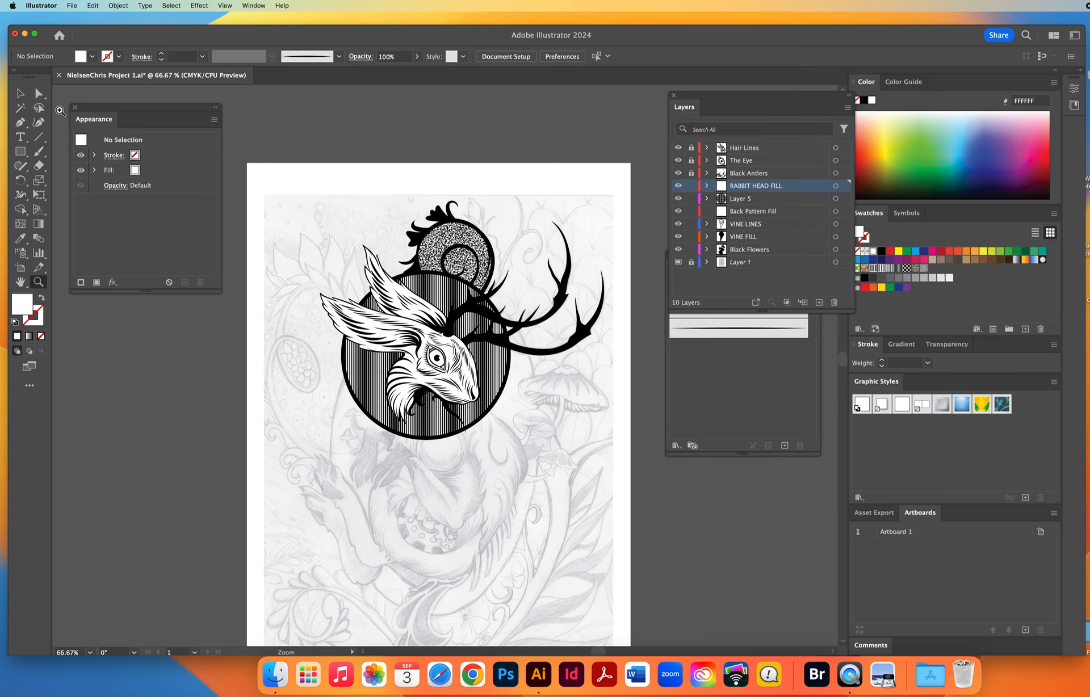
click(20, 93)
click(74, 108)
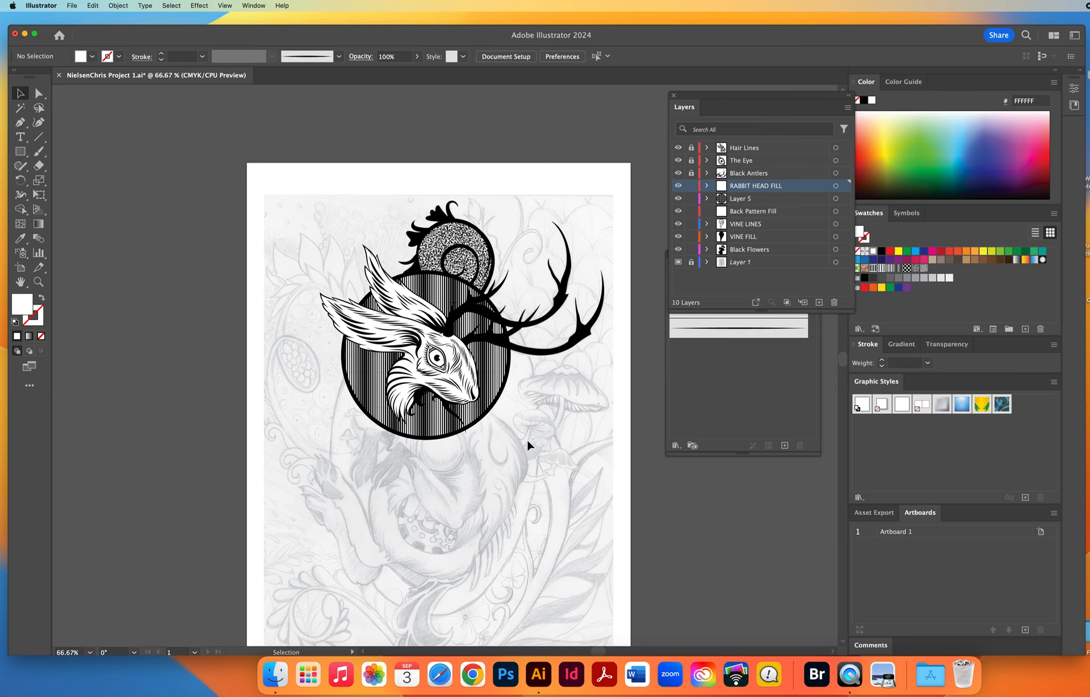
drag(526, 438, 435, 437)
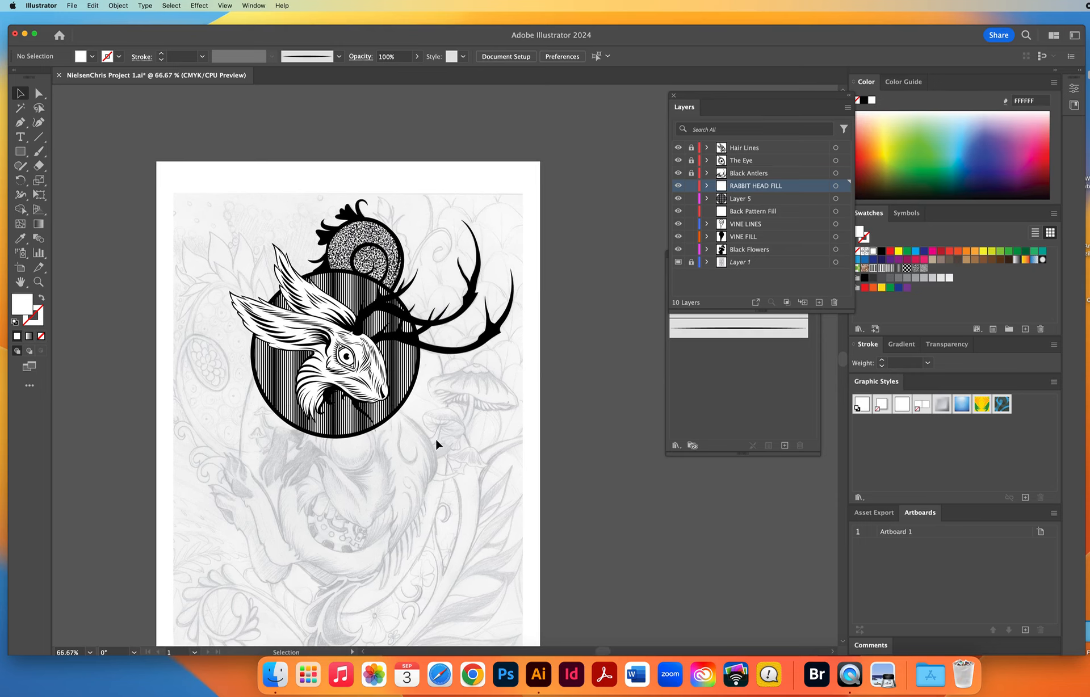